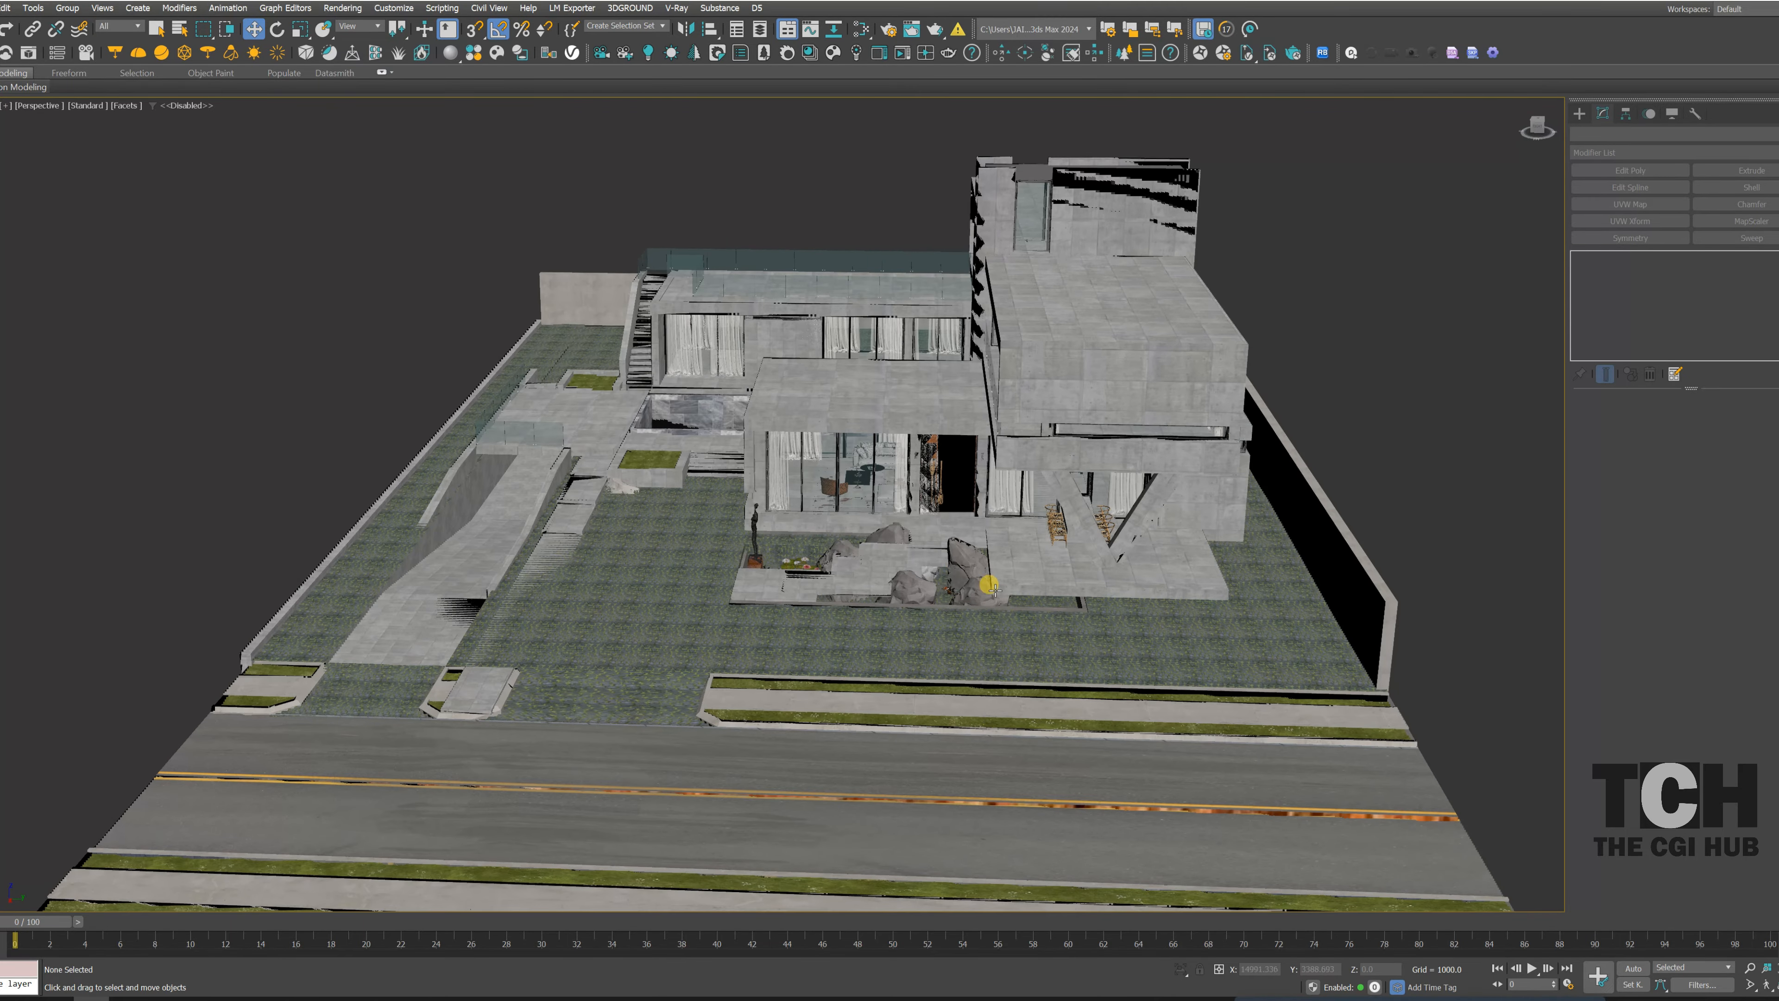
- Select all scene objects, frame them in the perspective view, and bring up the conversion options for the selection
key(ctrl+a)
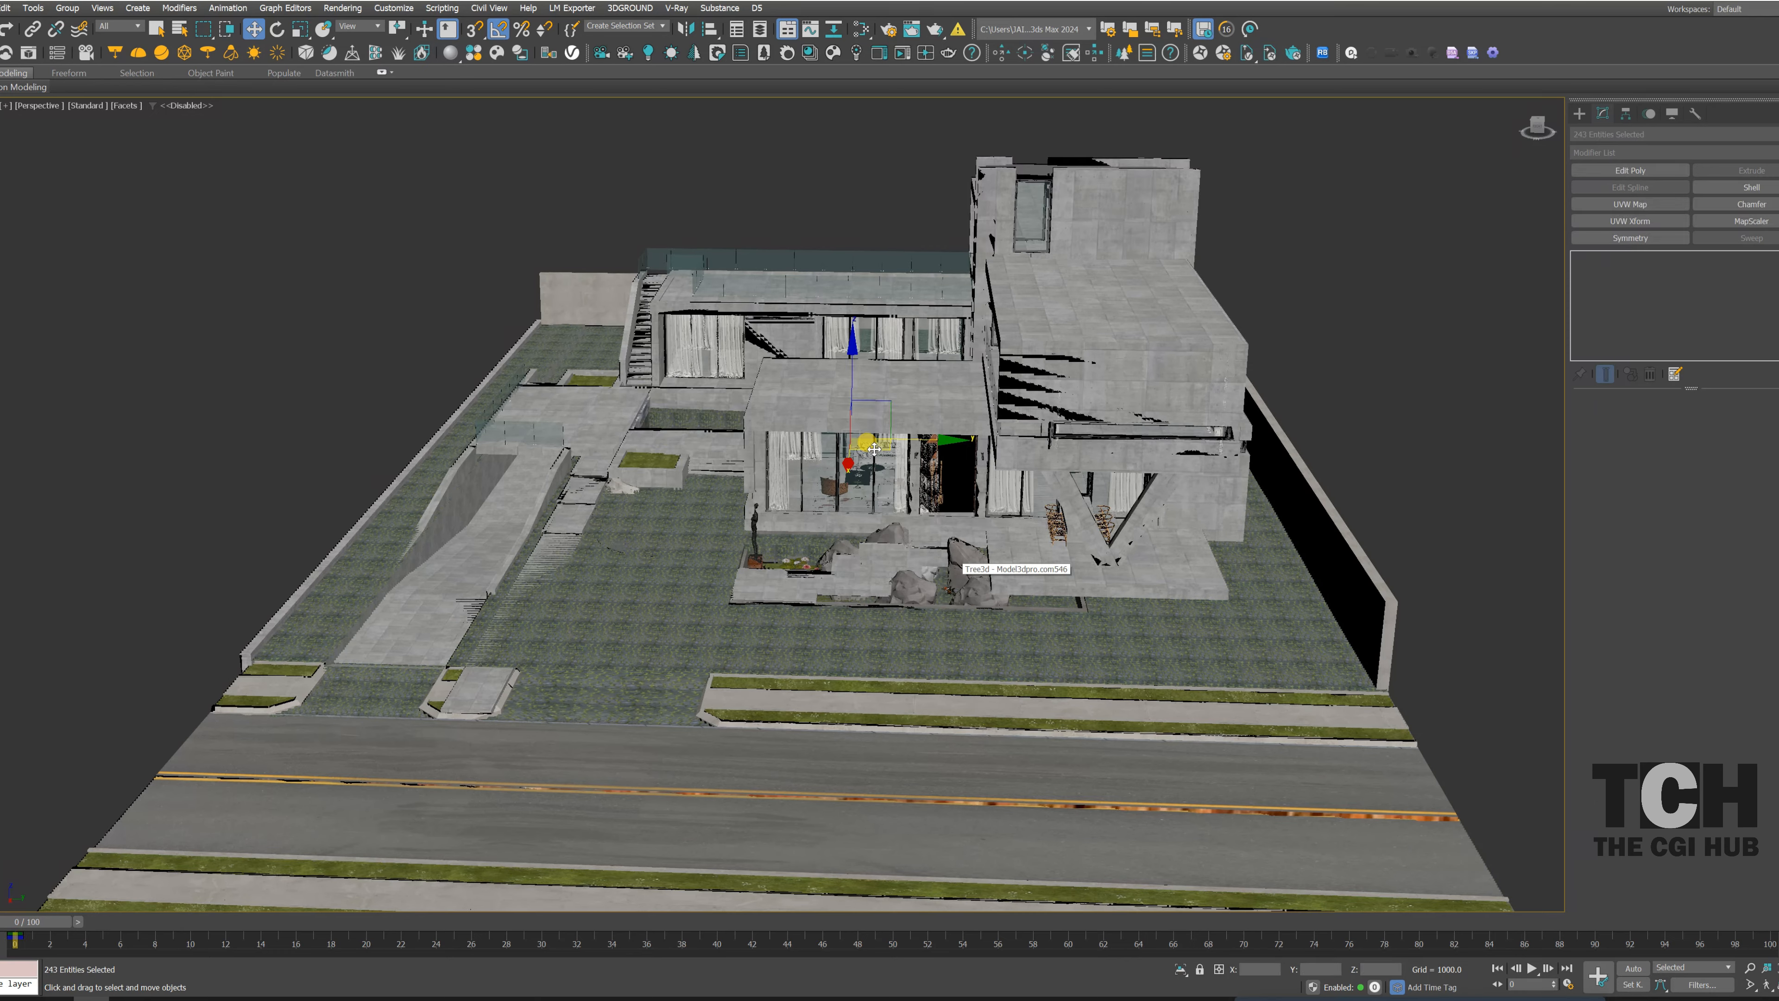
key(z)
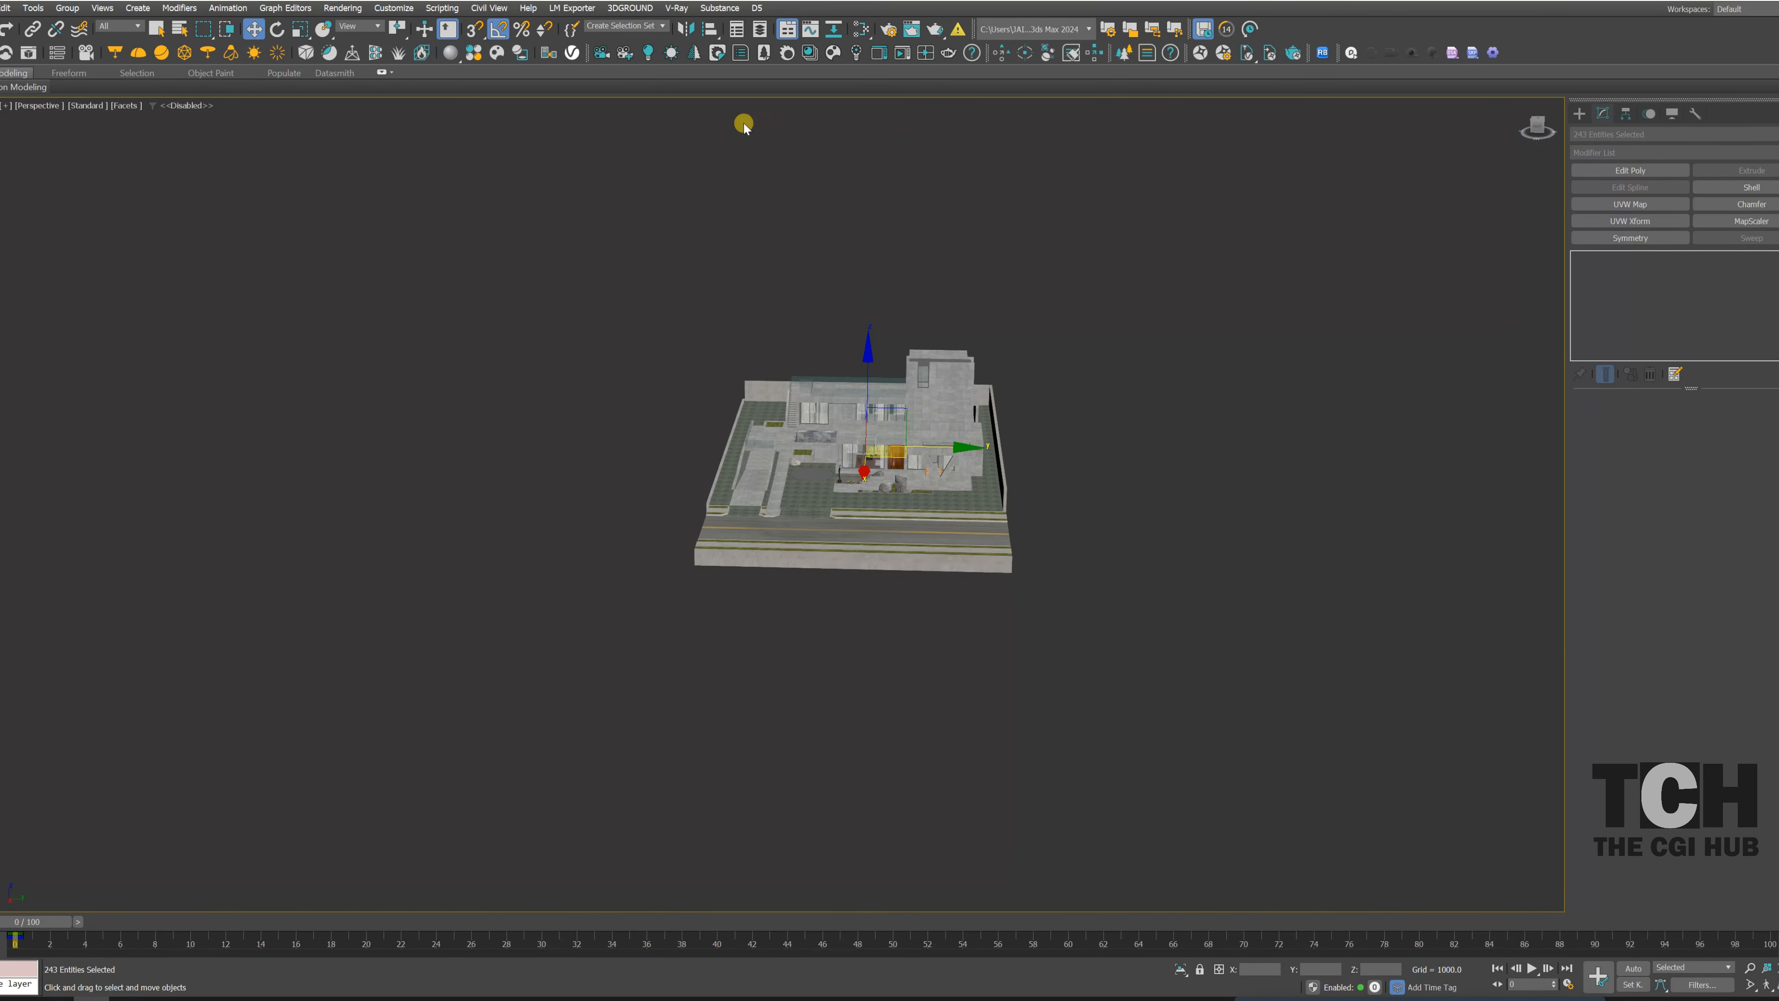
right_click(798, 405)
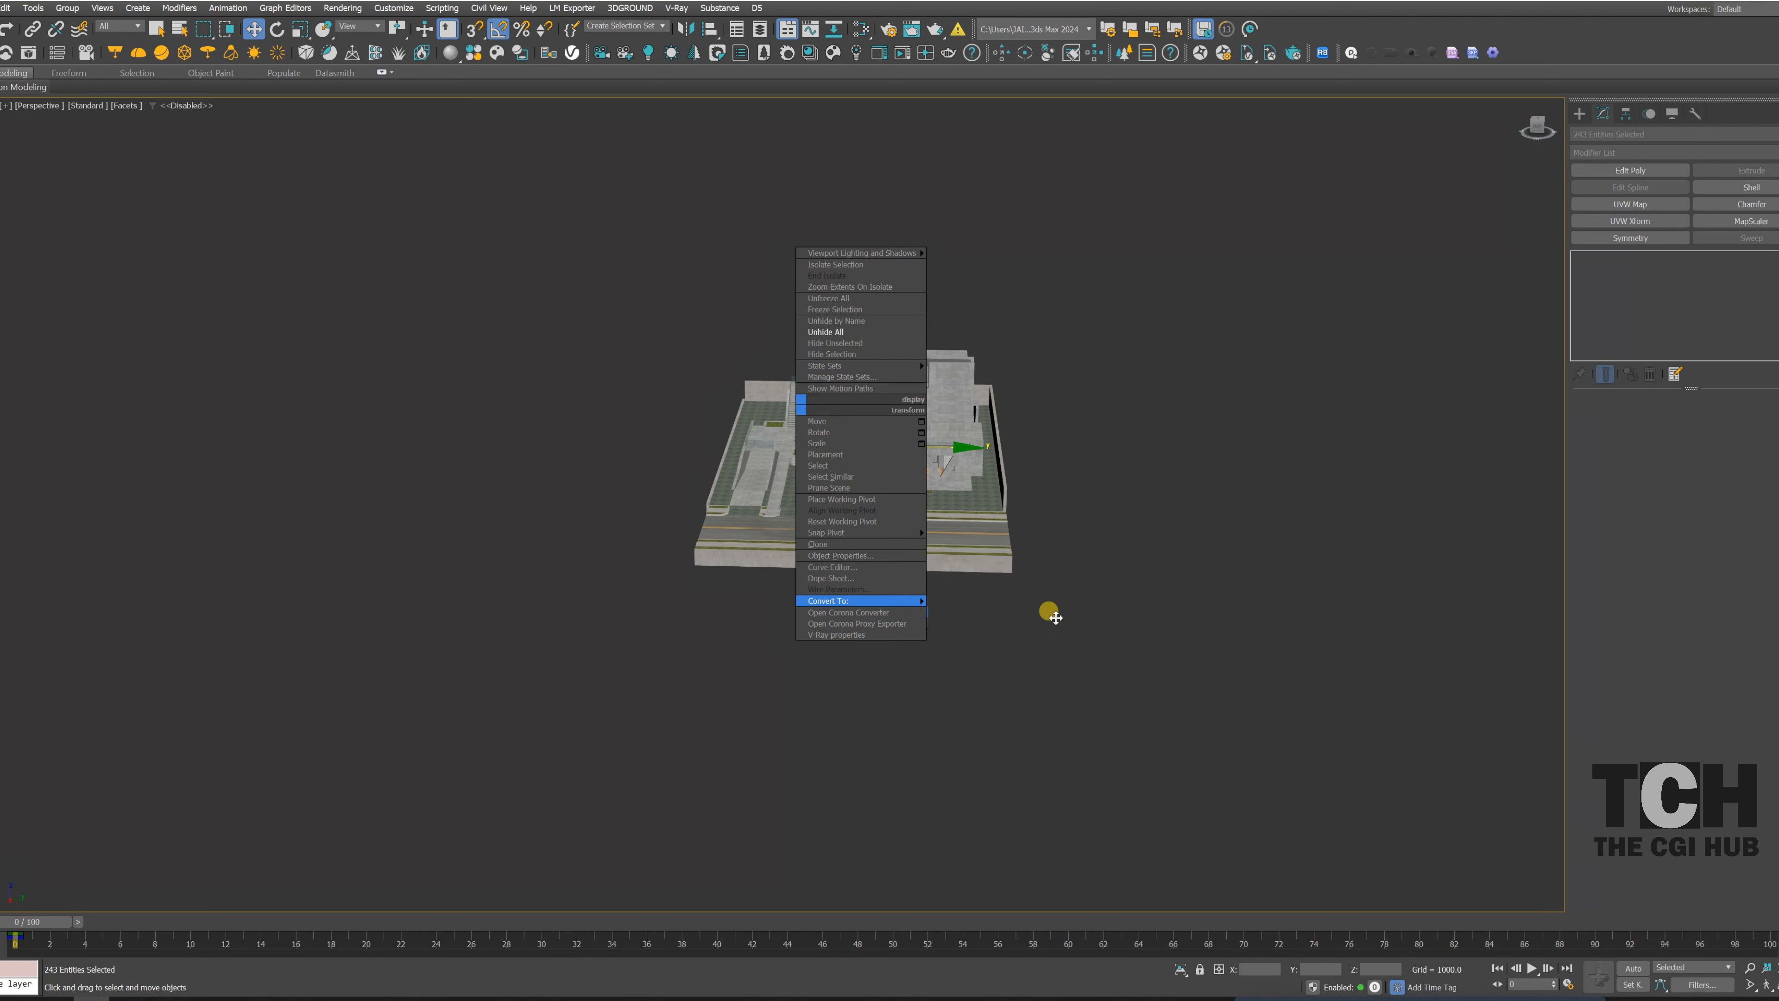
click(1055, 617)
click(1062, 418)
scroll(1062, 418, up, 3)
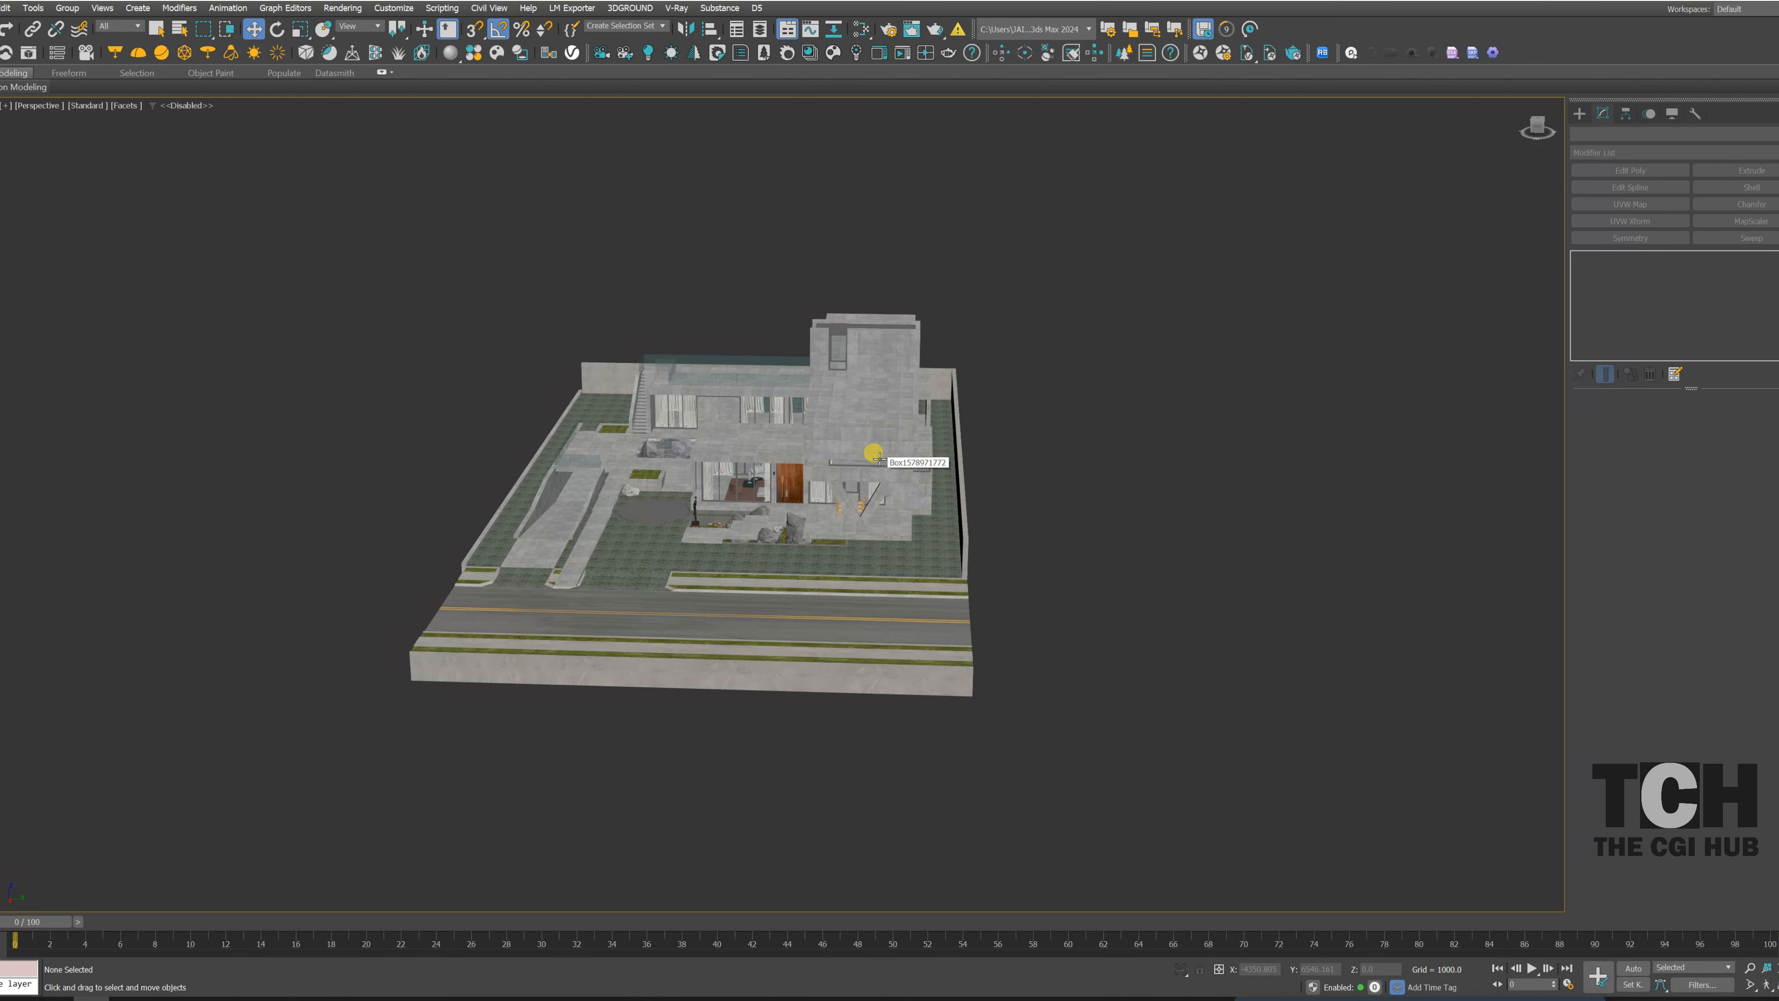
- Hide the Geometry category and unhide the Shapes category so only non-geometry objects are displayed
click(1671, 113)
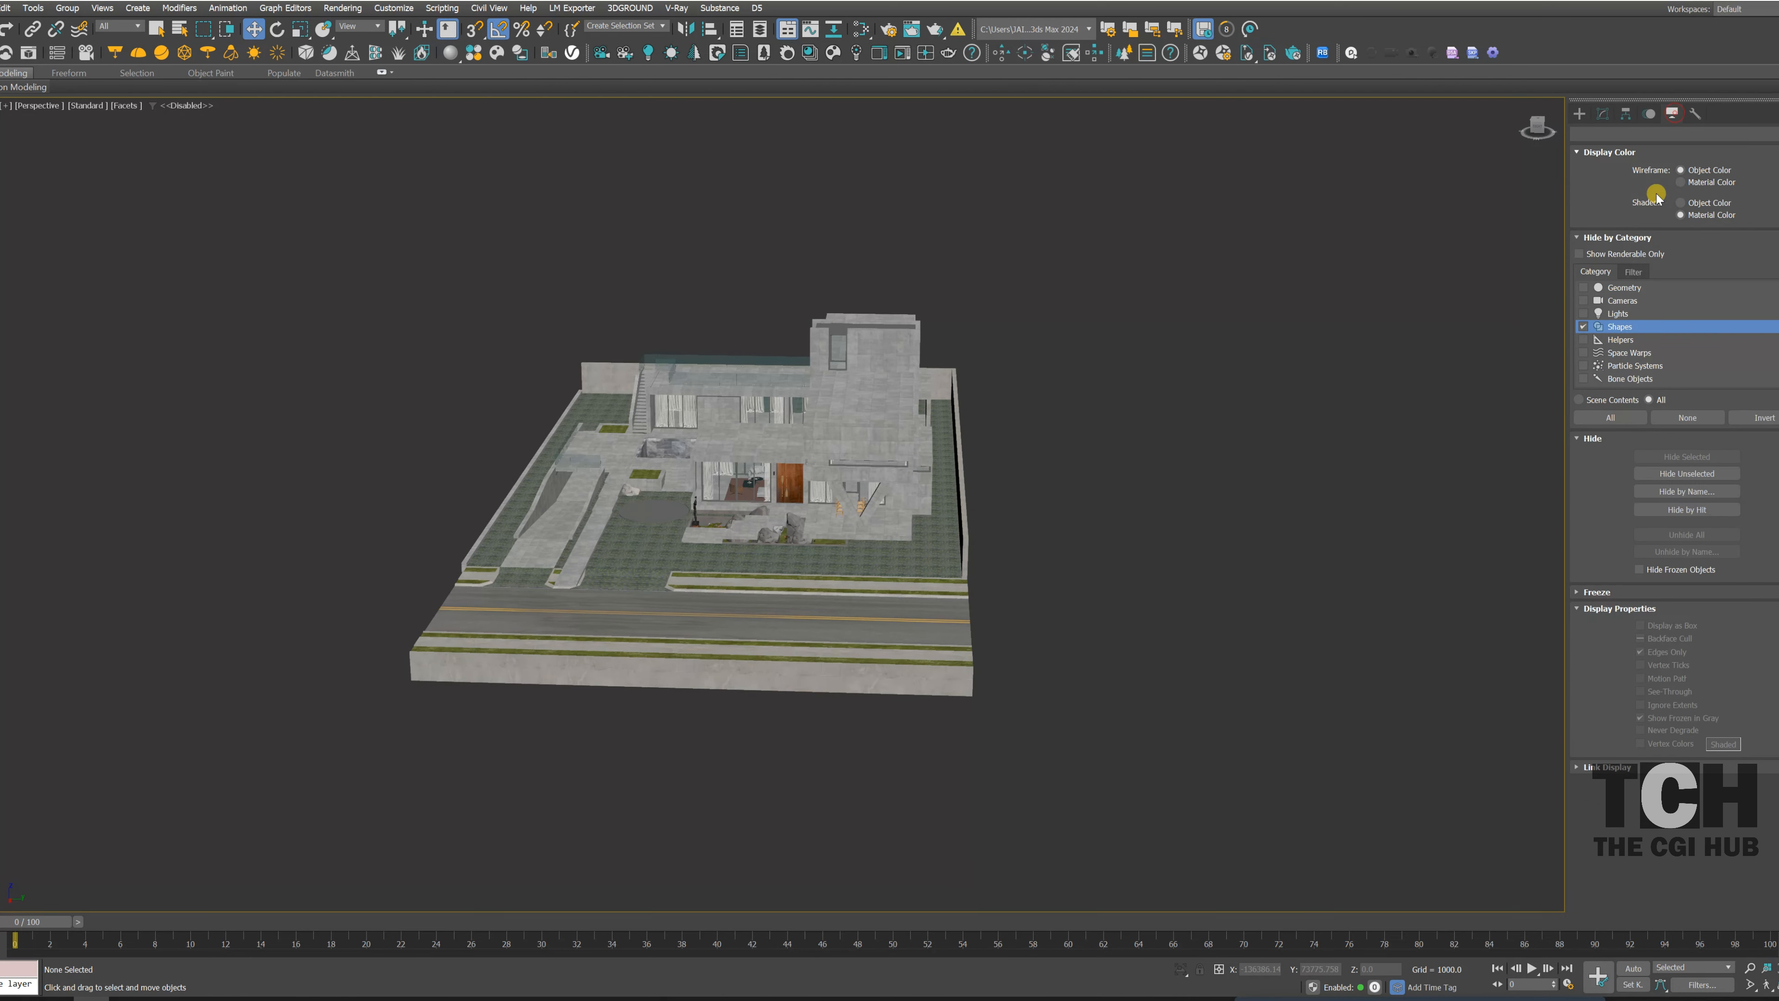
click(1583, 288)
click(1583, 327)
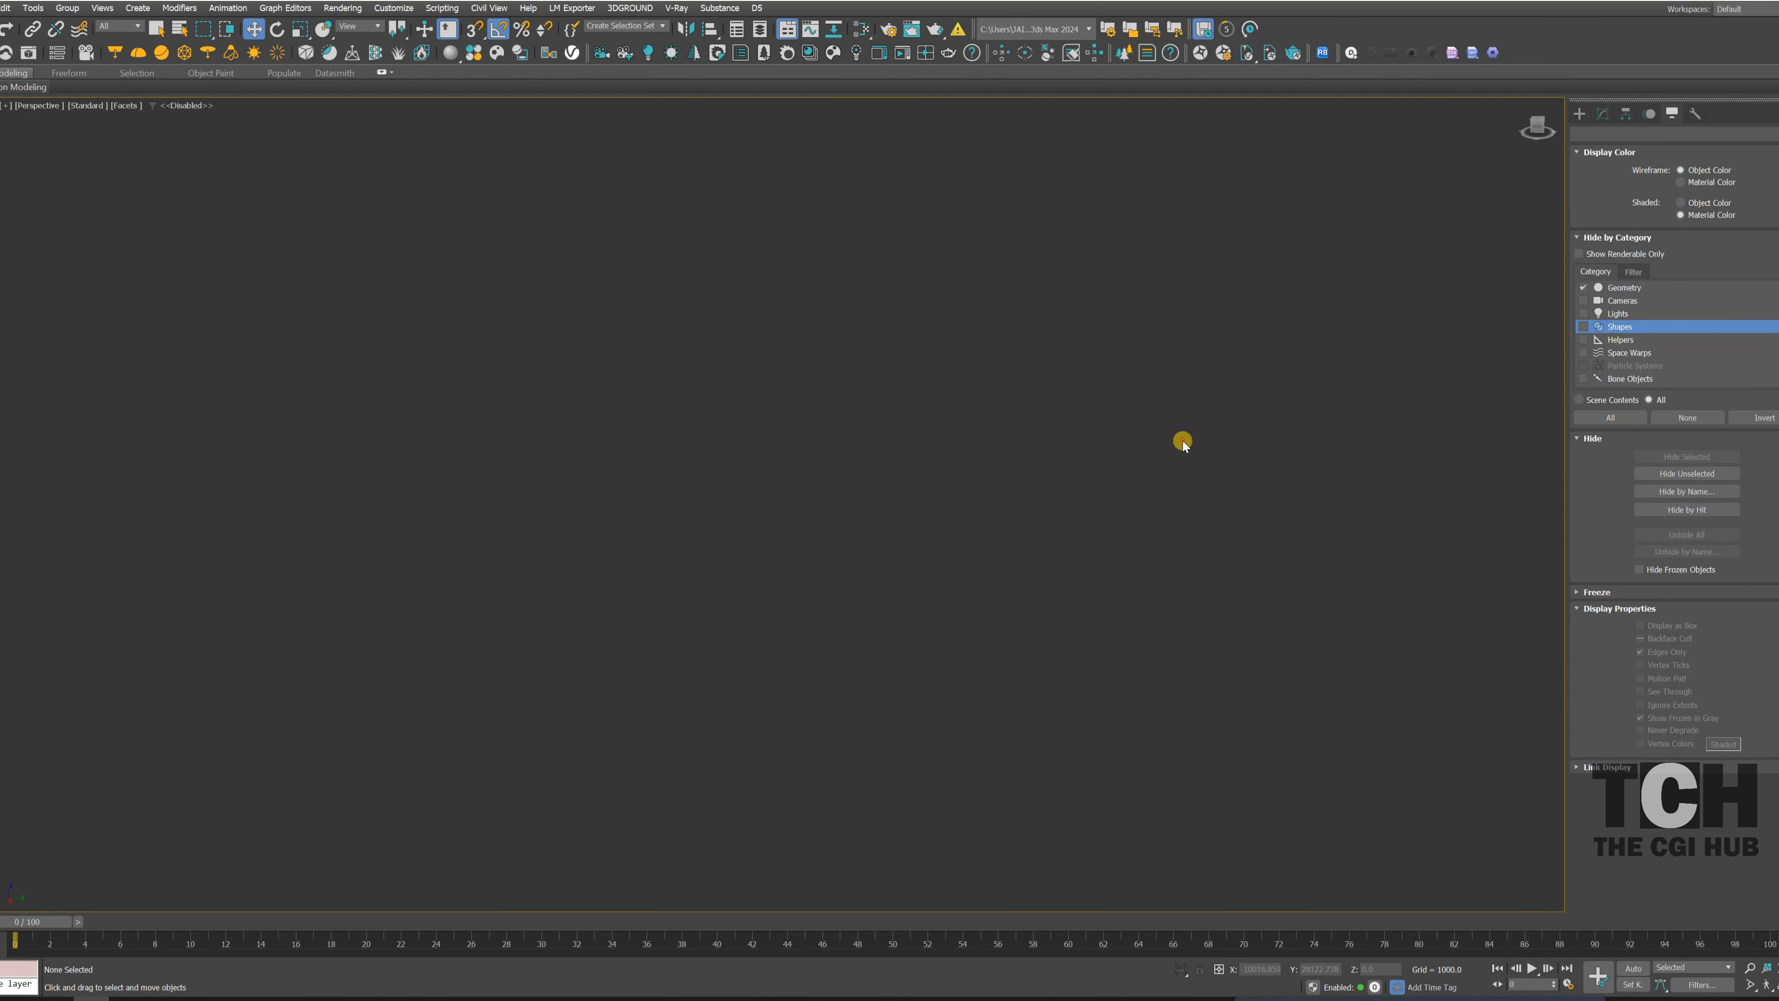
- Check the top and perspective views and the scene object list for any remaining shapes
click(1602, 113)
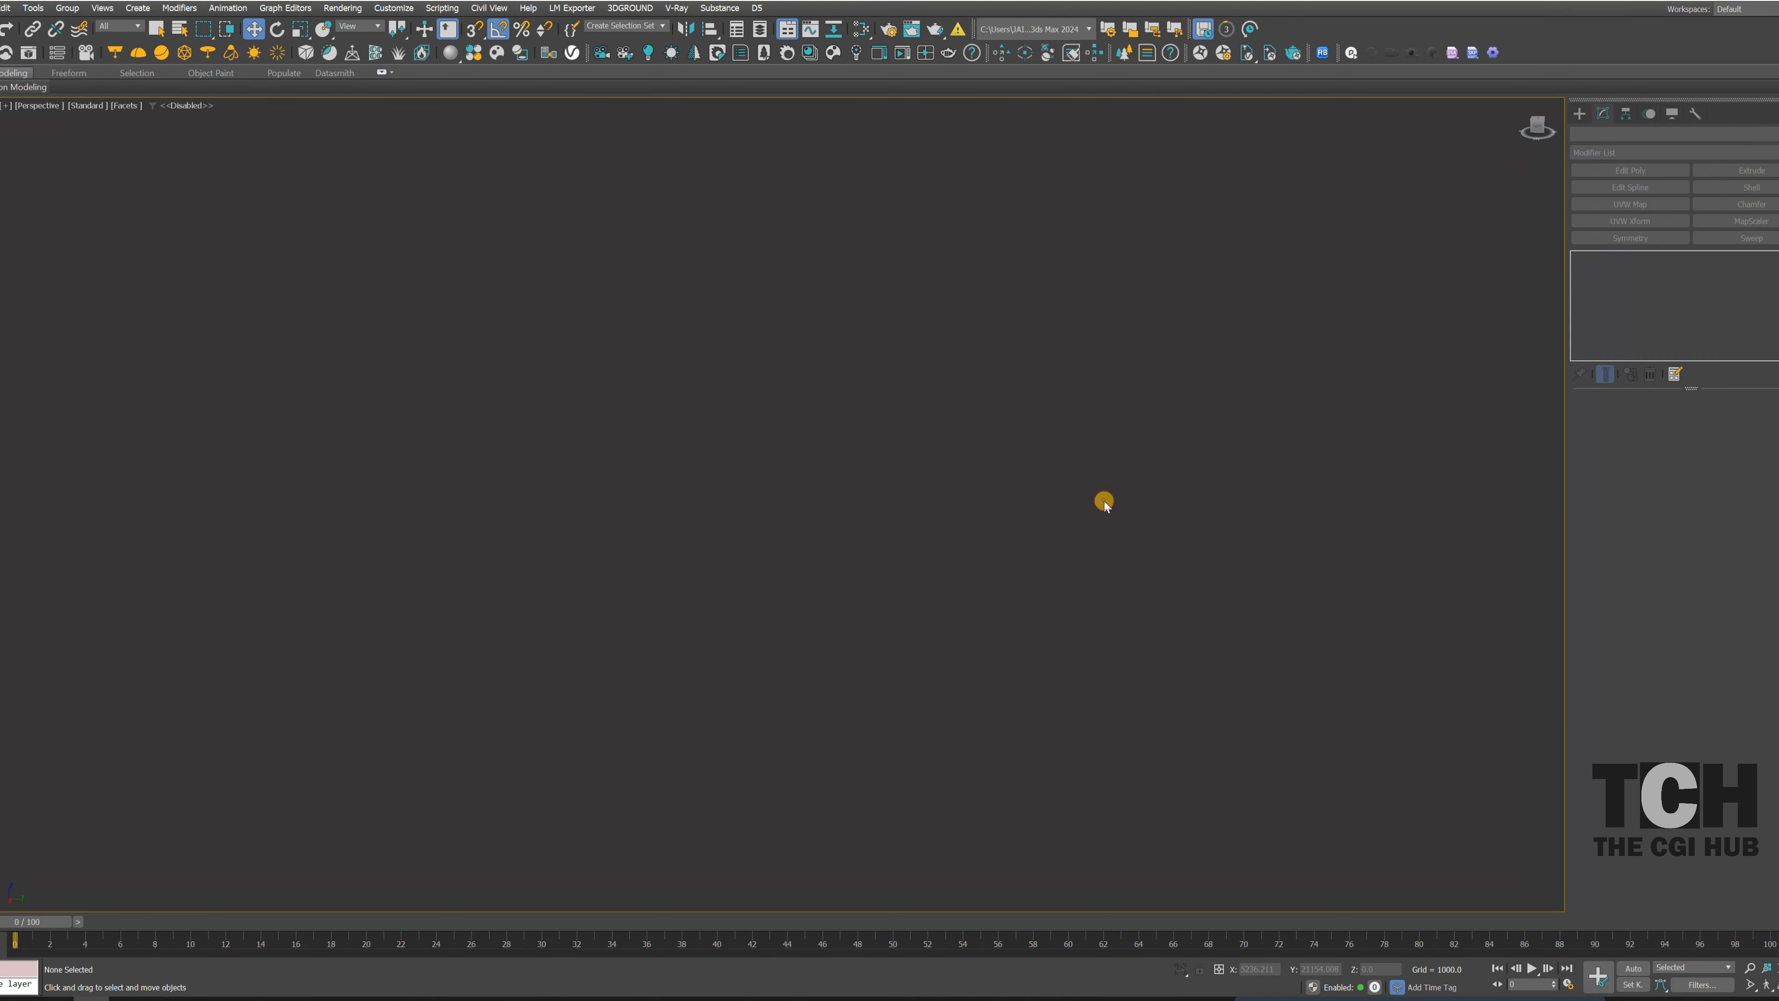
key(t)
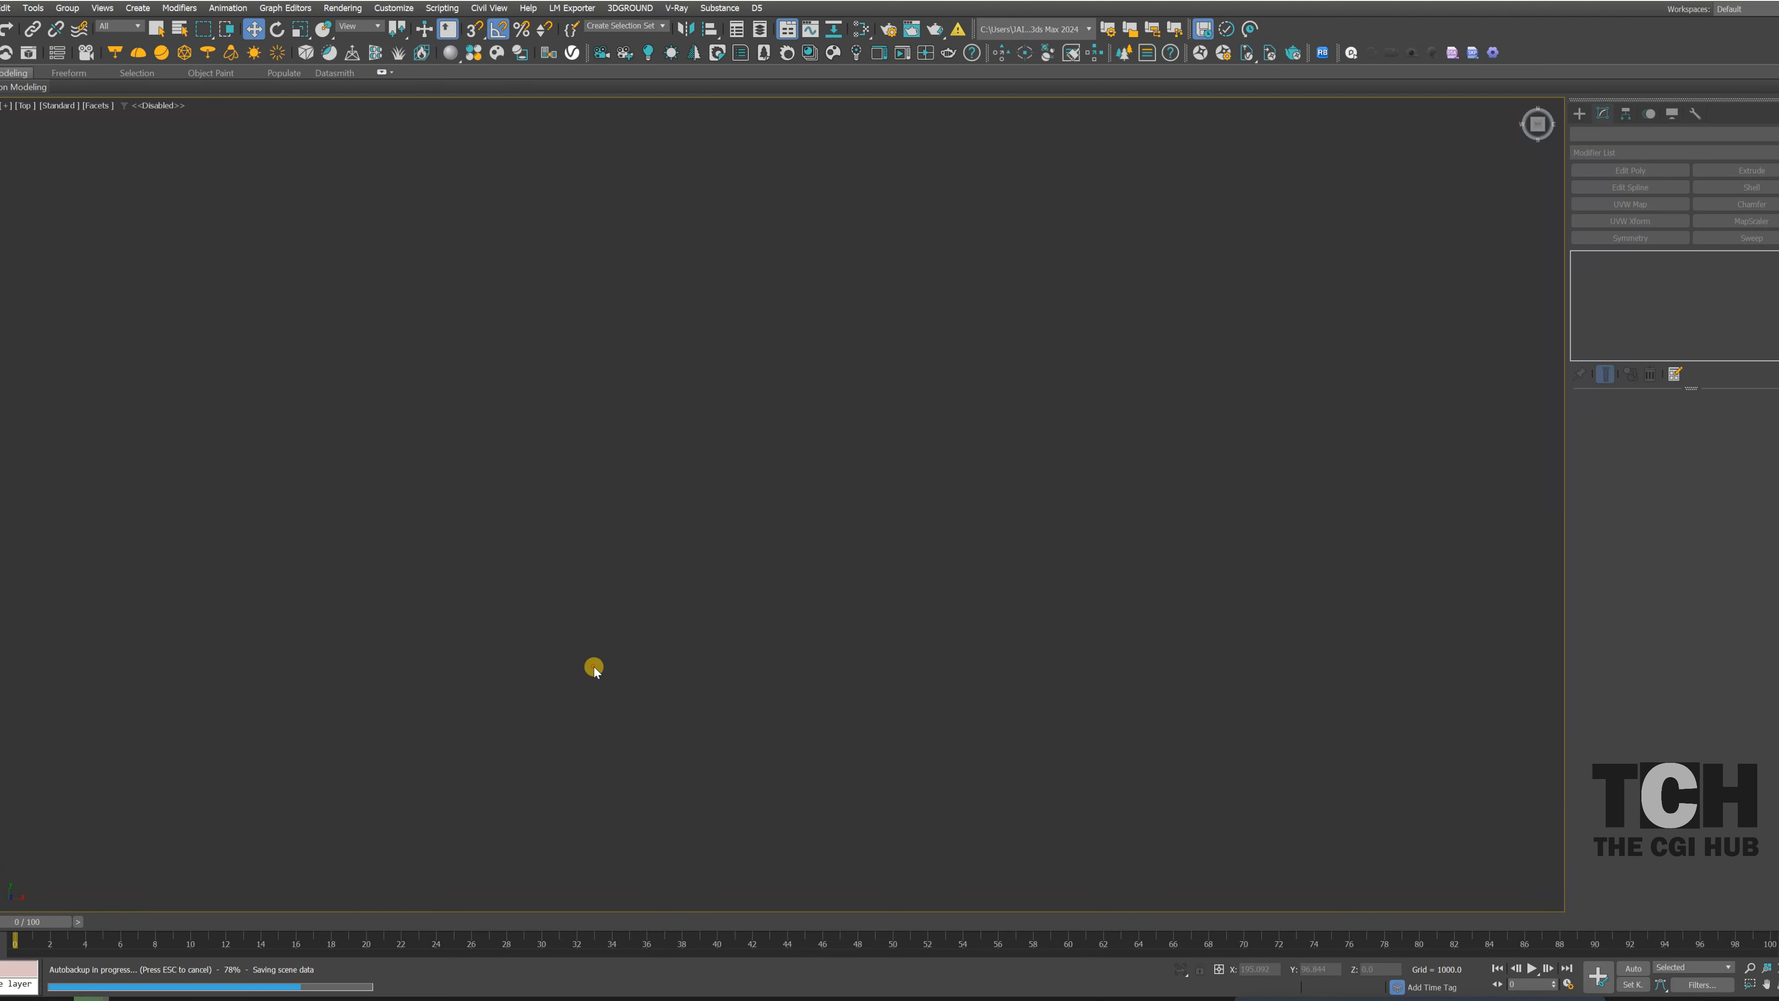
key(Escape)
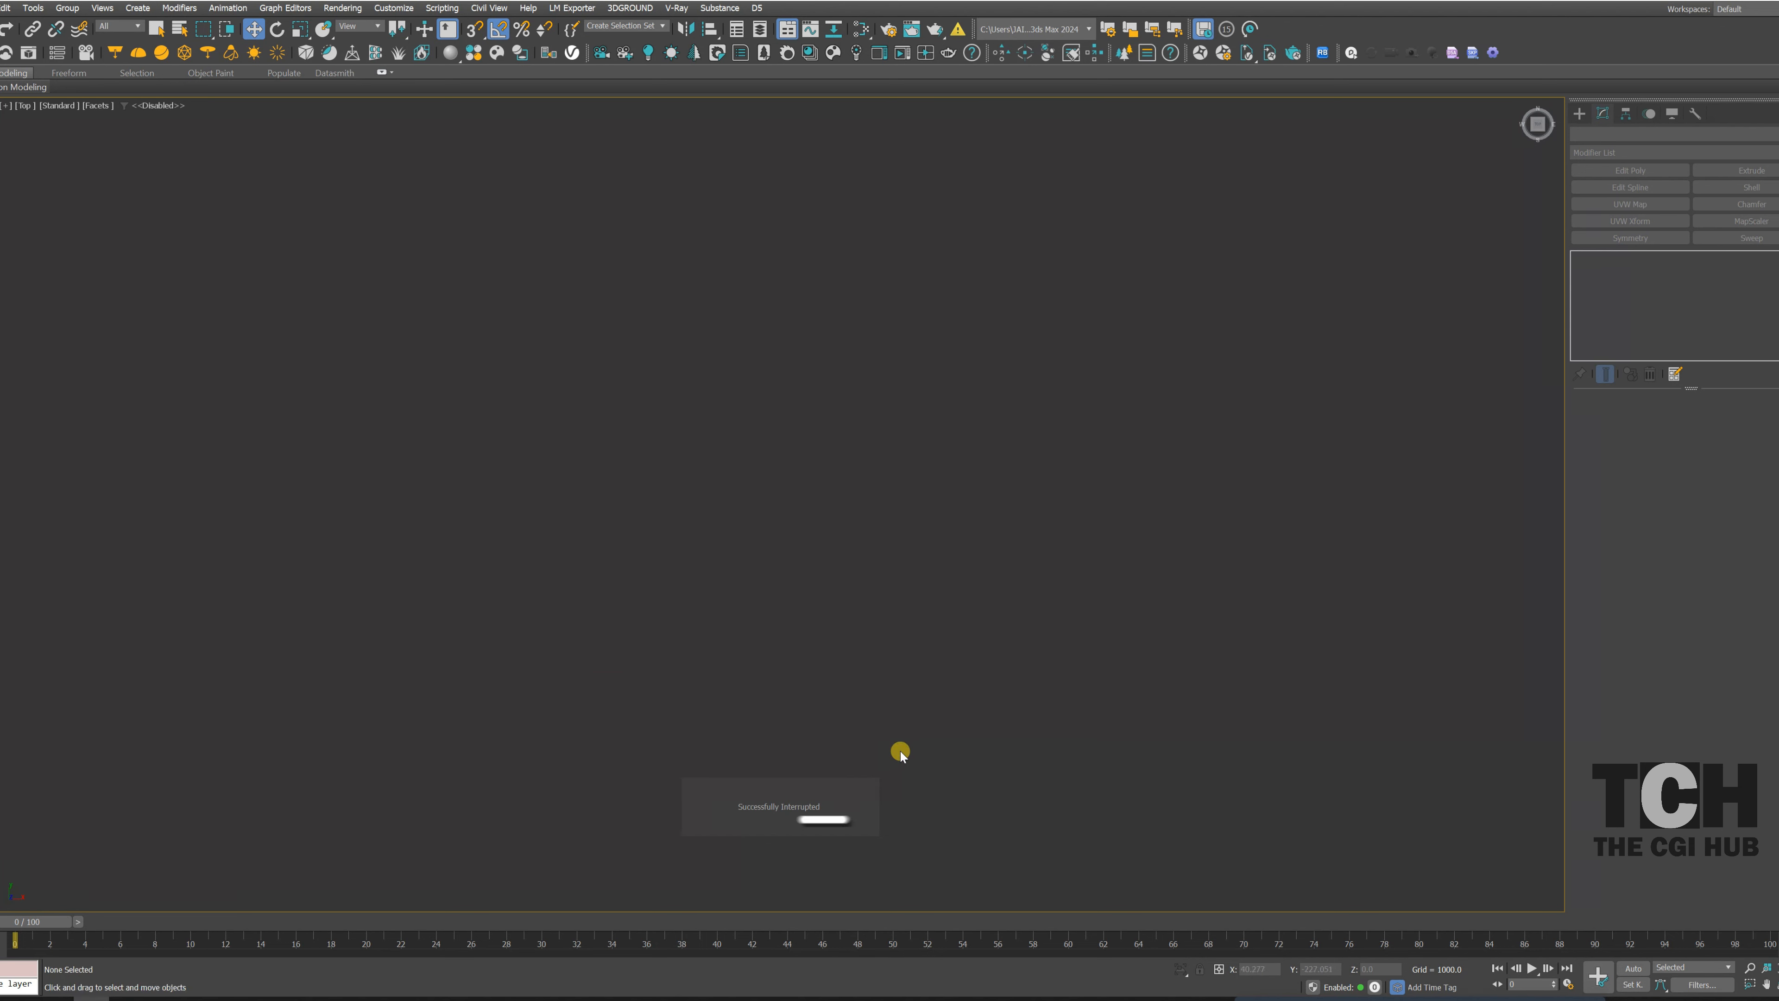
key(p)
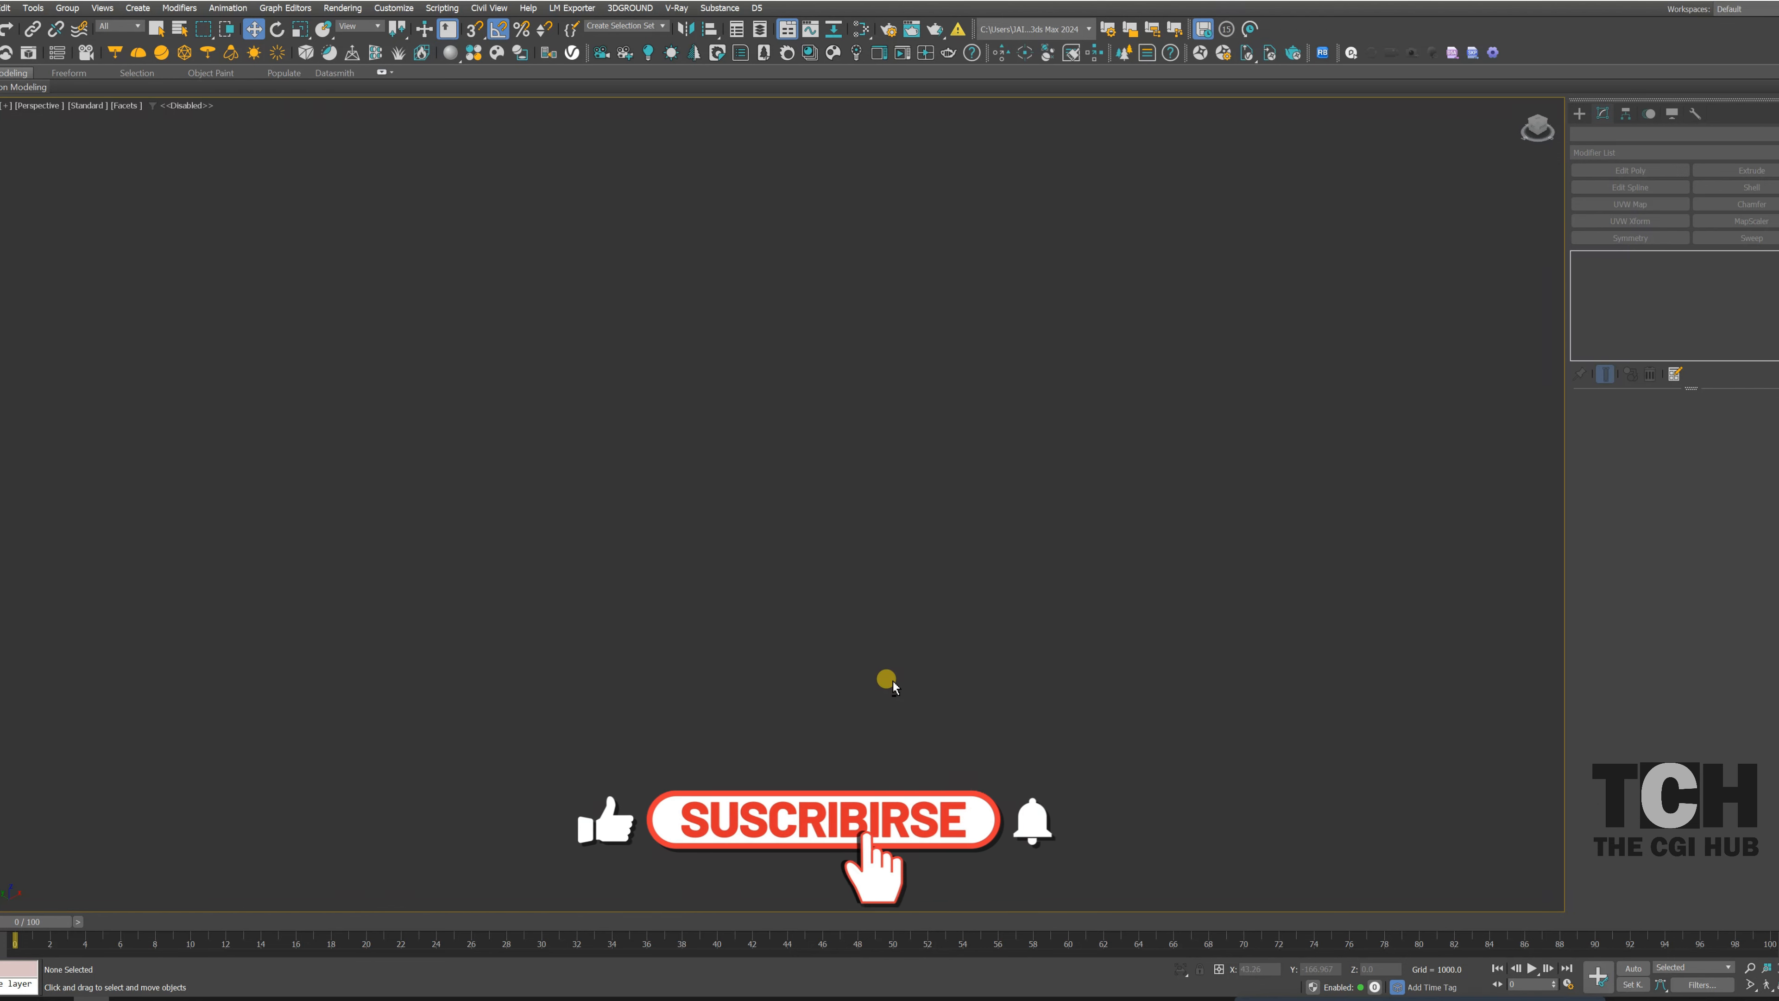
key(h)
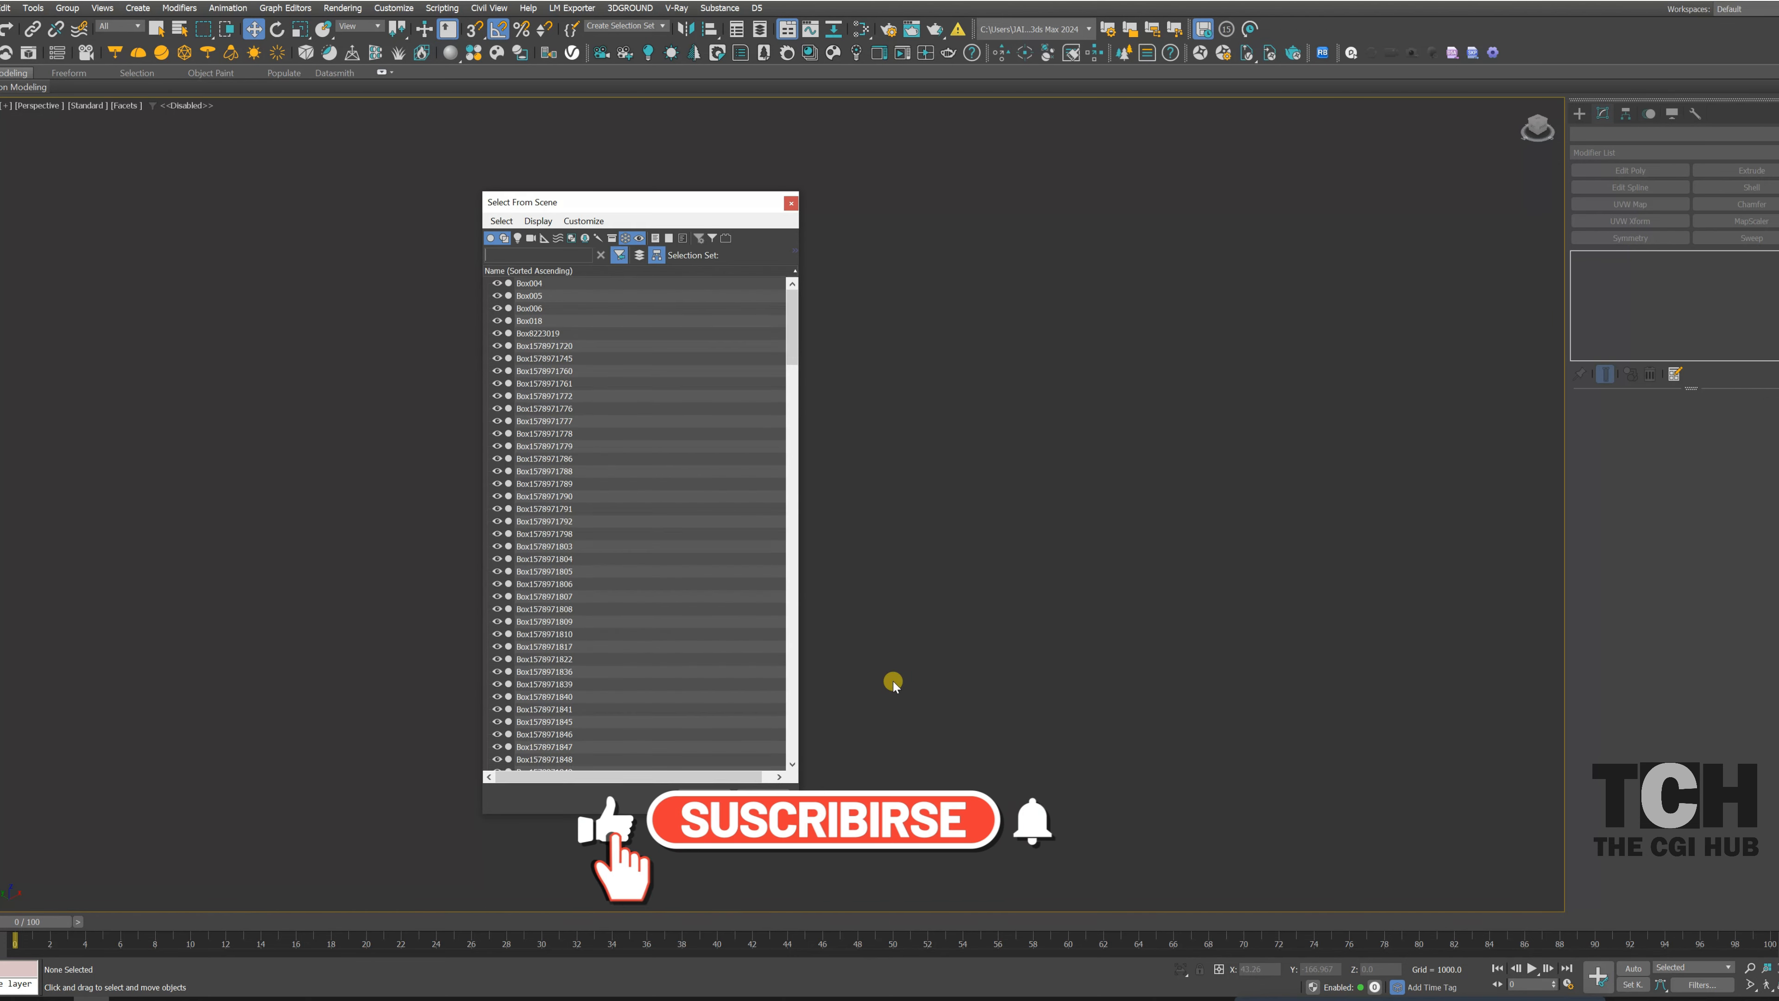
click(791, 203)
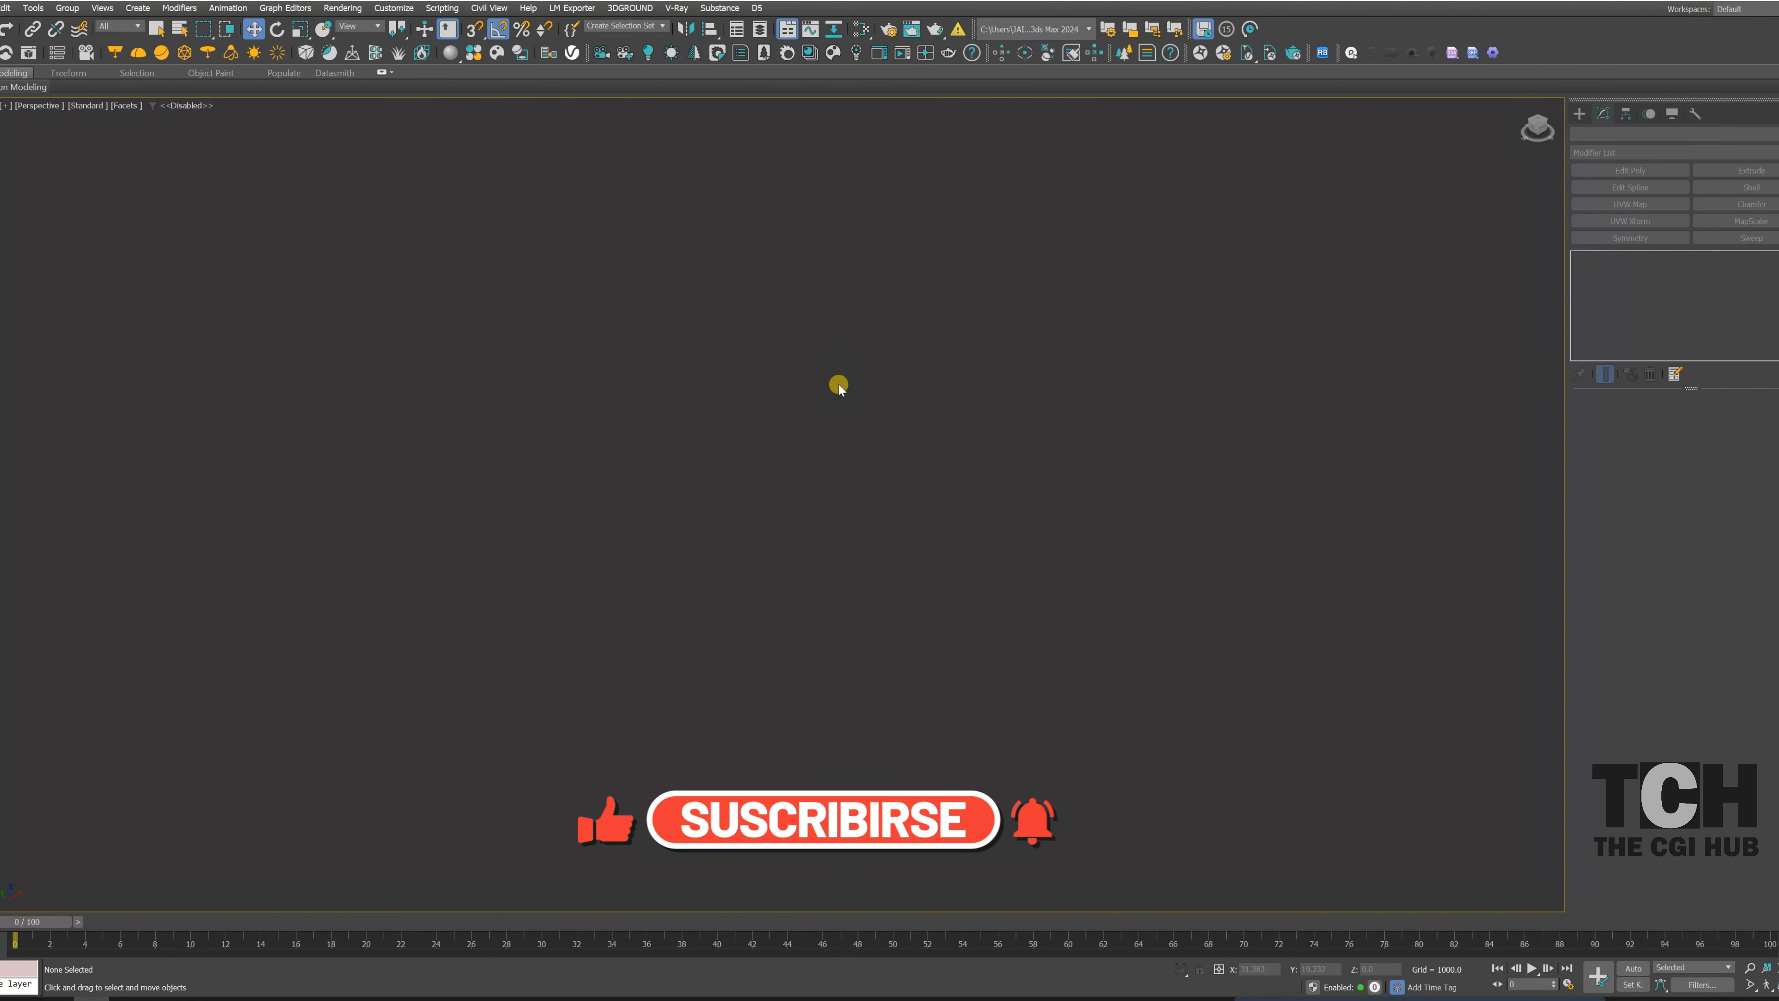
- Display the home grid and switch the viewport to the Top view
key(g)
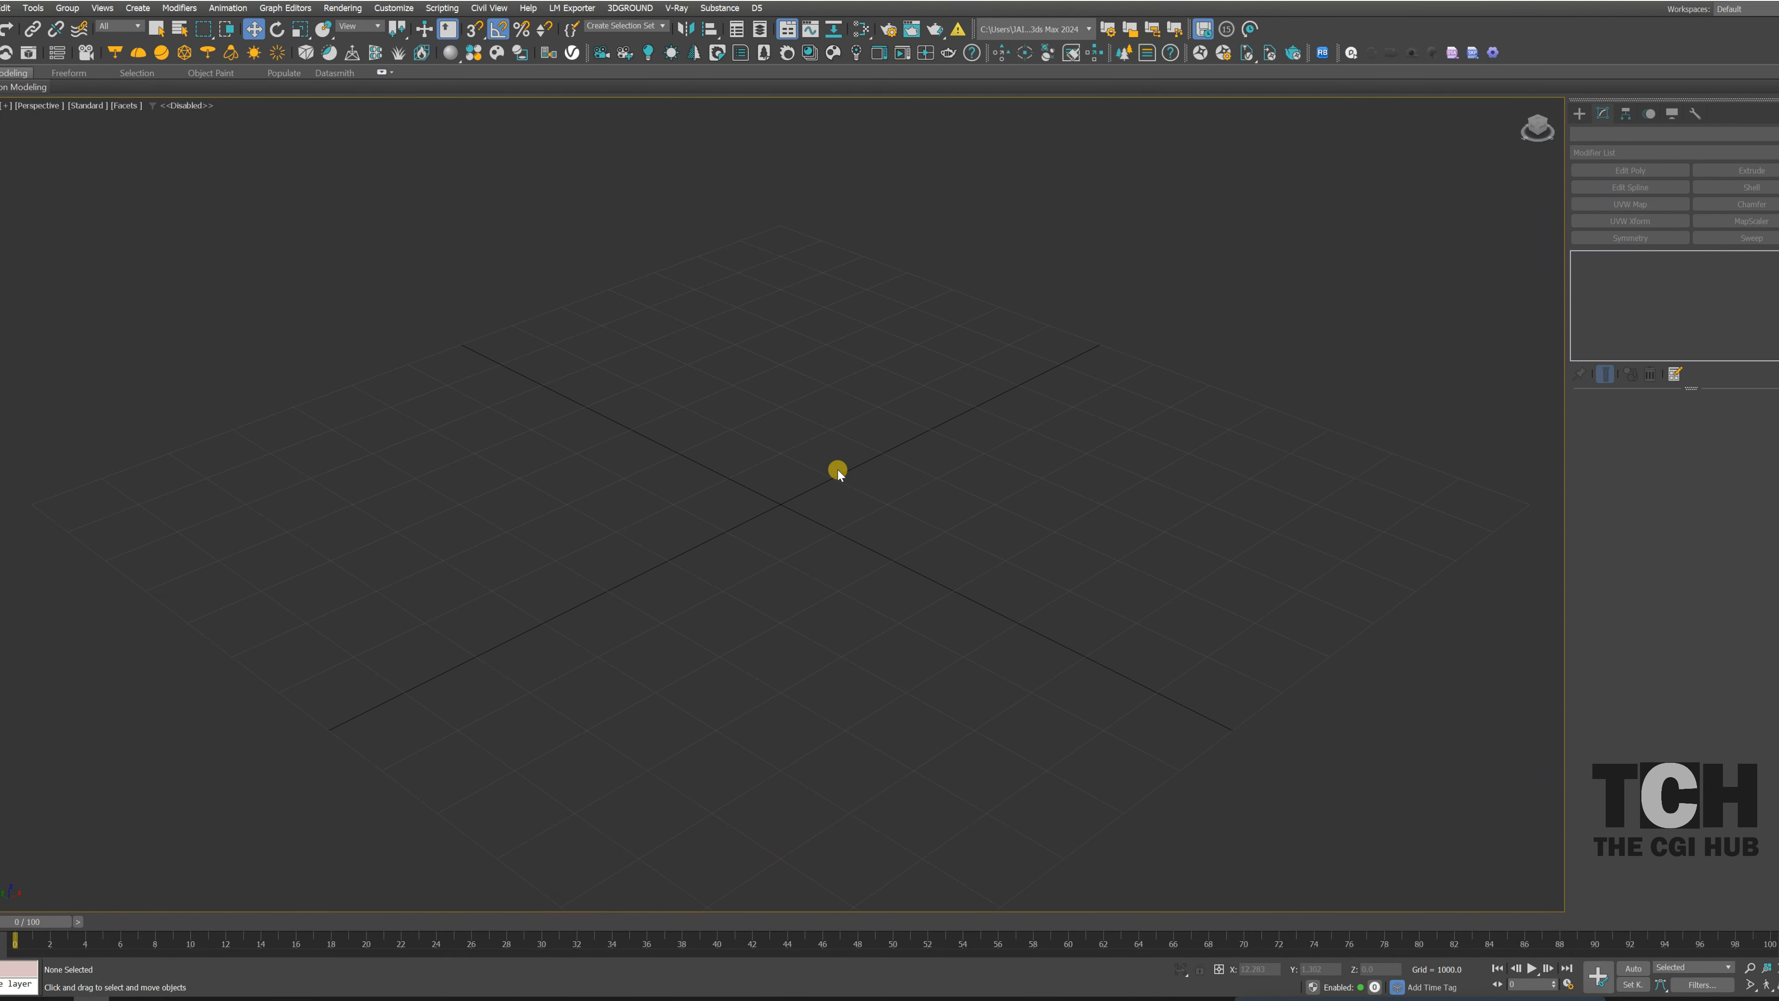
right_click(435, 213)
click(292, 225)
key(t)
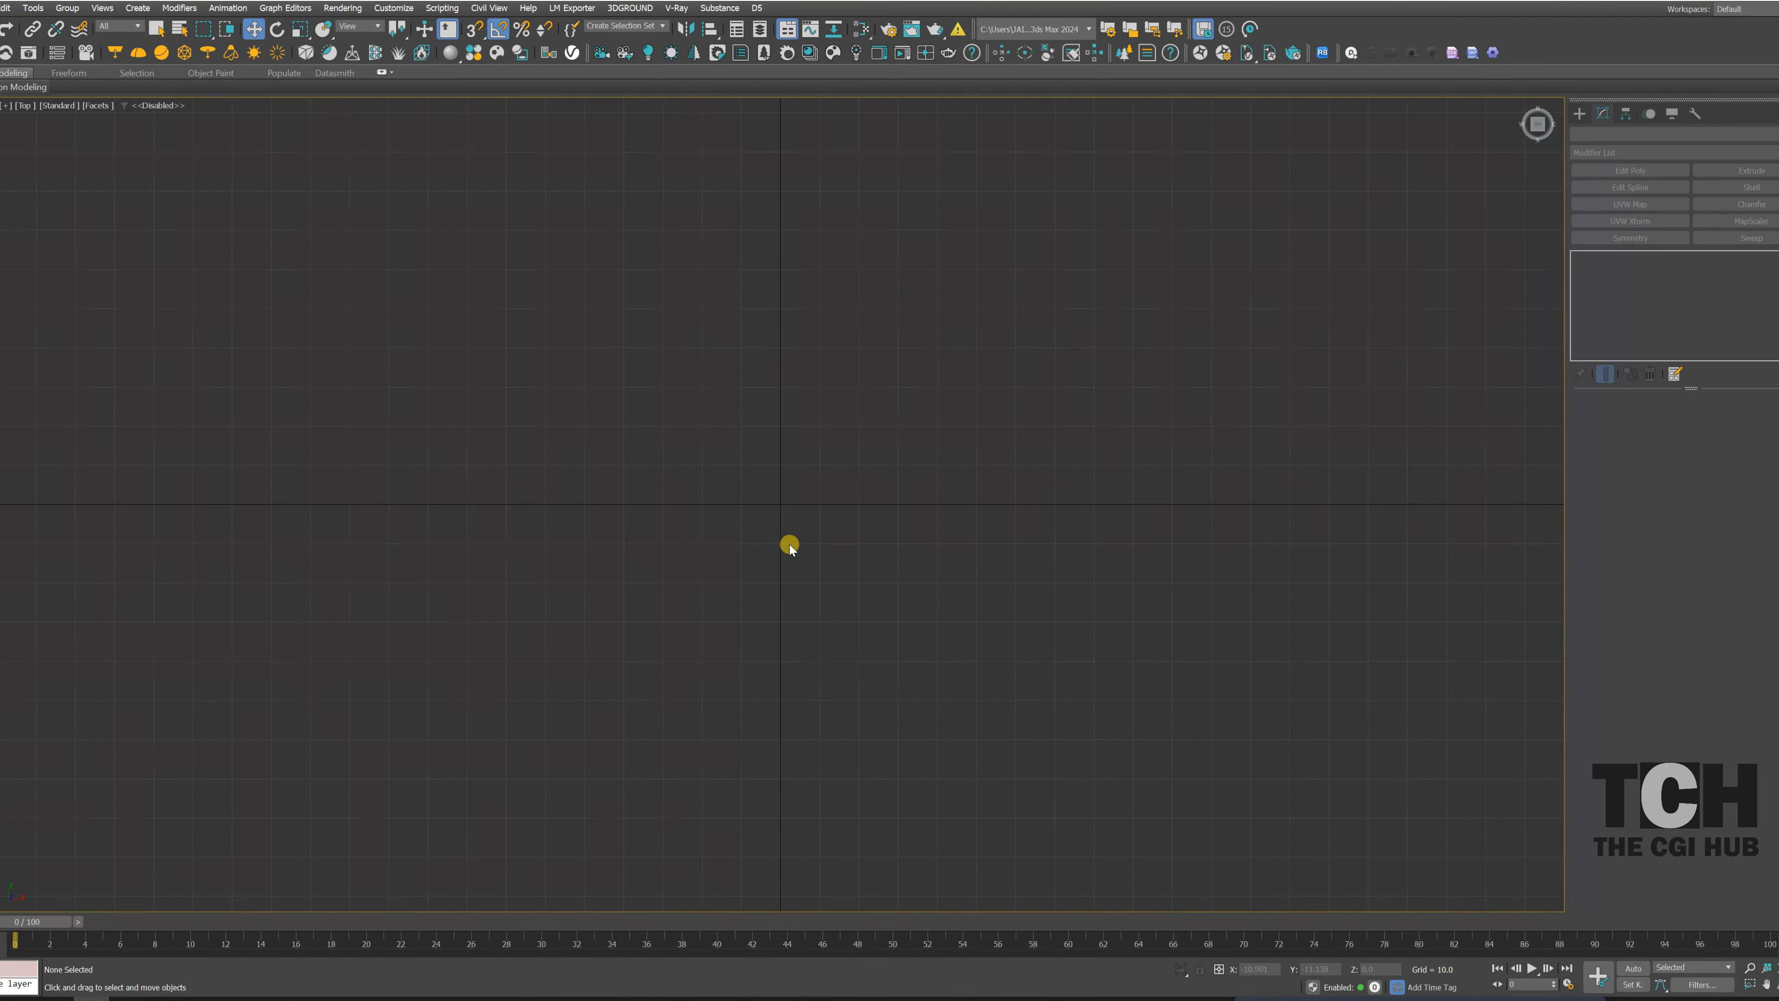
scroll(793, 550, up, 10)
scroll(806, 550, down, 5)
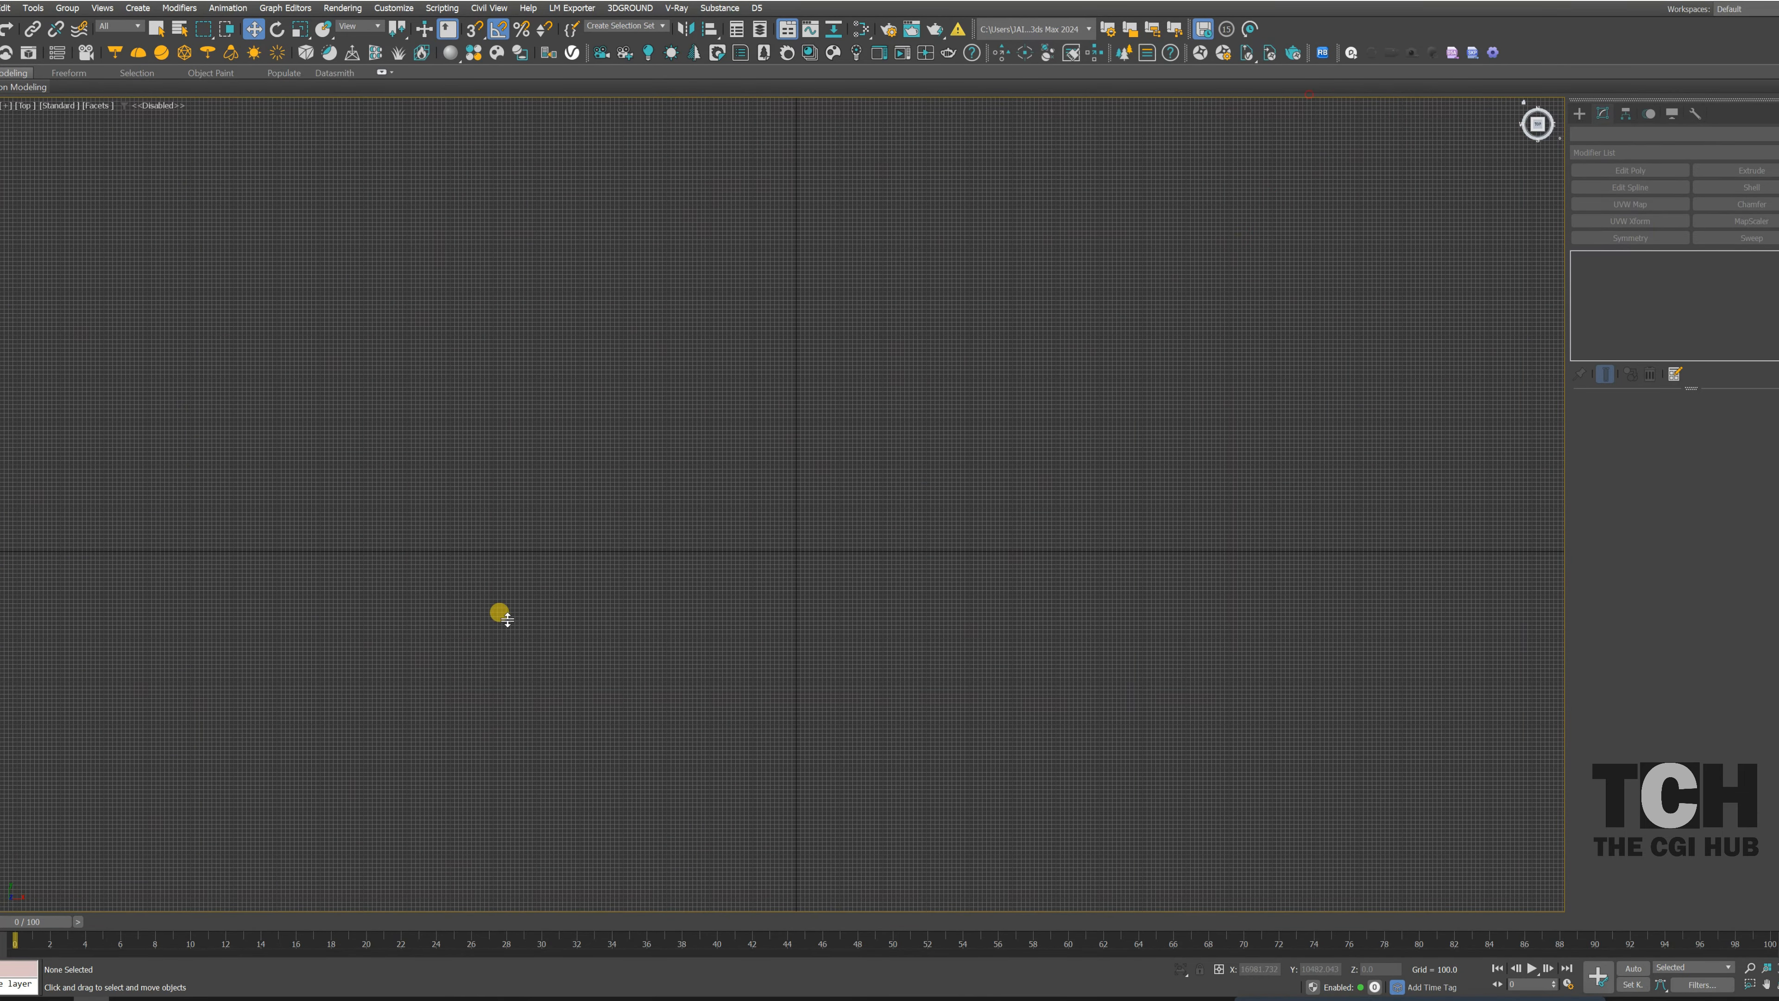
- Unhide the Geometry category and hide it again to check the top view for stray shapes
click(1580, 114)
click(1679, 113)
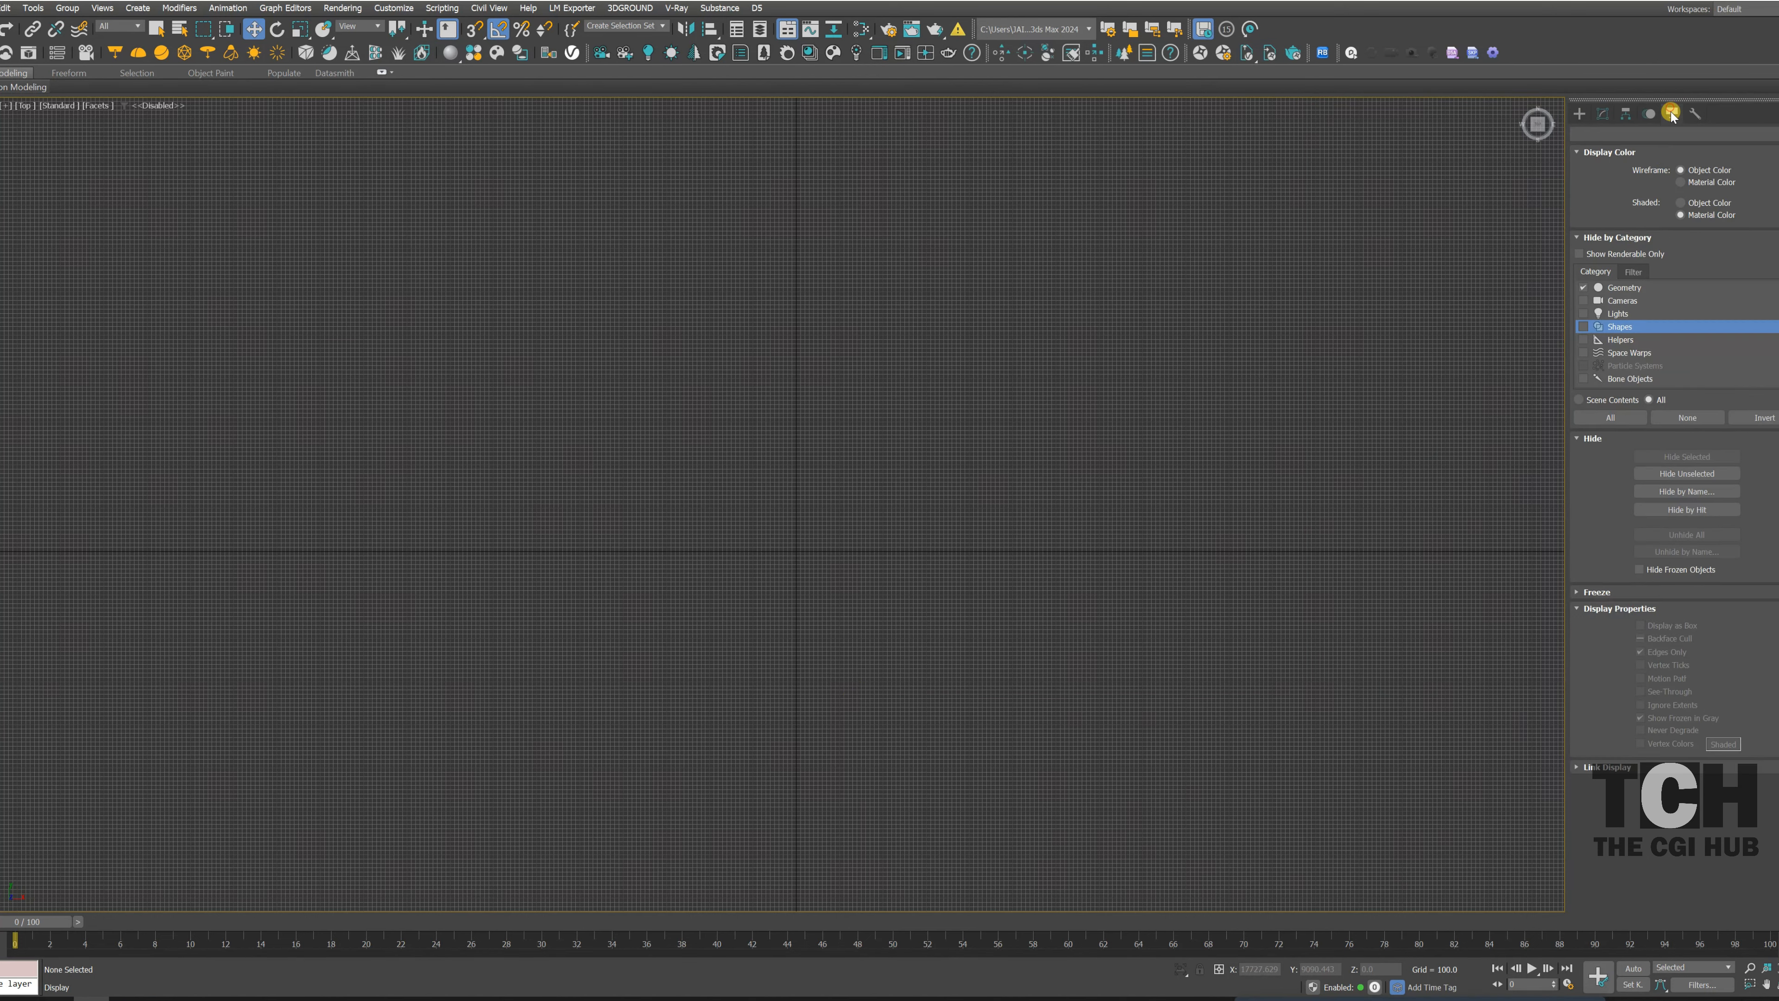
click(1582, 287)
scroll(768, 522, down, 5)
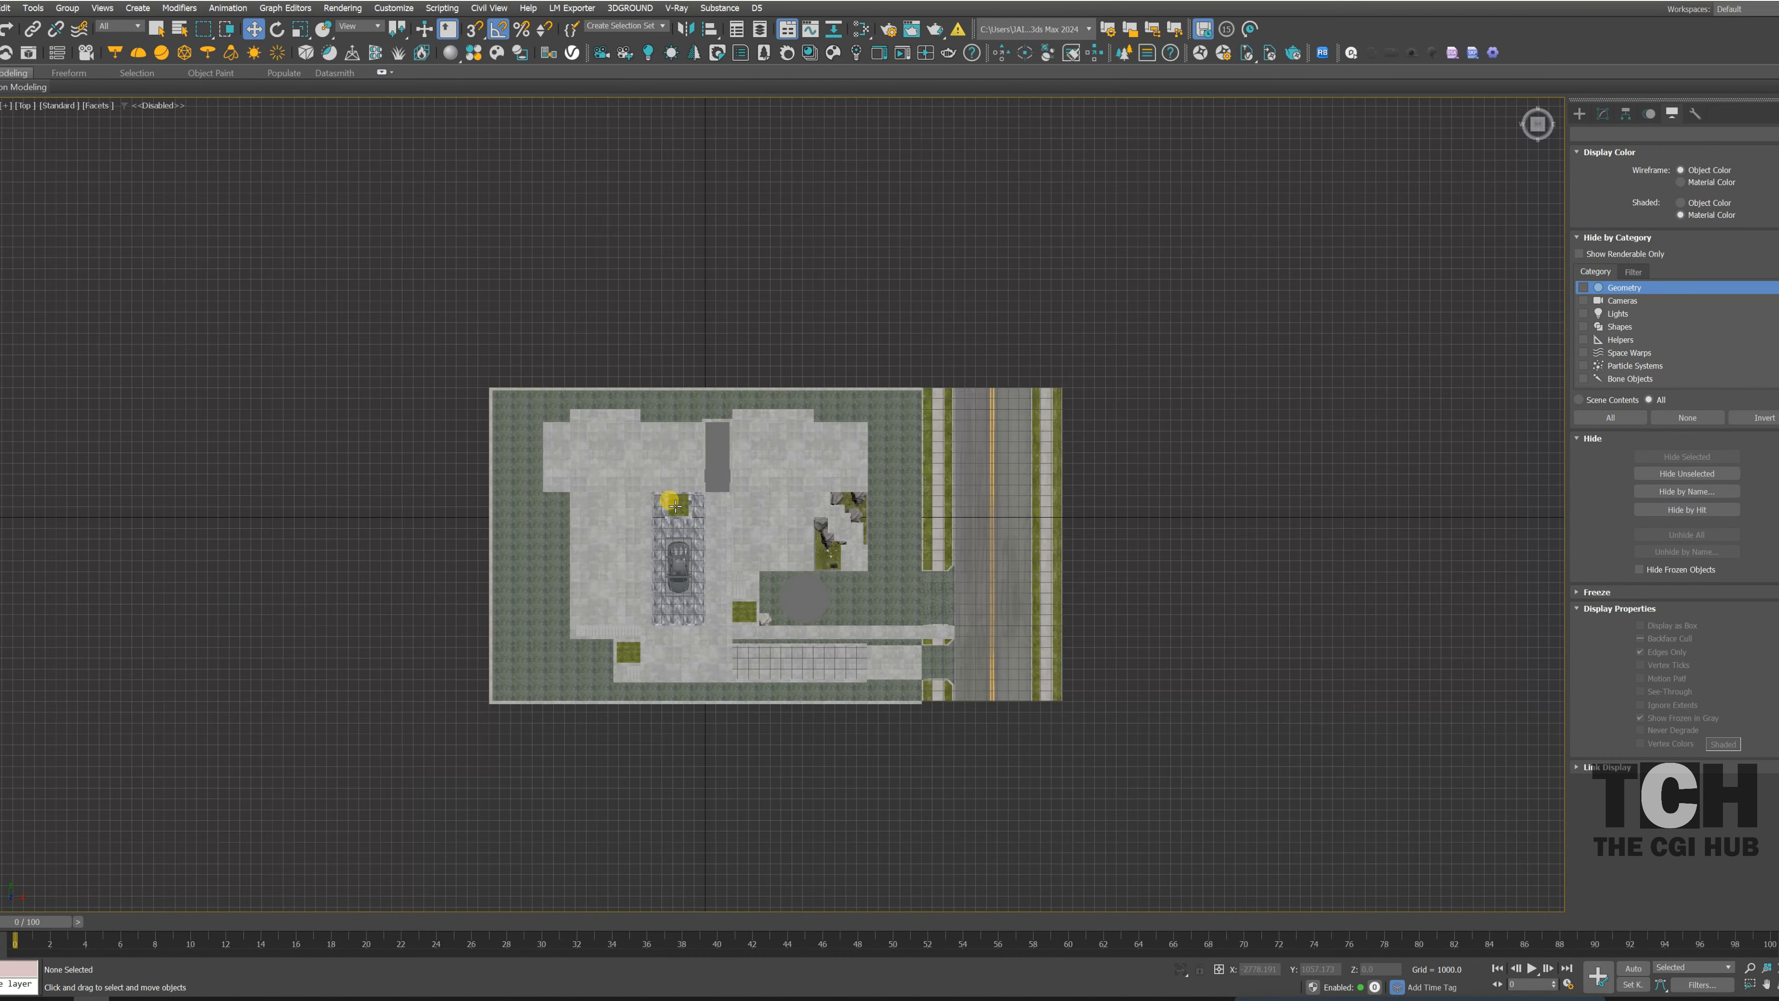
click(1583, 287)
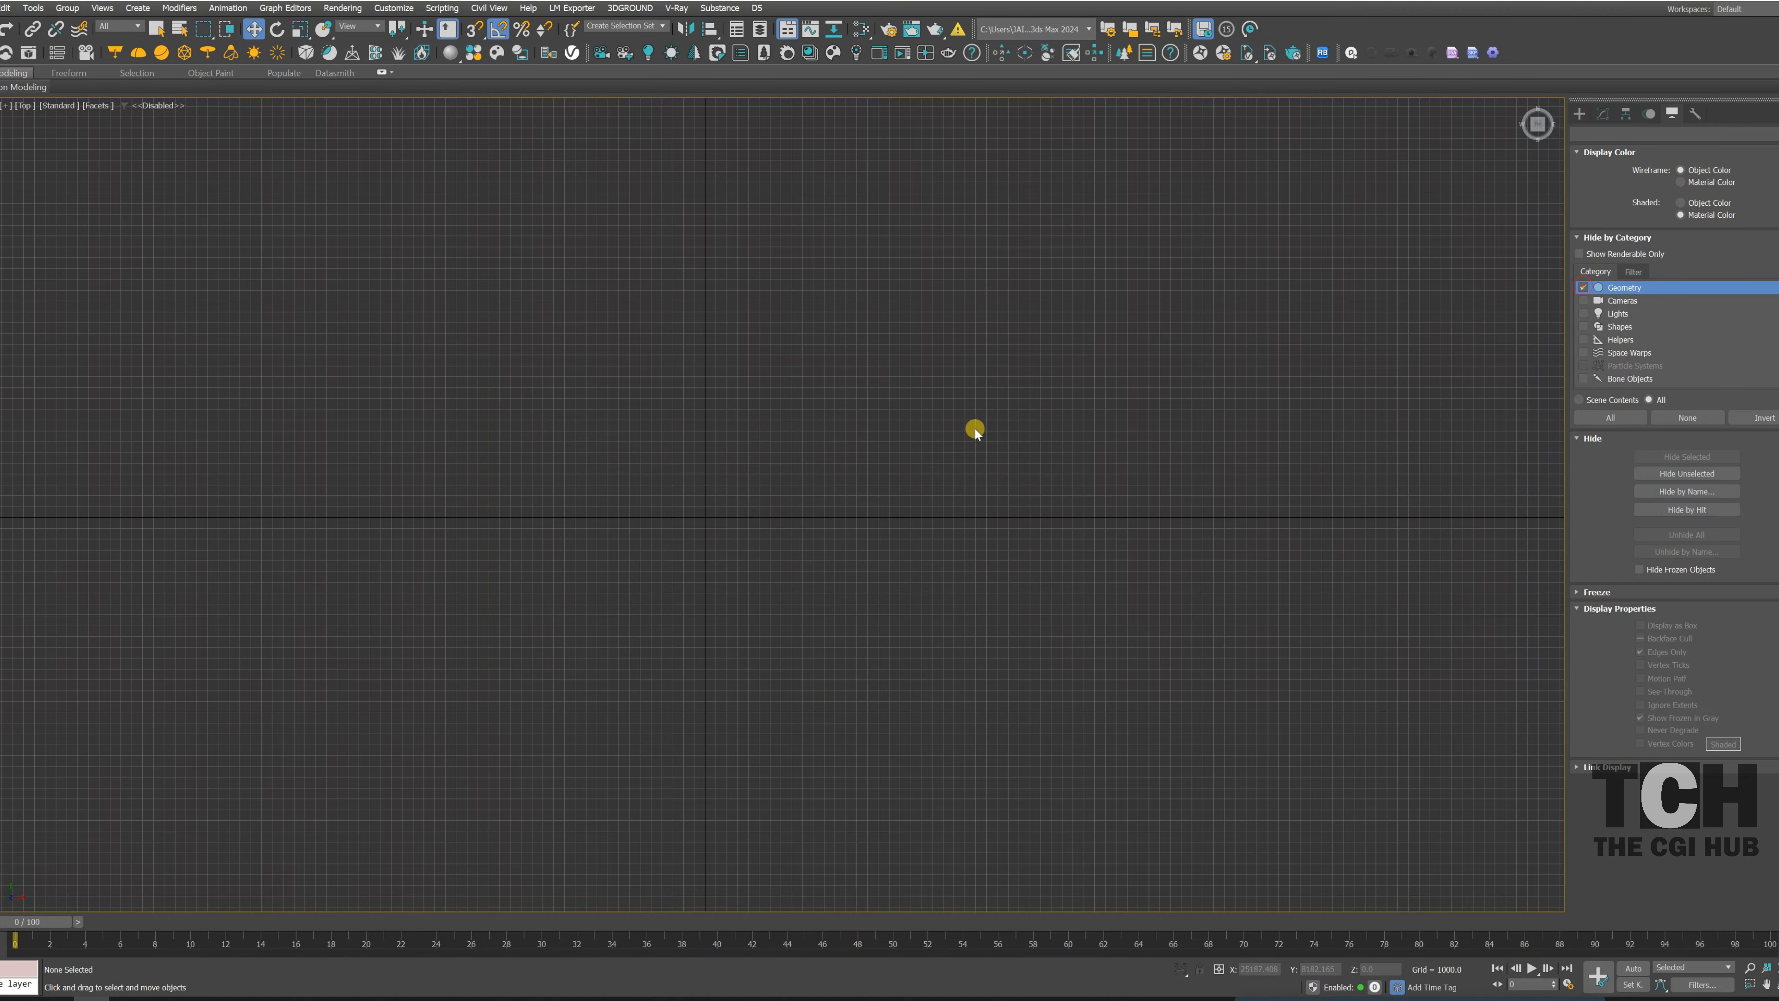
scroll(1203, 352, down, 2)
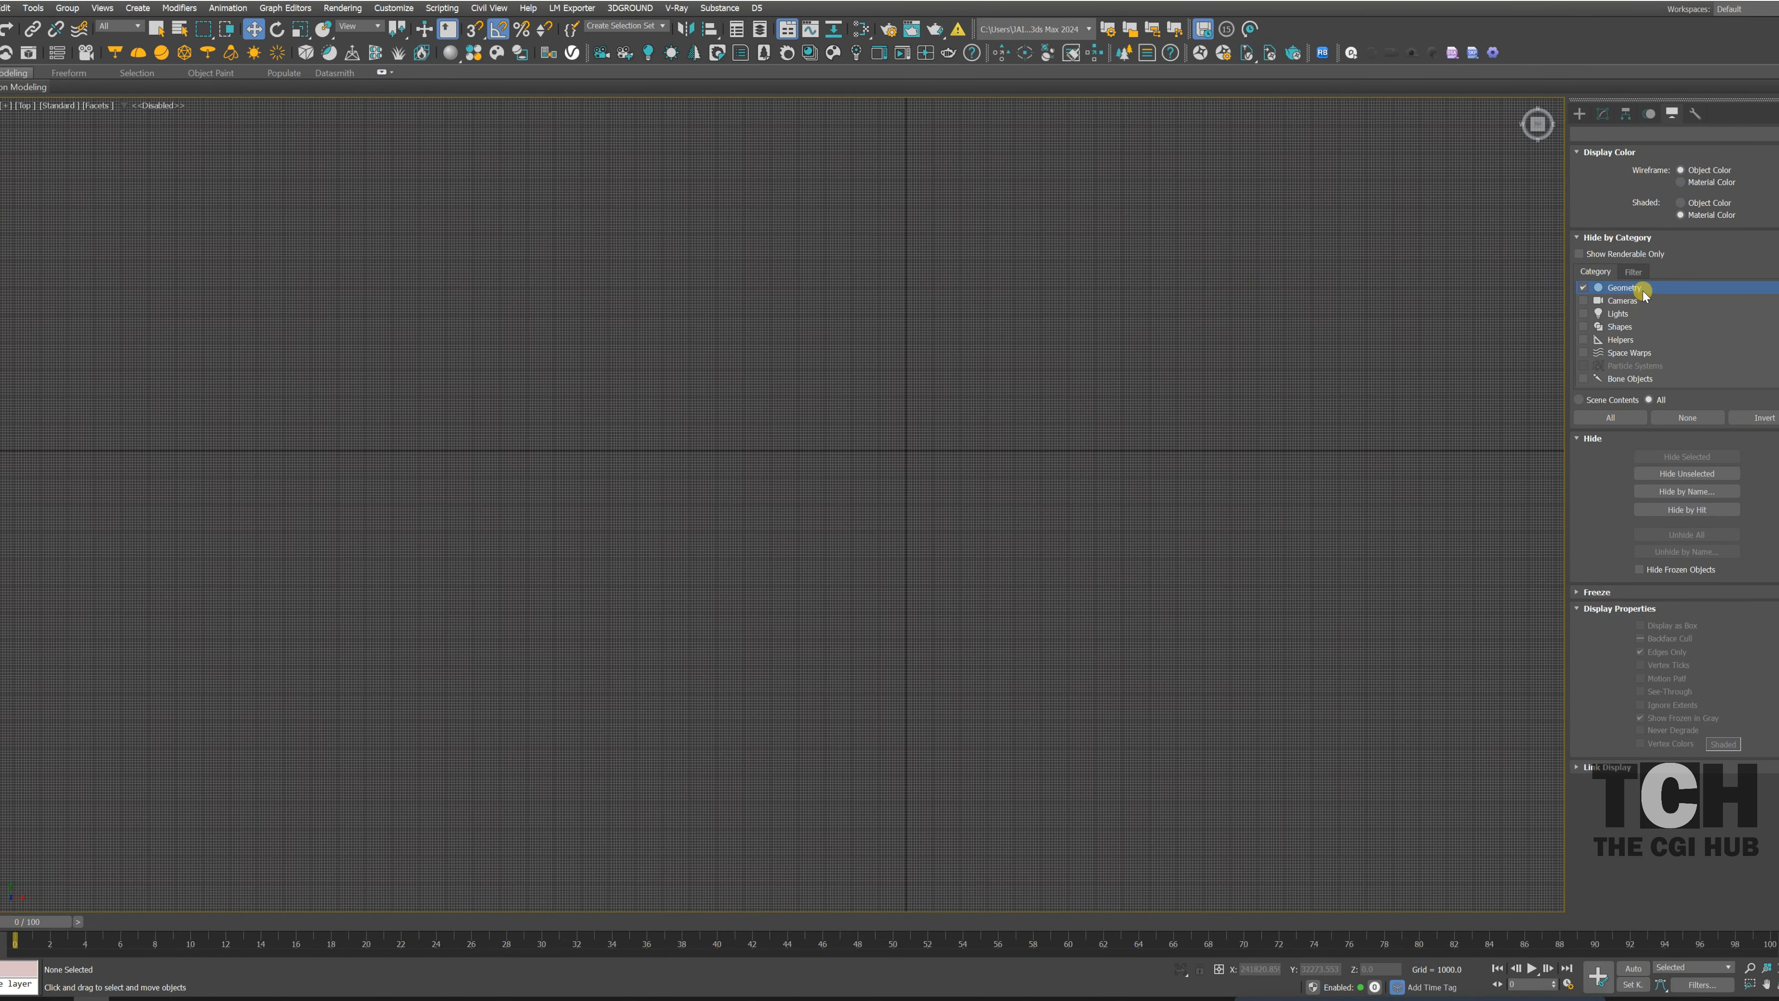
- Unhide the Geometry category, frame the house model in the top view, and select all objects
click(1582, 287)
key(z)
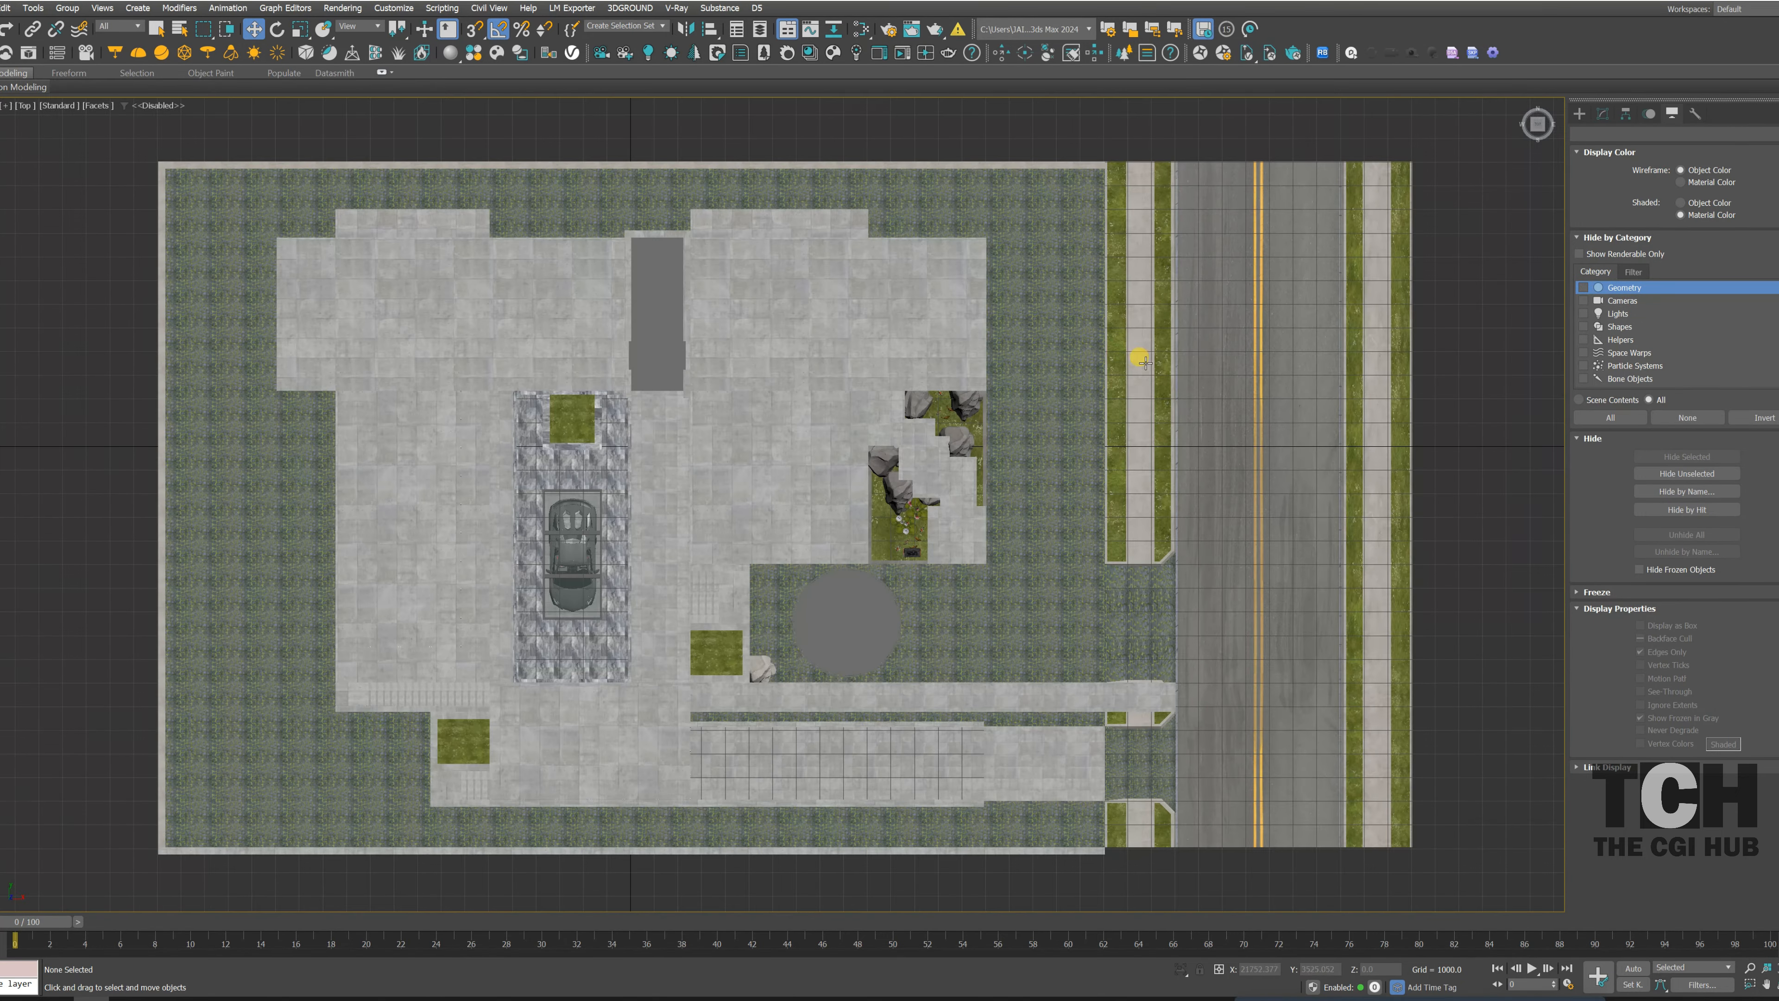
key(ctrl+a)
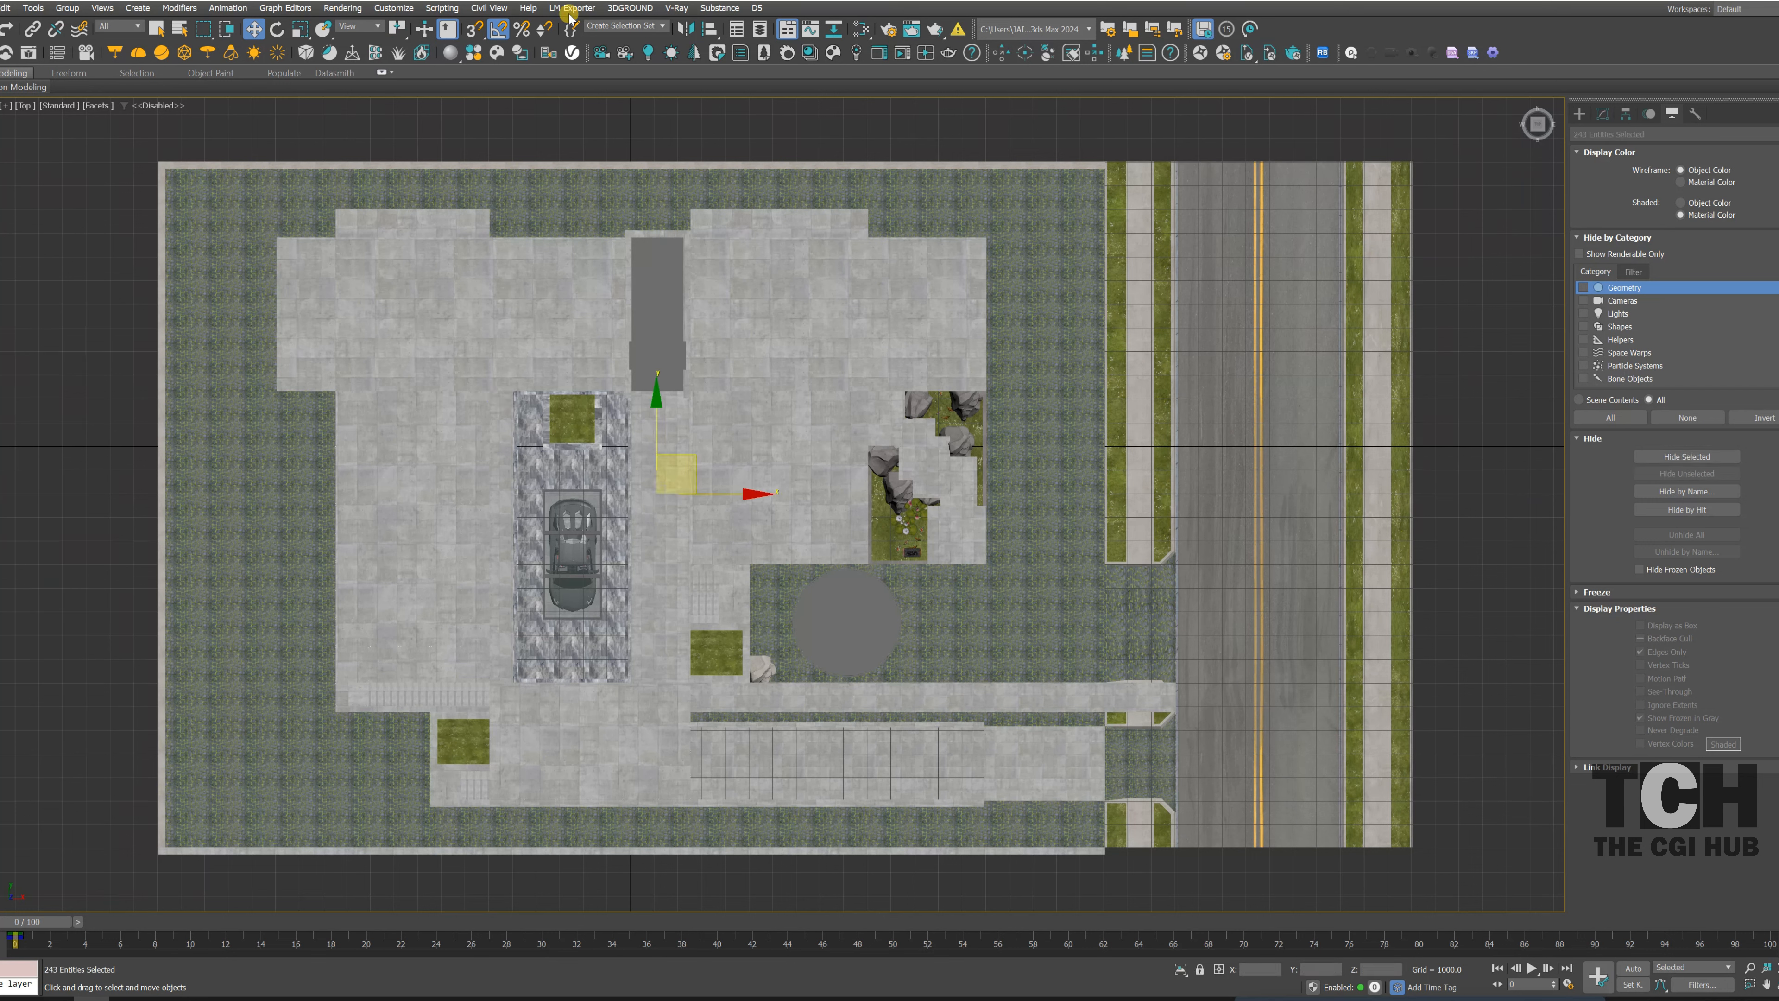
- Start a LIME Exporter export of the selected objects and browse to the C:\work\exterior folder
click(572, 7)
click(584, 30)
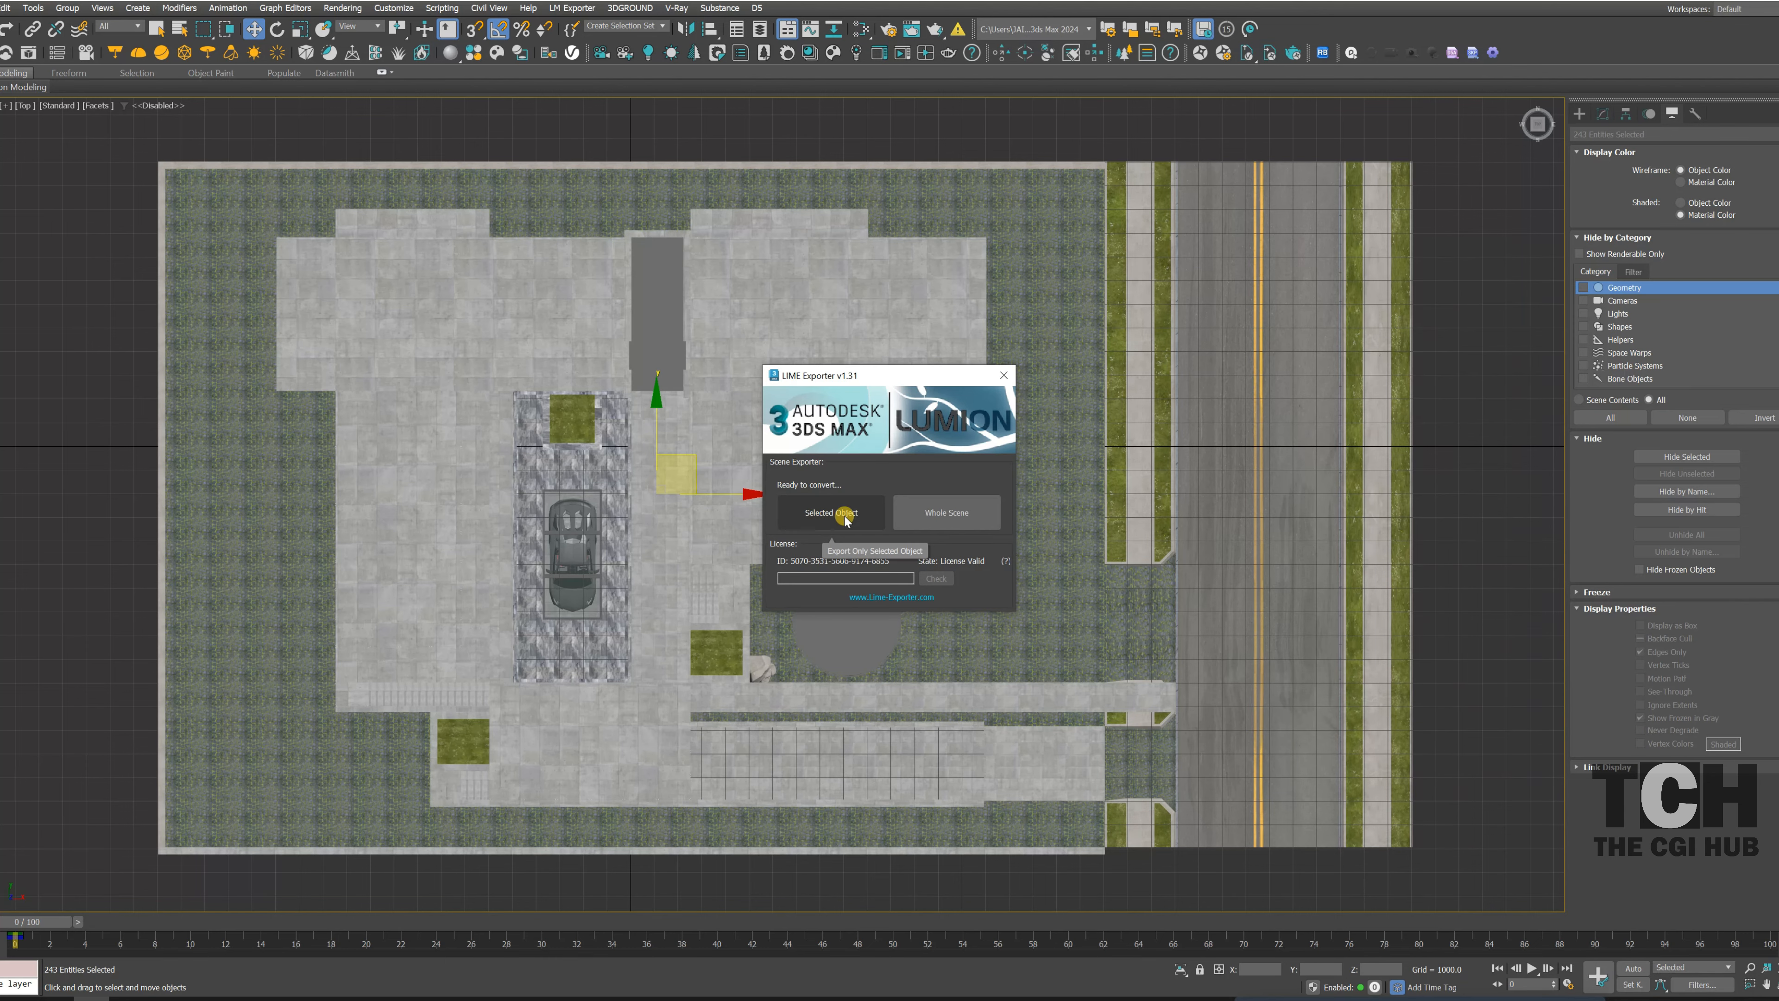
click(819, 509)
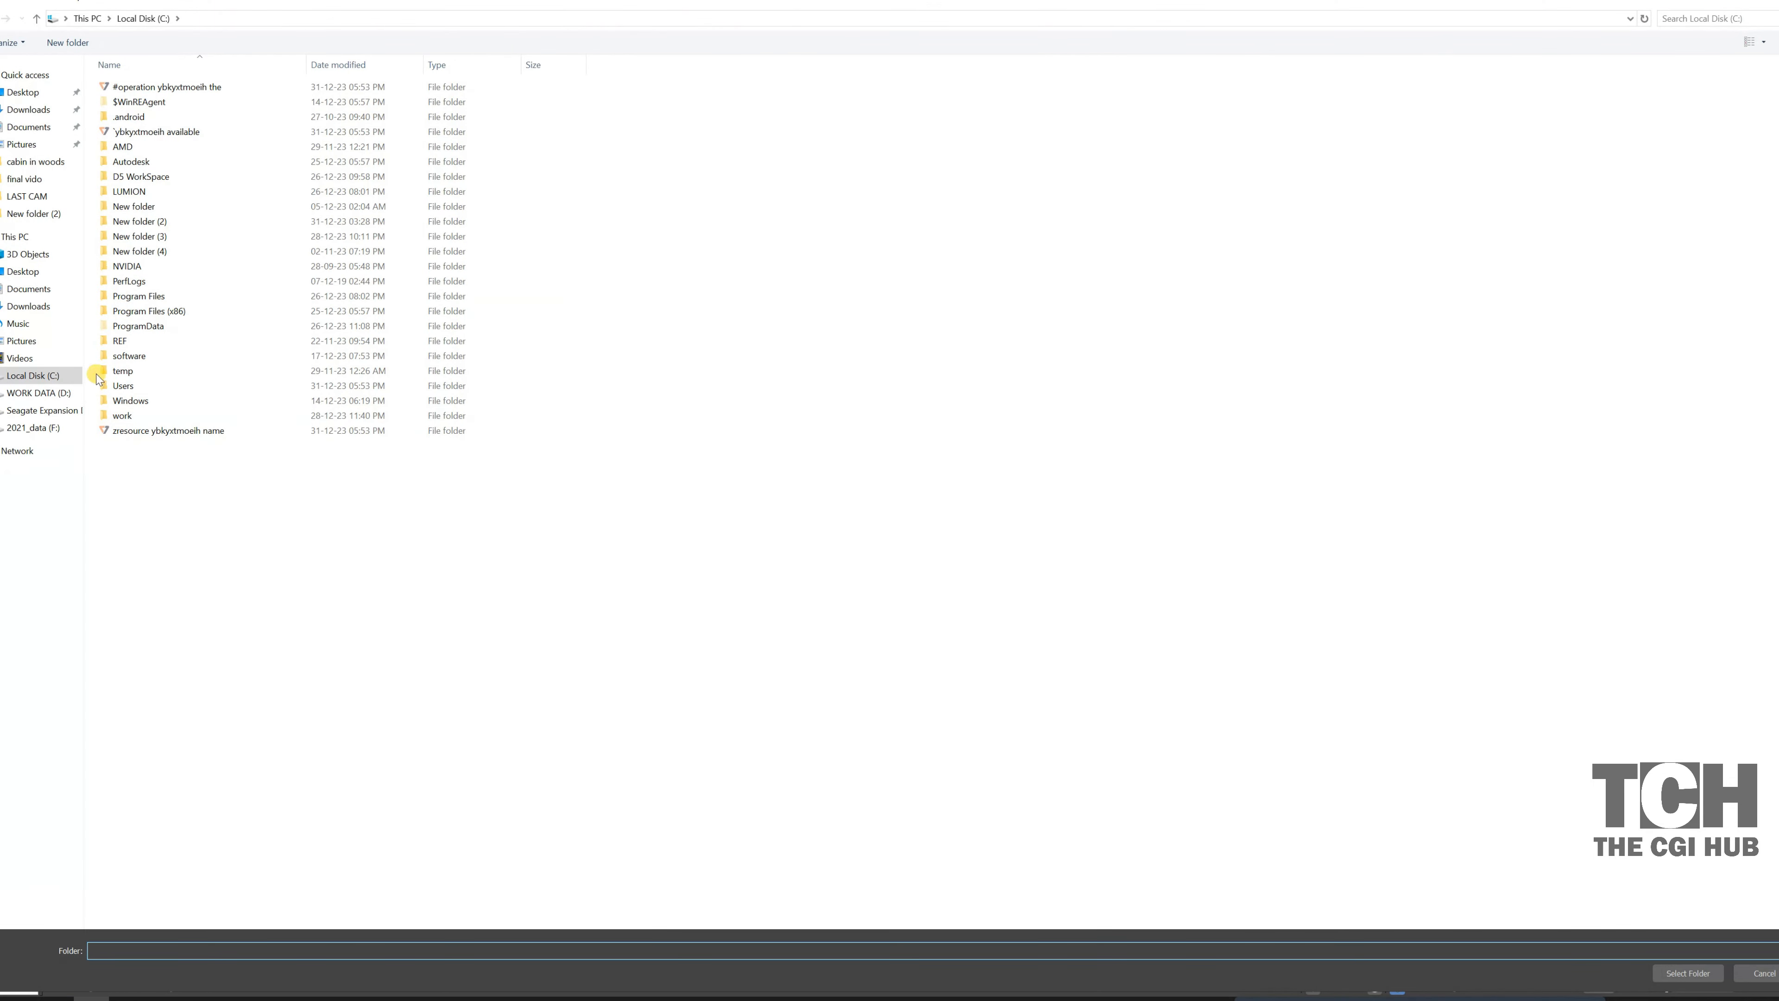
click(129, 415)
click(177, 558)
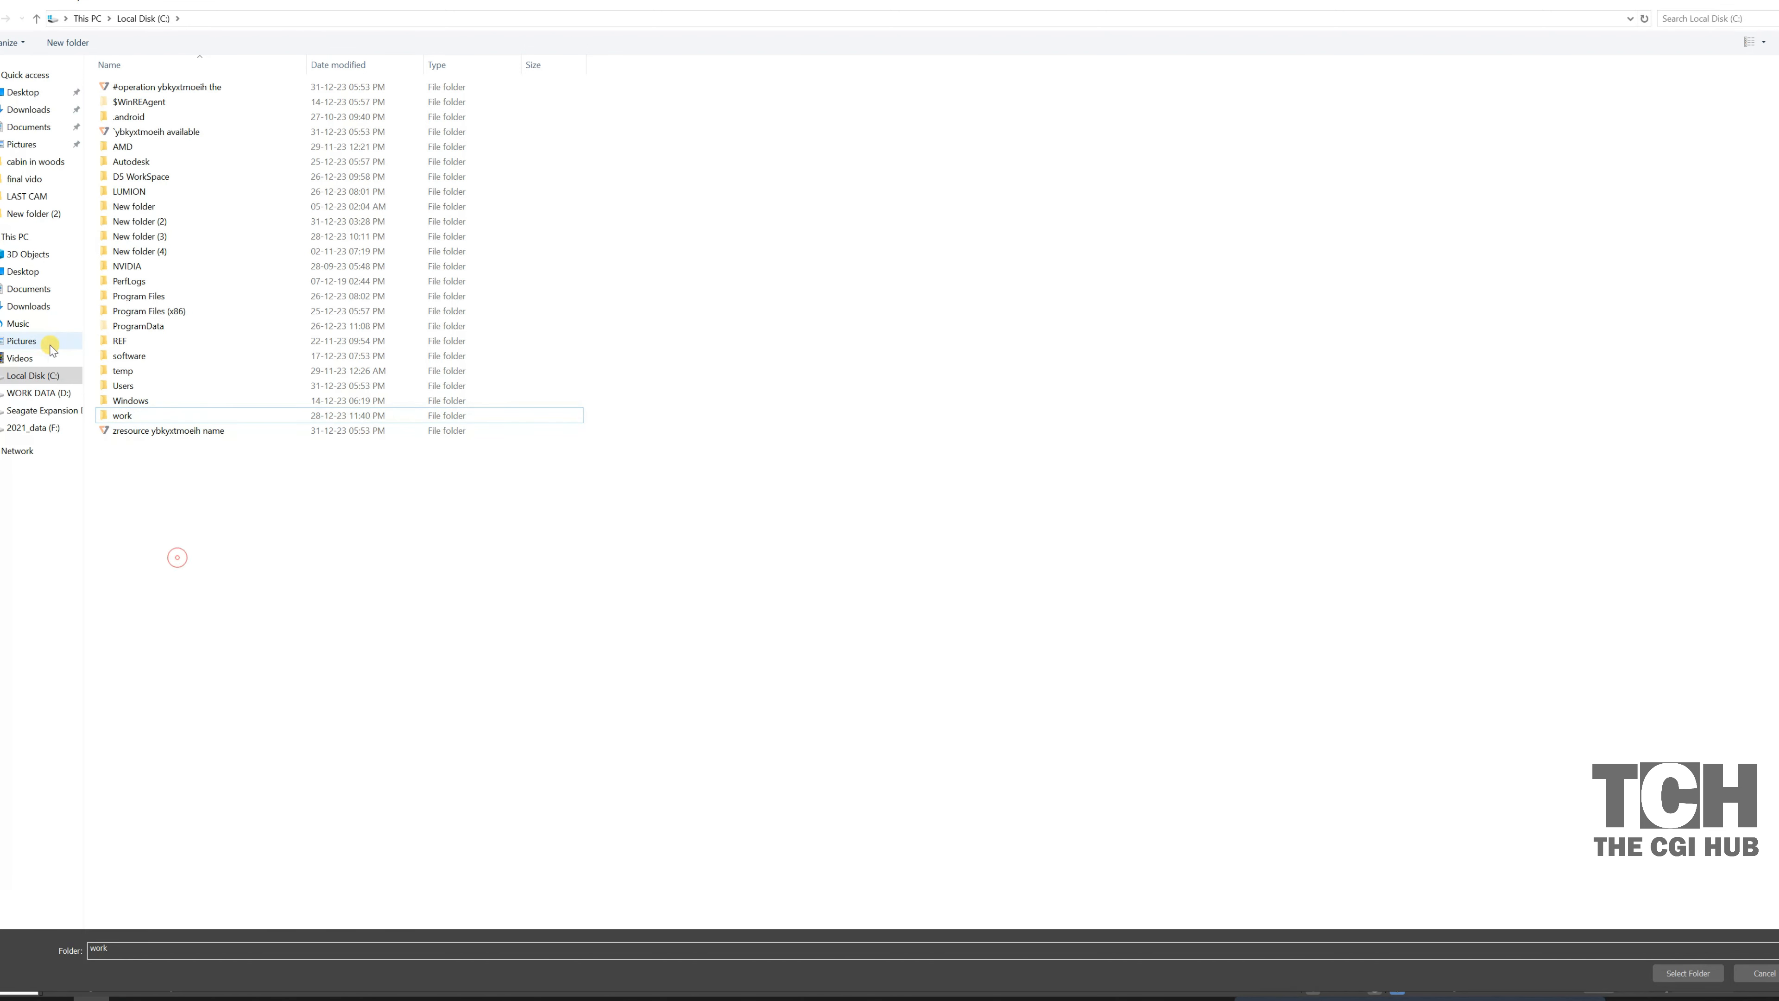
click(47, 390)
click(46, 372)
double_click(156, 414)
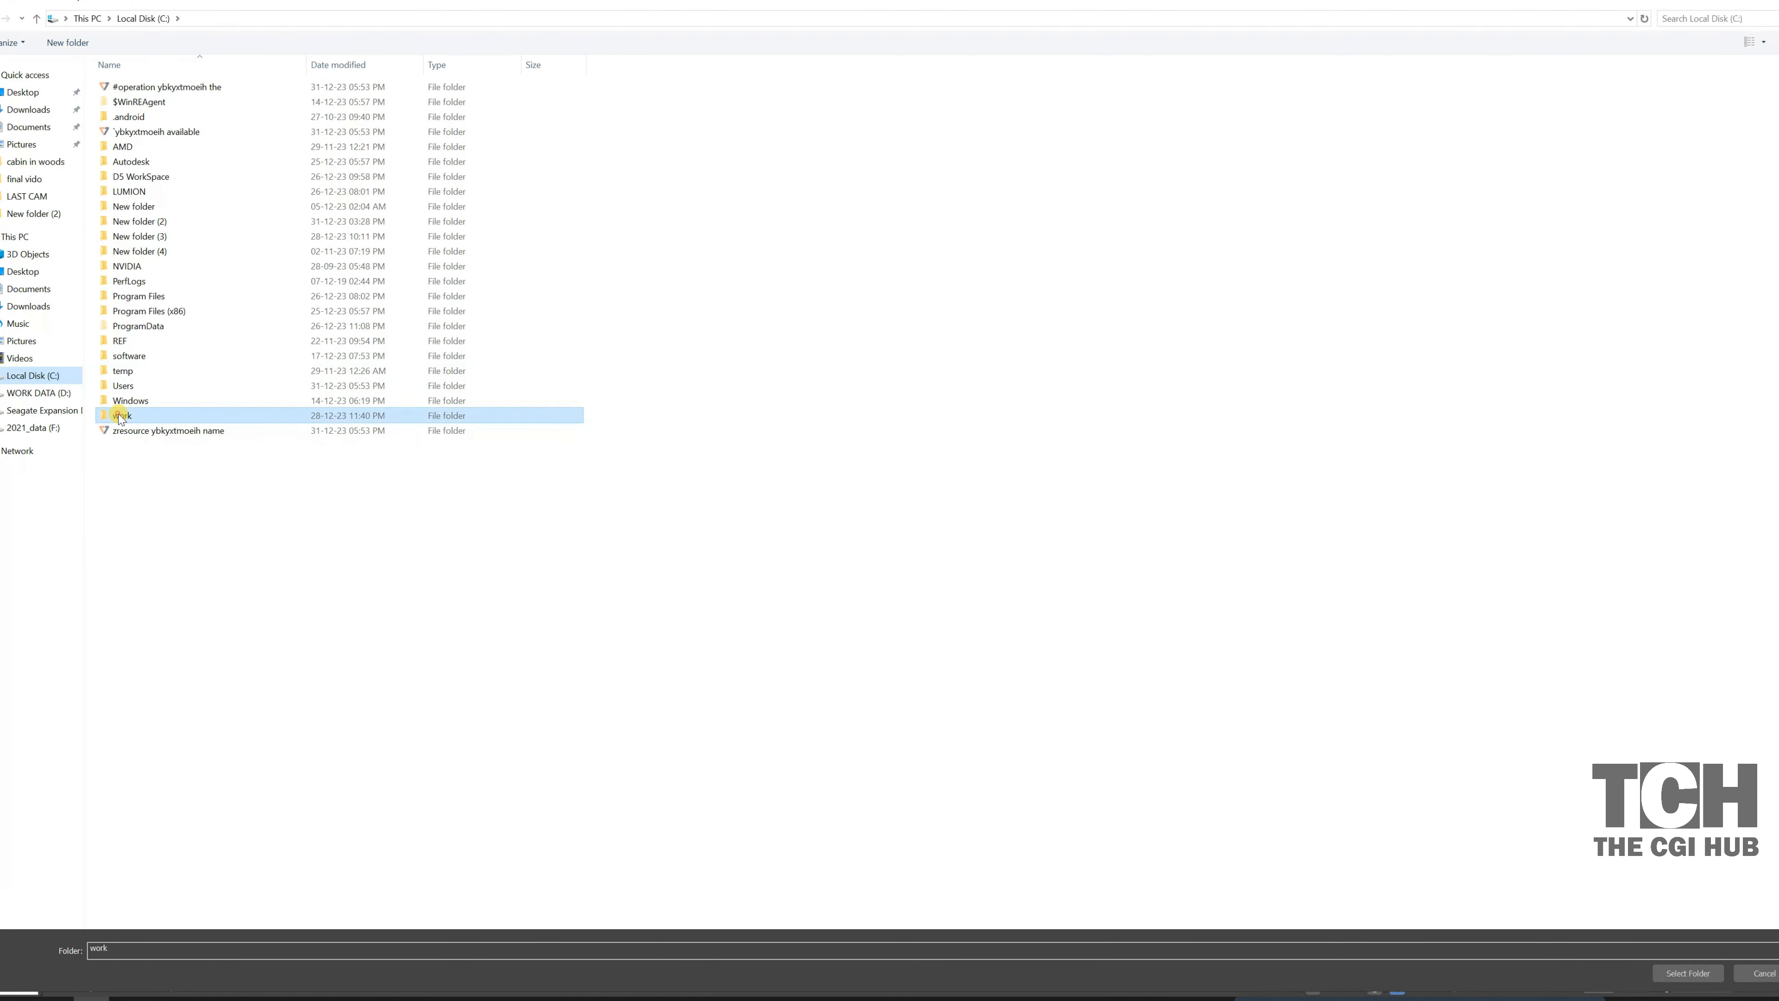
double_click(144, 173)
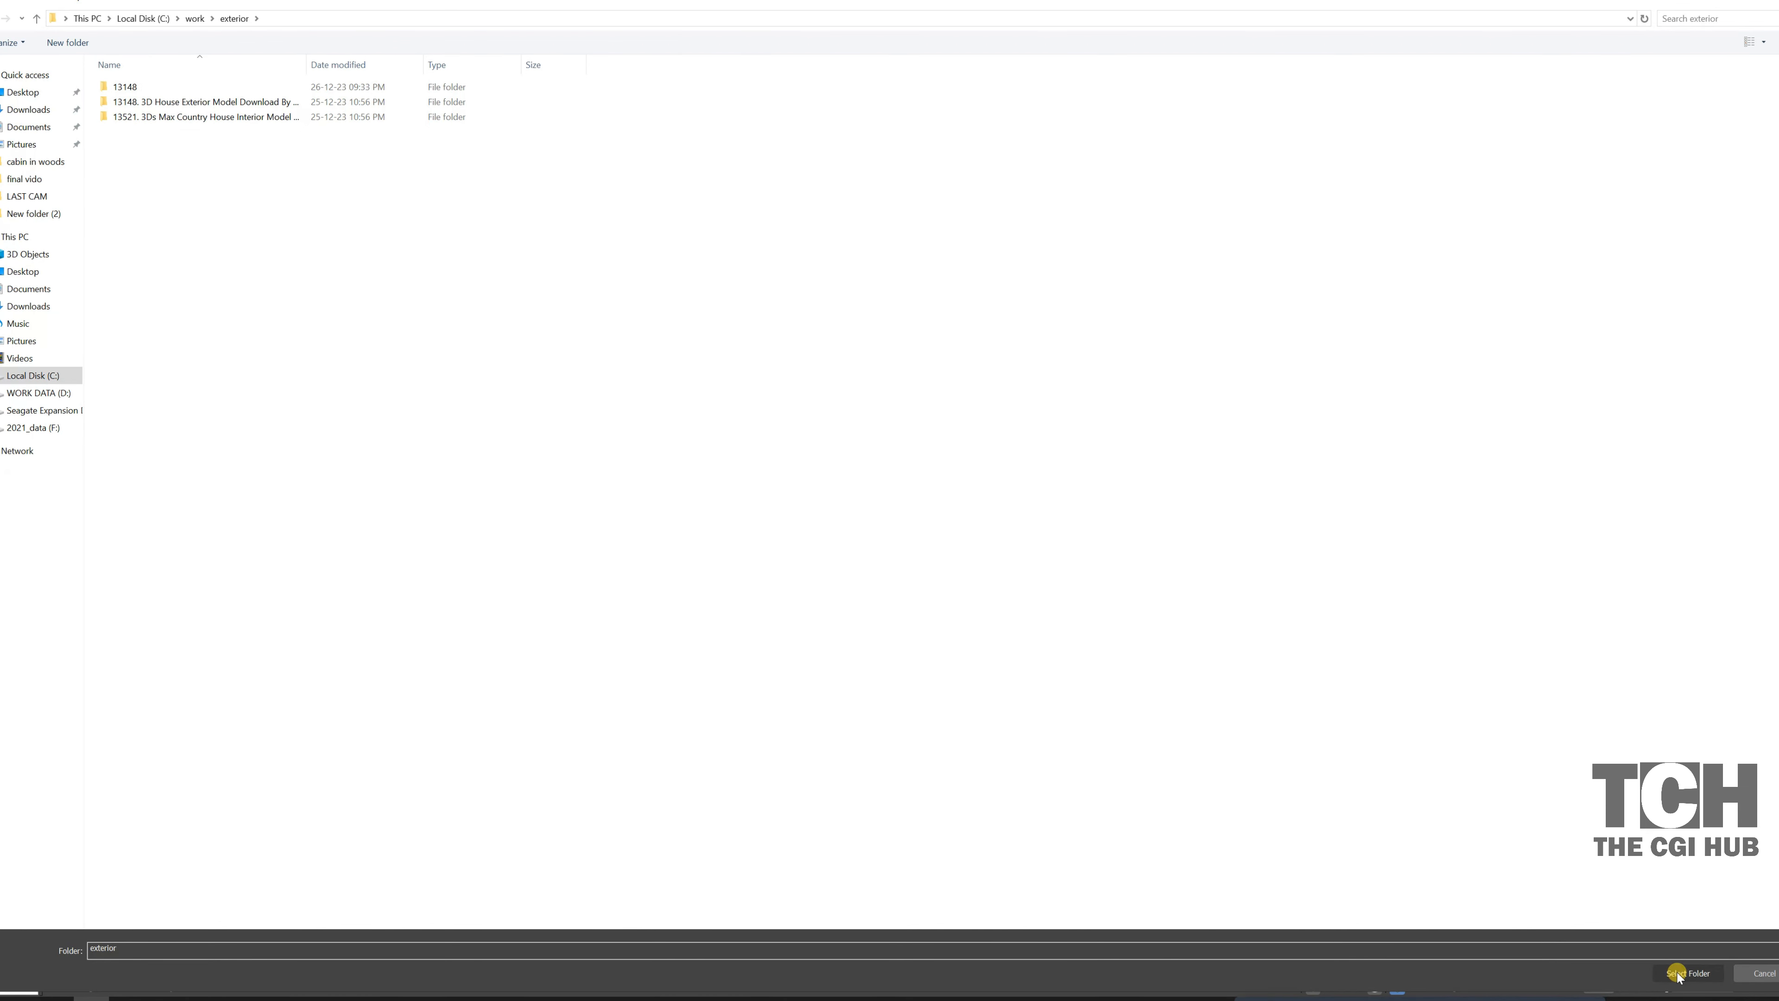
- Create a folder named 03 inside the exterior folder and choose it as the export destination
click(63, 42)
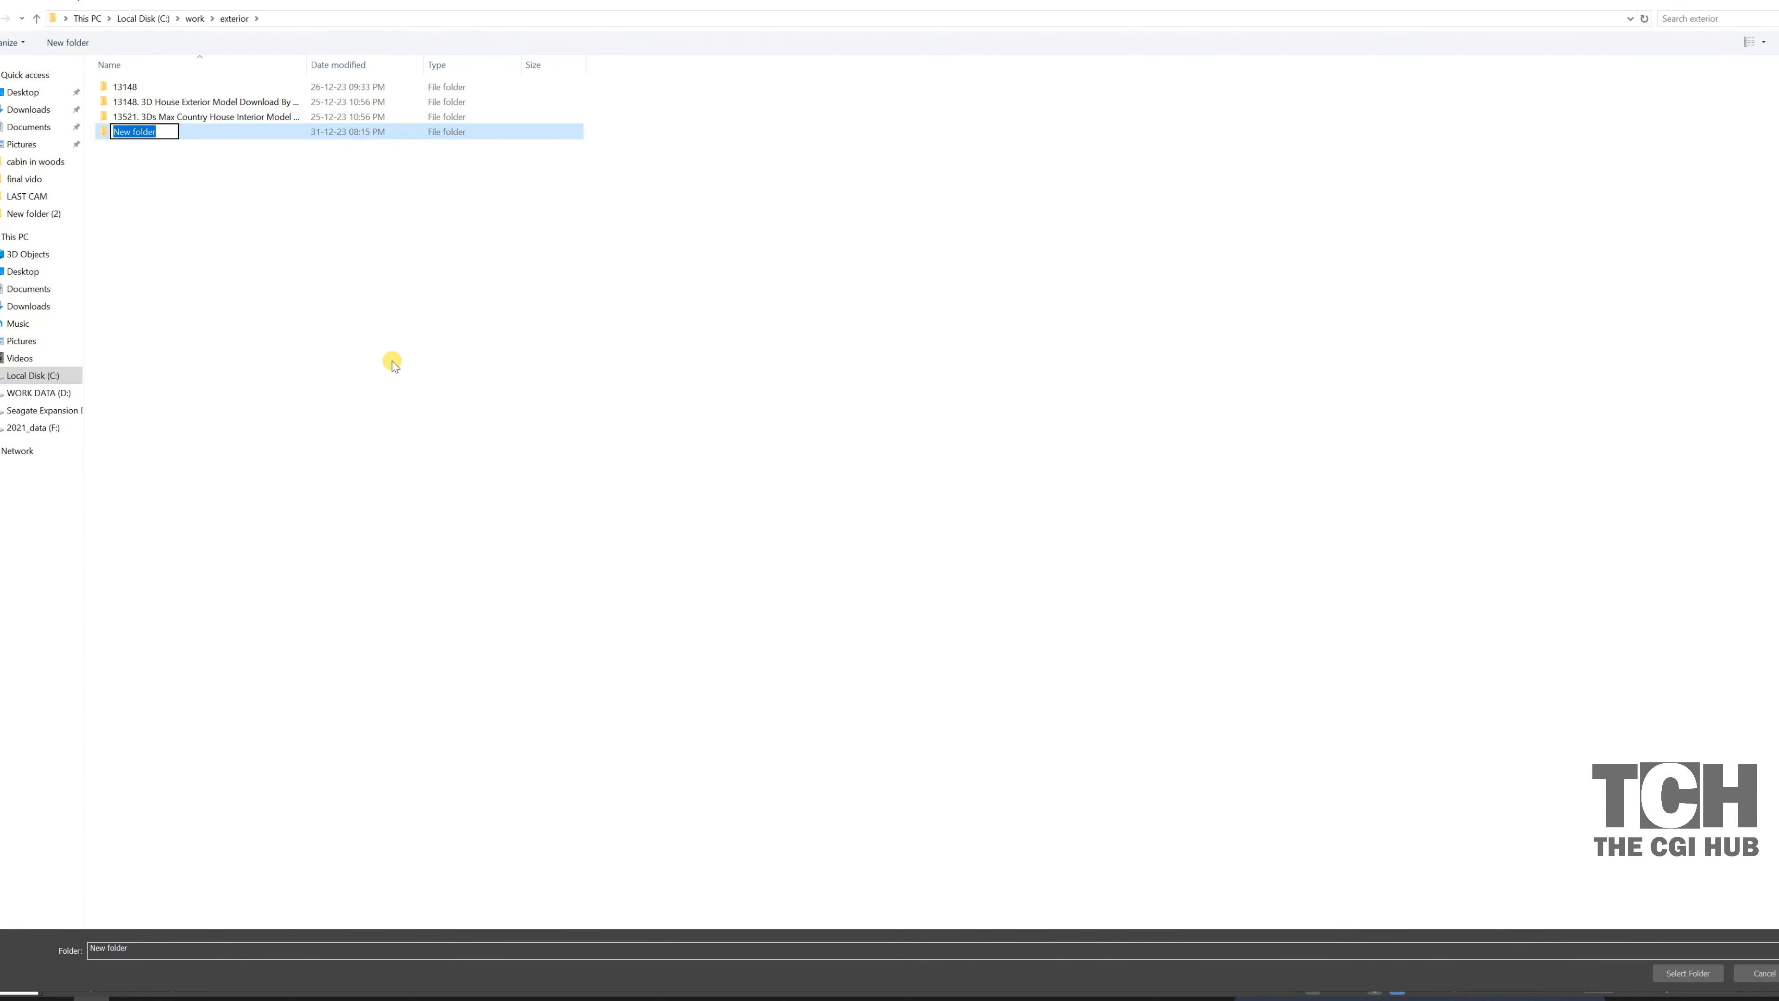
text(03)
key(Return)
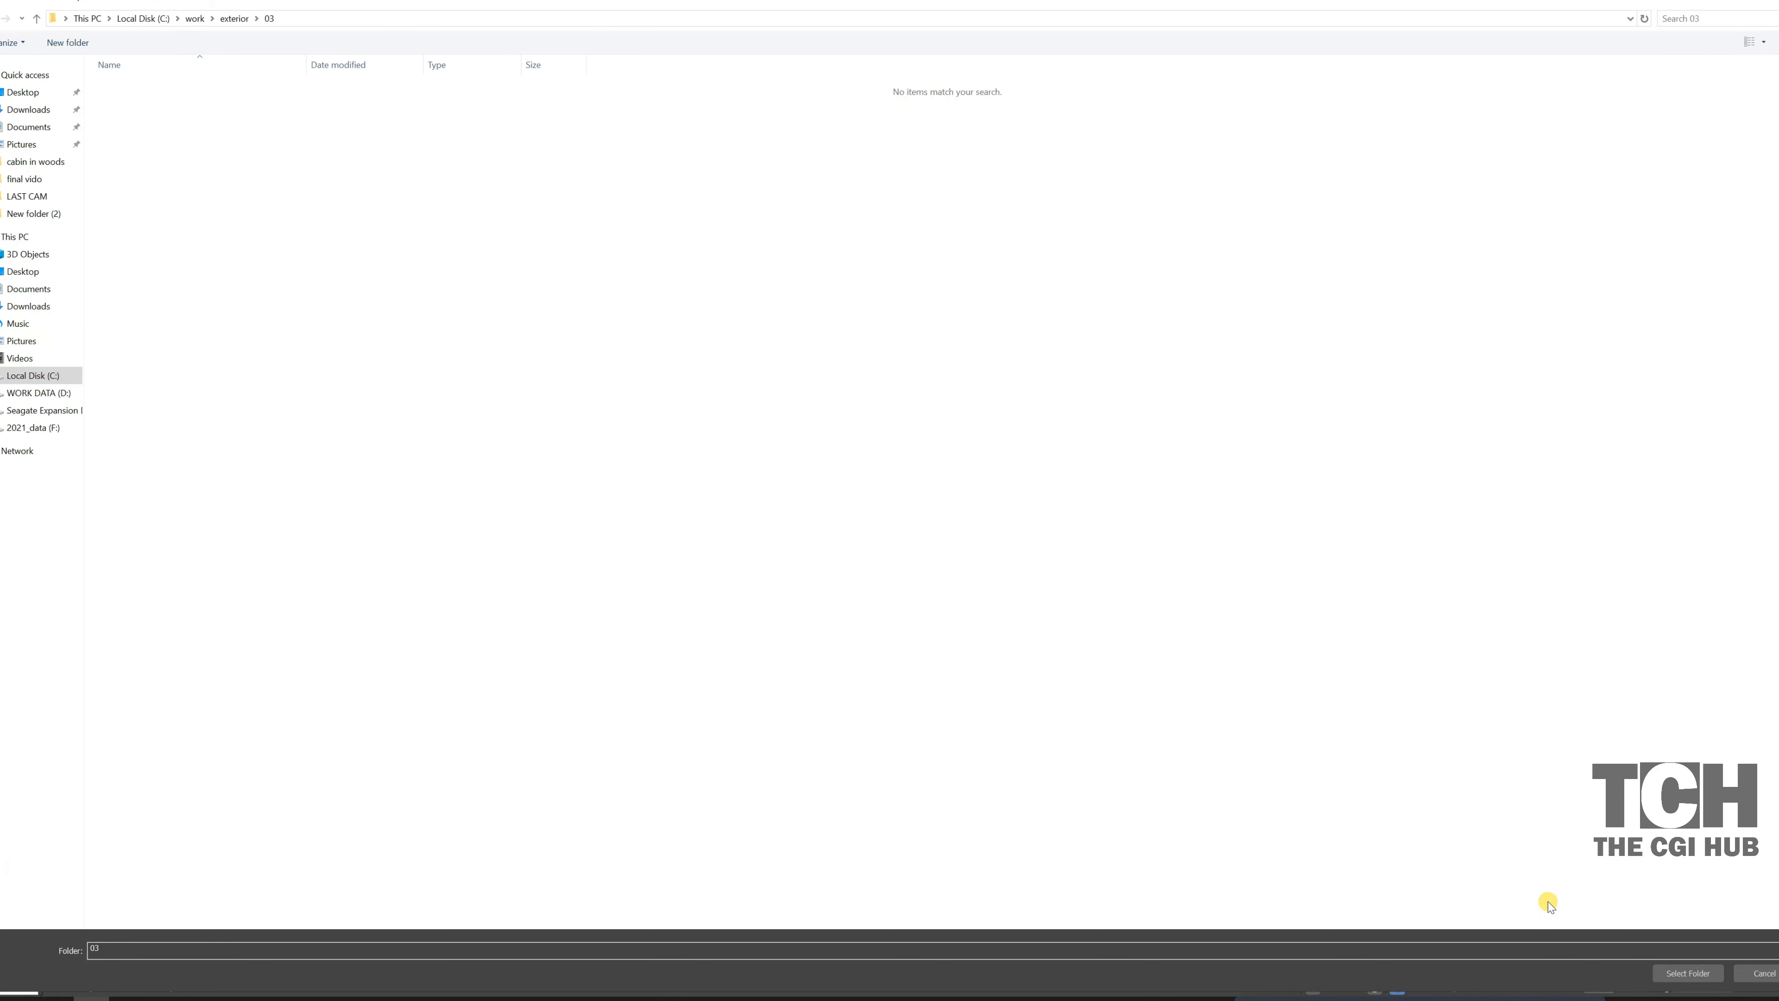
click(1688, 972)
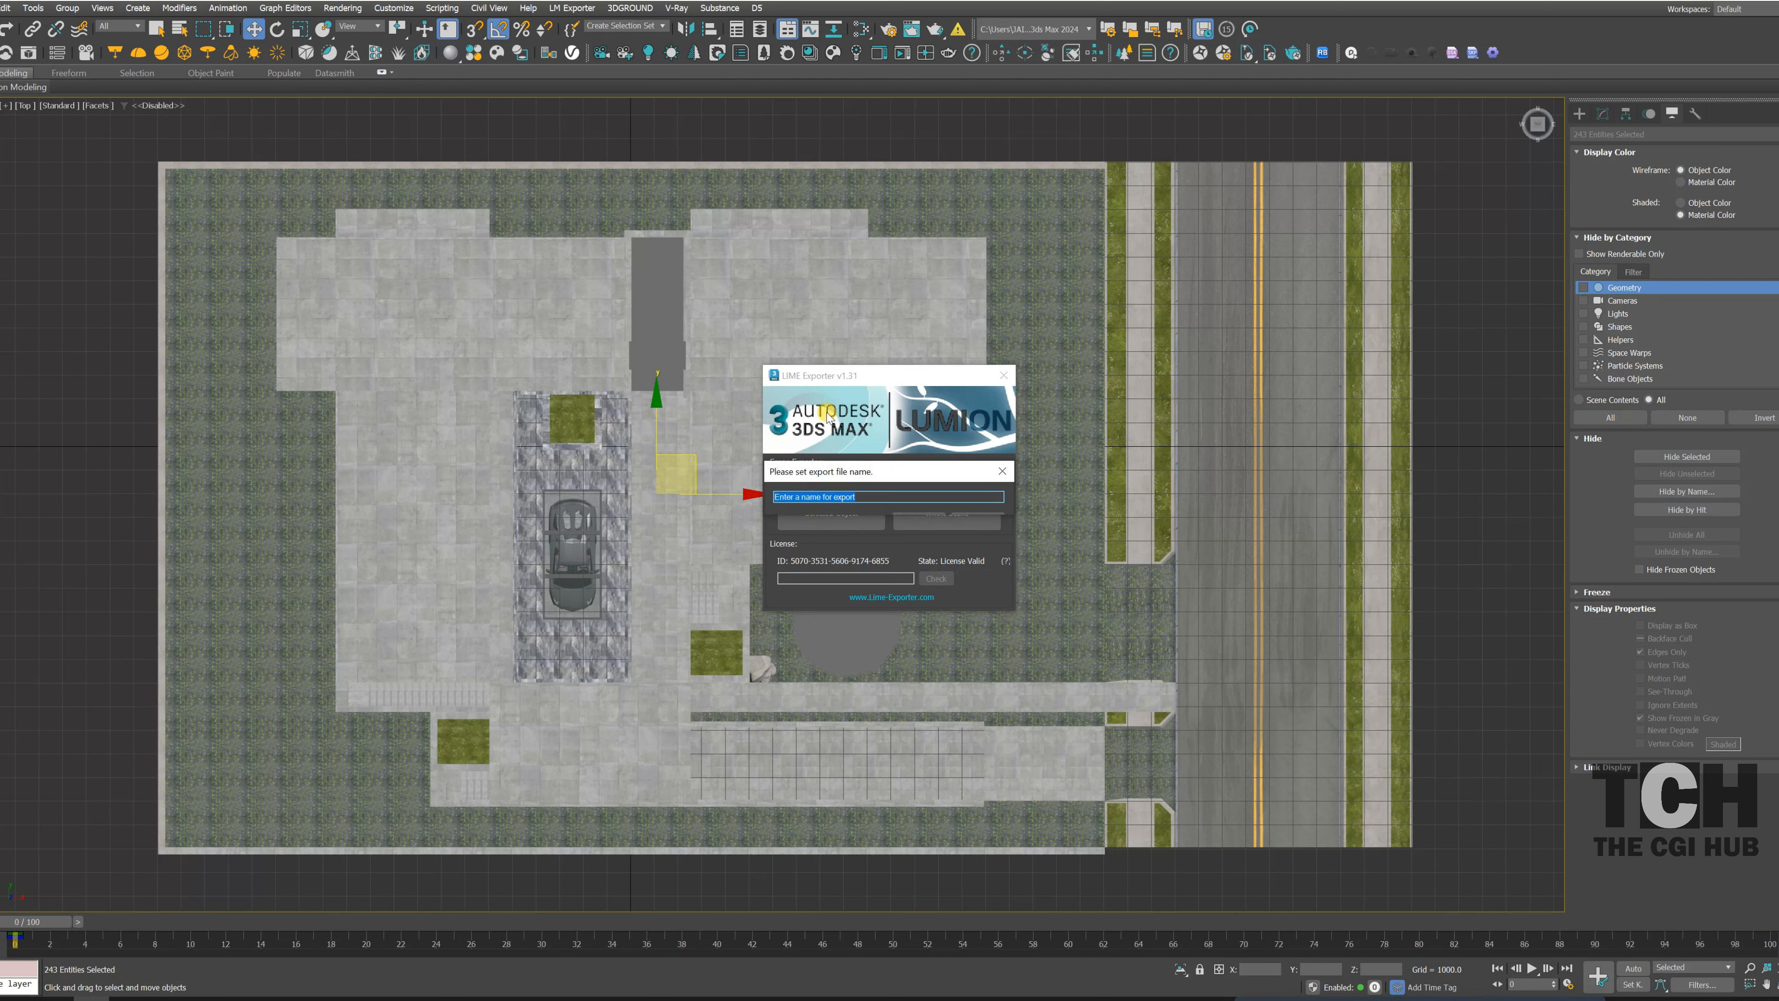
- Run the export under the name 3101_01 and close LIME Exporter once it is done
text(3101_01)
key(Return)
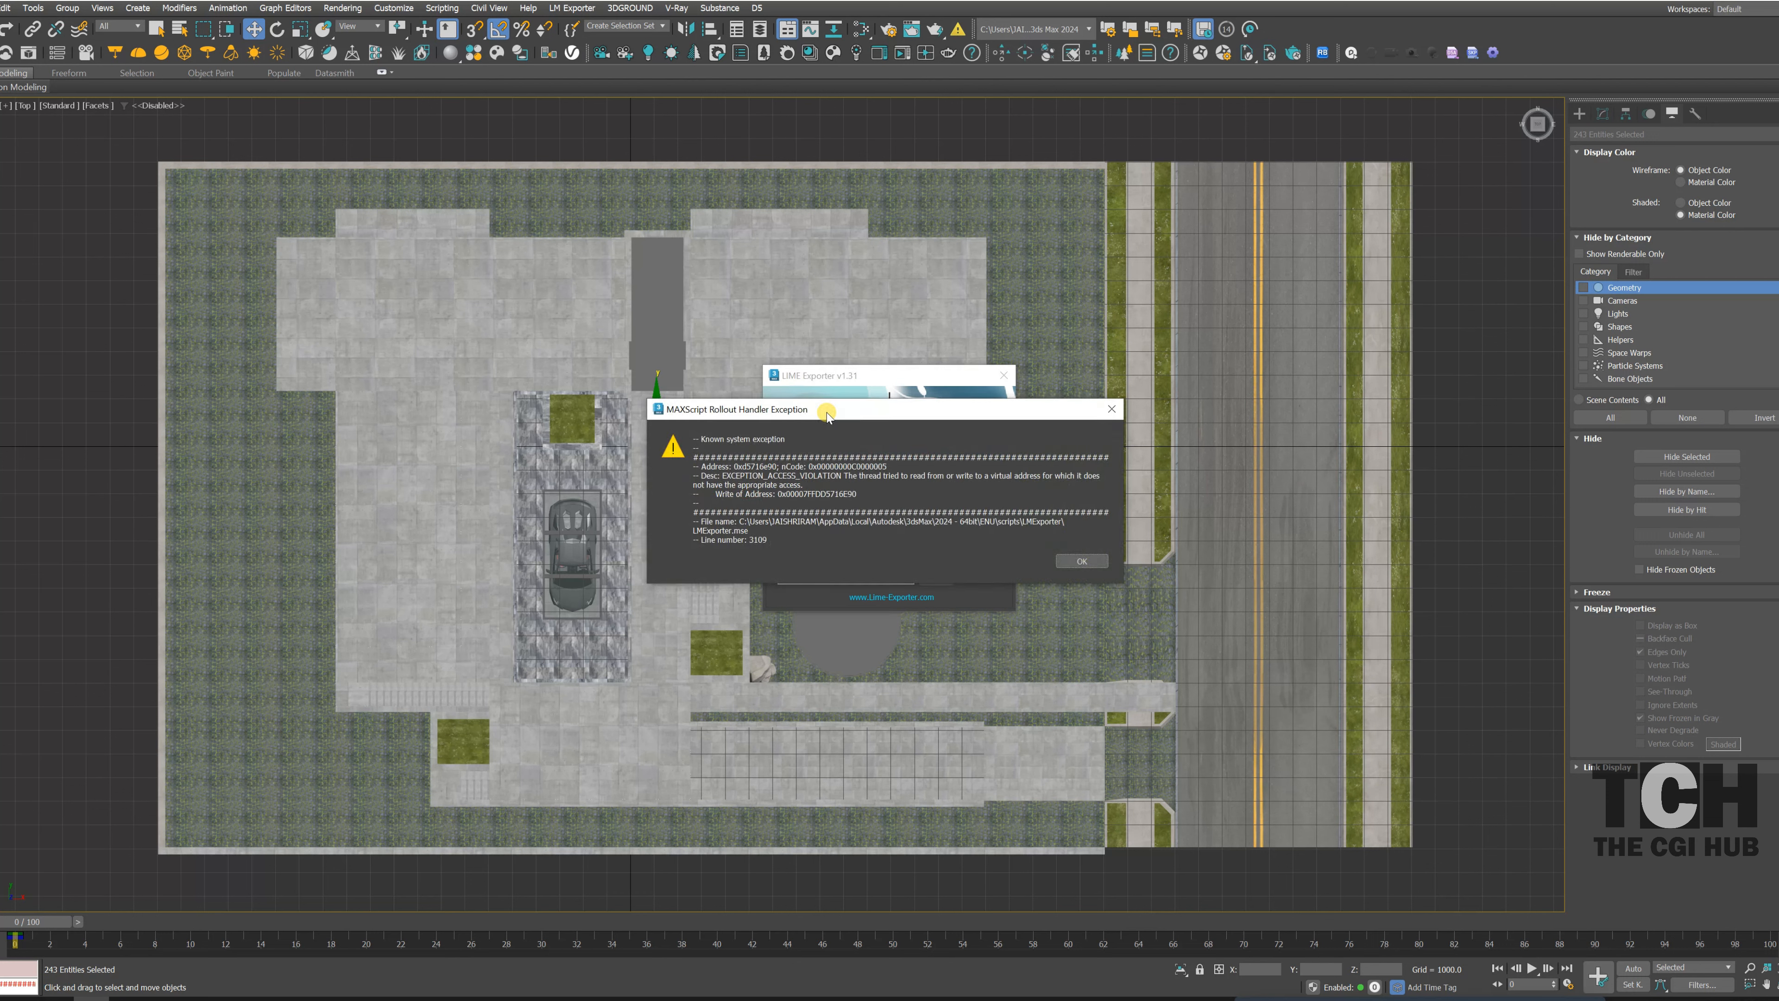
click(1081, 561)
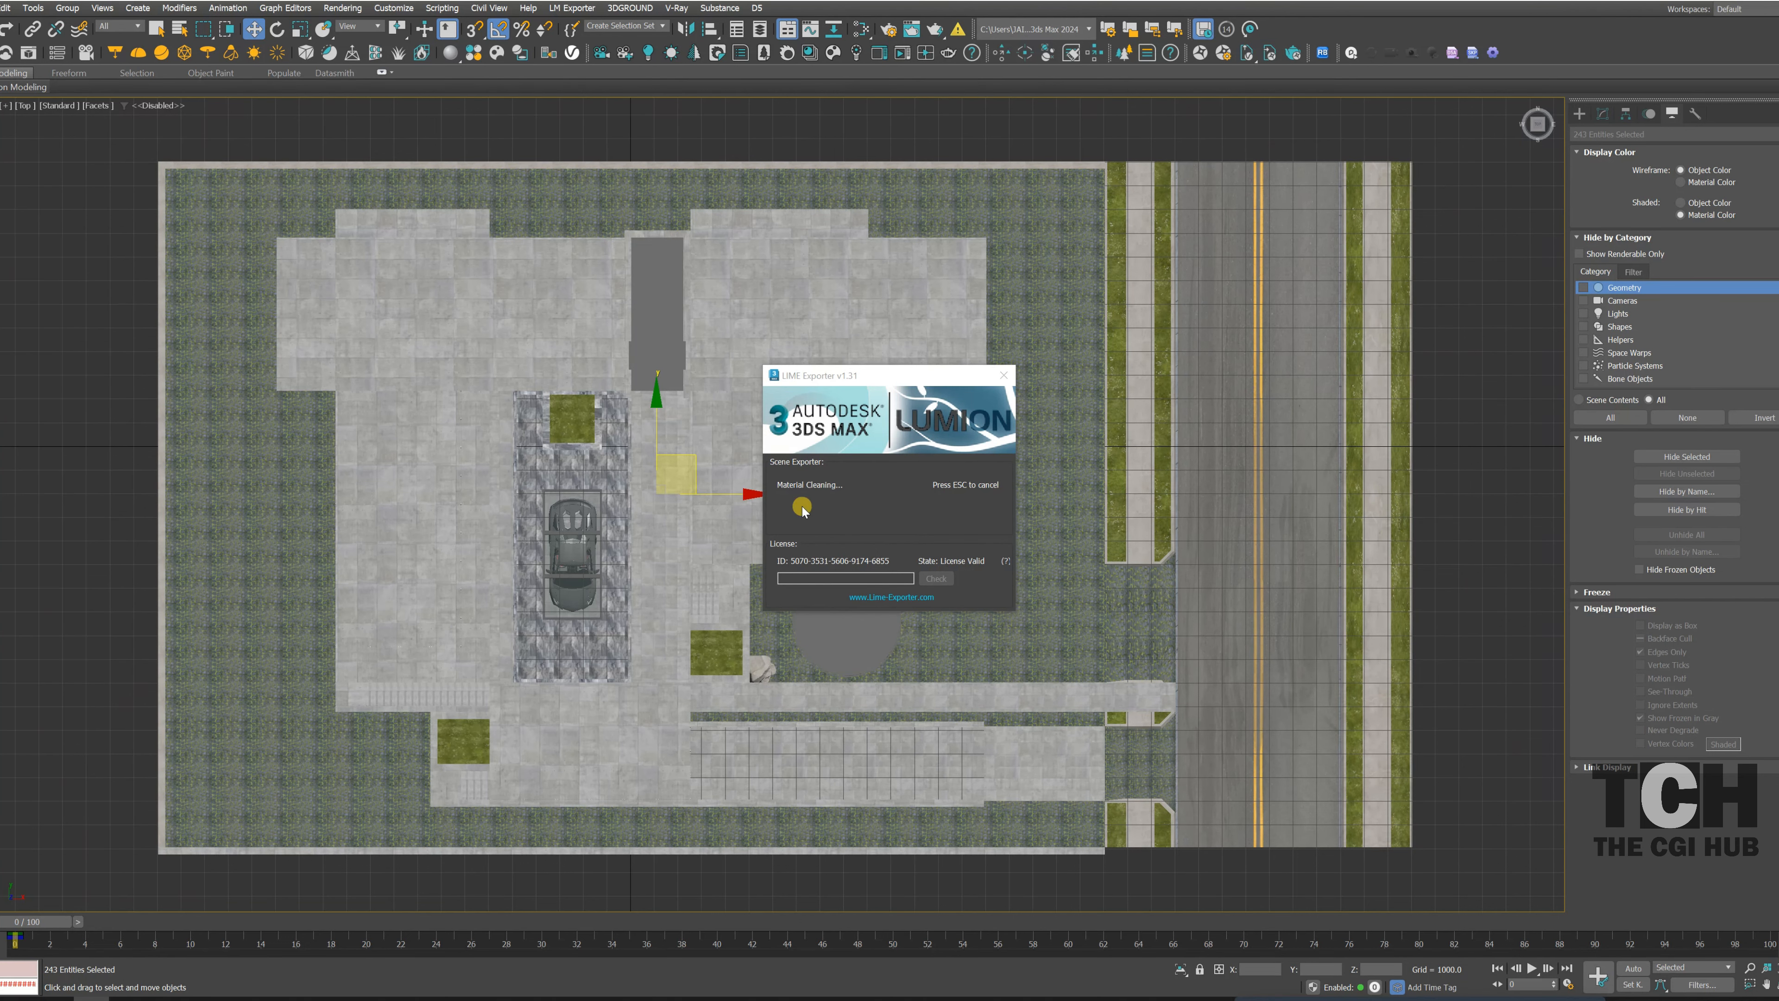
drag(838, 385, 915, 340)
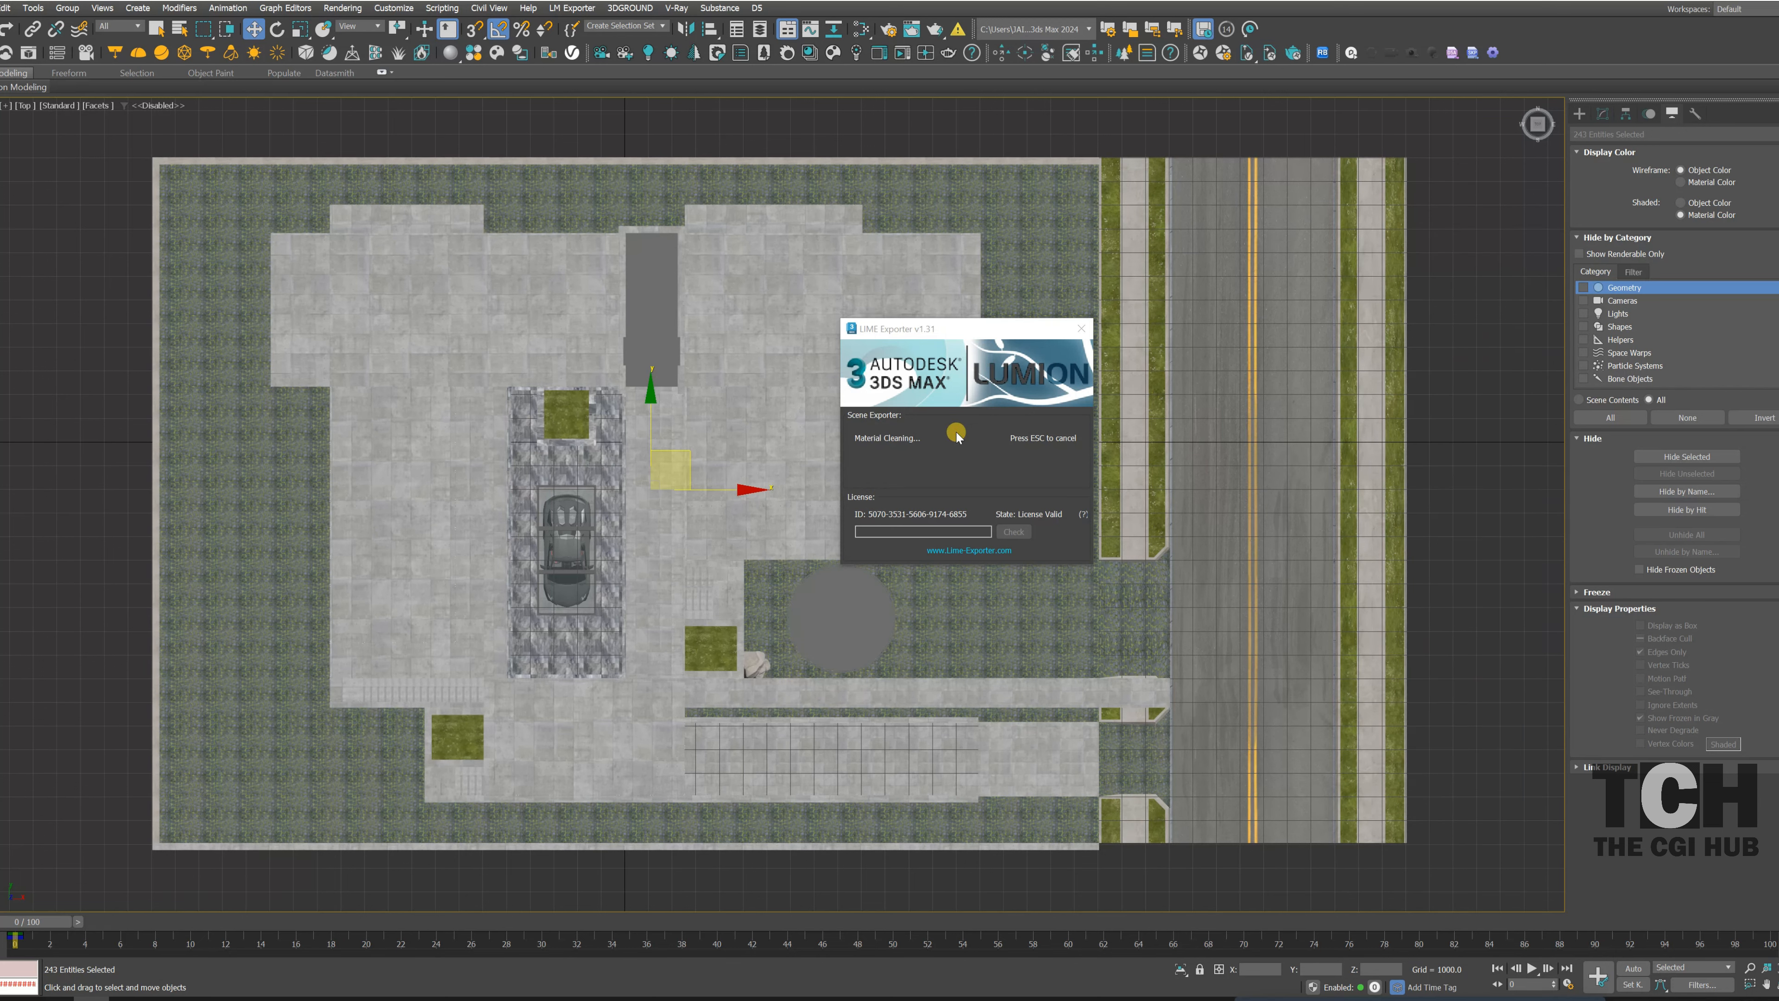
drag(936, 328, 892, 325)
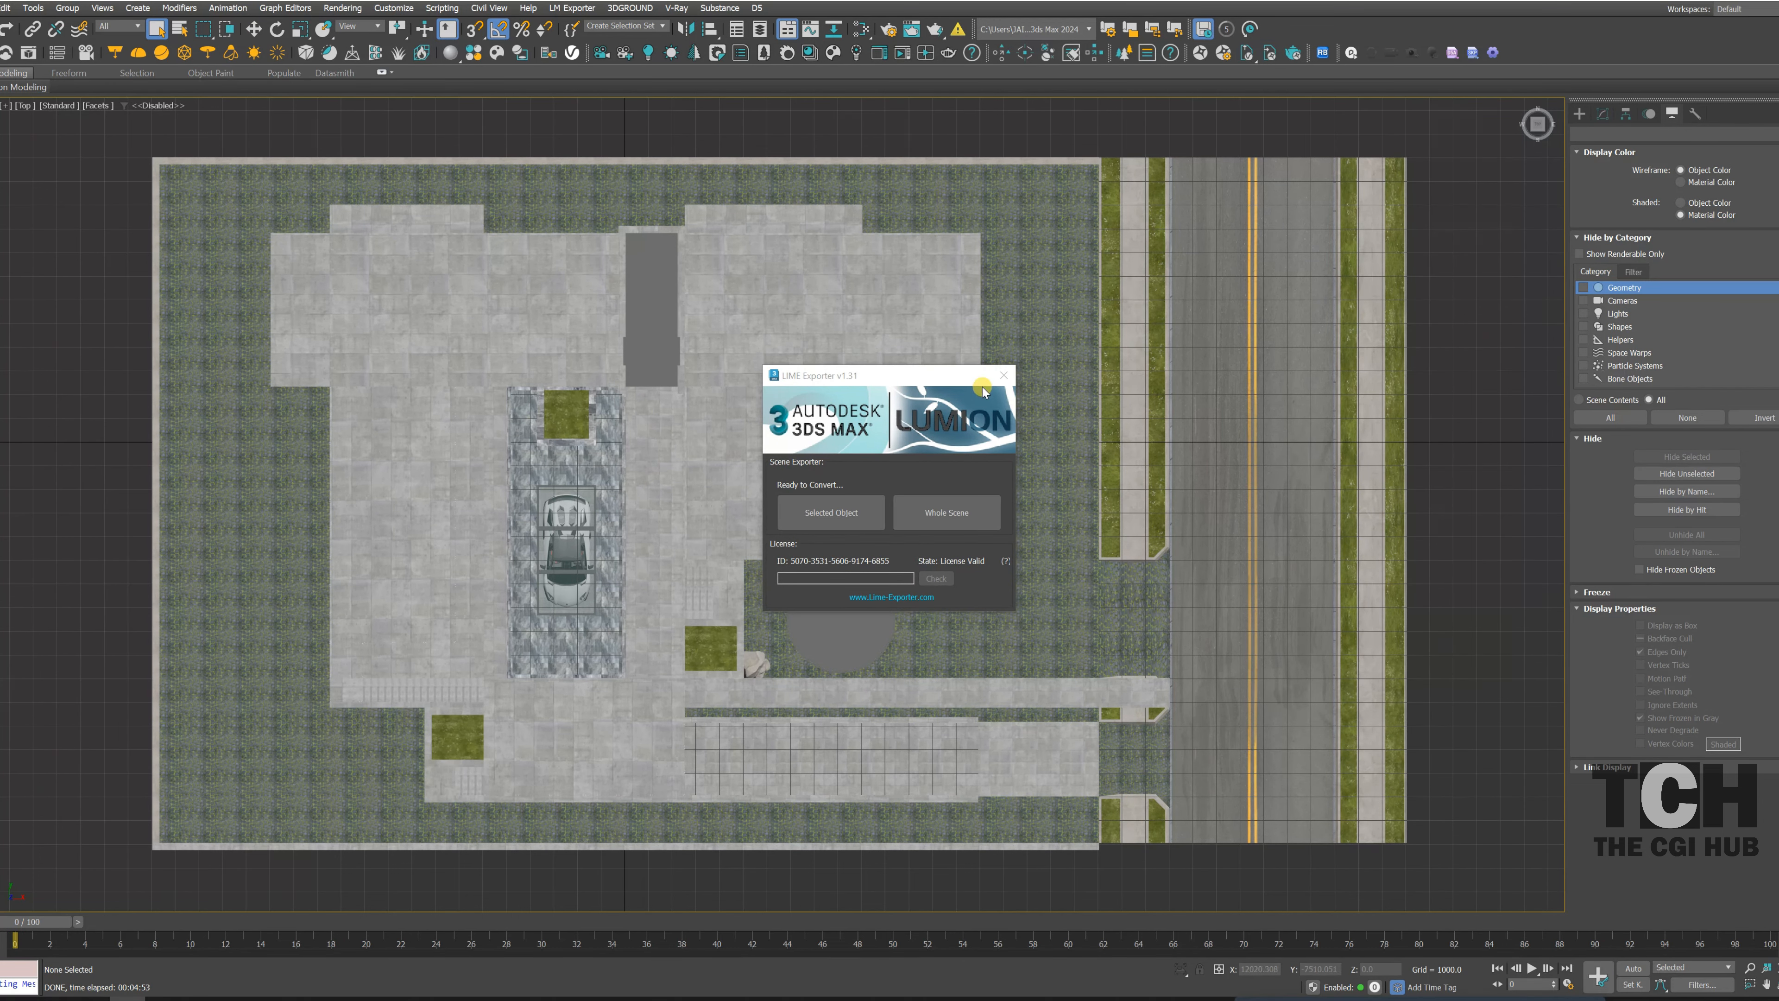
click(1003, 374)
- Open MSI Afterburner, apply automatic fan speed control for the graphics card, and minimize its window
middle_drag(846, 627, 819, 546)
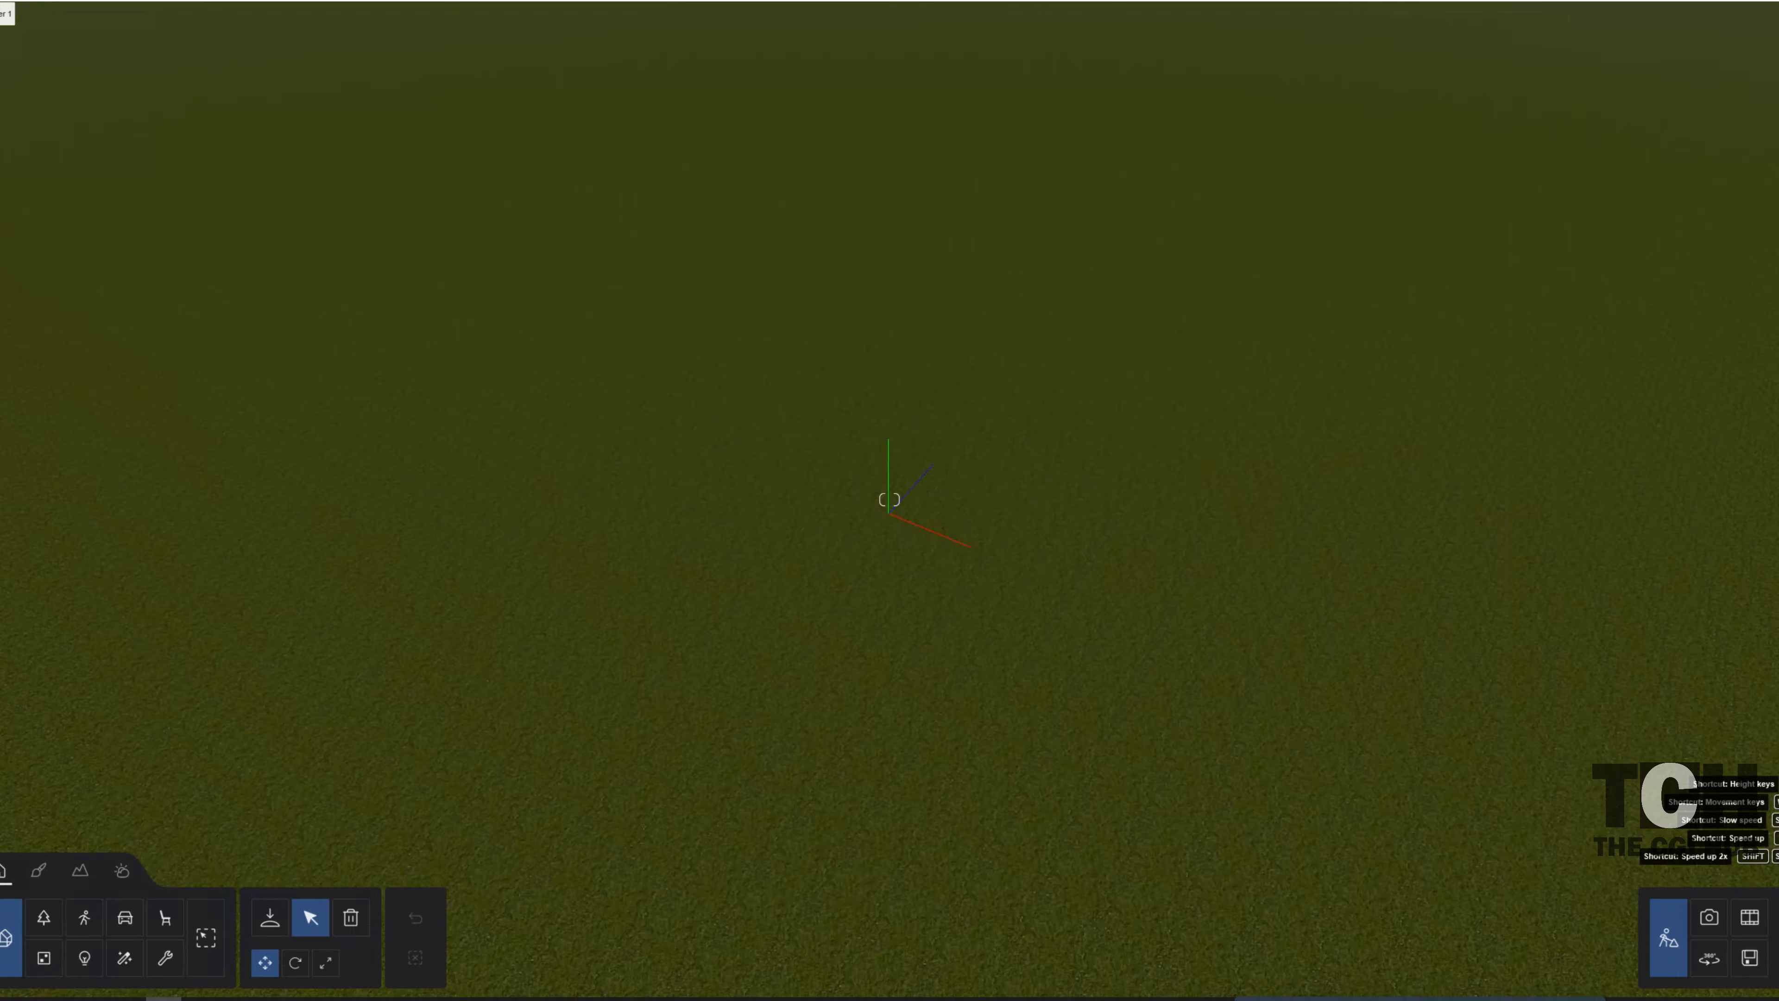
key(super)
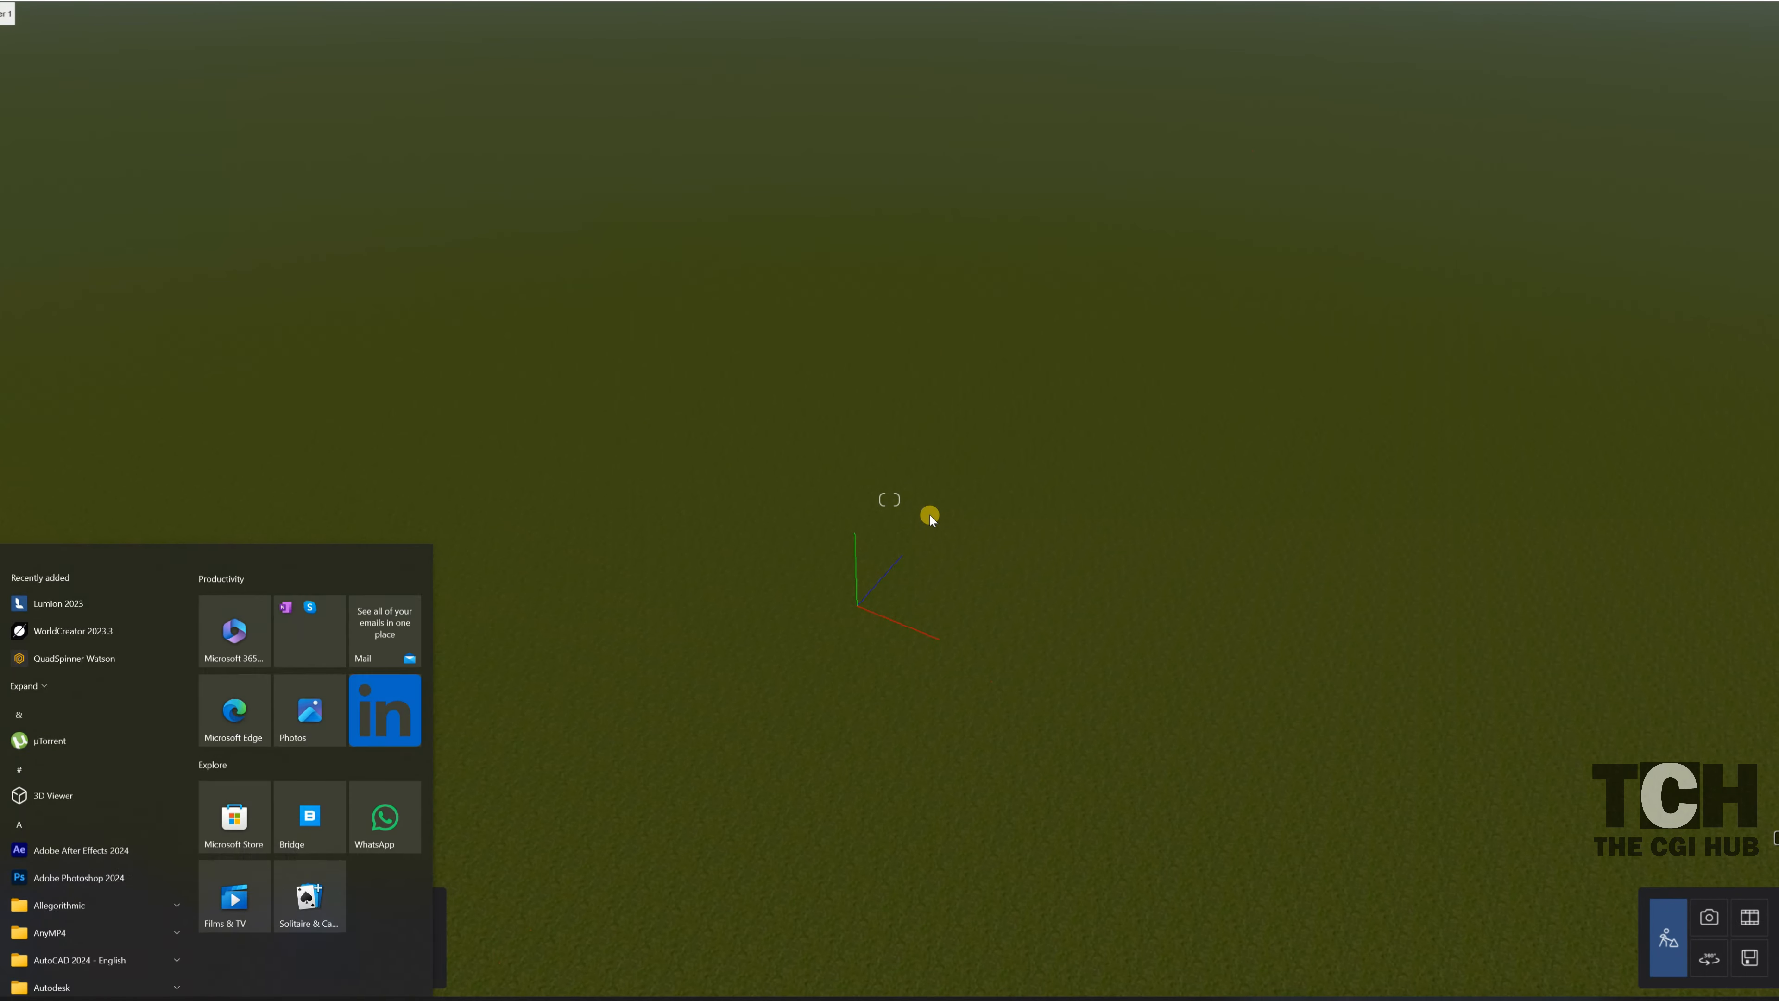
text(msi)
key(Return)
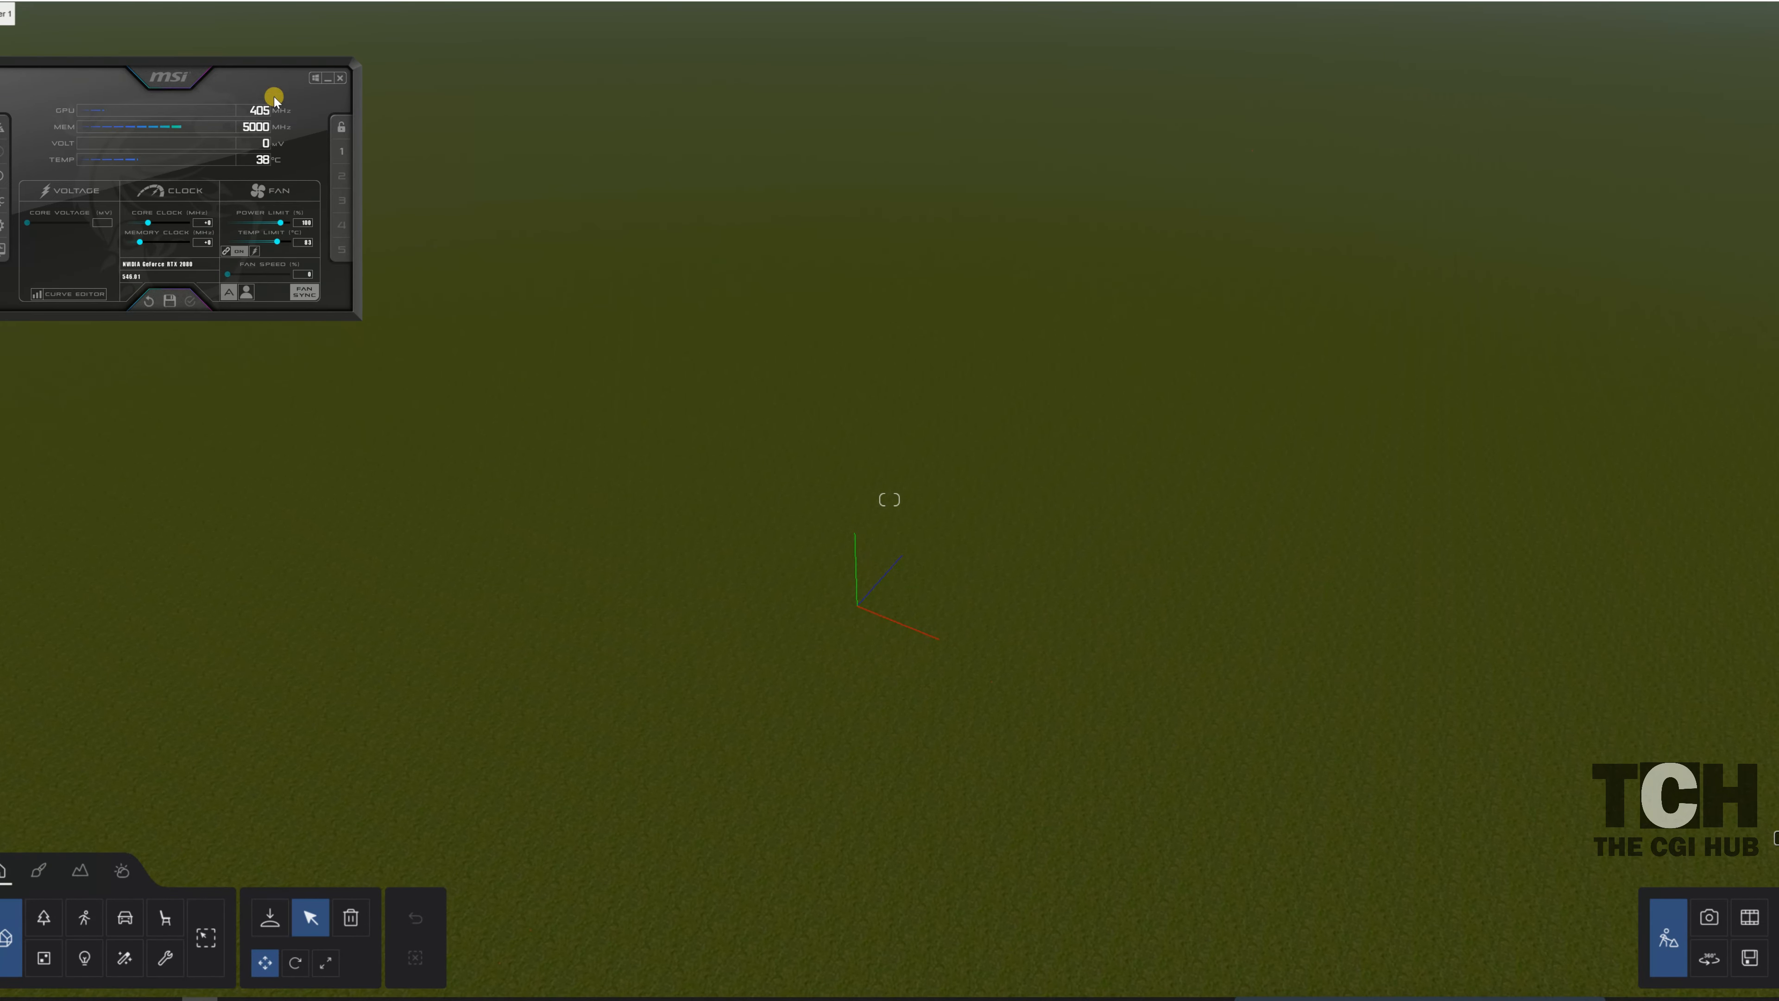
drag(280, 74, 555, 151)
click(506, 368)
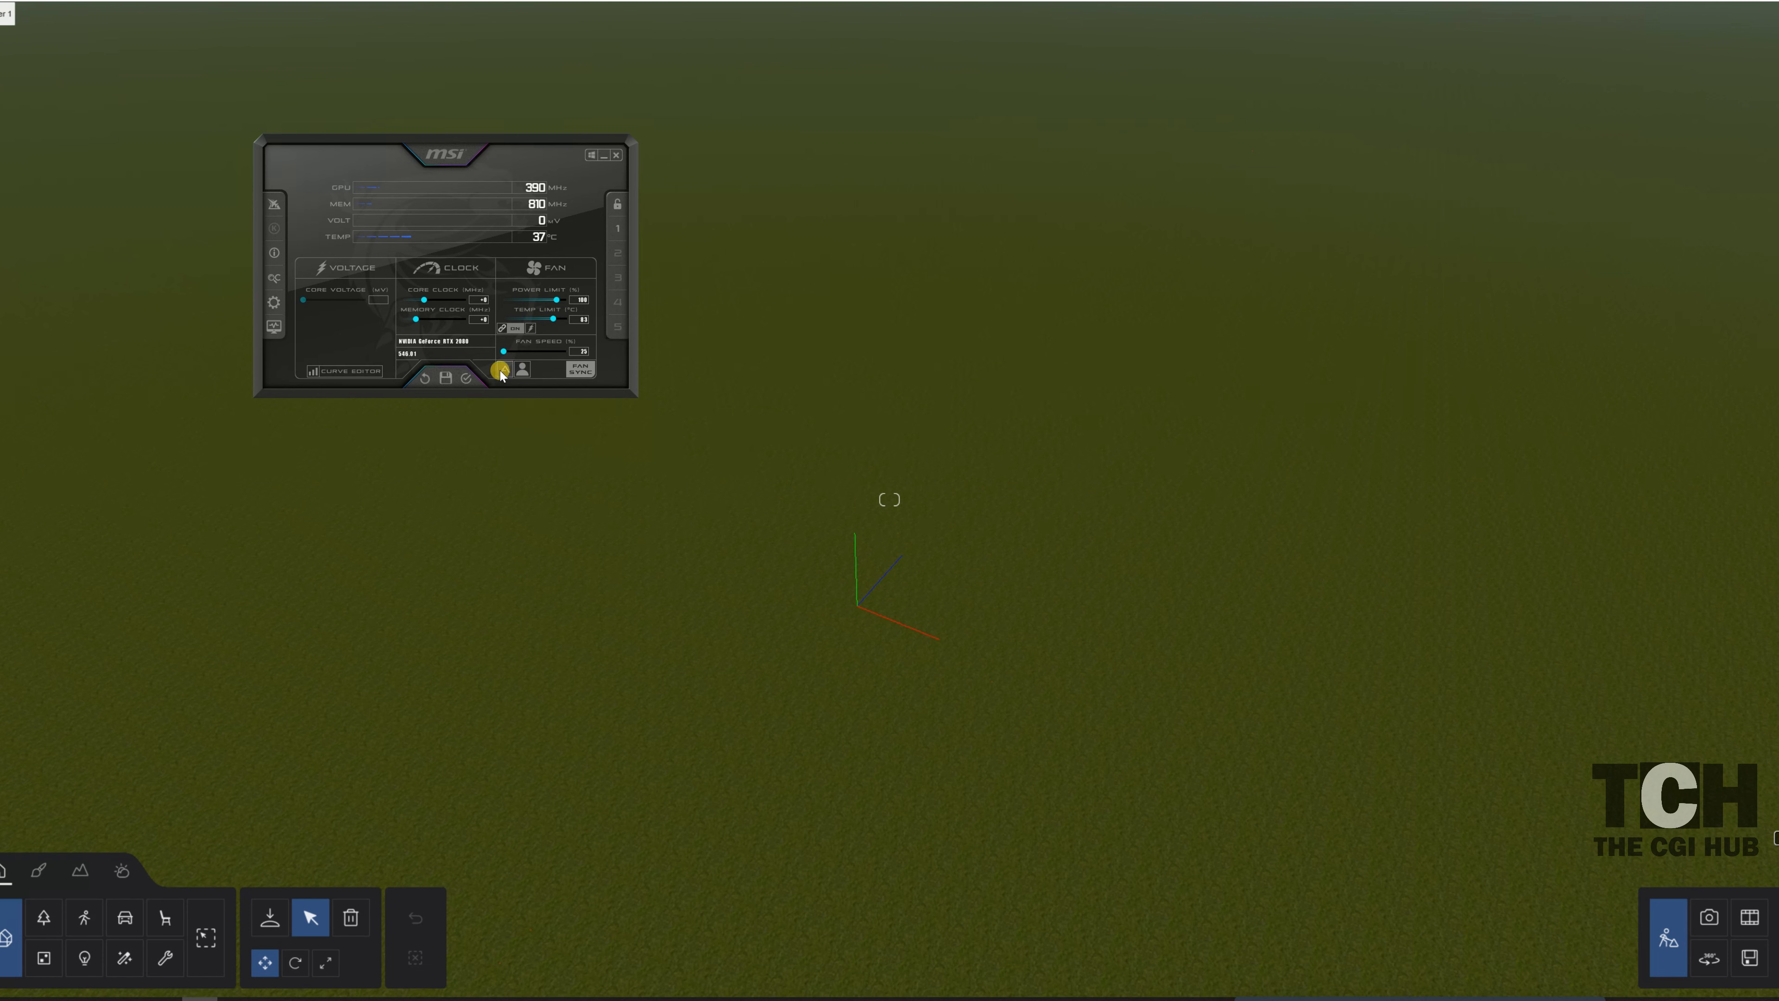
click(502, 369)
click(467, 380)
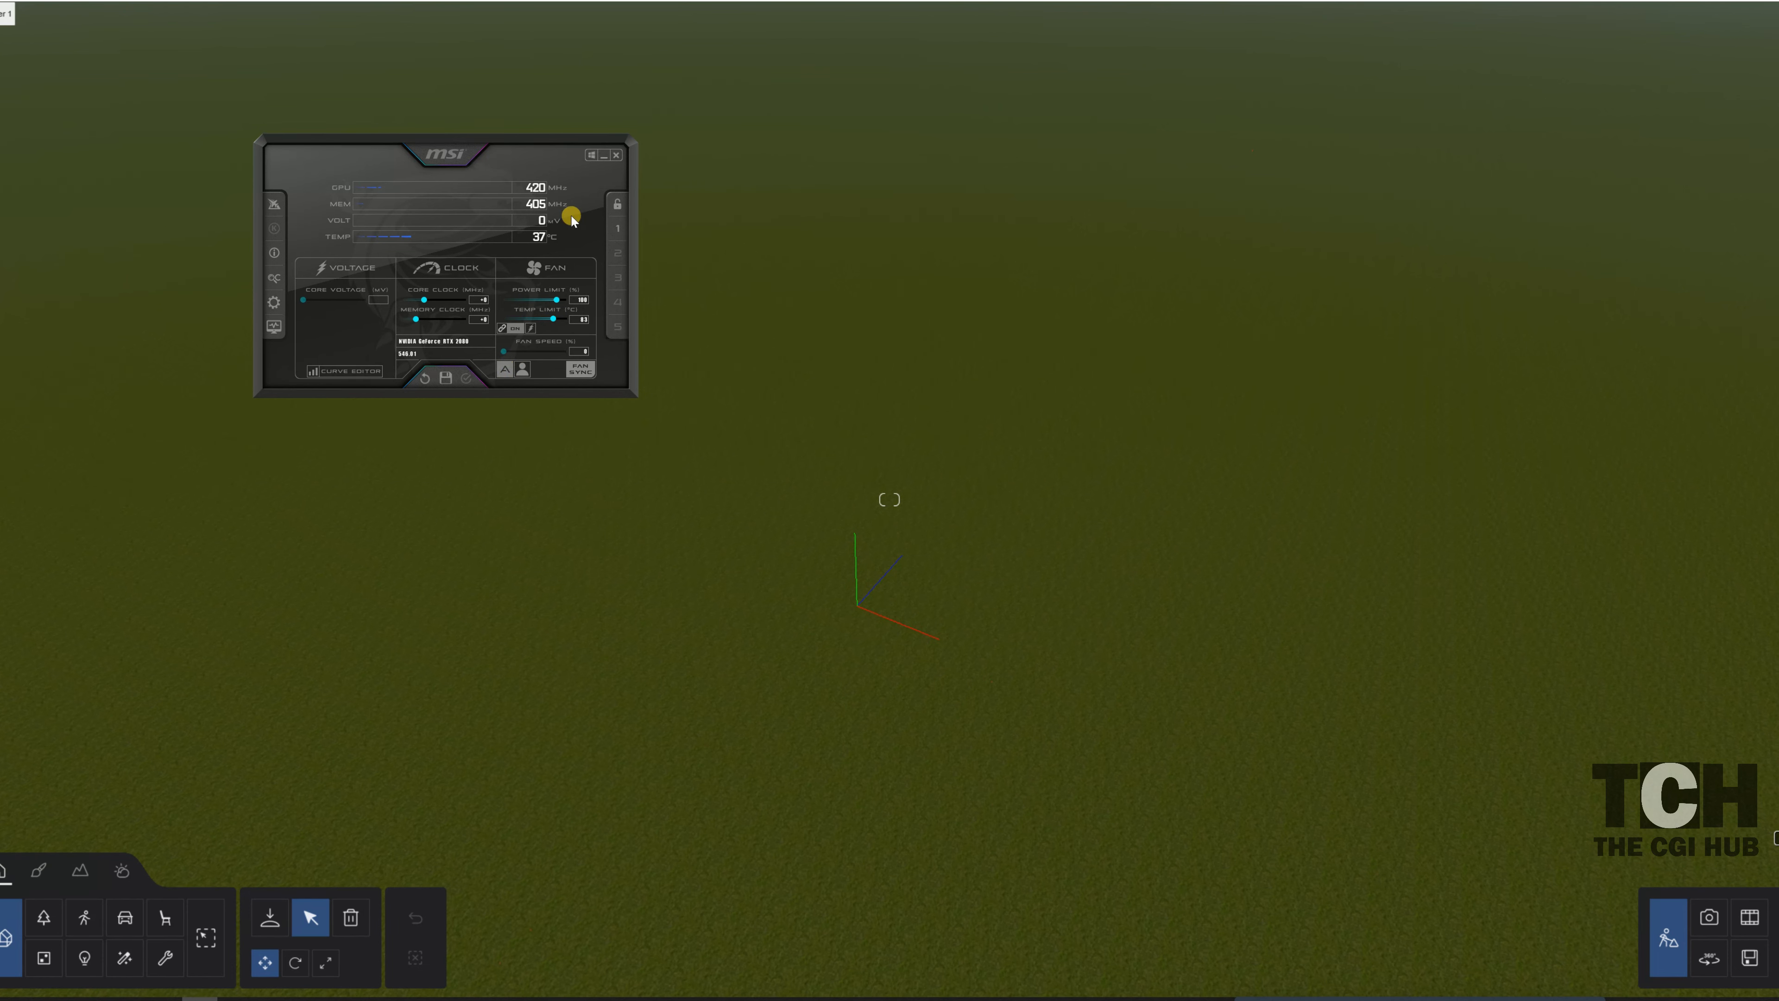
click(604, 154)
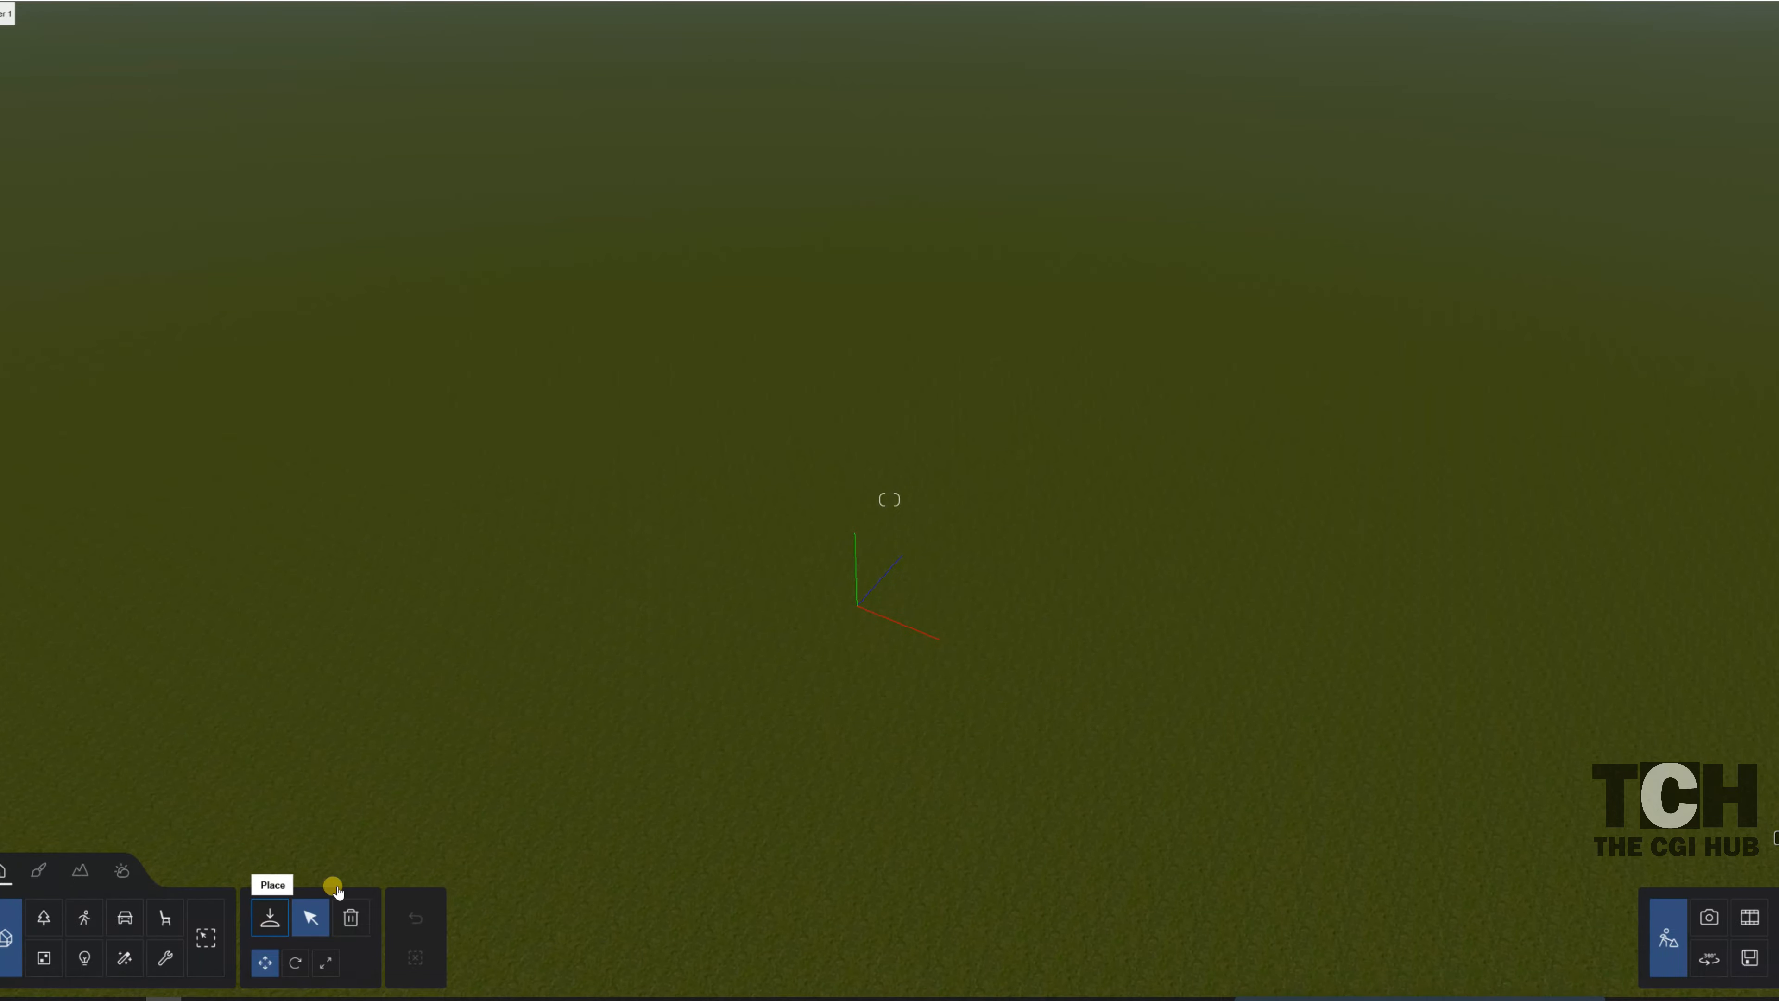
- Import the exported house model LimeExp_03.fbx from C:\work\exterior\03 into Lumion as a new model
mouse_move(997, 634)
right_down()
mouse_move(1004, 693)
mouse_move(999, 630)
right_up()
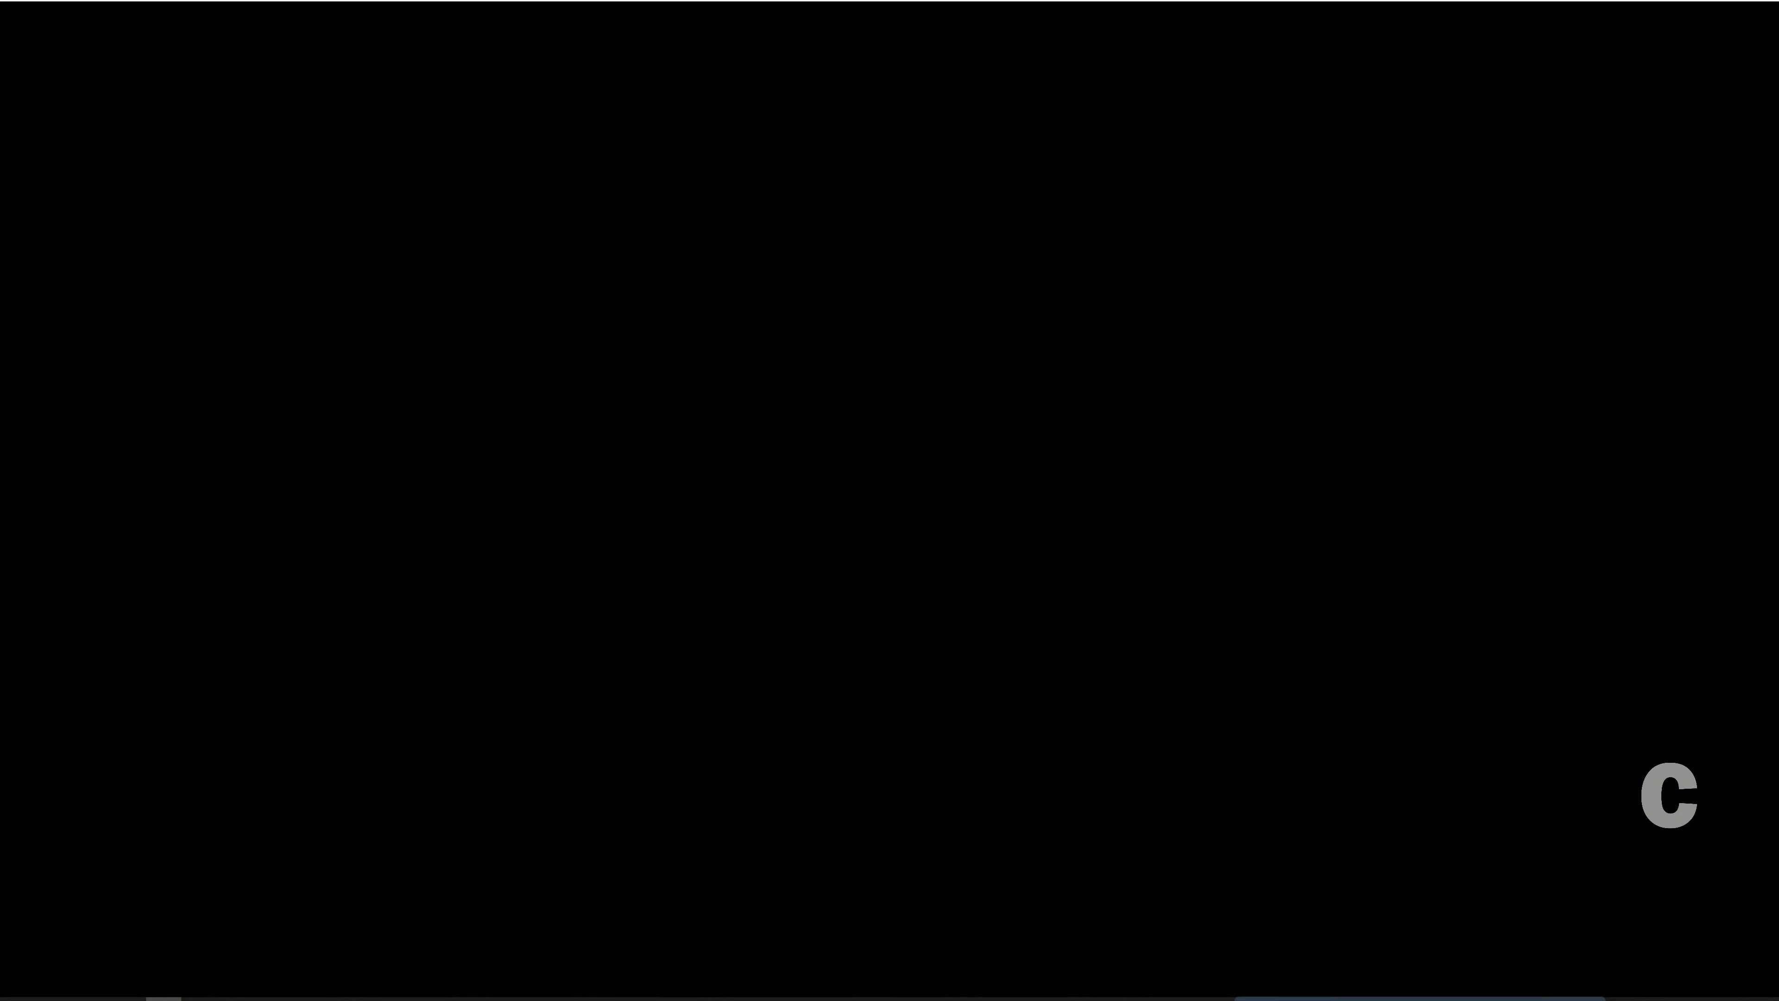
click(271, 909)
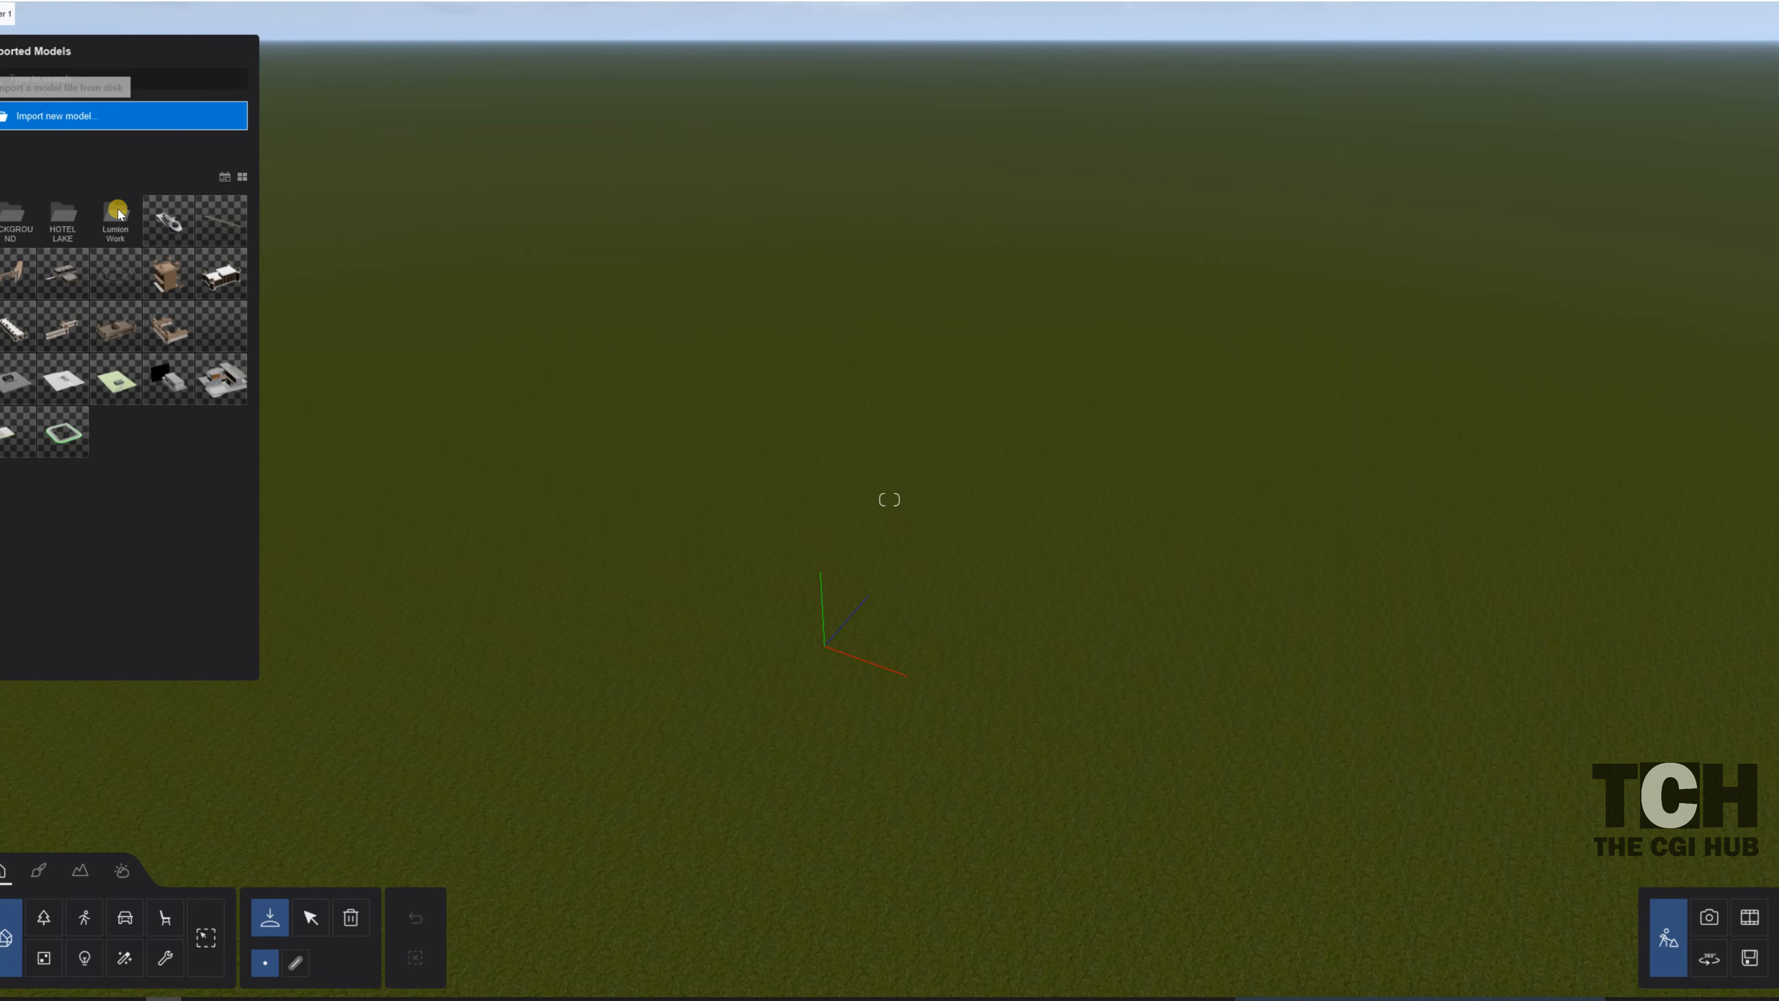
click(49, 117)
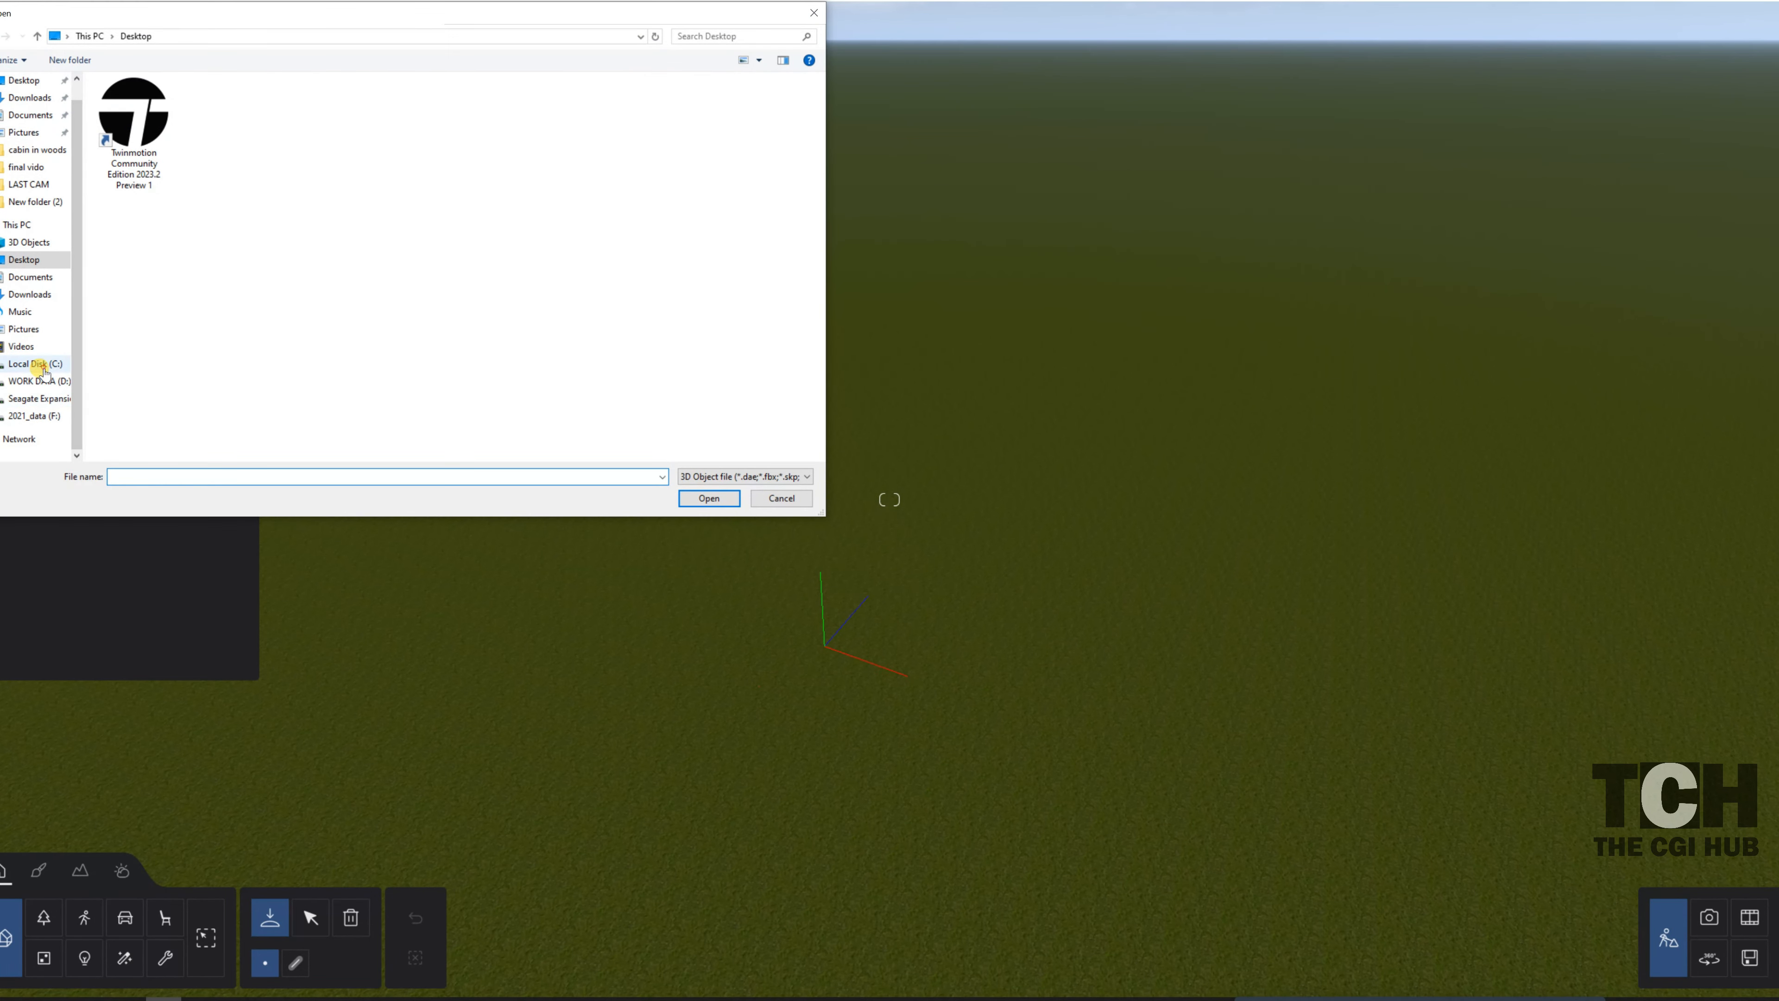
click(35, 364)
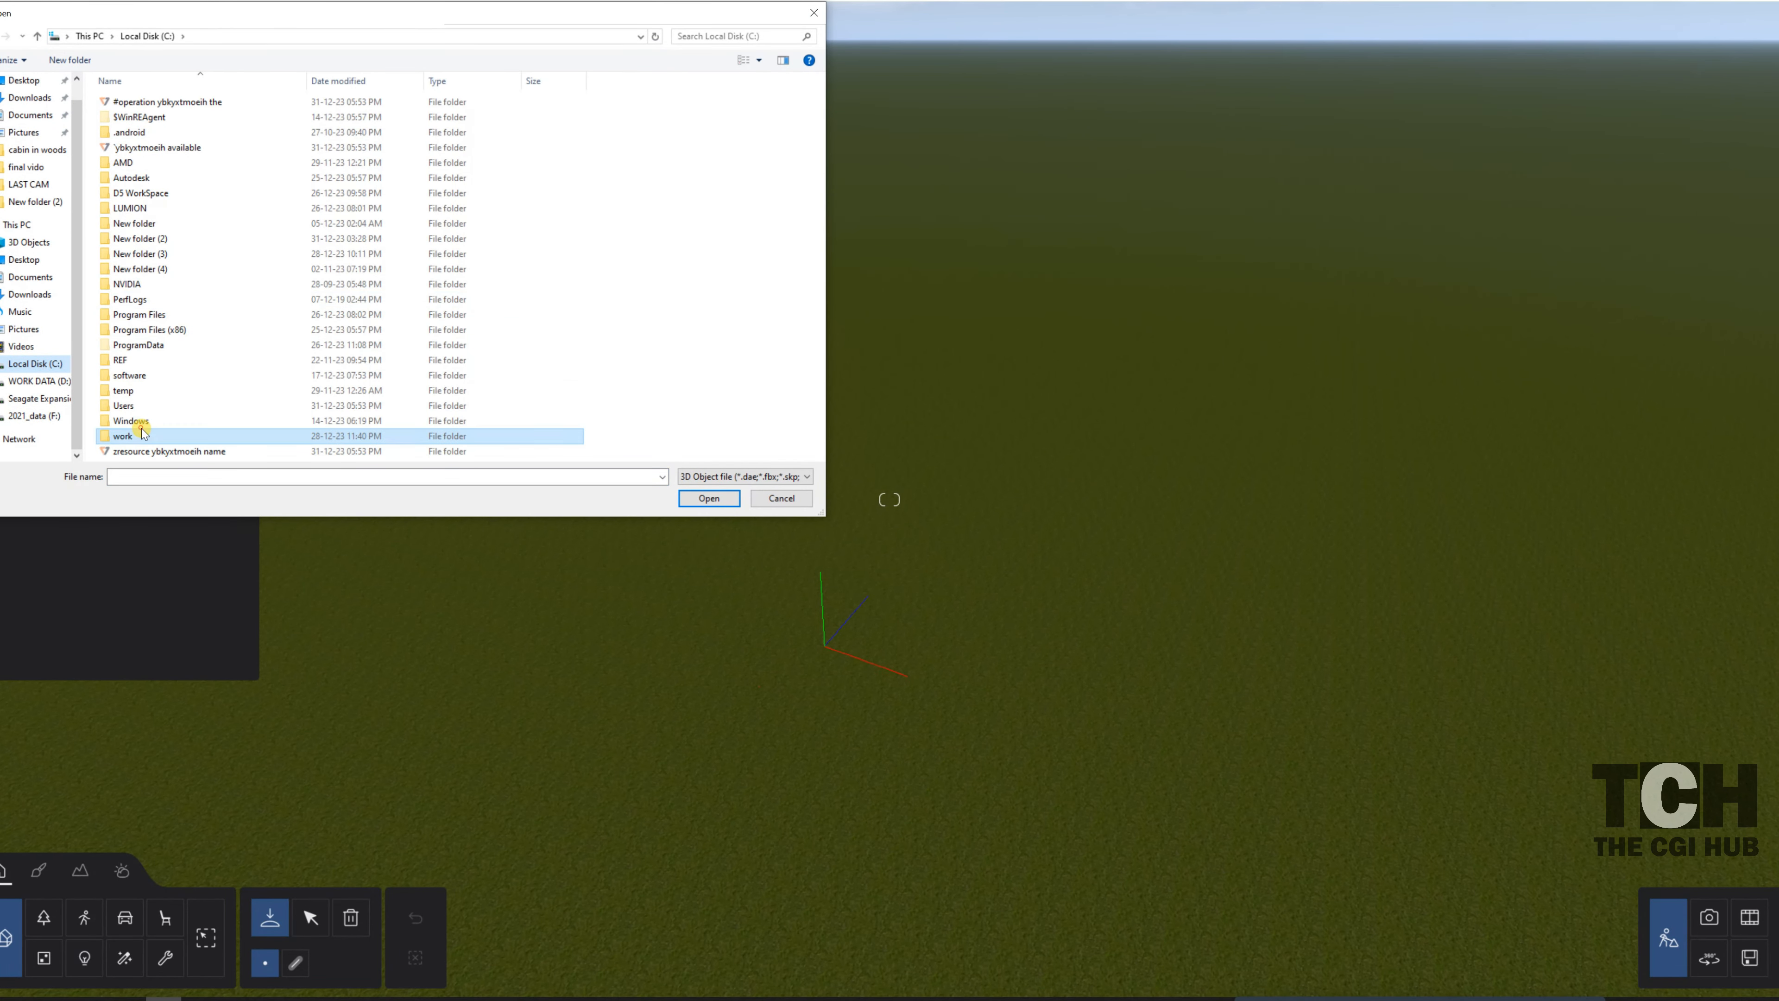
double_click(123, 436)
double_click(139, 177)
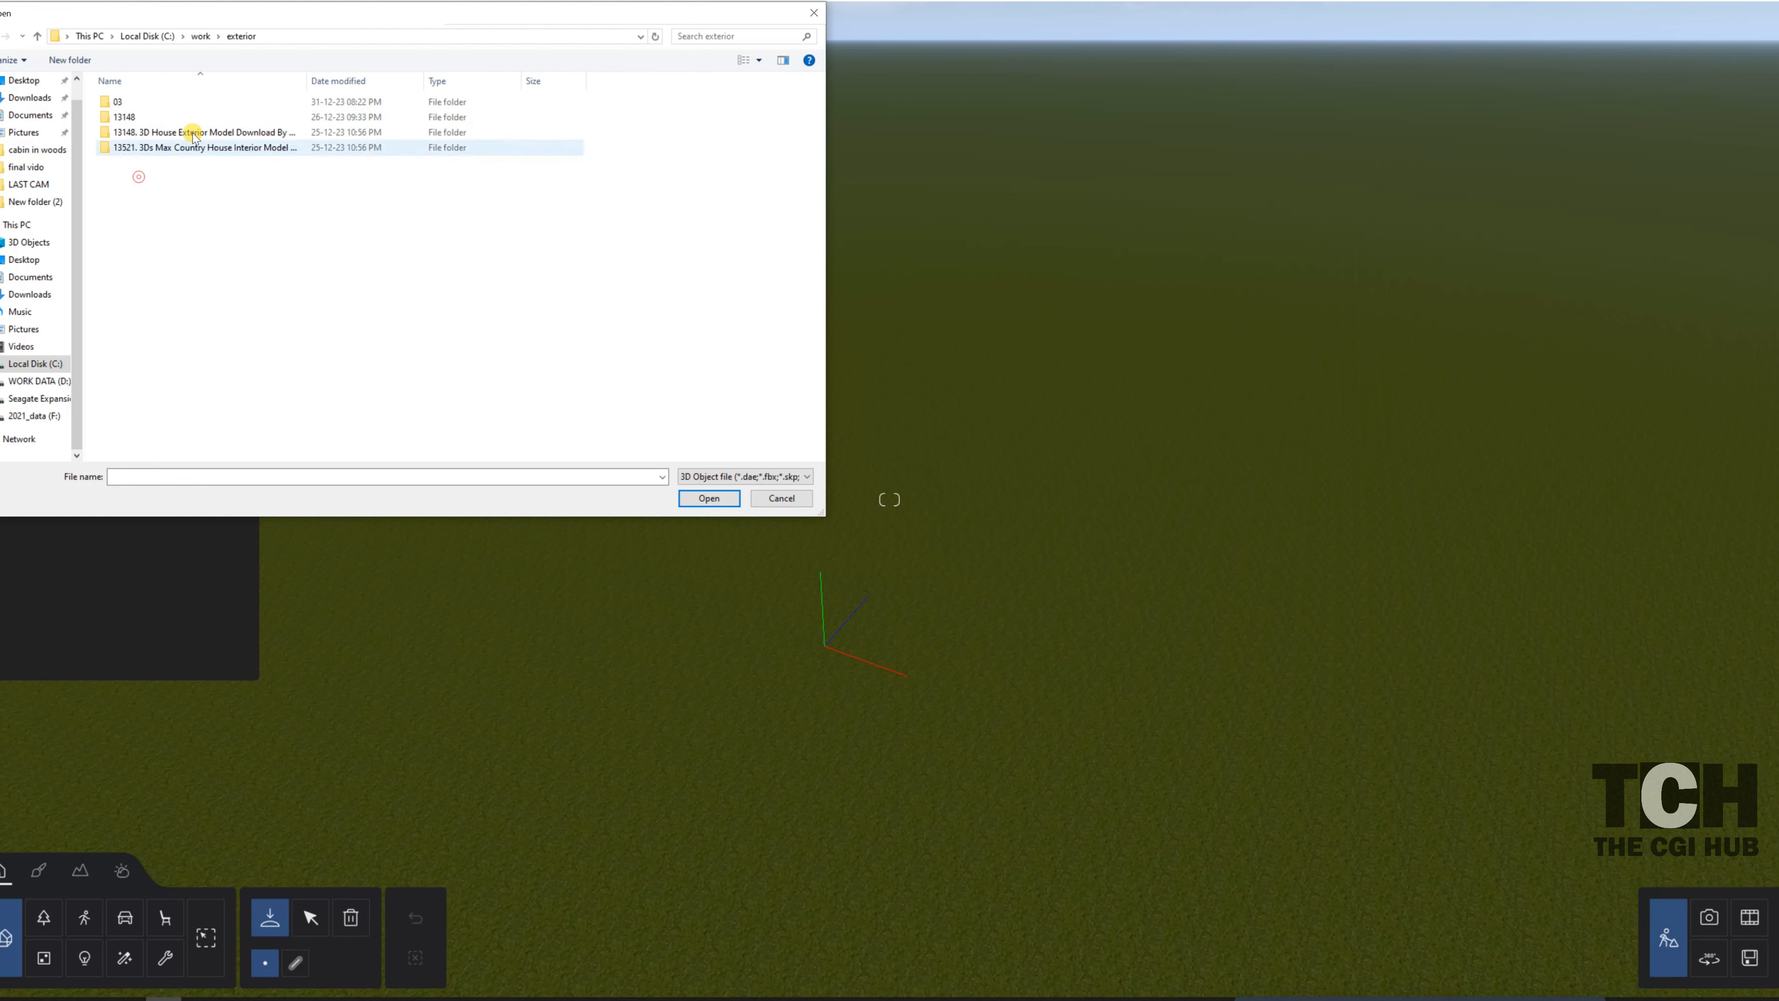
double_click(139, 103)
double_click(154, 113)
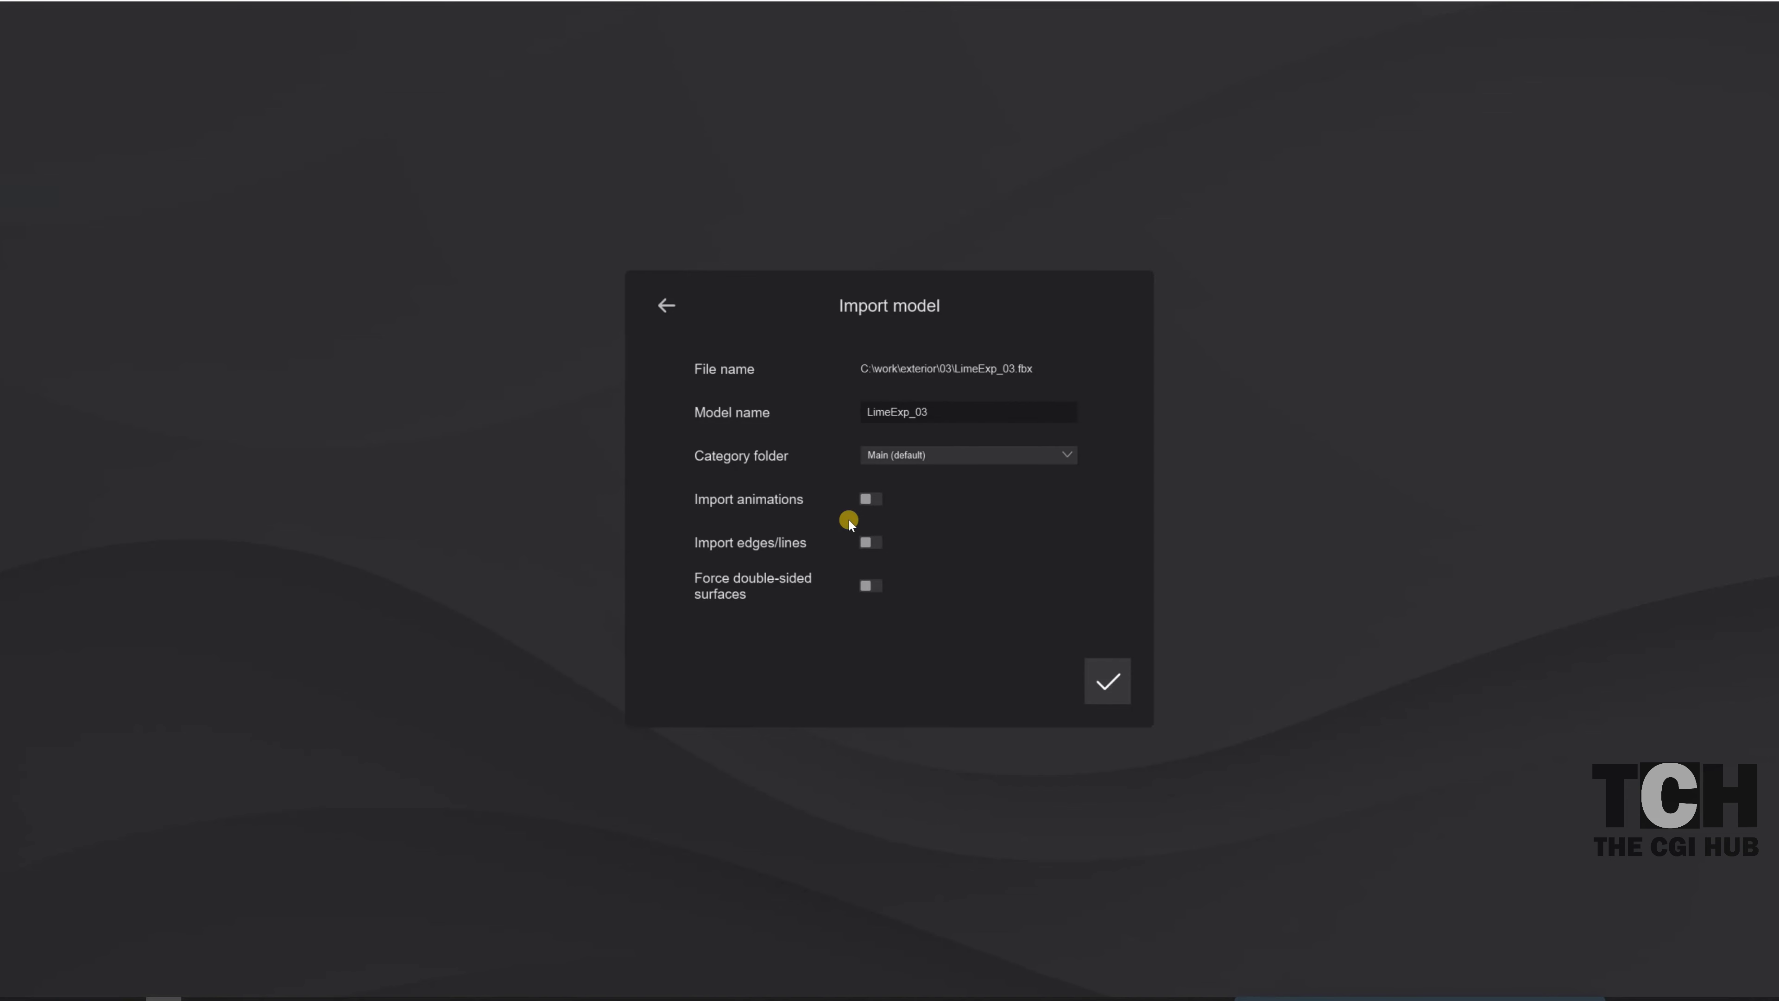
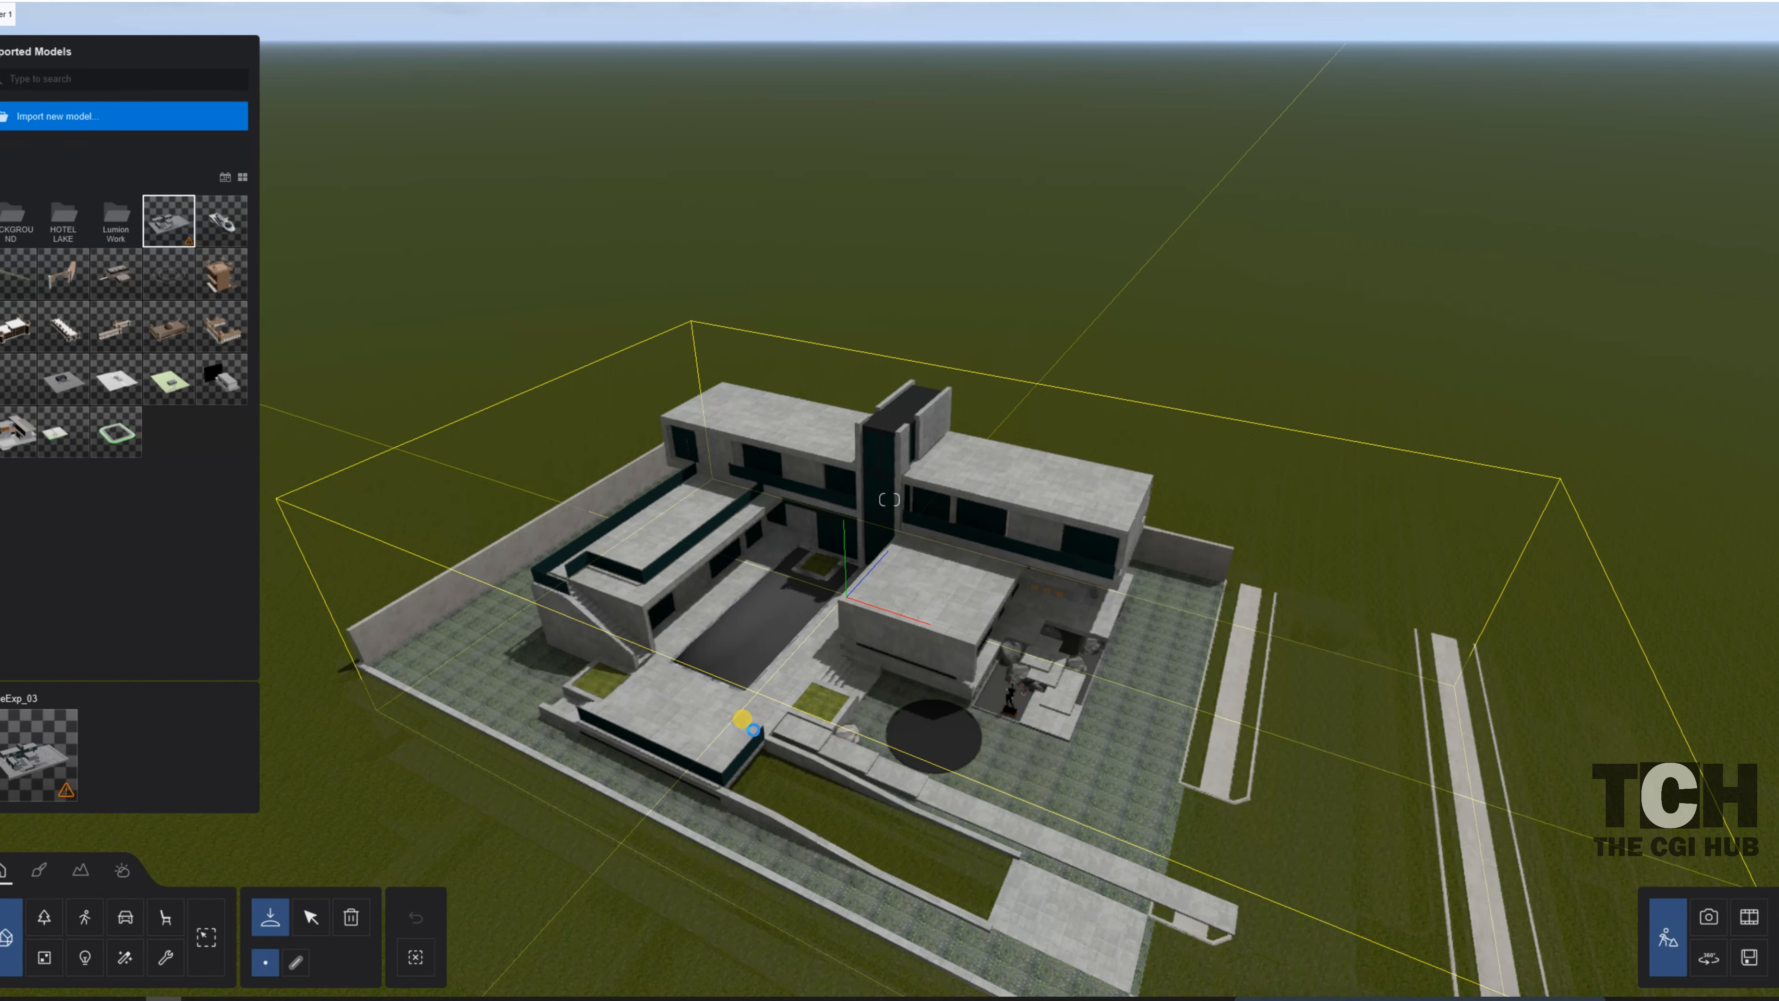
- Place the imported house on the ground, end placement, and switch to object selection
key(Escape)
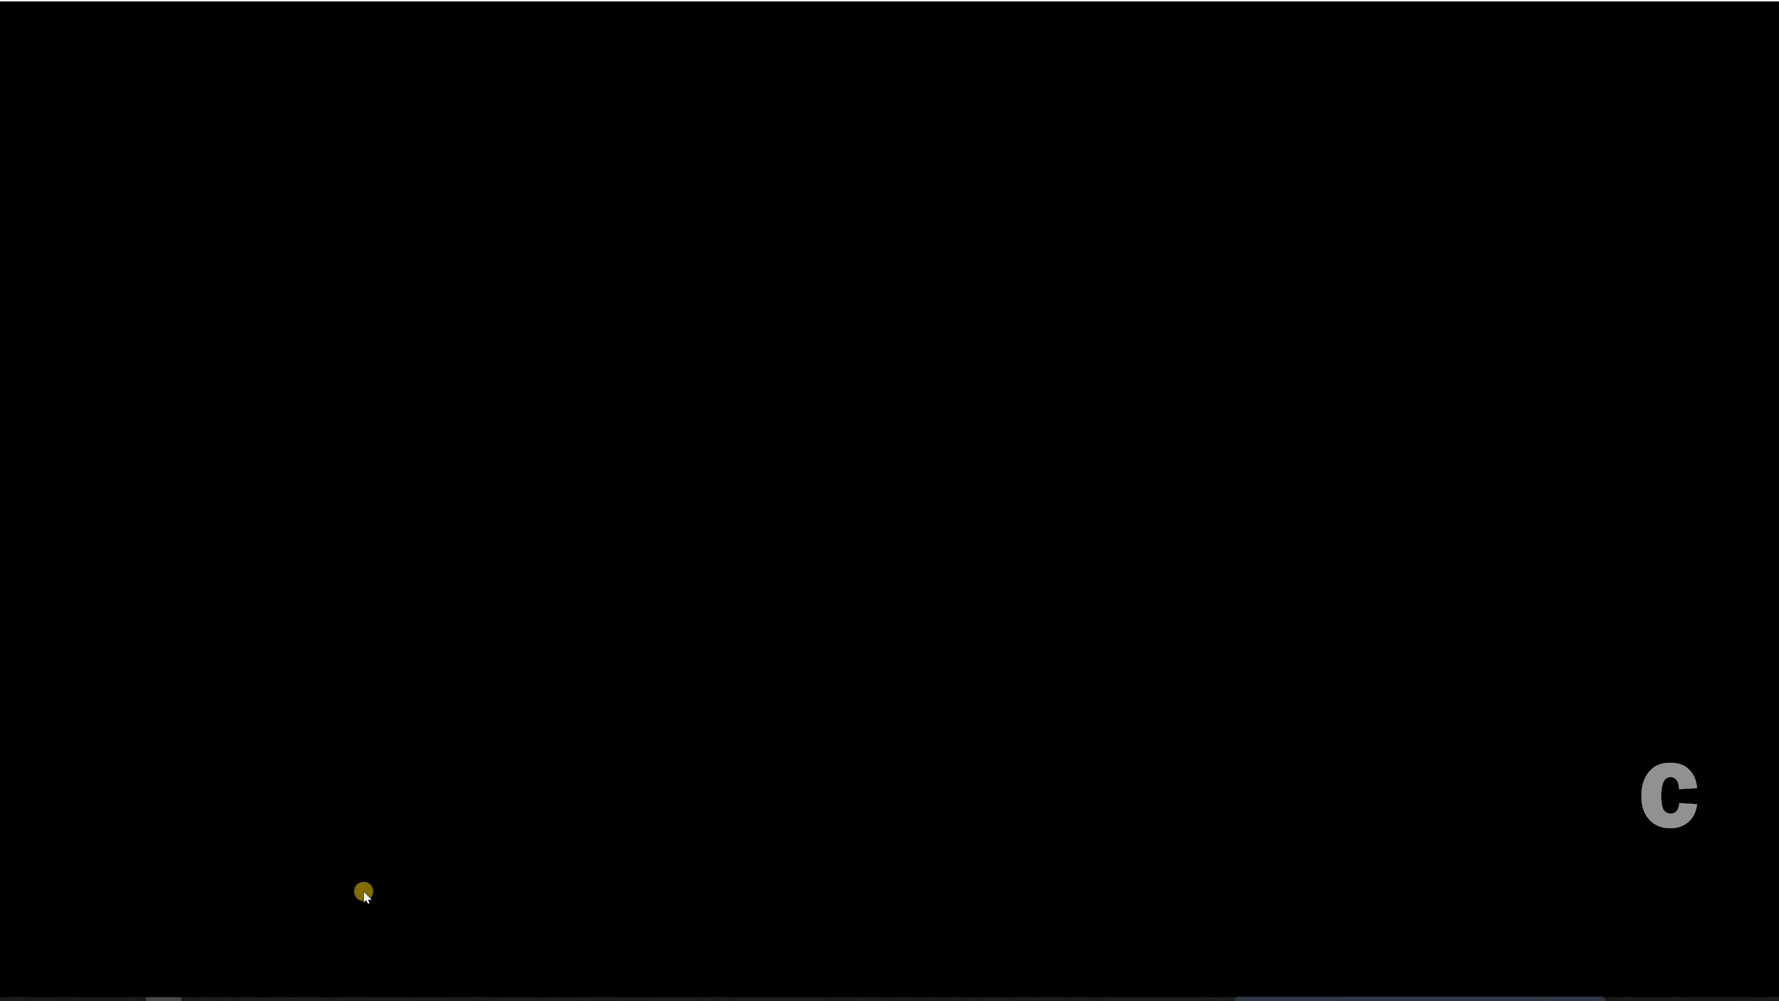
click(311, 920)
click(313, 925)
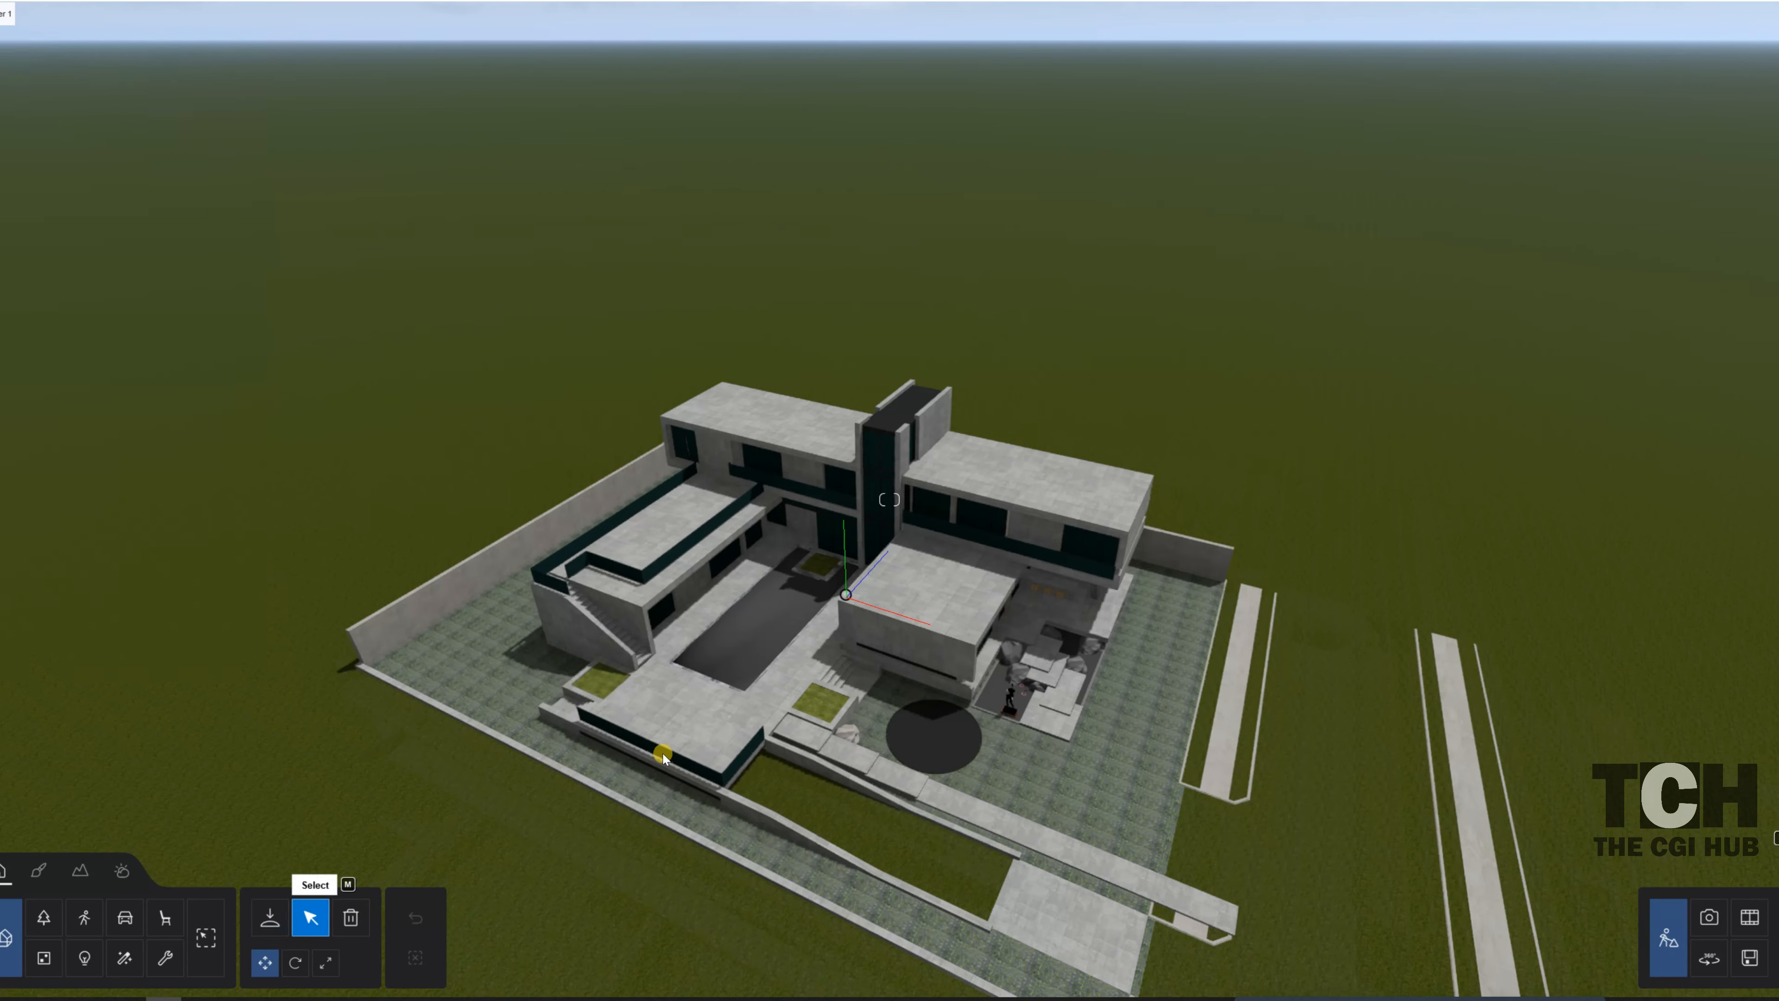
- Set the editor quality to one star in the image settings and return to the scene
right_drag(631, 746, 1041, 798)
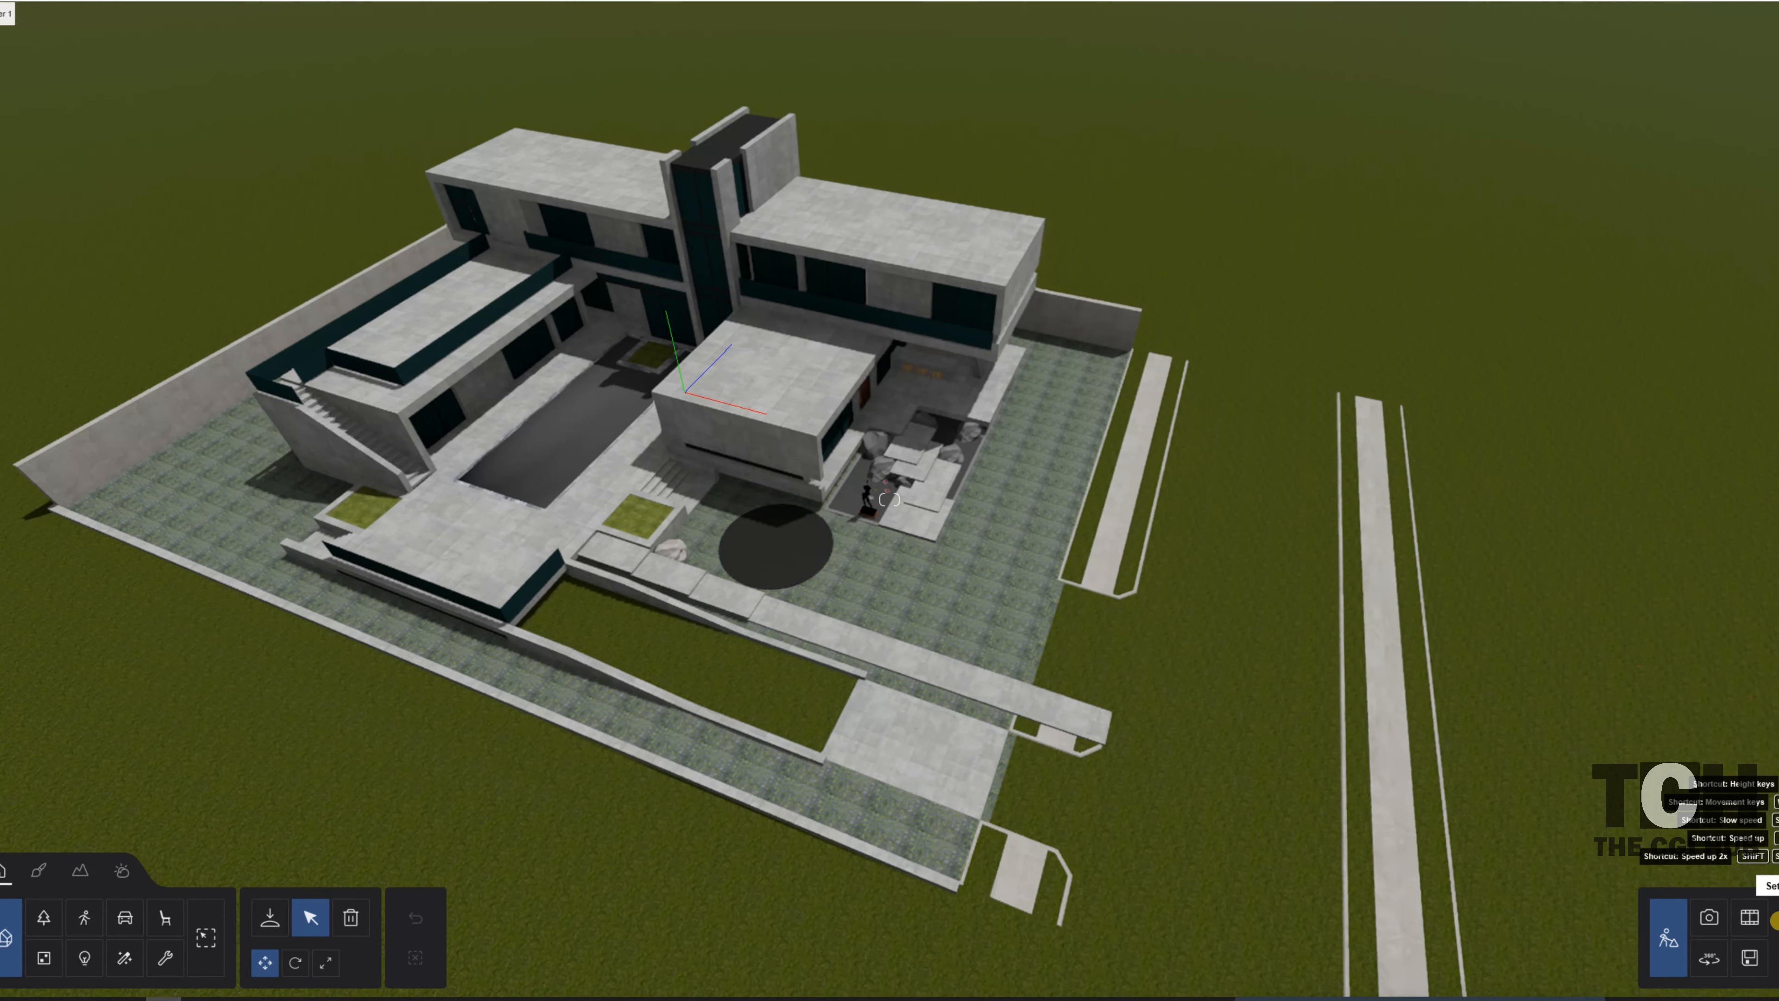
click(1776, 922)
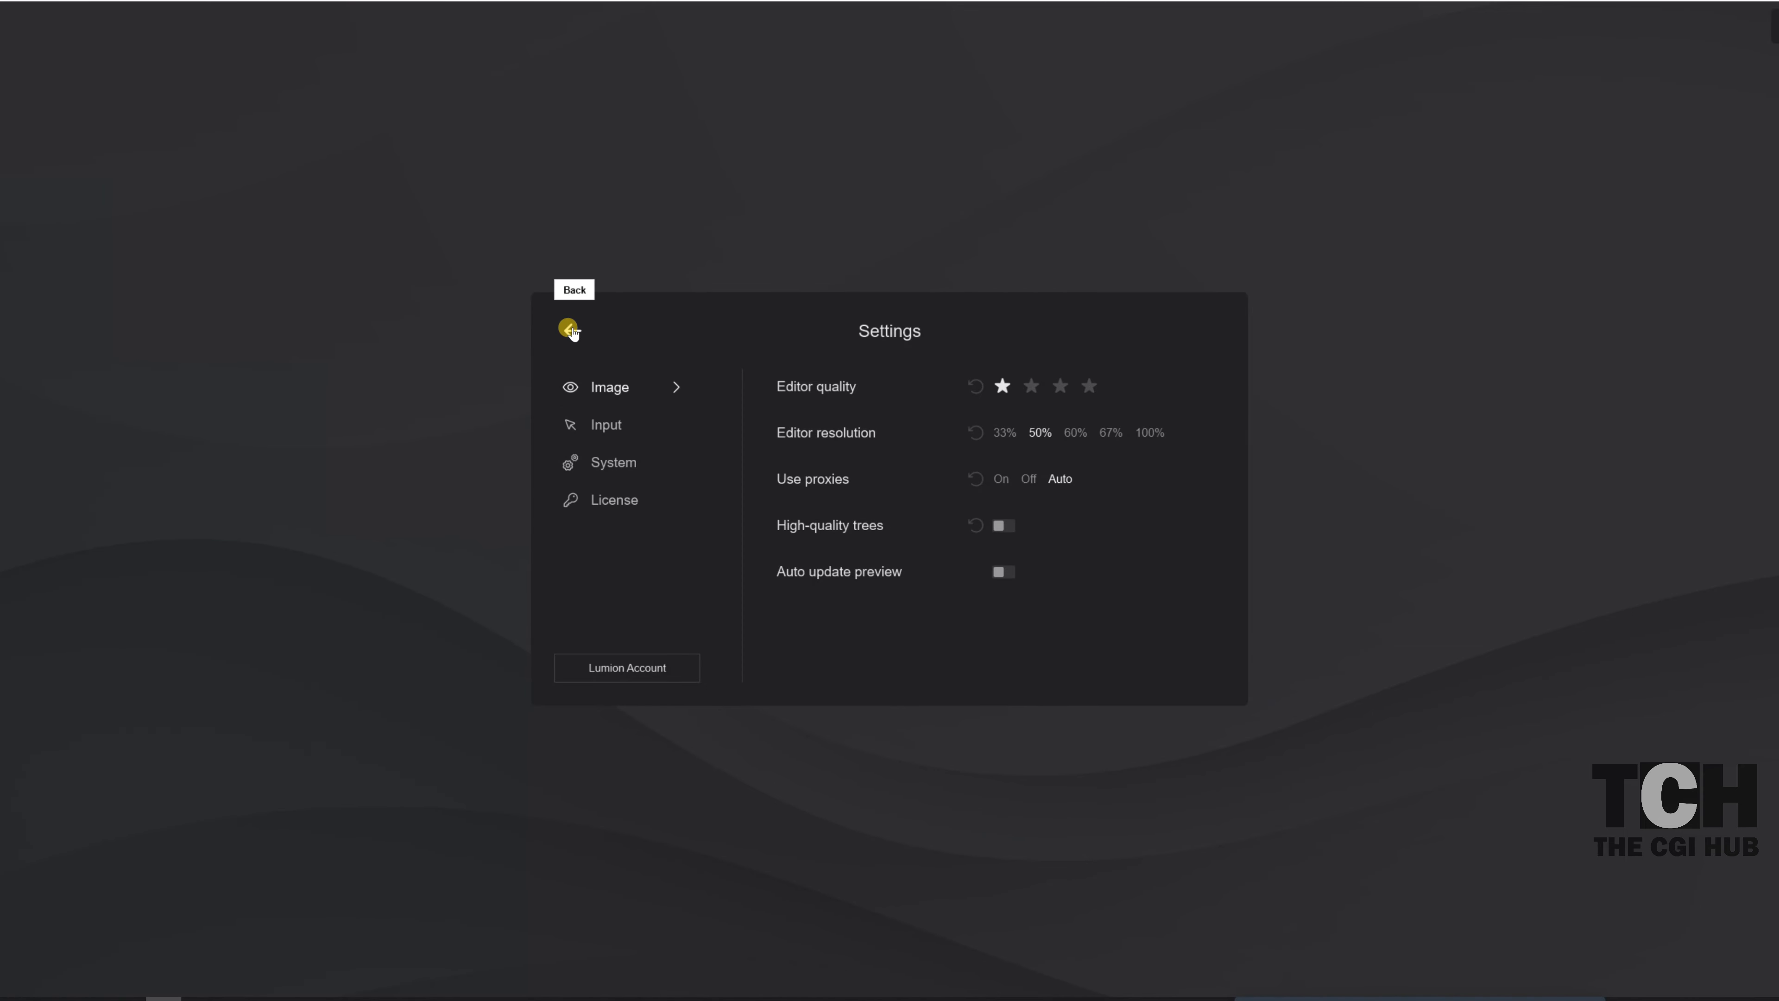
click(569, 329)
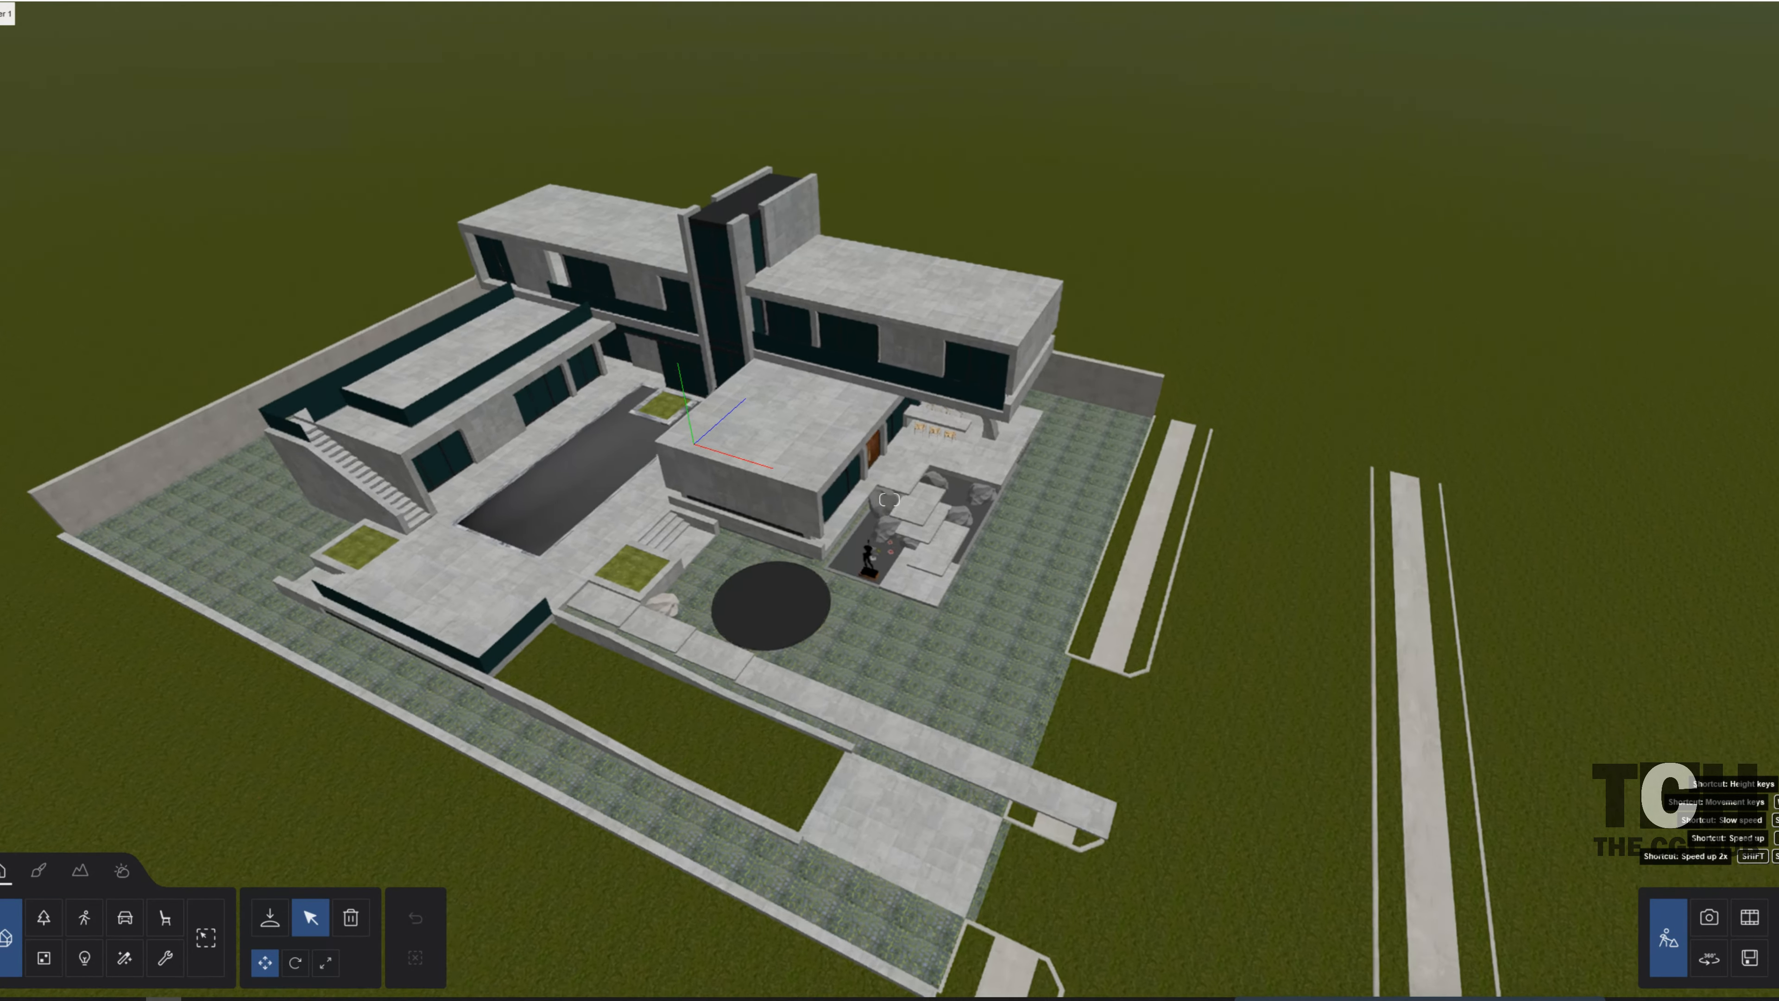
- Apply the Glass material to the dark green window panes beside the wooden entrance door
key(d)
right_drag(889, 499, 637, 470)
key(w)
key(e)
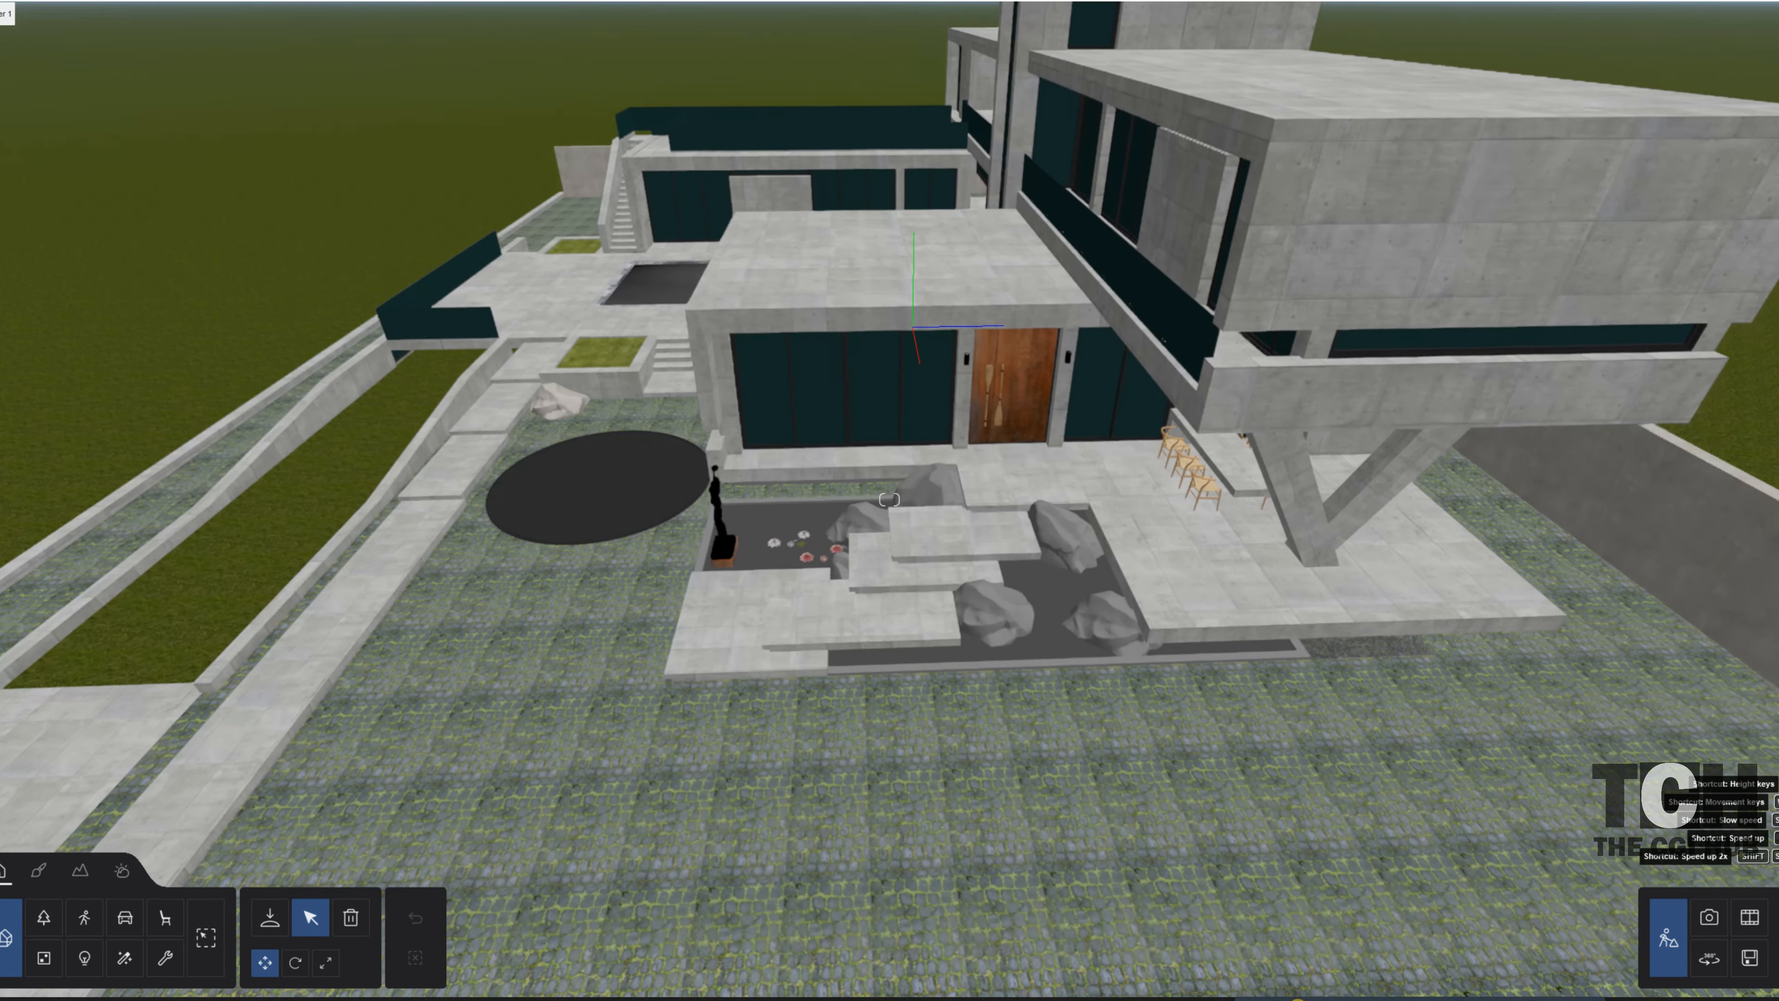
key(a)
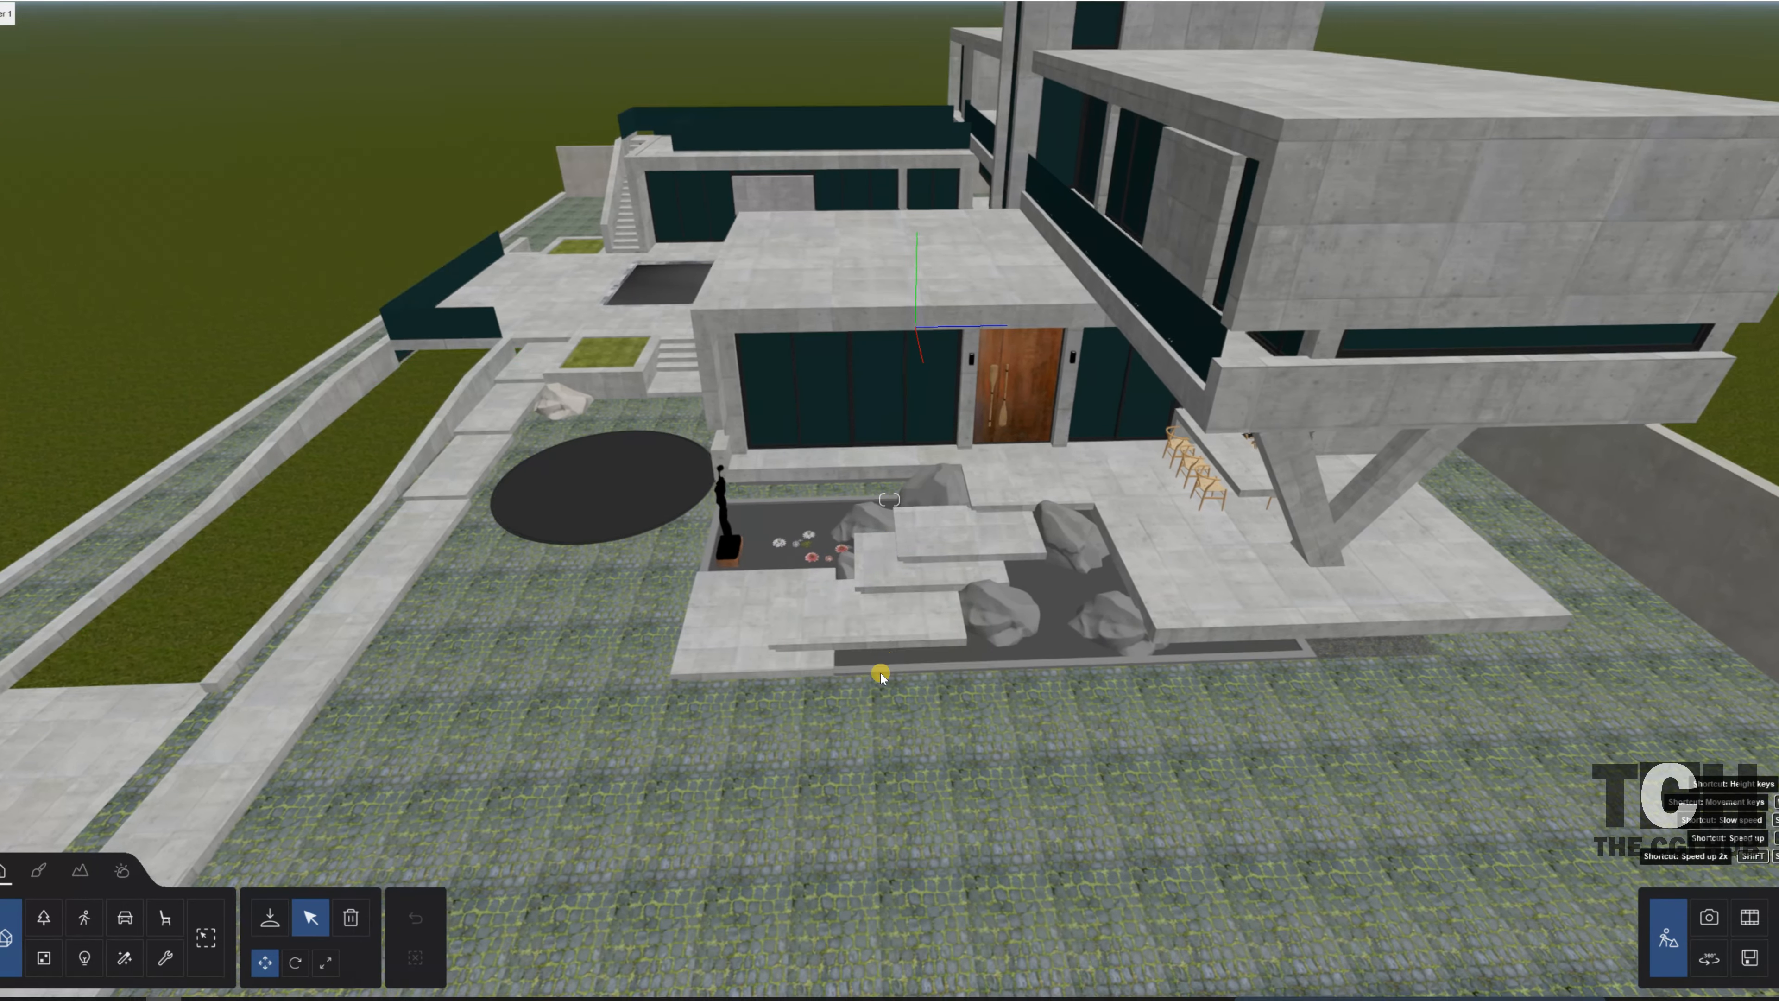
key(w)
key(e)
mouse_move(1050, 389)
right_down()
mouse_move(1069, 606)
mouse_move(1057, 392)
right_up()
key(w)
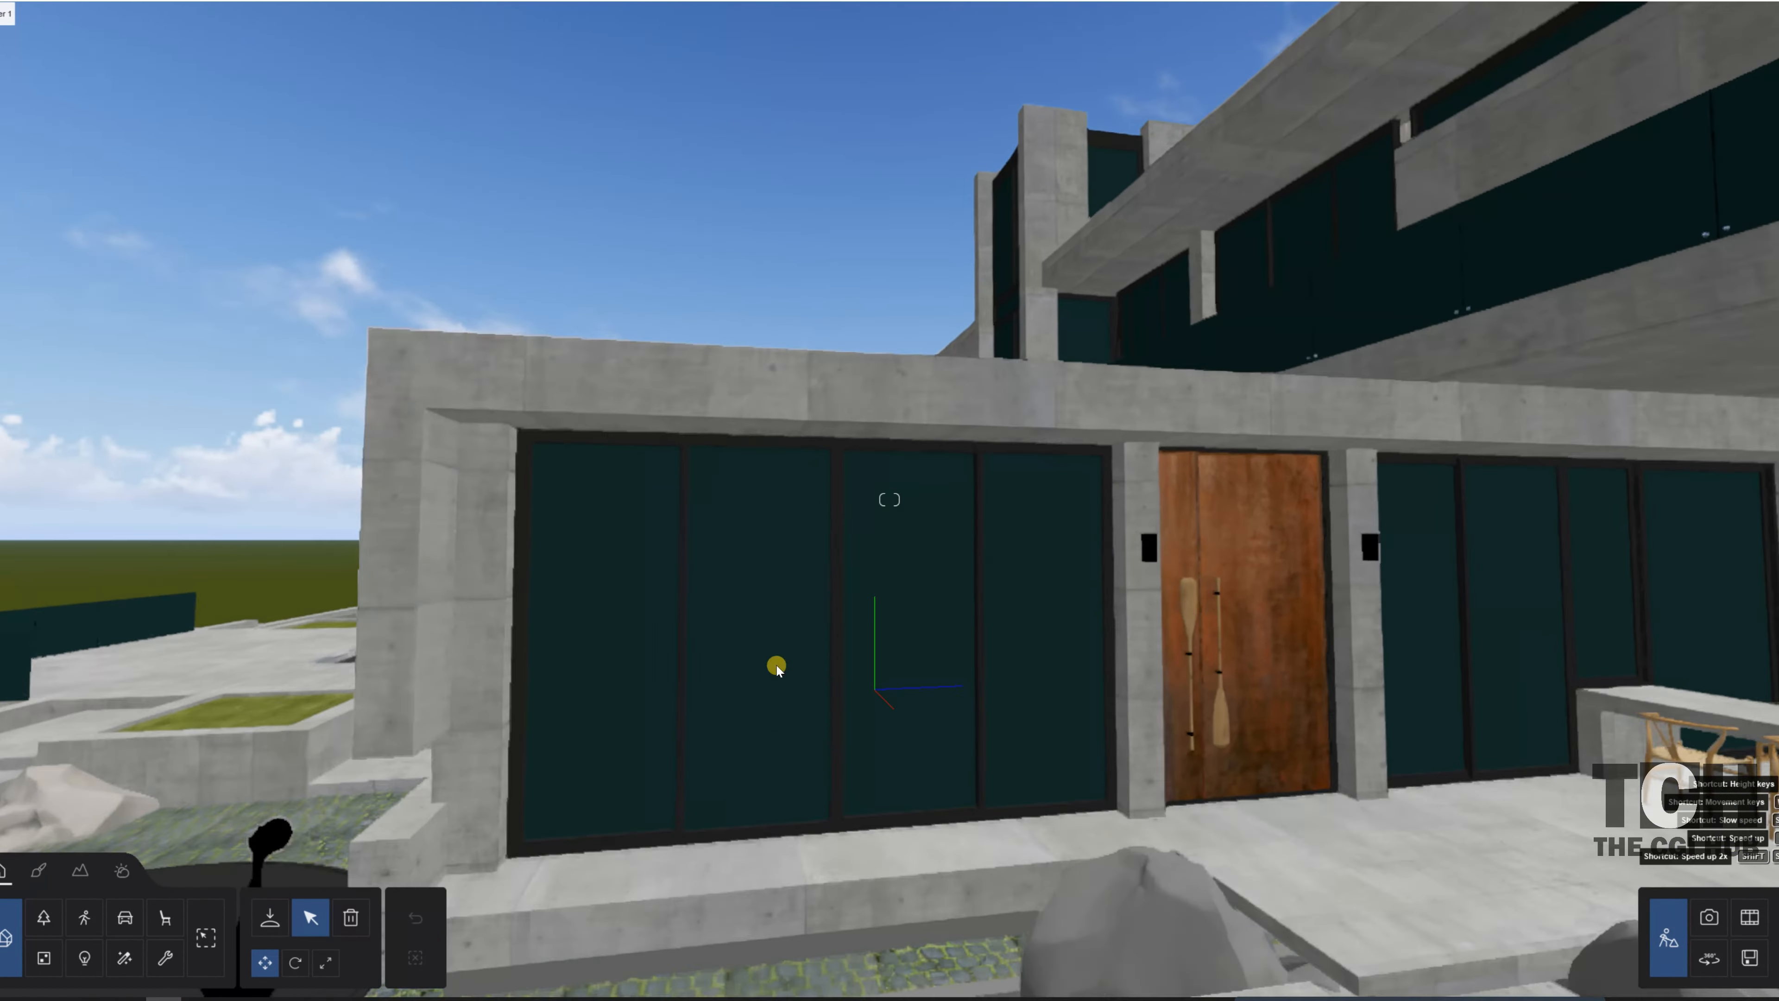
click(40, 870)
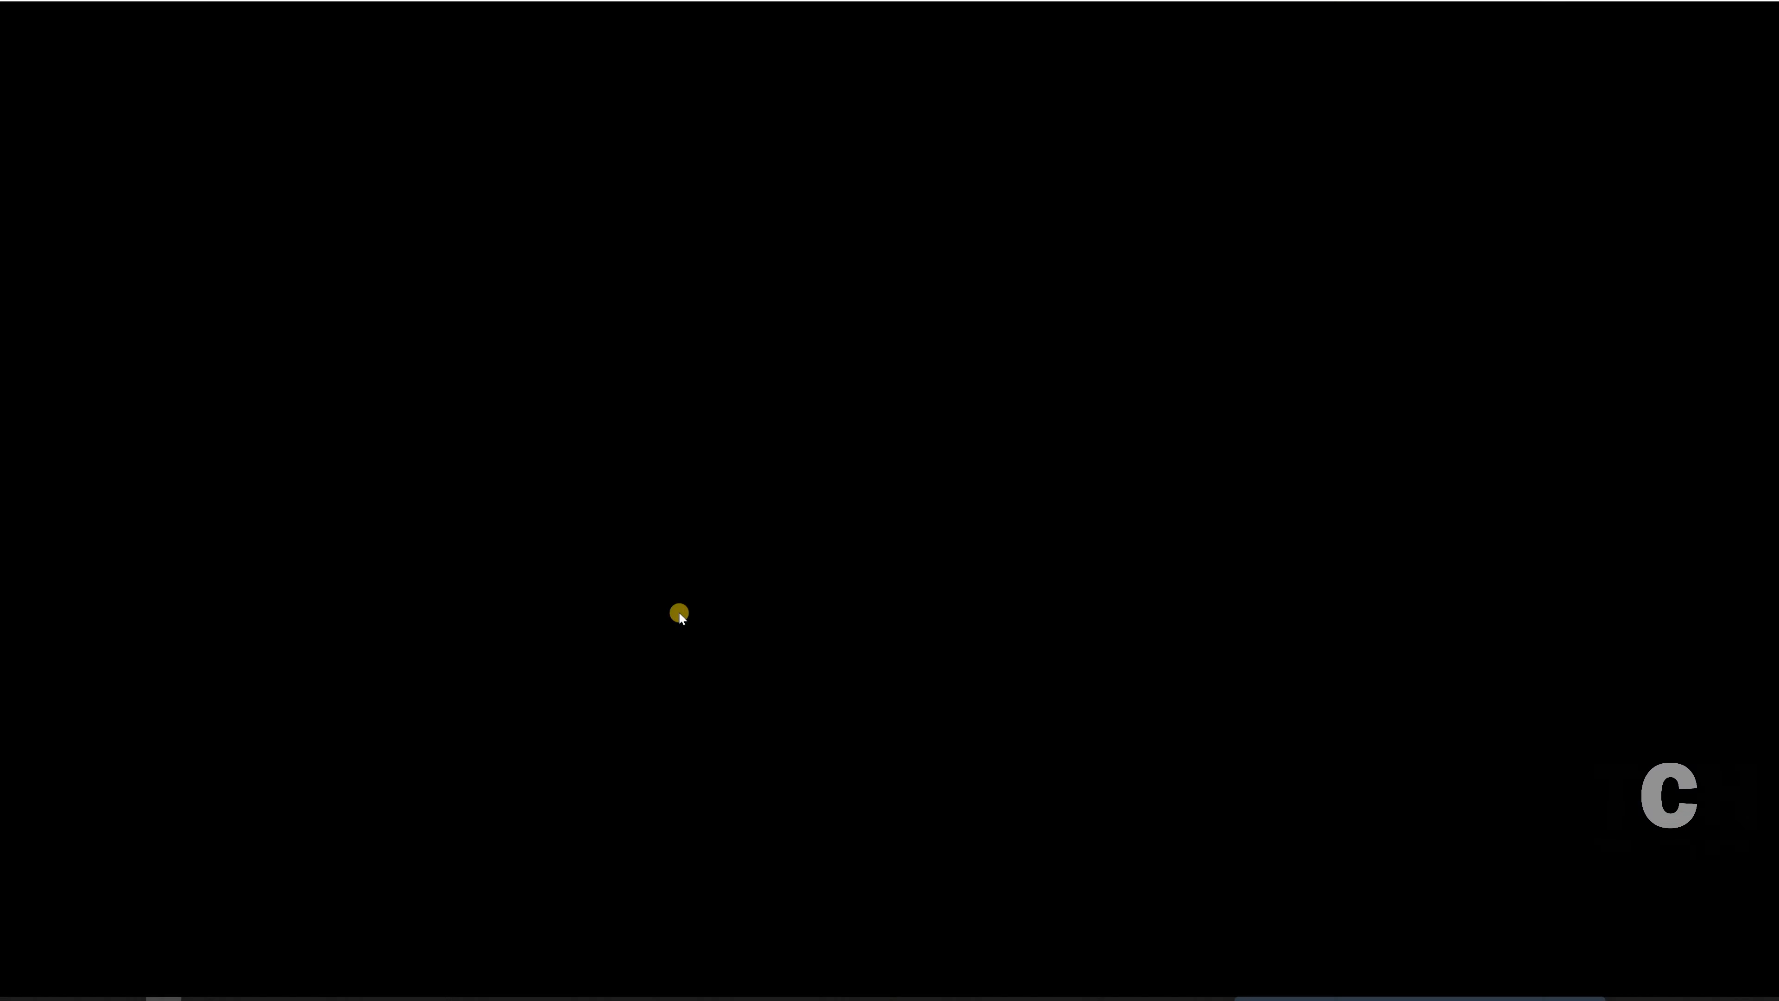
click(683, 669)
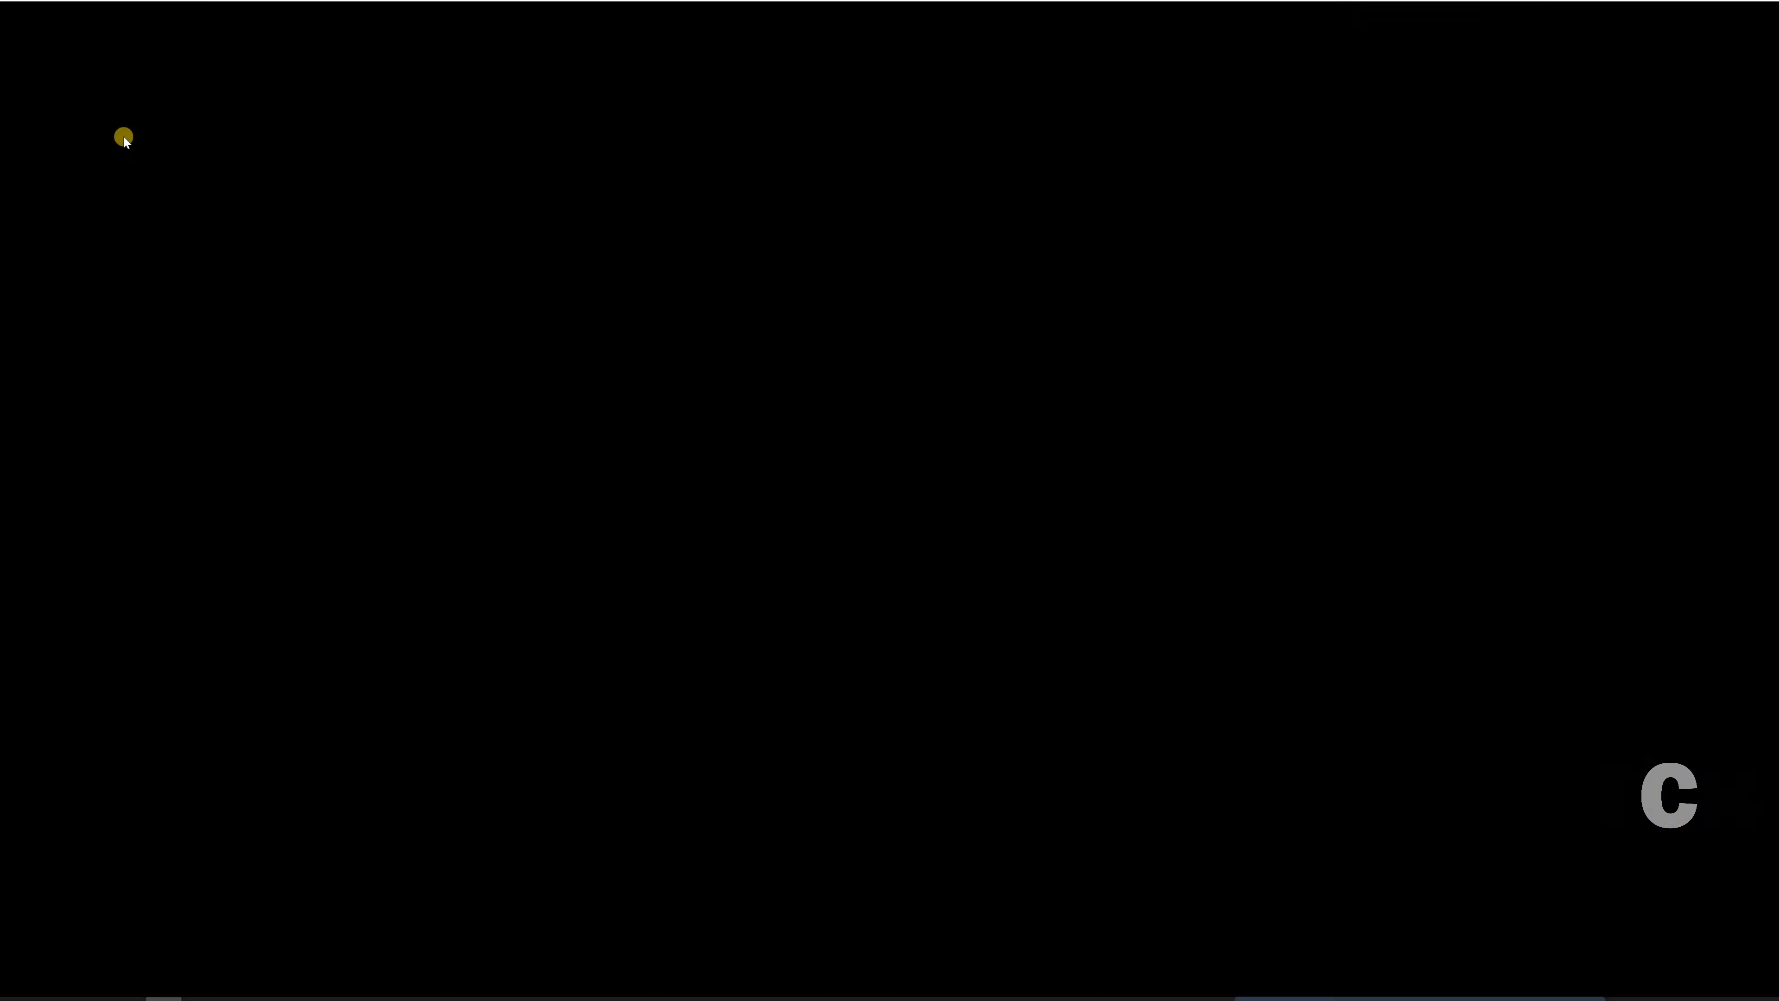
click(110, 60)
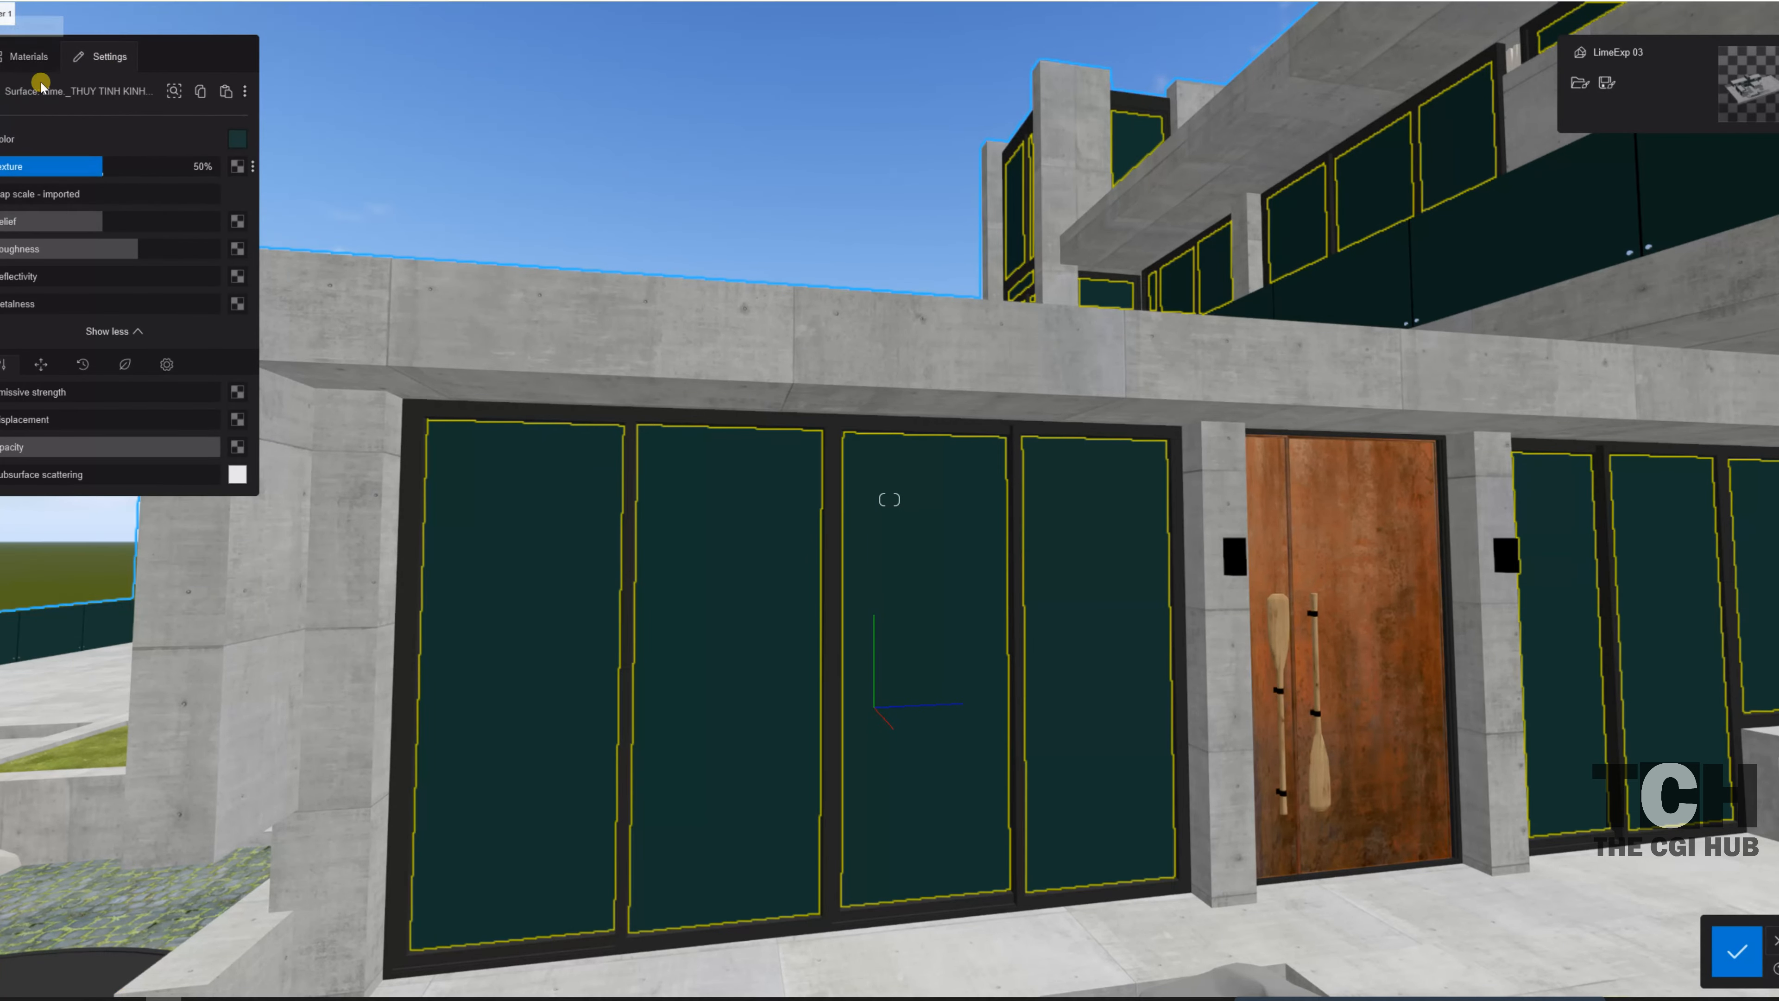
click(19, 63)
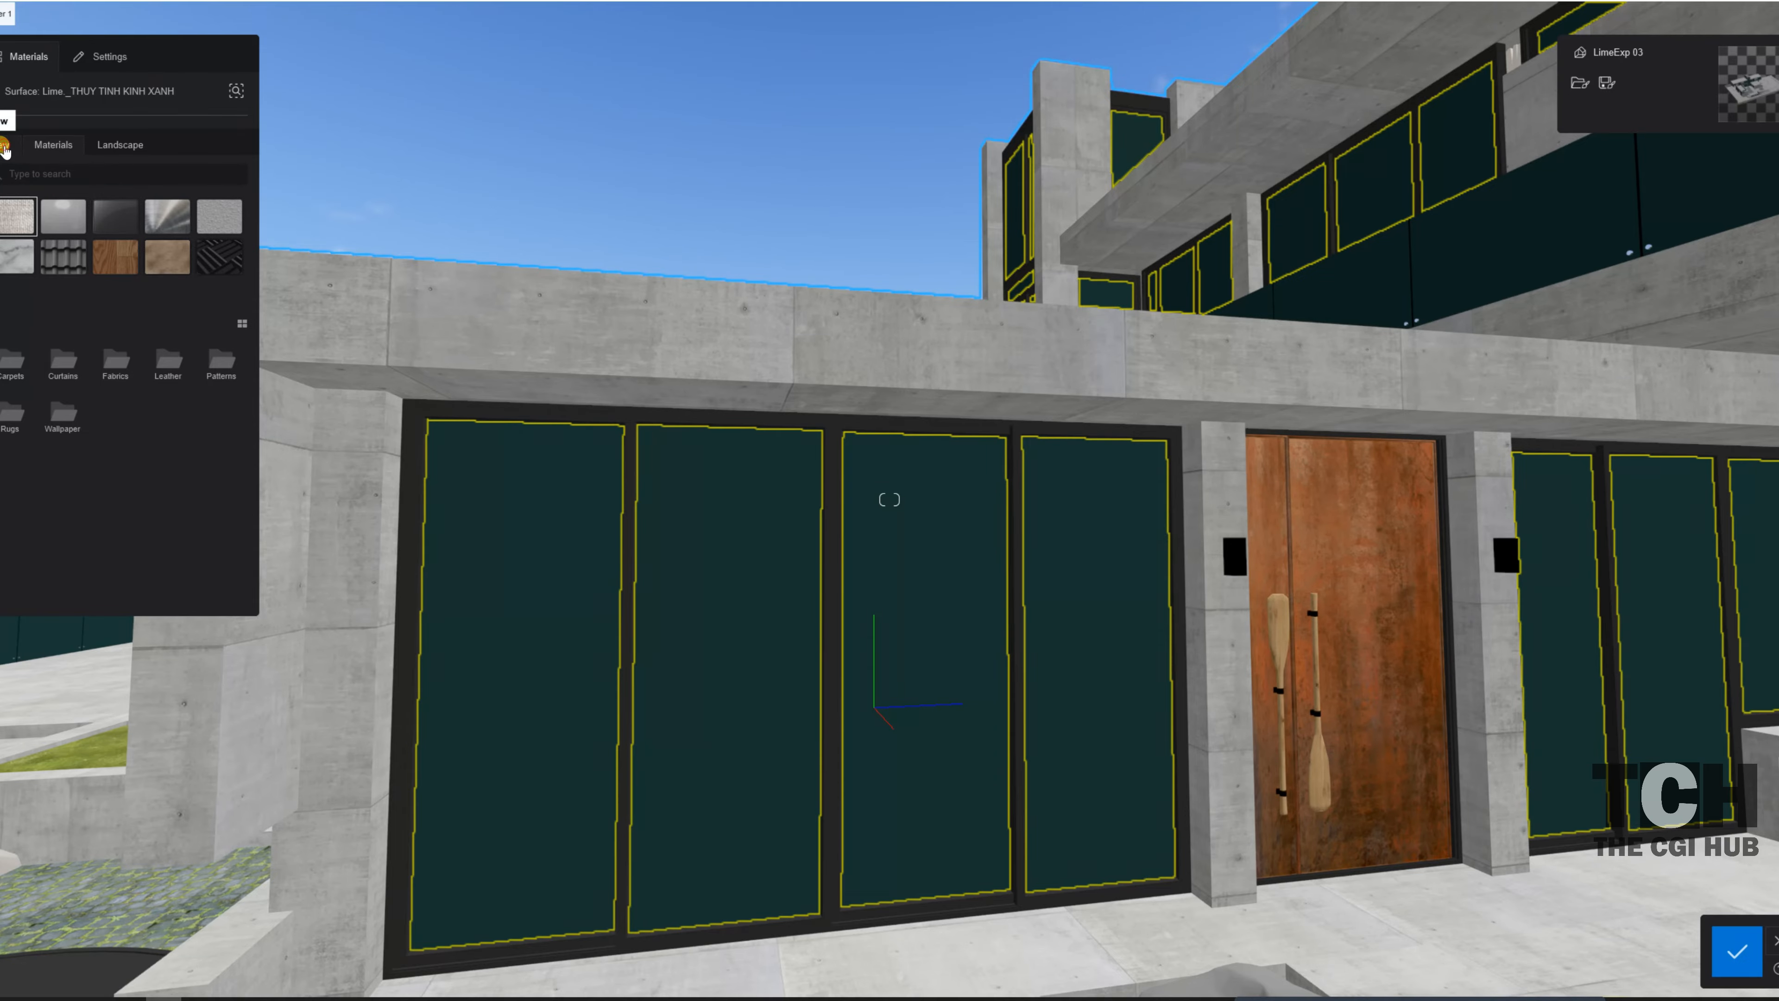
click(7, 149)
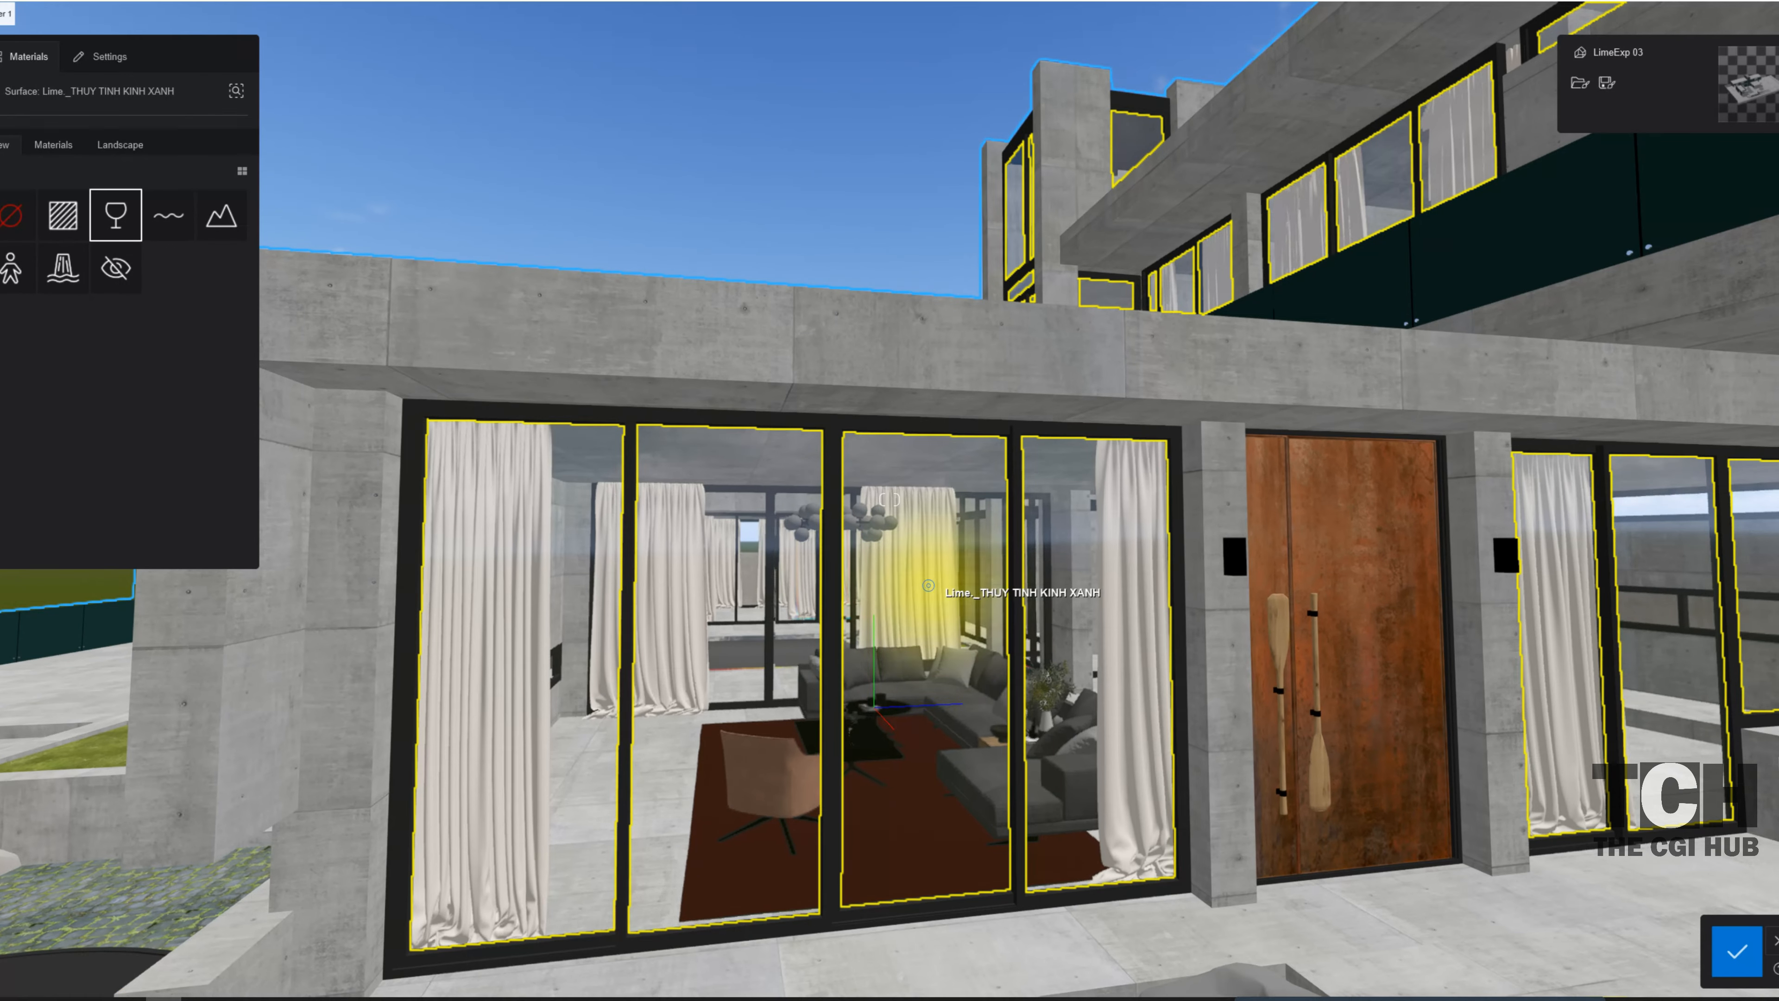
- Apply the second material of the Fabrics > Curtains library to the living room curtains
right_drag(929, 585, 63, 760)
key(w)
key(w)
key(s)
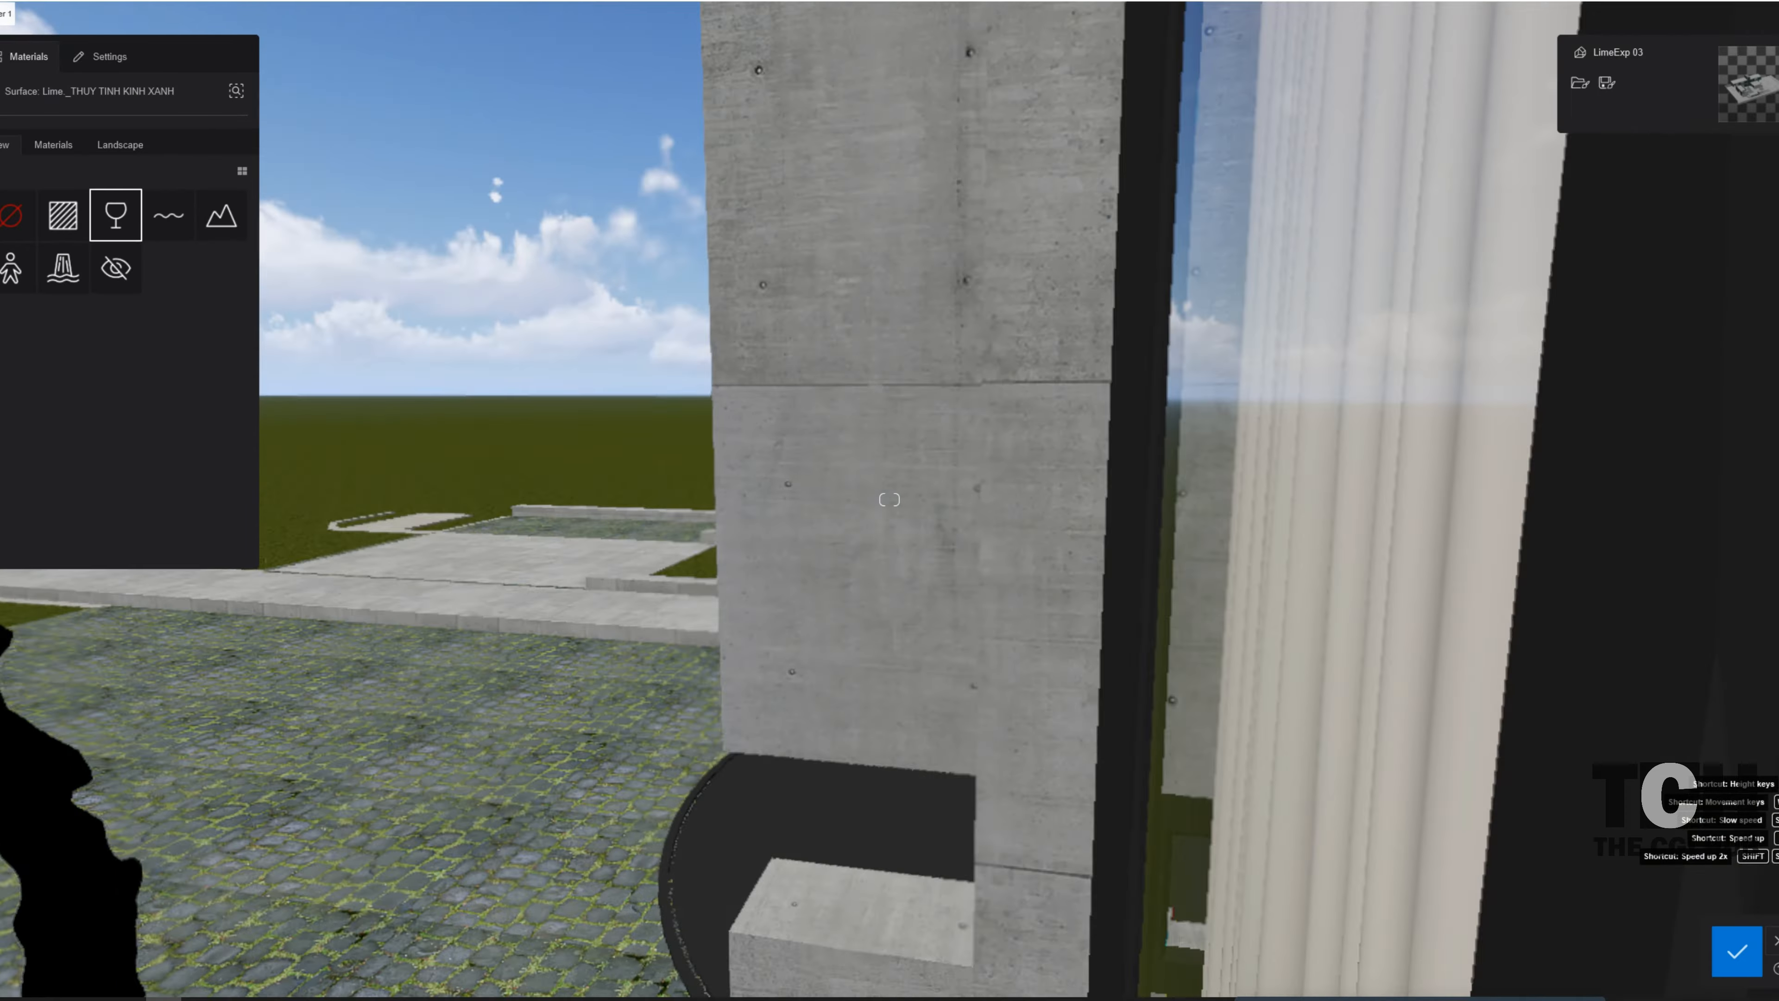
key(d)
key(d)
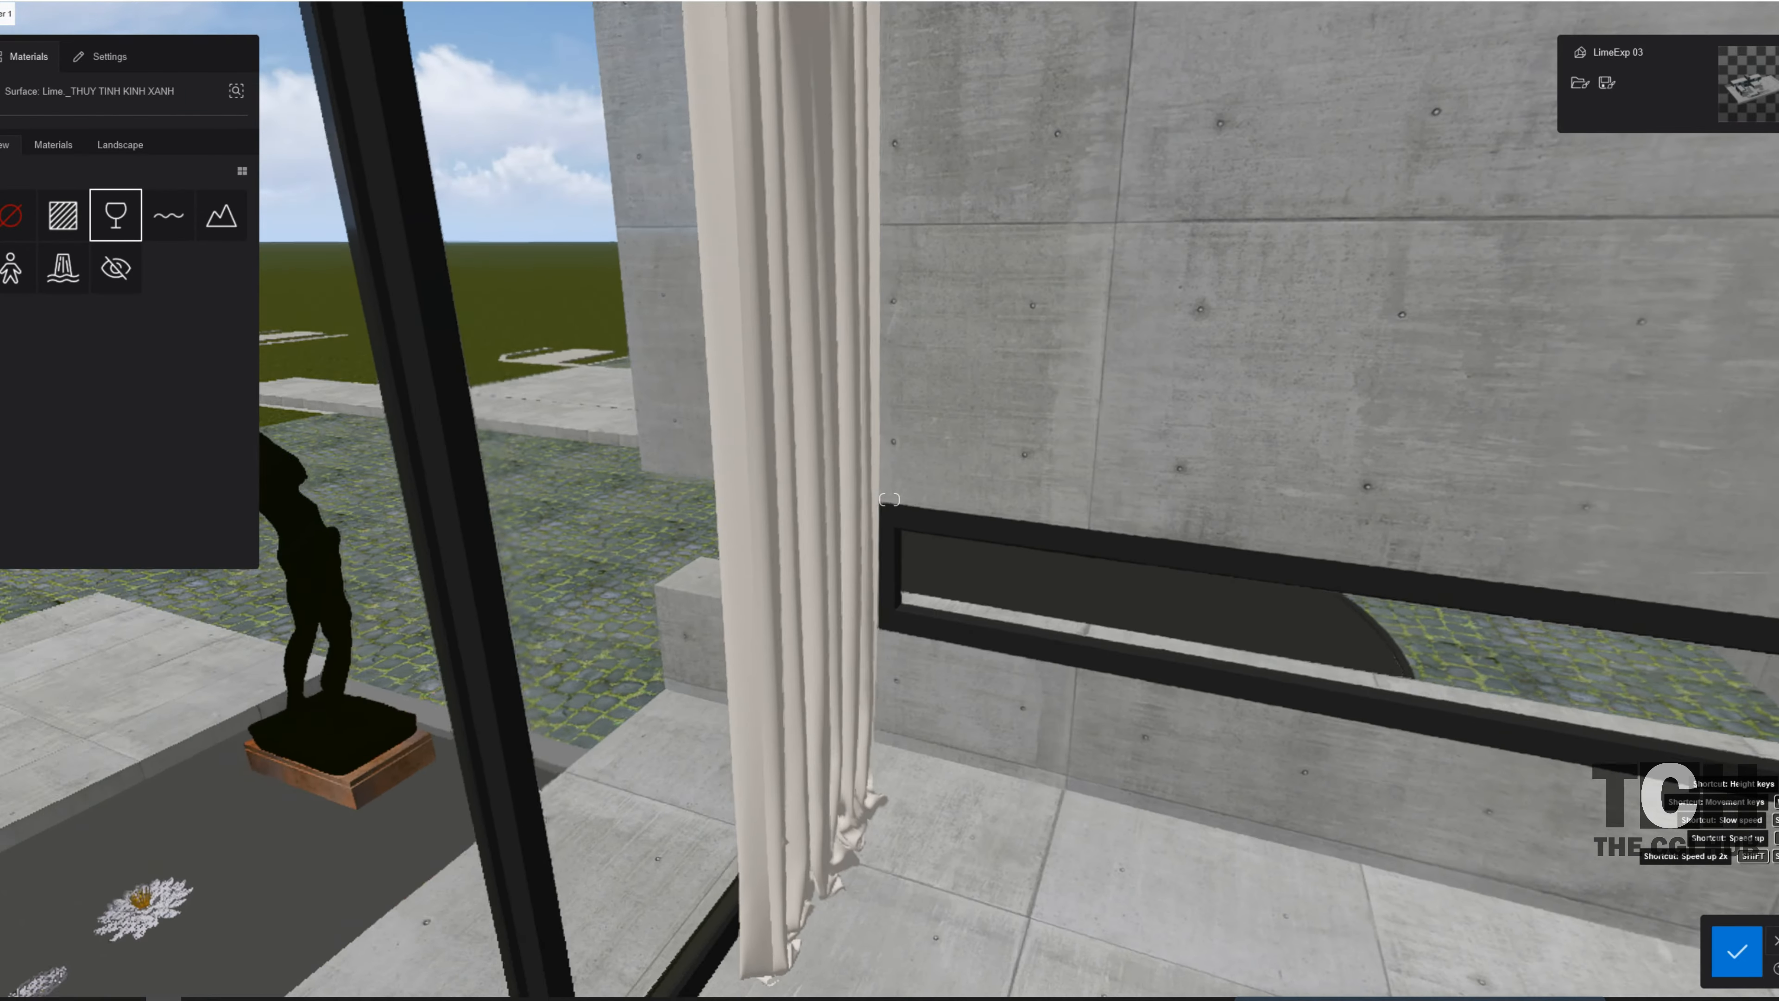
key(a)
key(s)
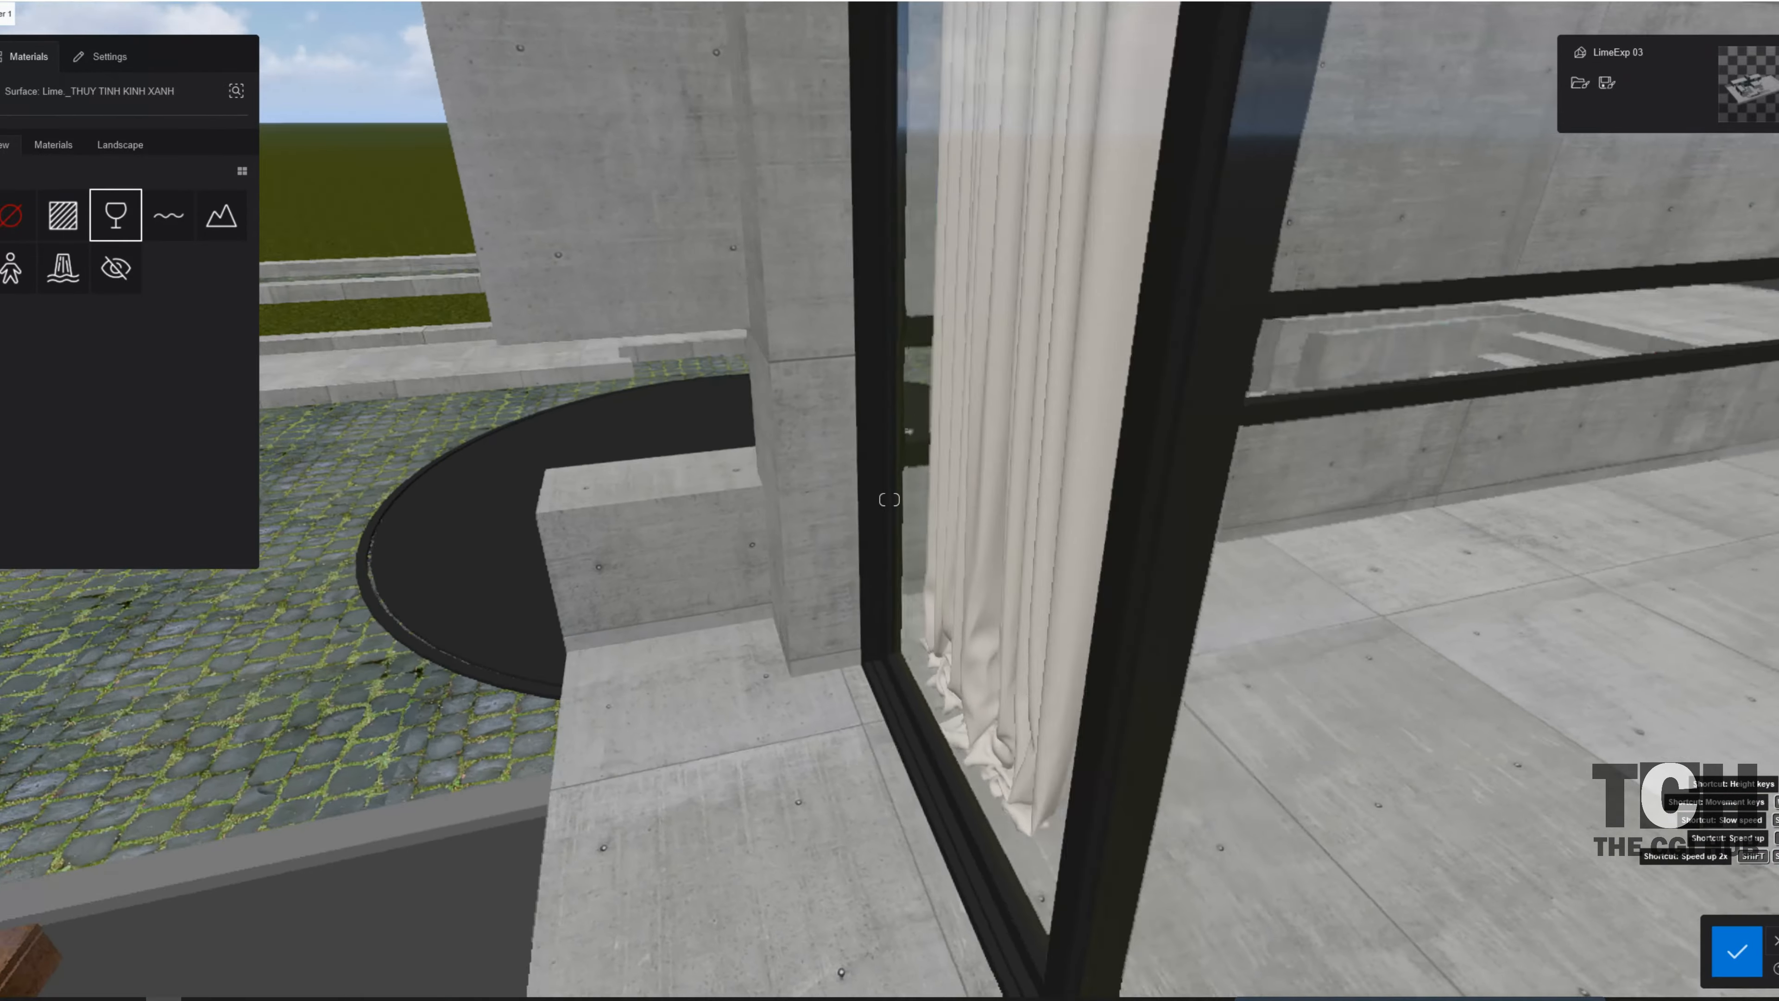
key(s)
right_drag(1289, 448, 1120, 315)
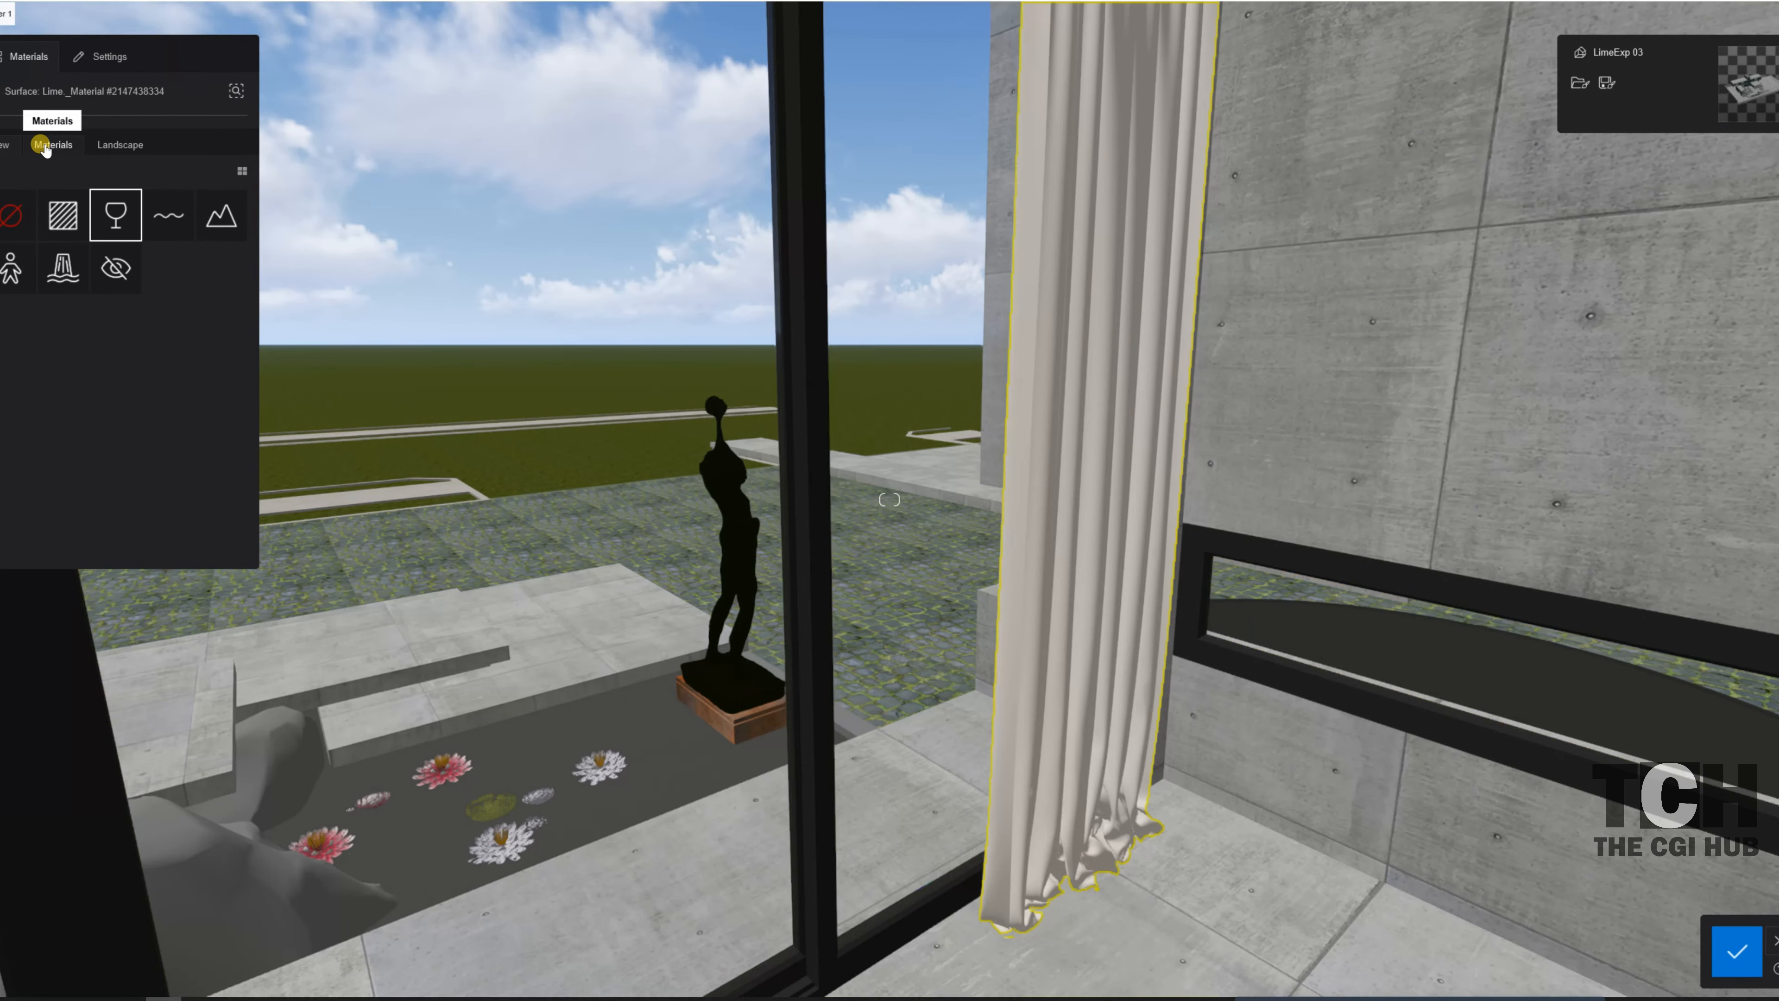
click(64, 198)
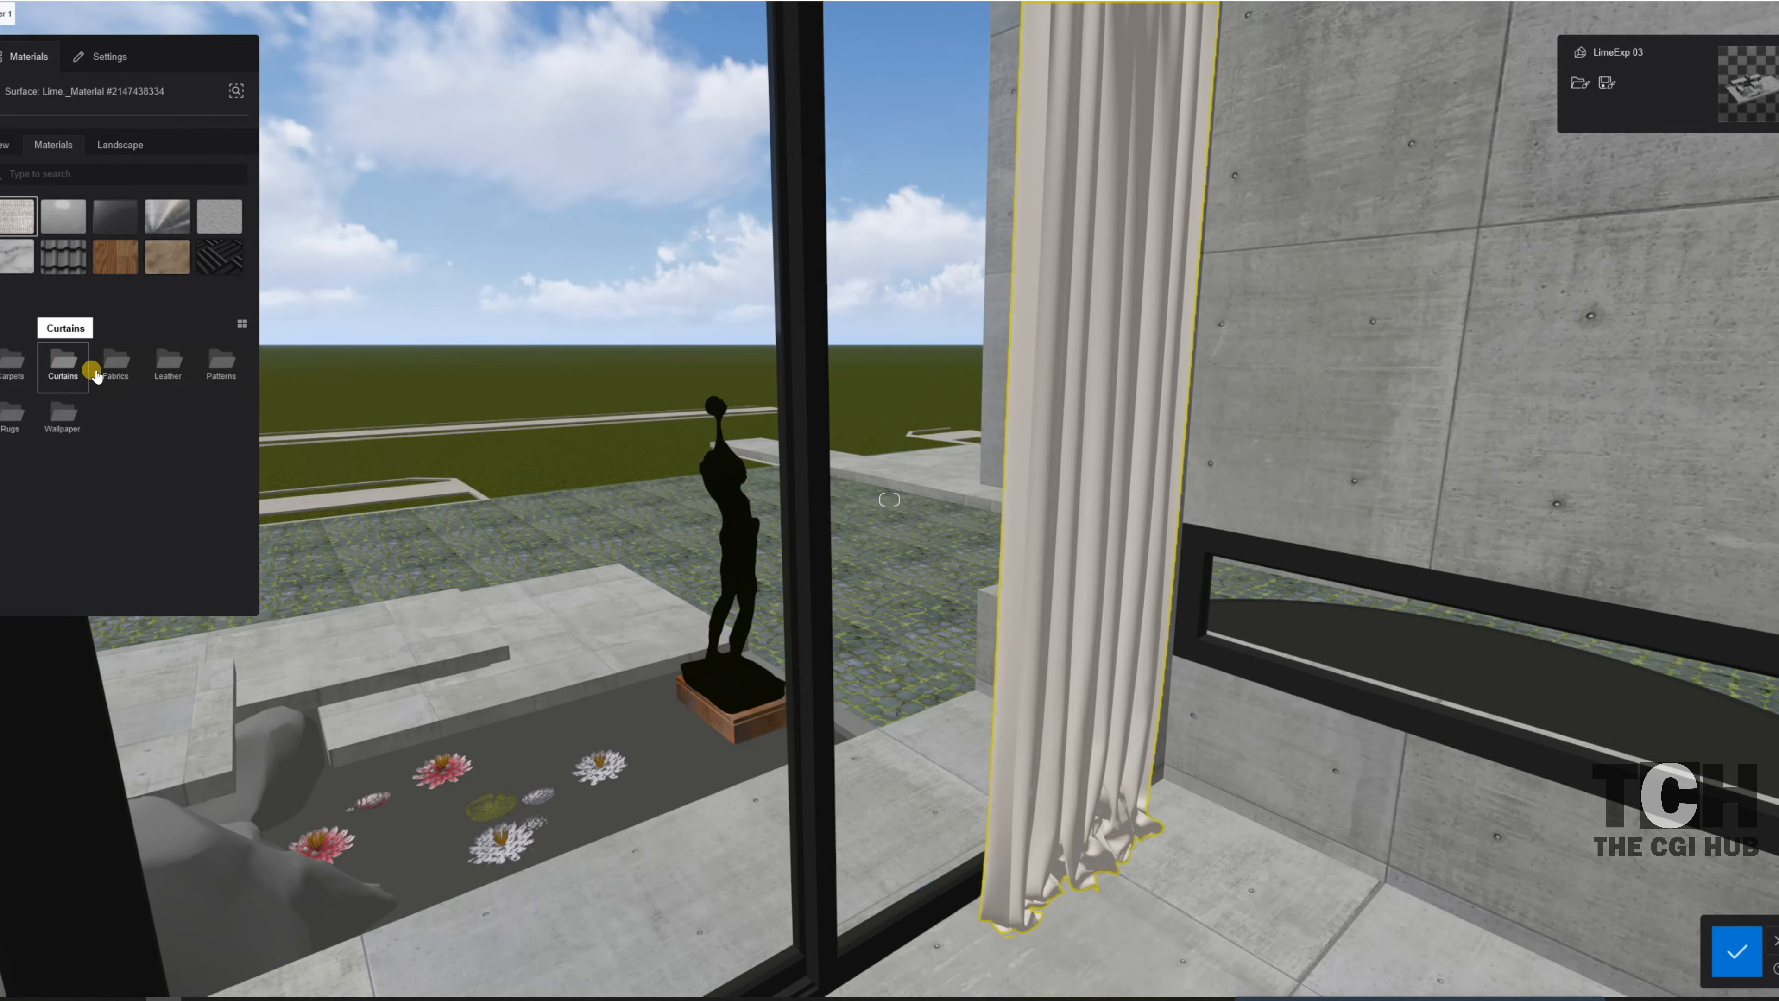
click(64, 368)
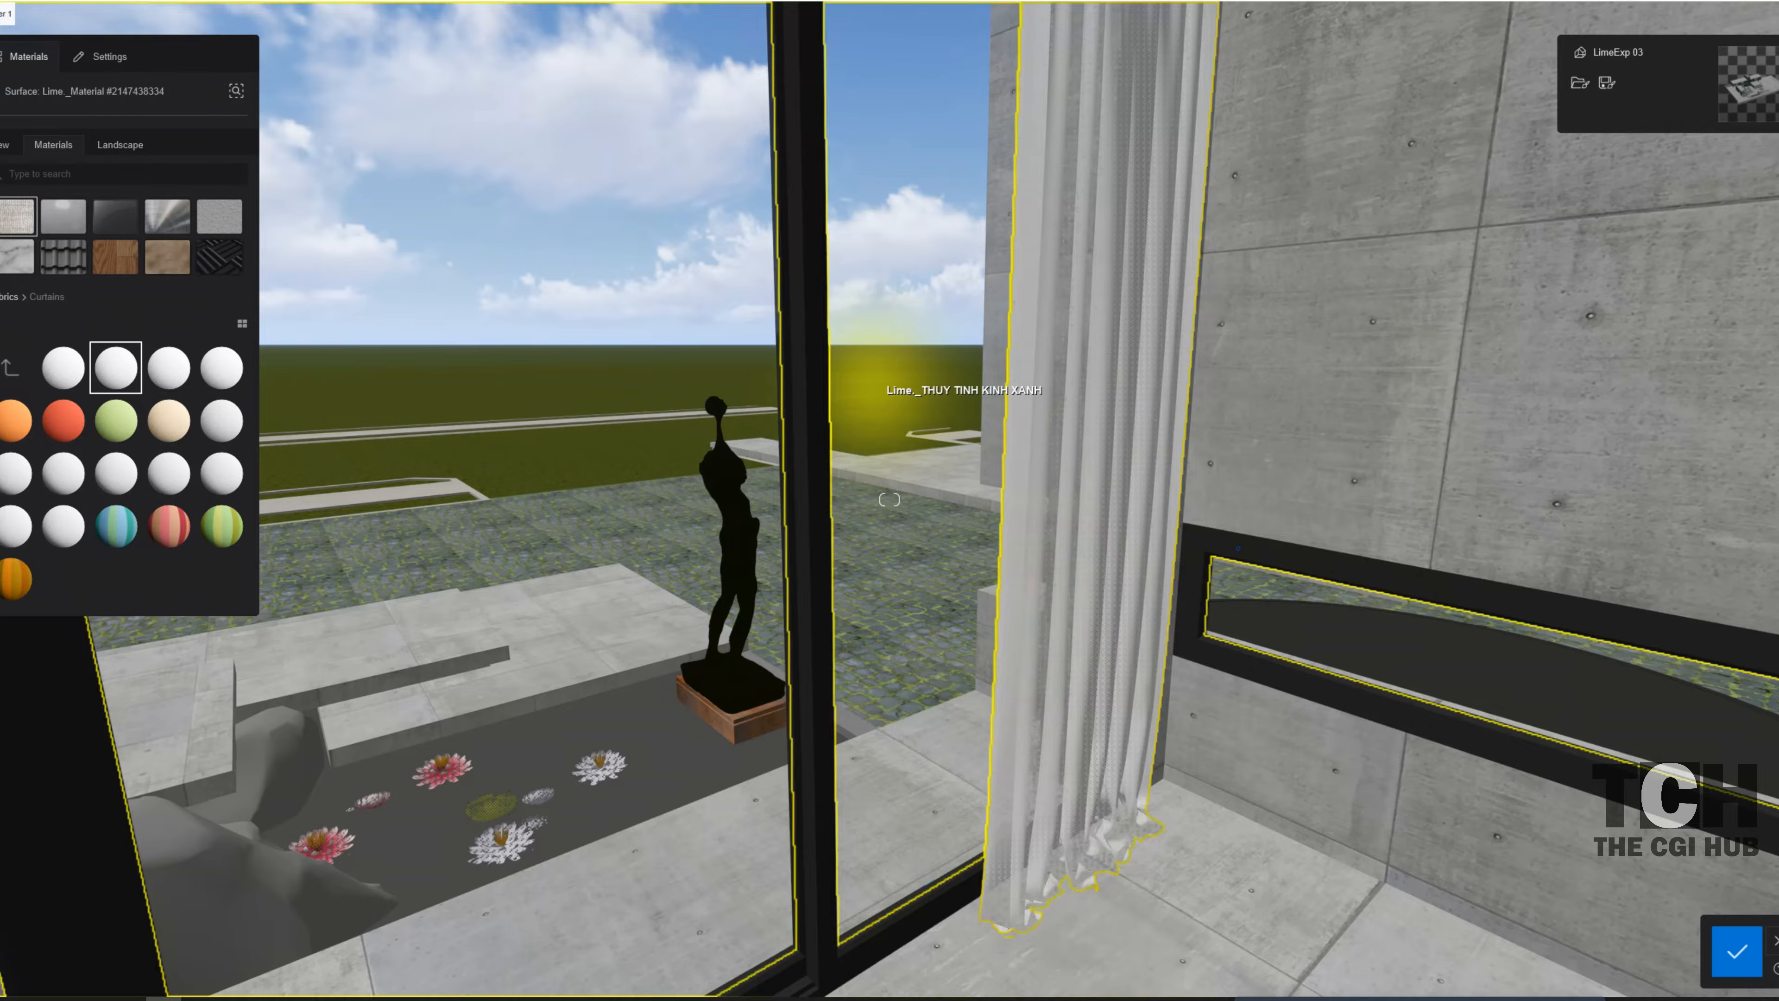
- Examine the curtains' new material from inside the living room and from outside through the front windows
key(d)
key(w)
right_drag(880, 377, 826, 349)
key(s)
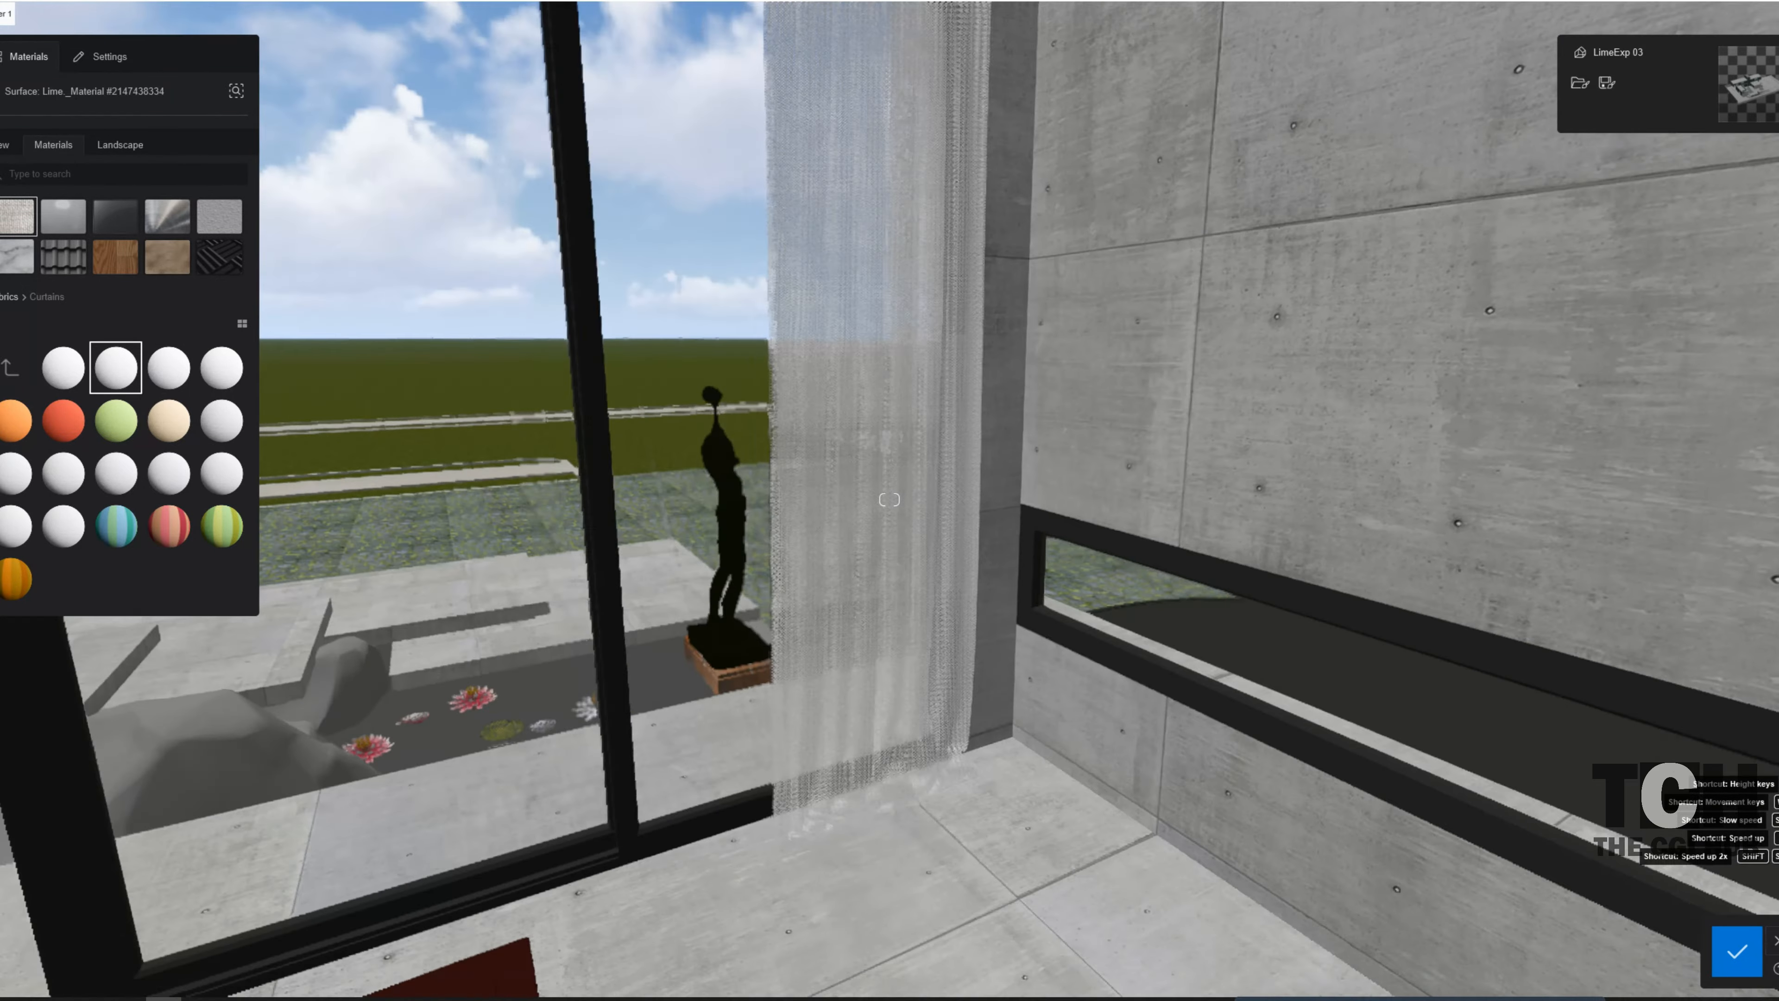
key(w)
right_drag(890, 499, 483, 505)
key(s)
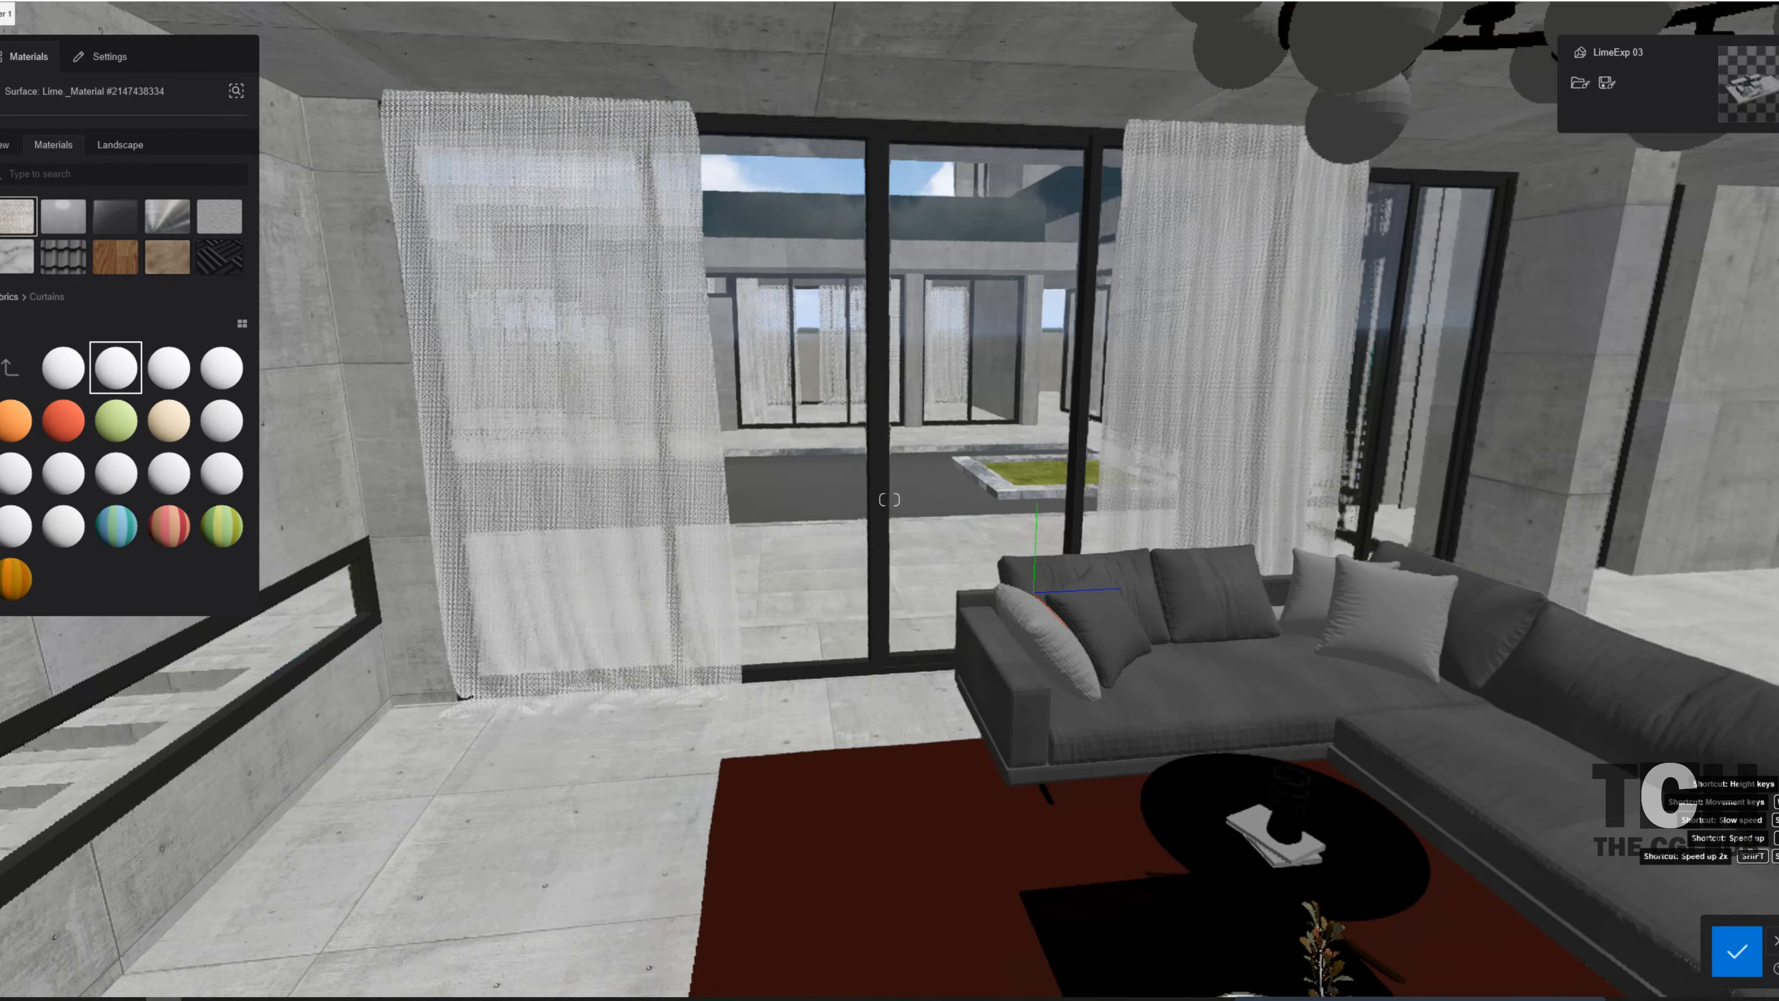
key(s)
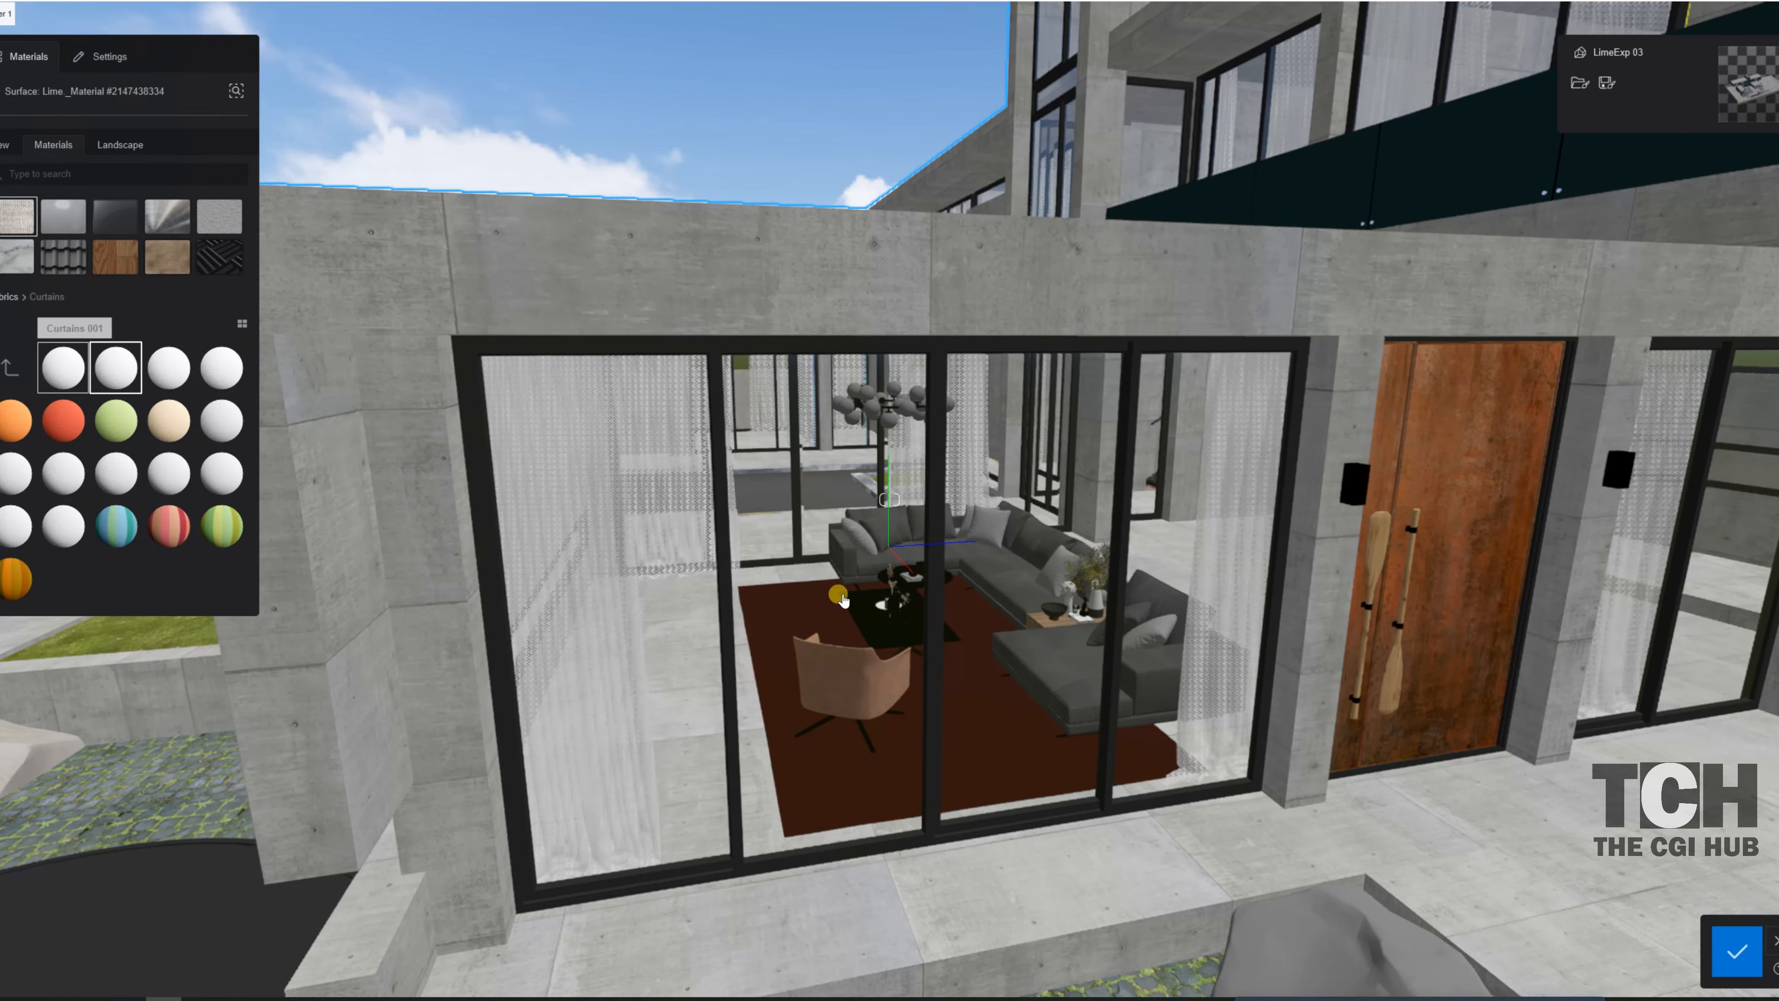
- Apply the Water material to the dark grey surface of the lily pond beside the entrance steps, which it shares with the pool
key(w)
right_drag(816, 565, 655, 548)
key(w)
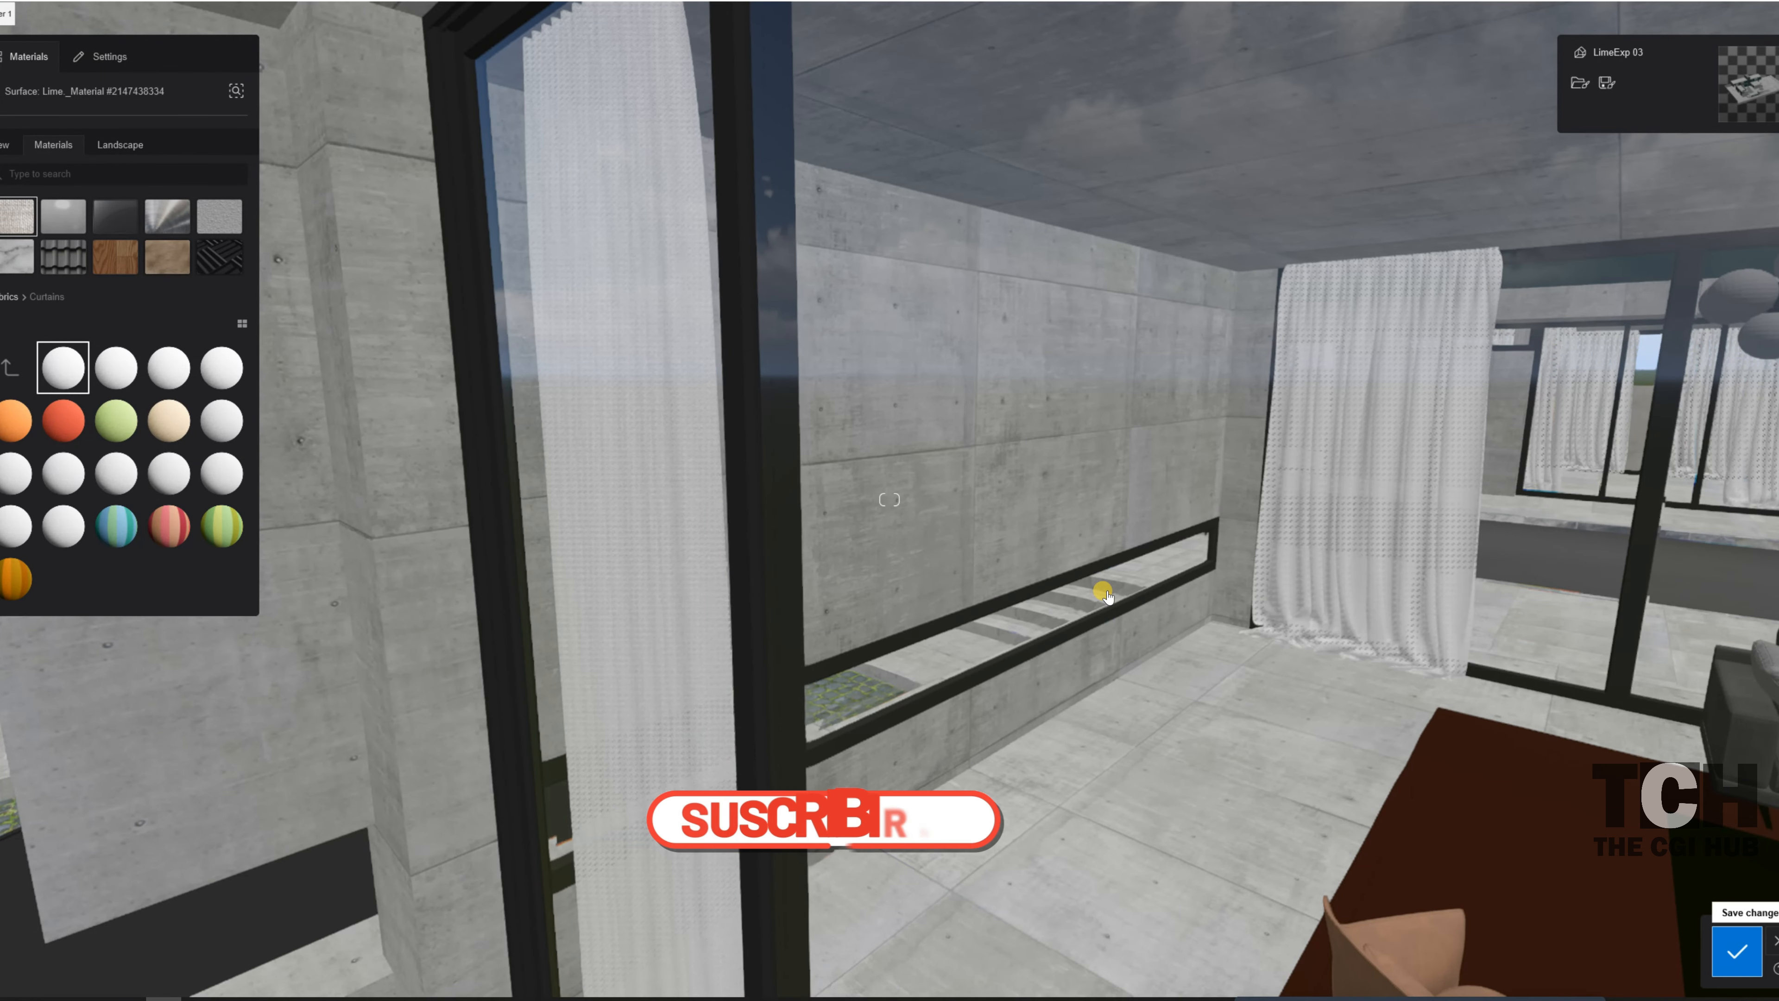
key(s)
right_drag(1108, 592, 1246, 744)
key(a)
key(w)
key(d)
click(1072, 600)
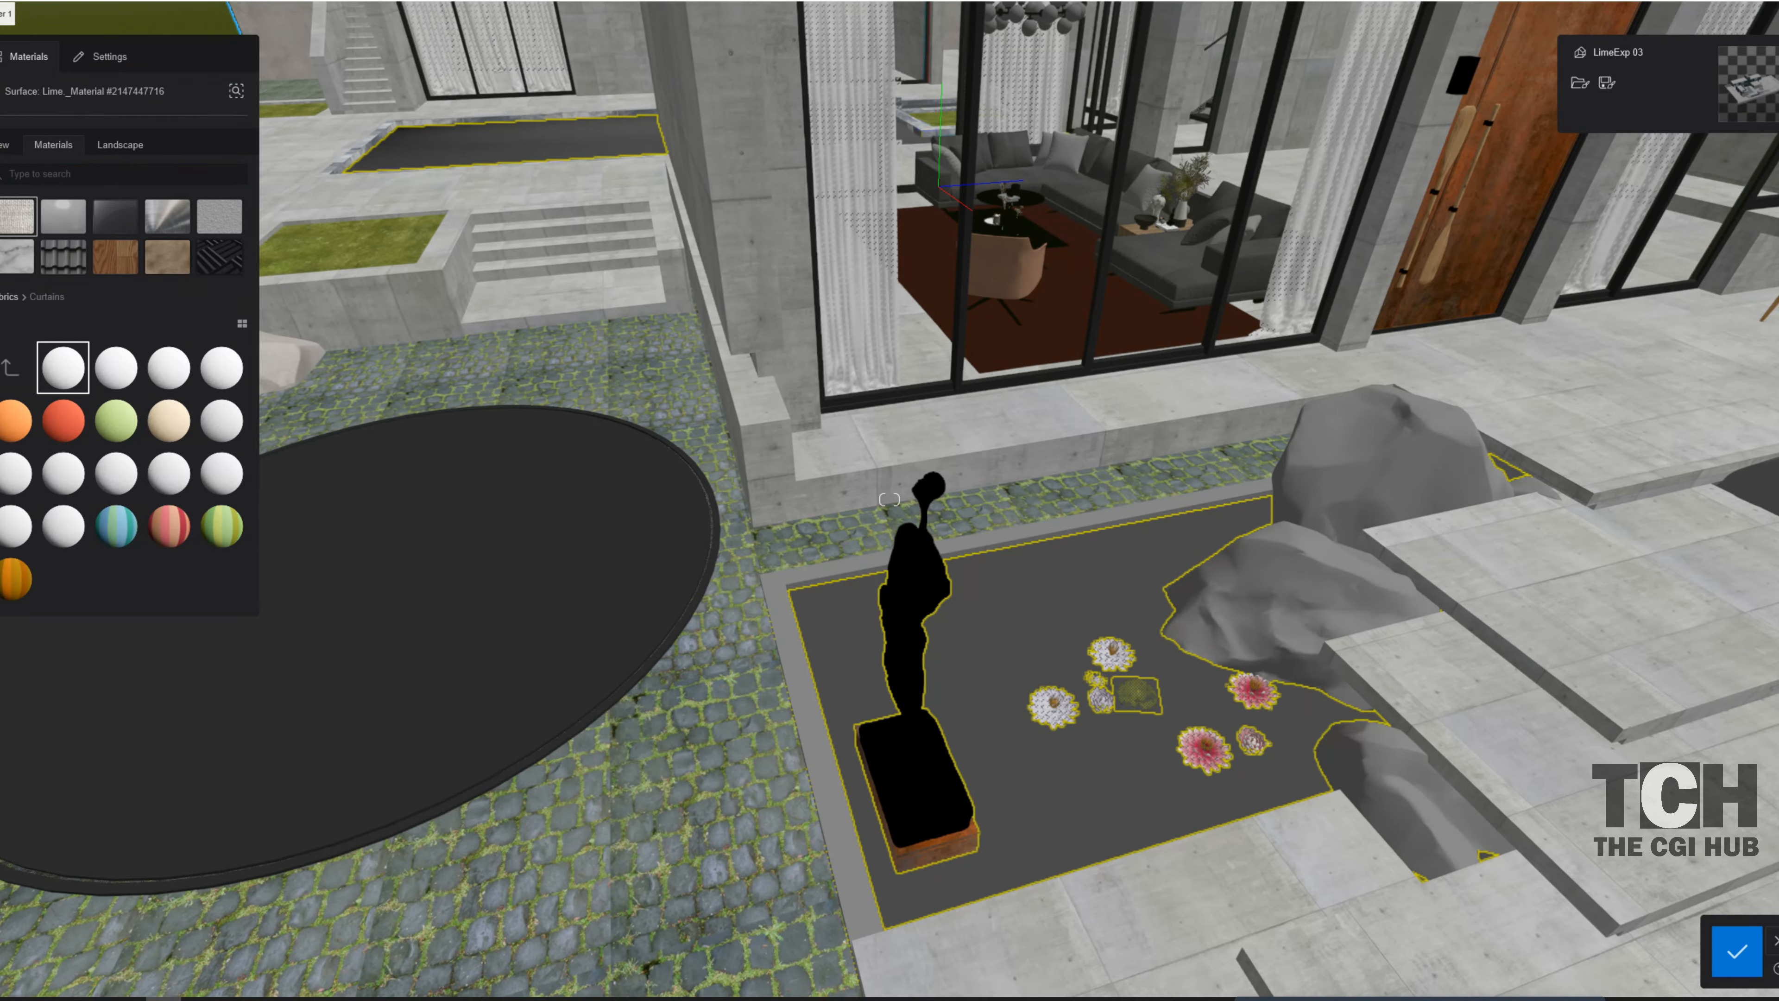
click(5, 145)
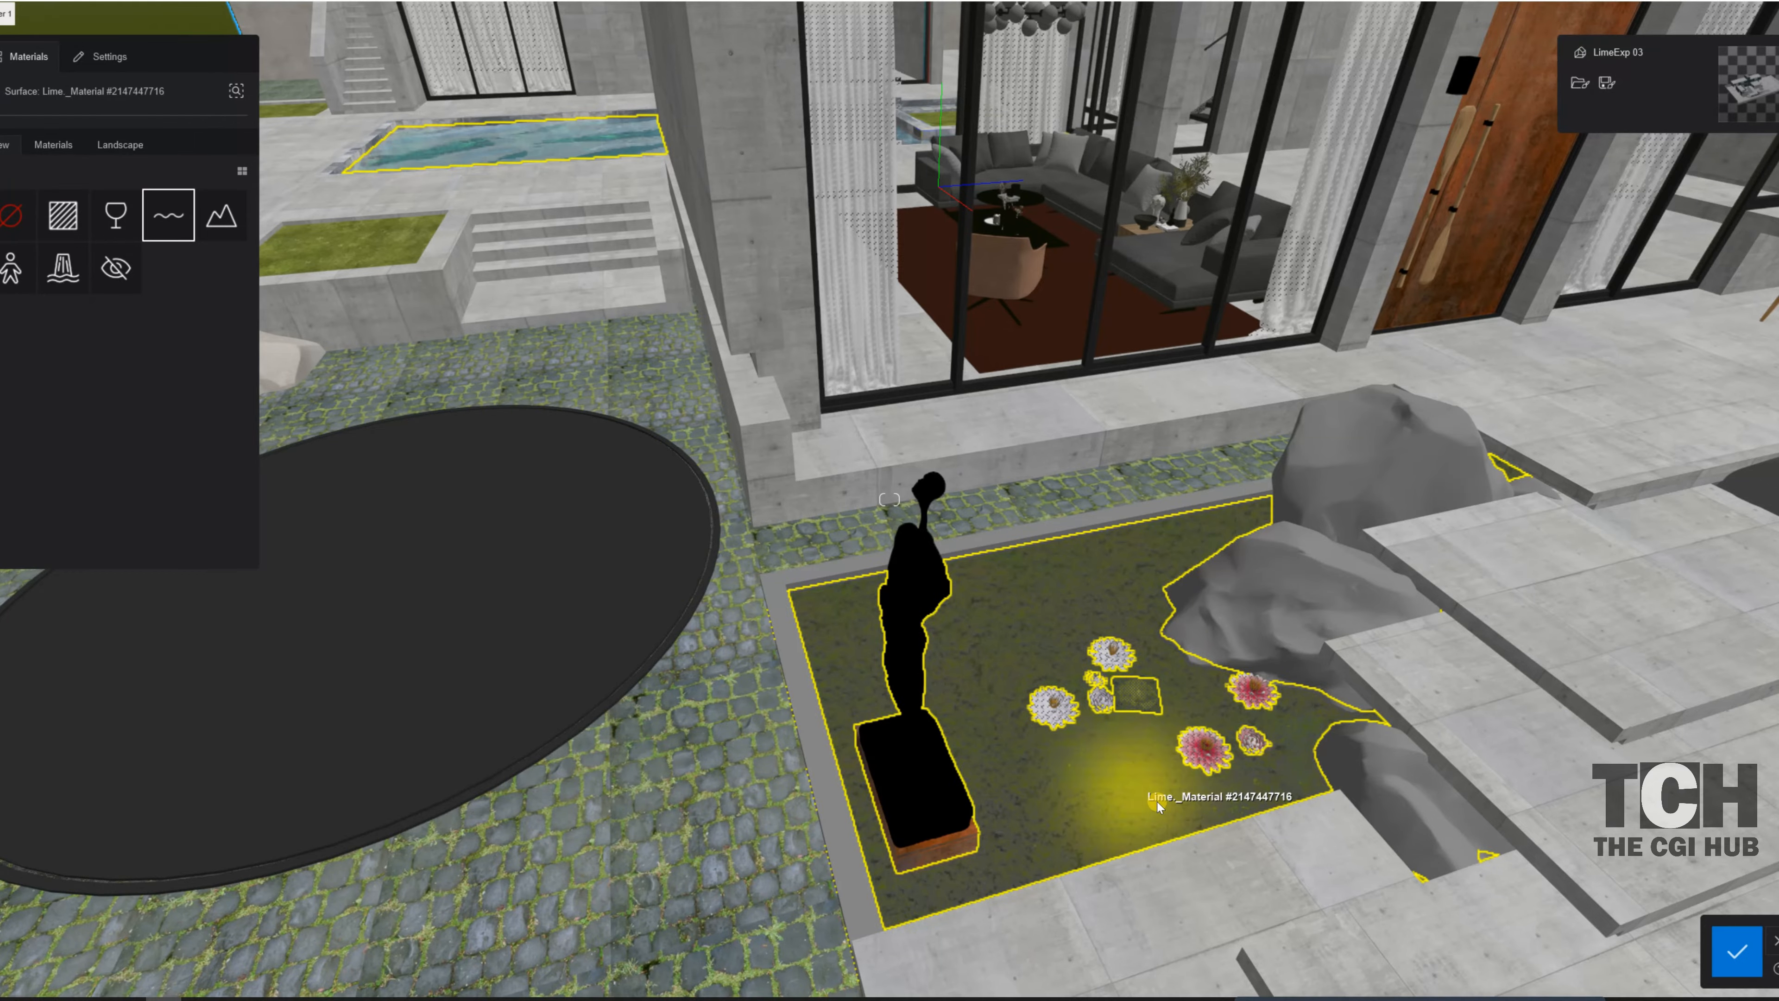
- Check the pond's water up close and from the paved yard, and save the material changes
key(w)
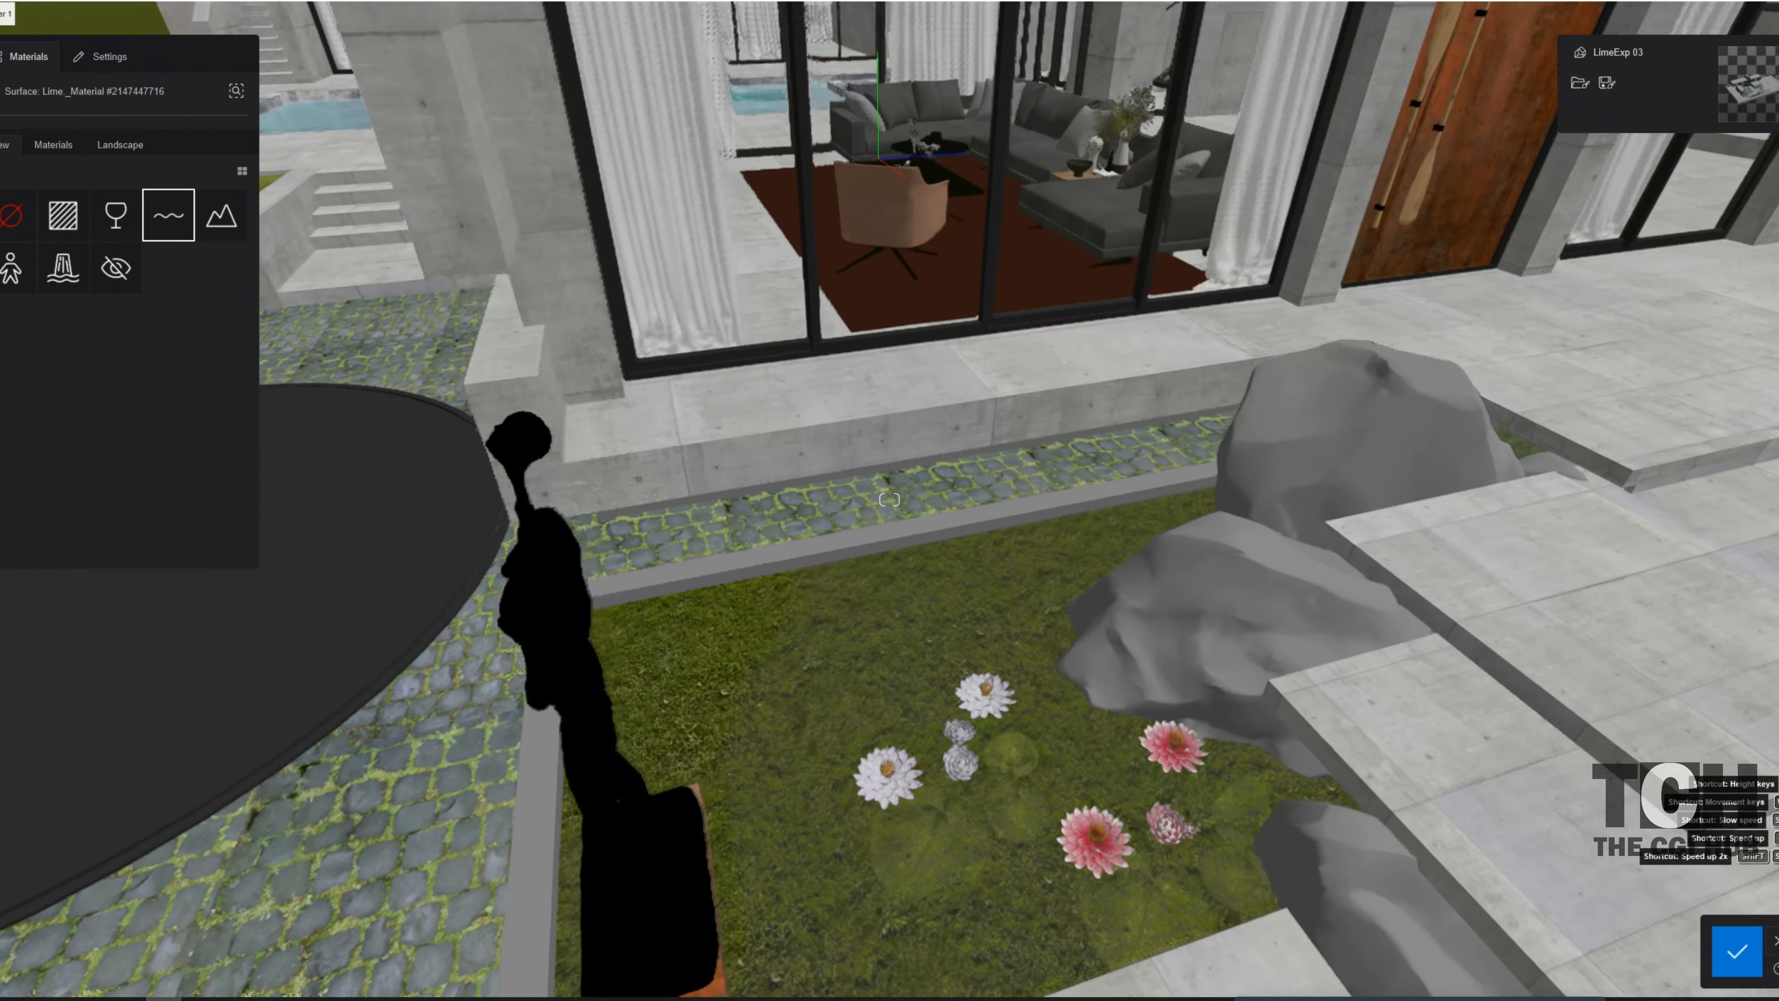
key(s)
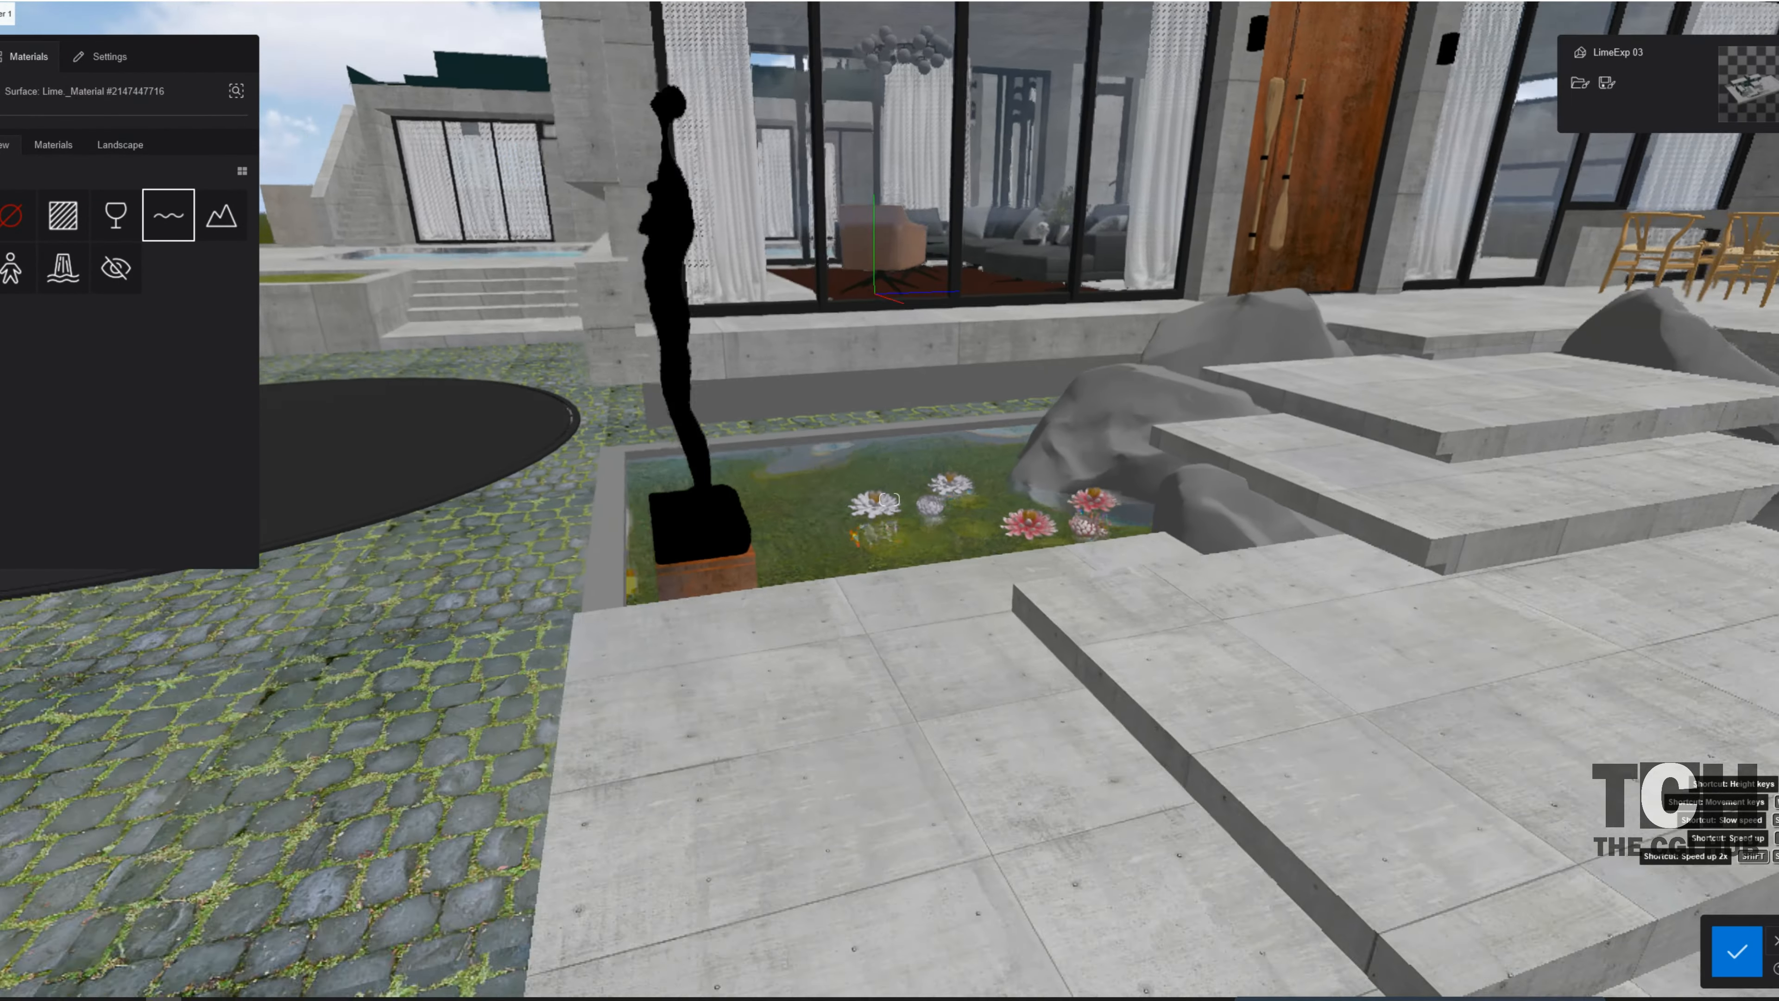
key(s)
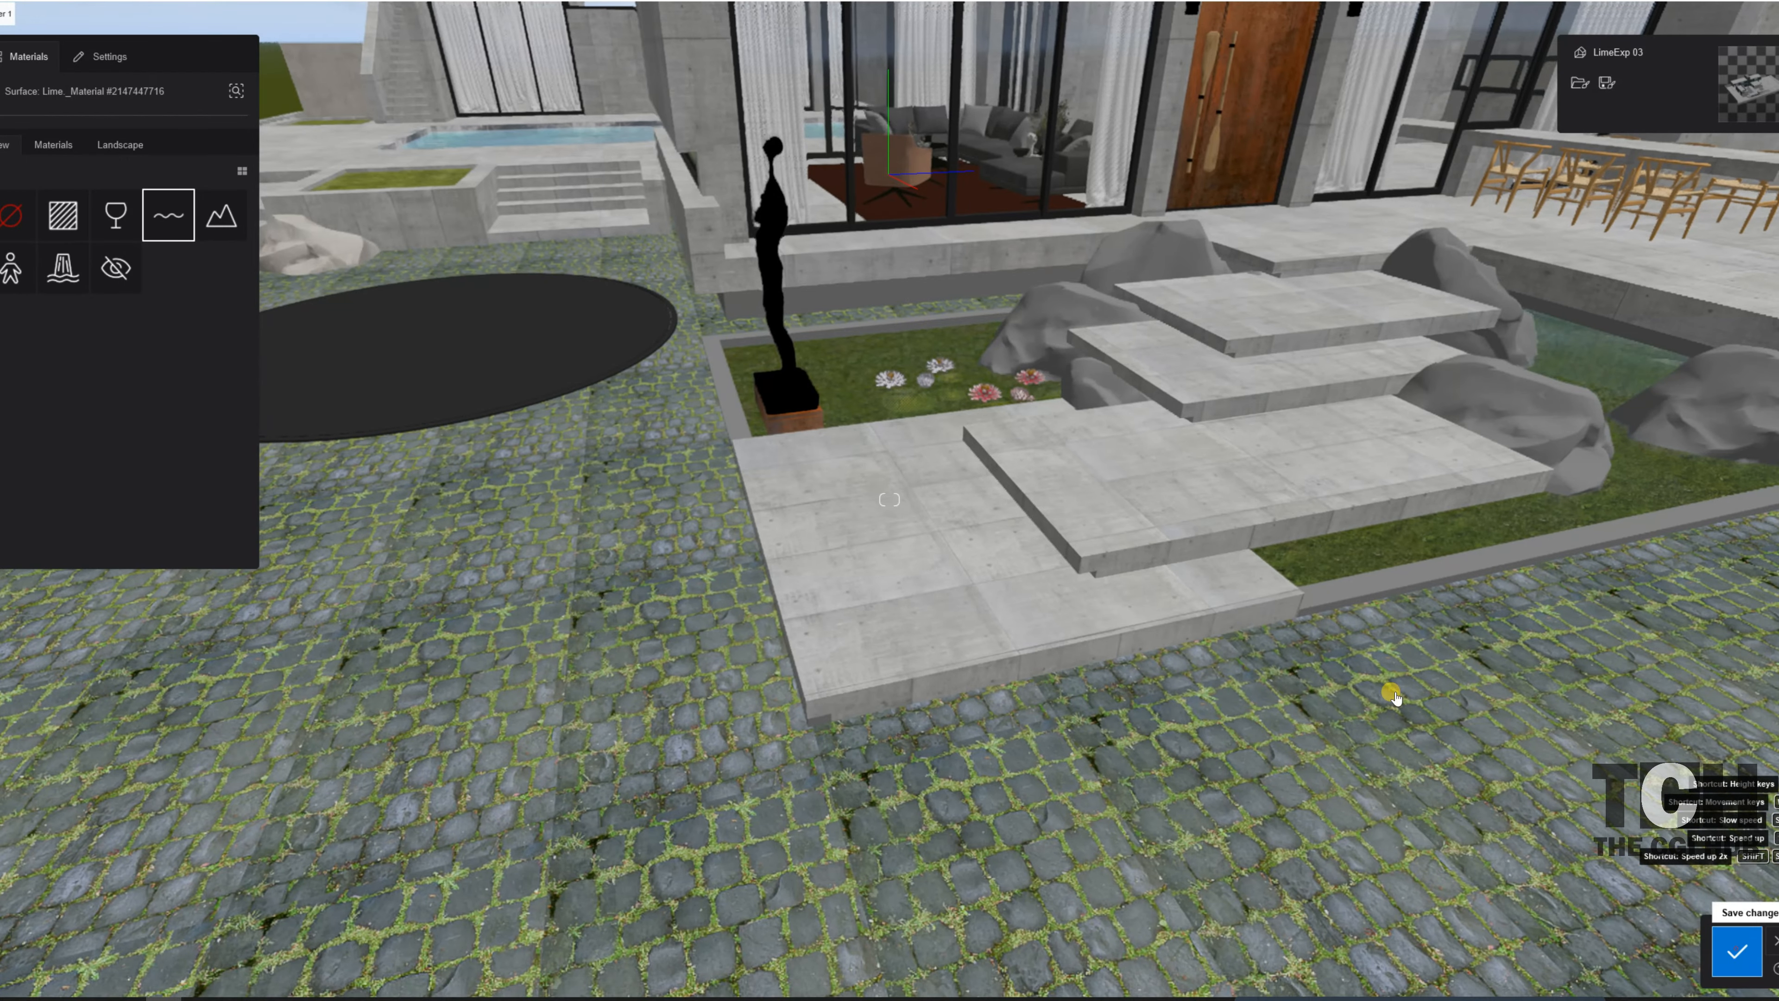
click(1736, 951)
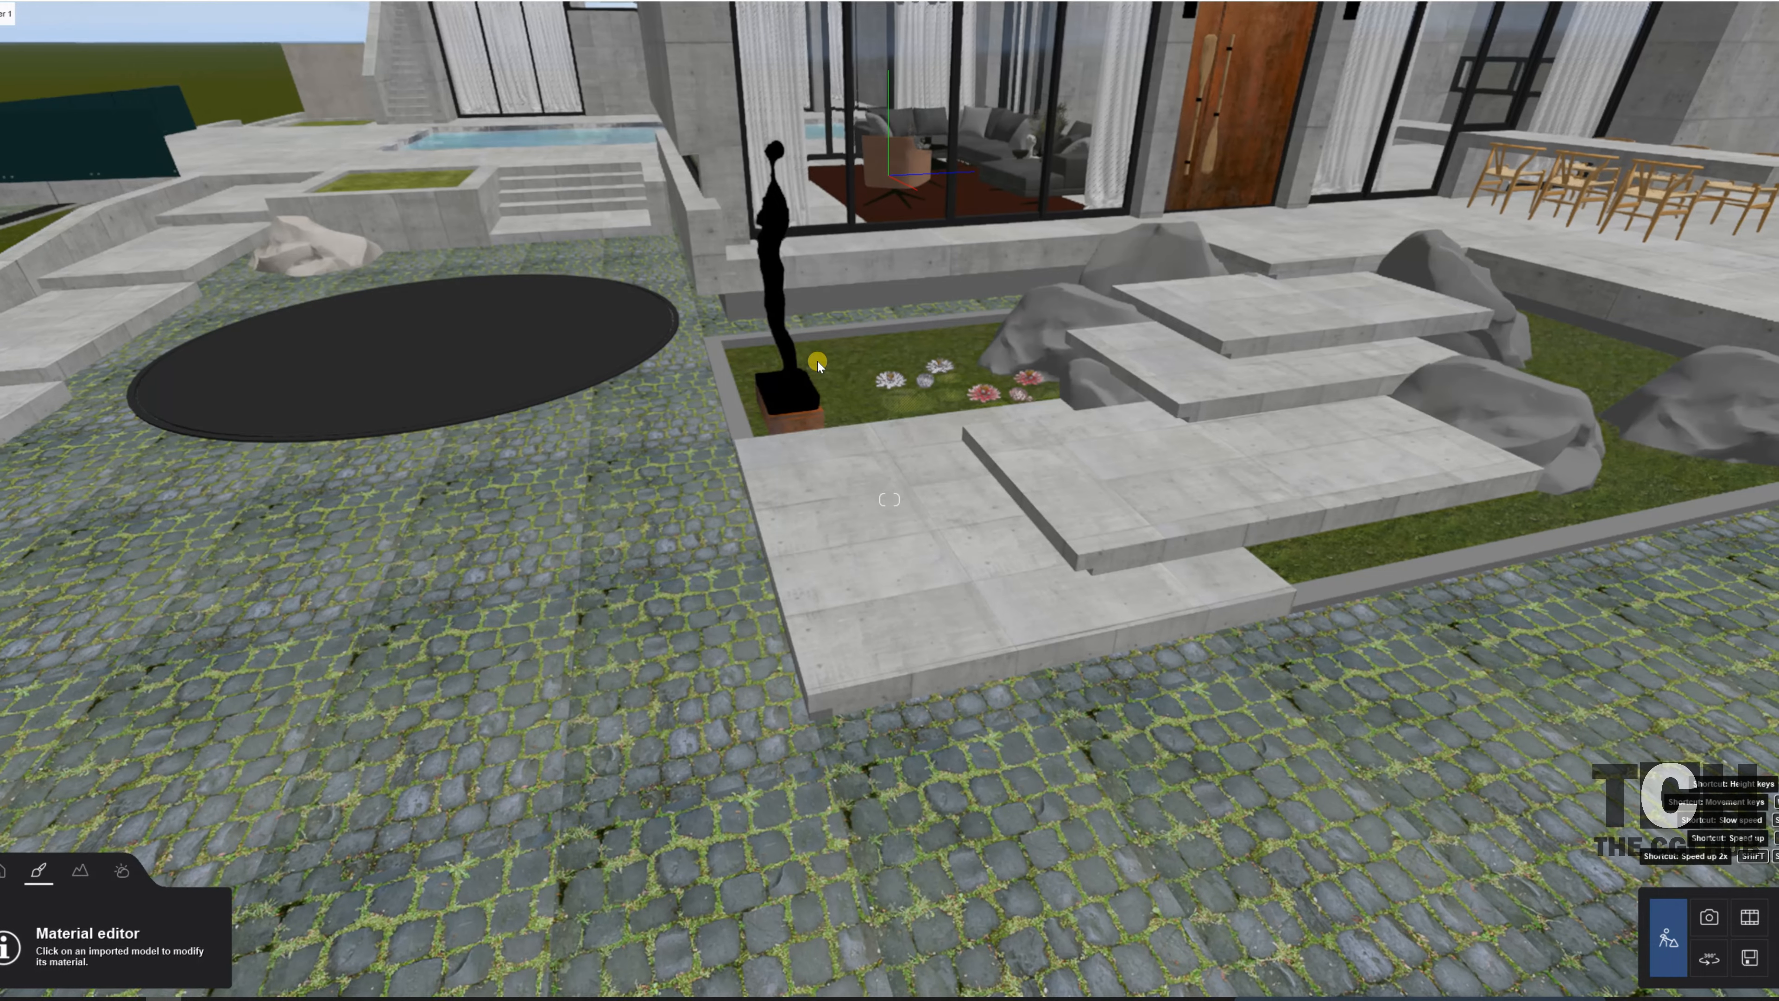
- Raise the imported house model slightly so that its driveway and pond surfaces sit above the grass terrain
key(s)
key(s)
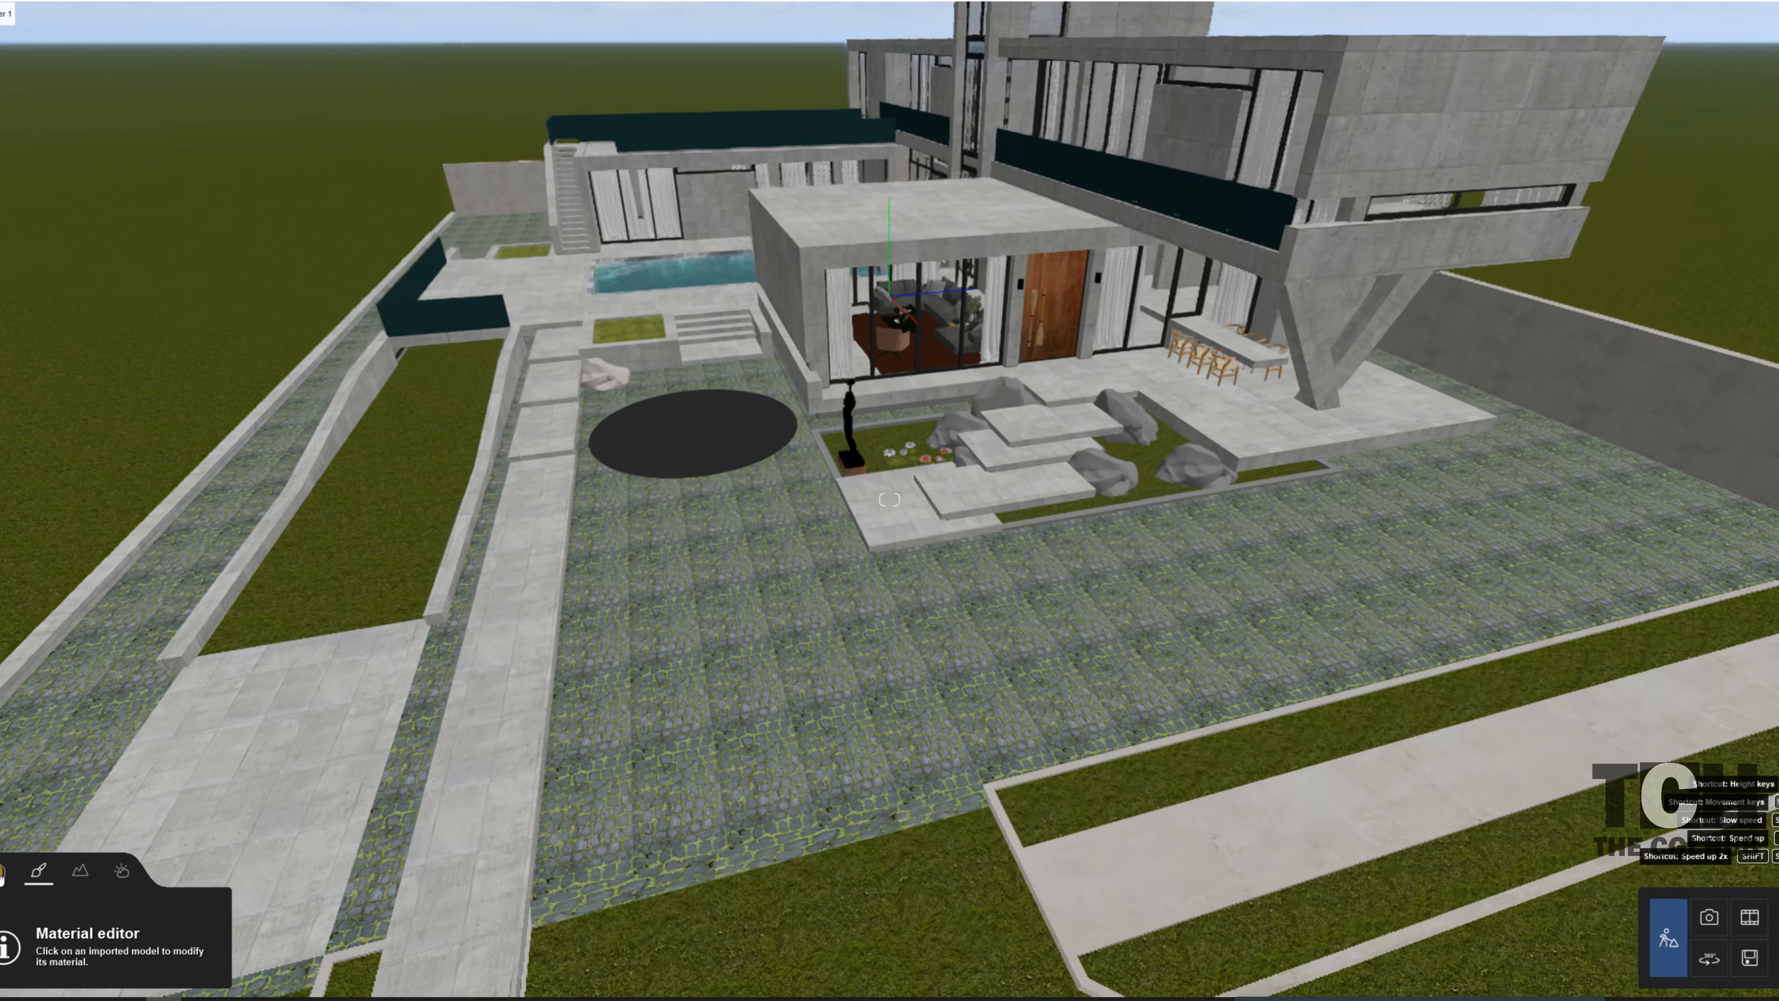
click(4, 869)
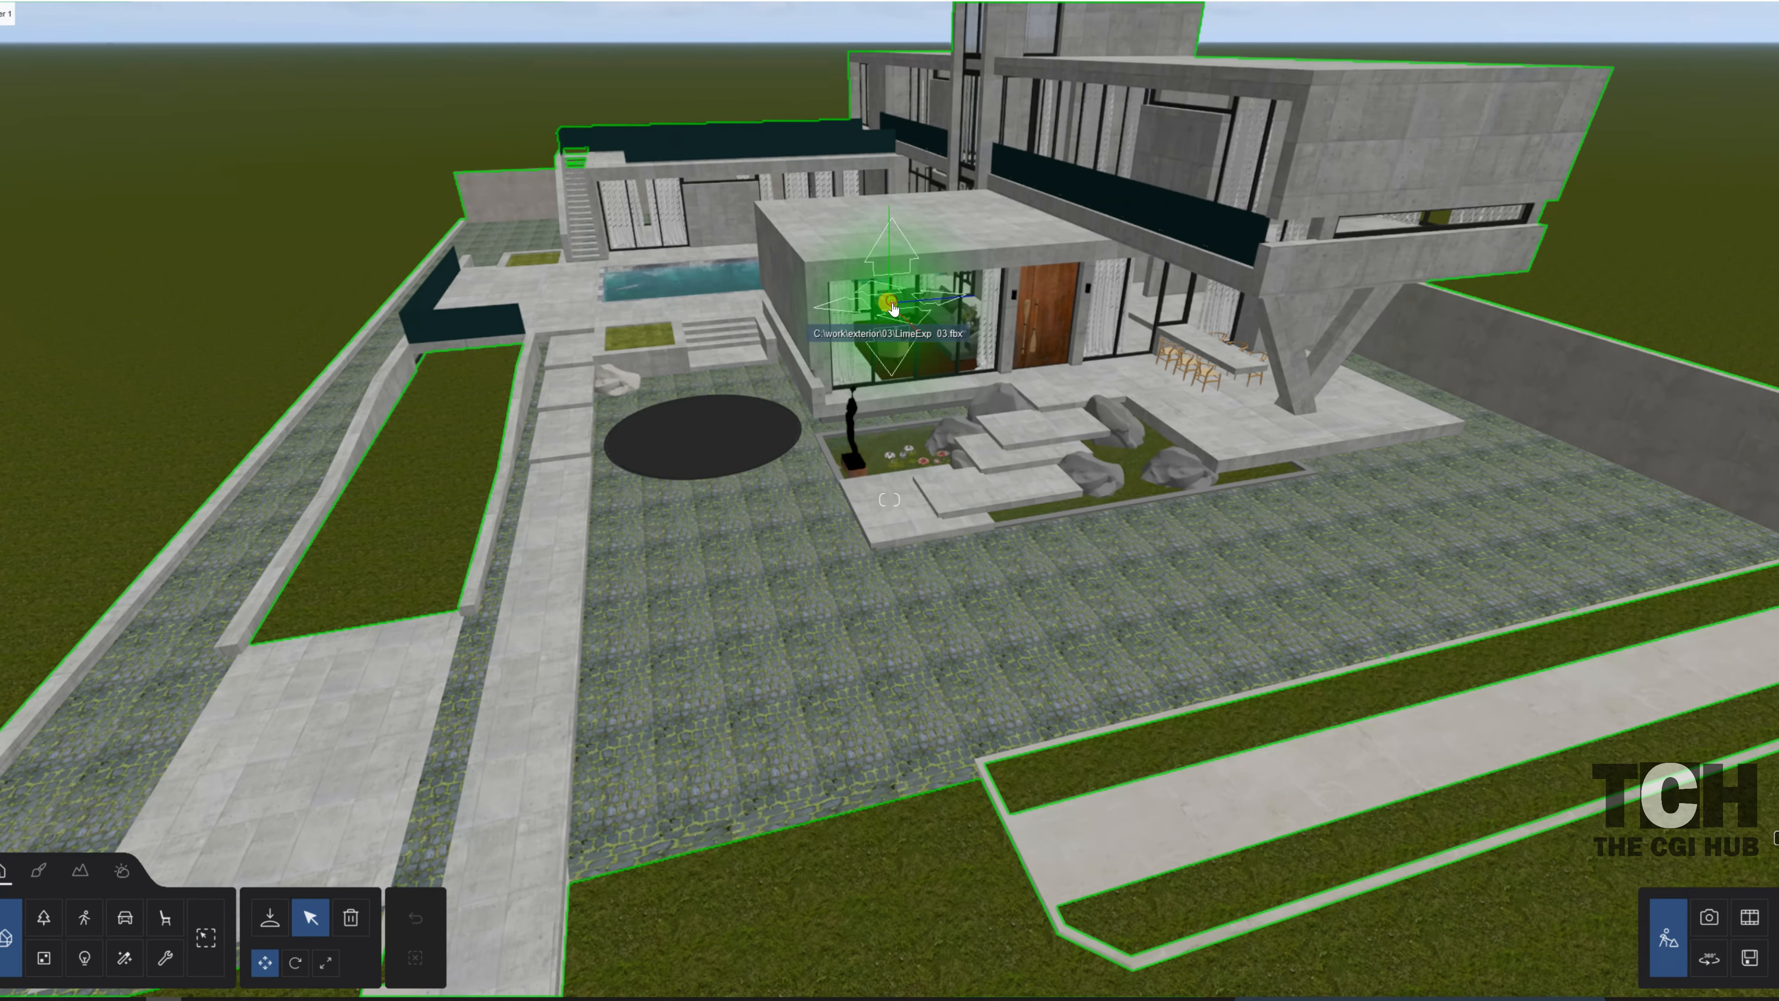
drag(928, 324, 881, 275)
click(947, 384)
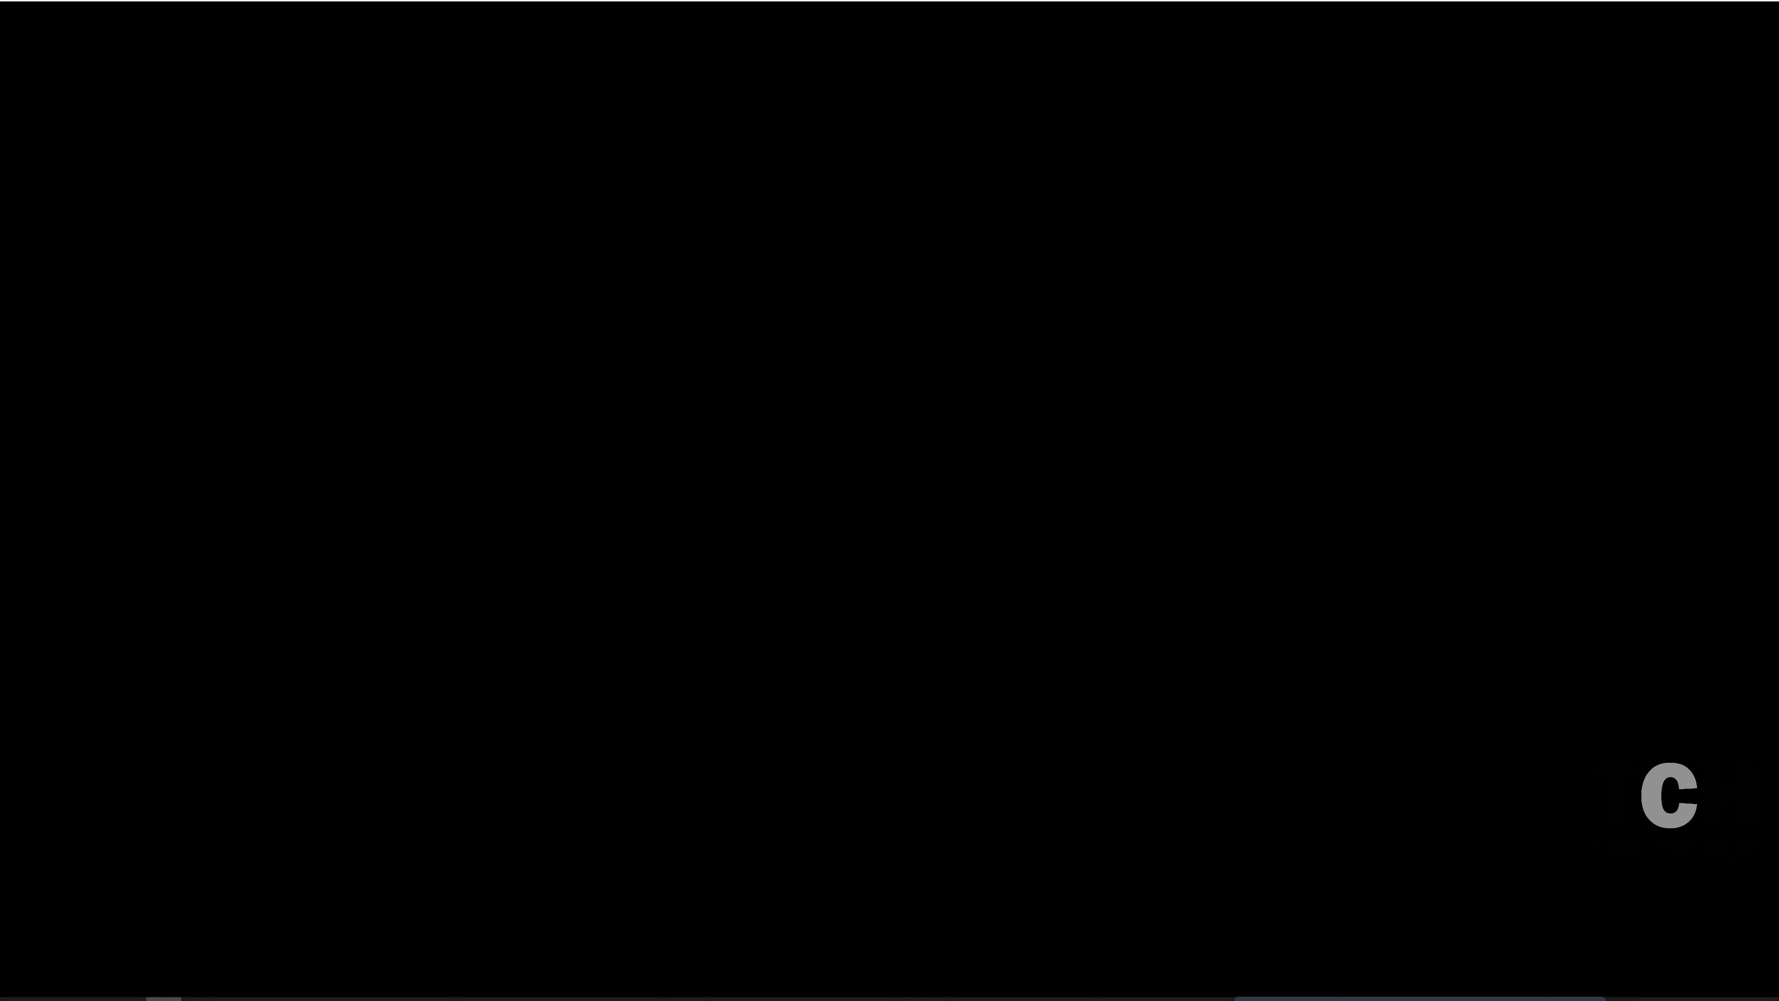
- Examine the raised house from the side driveway, the pool, the pond and entrance, up to the upper-floor balcony
key(a)
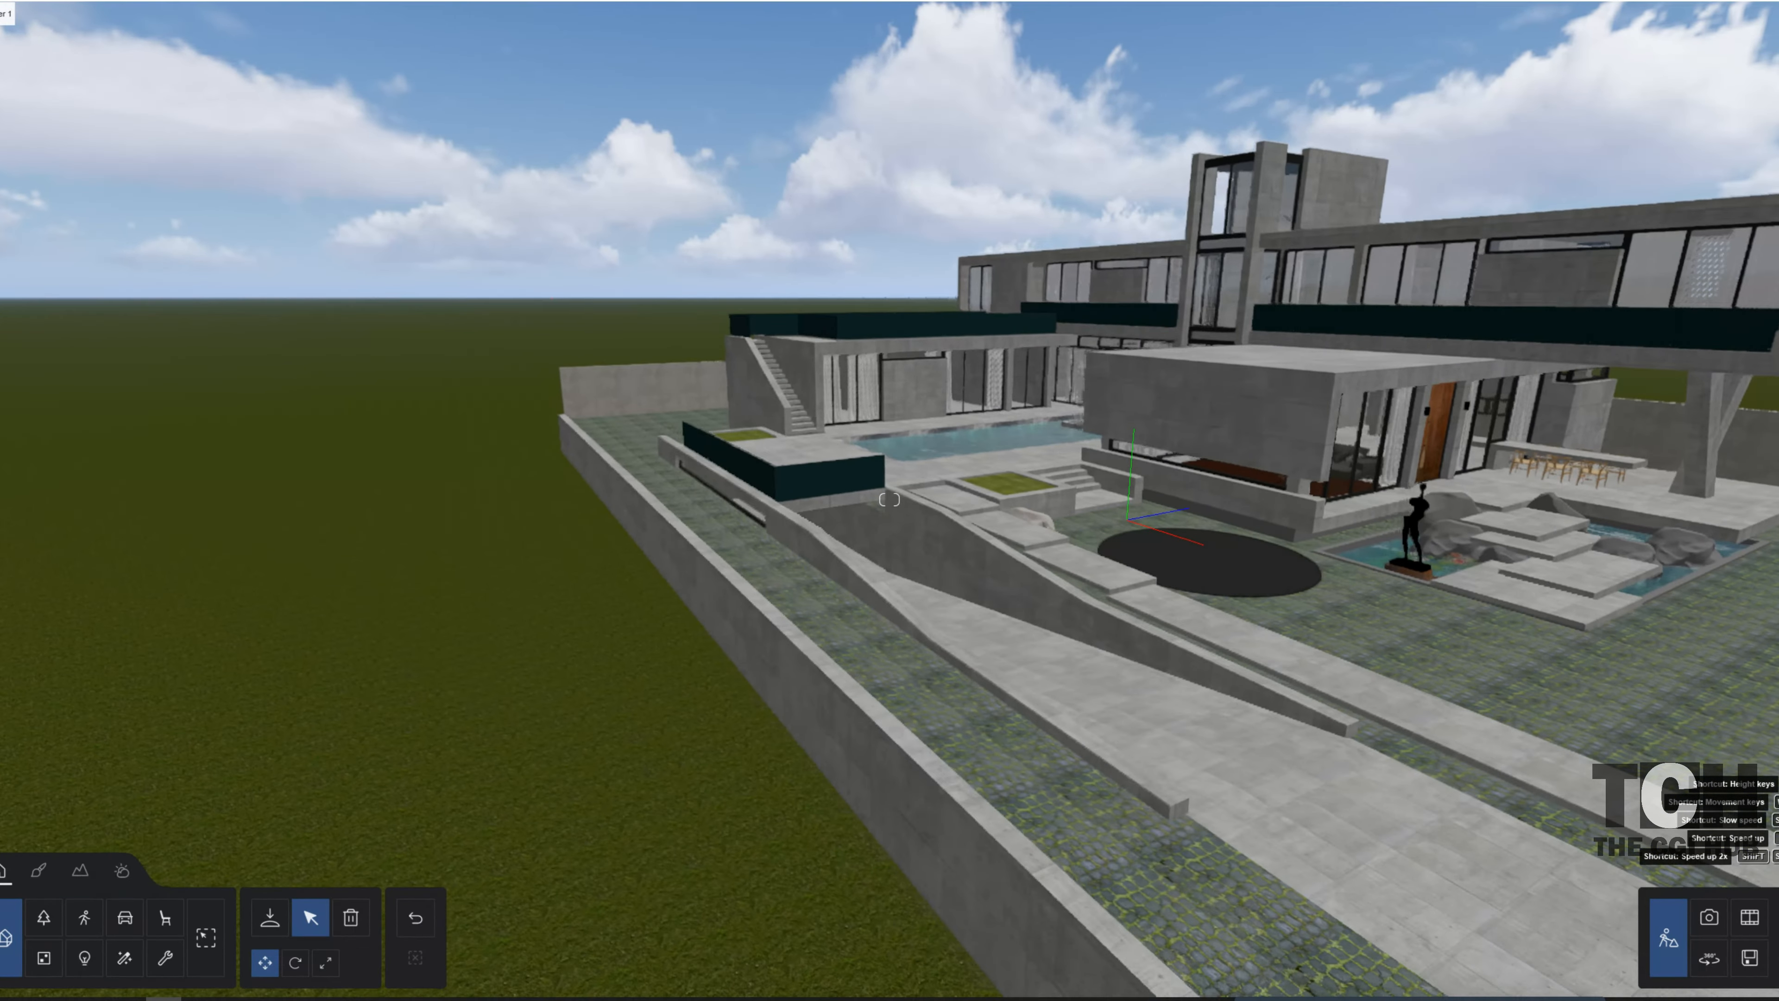
key(e)
key(a)
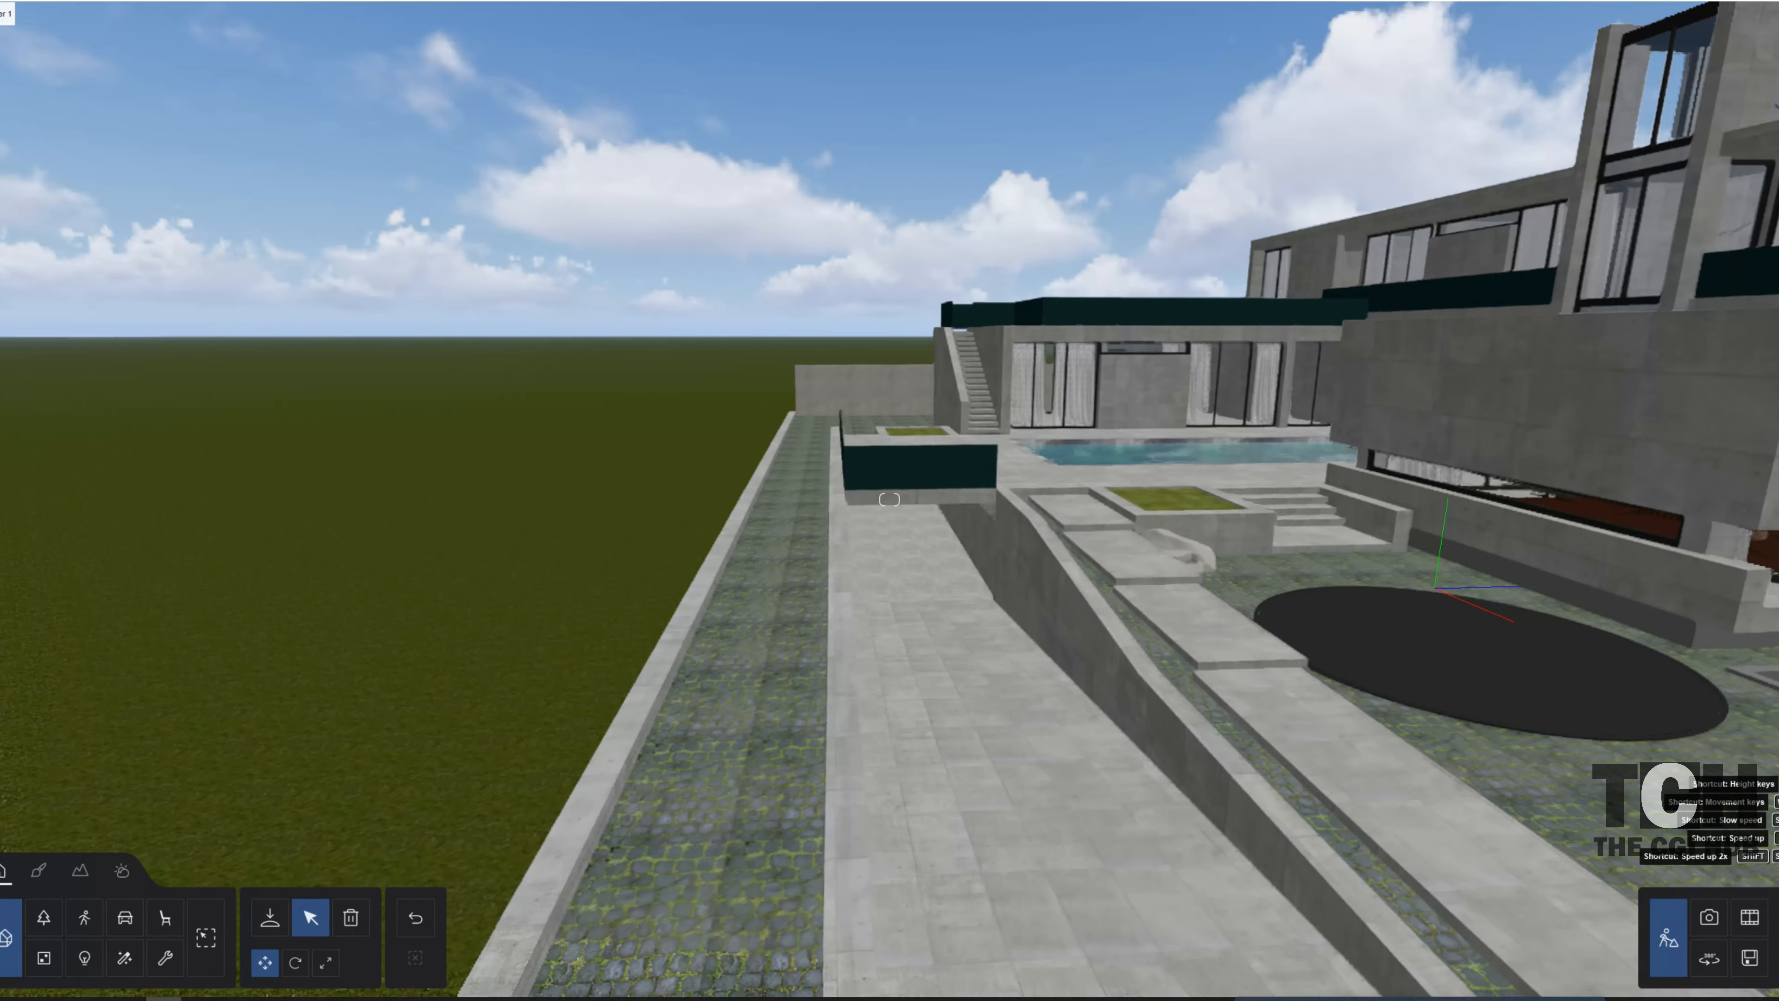
key(w)
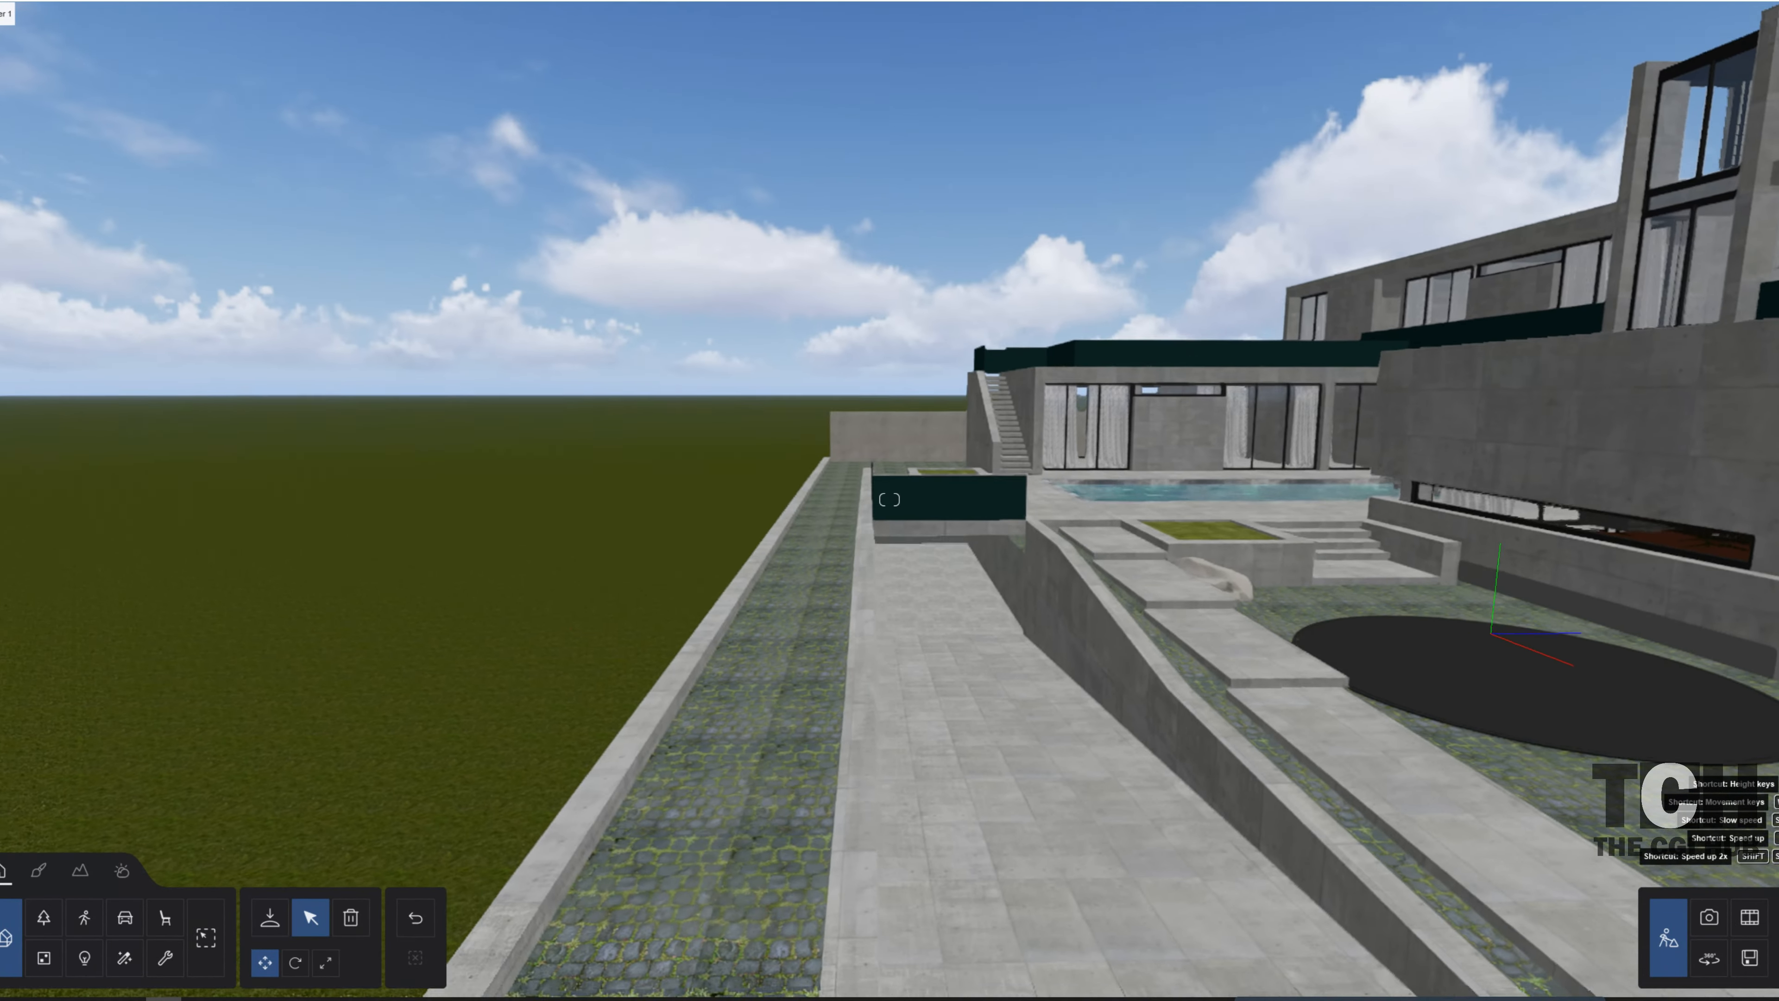
key(d)
key(q)
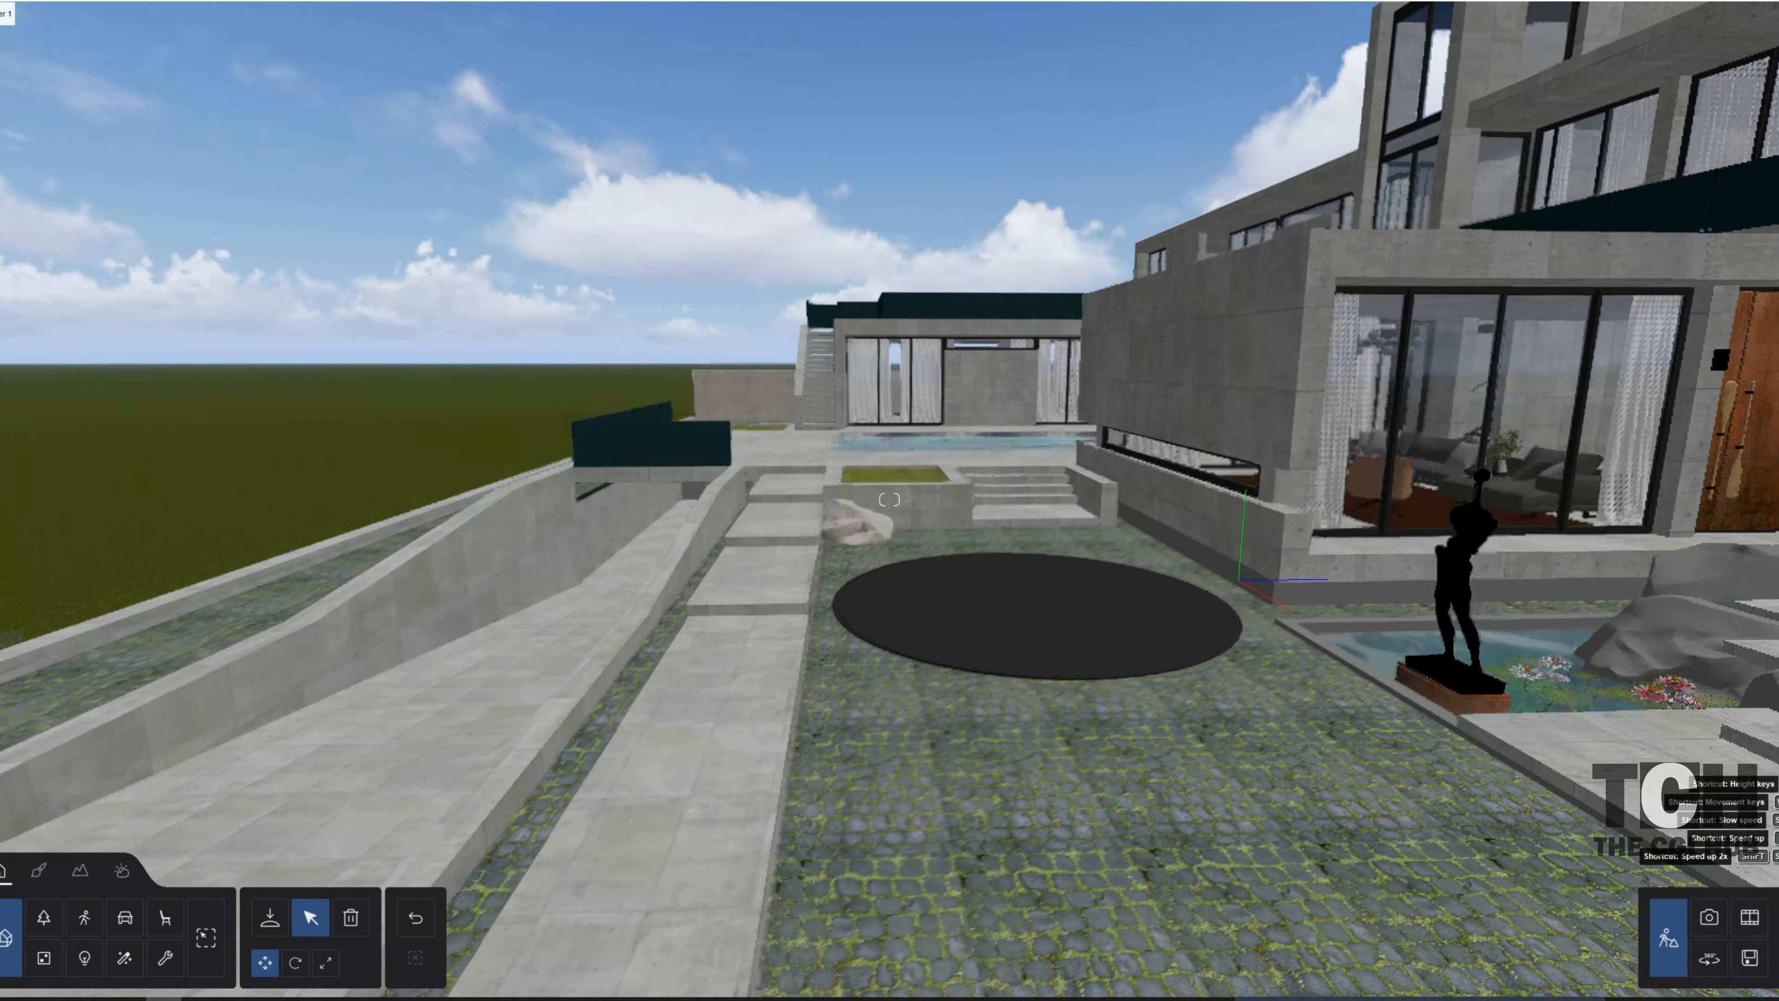
key(w)
key(d)
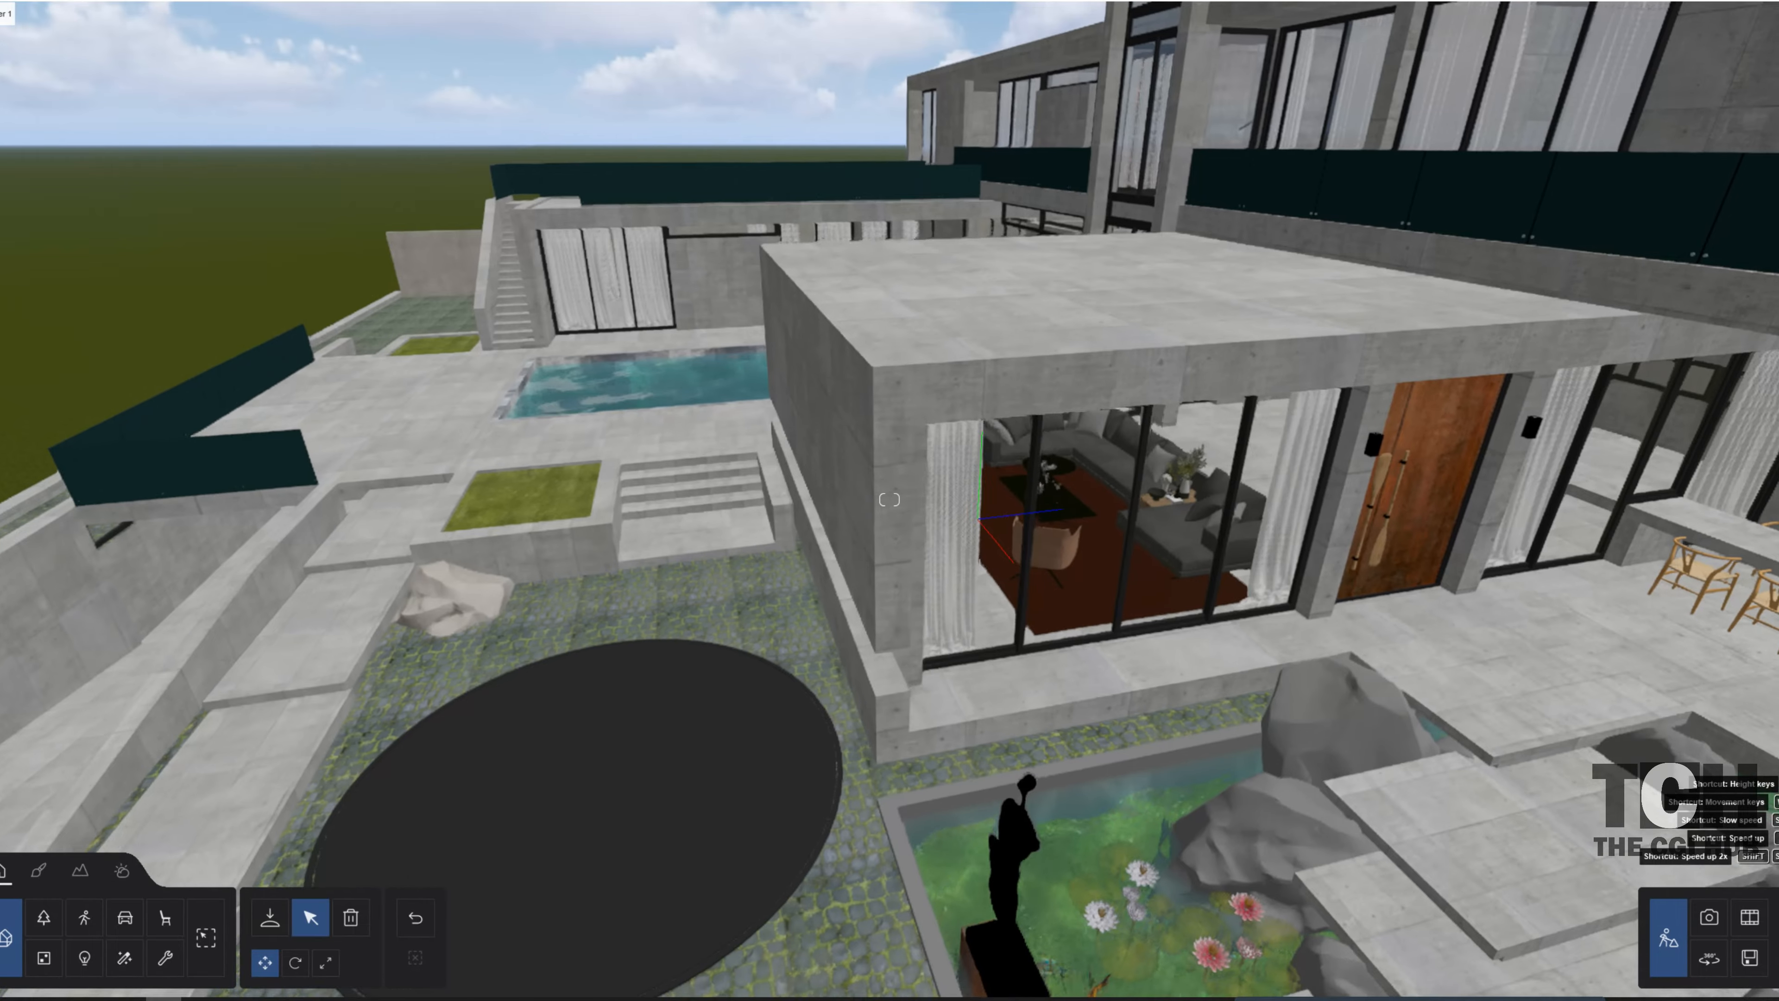
key(d)
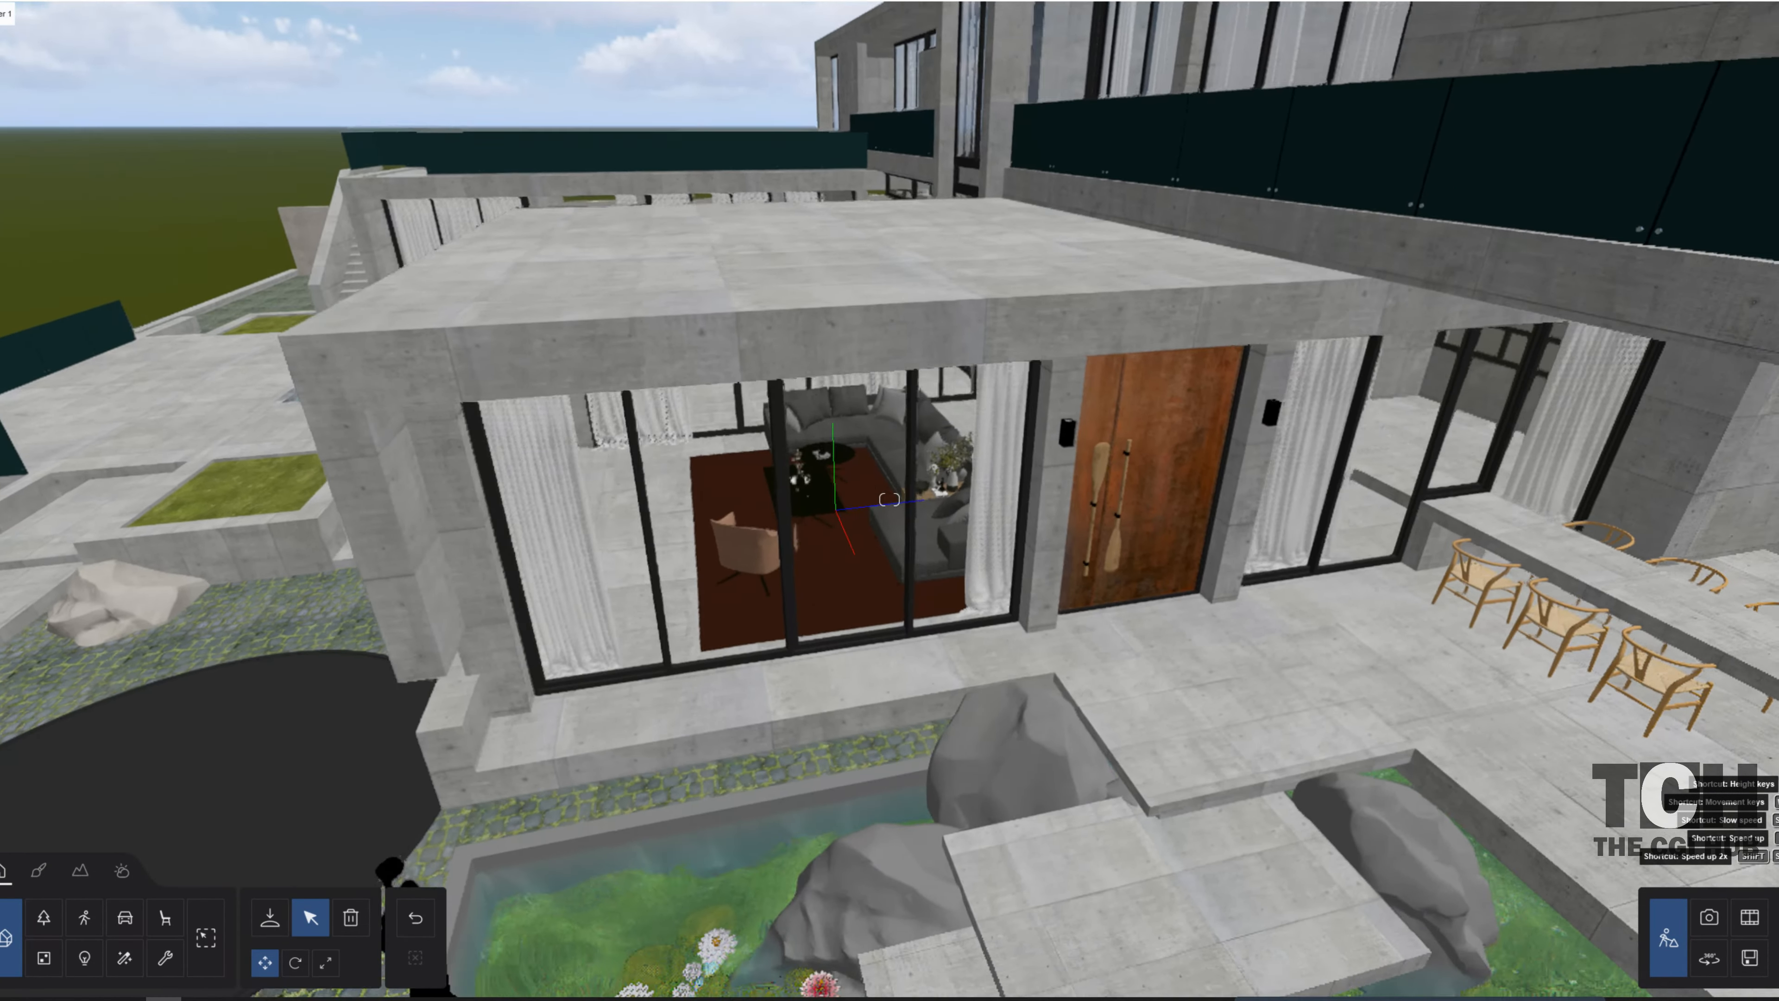
key(s)
key(s)
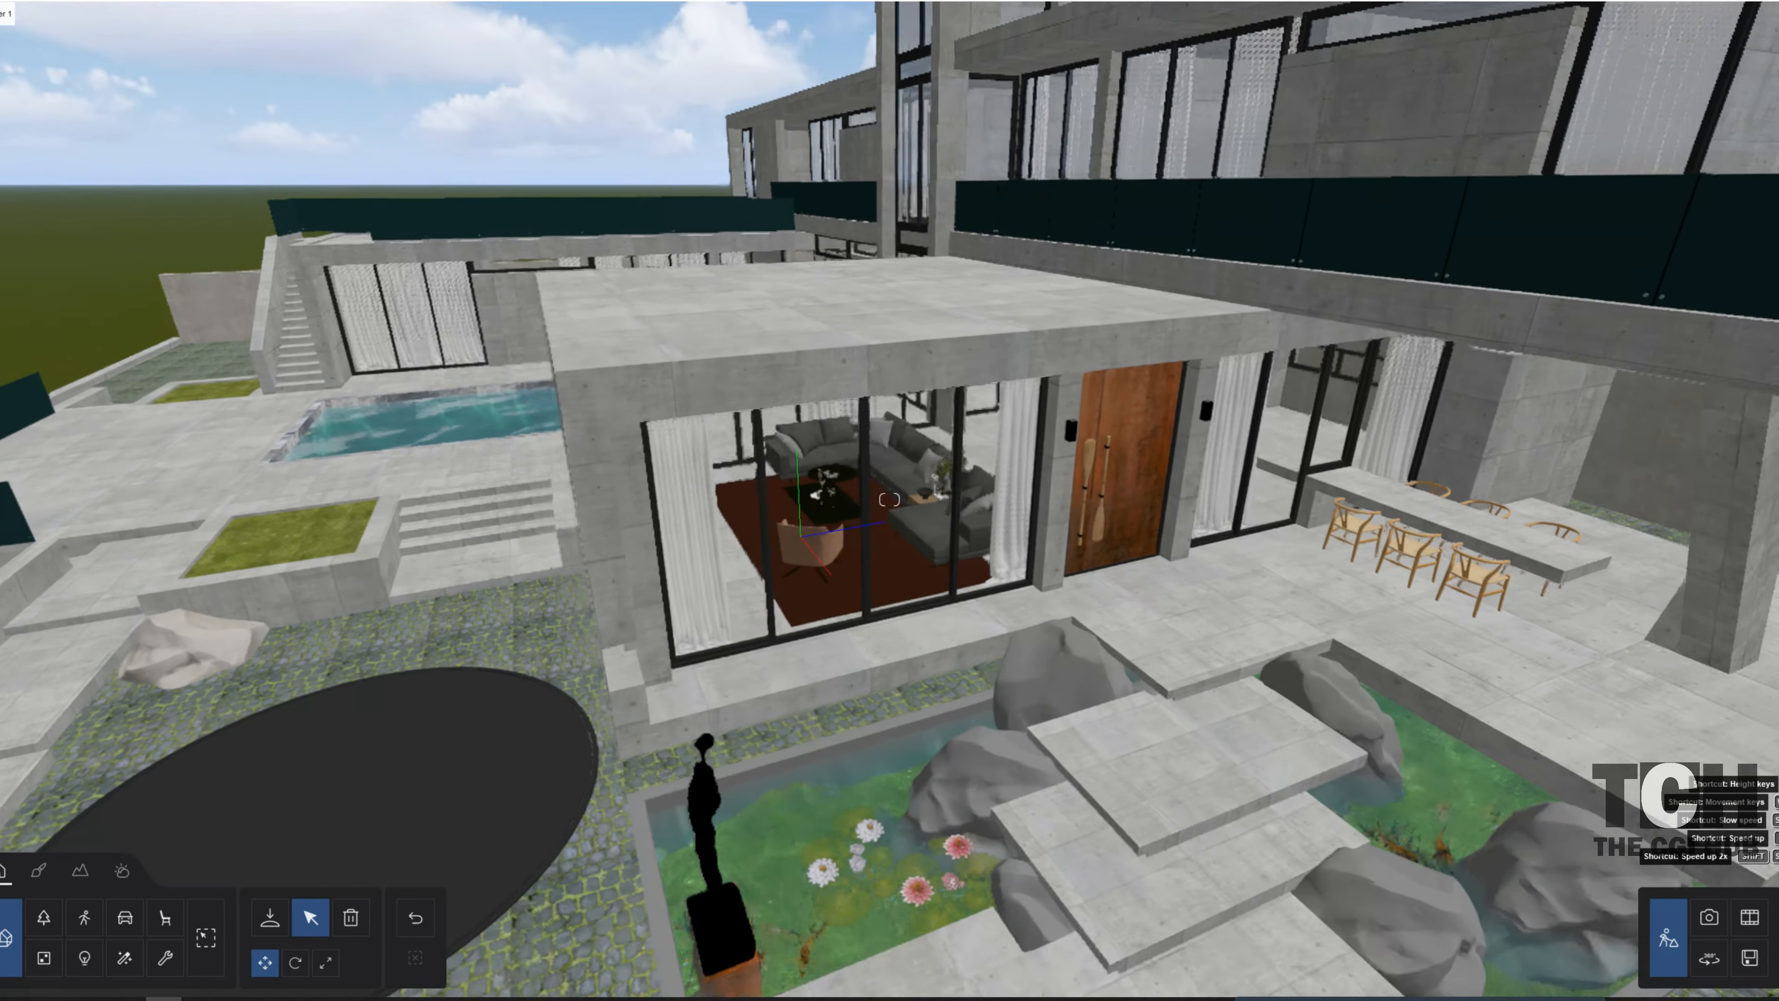
key(a)
right_drag(889, 499, 1026, 403)
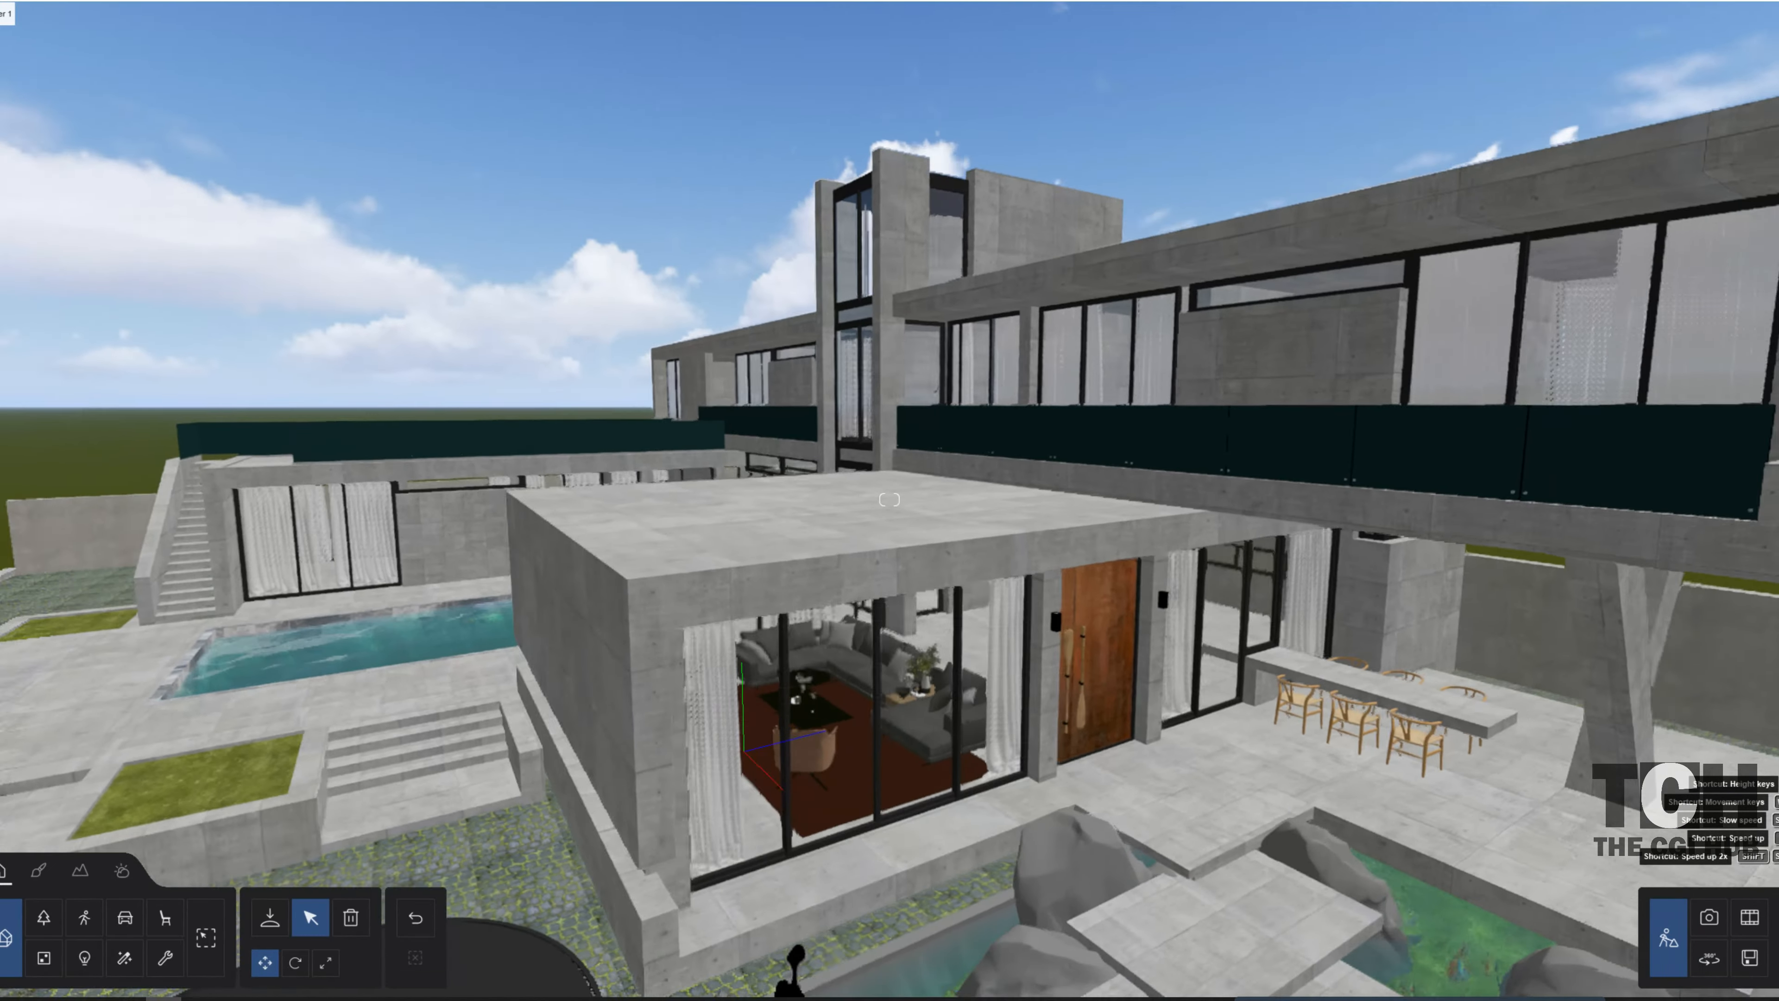
key(s)
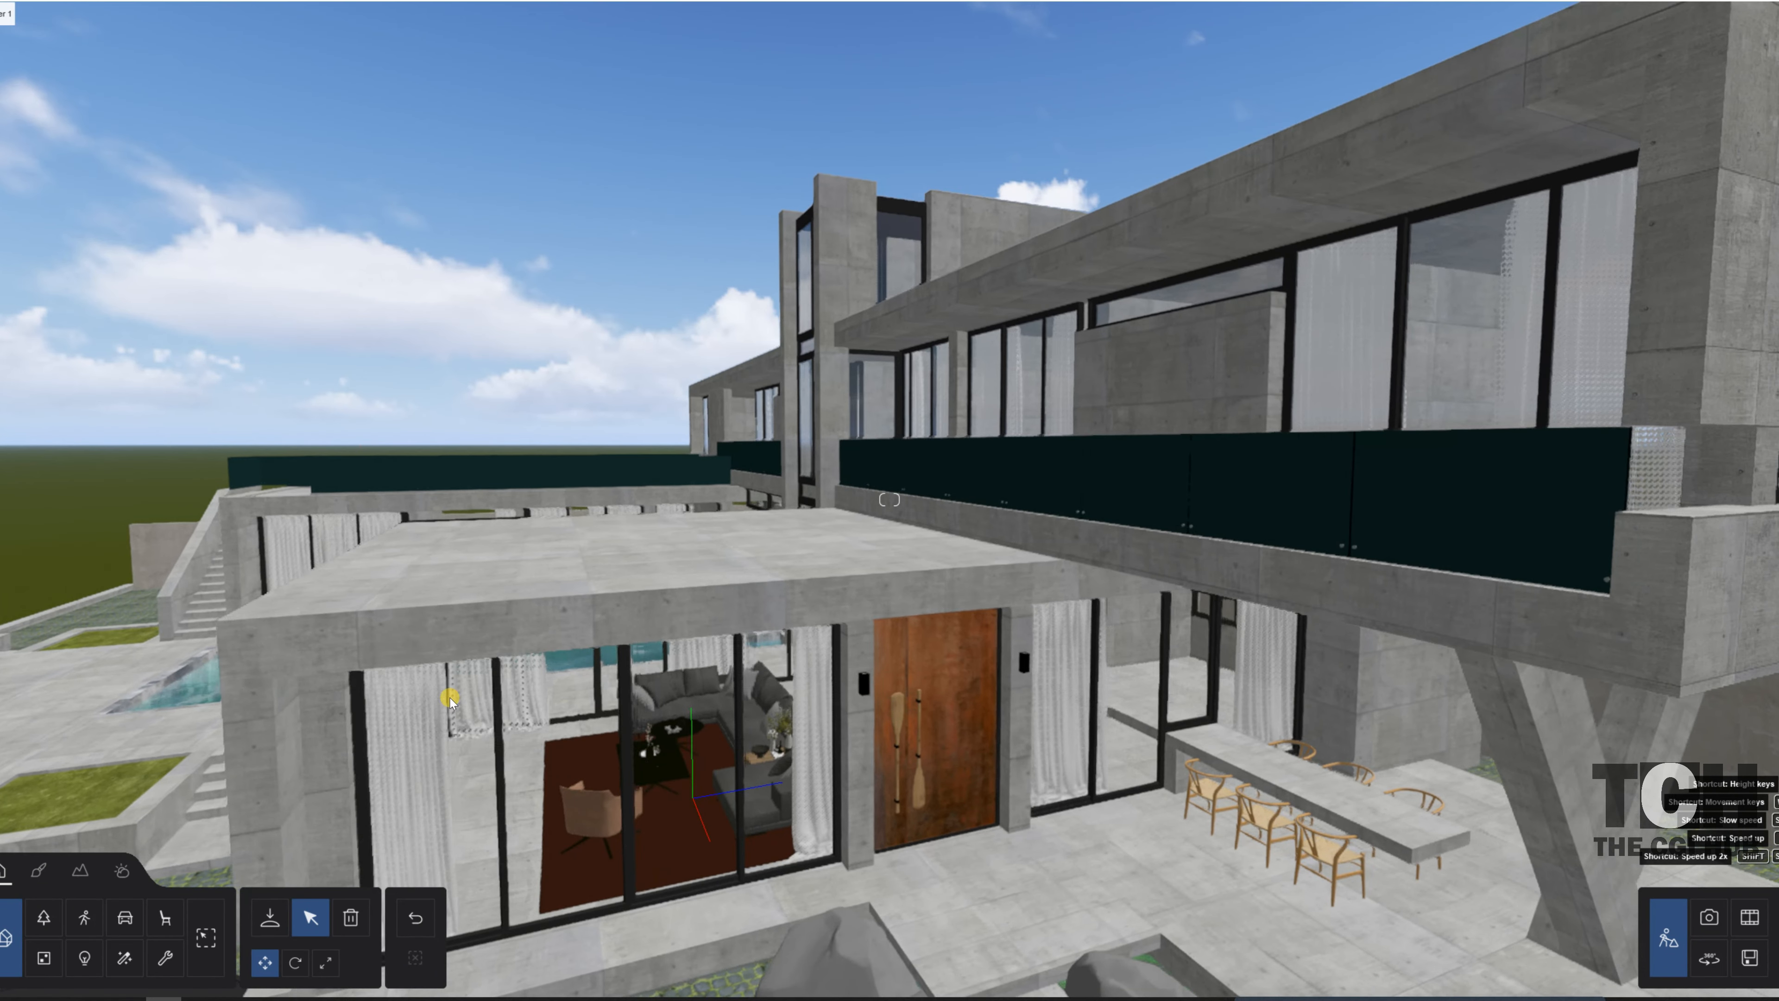
- Apply the Glass Panels 004 material from the Glass > Glass panels library to the dark green balcony railing panels
click(1217, 514)
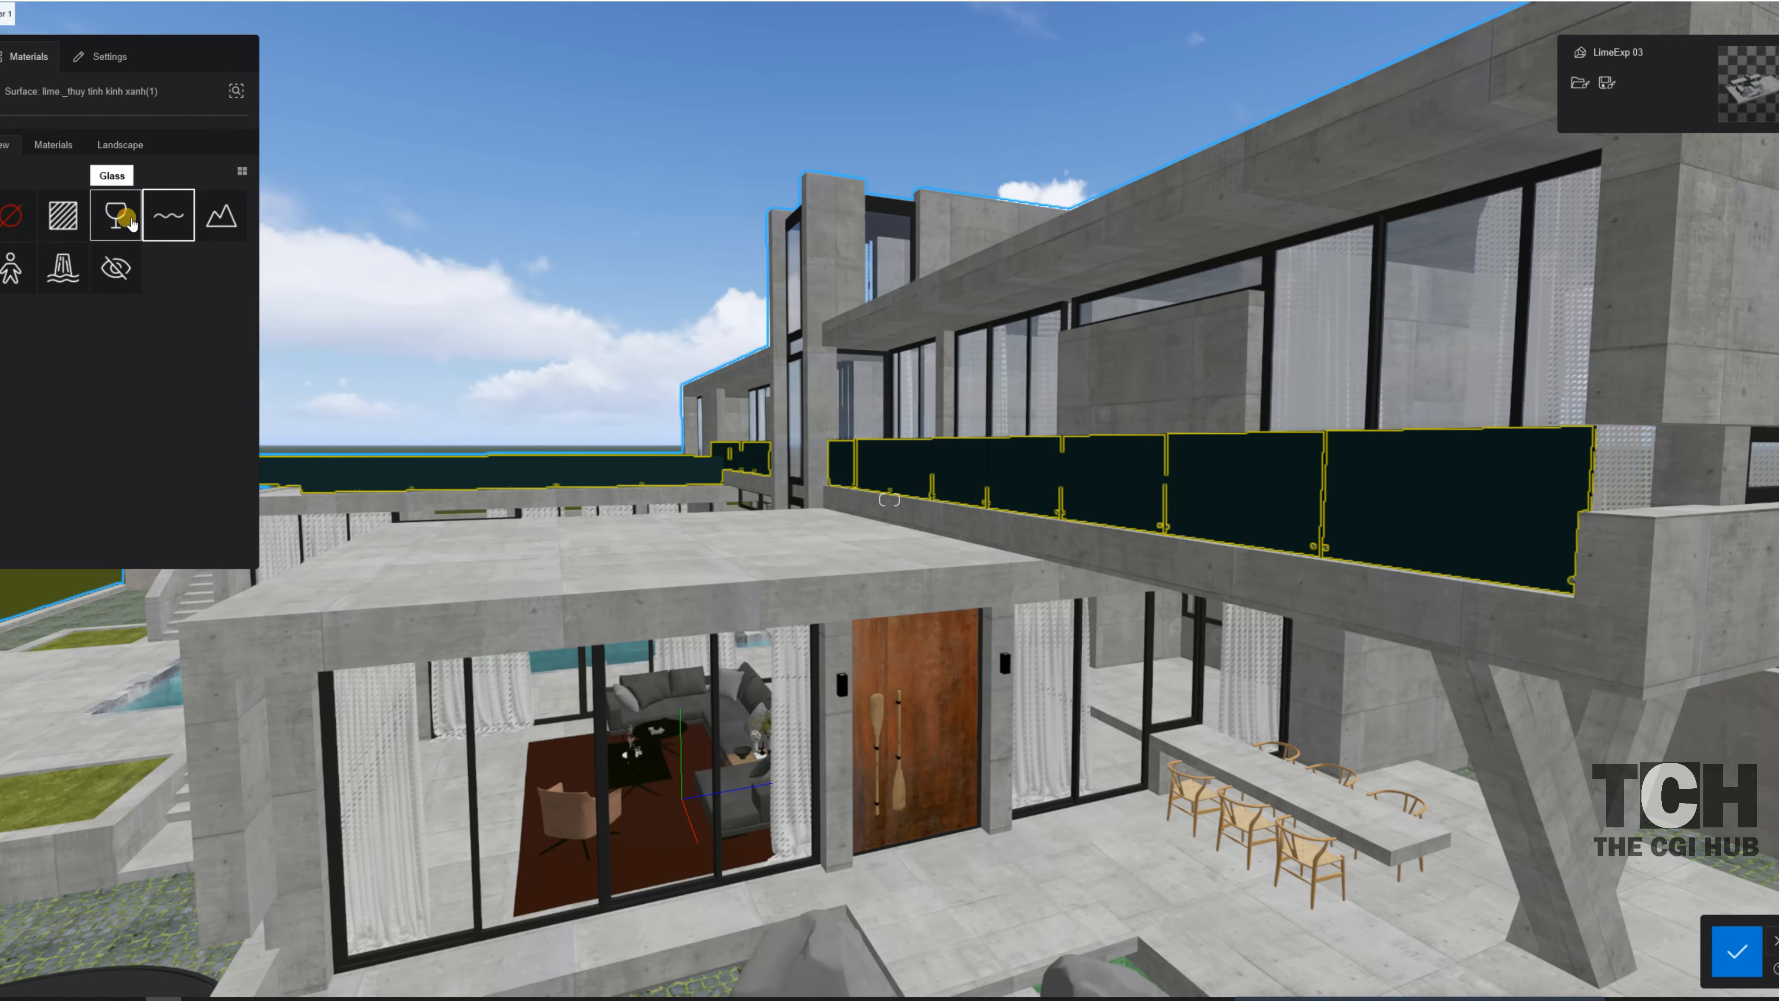
click(115, 216)
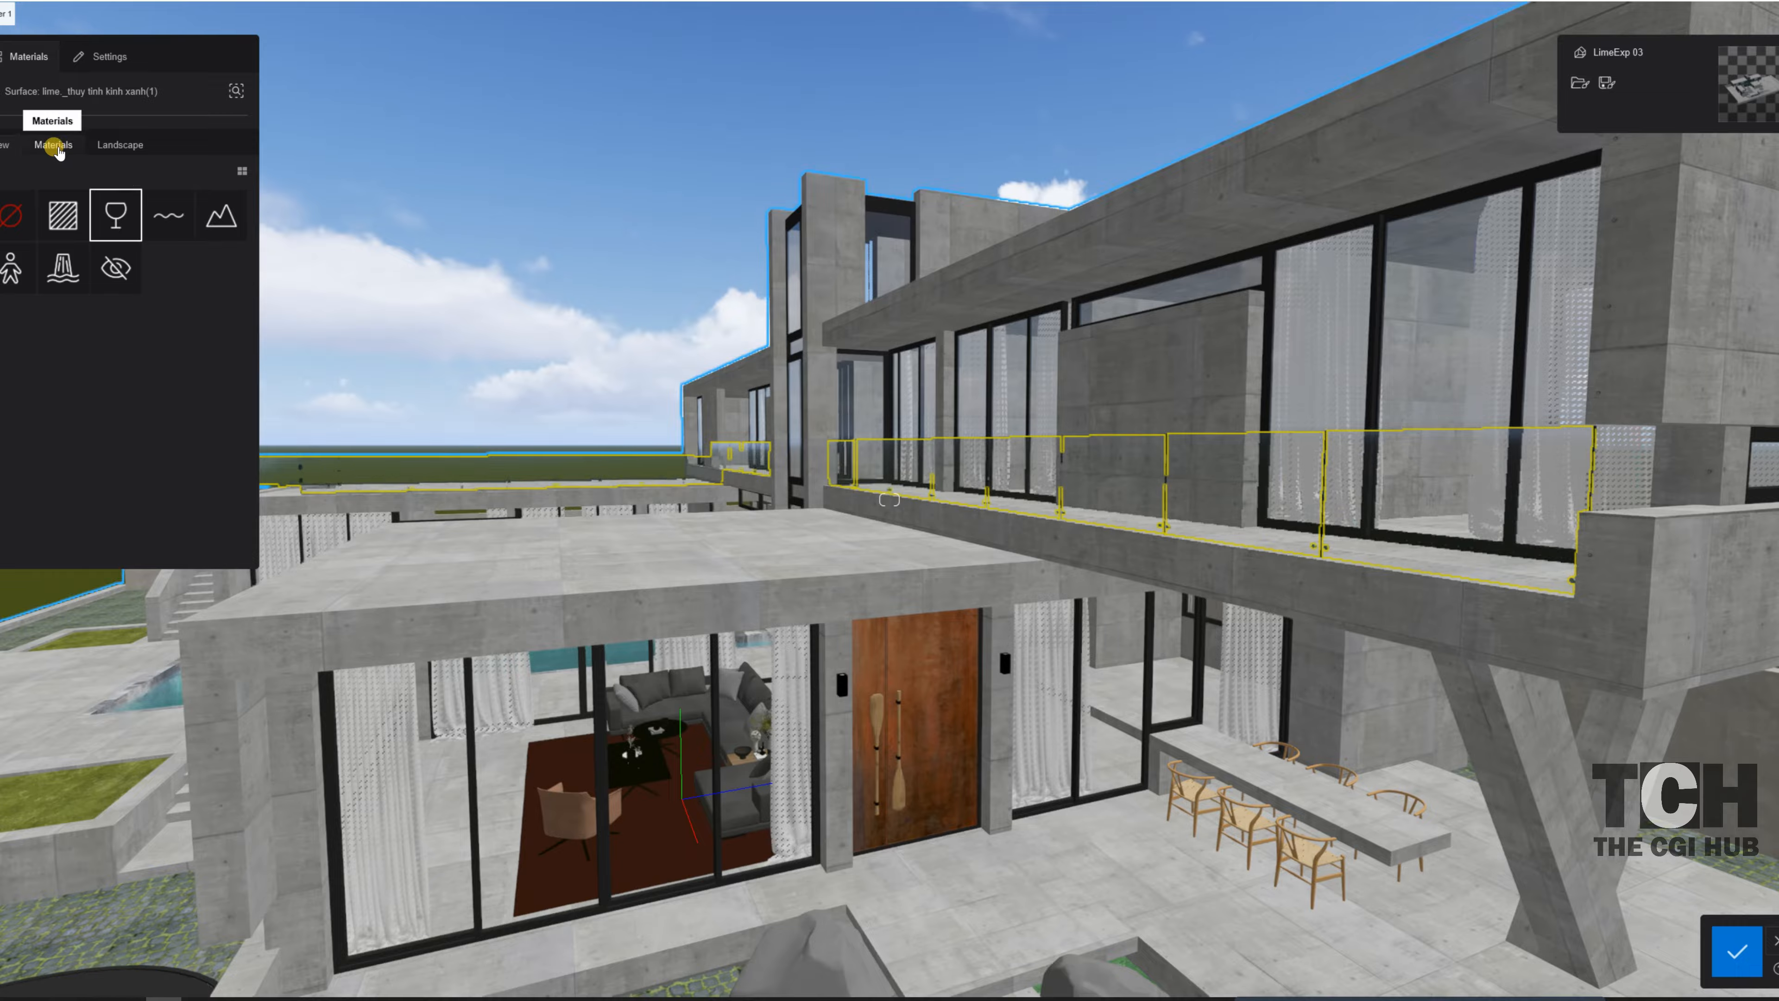
click(53, 148)
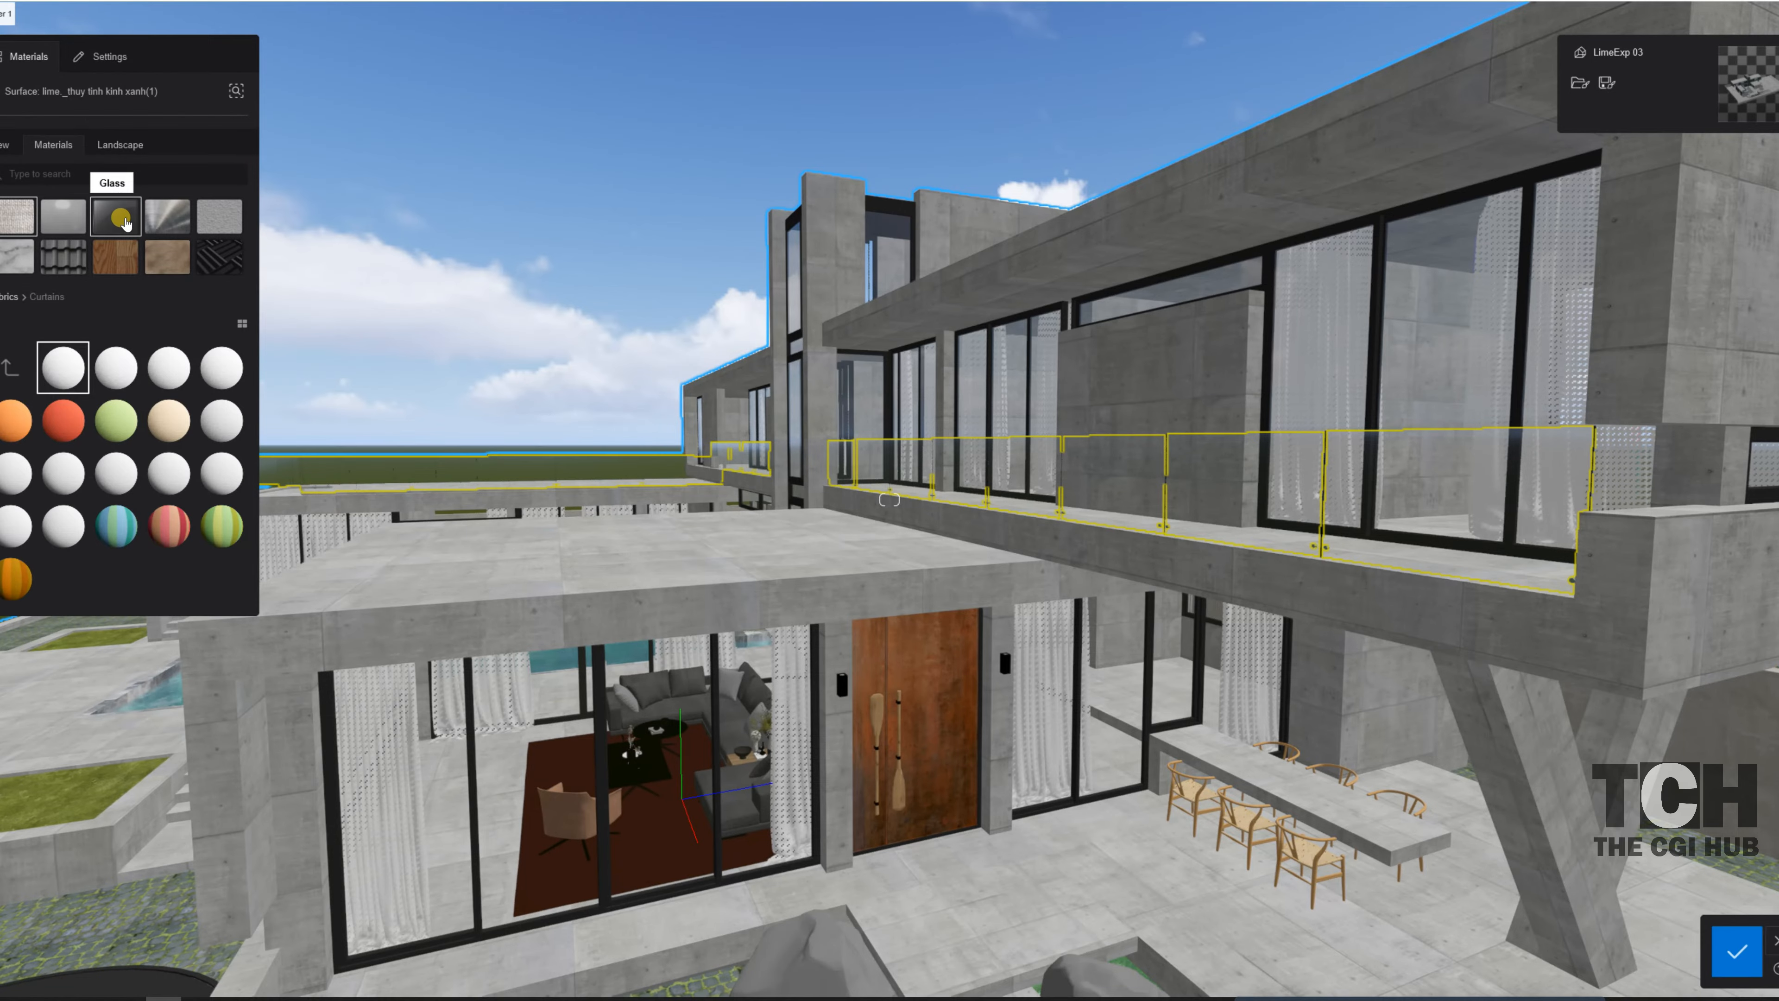
click(124, 223)
click(117, 372)
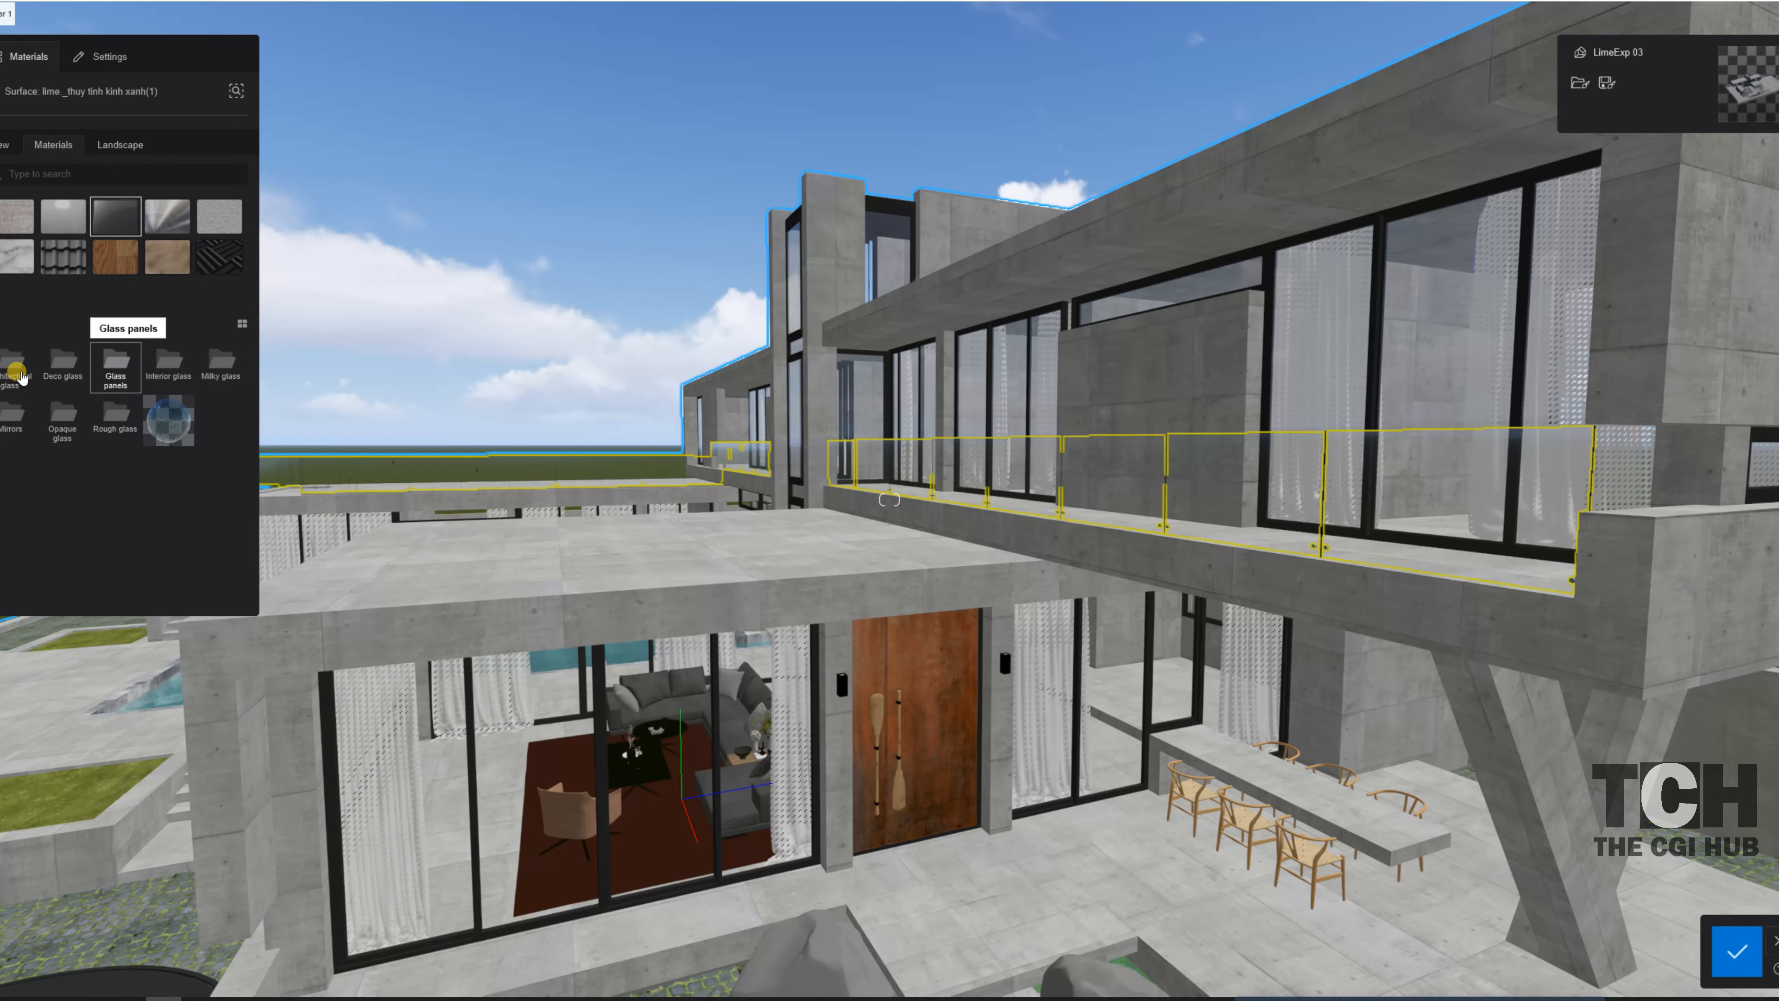
double_click(17, 373)
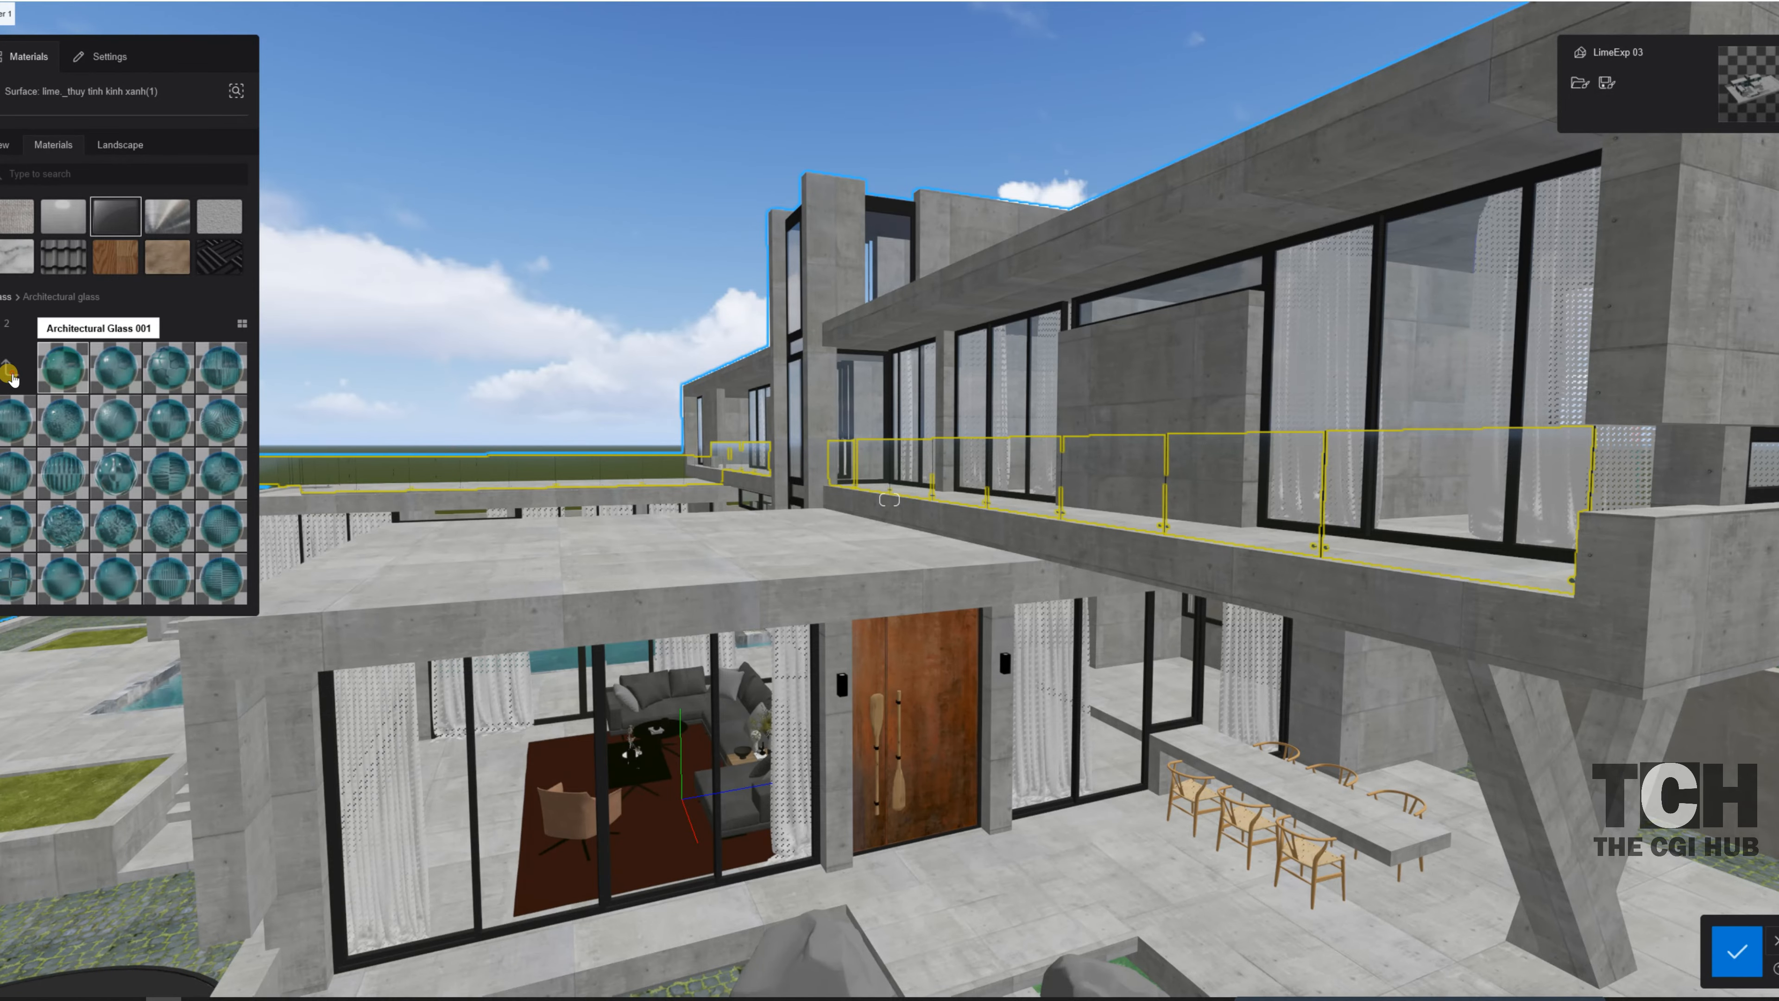
click(10, 373)
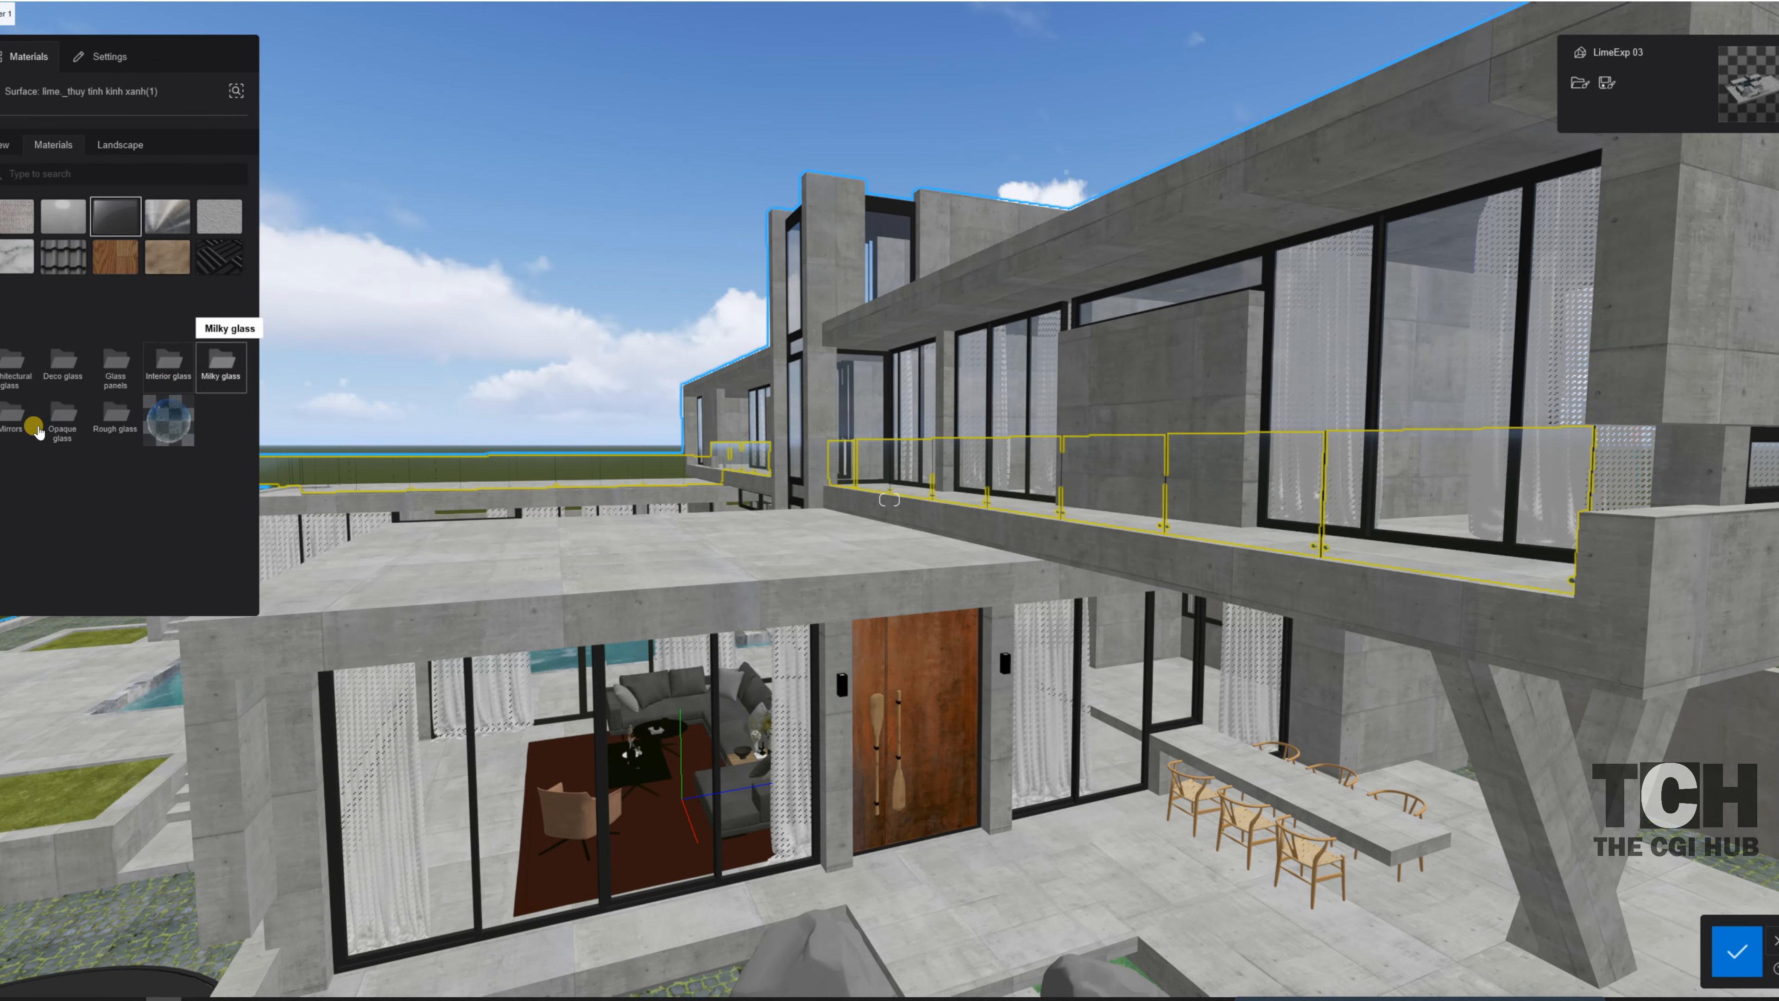
double_click(67, 378)
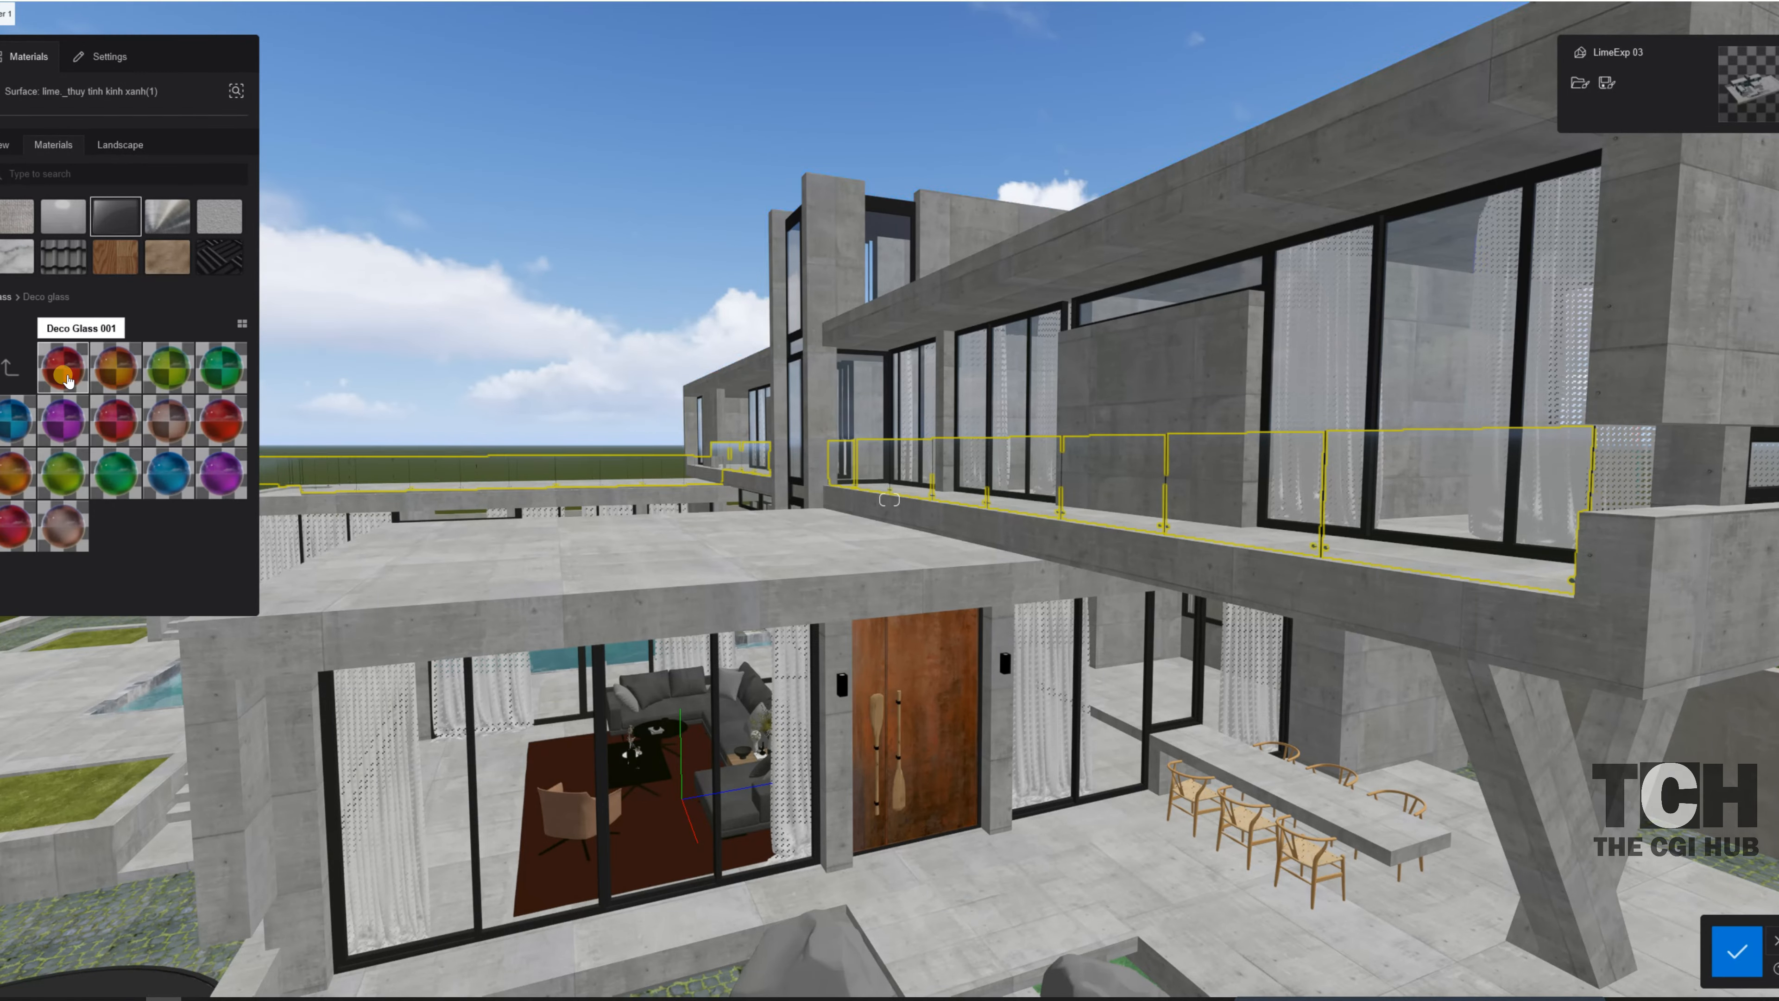
click(24, 368)
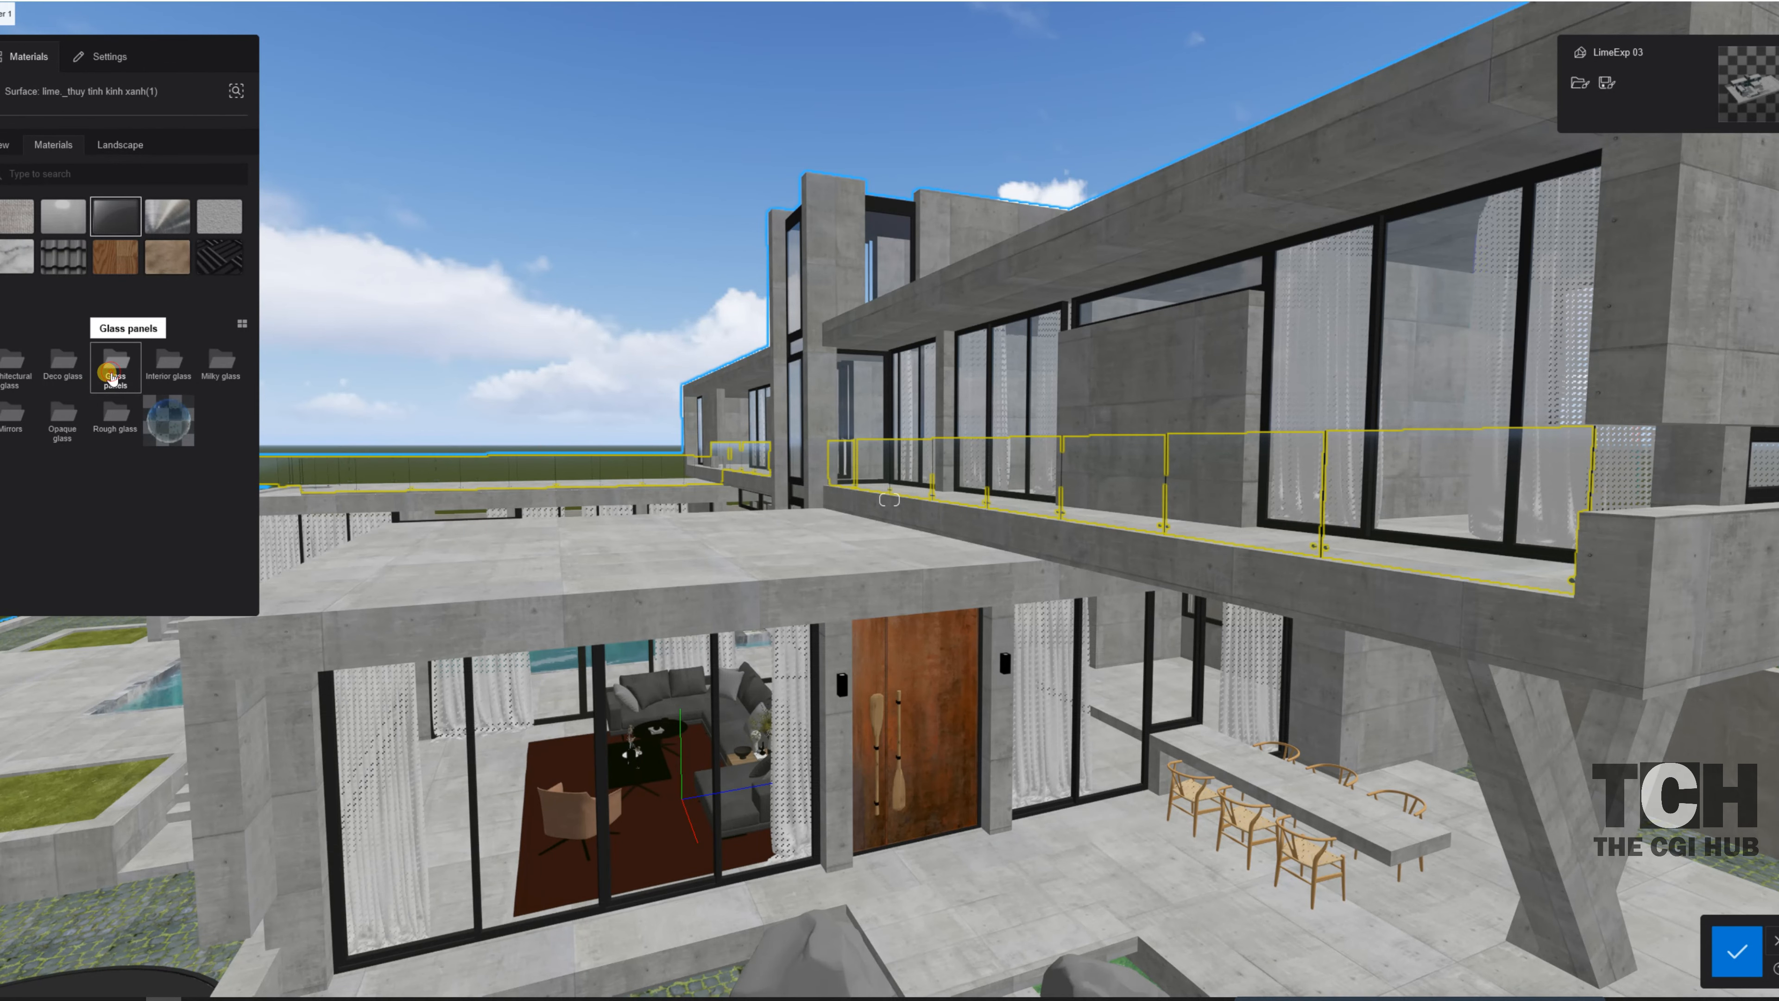
double_click(112, 377)
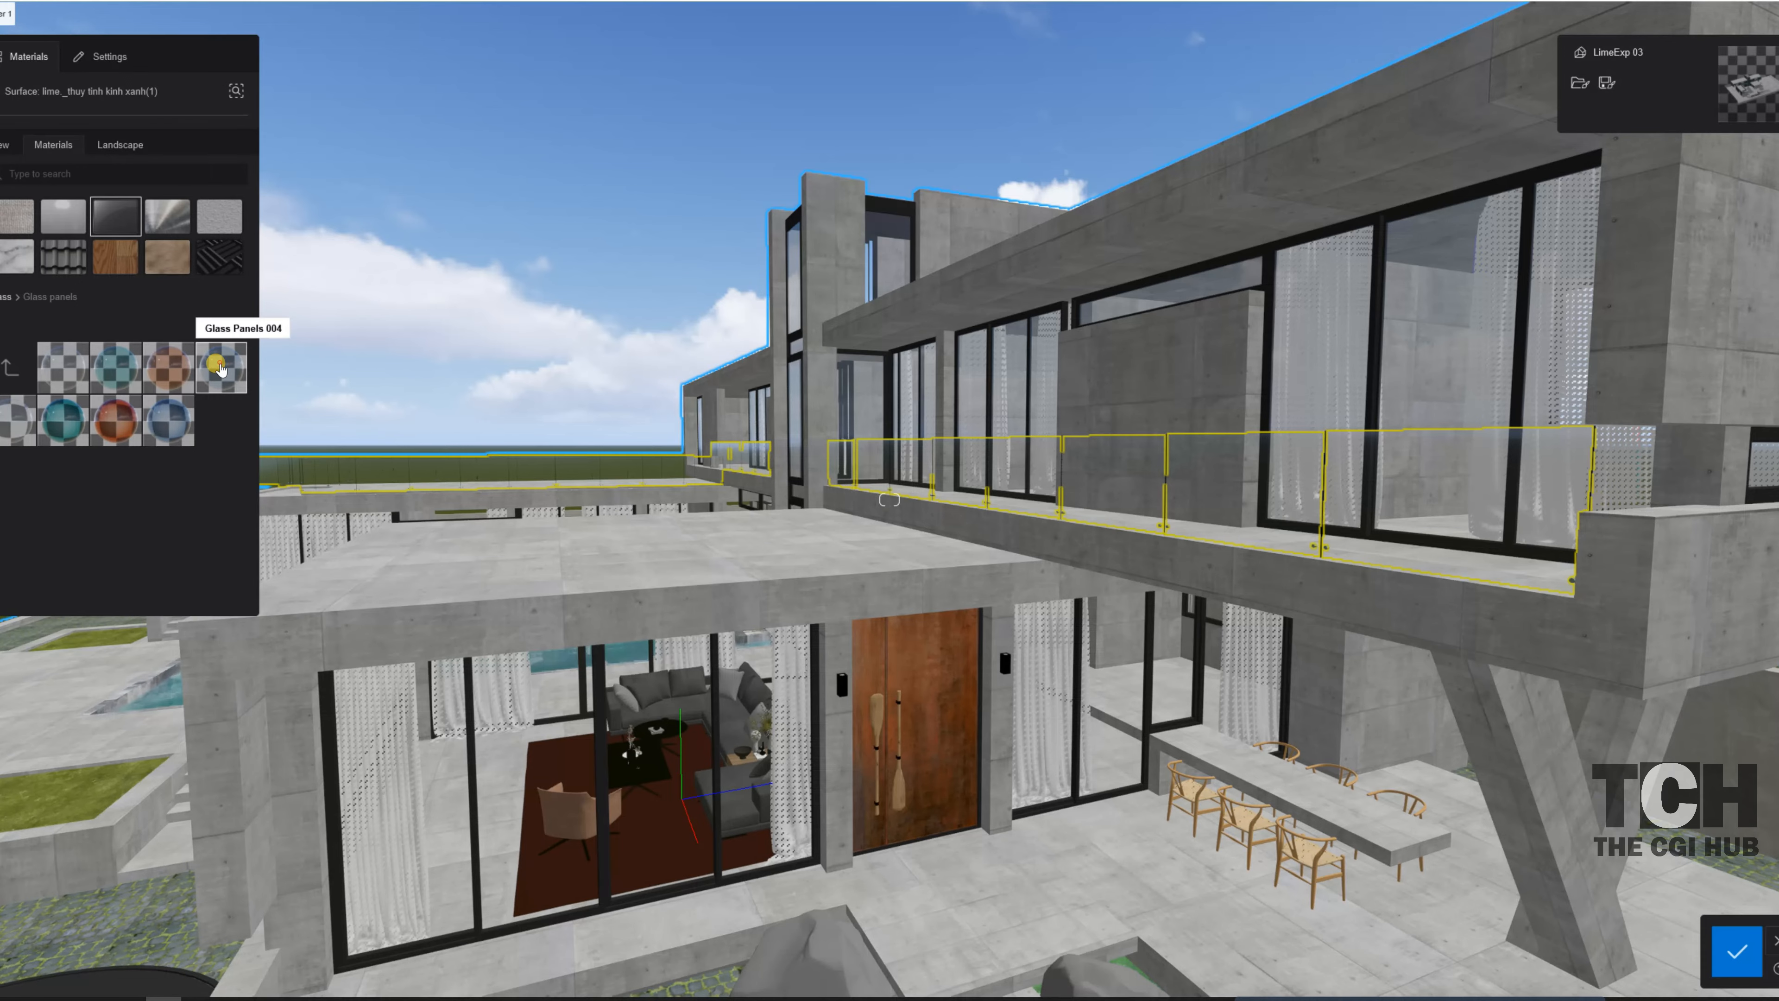
click(234, 379)
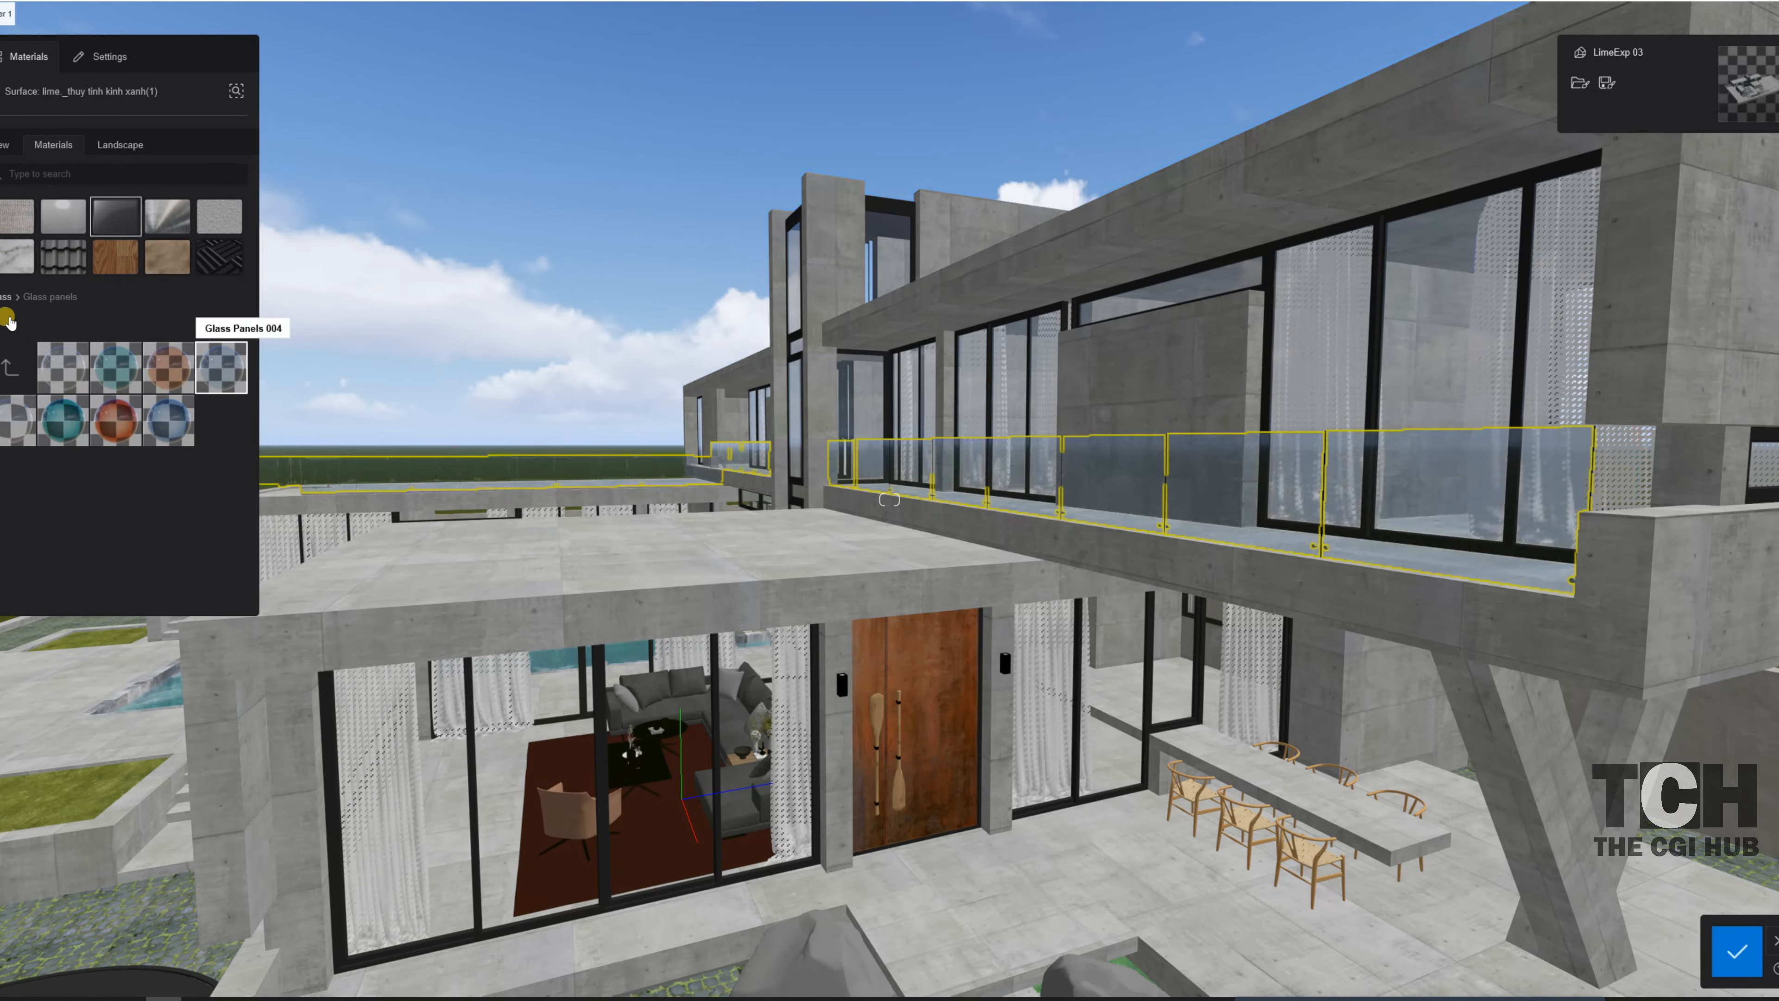
- Select the front yard's mossy cobblestone paving for material editing and check the Landscape material library for it
key(w)
right_drag(1287, 601, 981, 536)
key(s)
key(a)
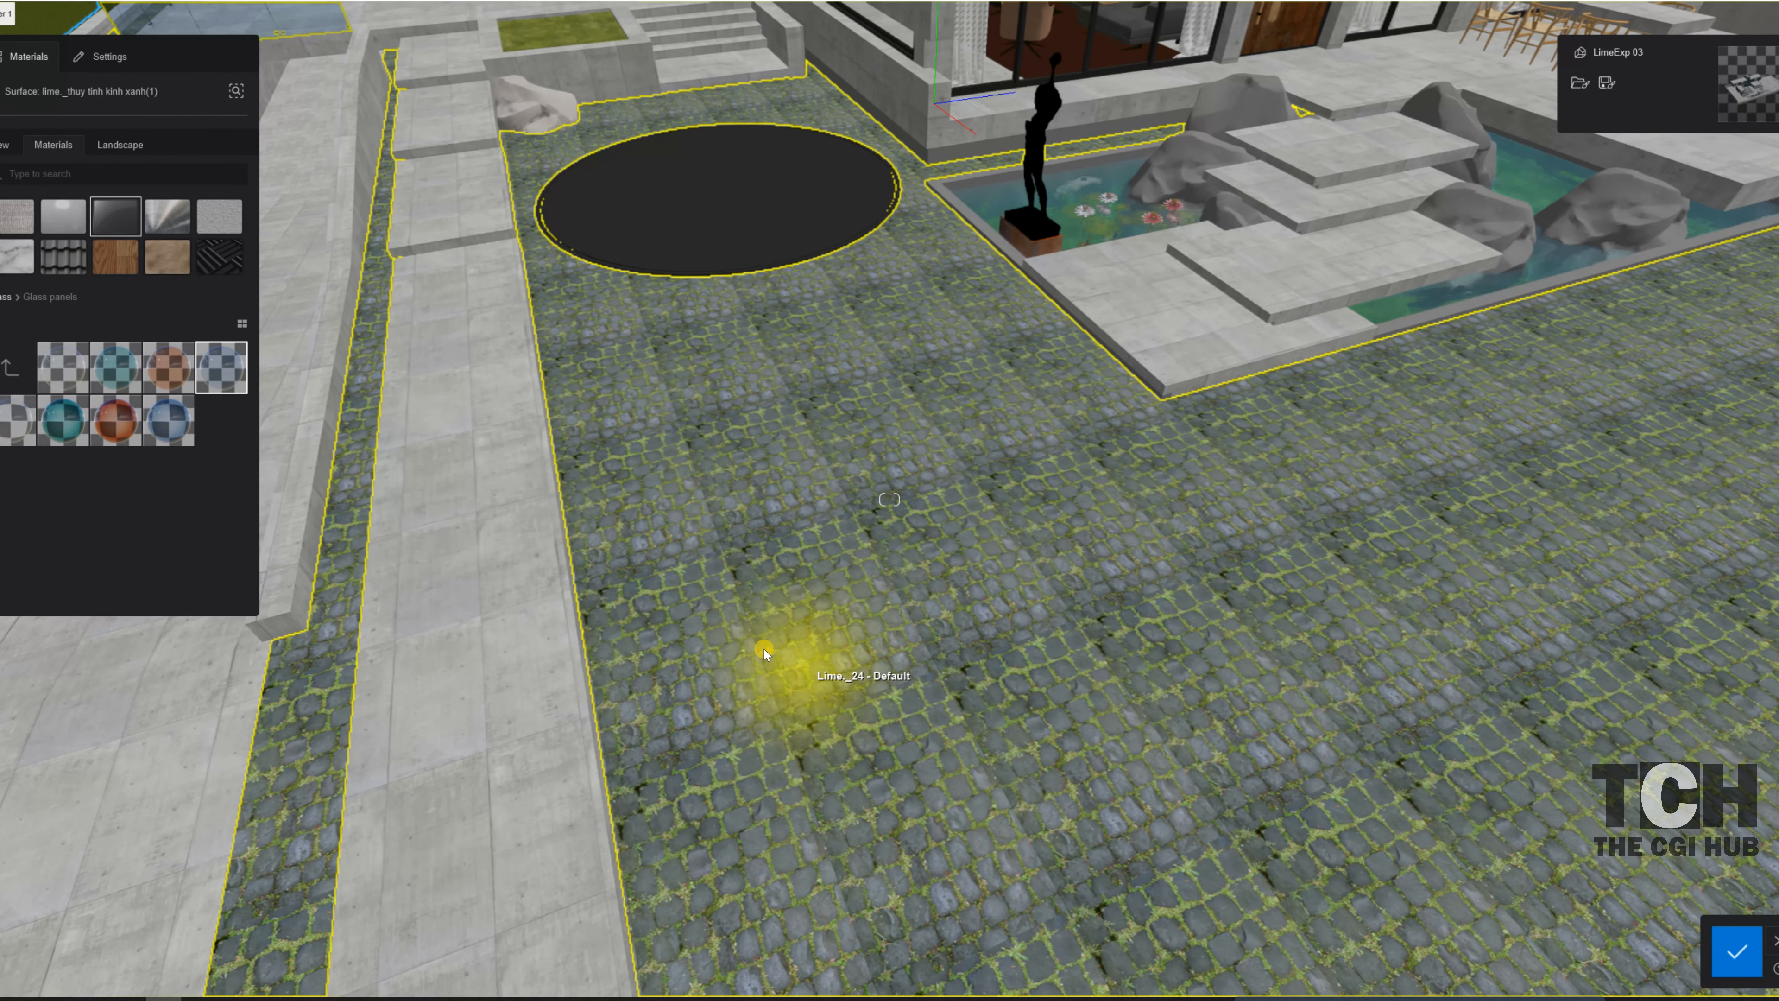
click(764, 649)
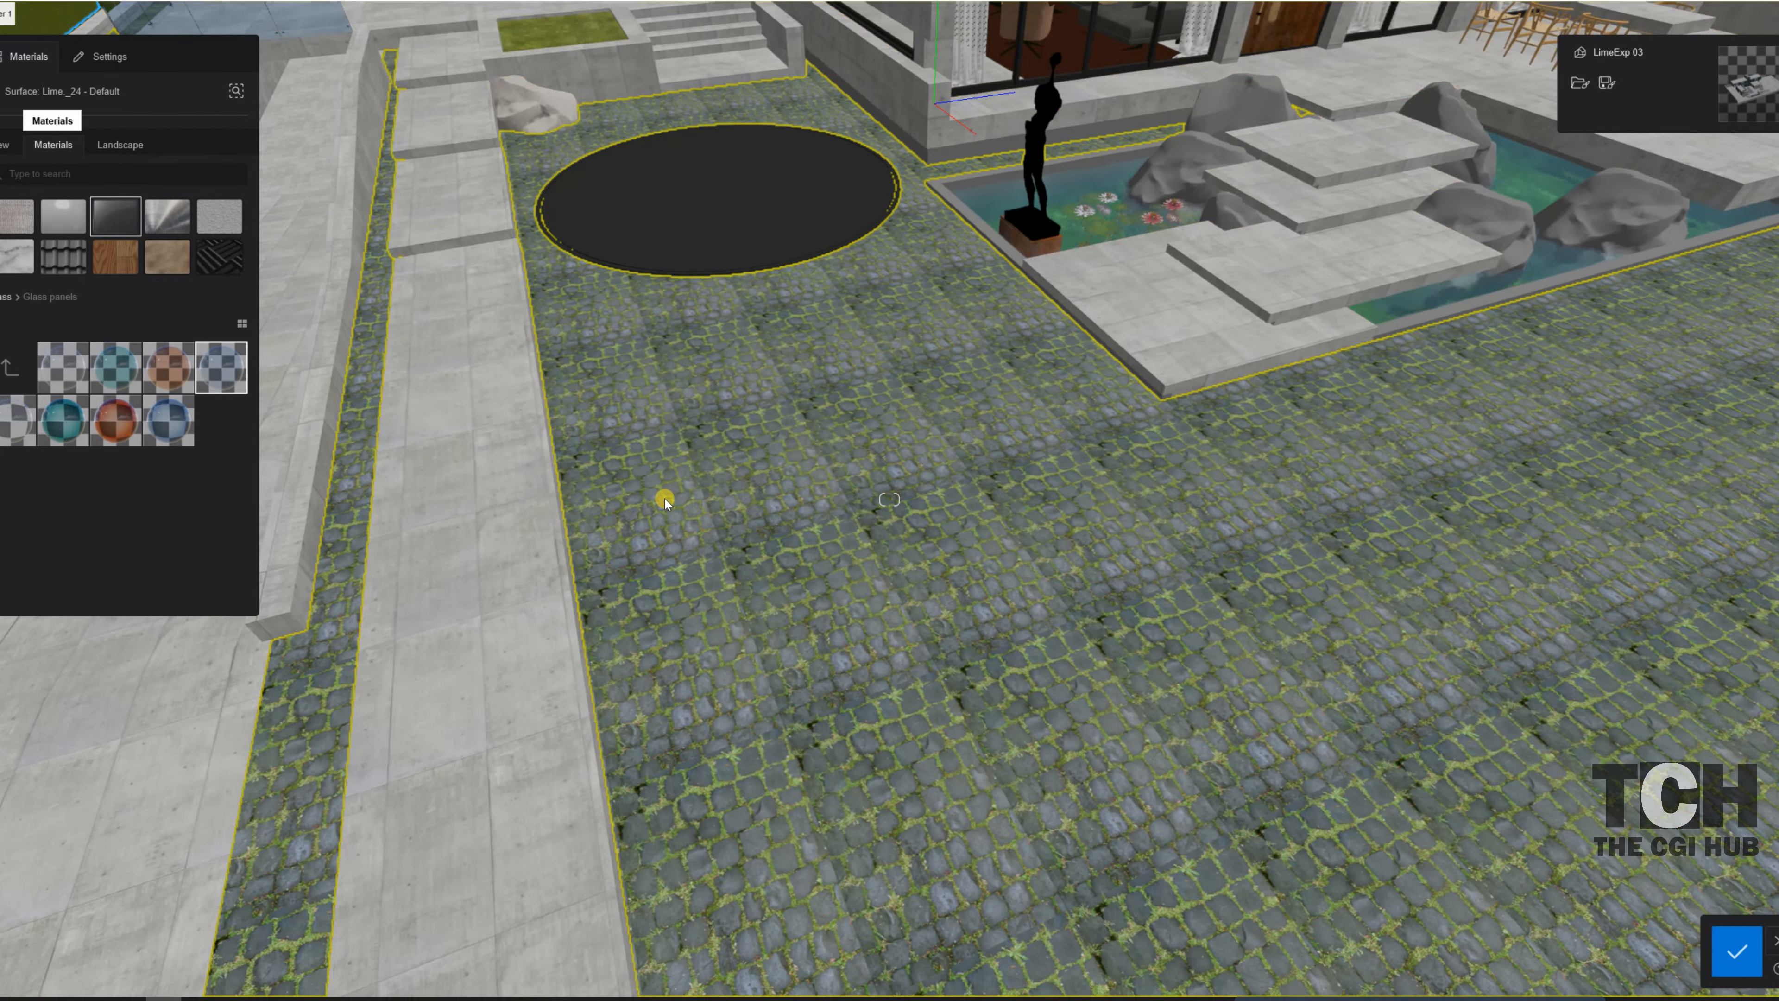
click(718, 536)
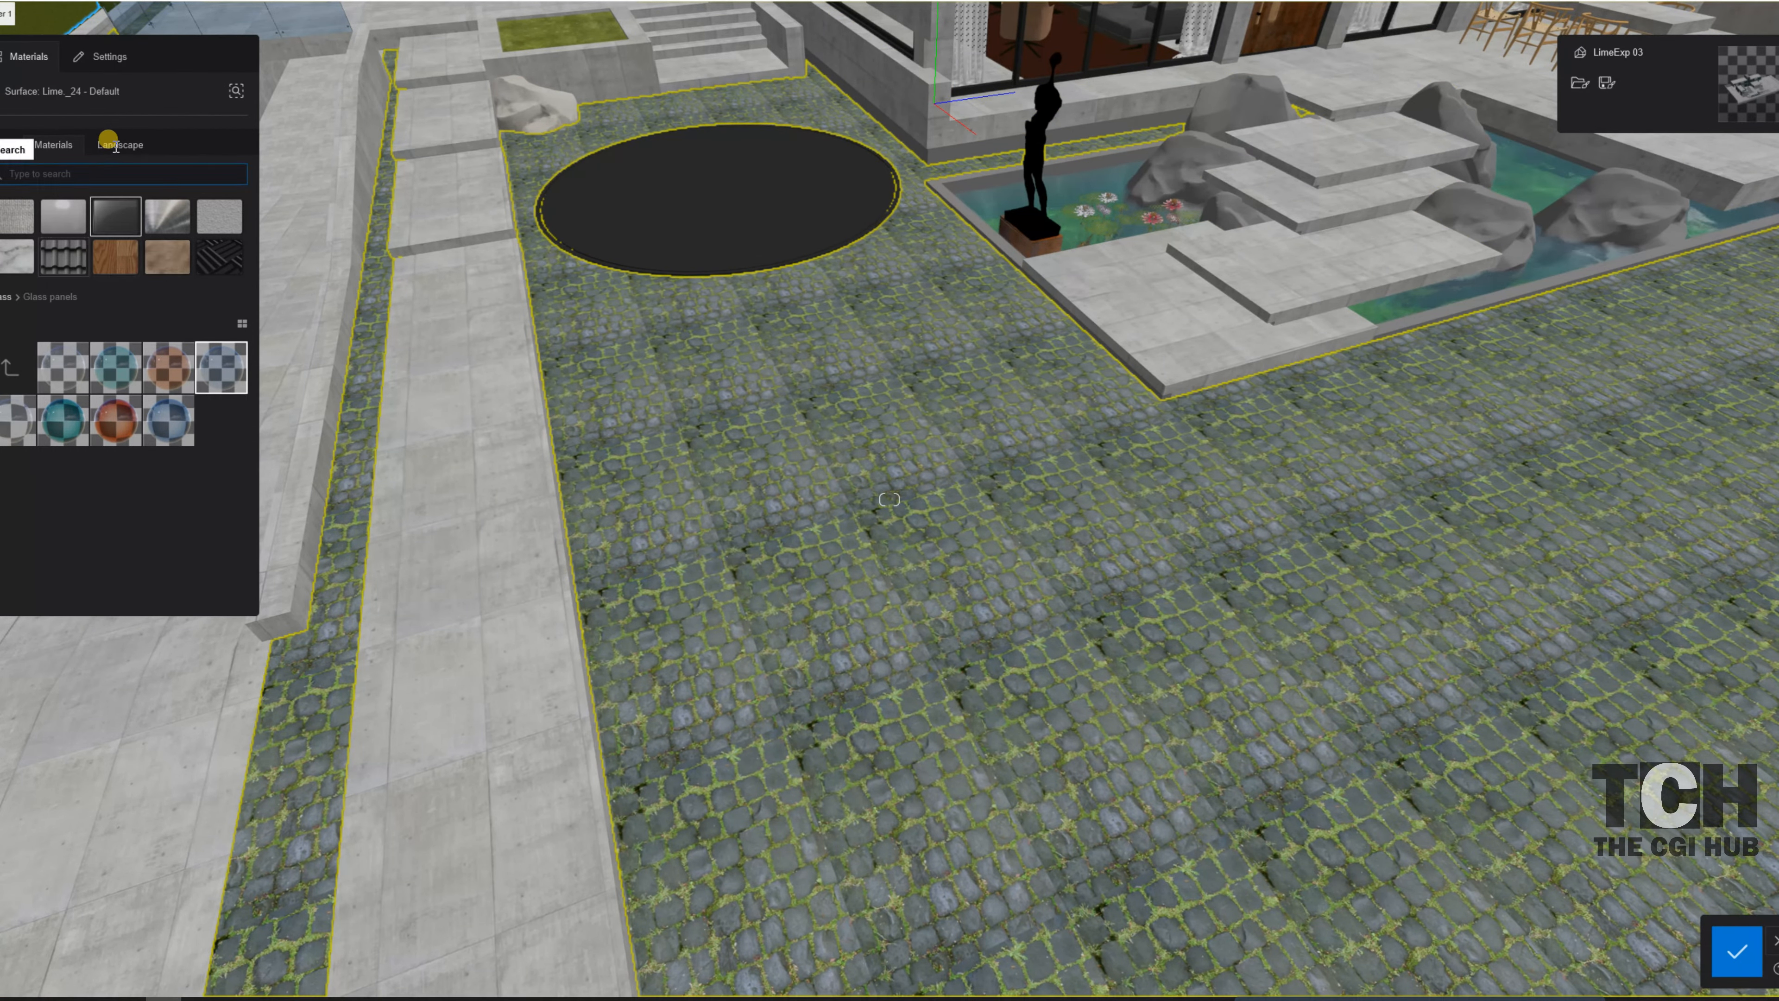
click(114, 147)
click(110, 218)
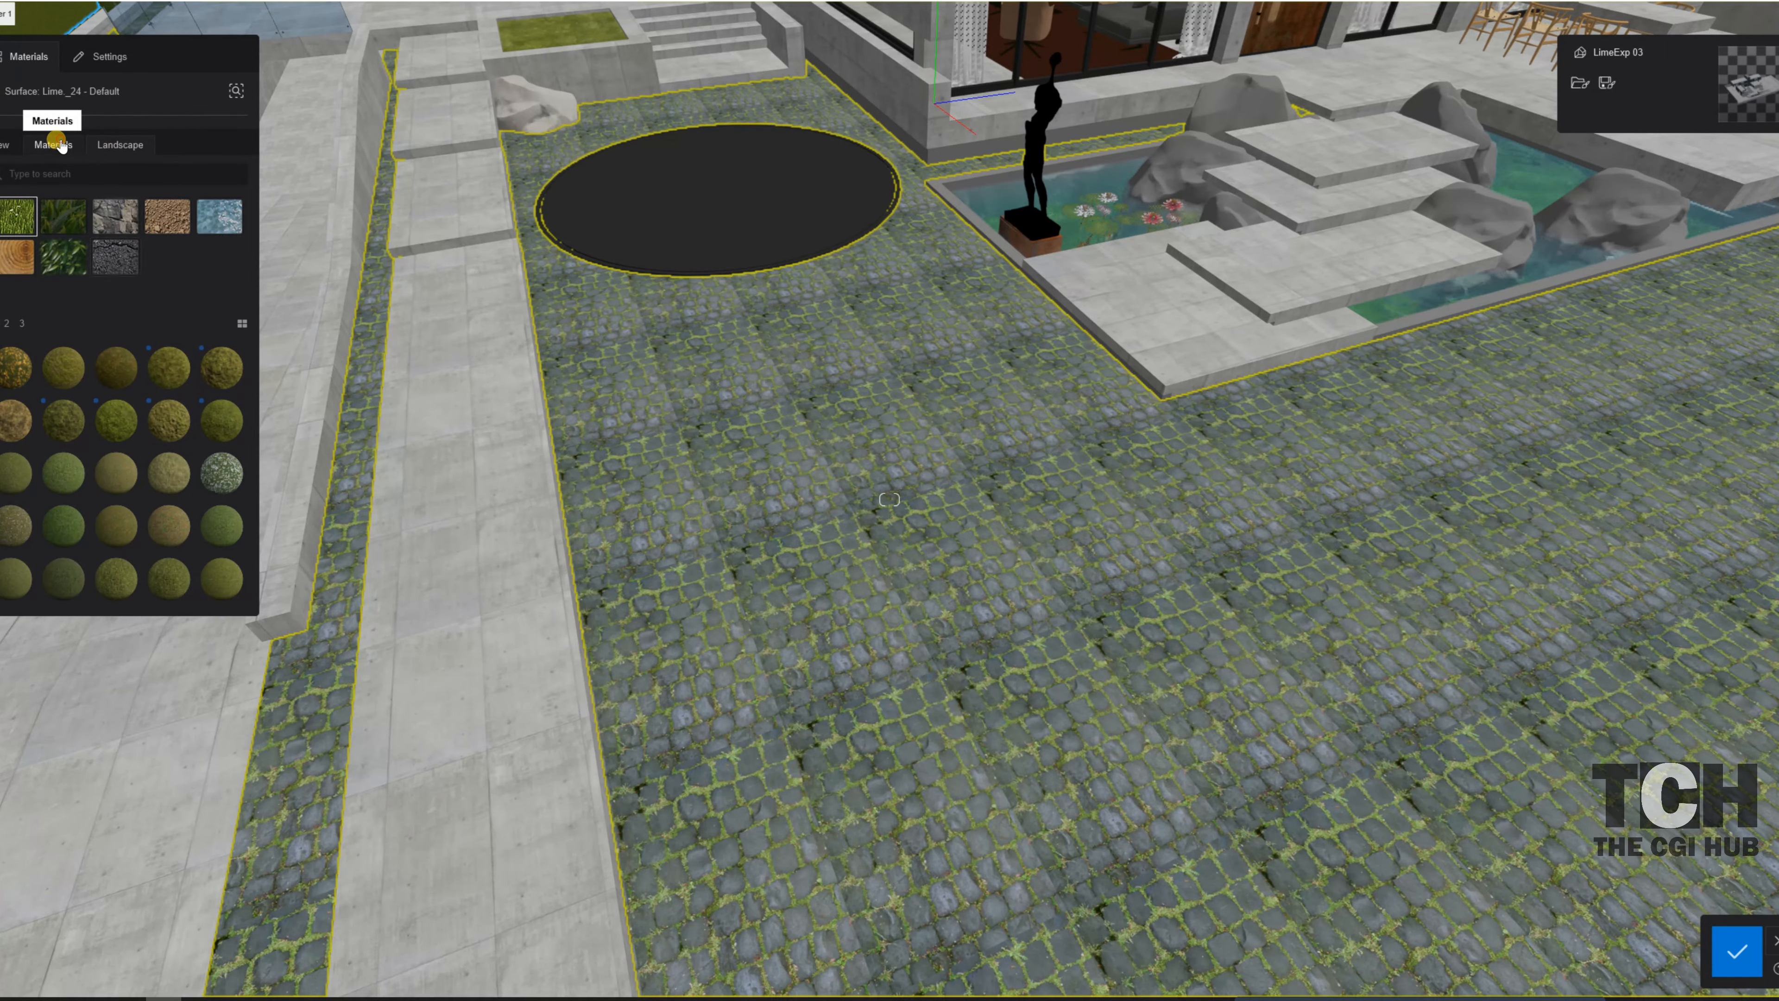
click(60, 145)
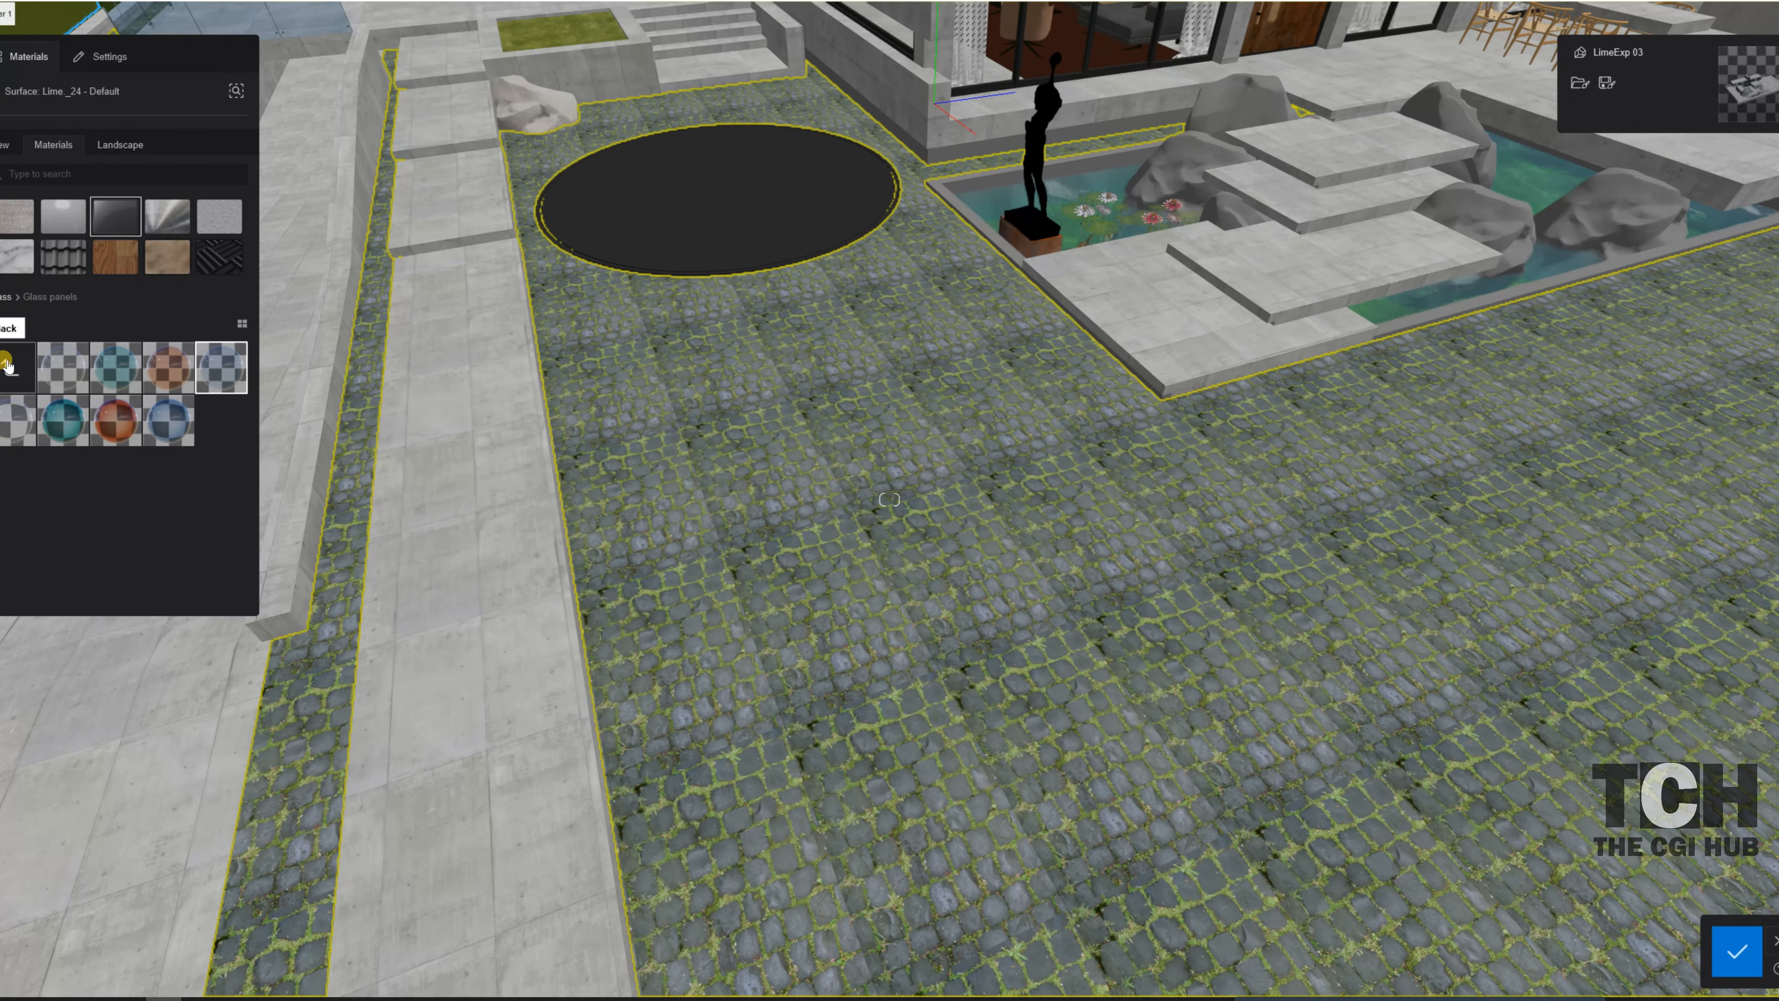
- Browse the Stone material library, including Exterior walls, Marble and Pavement stones, for a new front yard paving
click(7, 365)
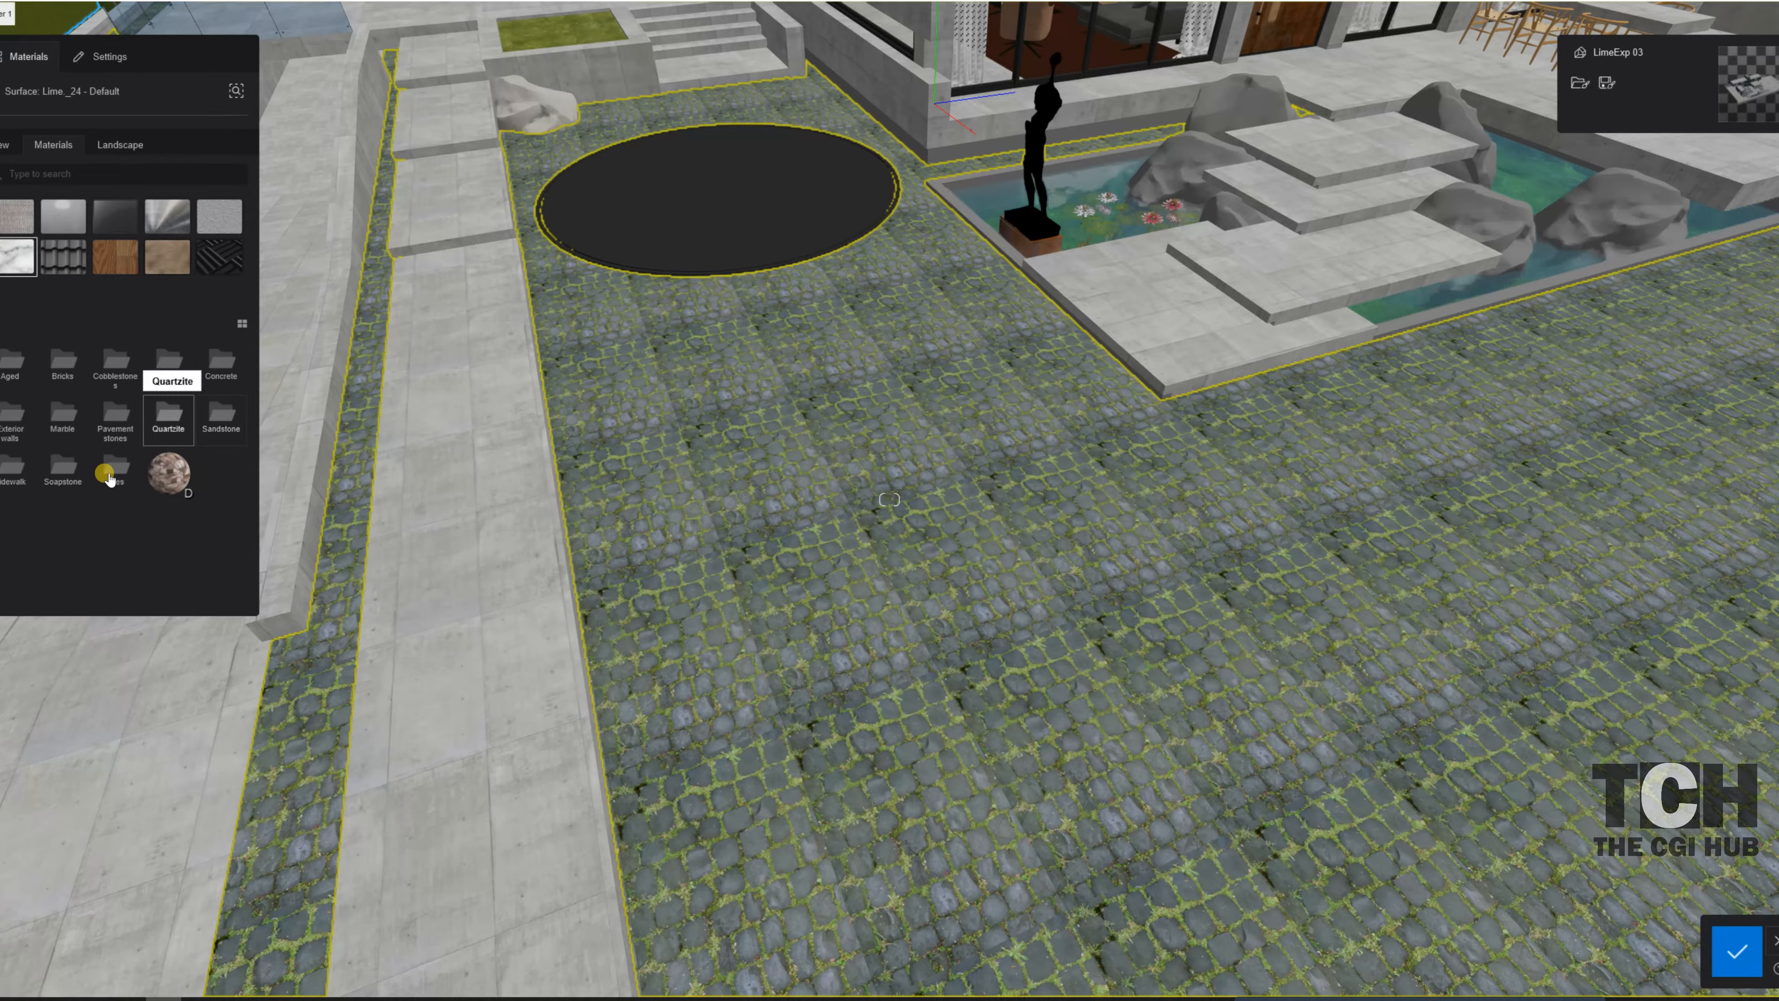
click(17, 481)
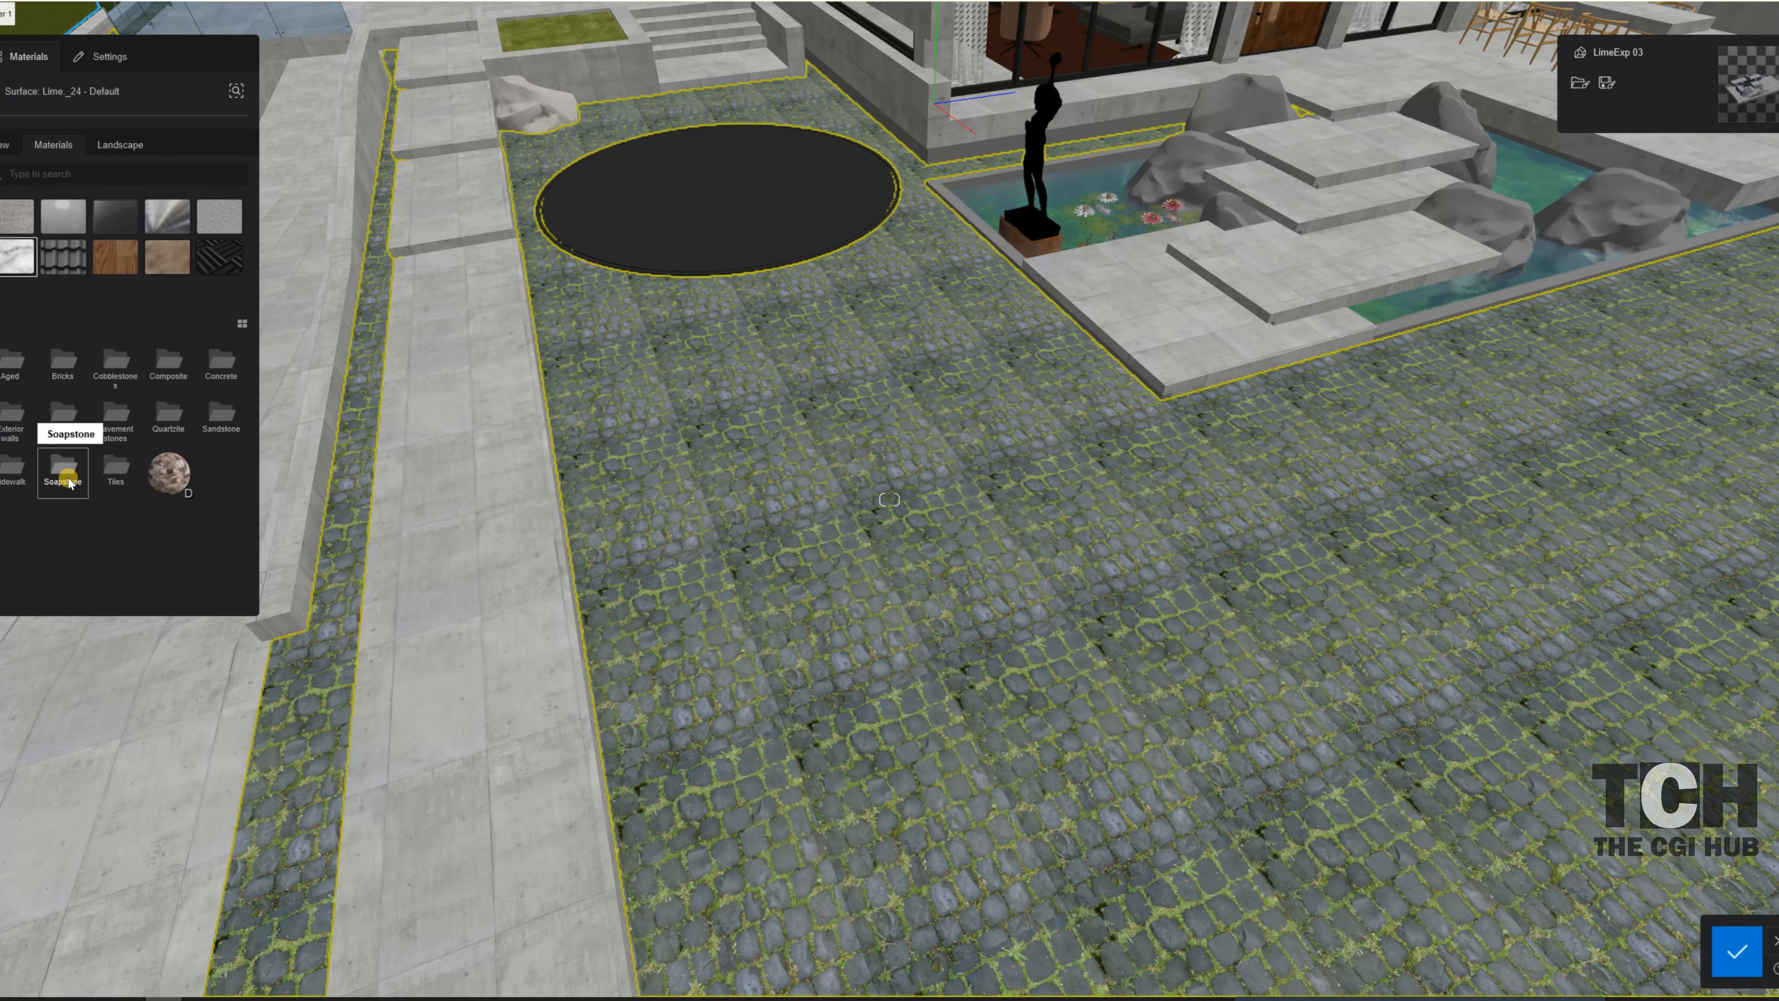
click(60, 466)
click(12, 366)
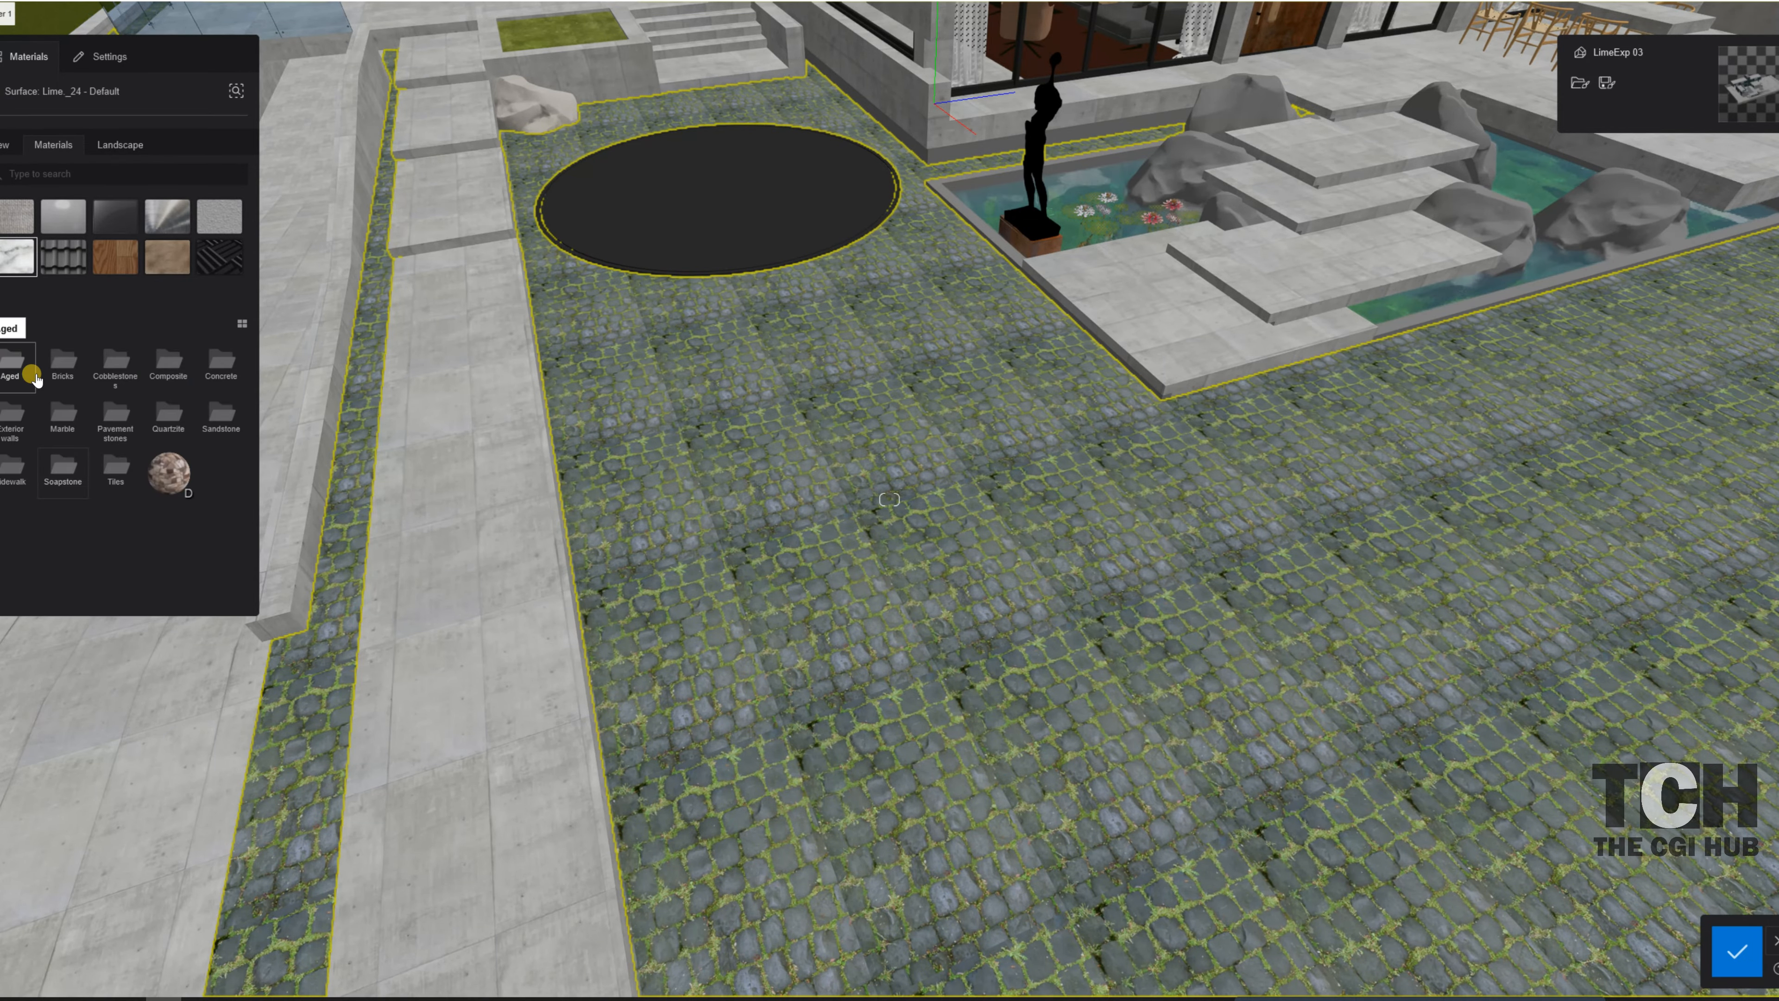
click(19, 421)
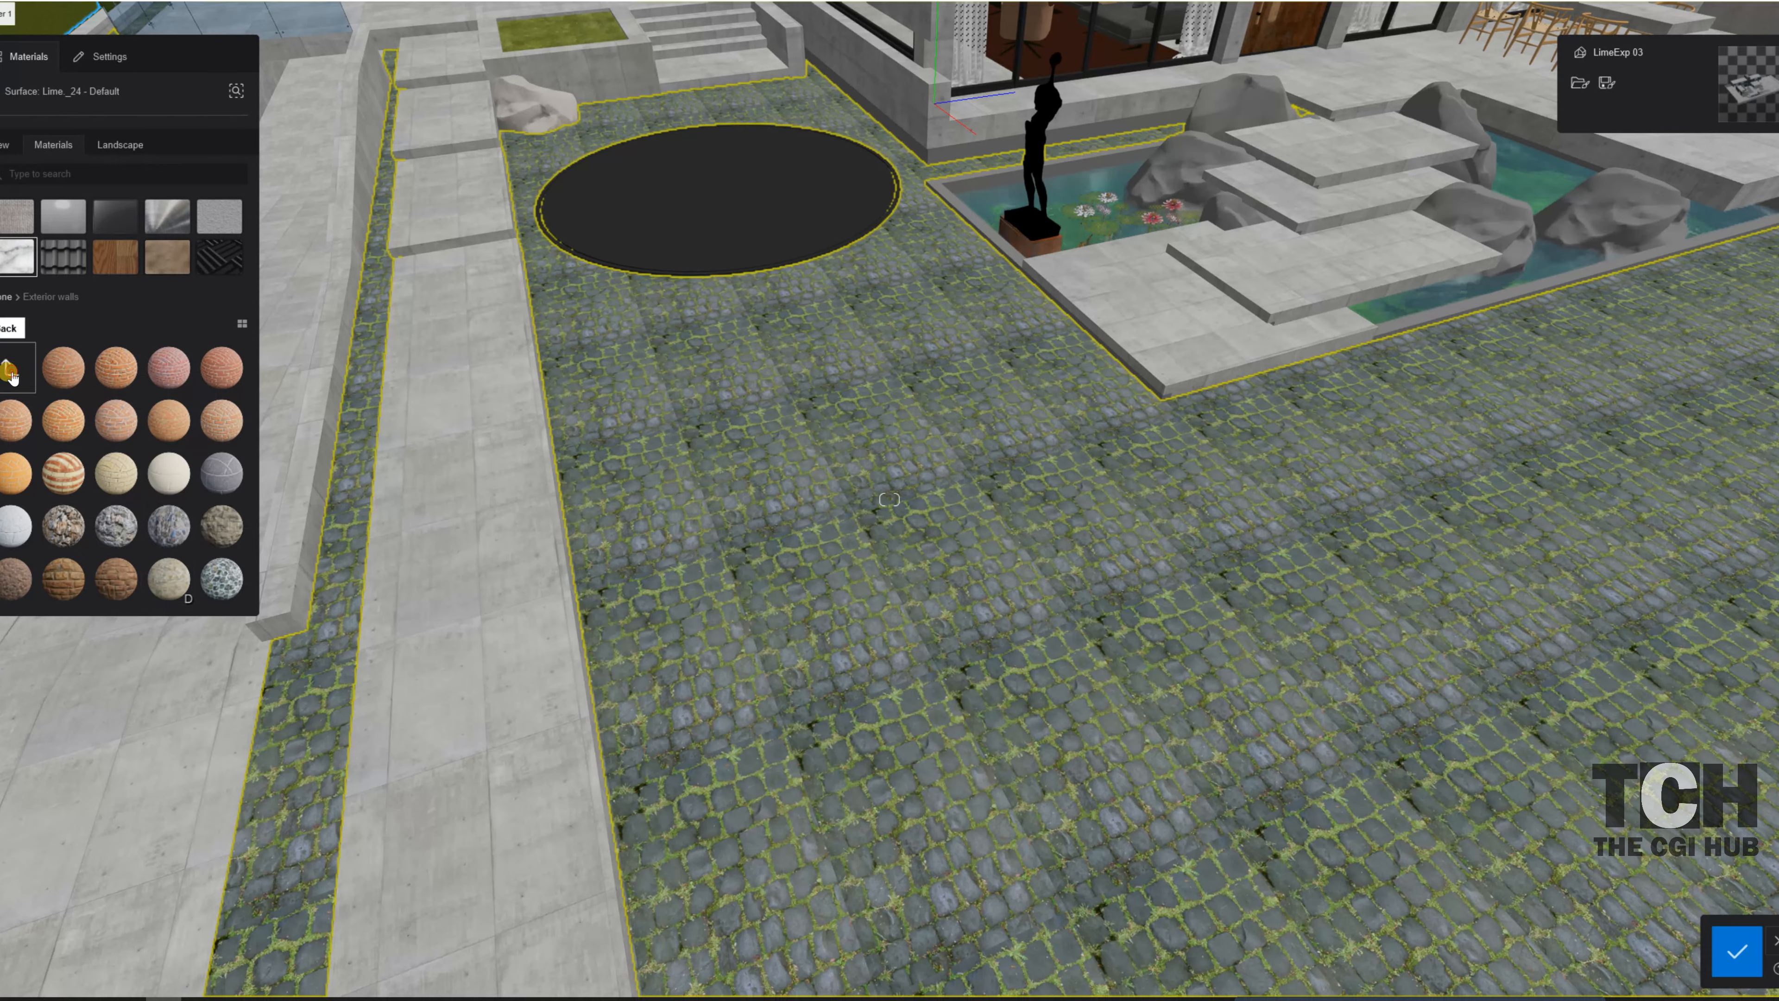
click(10, 366)
click(63, 415)
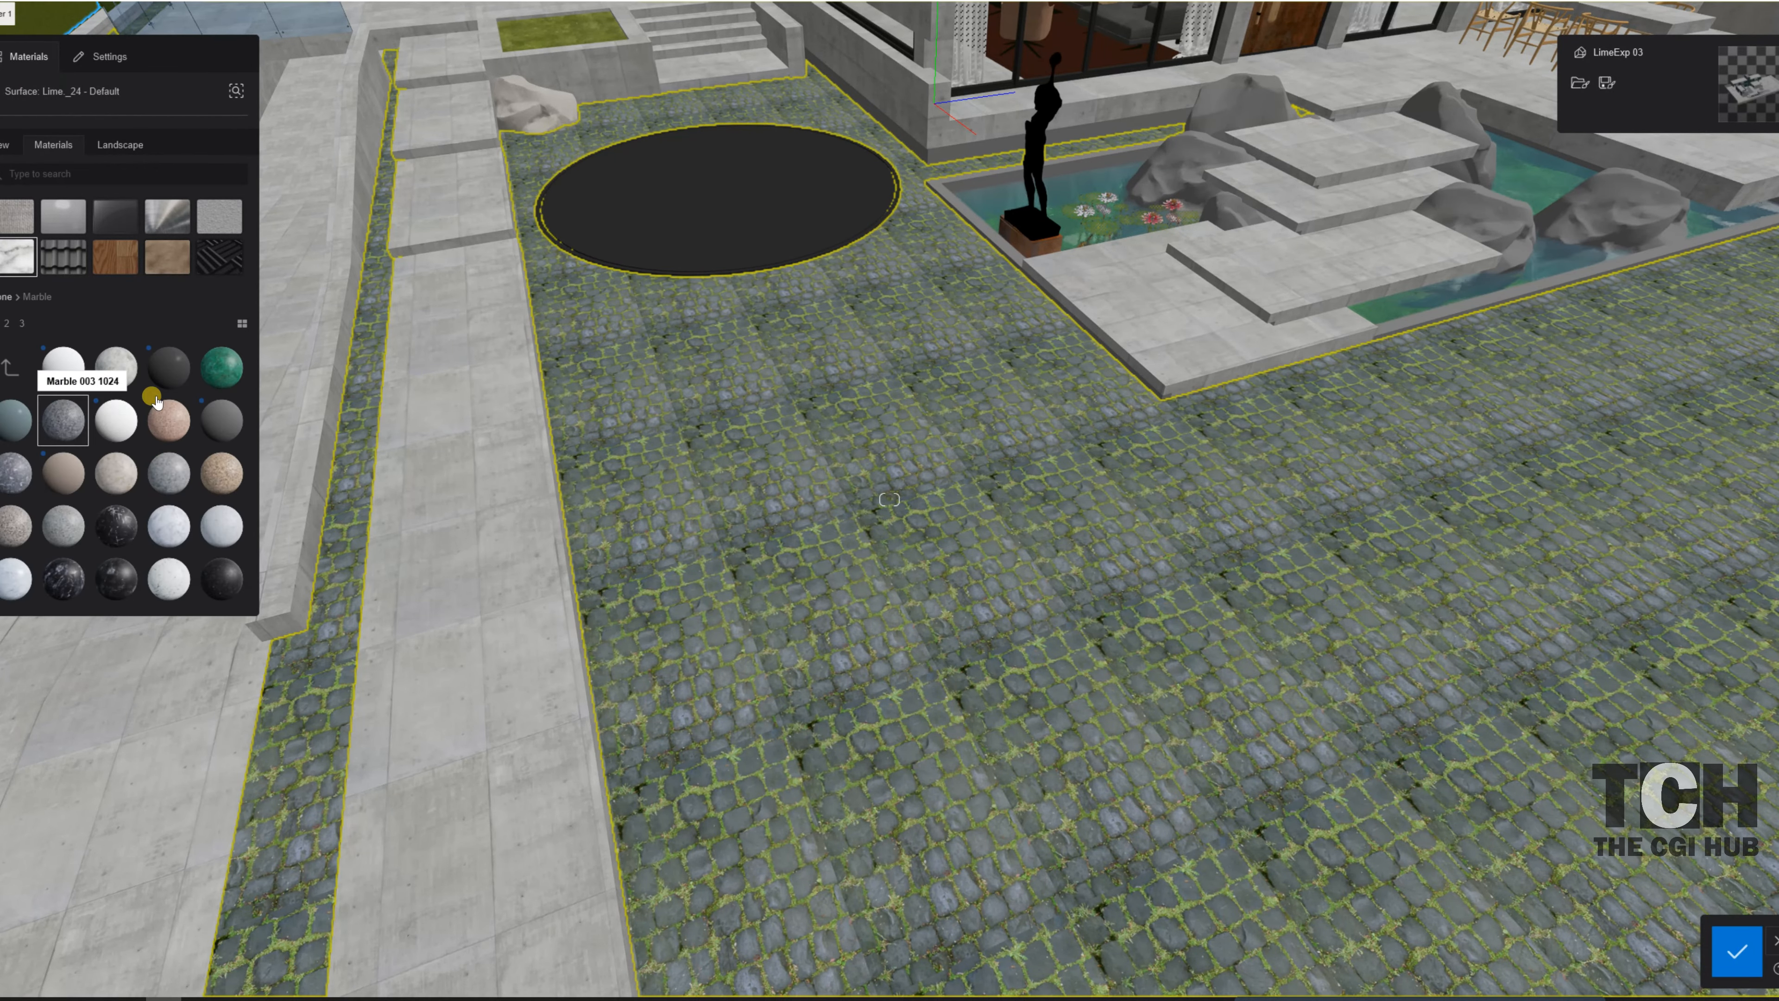
click(6, 363)
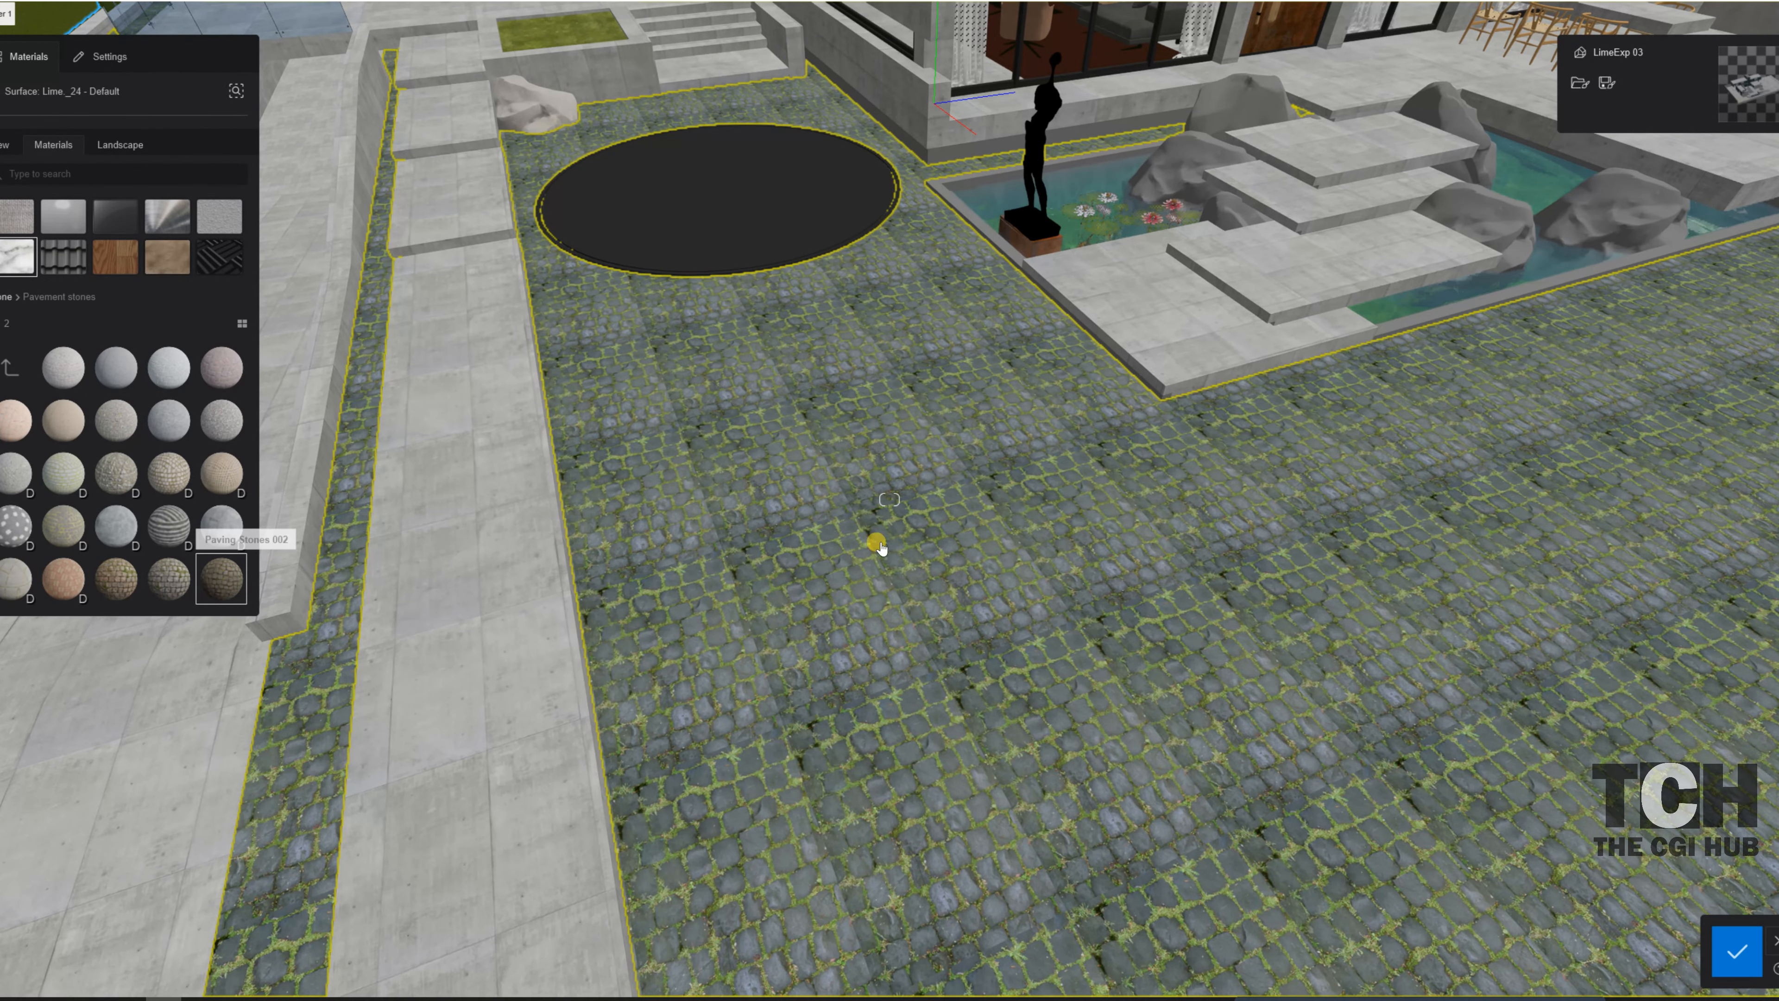
- Try the Paving Stones 002, 001 b and 001 a materials on the front yard paving
click(935, 558)
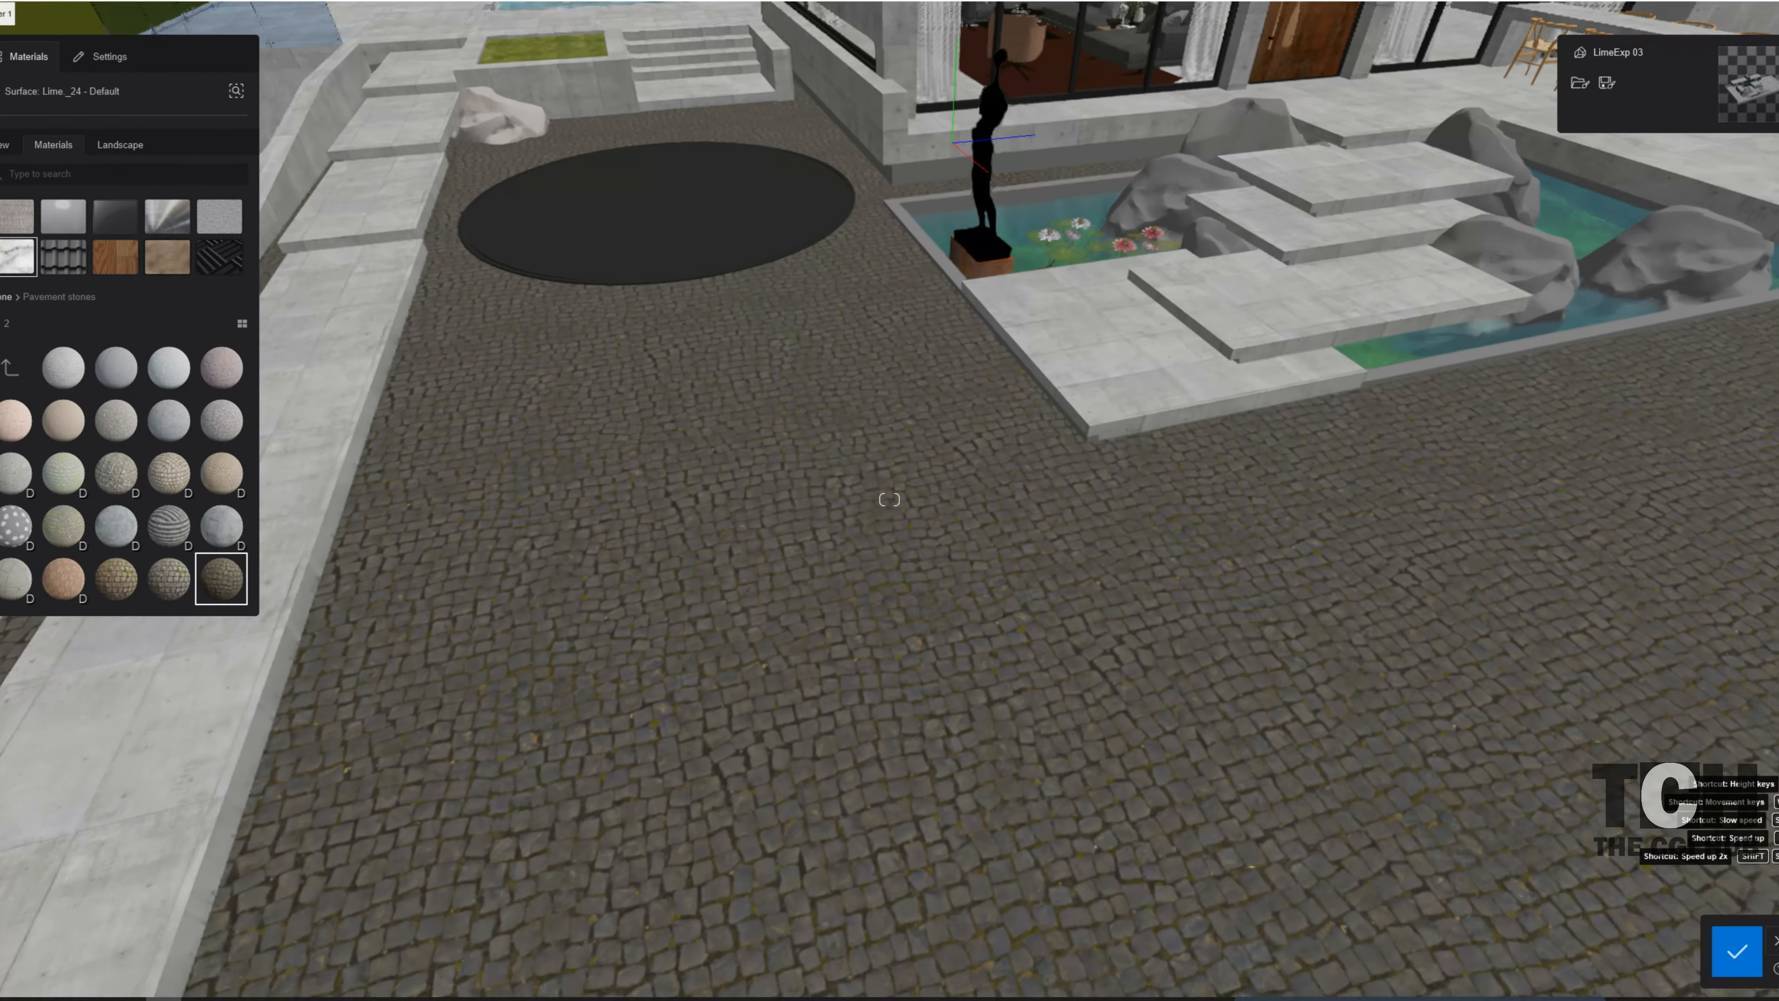
click(172, 580)
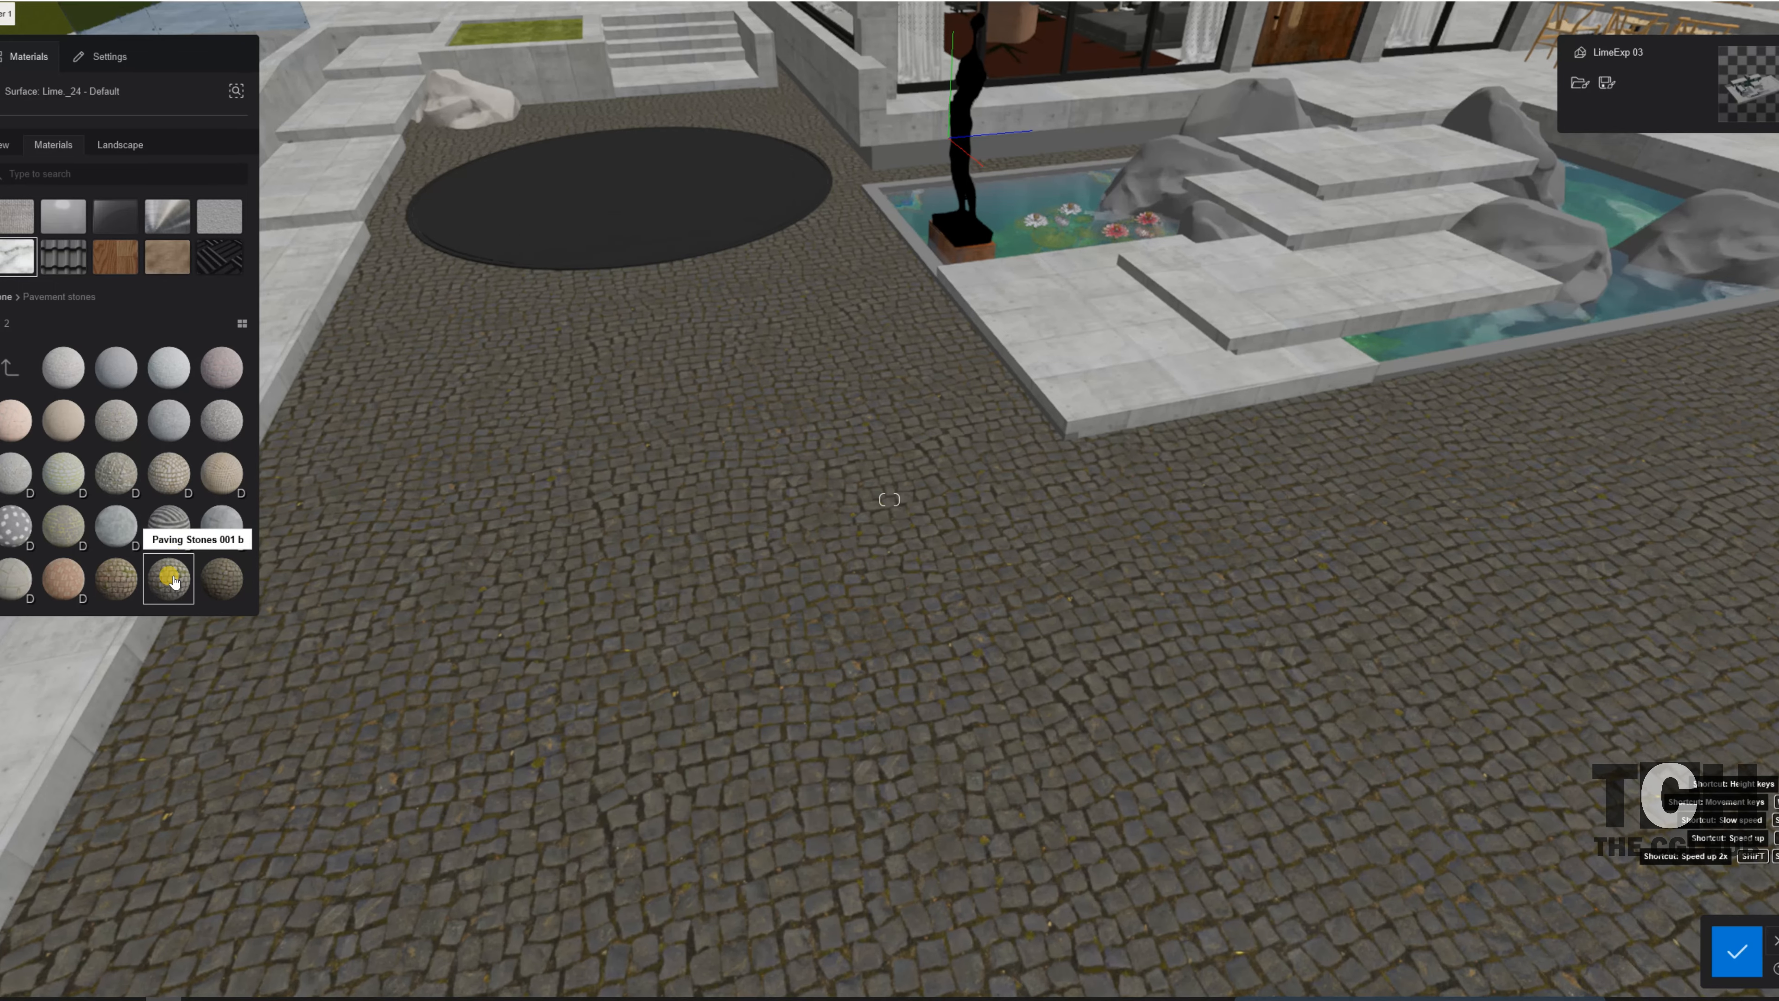
click(174, 581)
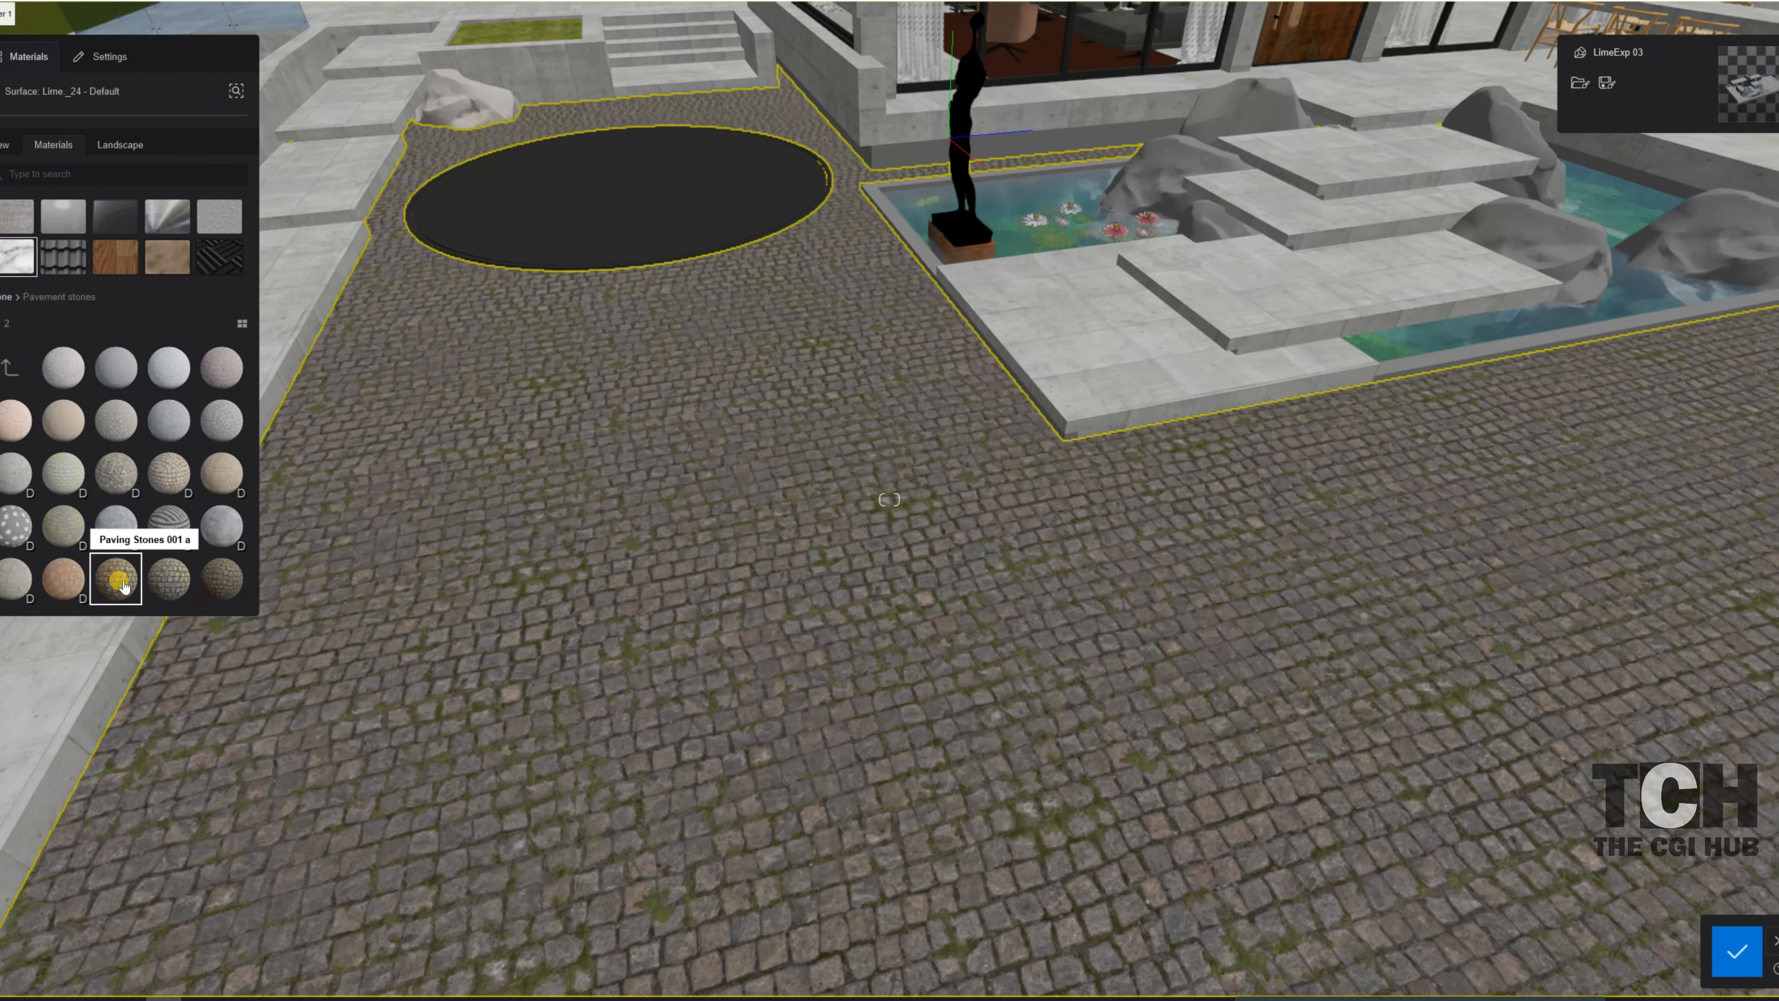
- Apply the Paving Stones 003 material to the front yard, examine its grass joints up close and save the material changes
click(6, 324)
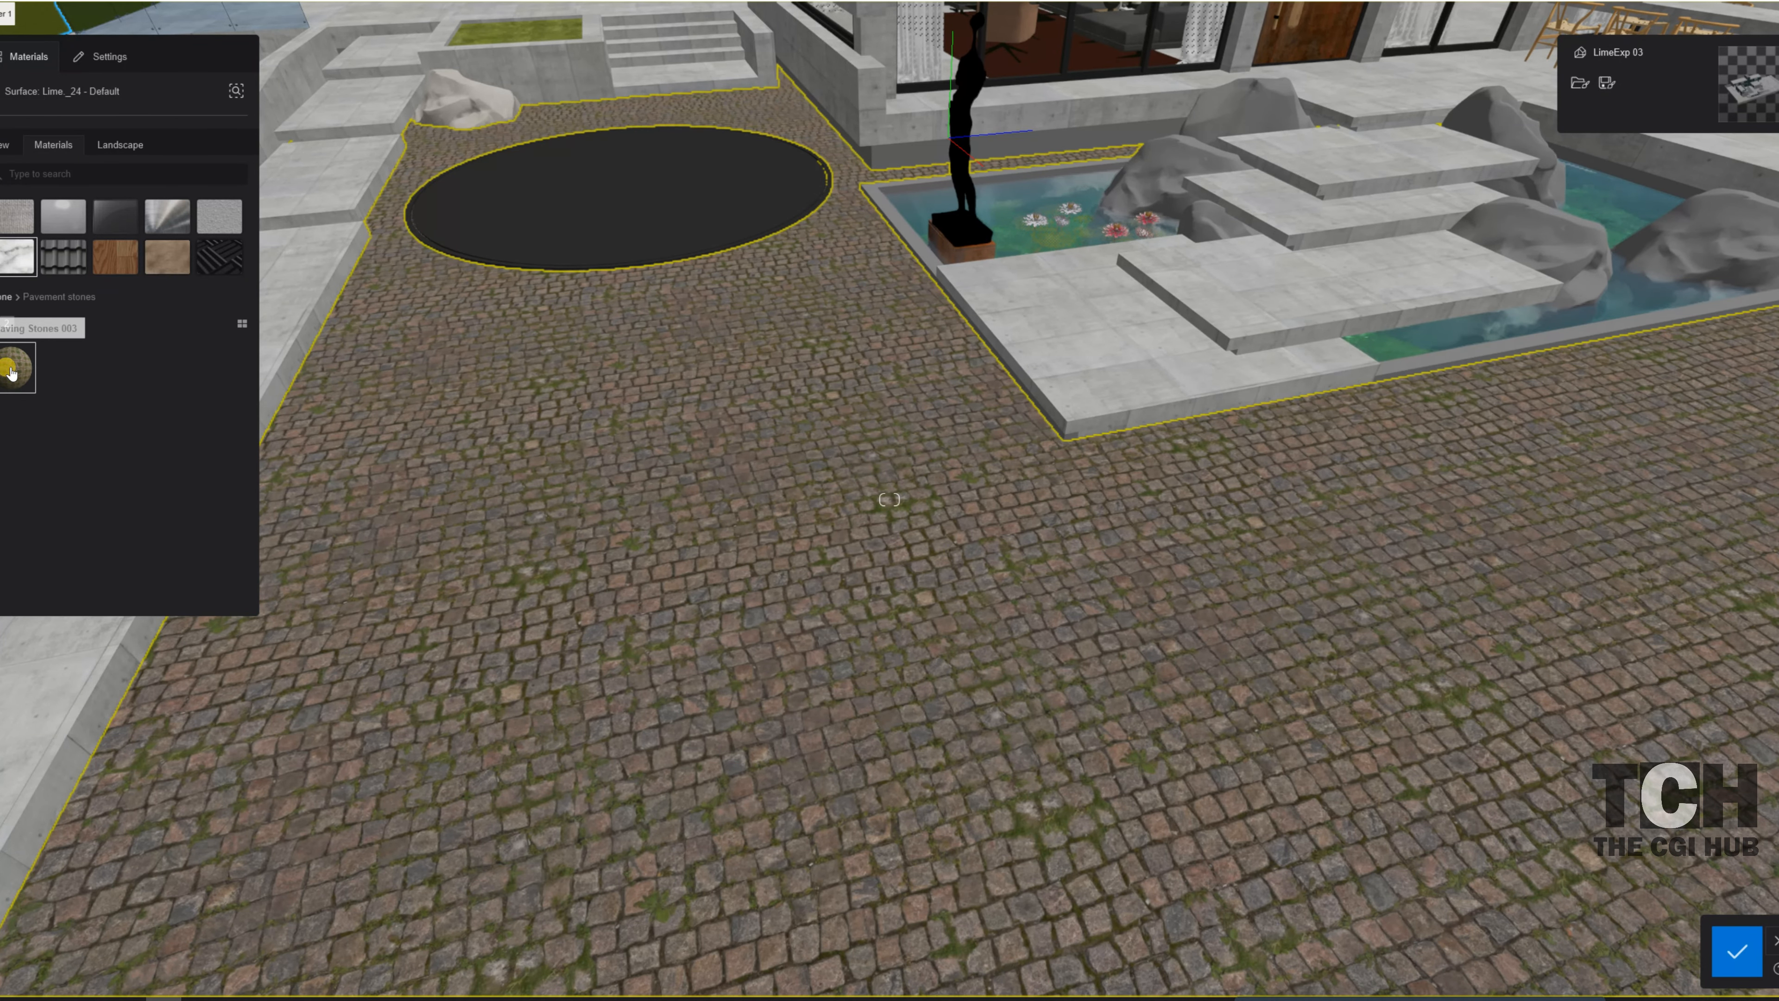
click(684, 618)
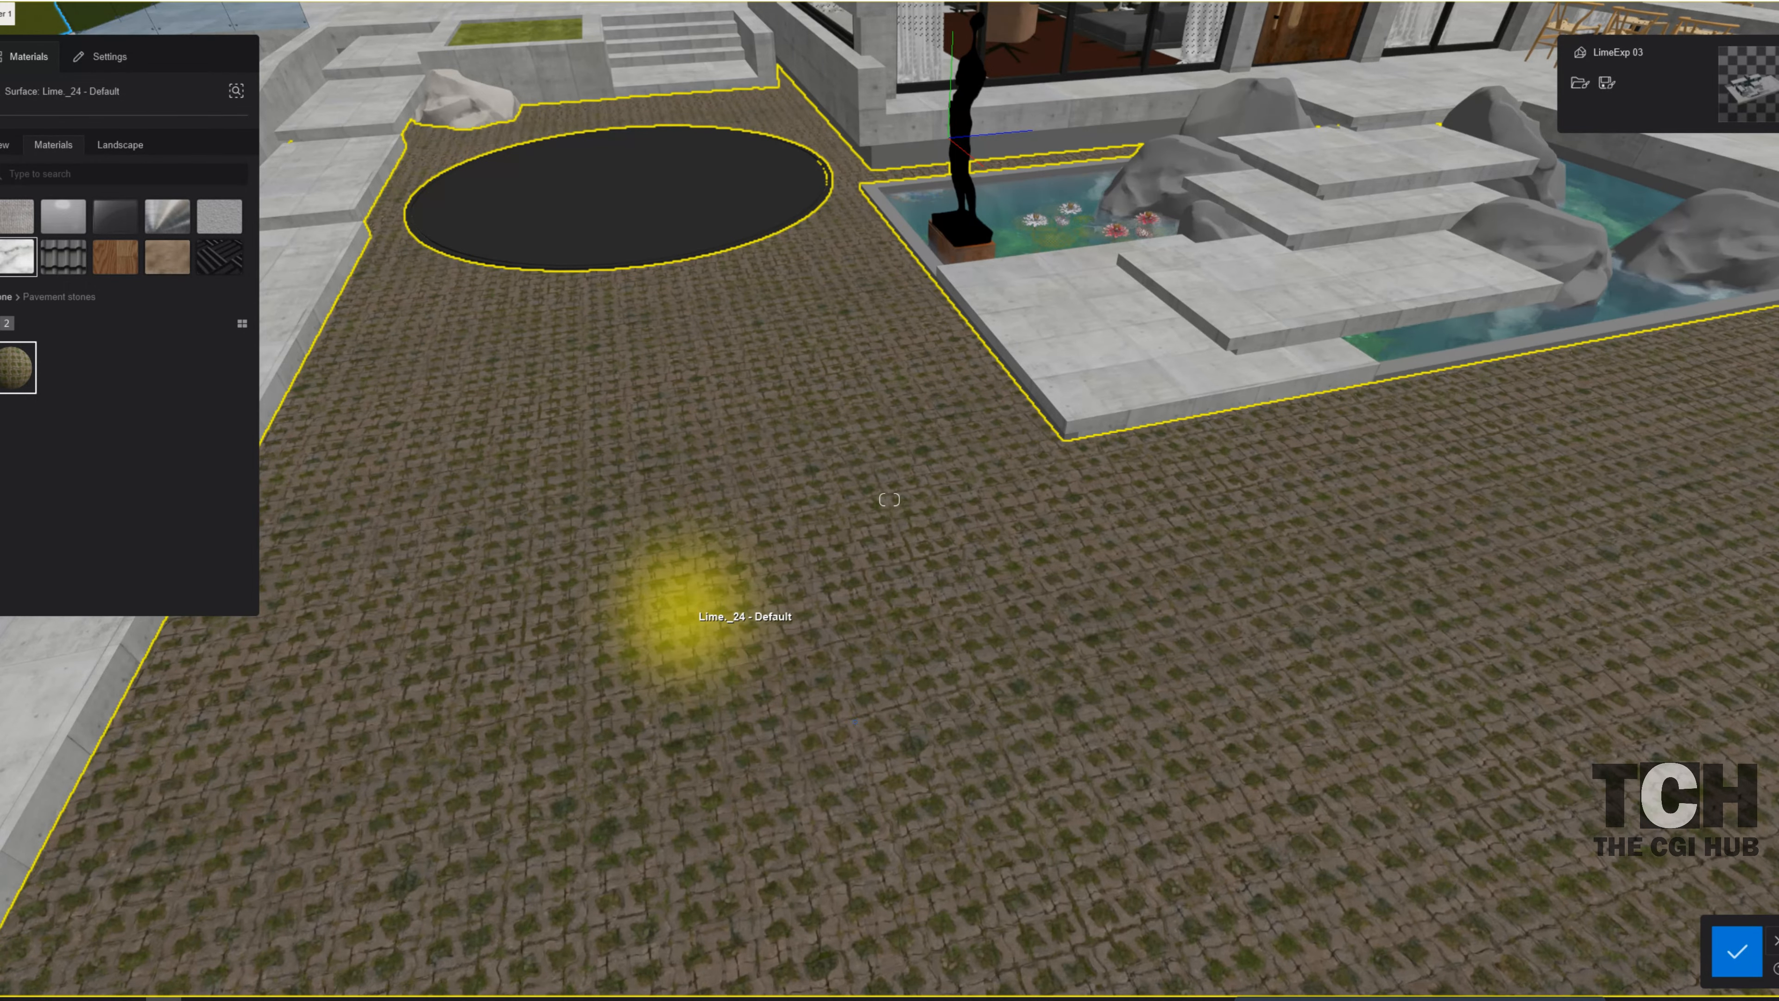
key(w)
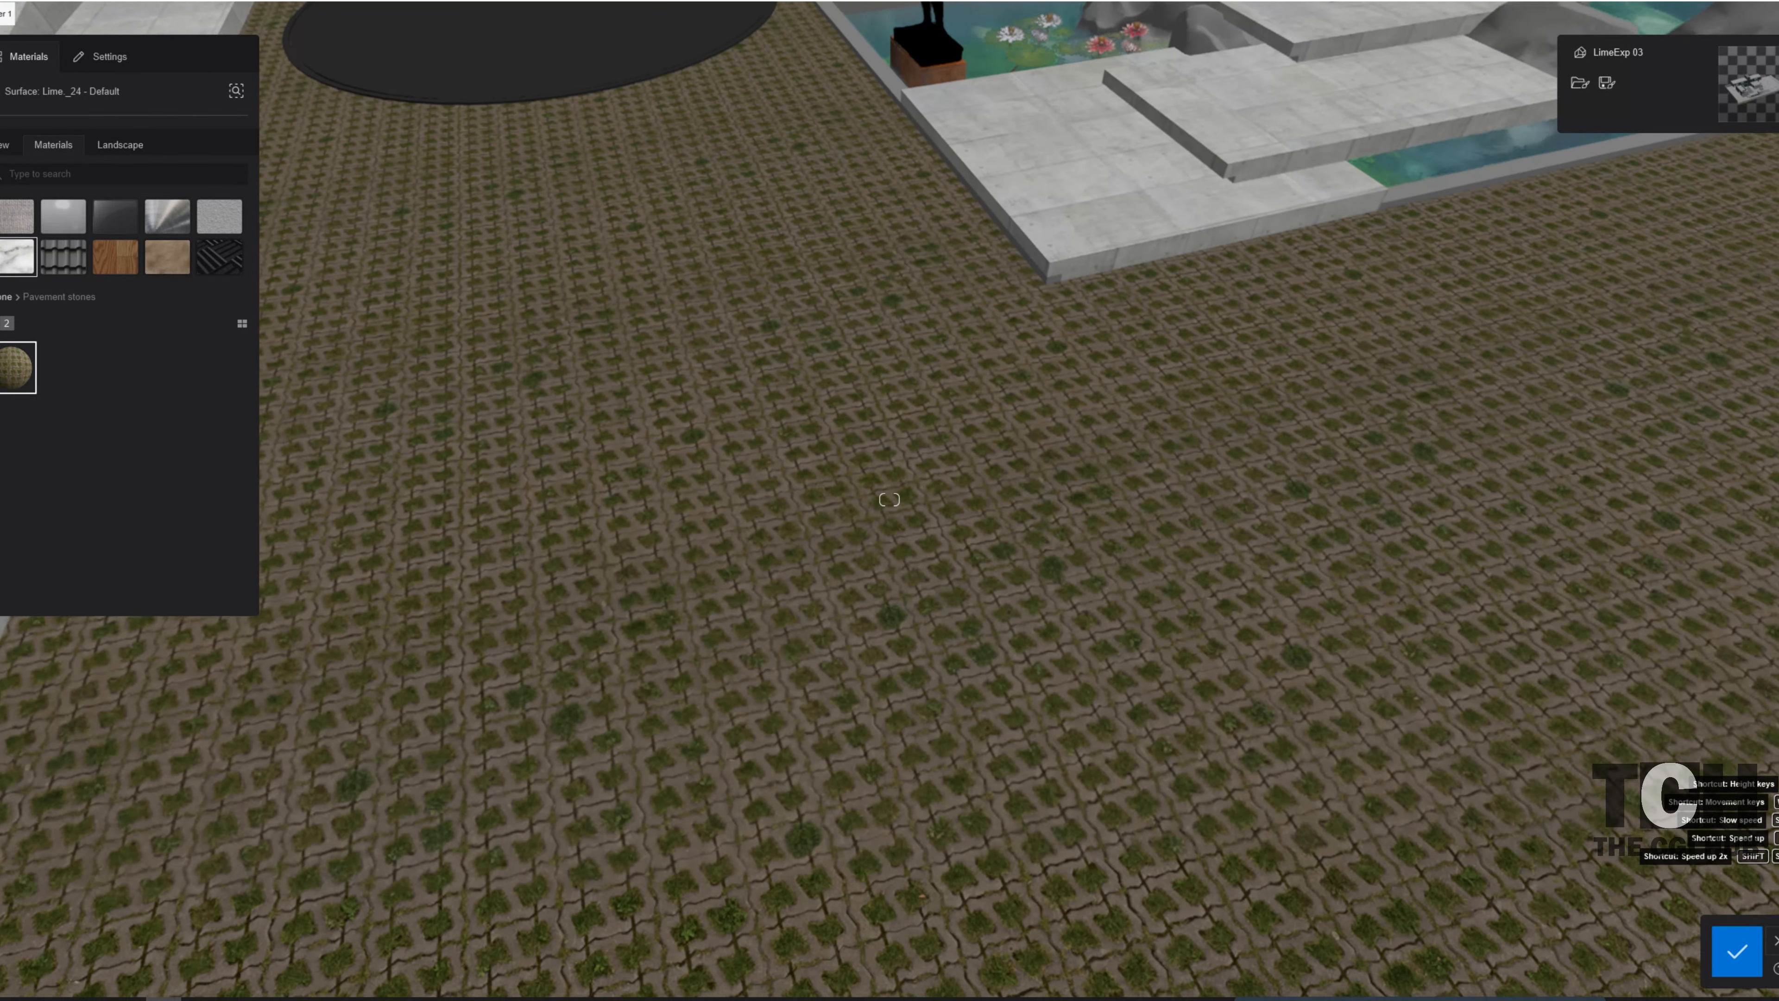
key(w)
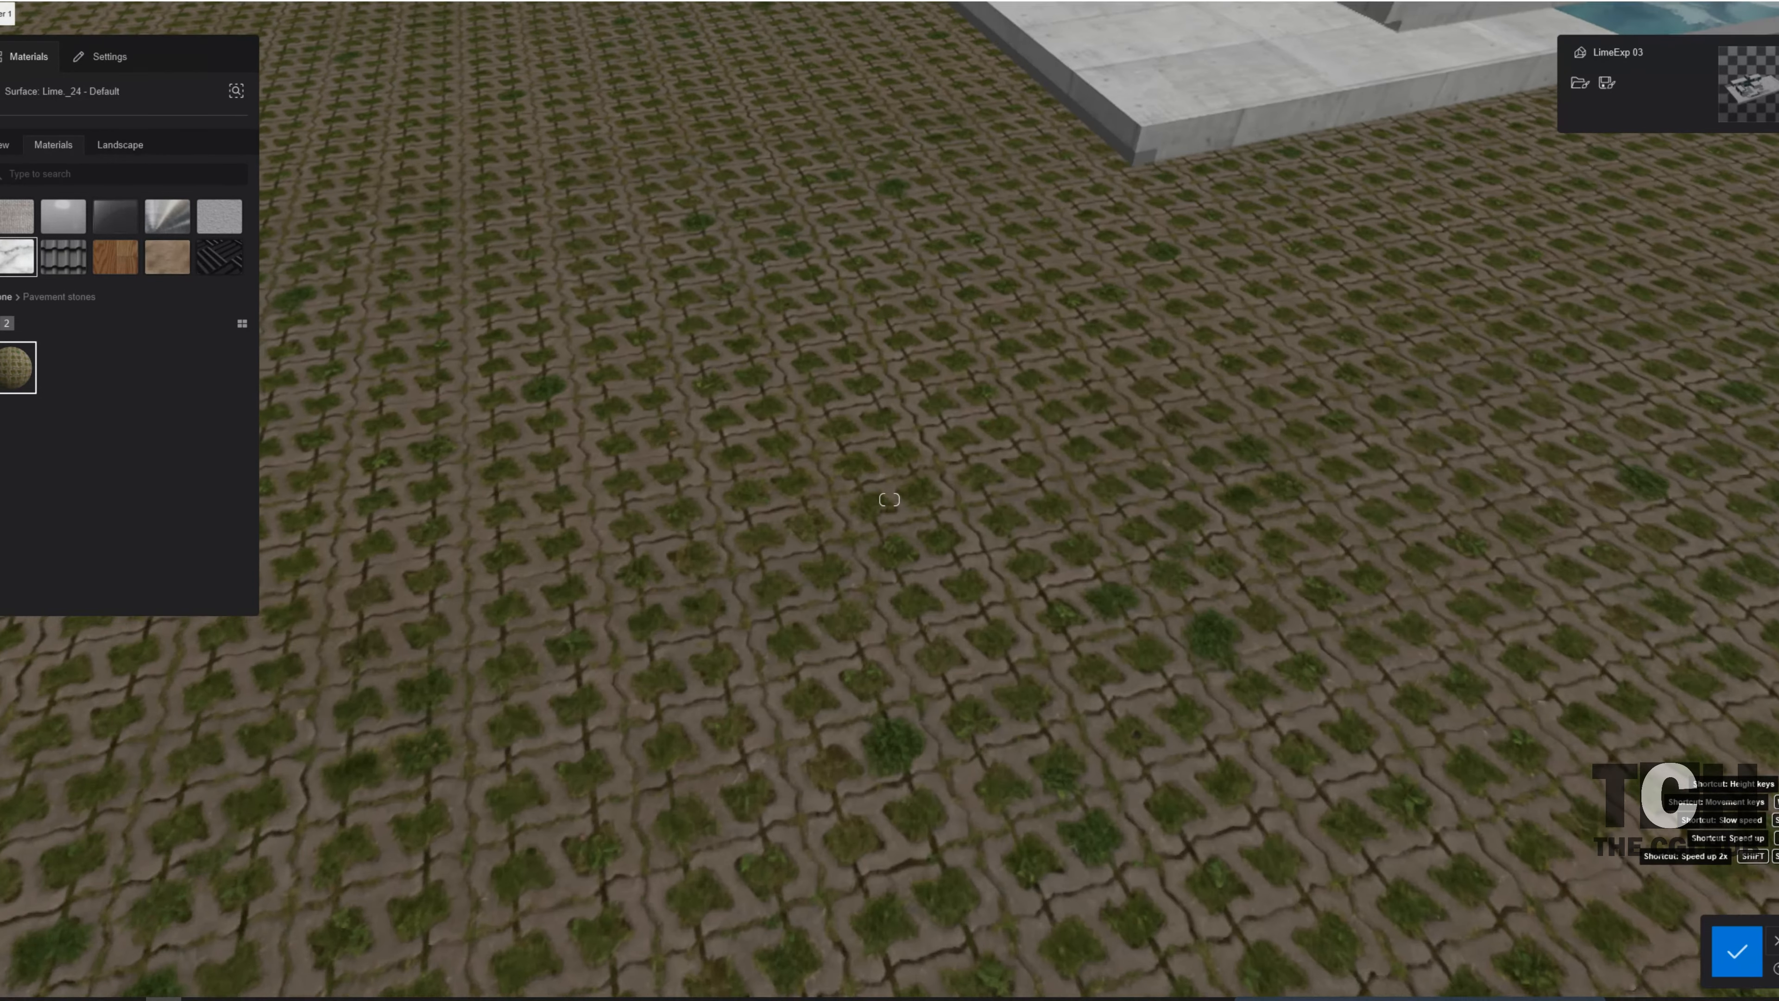
key(w)
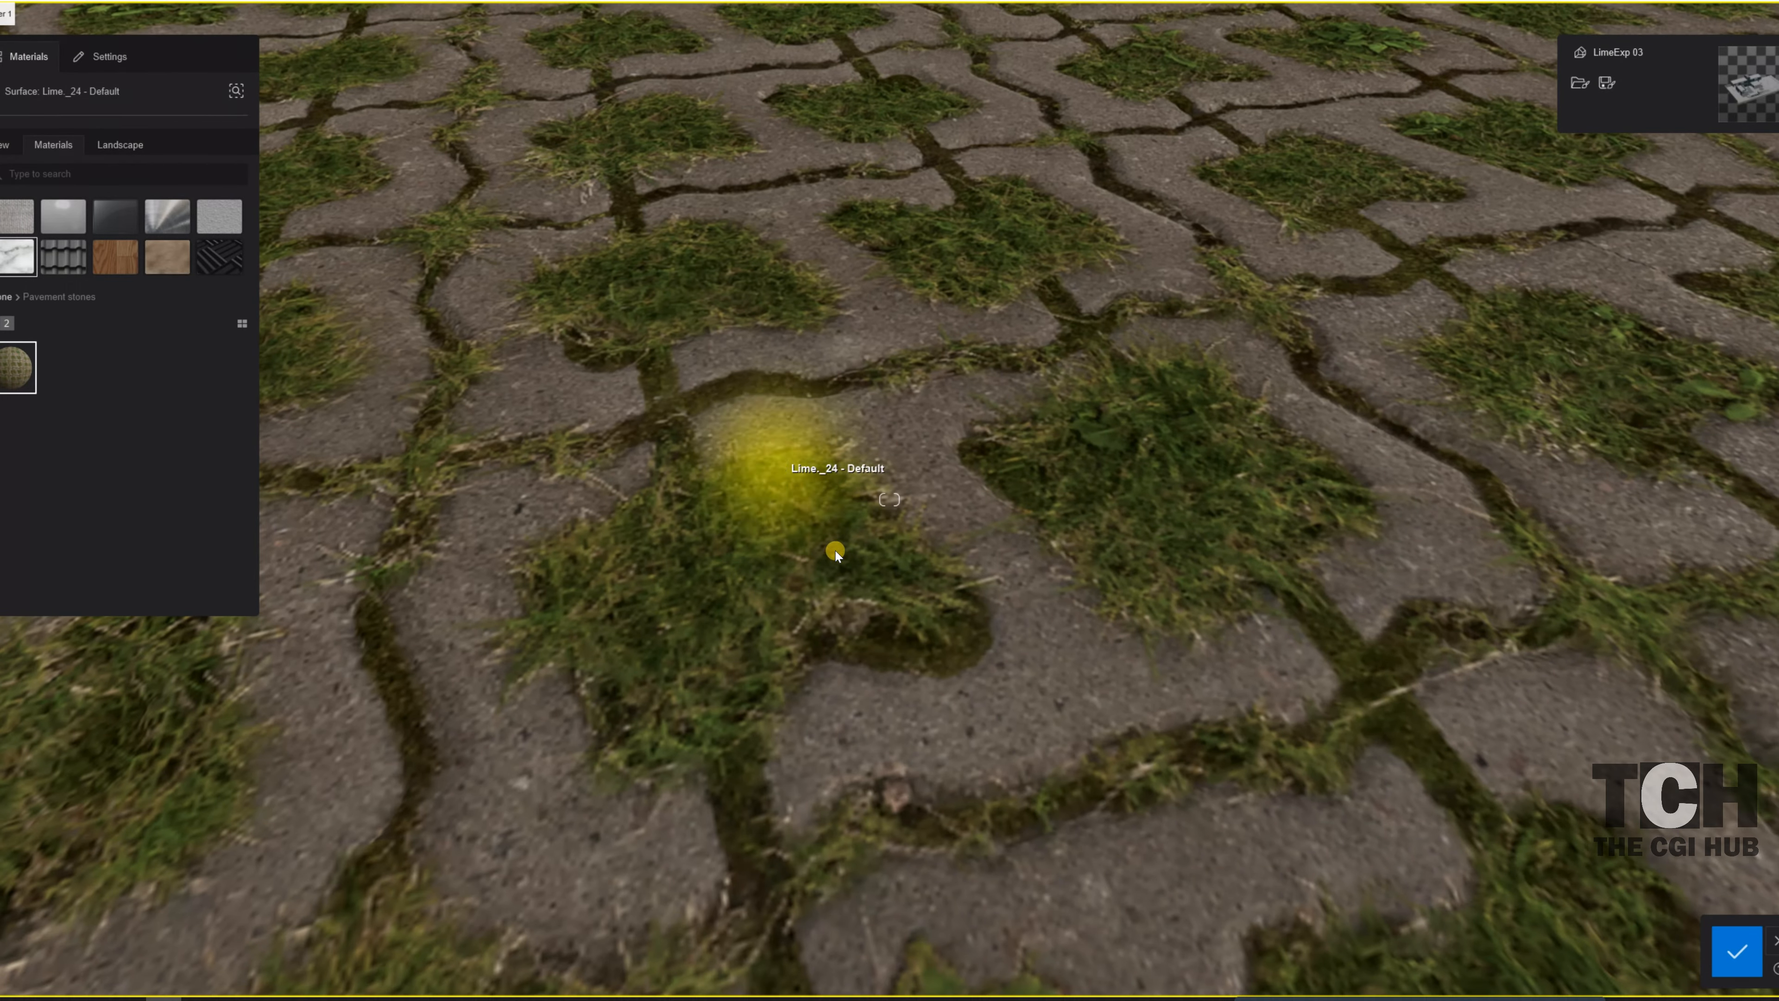
scroll(834, 549, down, 3)
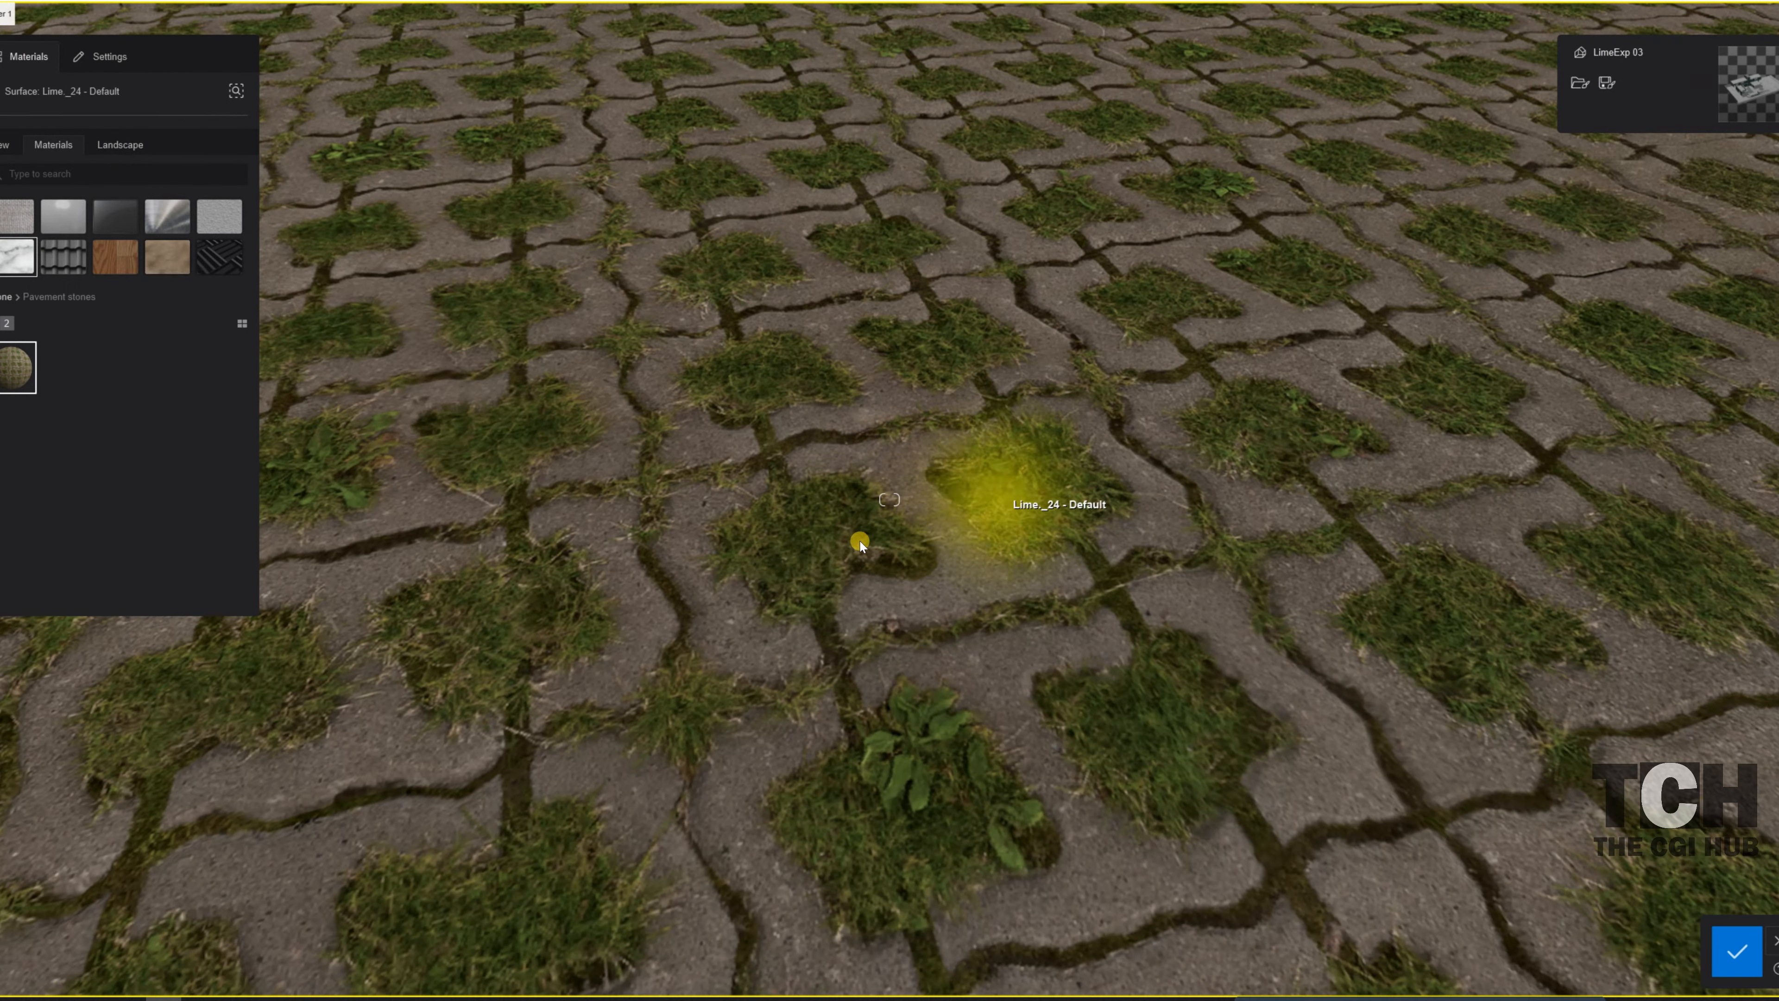
key(s)
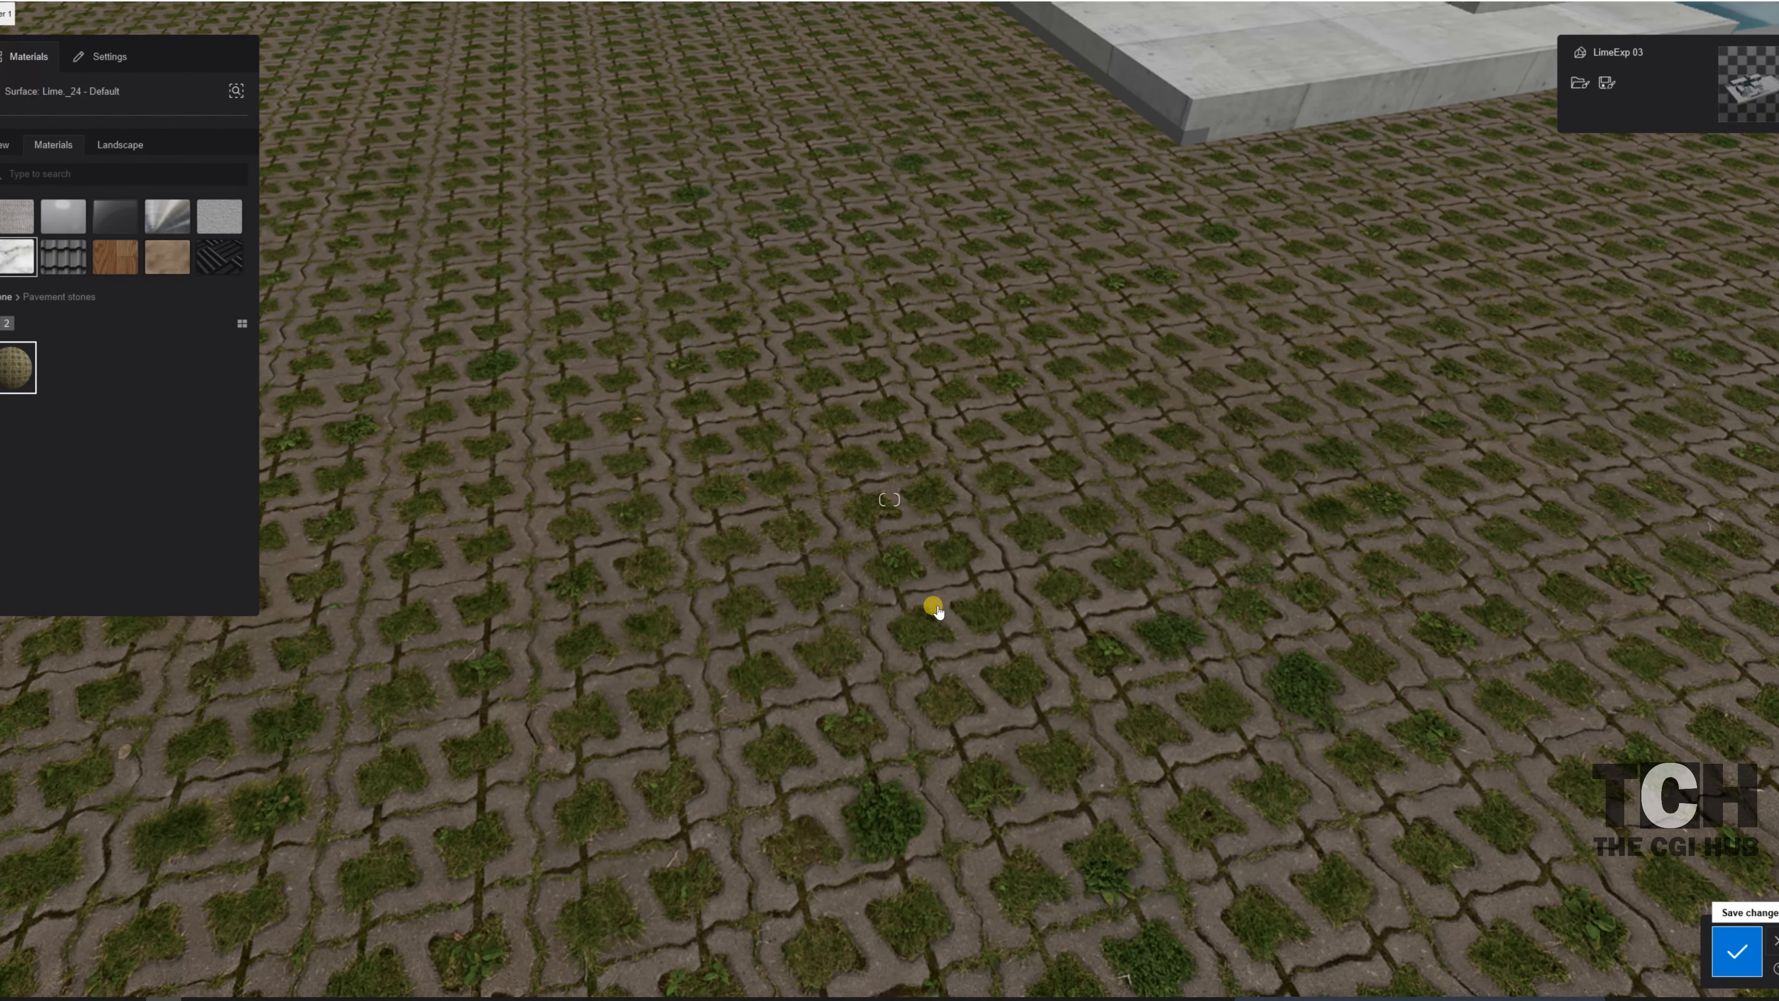
key(s)
- Apply the Bronze material from the Metal library to the black statue in the pond and save the material changes
right_drag(794, 630, 757, 532)
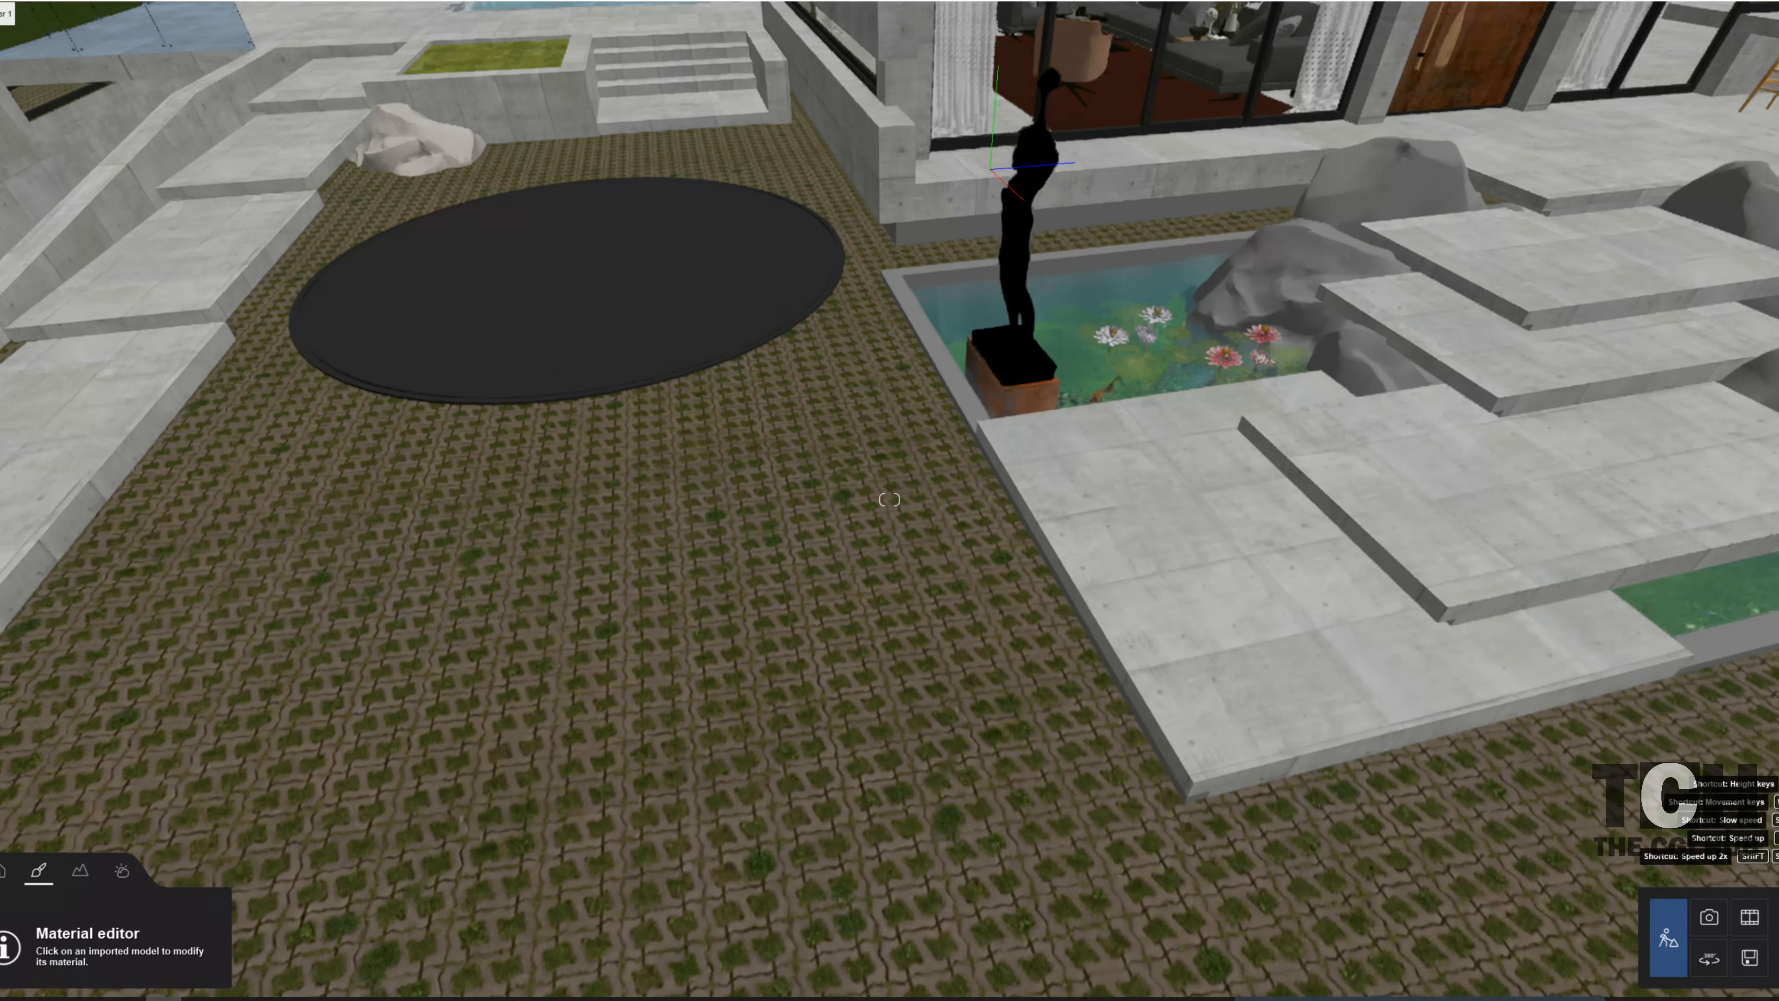
key(w)
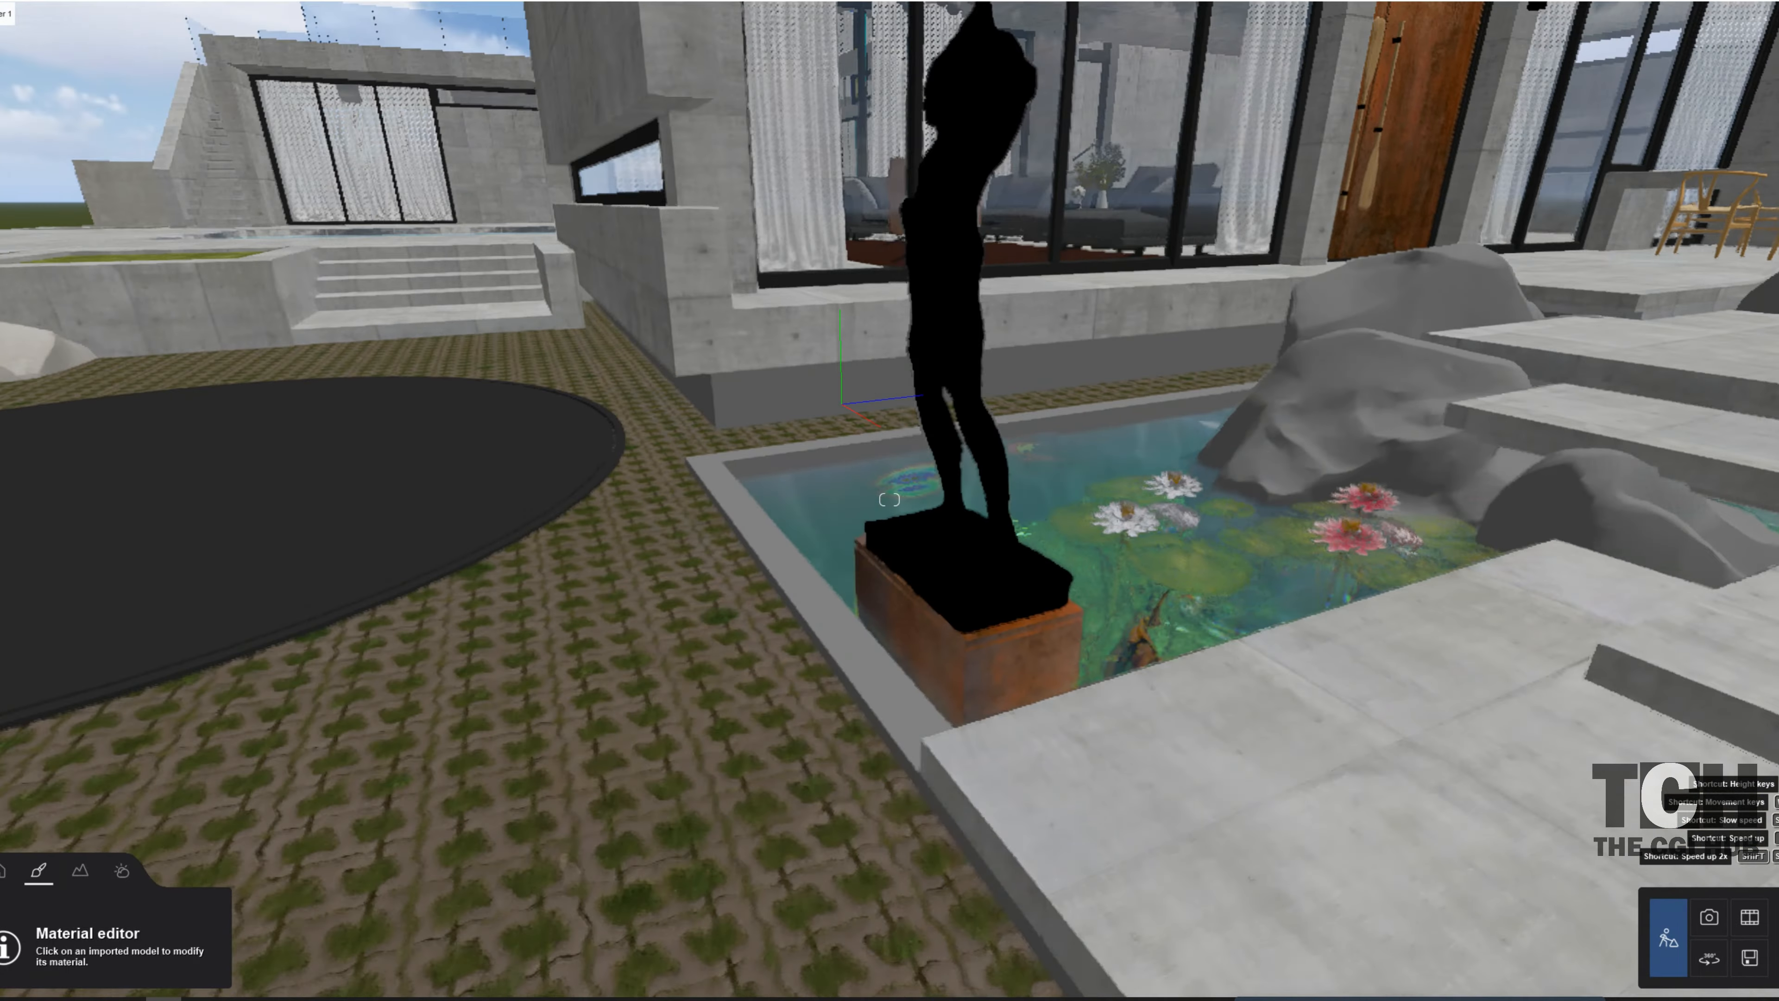
key(s)
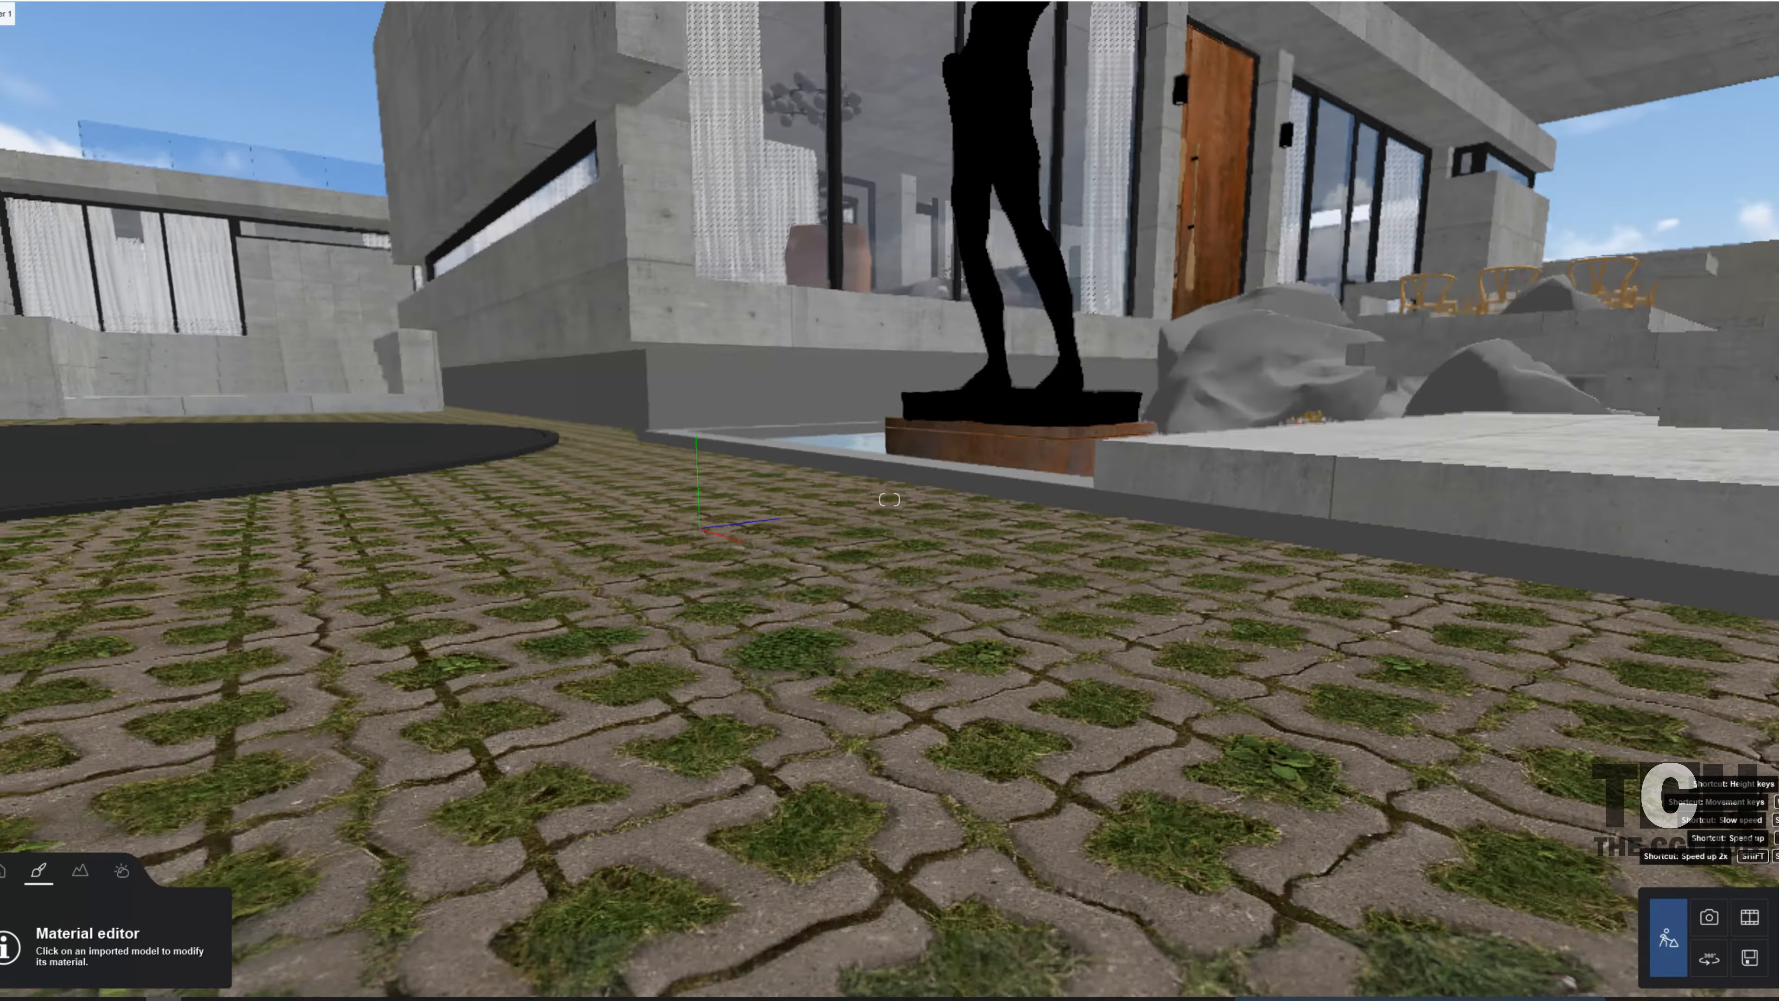
key(s)
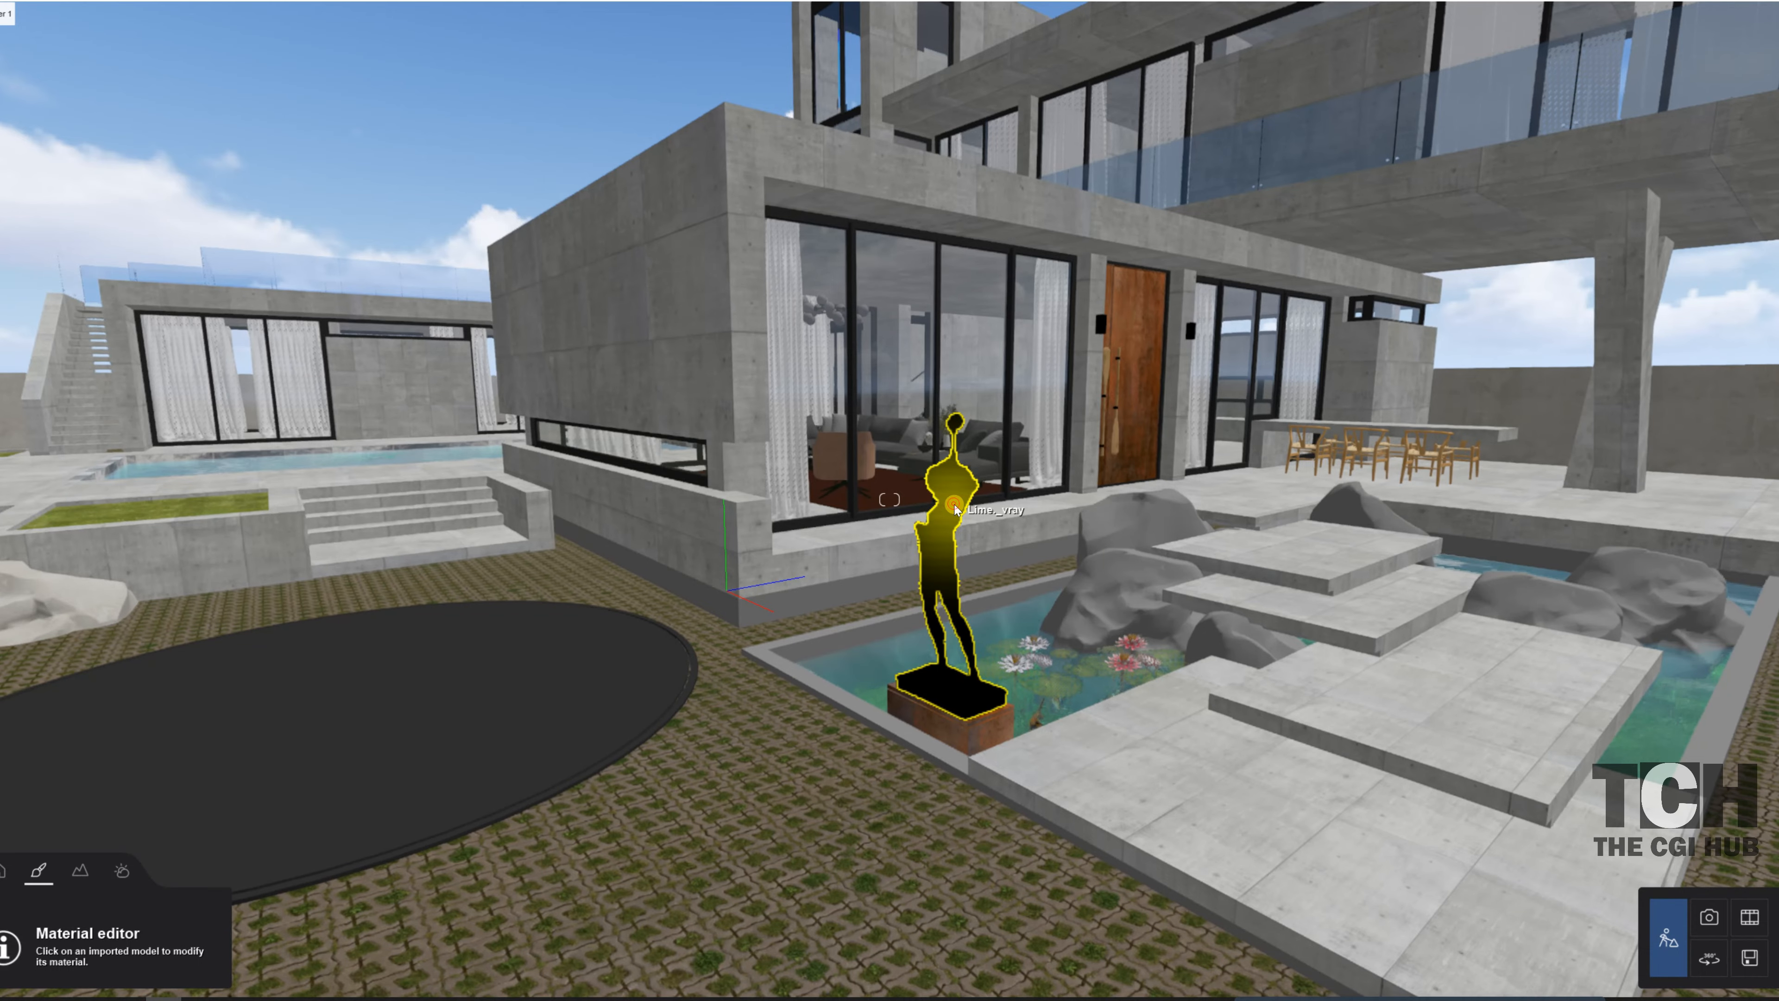
click(957, 509)
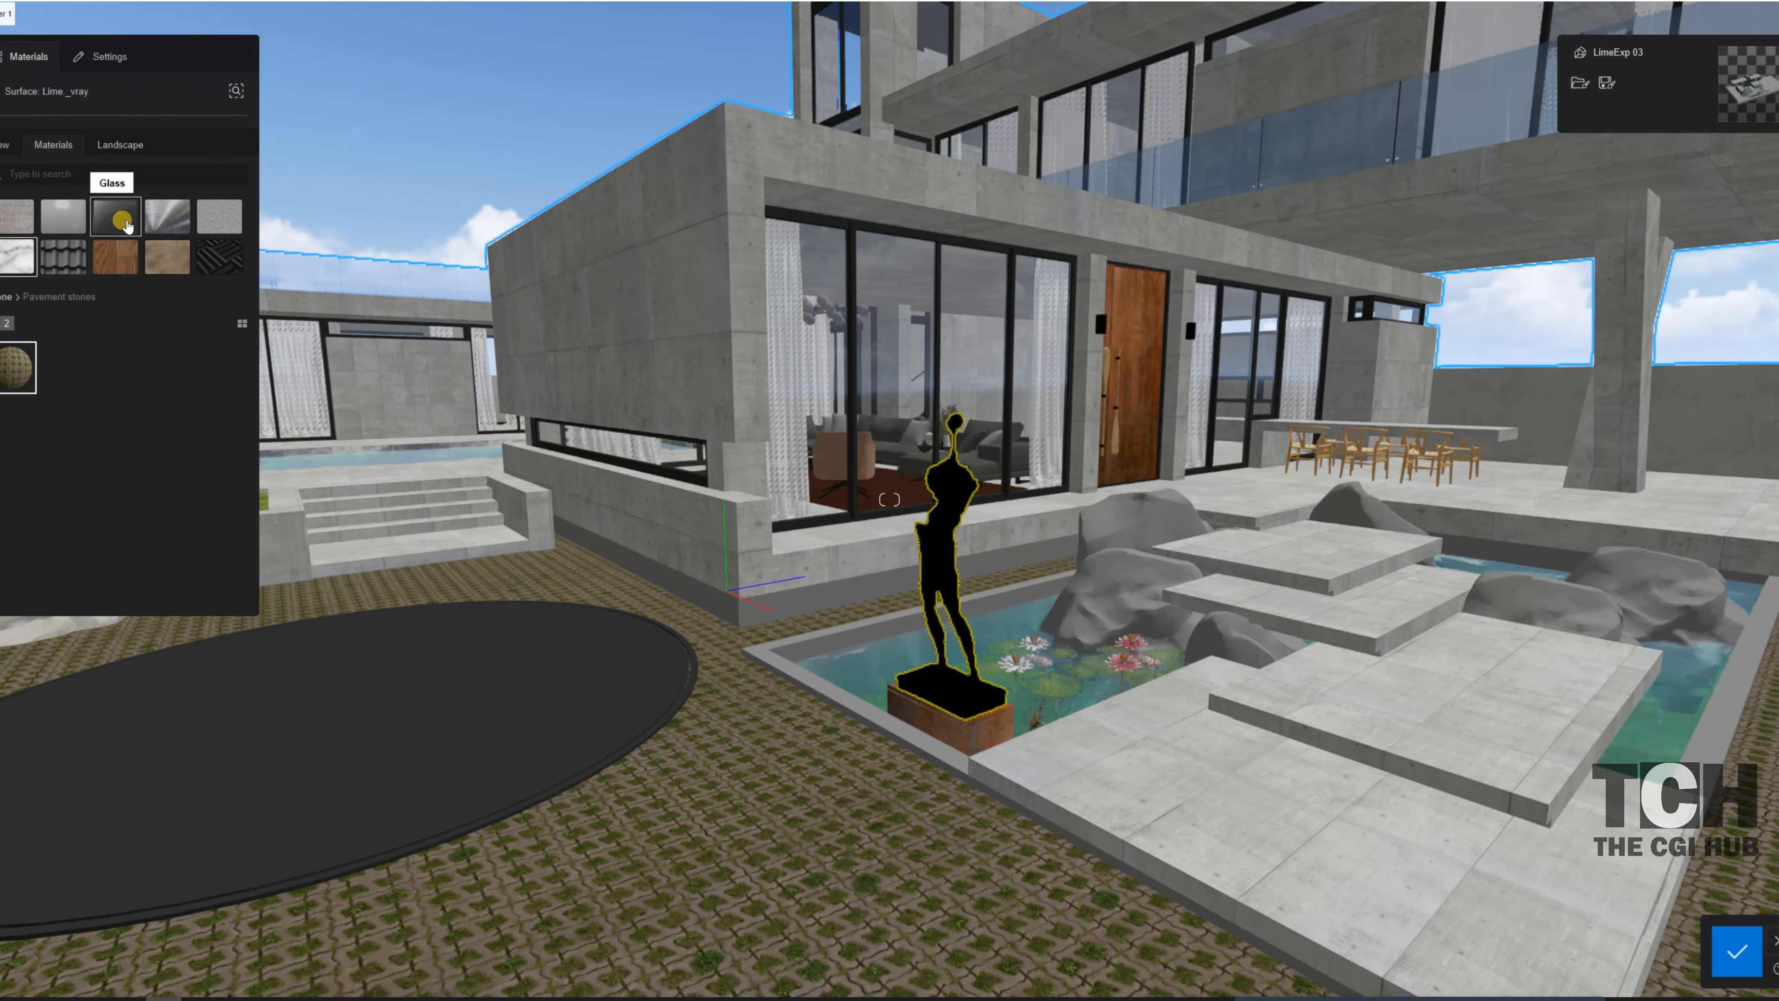
click(155, 220)
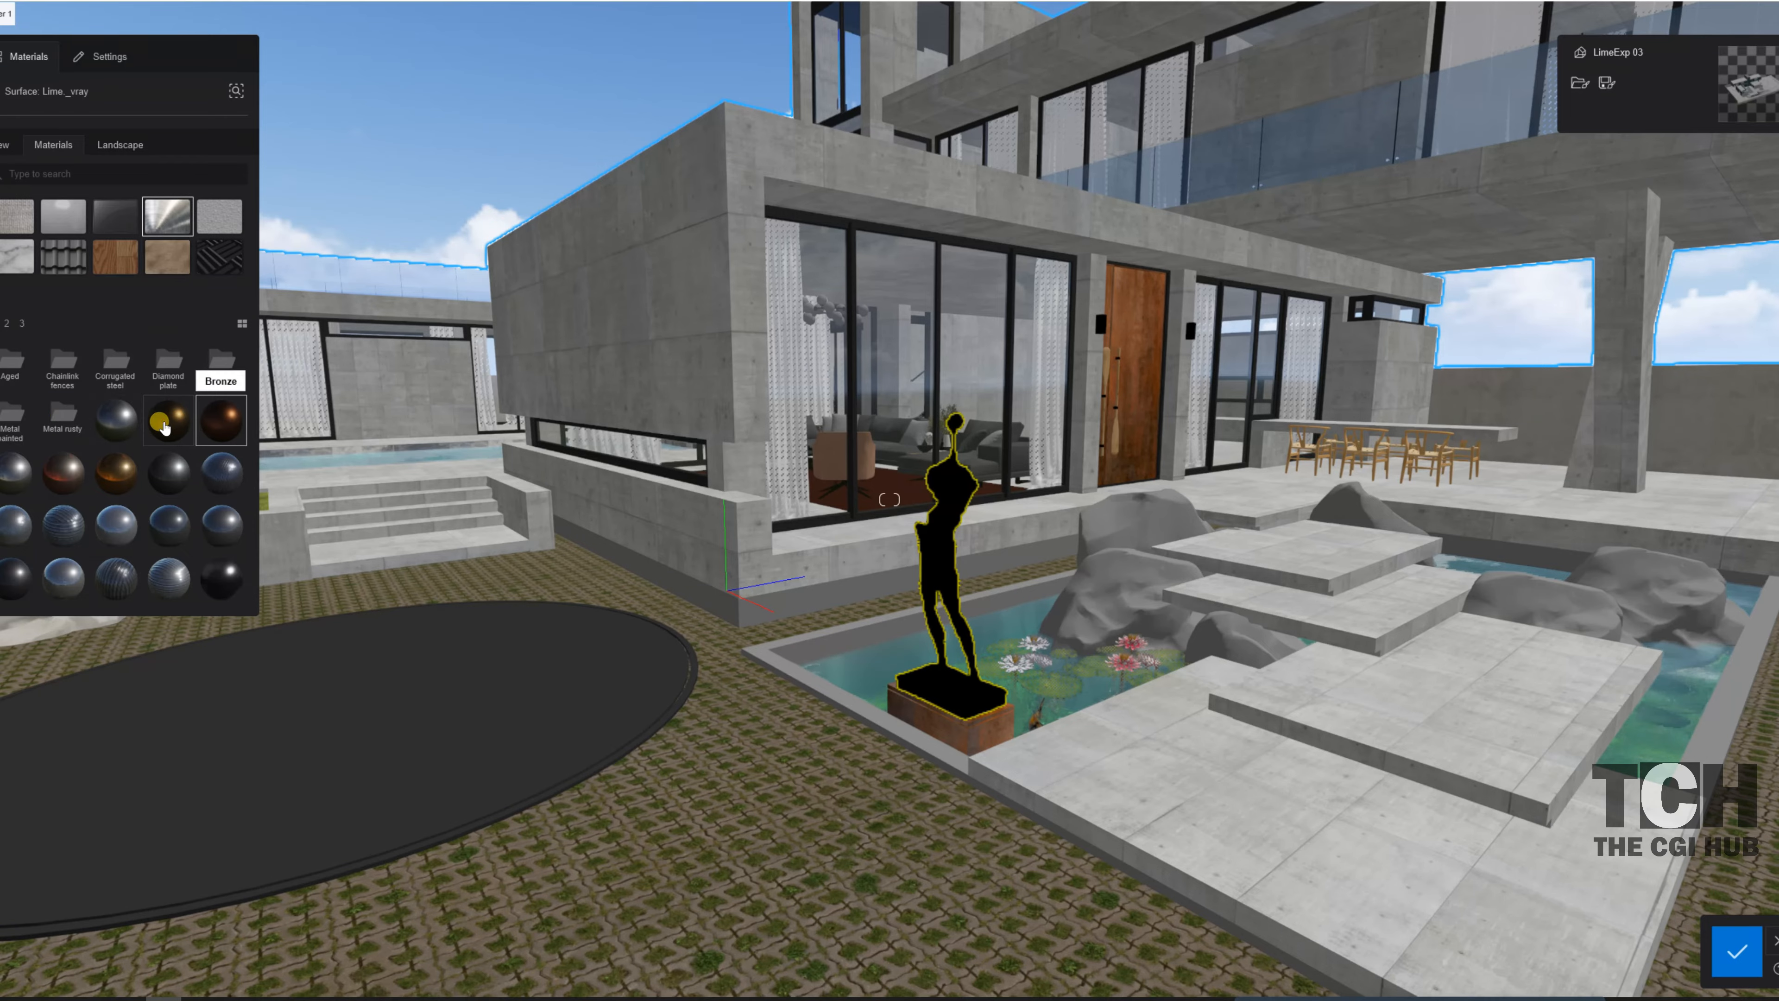
click(165, 422)
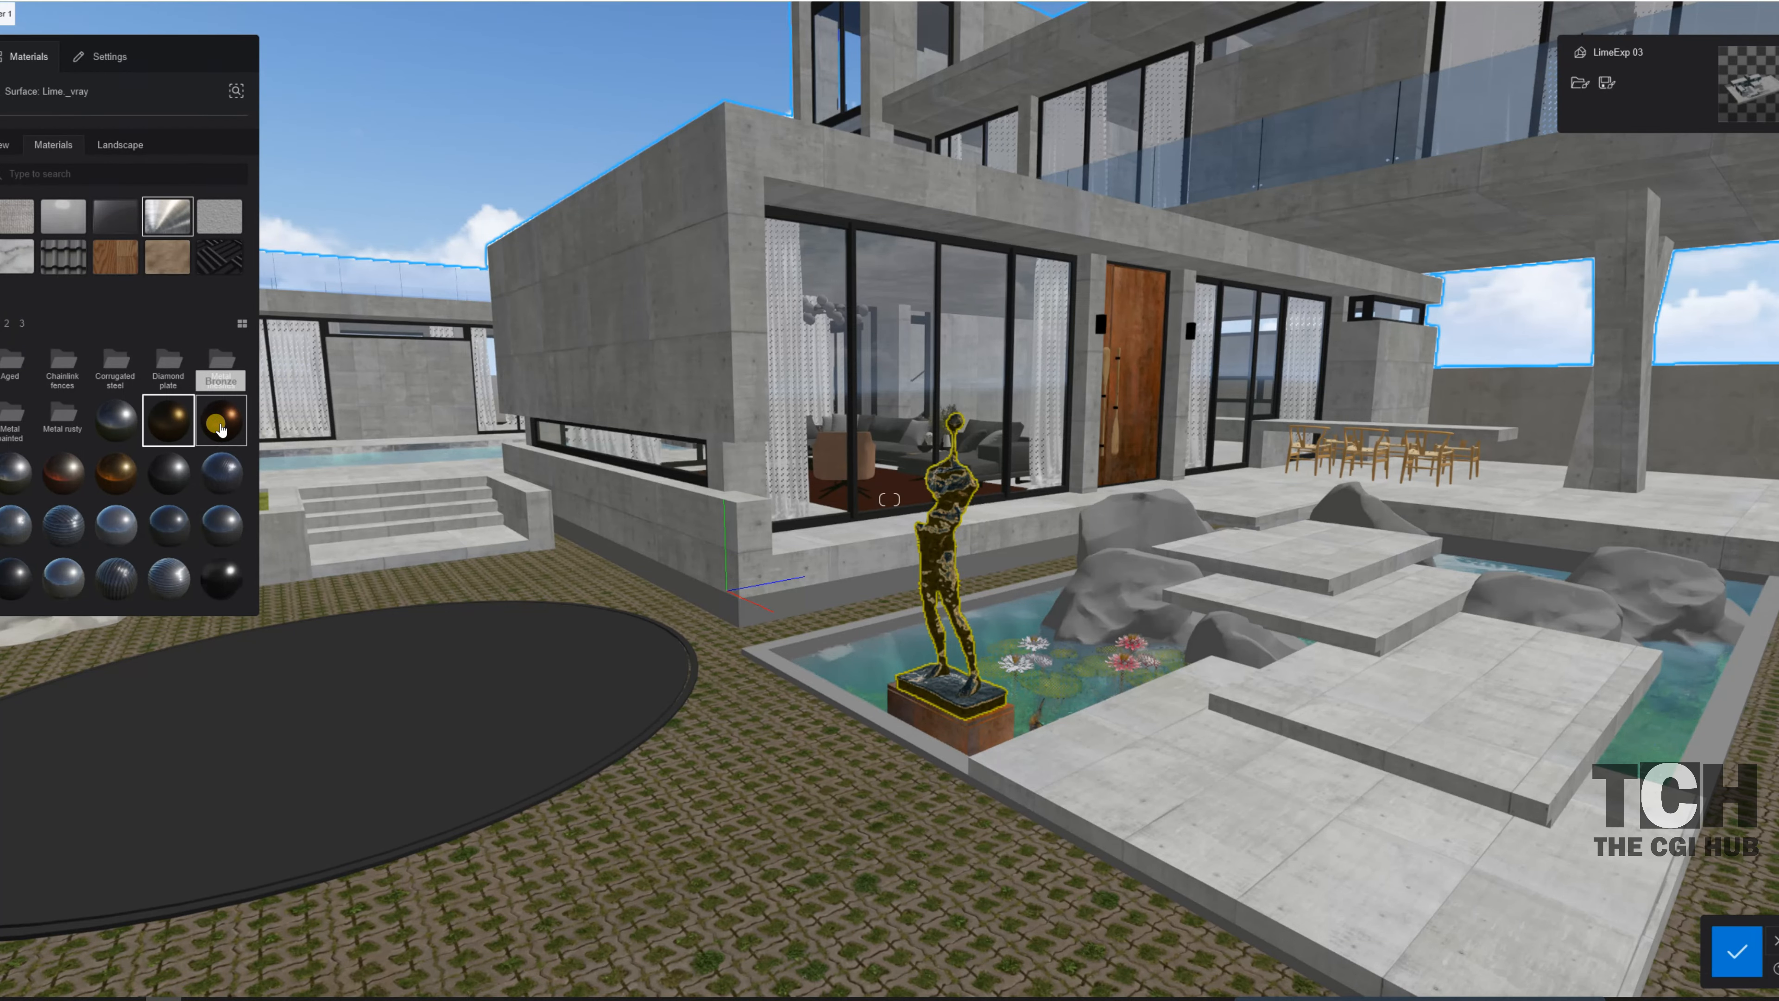
click(214, 422)
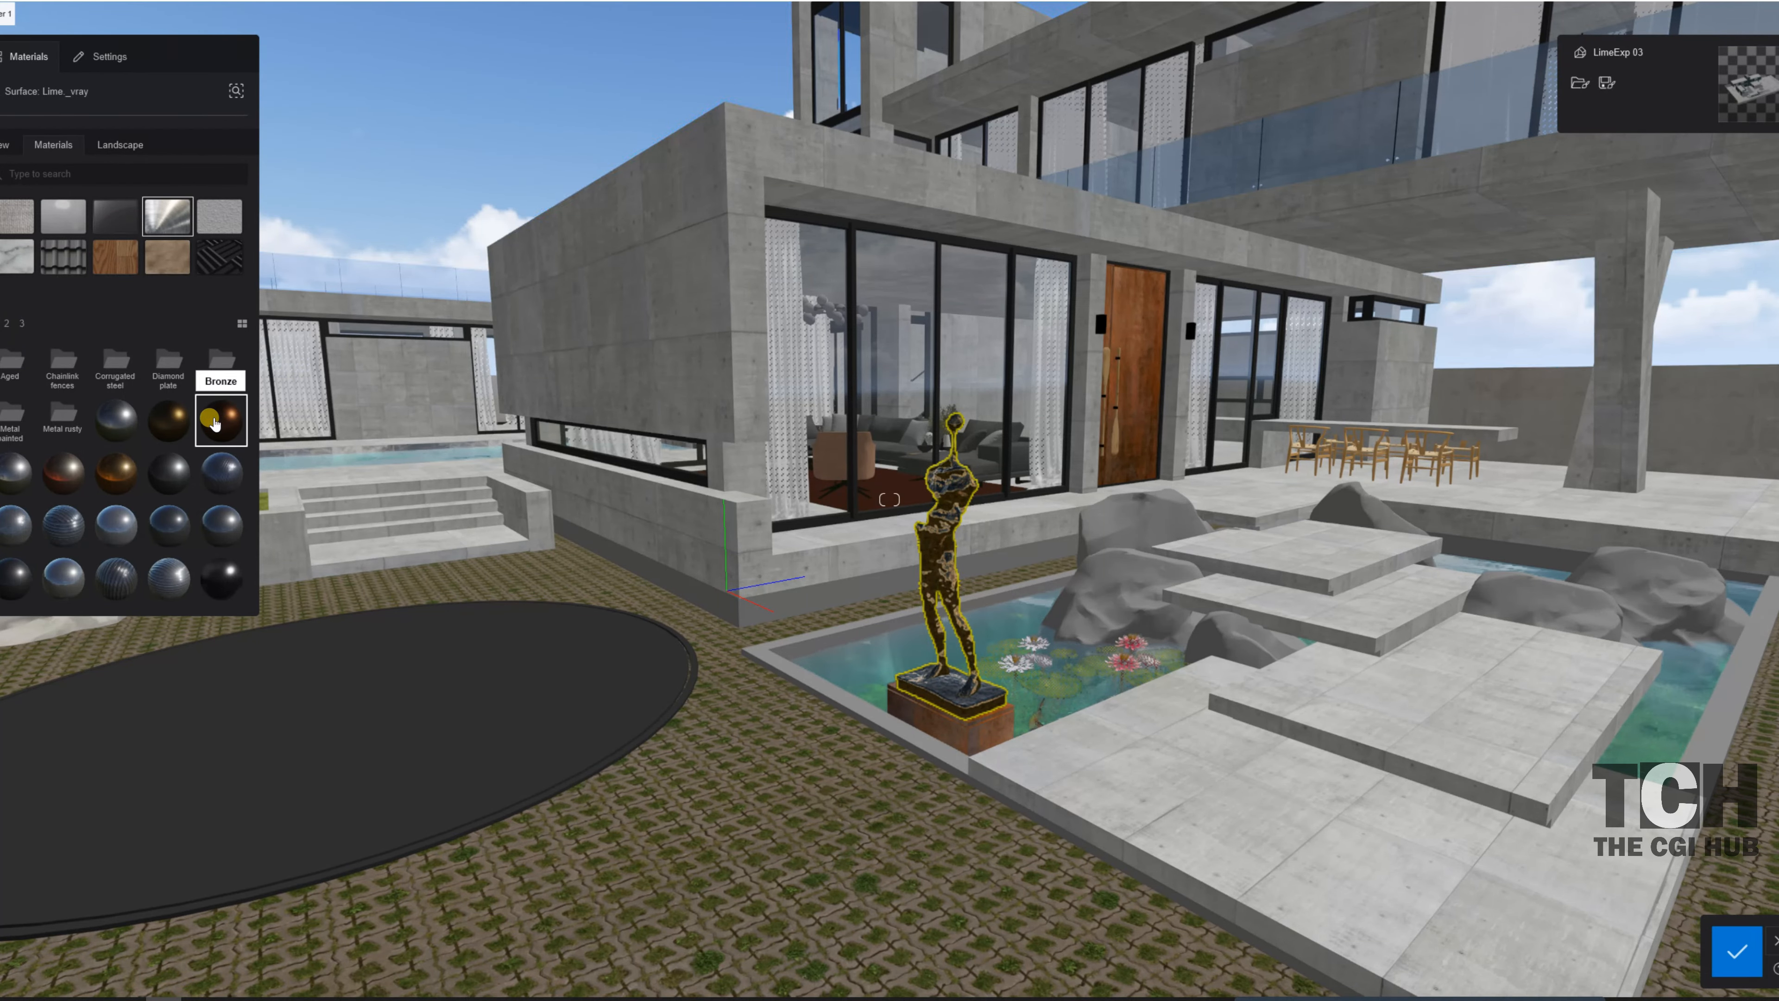
right_drag(849, 560, 838, 603)
key(w)
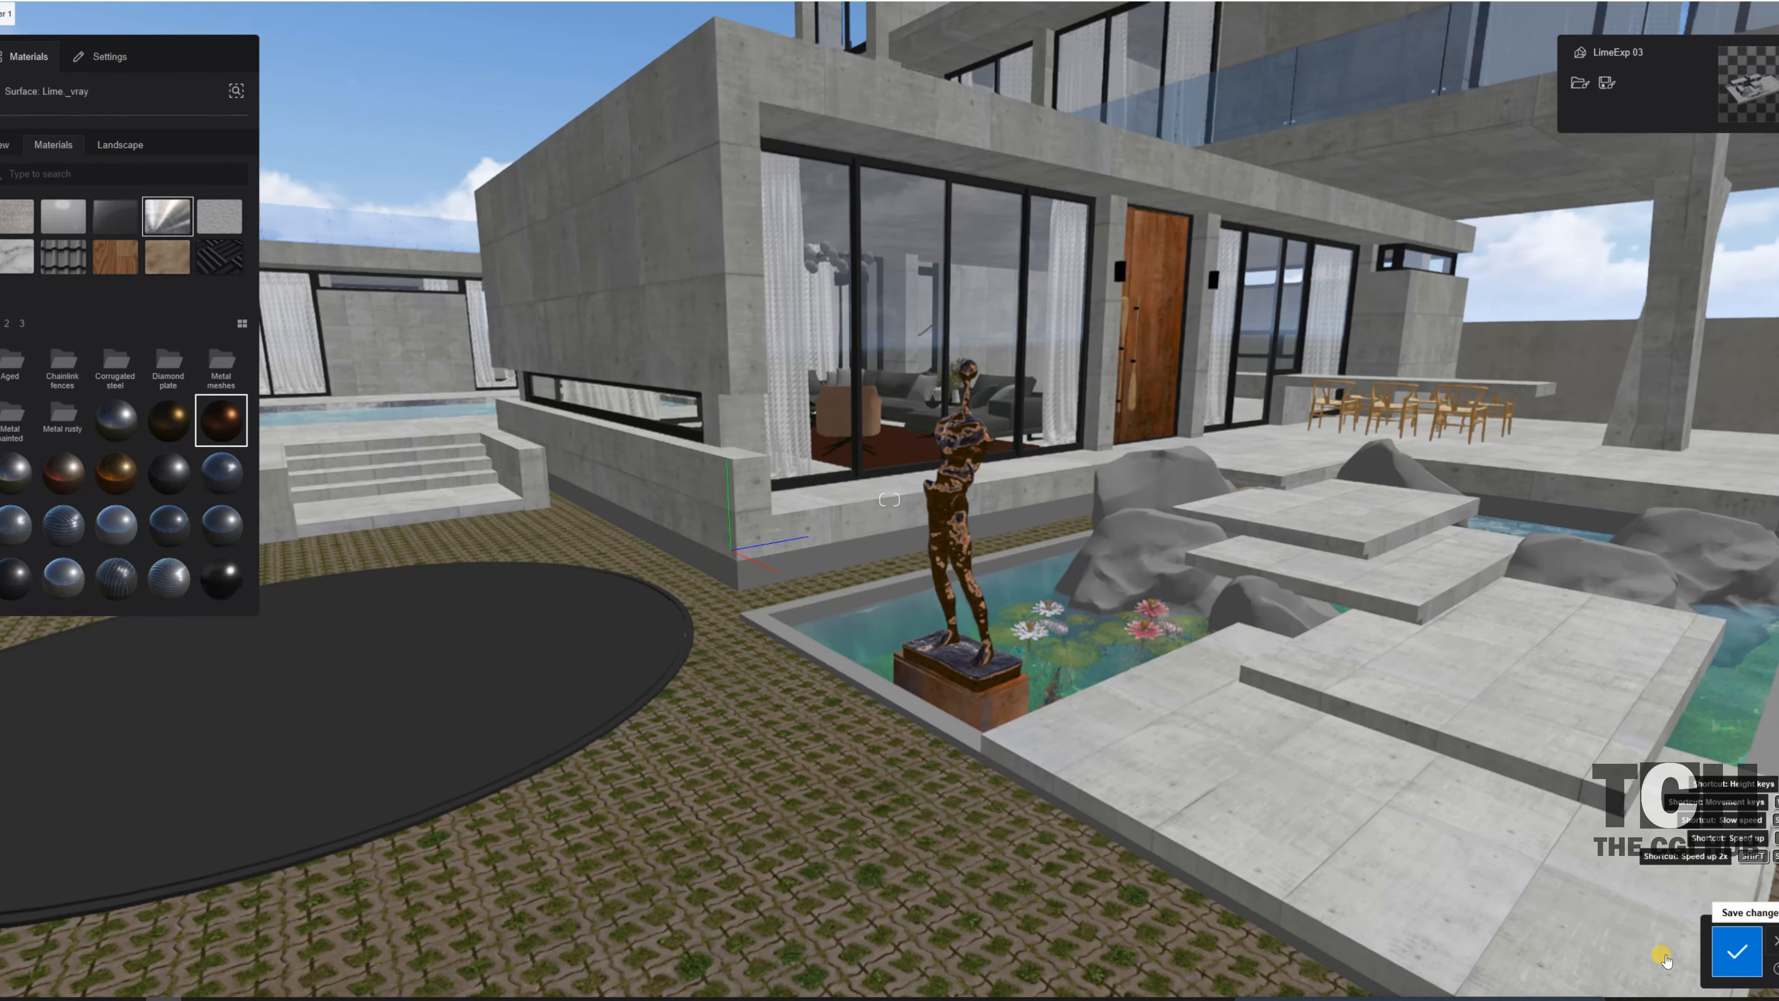
click(1624, 919)
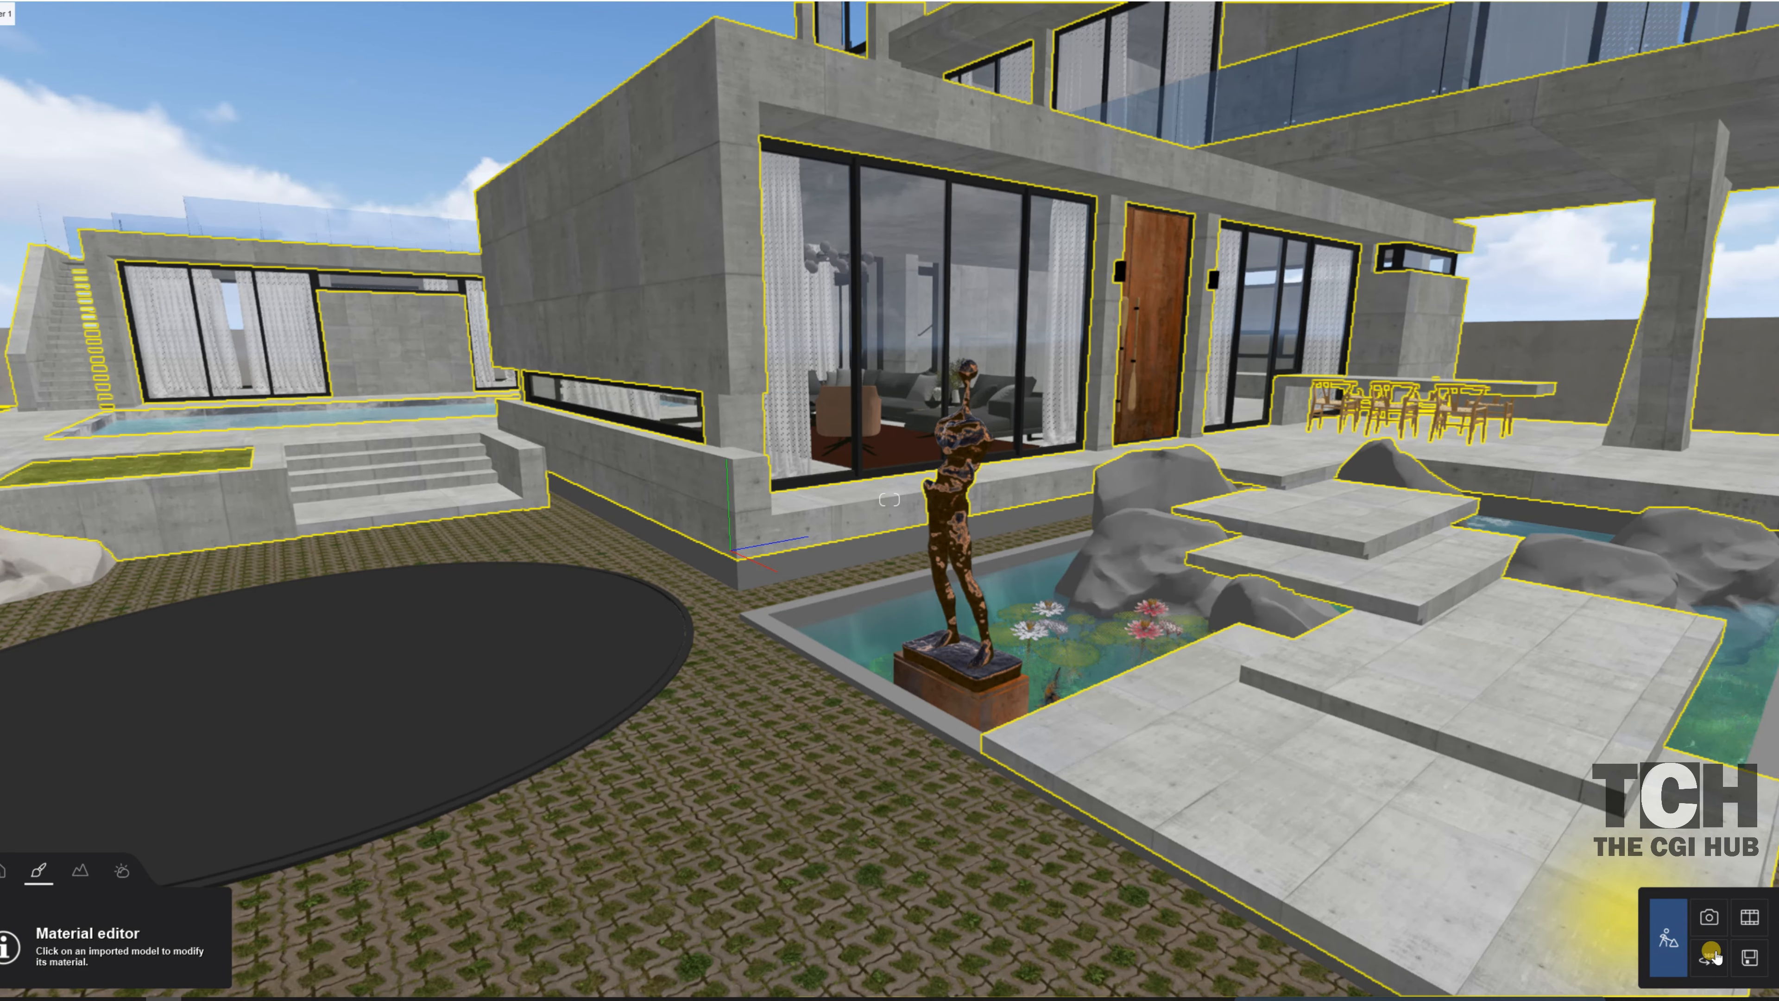
- Save the project as 03 in the C:\work\exterior\03 folder and return to the scene in Build mode
click(1746, 958)
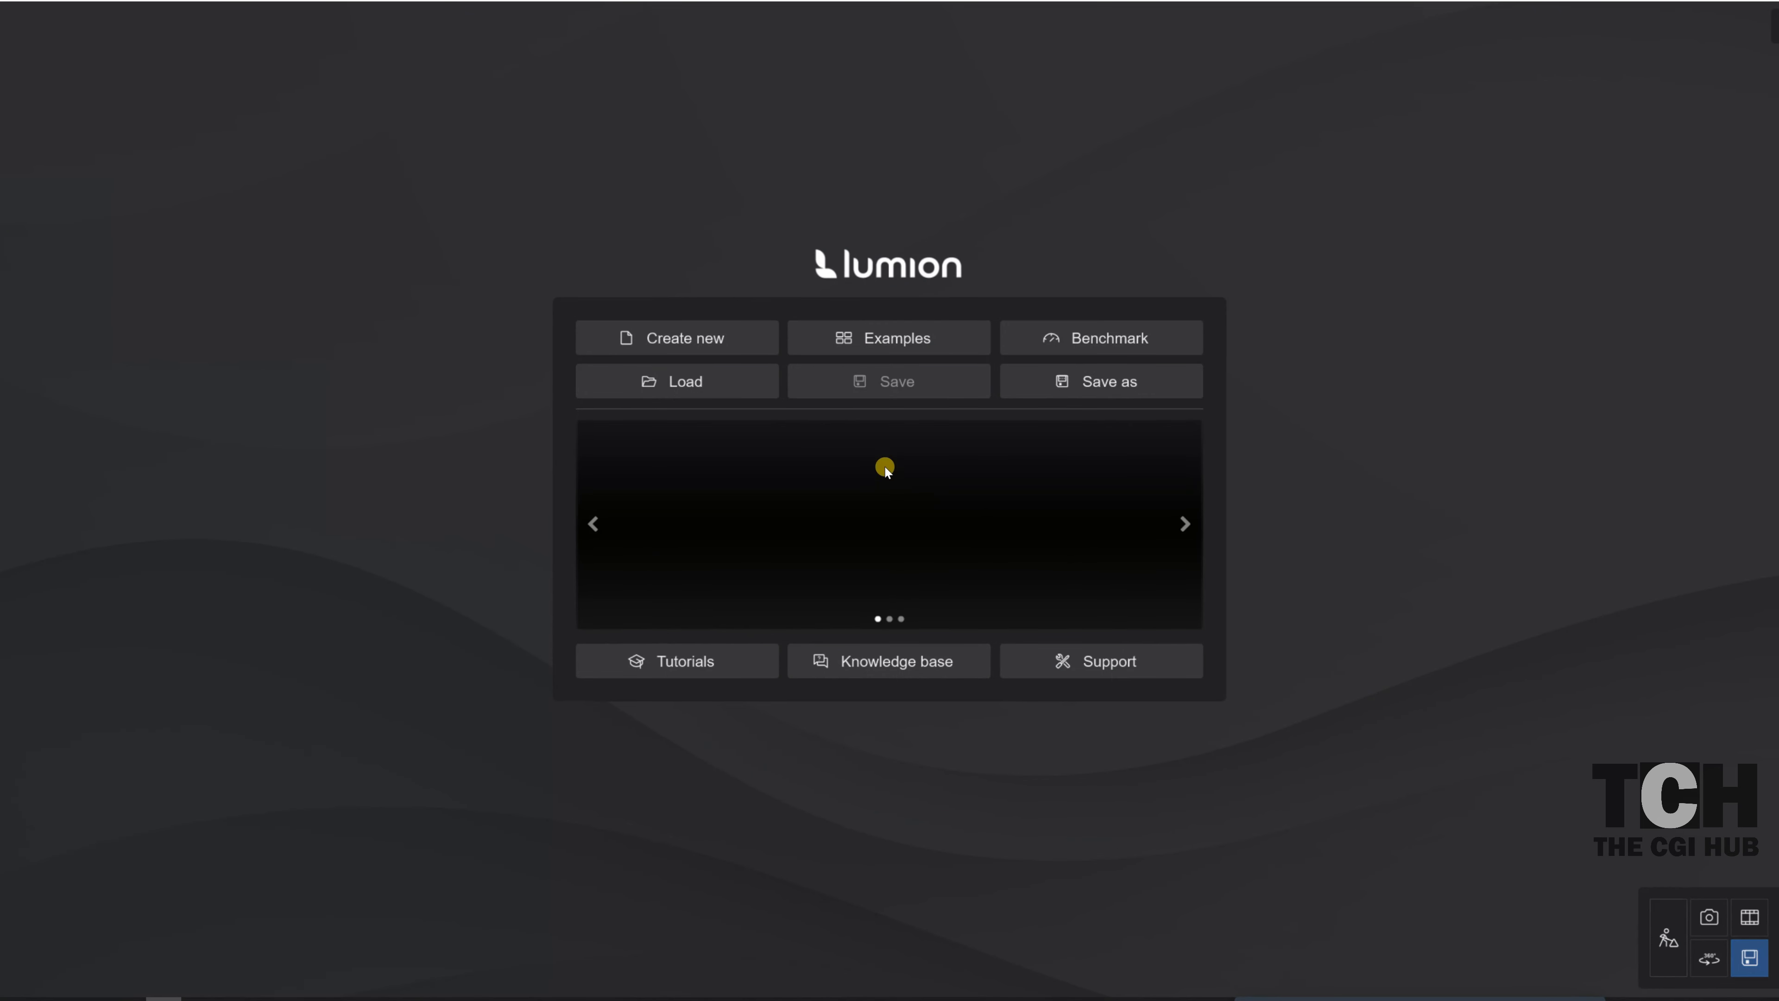
click(1073, 381)
click(36, 364)
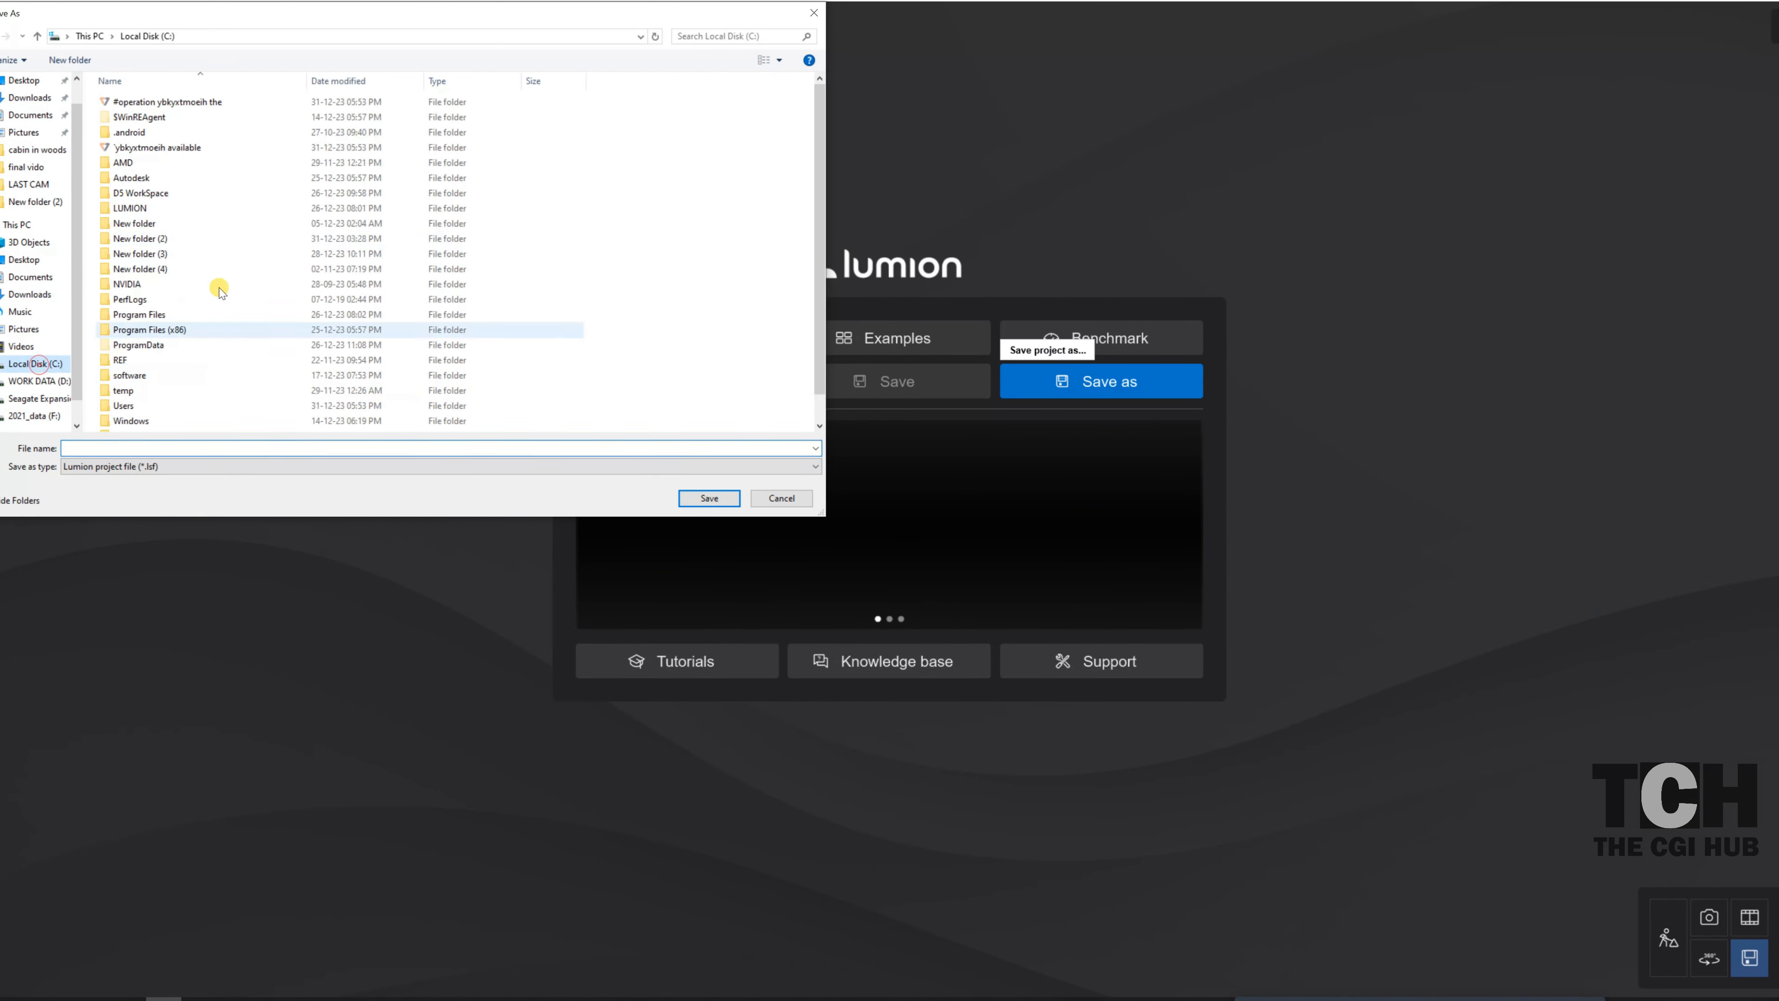
scroll(150, 392, down, 1)
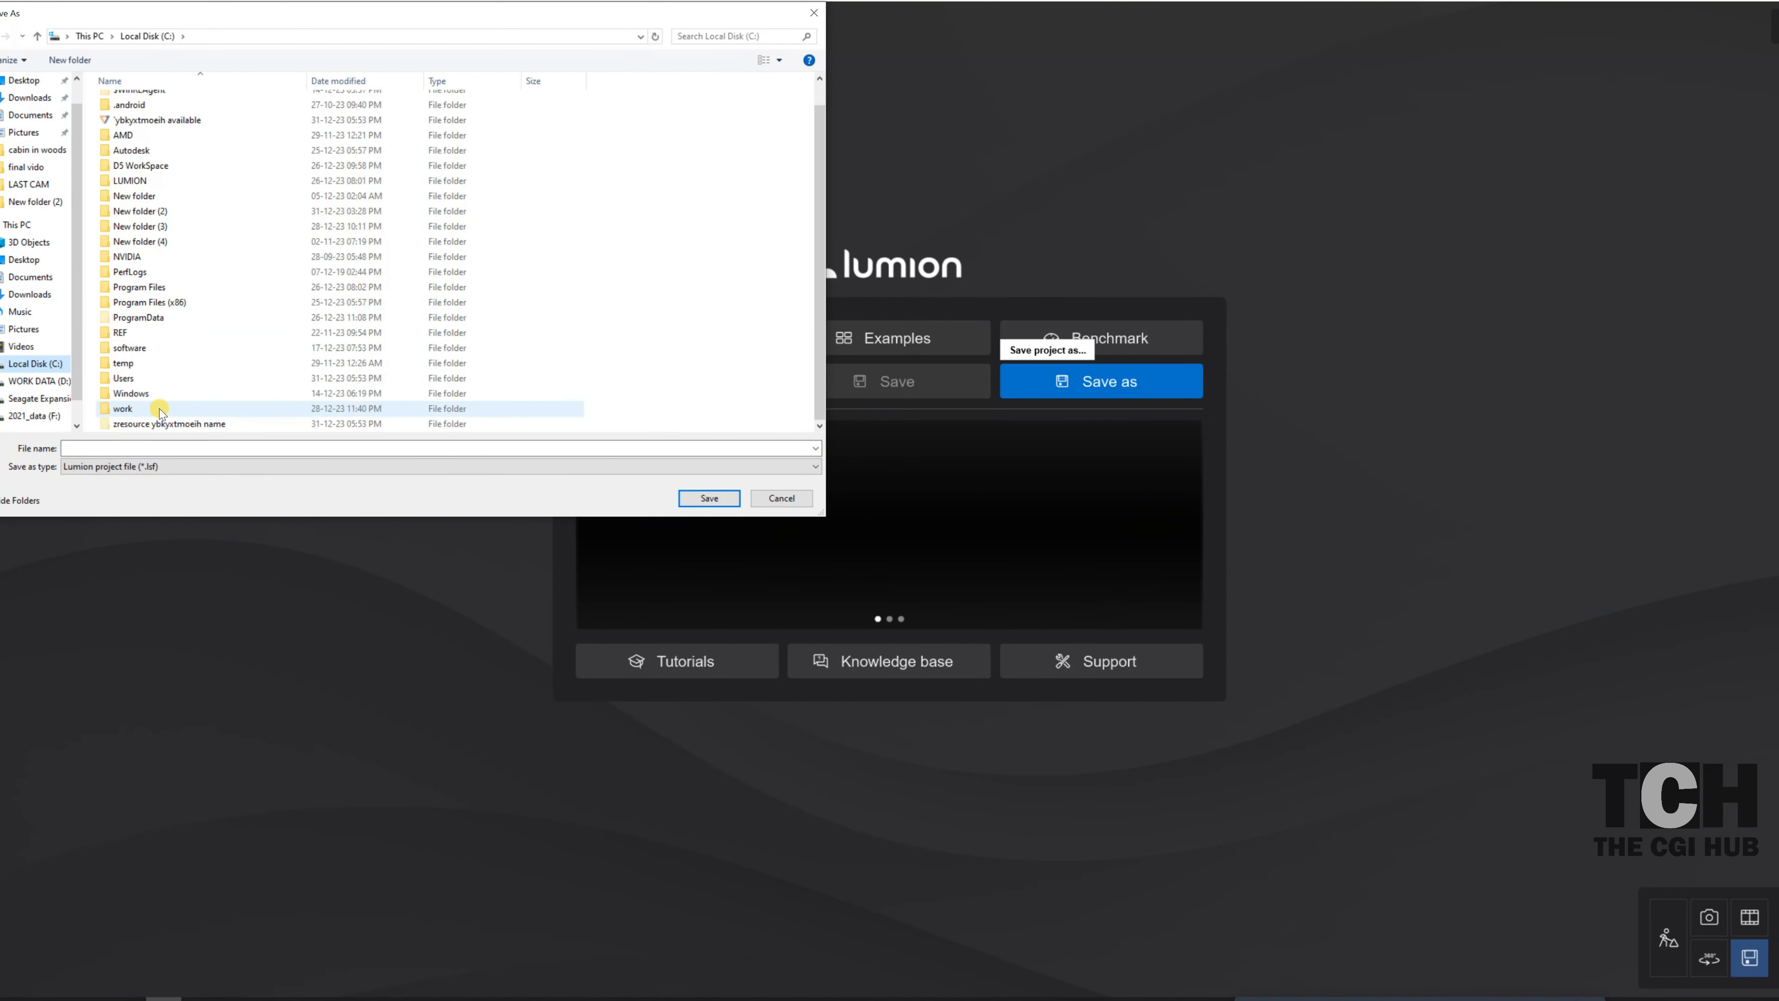
double_click(117, 412)
click(130, 179)
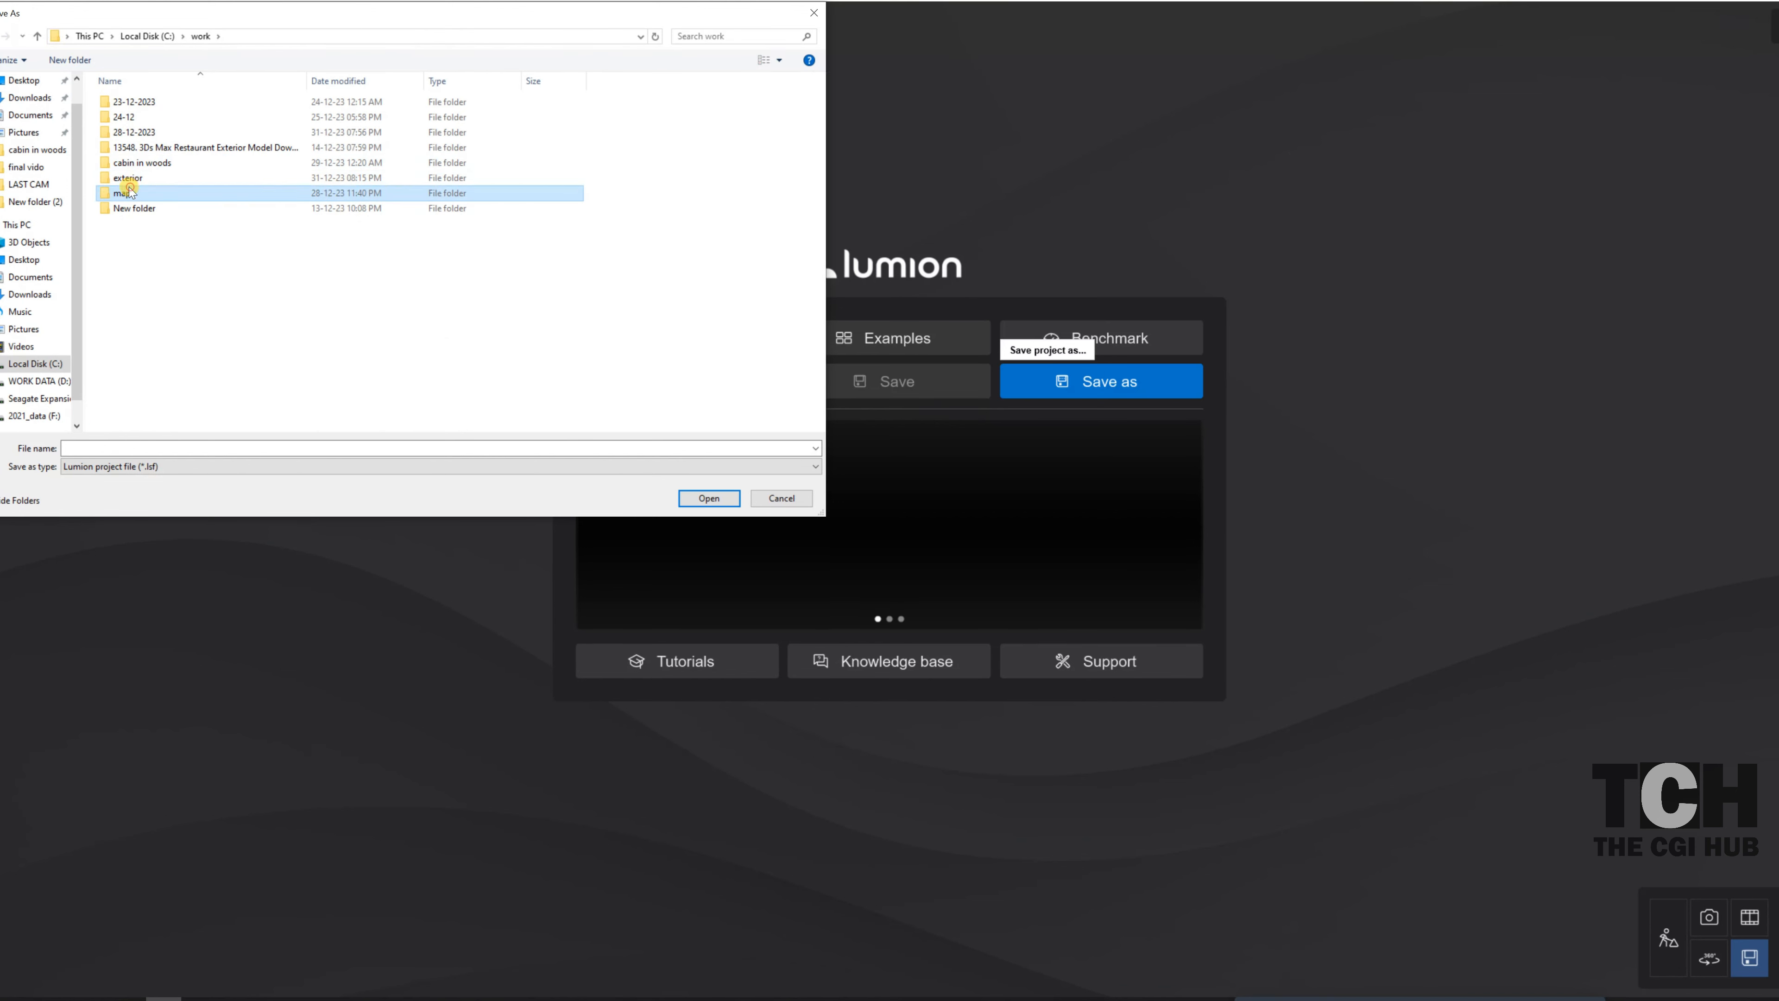
double_click(130, 177)
double_click(126, 103)
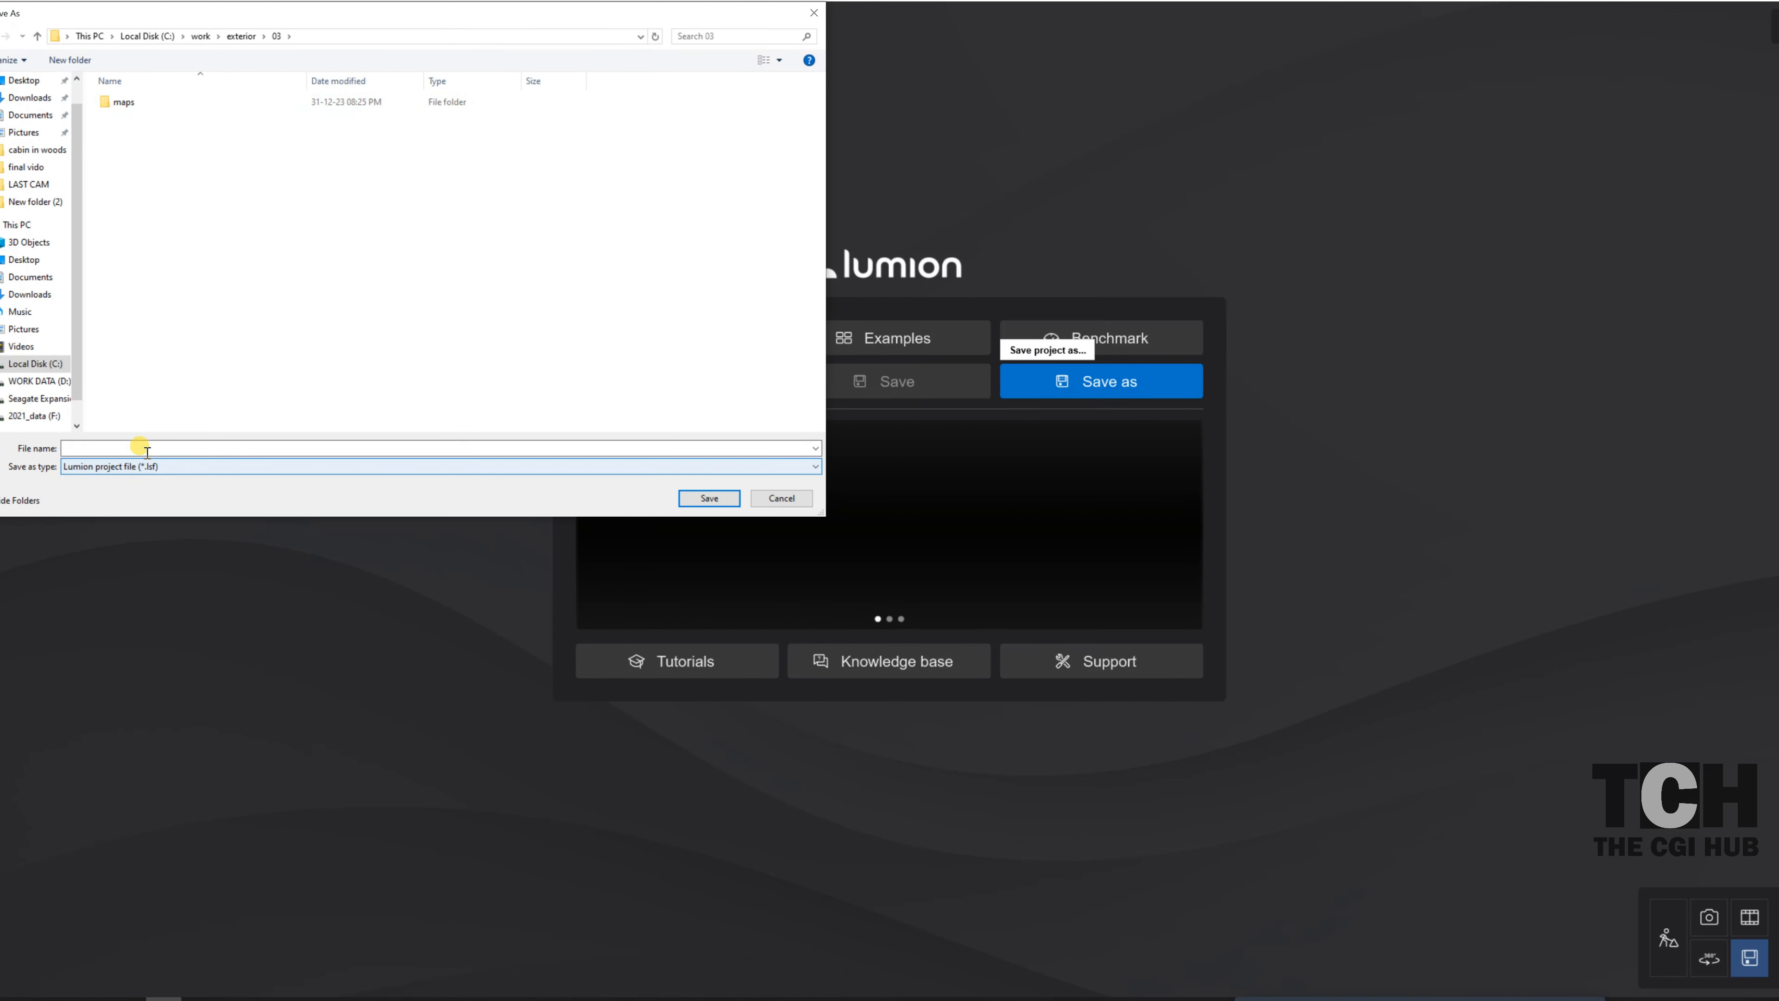
key(Return)
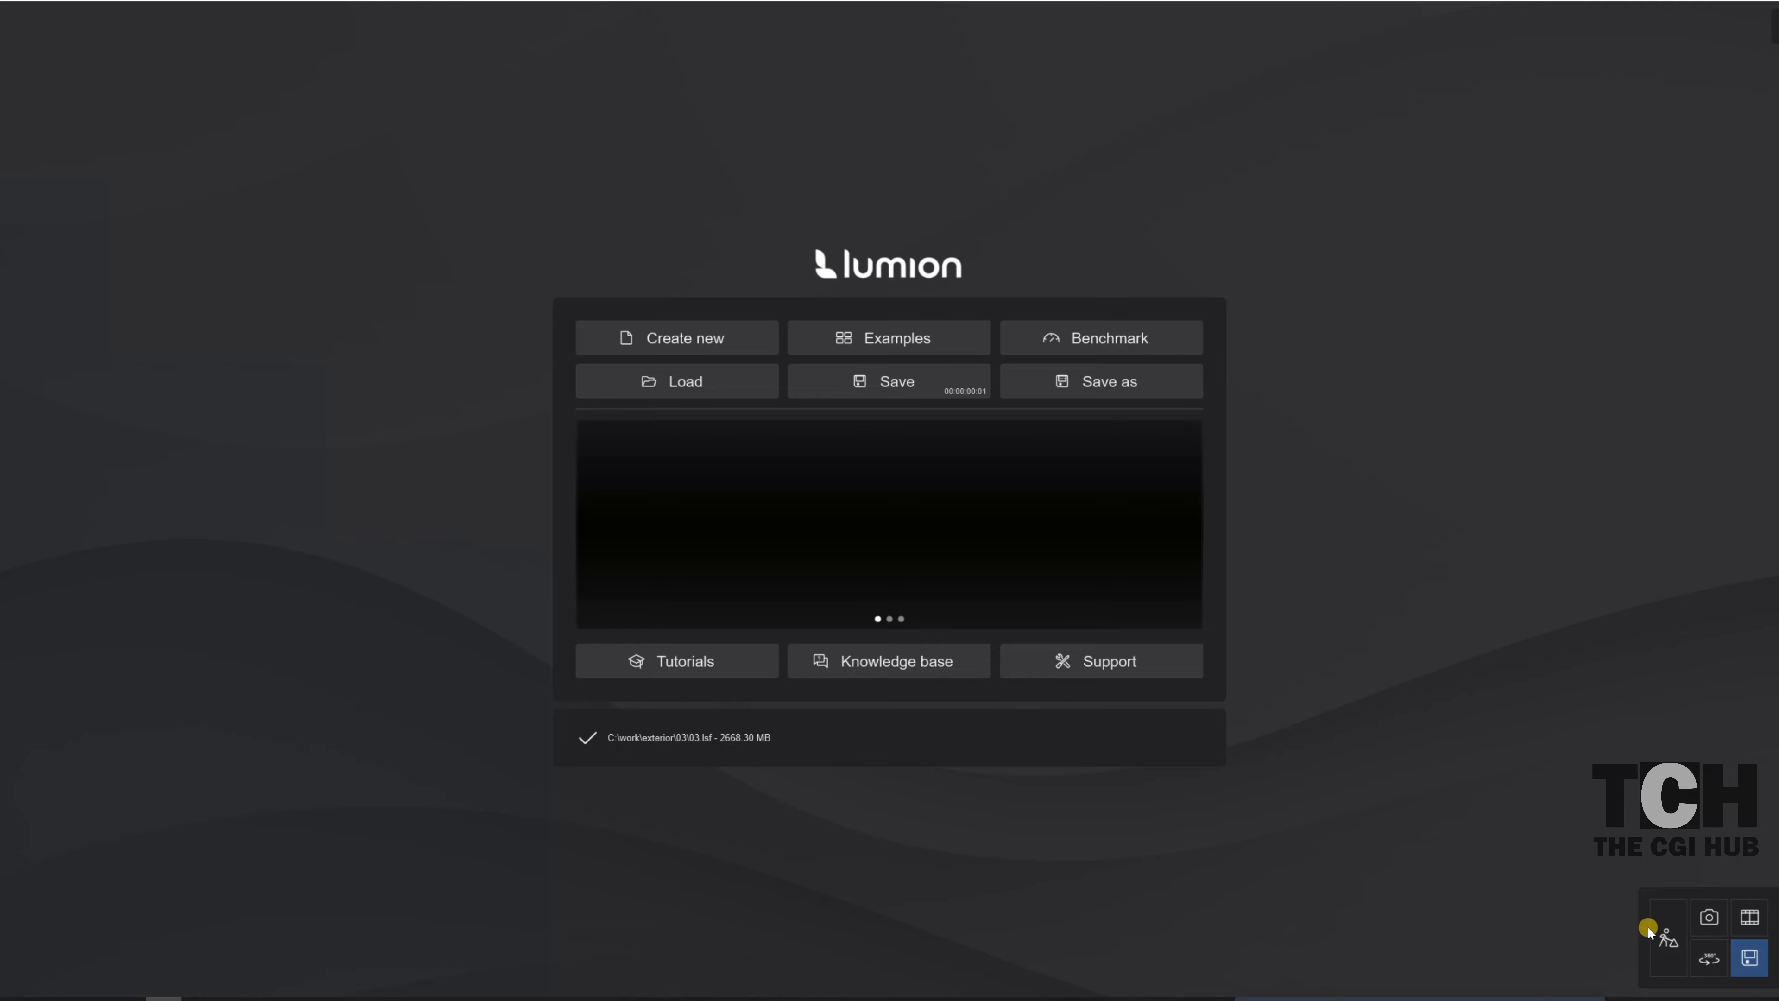
click(1667, 934)
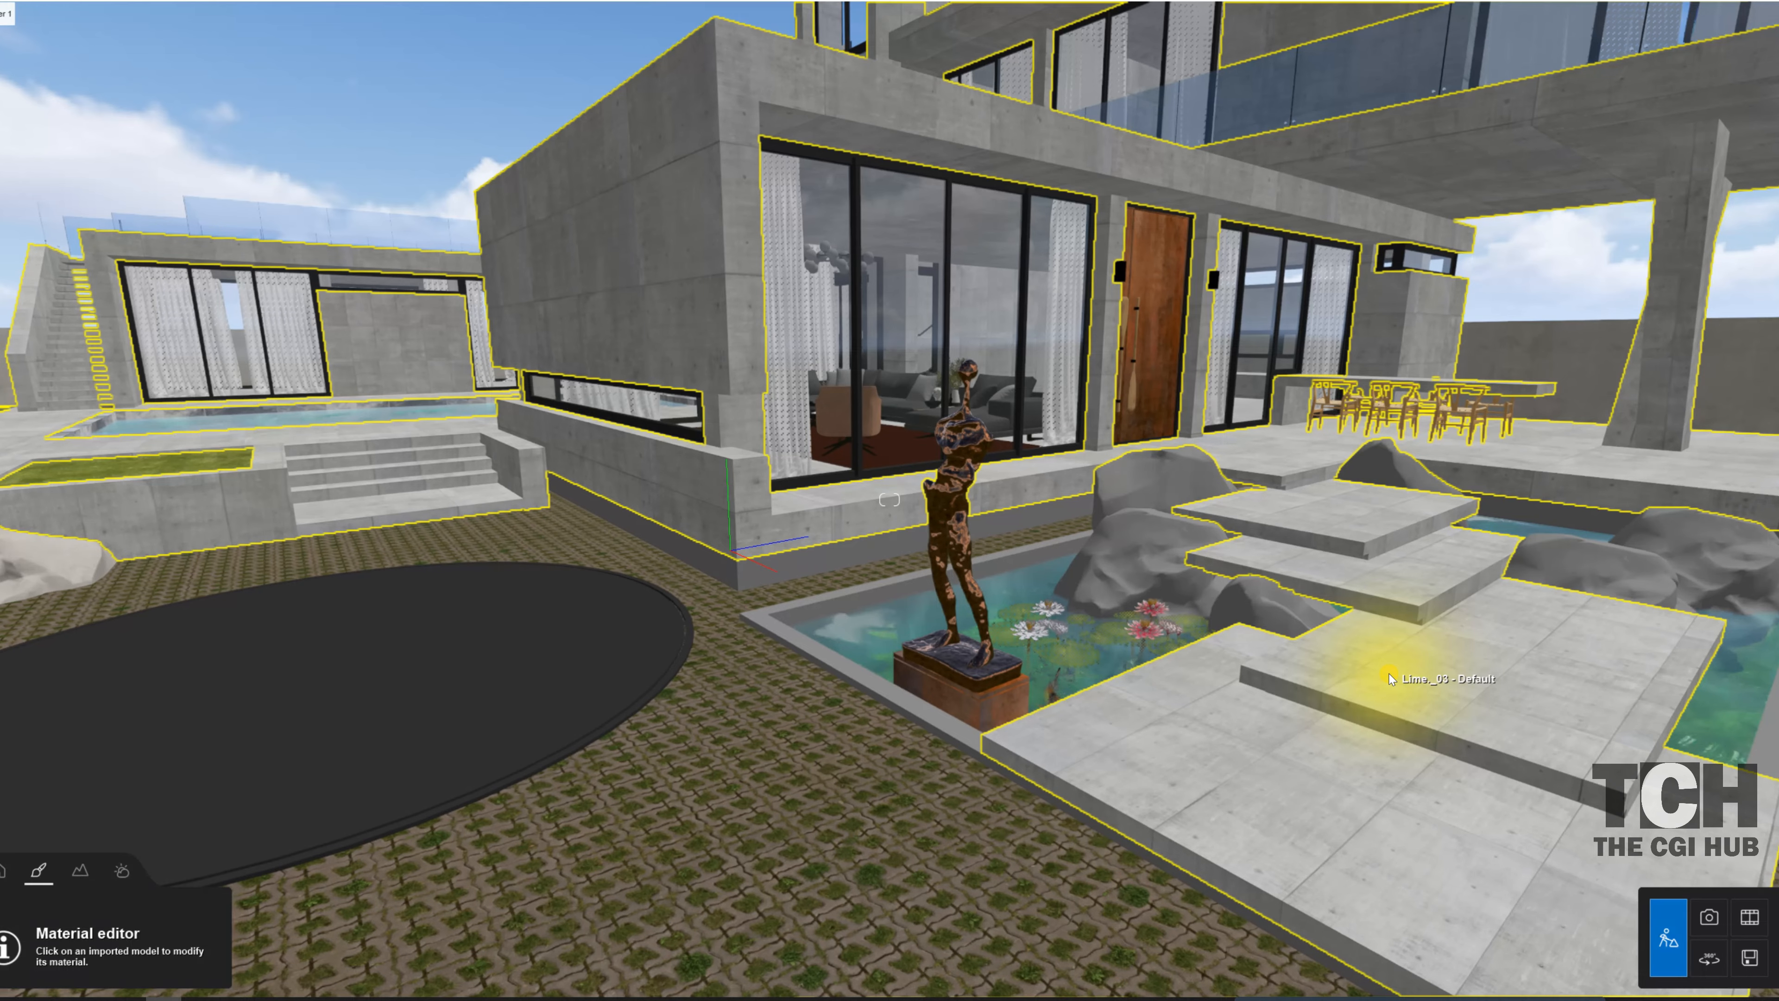
- Switch to Photo mode, frame the whole front facade from the street and store the view in photo slot 1
click(1706, 918)
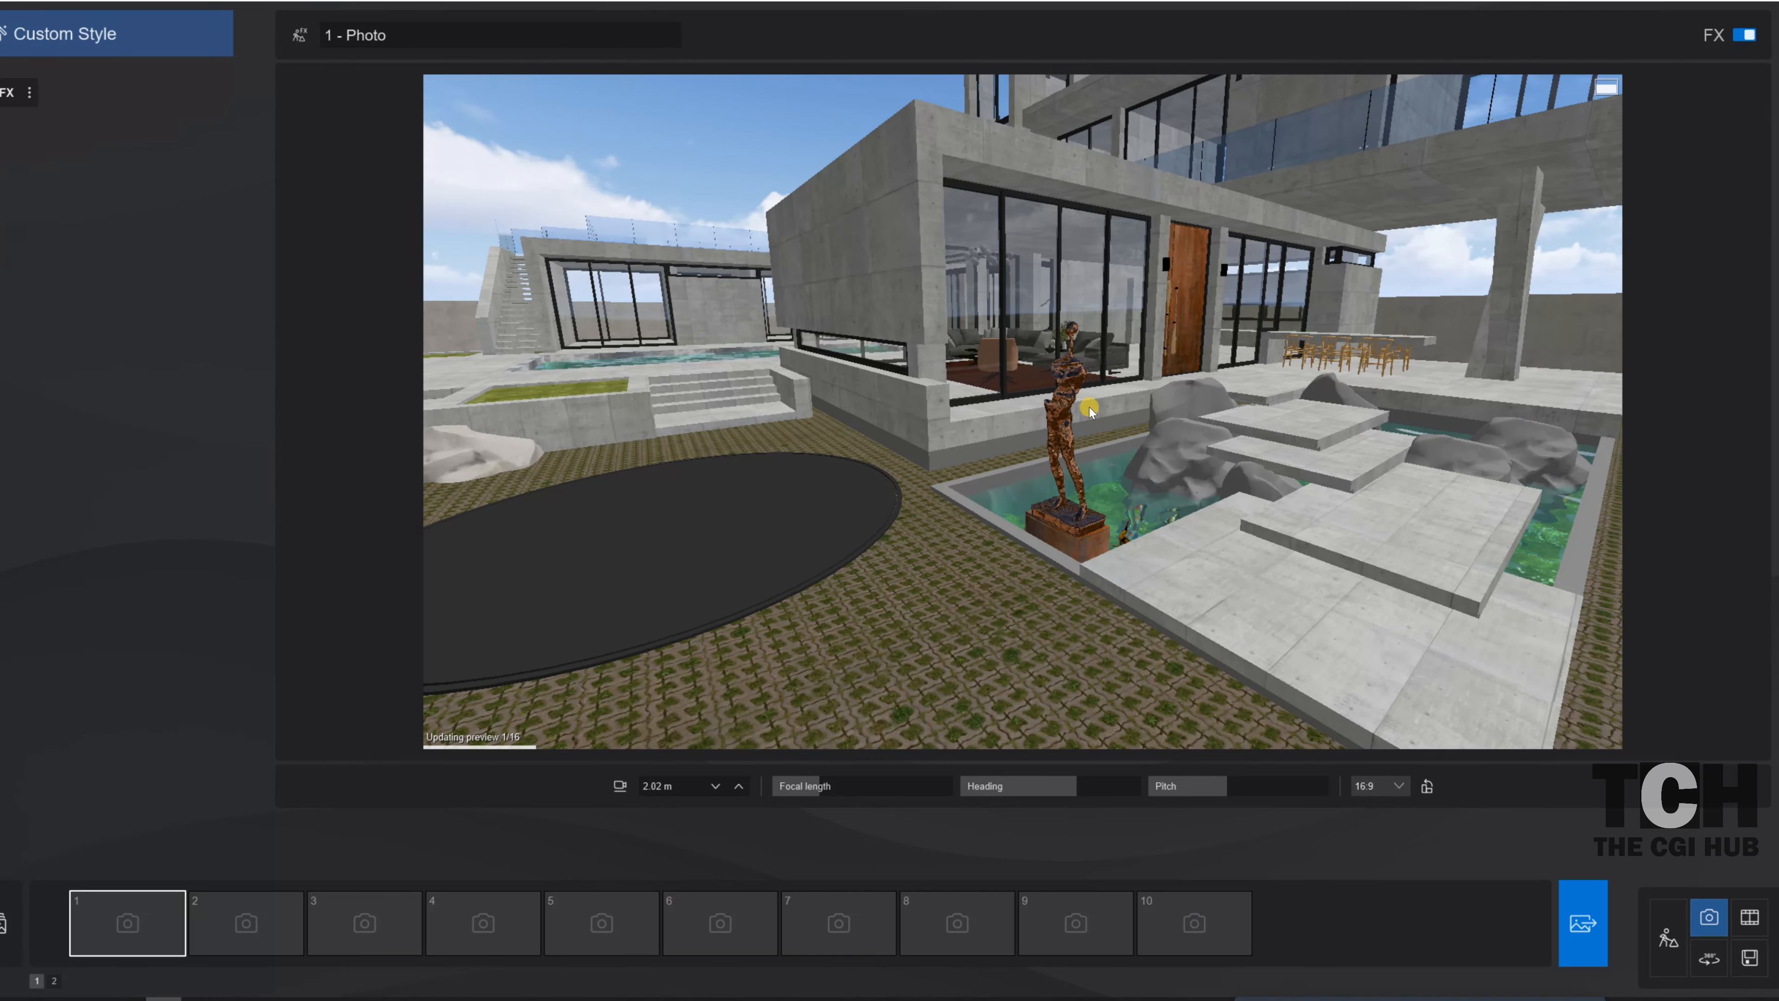
key(s)
mouse_move(1059, 412)
right_down()
mouse_move(967, 375)
mouse_move(1012, 406)
mouse_move(989, 403)
mouse_move(1029, 404)
right_up()
key(e)
key(s)
key(d)
key(w)
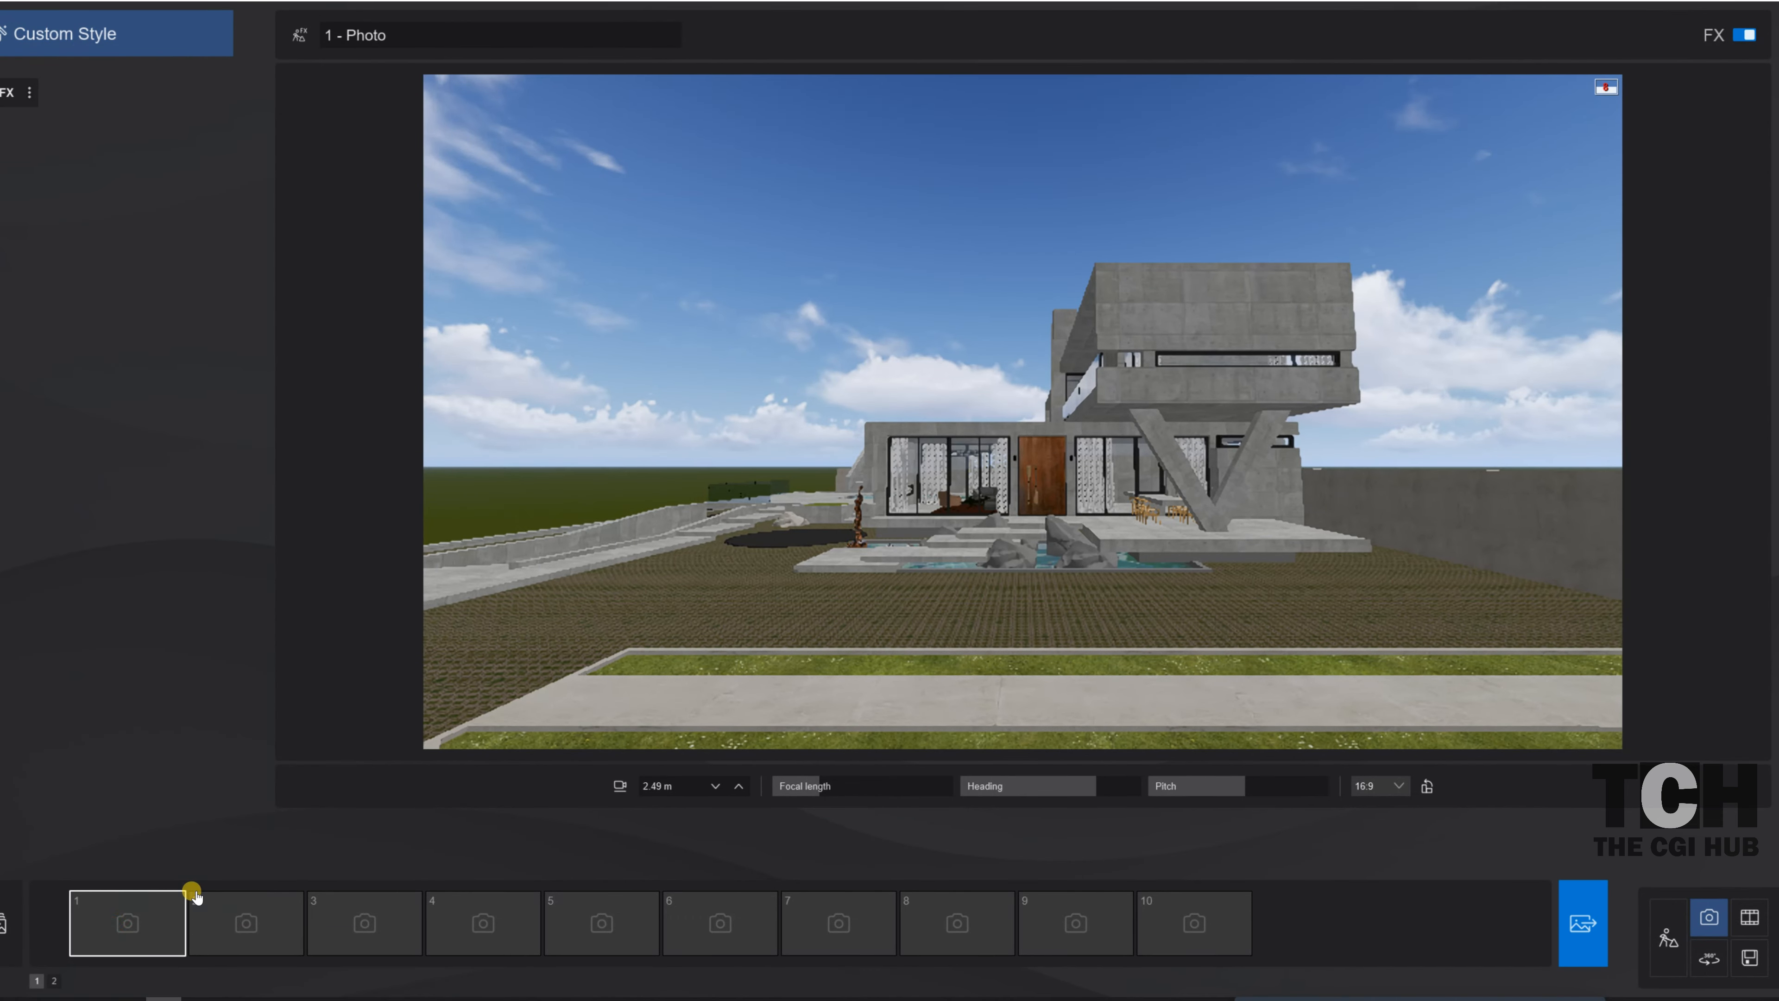
key(shift+1)
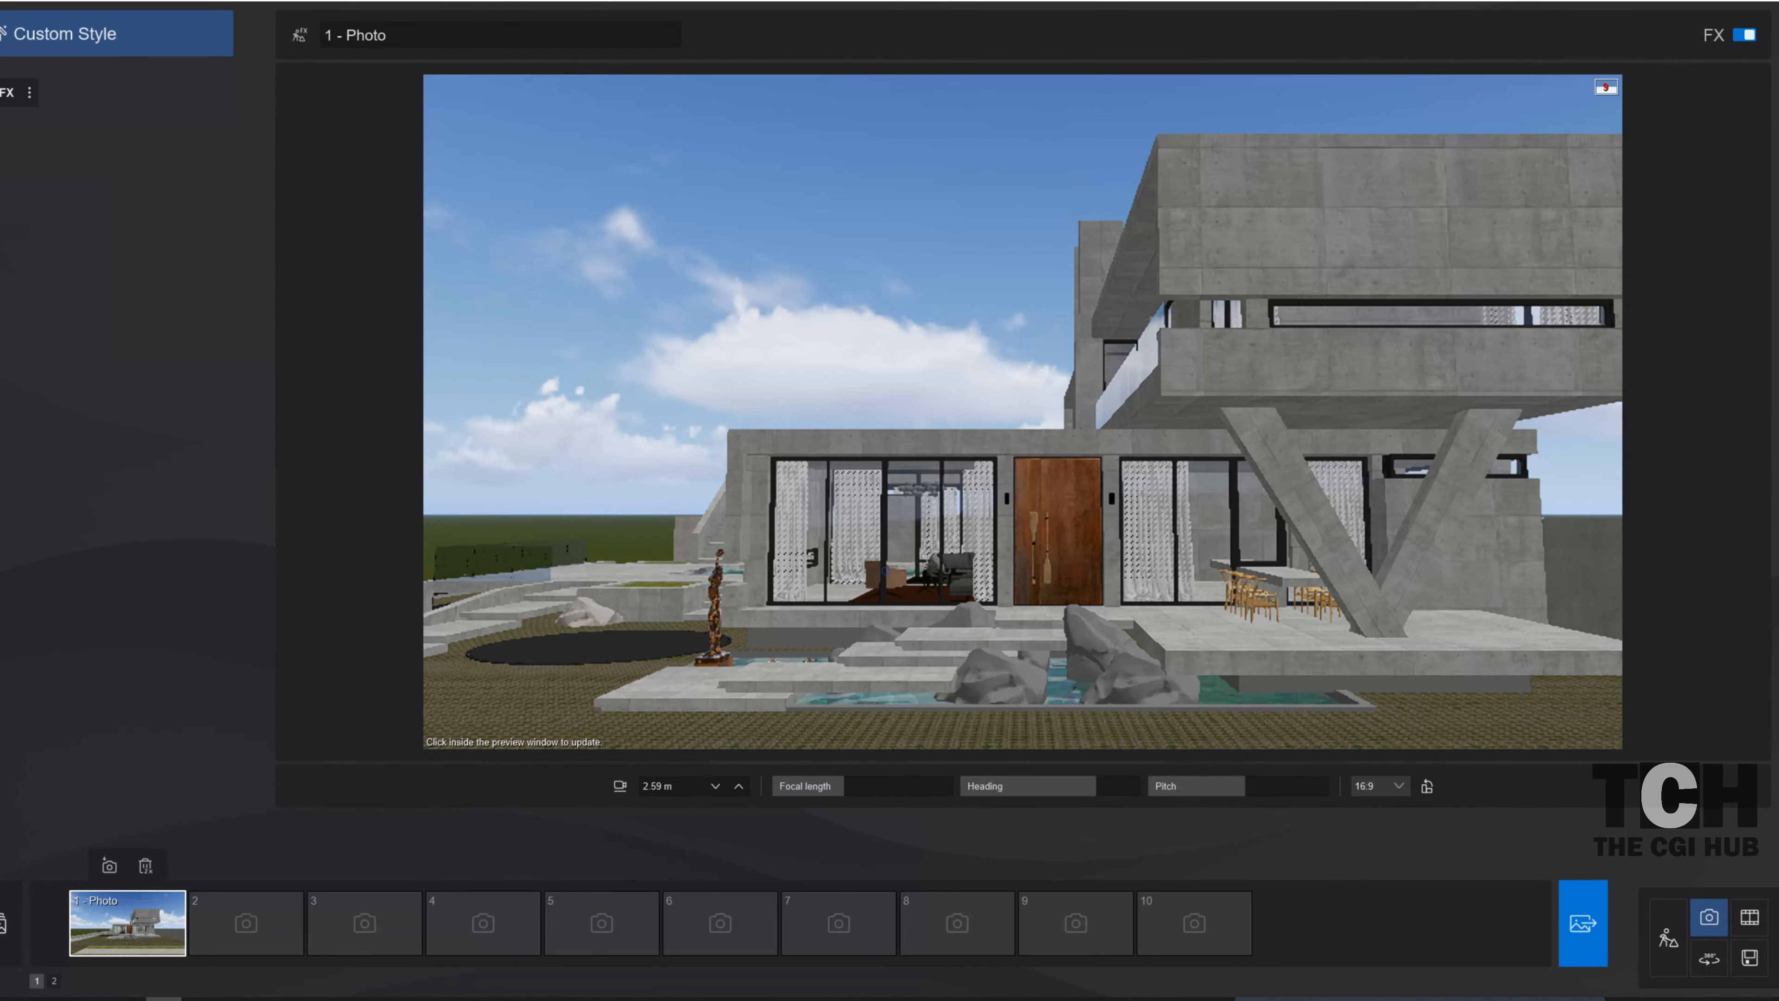
- Reframe the front view closer at a 1.60 m eye level and overwrite the camera stored in photo slot 1
key(s)
mouse_move(884, 570)
right_down()
mouse_move(911, 554)
mouse_move(900, 564)
right_up()
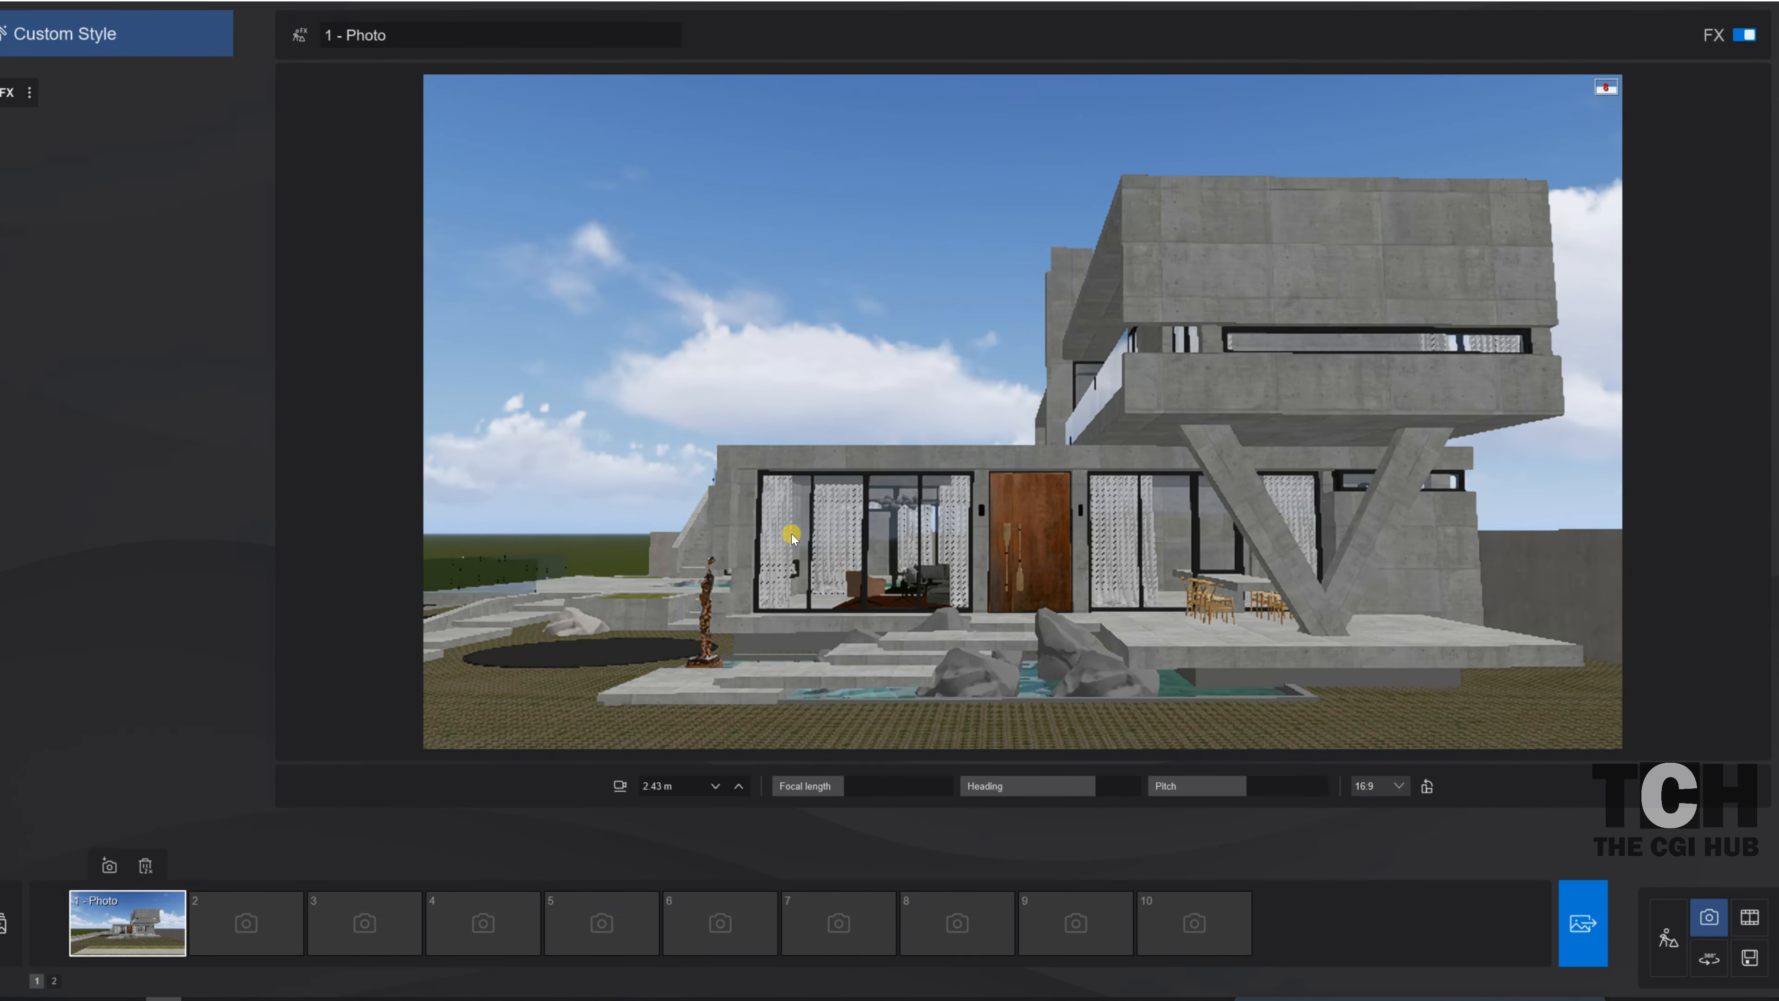
click(618, 788)
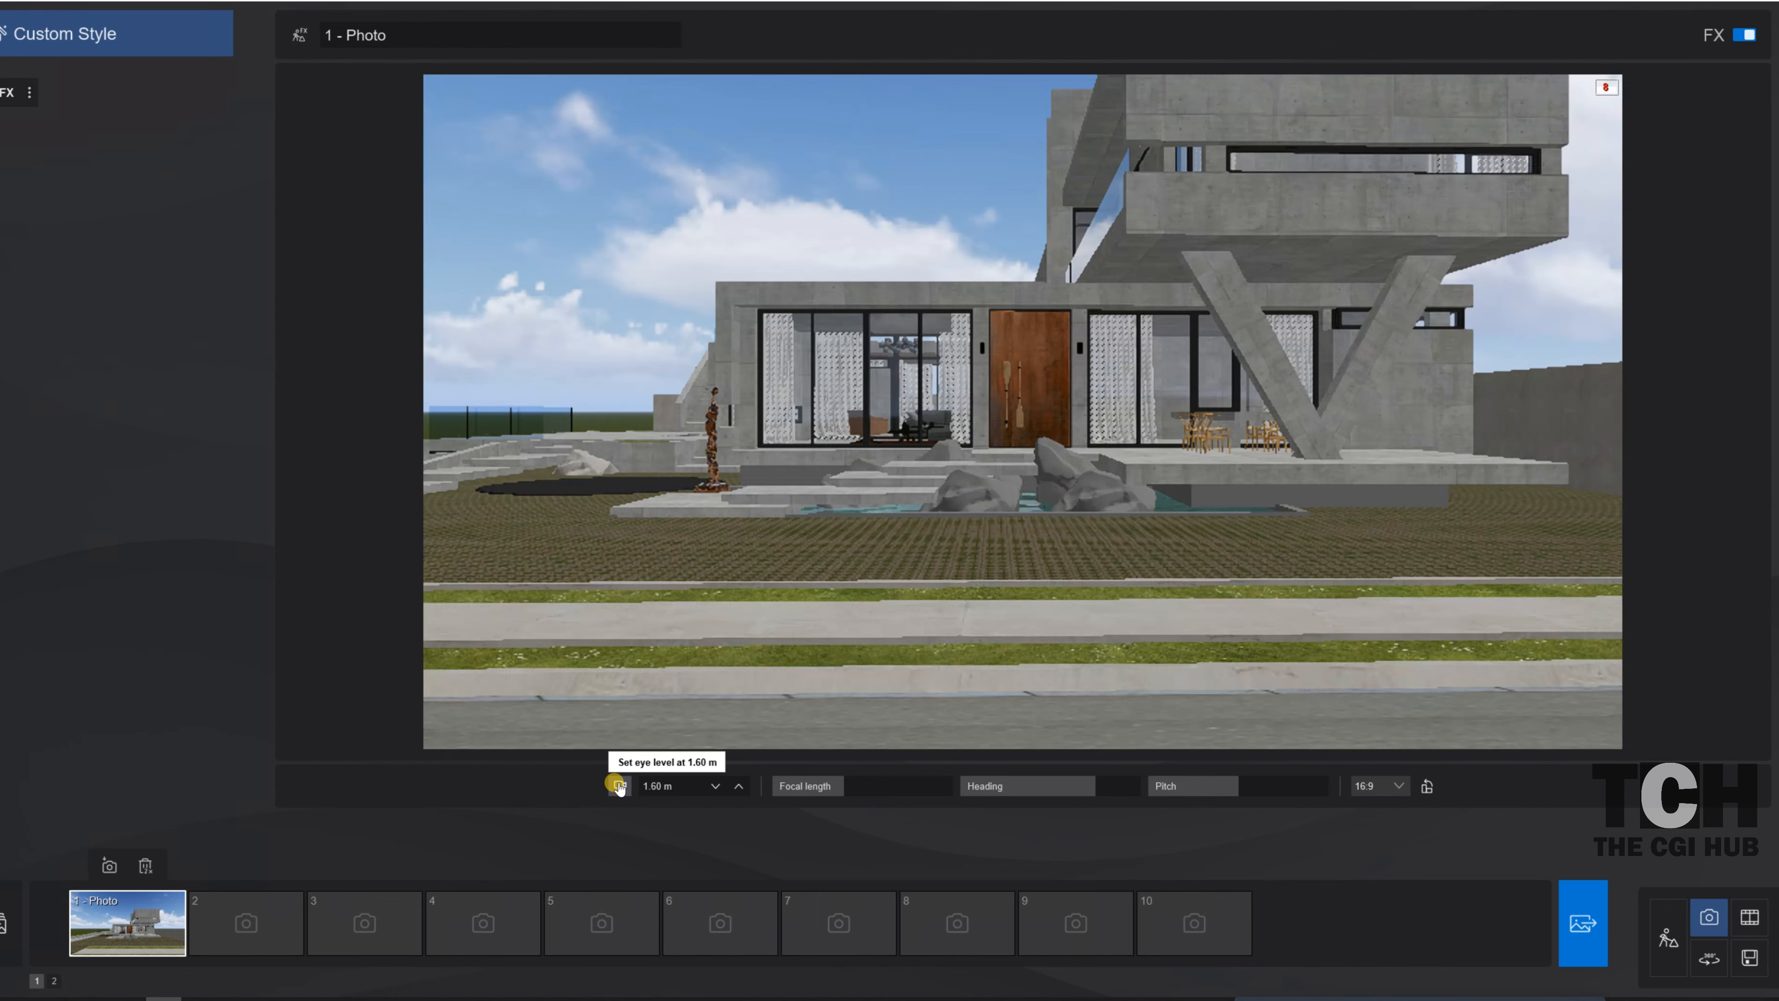
click(913, 480)
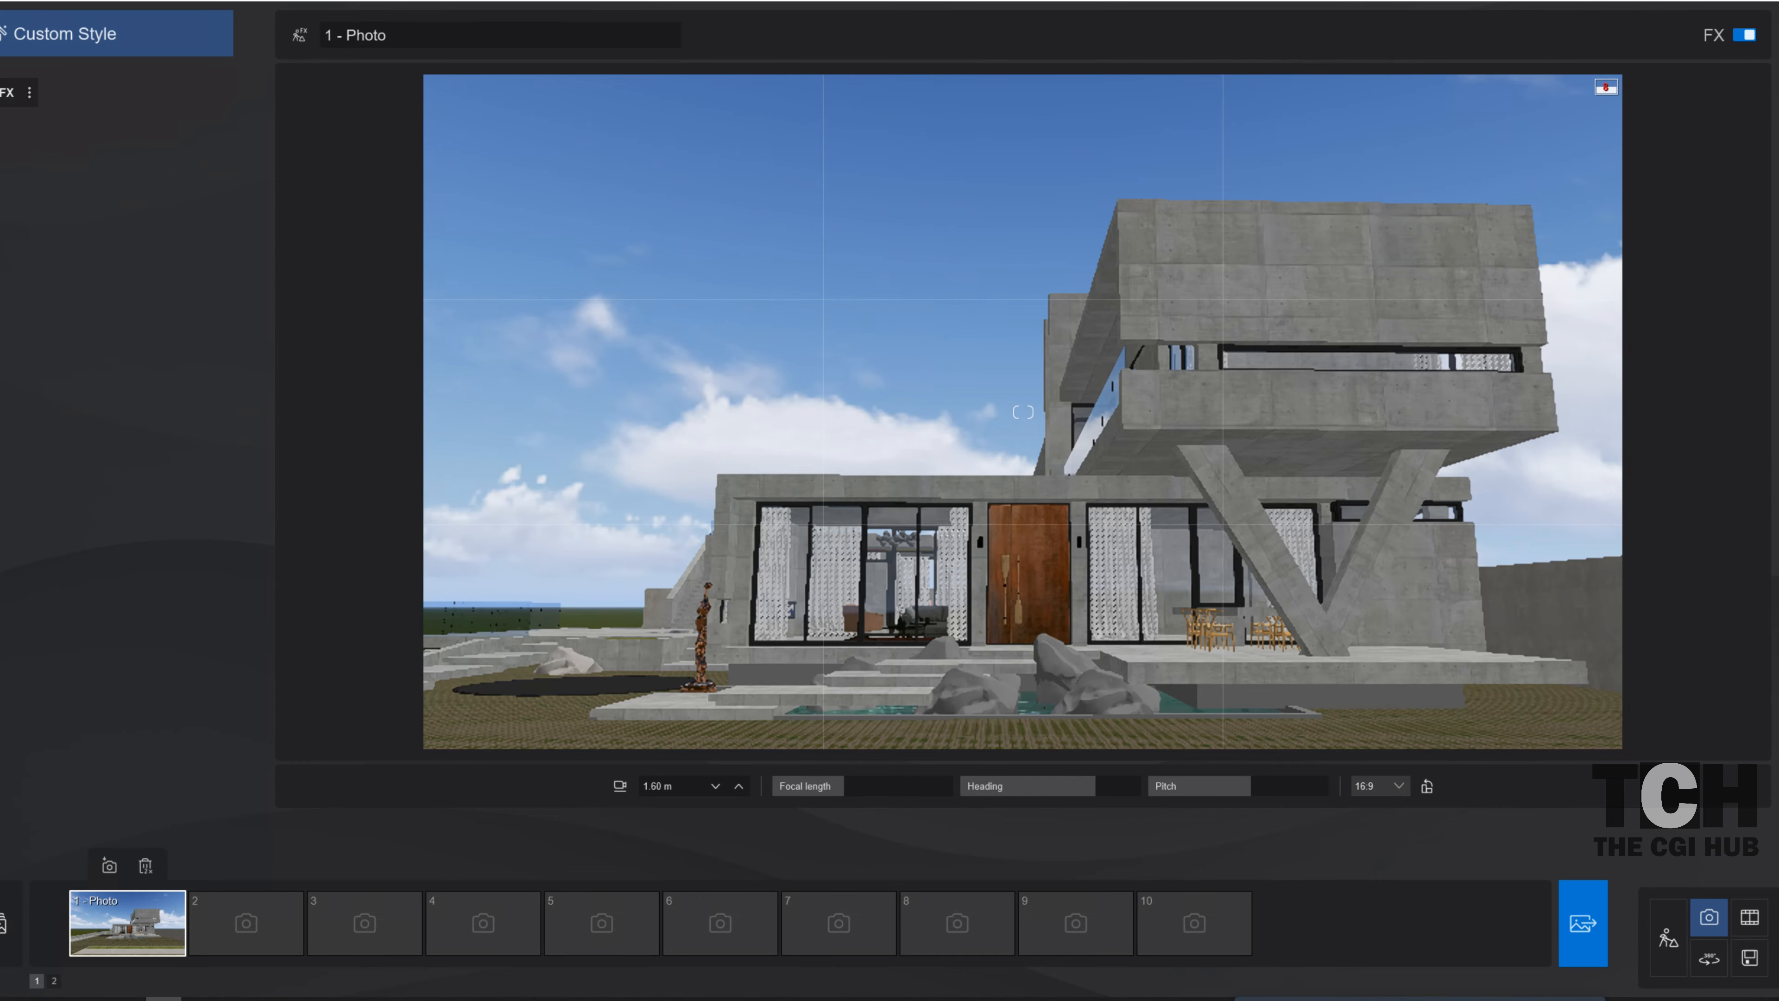
click(891, 509)
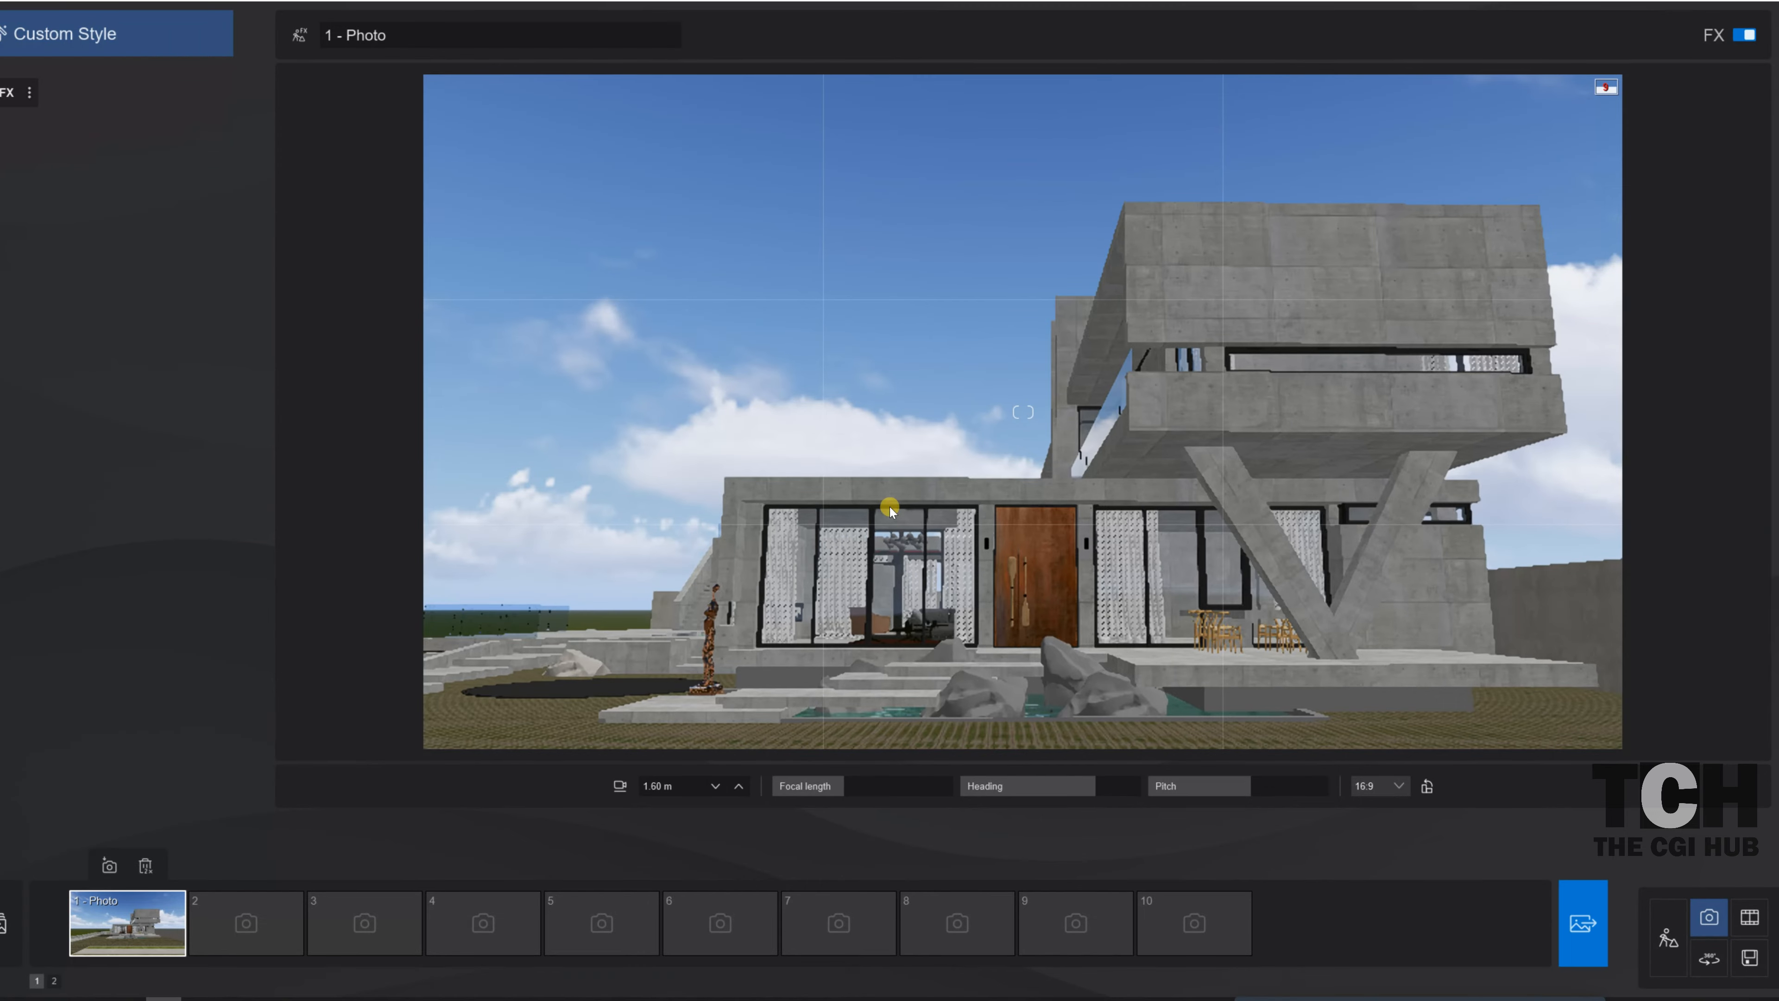
click(109, 865)
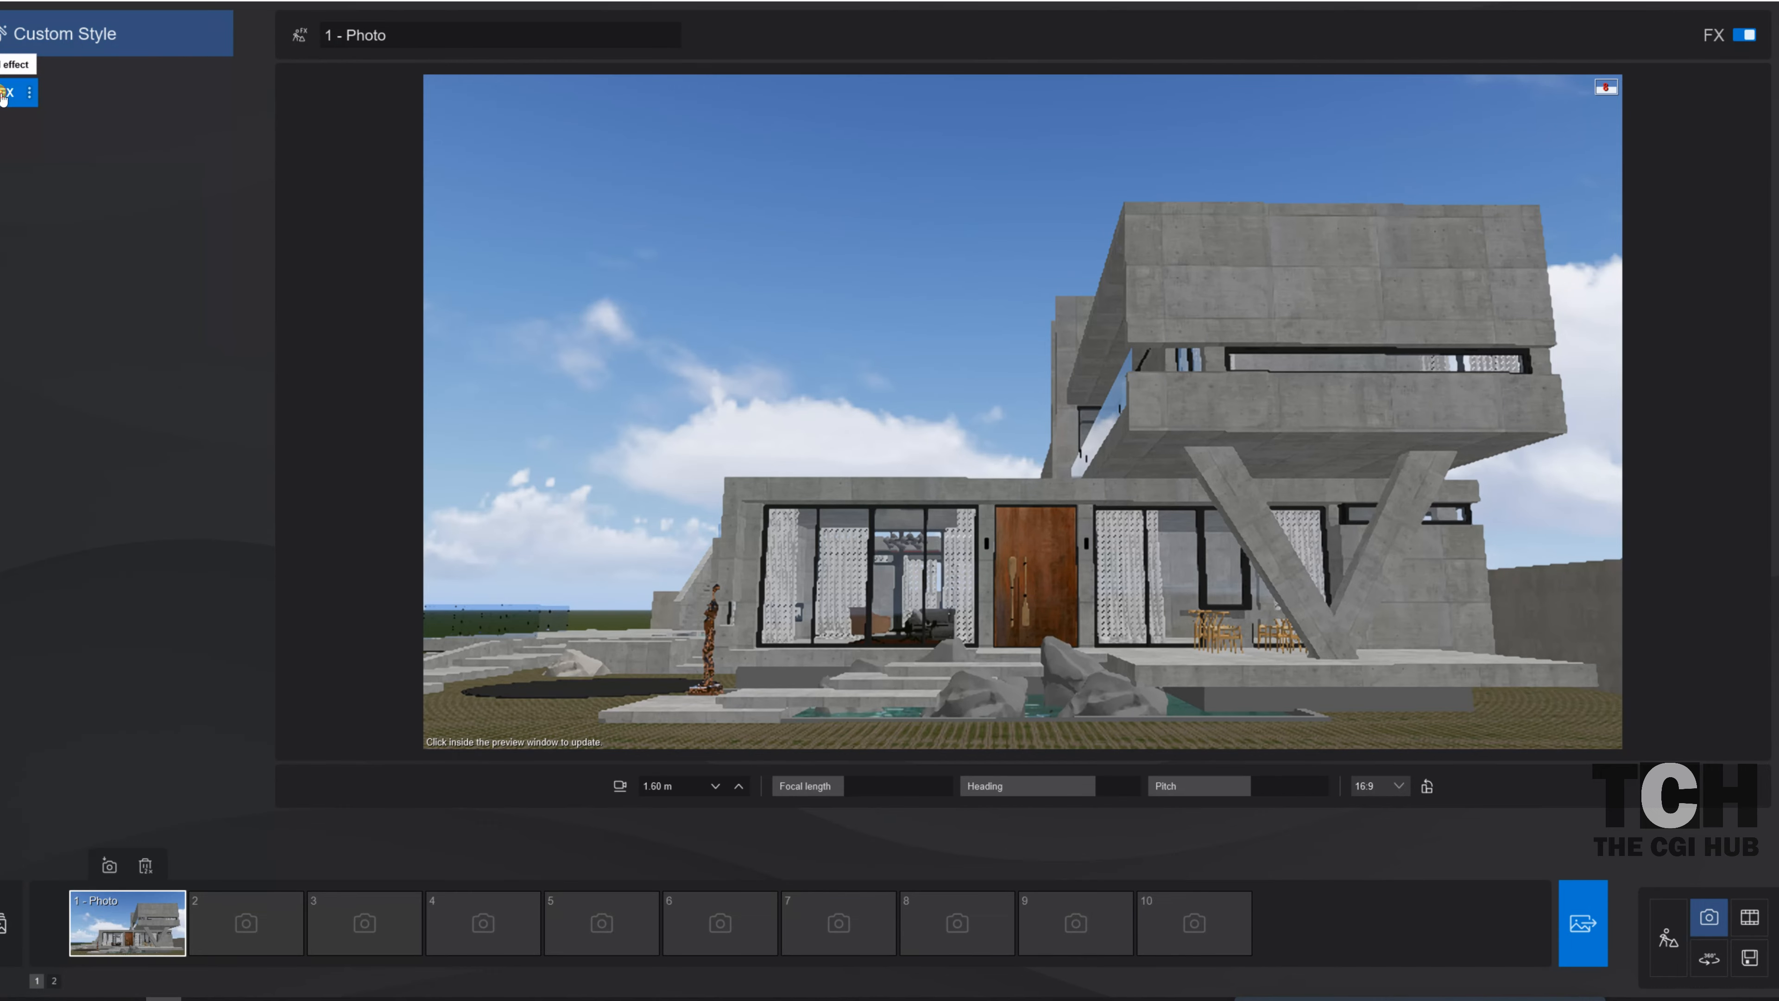
- Add an enabled 2-Point perspective effect to the photo and update the preview
click(4, 93)
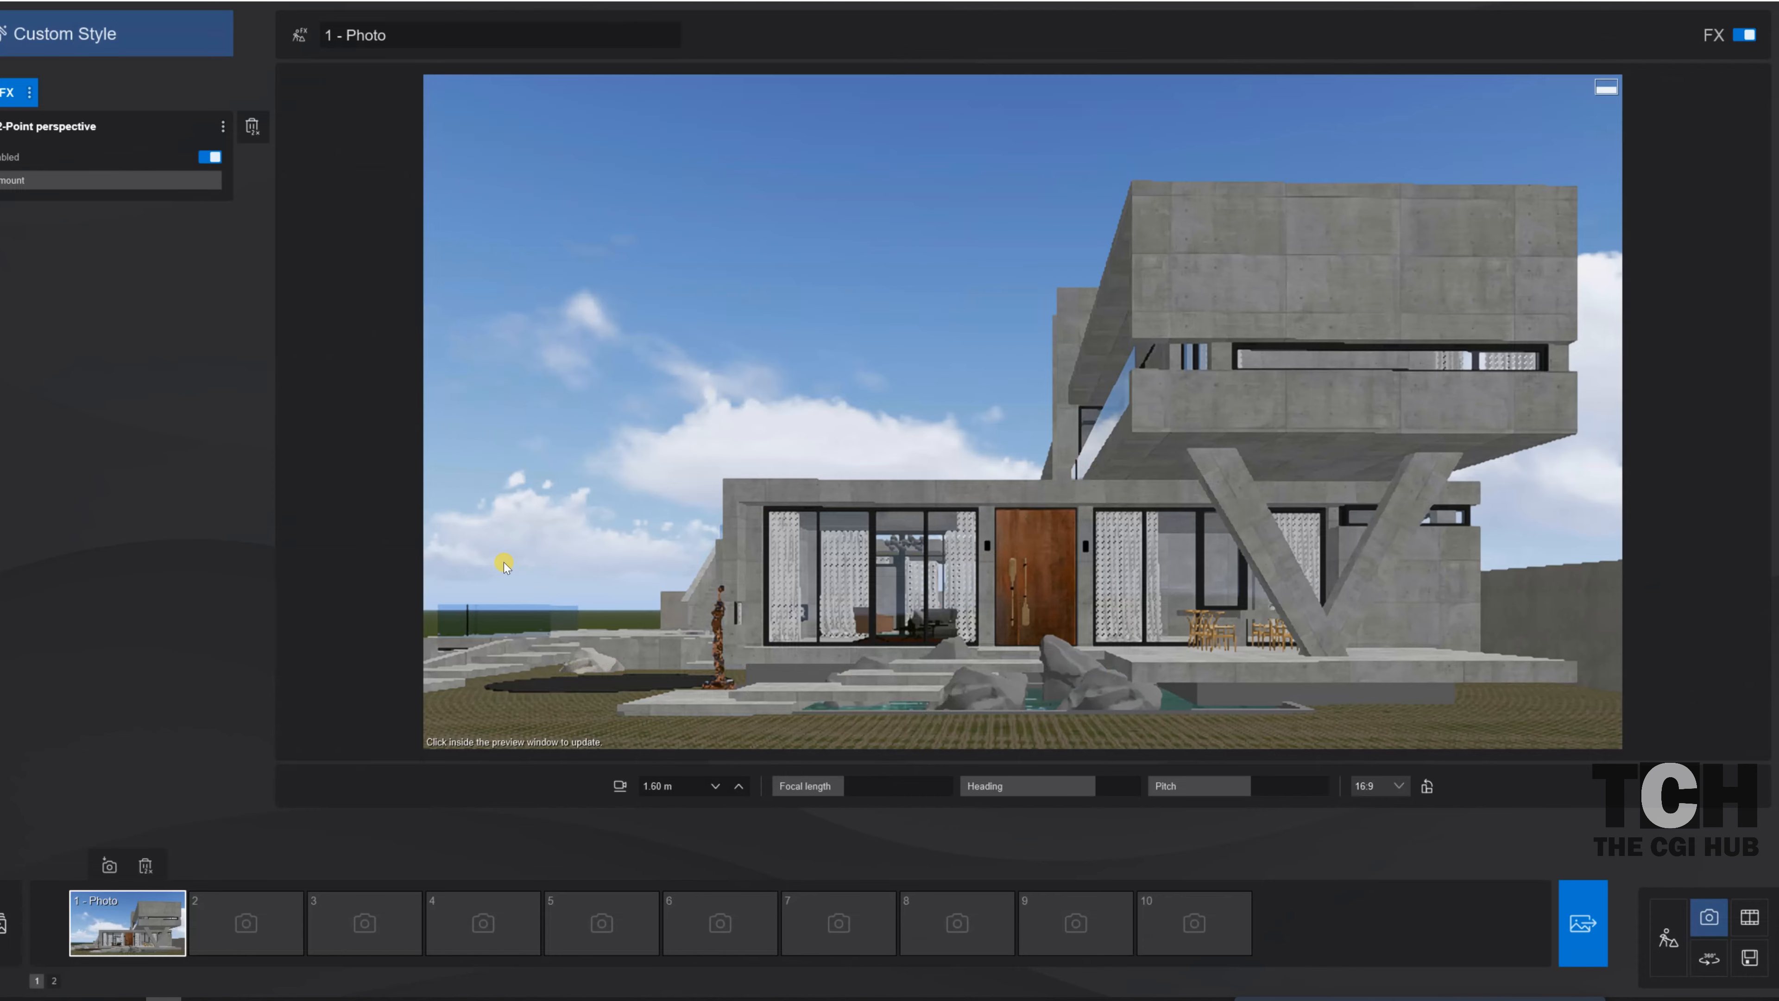
click(960, 283)
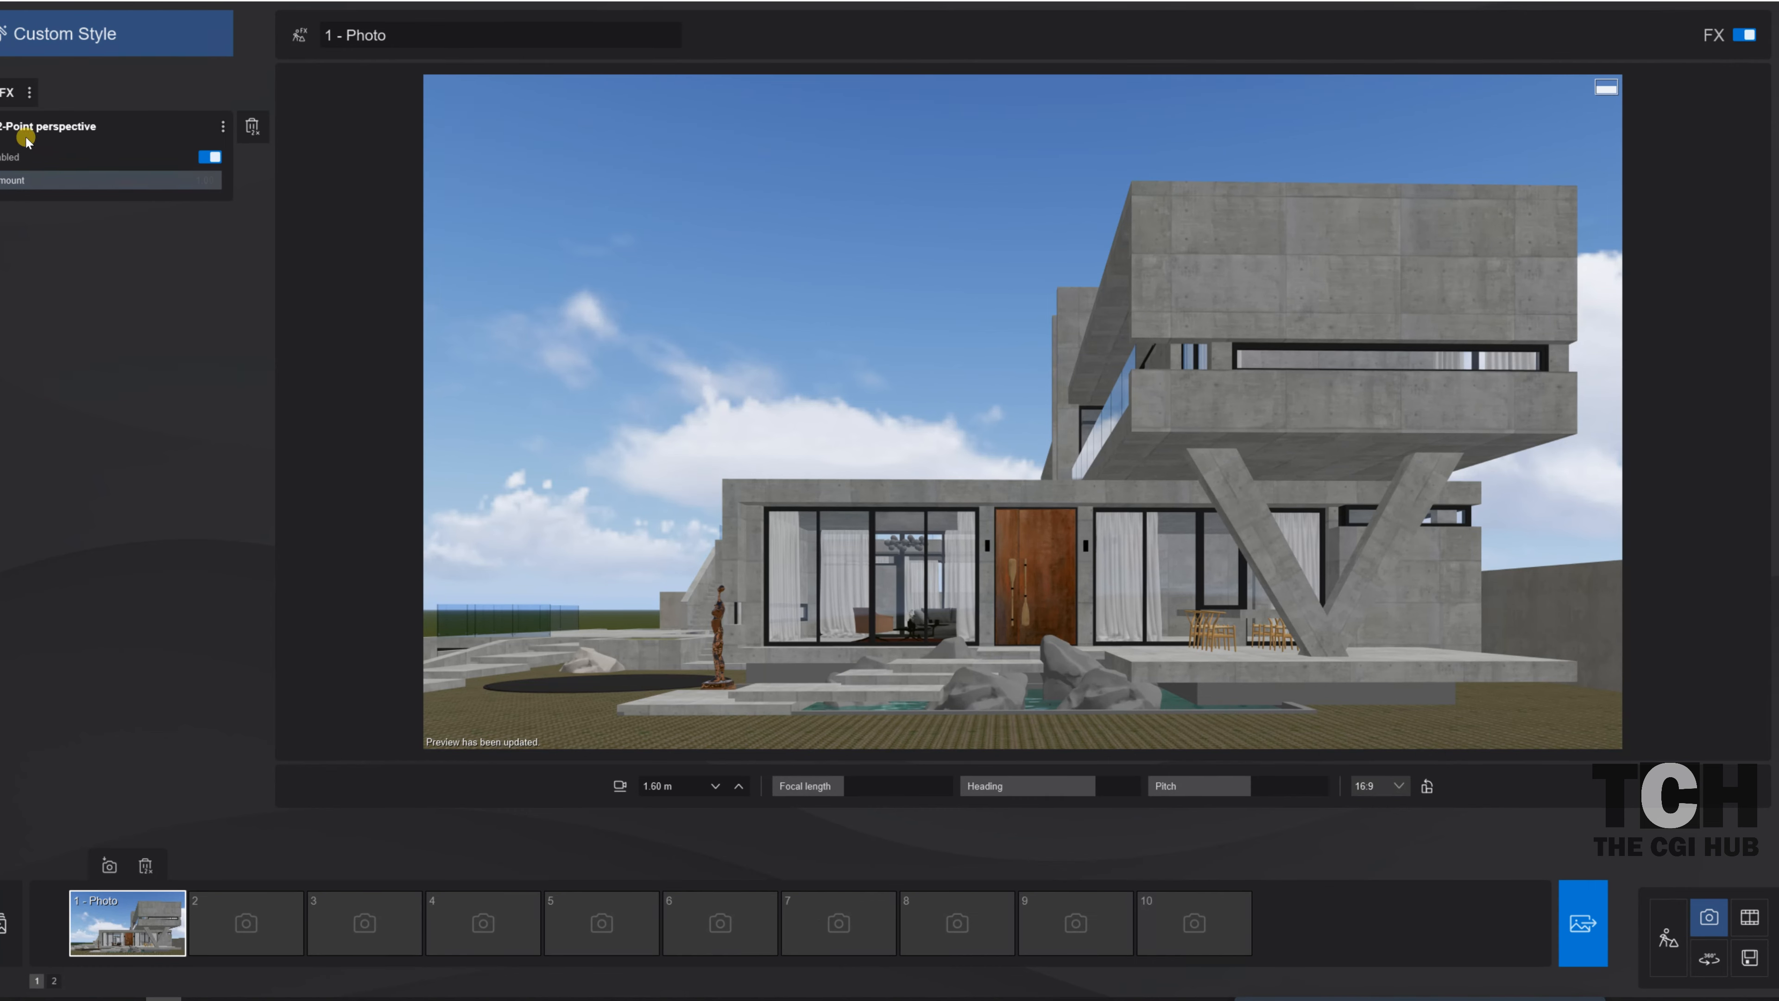
- Add a Shadow effect with soft and fine detail shadows on, a lower Omnishadow and brightness 0.05, and update the preview
click(4, 92)
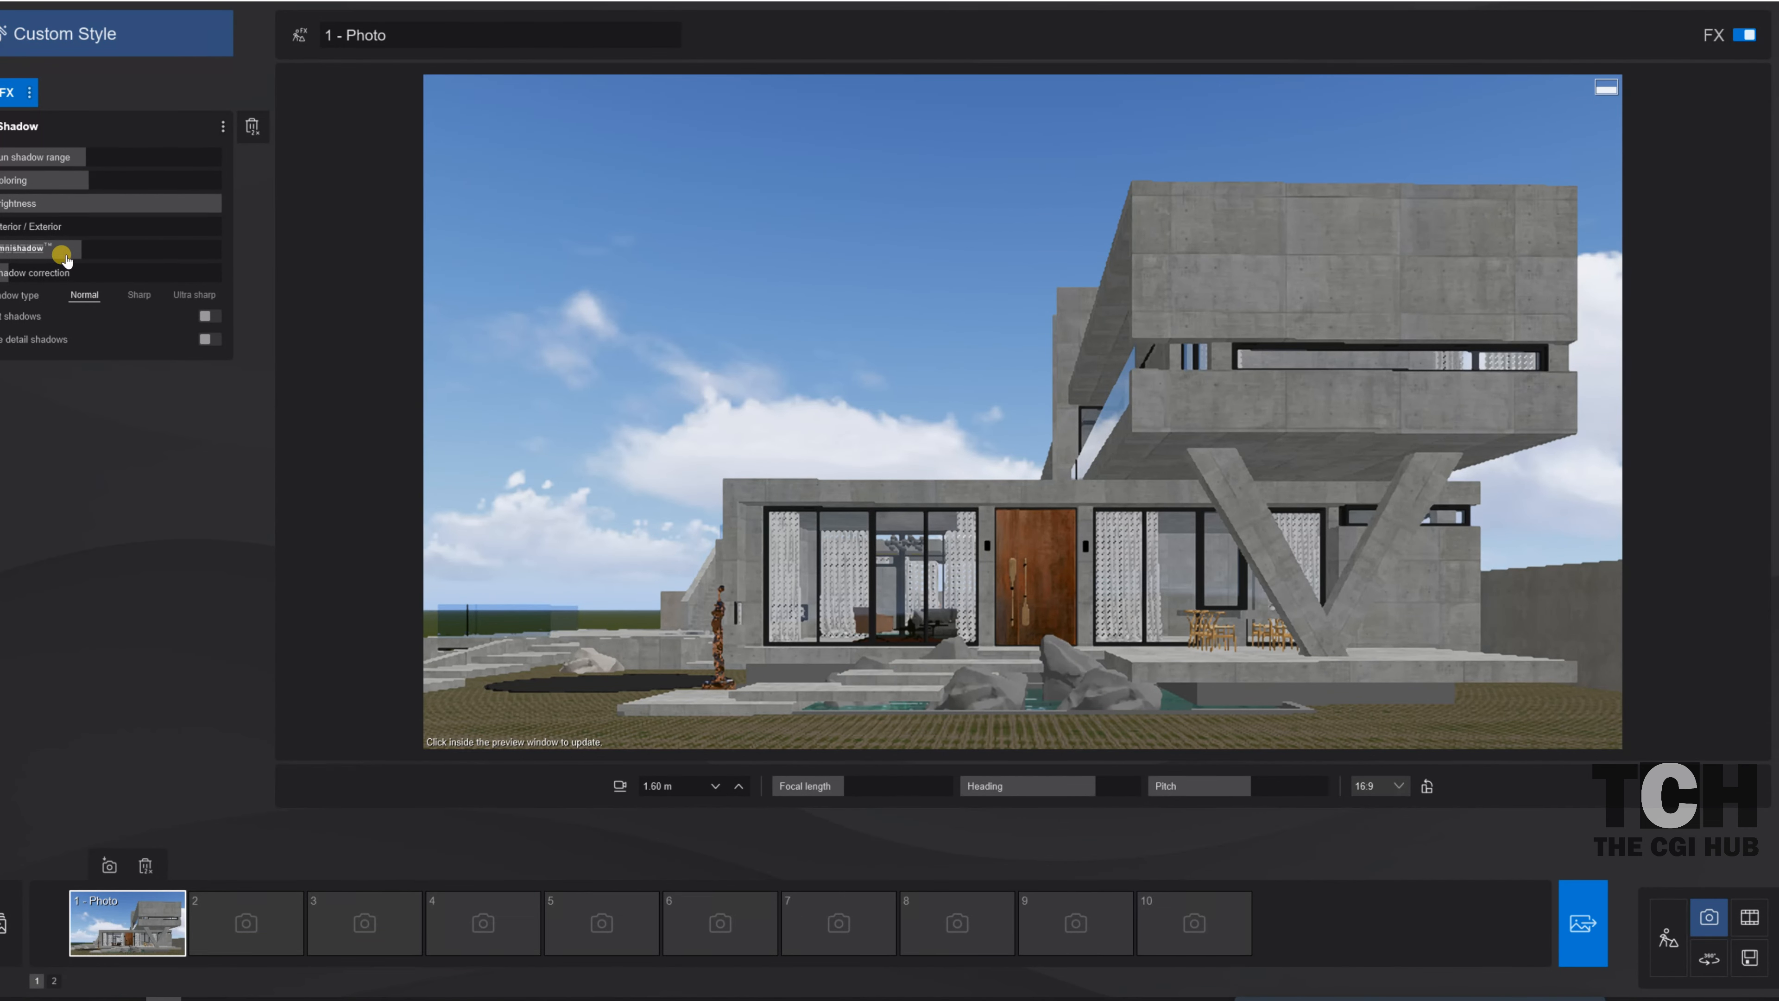
click(209, 340)
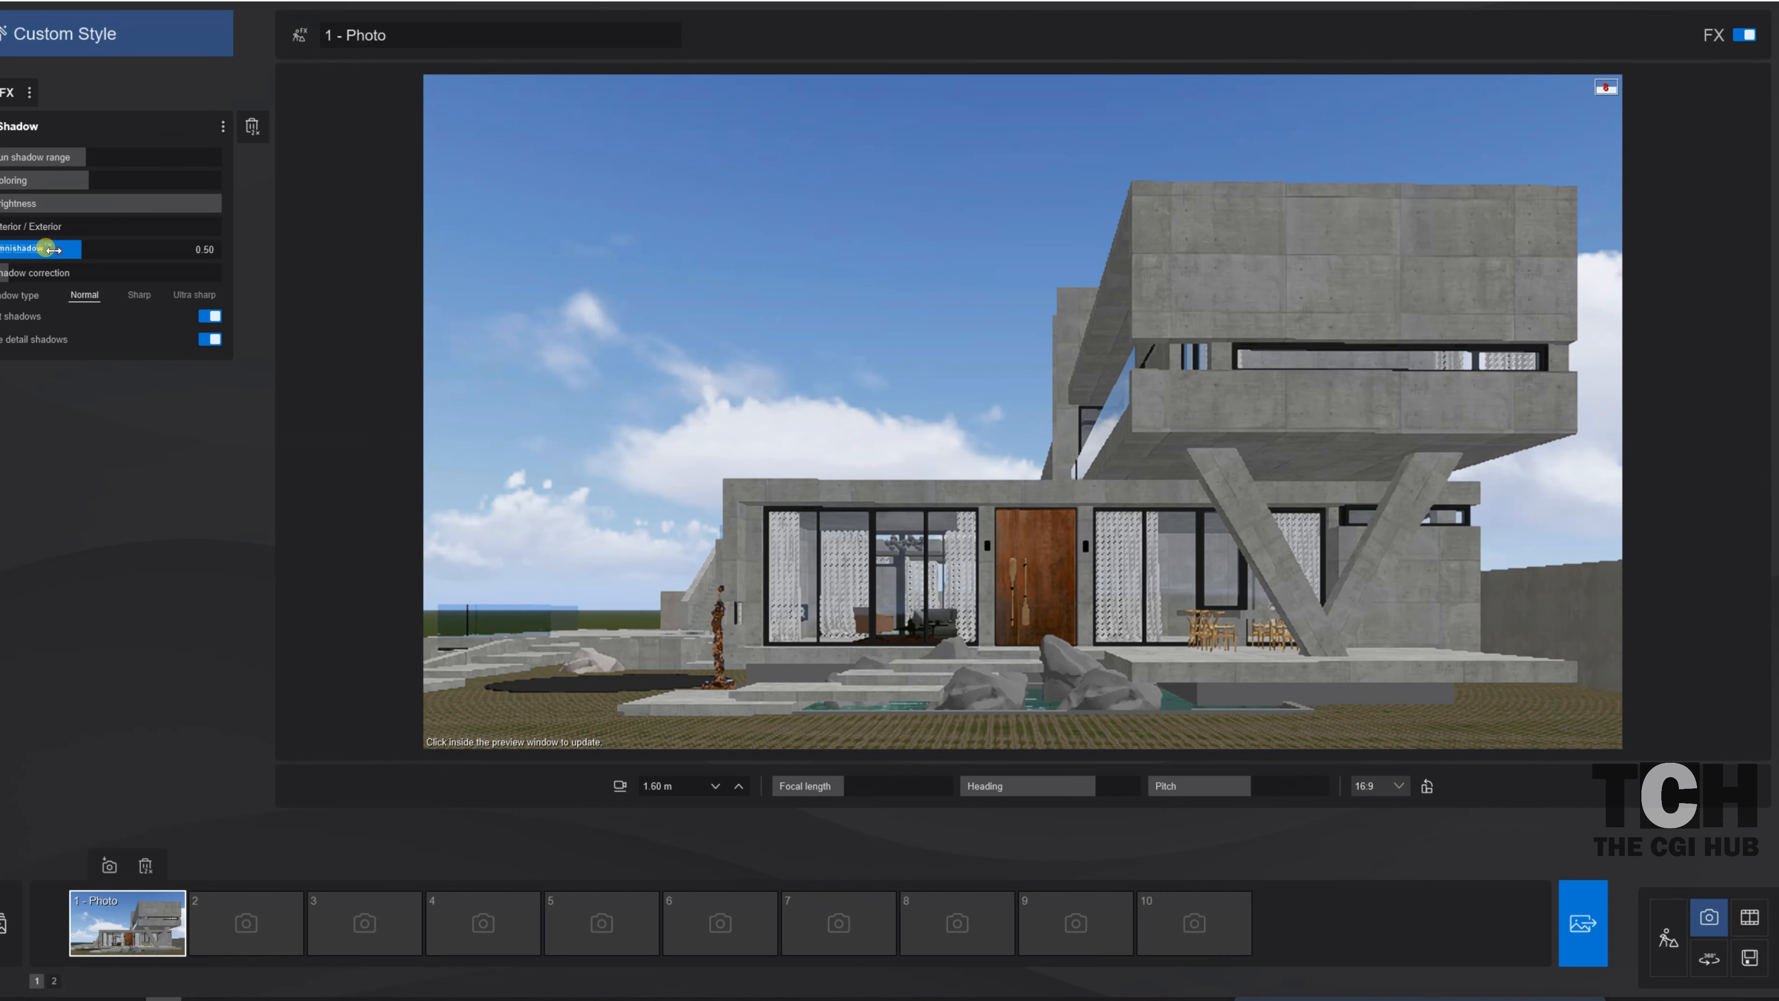
drag(53, 249, 45, 248)
click(3, 275)
click(32, 205)
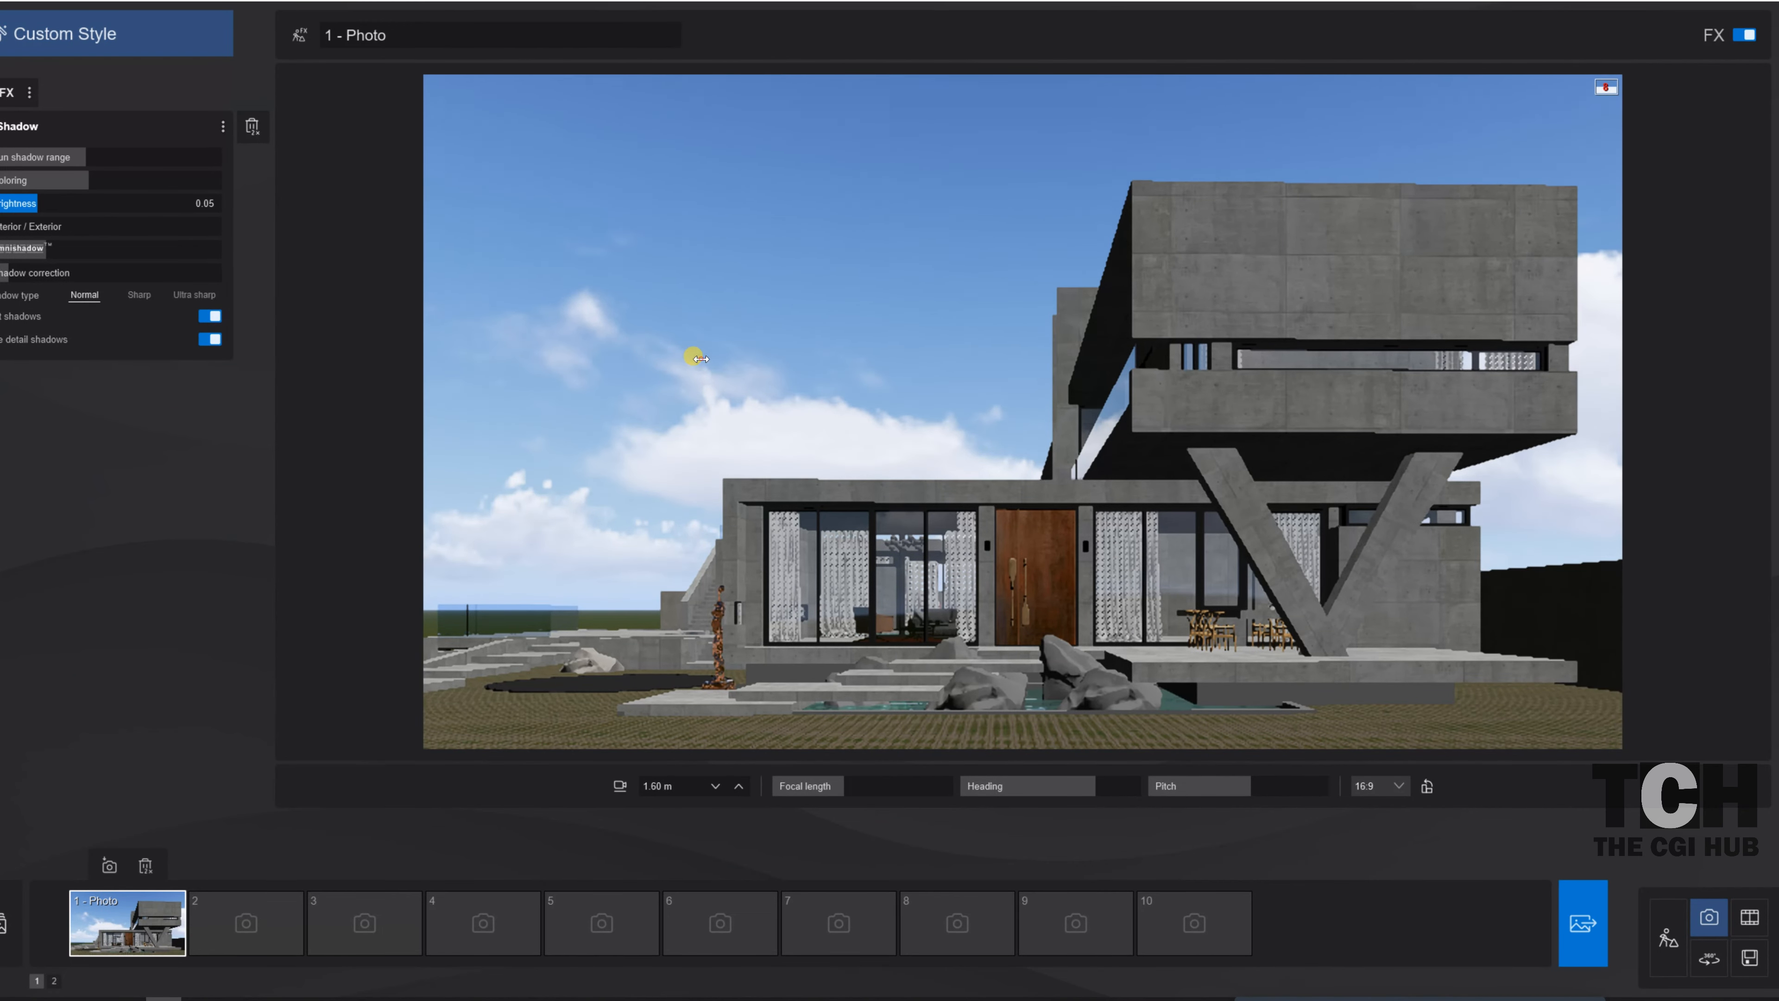
click(697, 358)
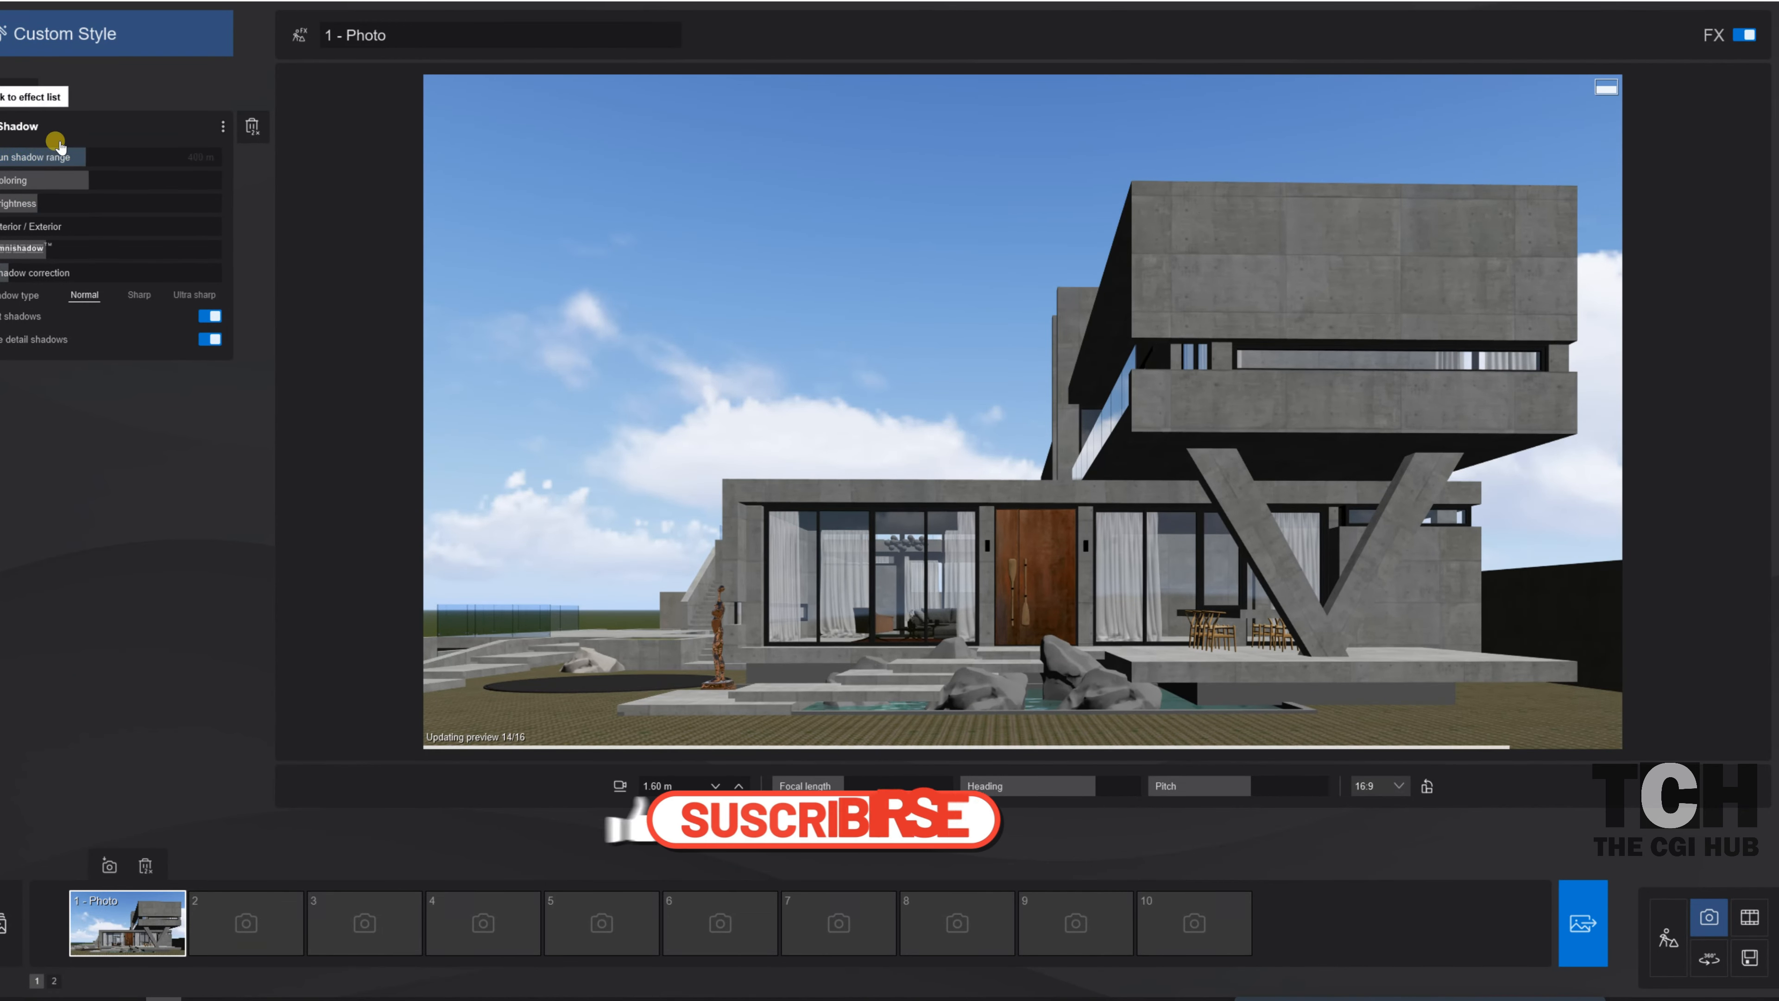
- Add a Reflection effect with Speedray reflections enabled and their preview turned off
click(6, 96)
click(3, 93)
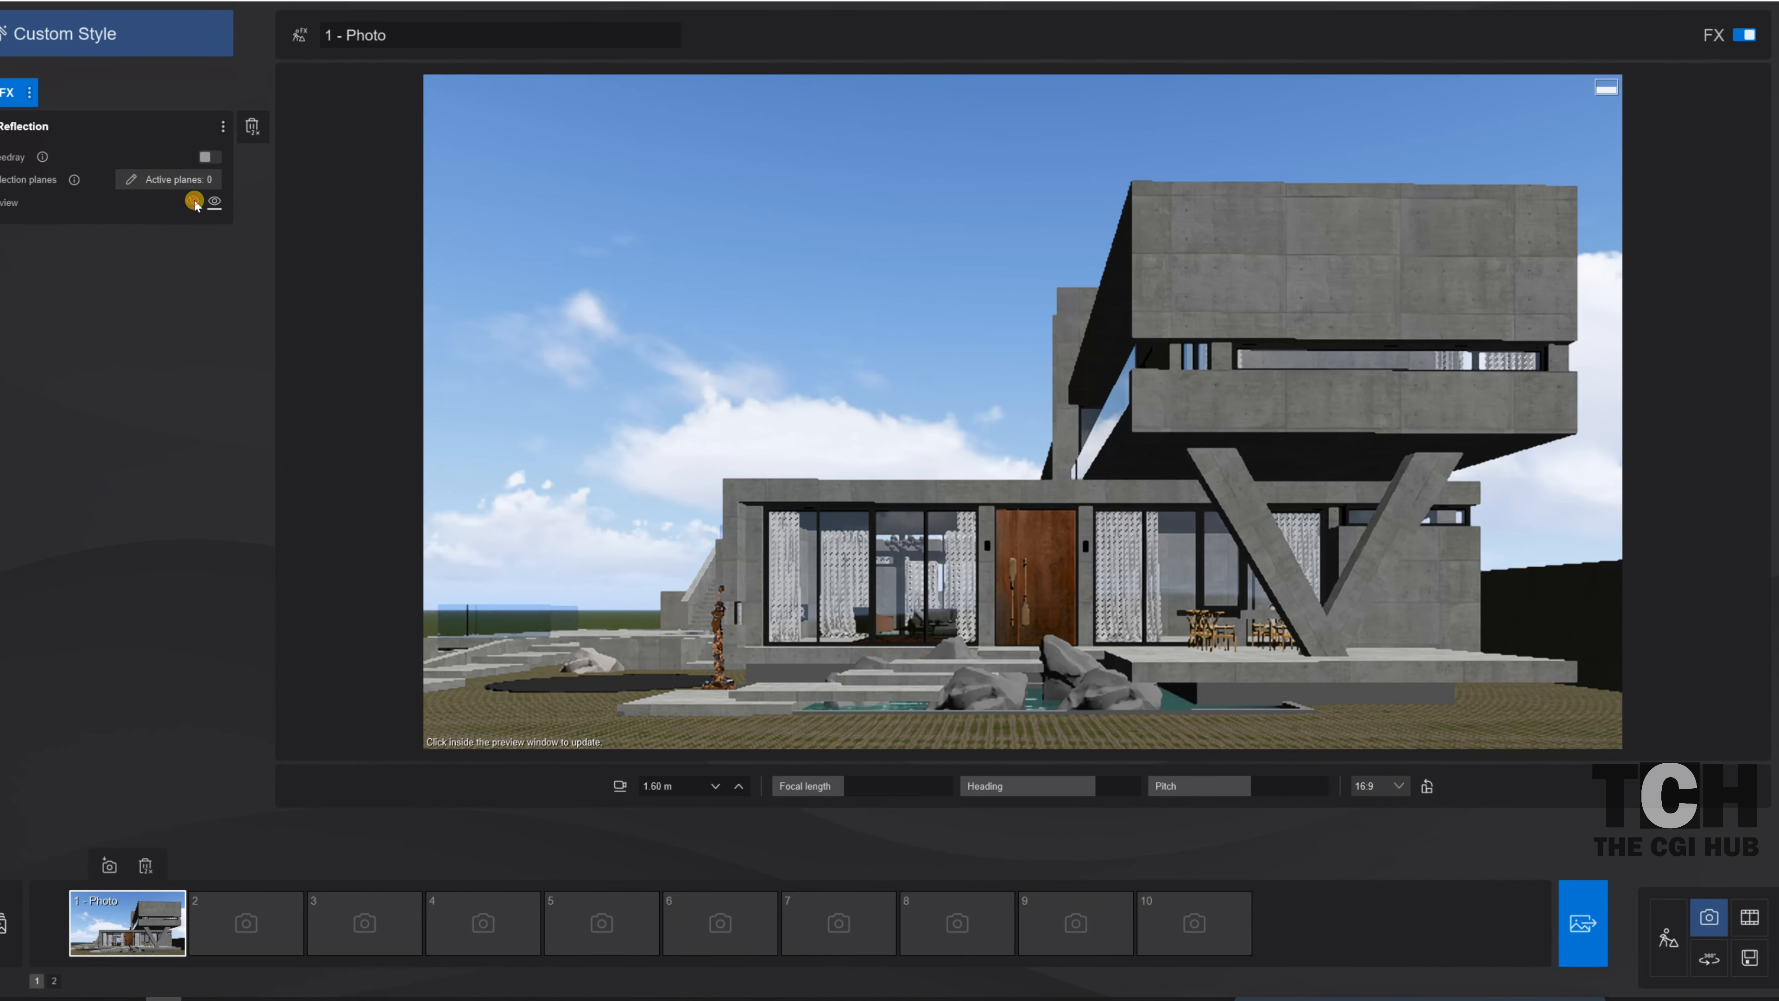
click(210, 156)
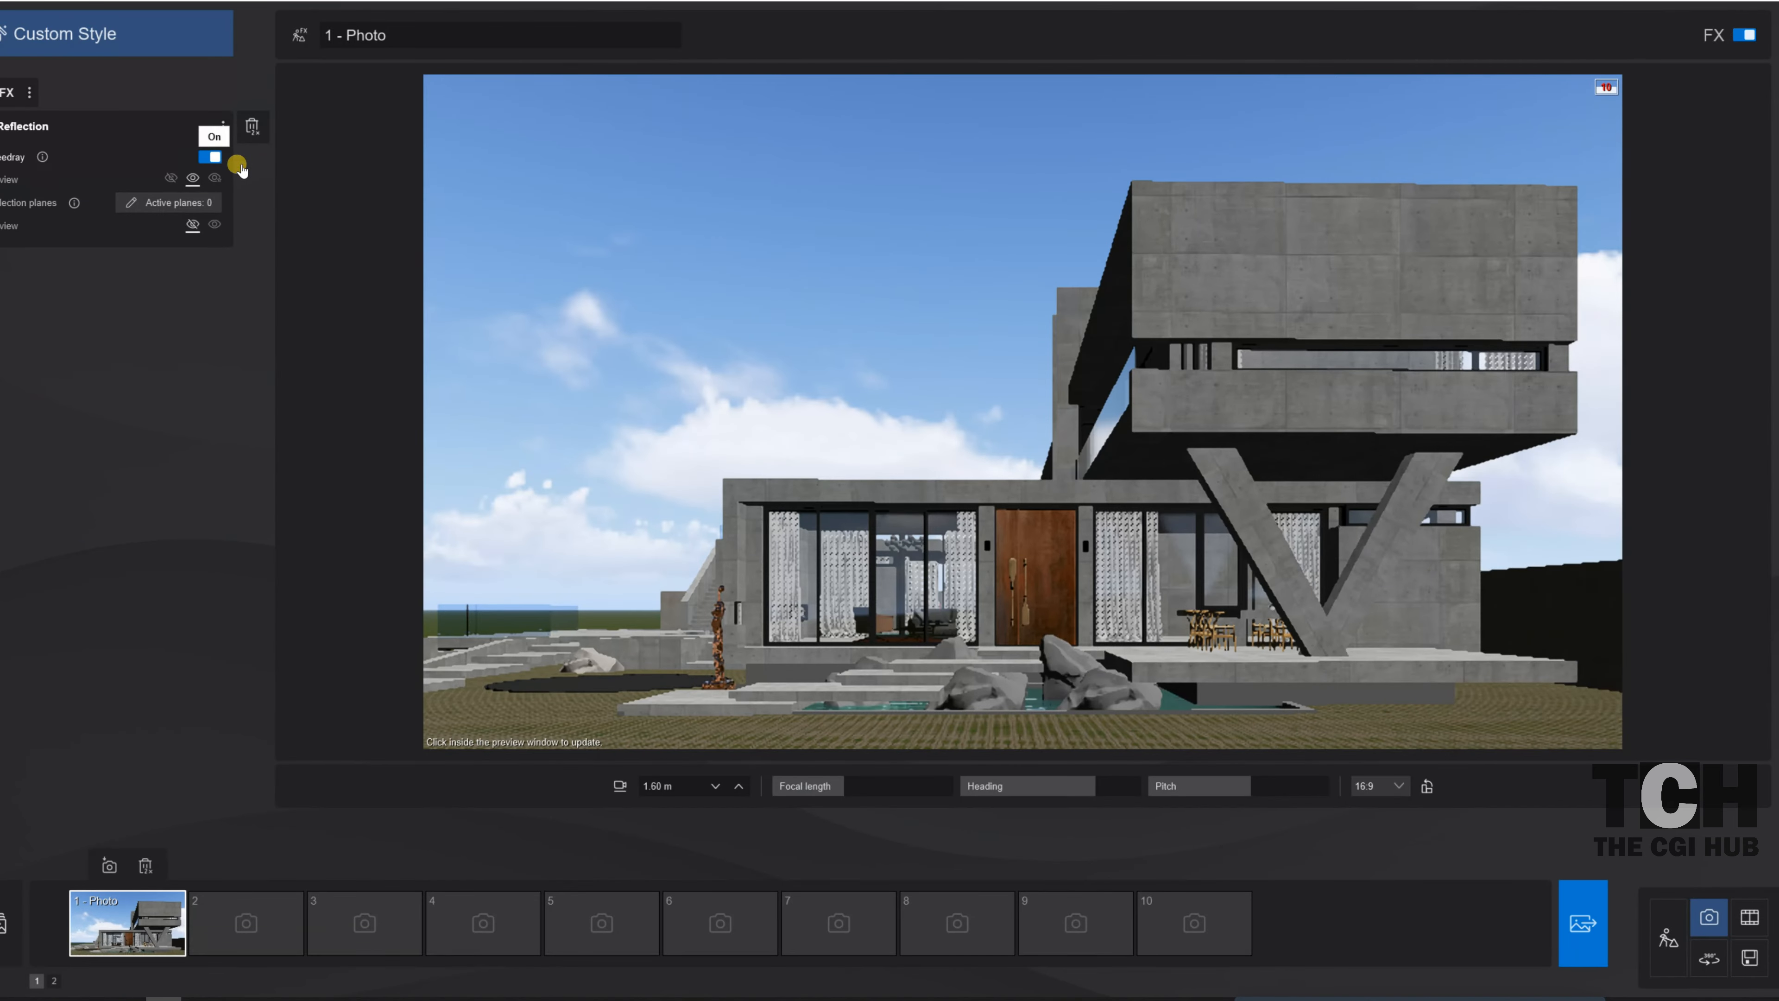
click(169, 179)
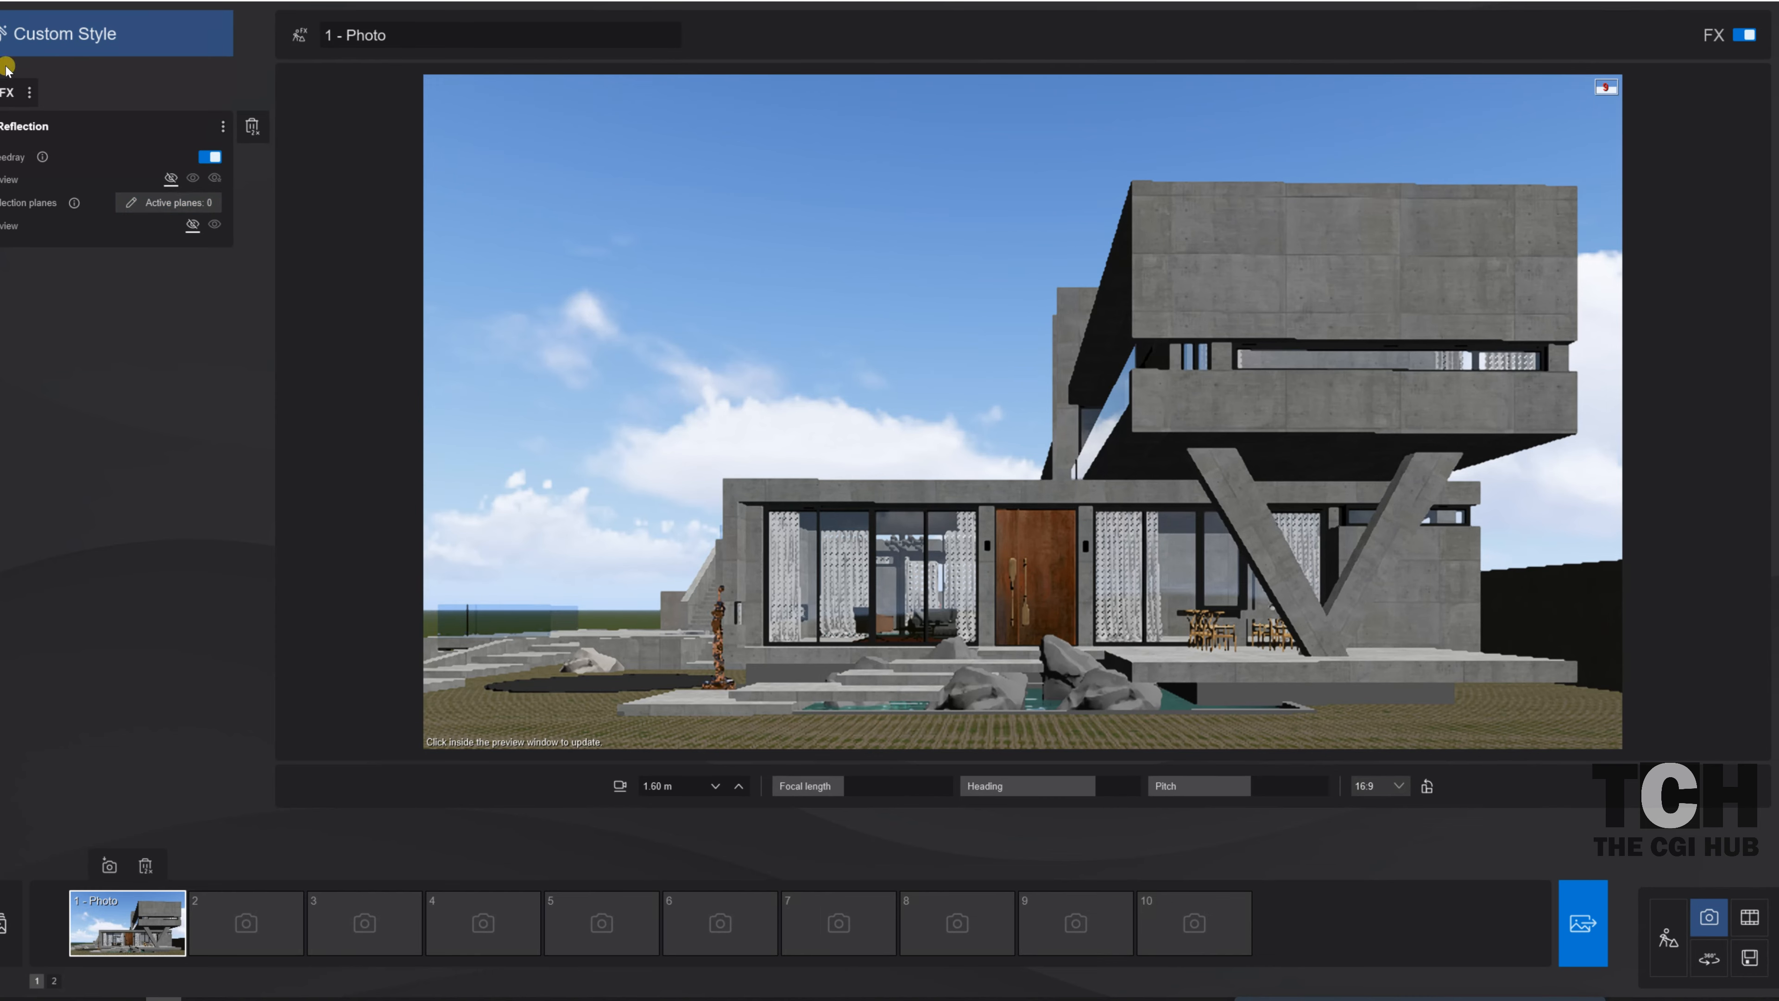
- Add a Real skies effect with heading 8.78° and sun intensity 29.87%, and update the preview
click(10, 92)
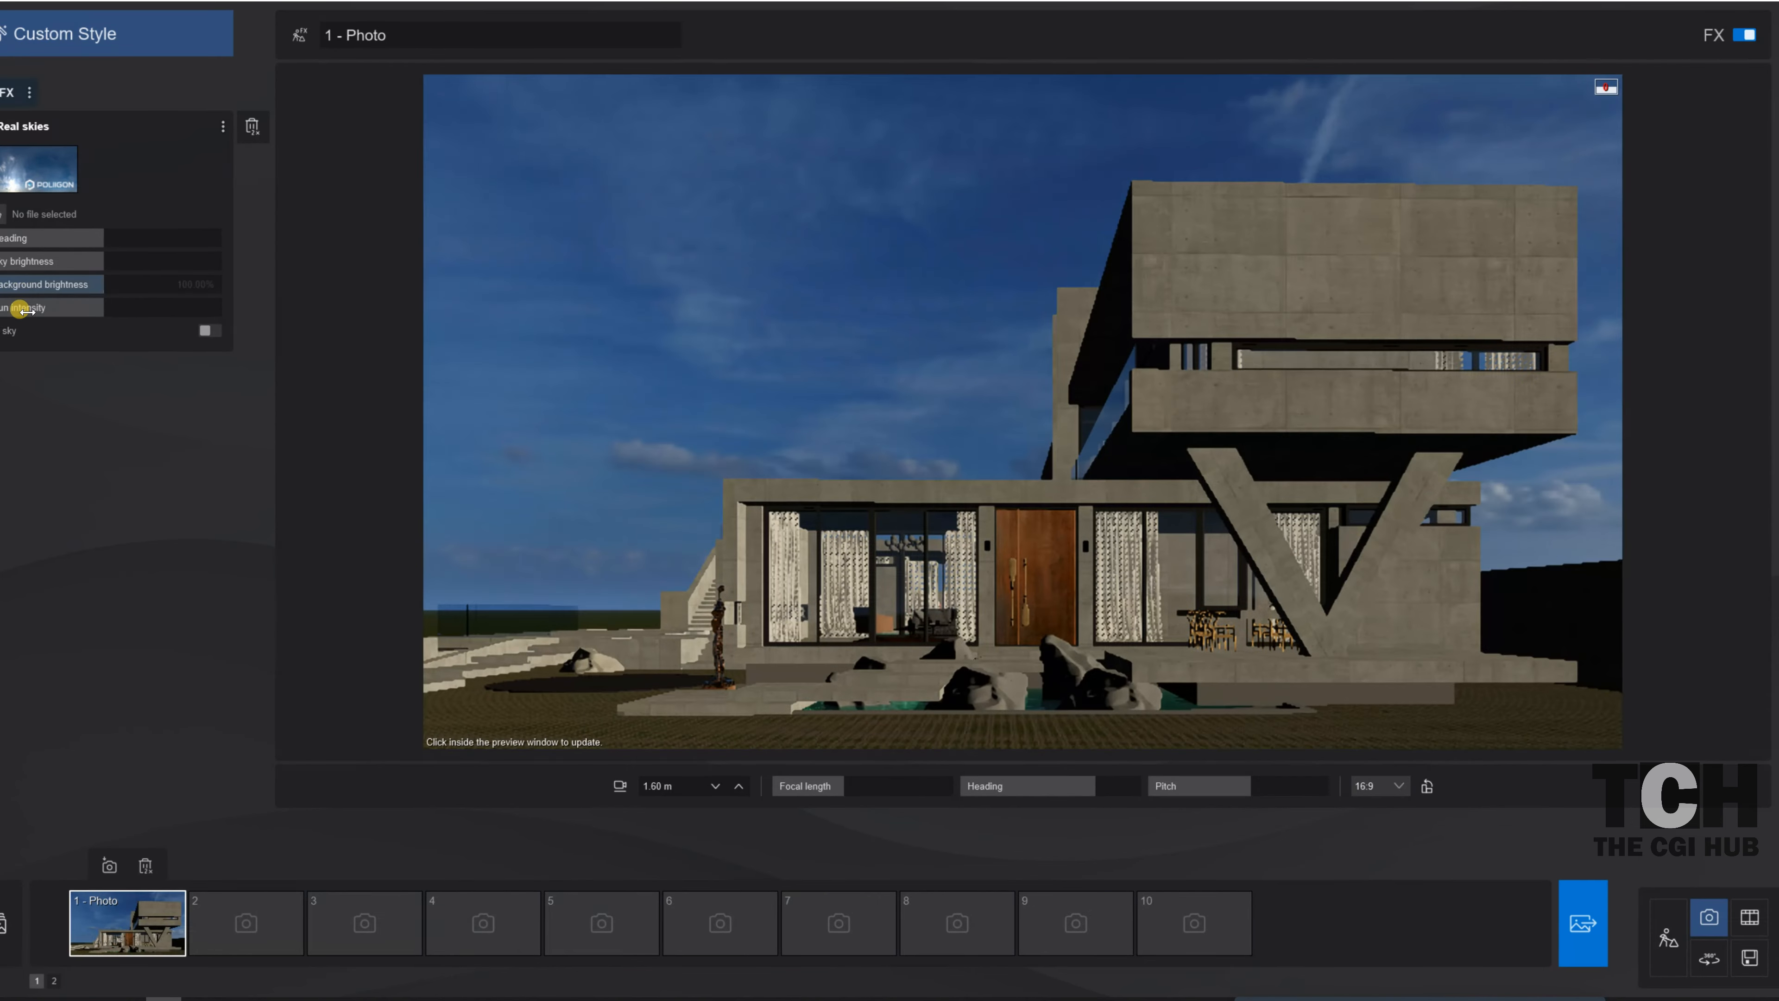
click(73, 311)
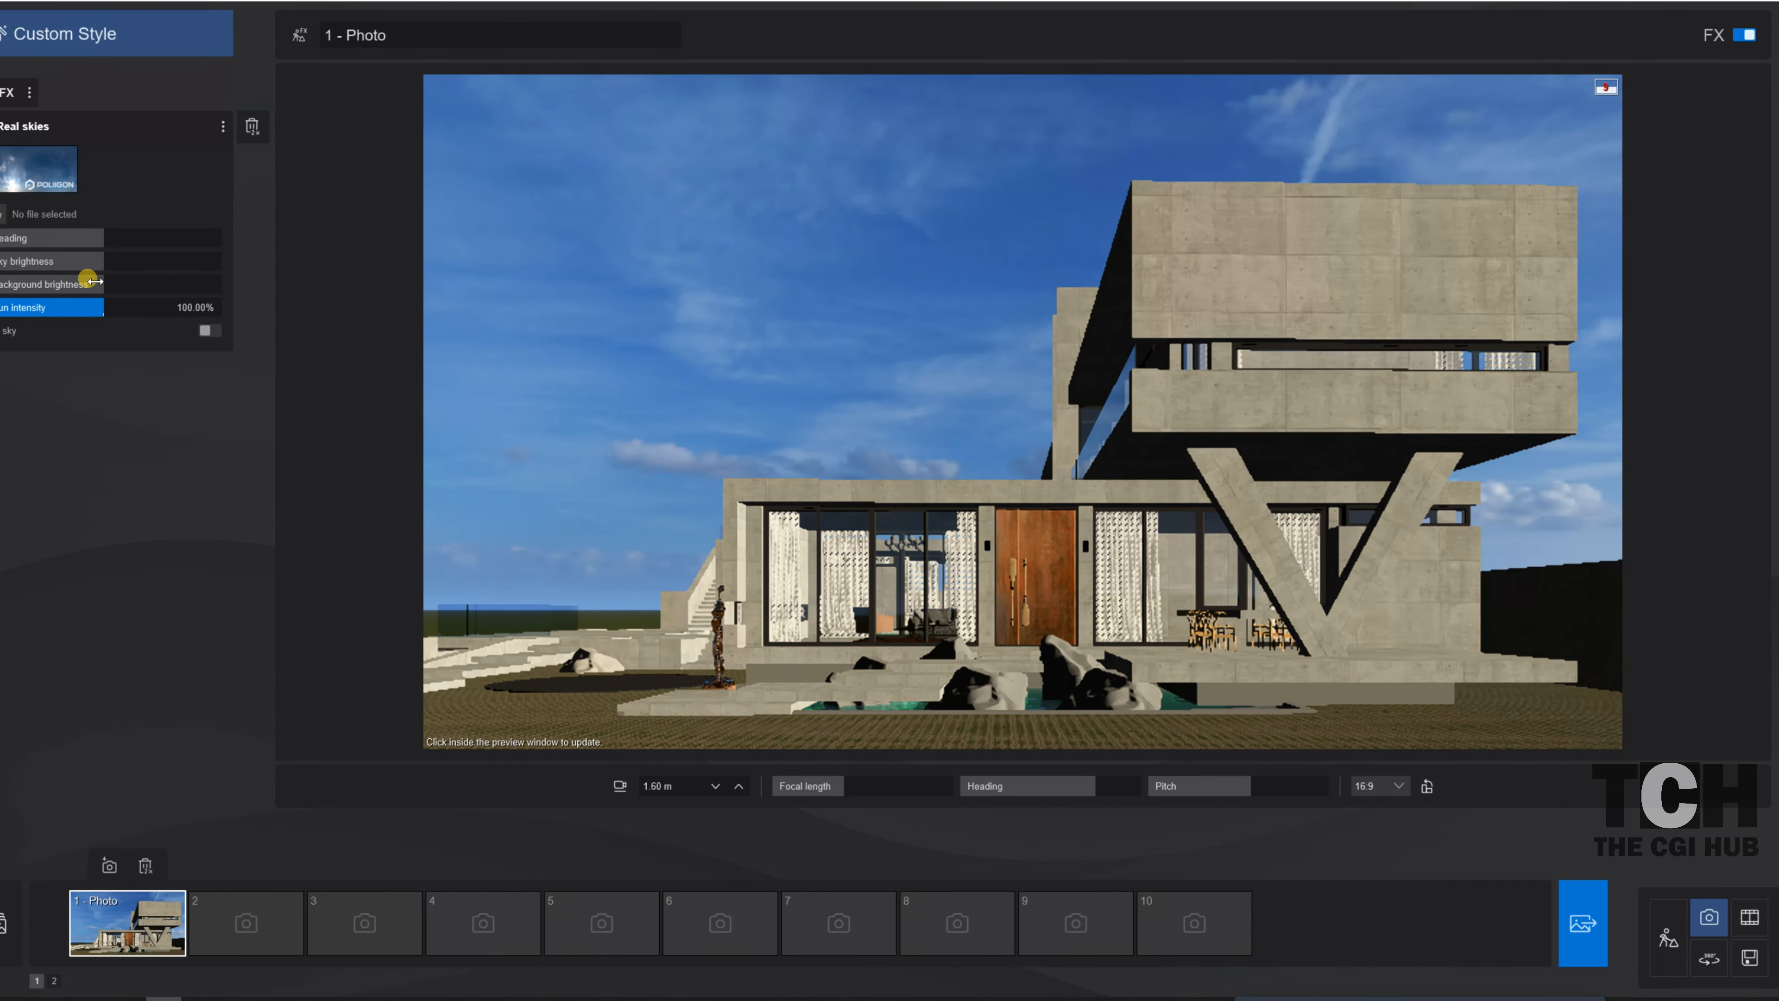
click(89, 238)
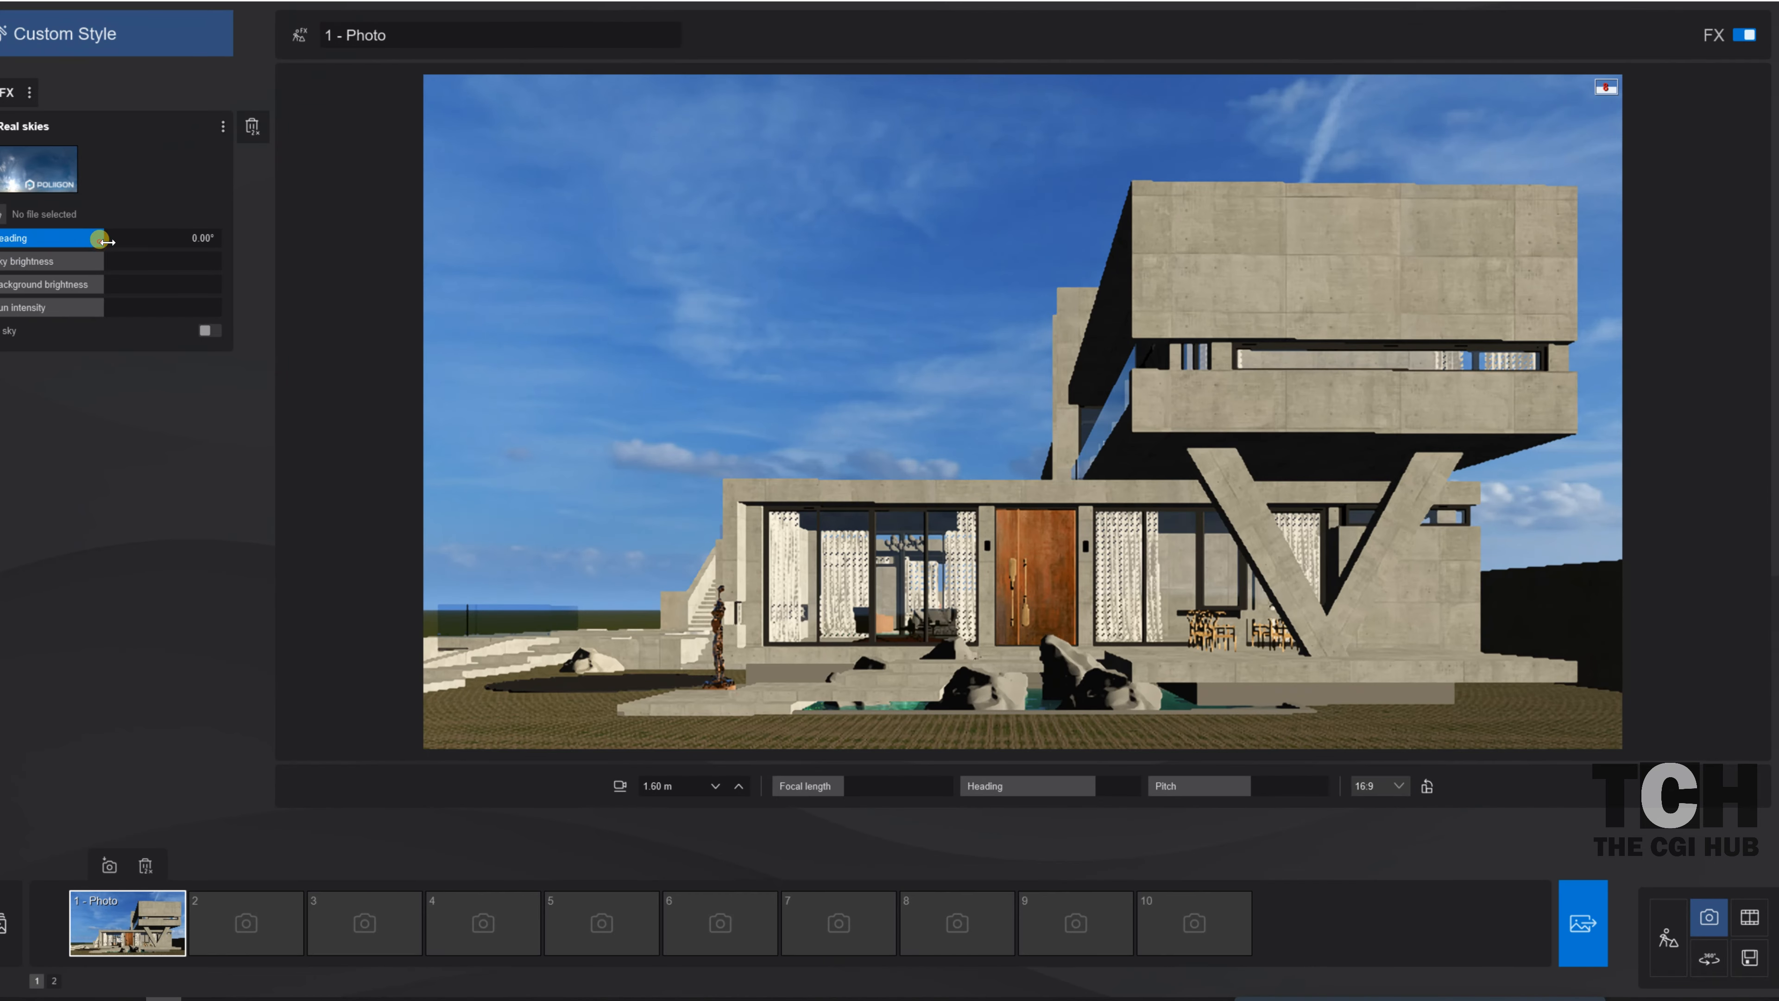
drag(89, 238, 660, 247)
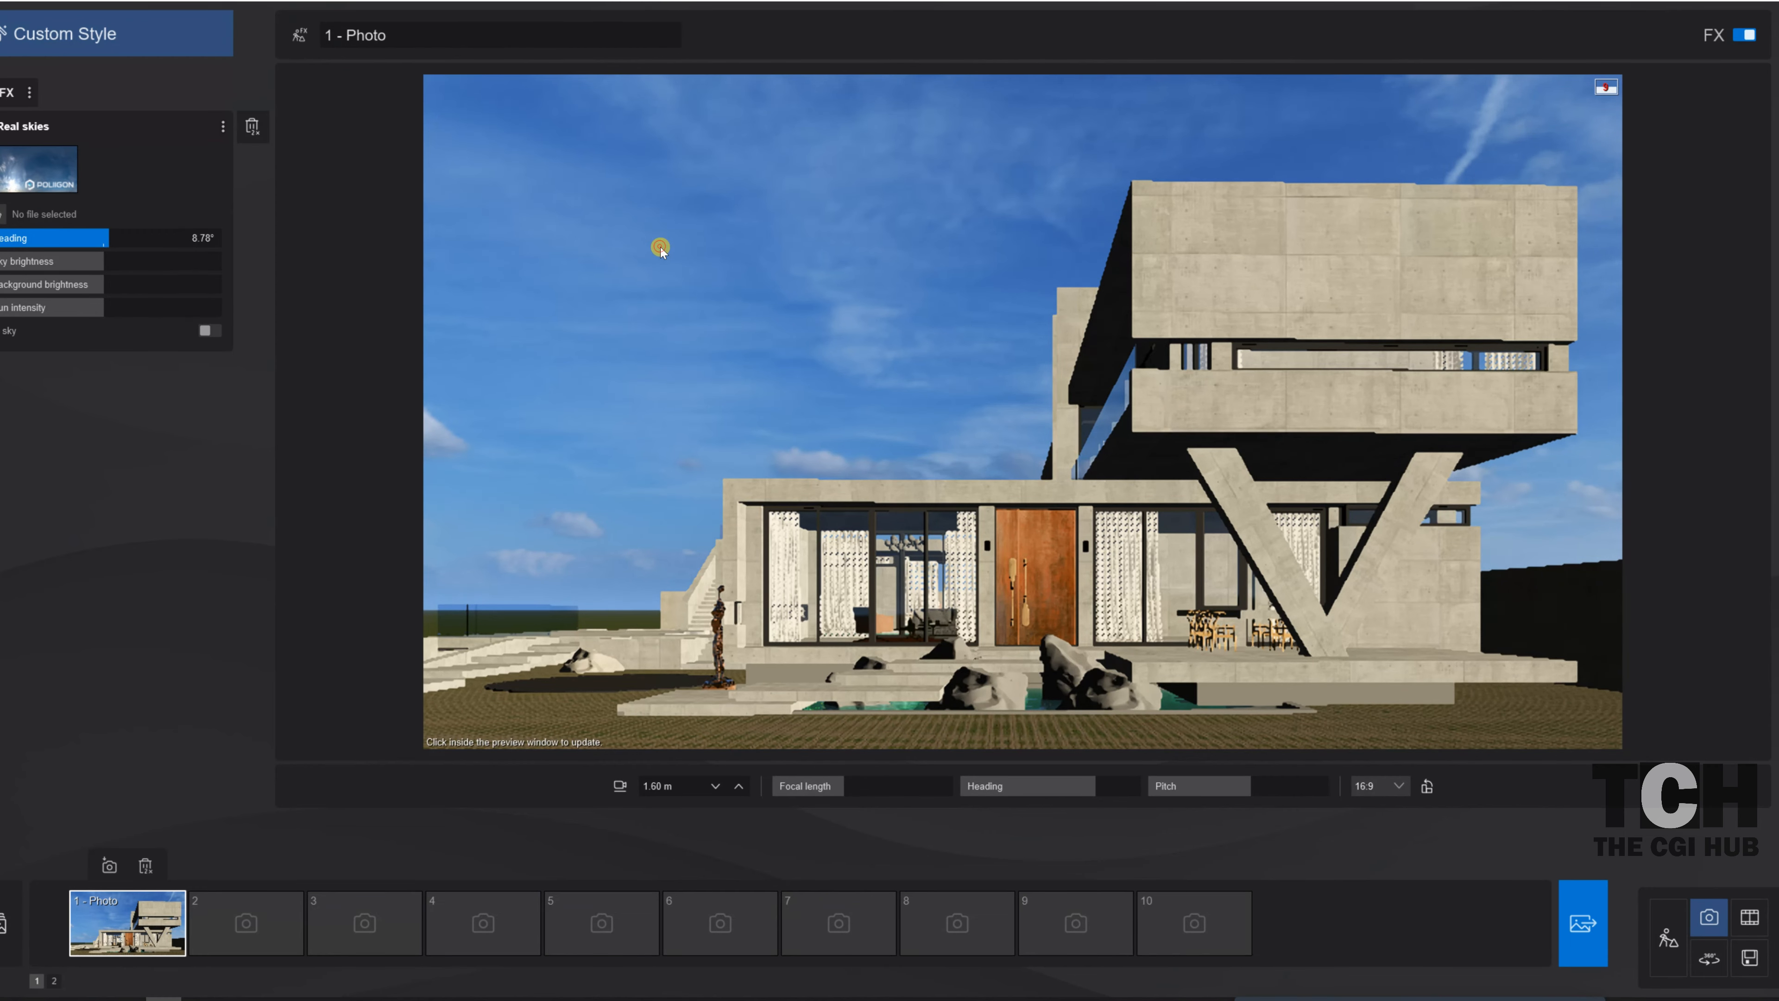
click(794, 362)
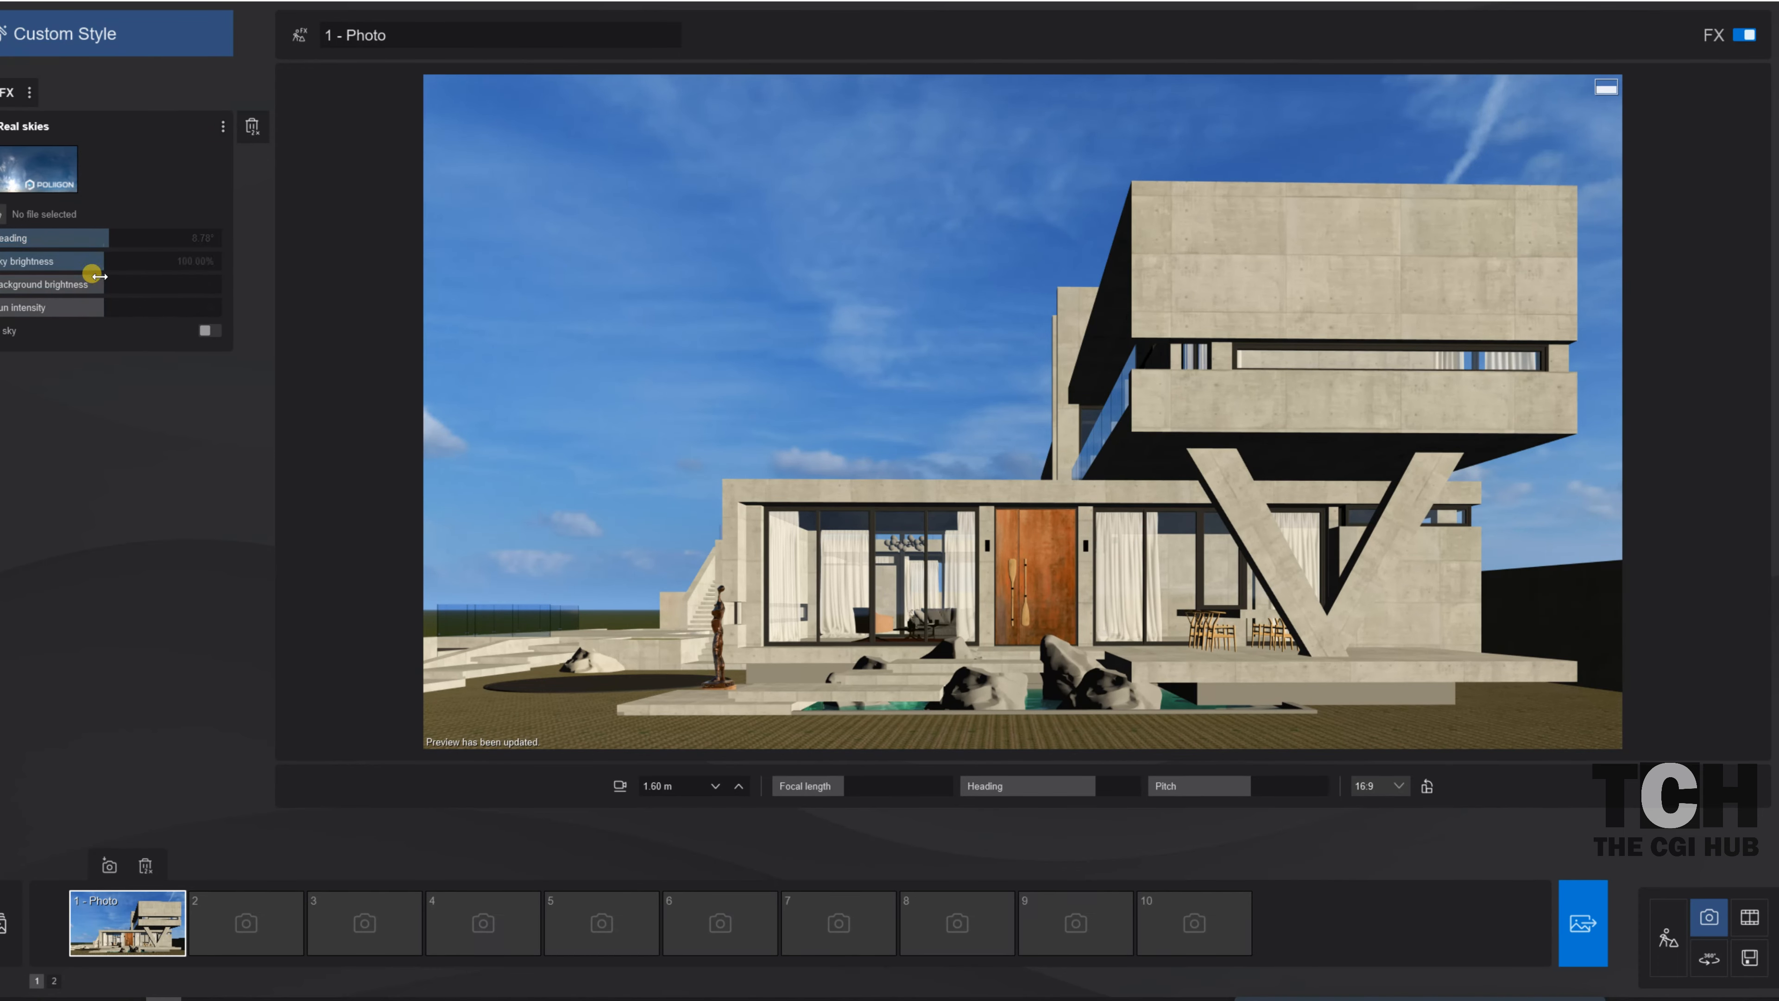
drag(107, 307, 7, 302)
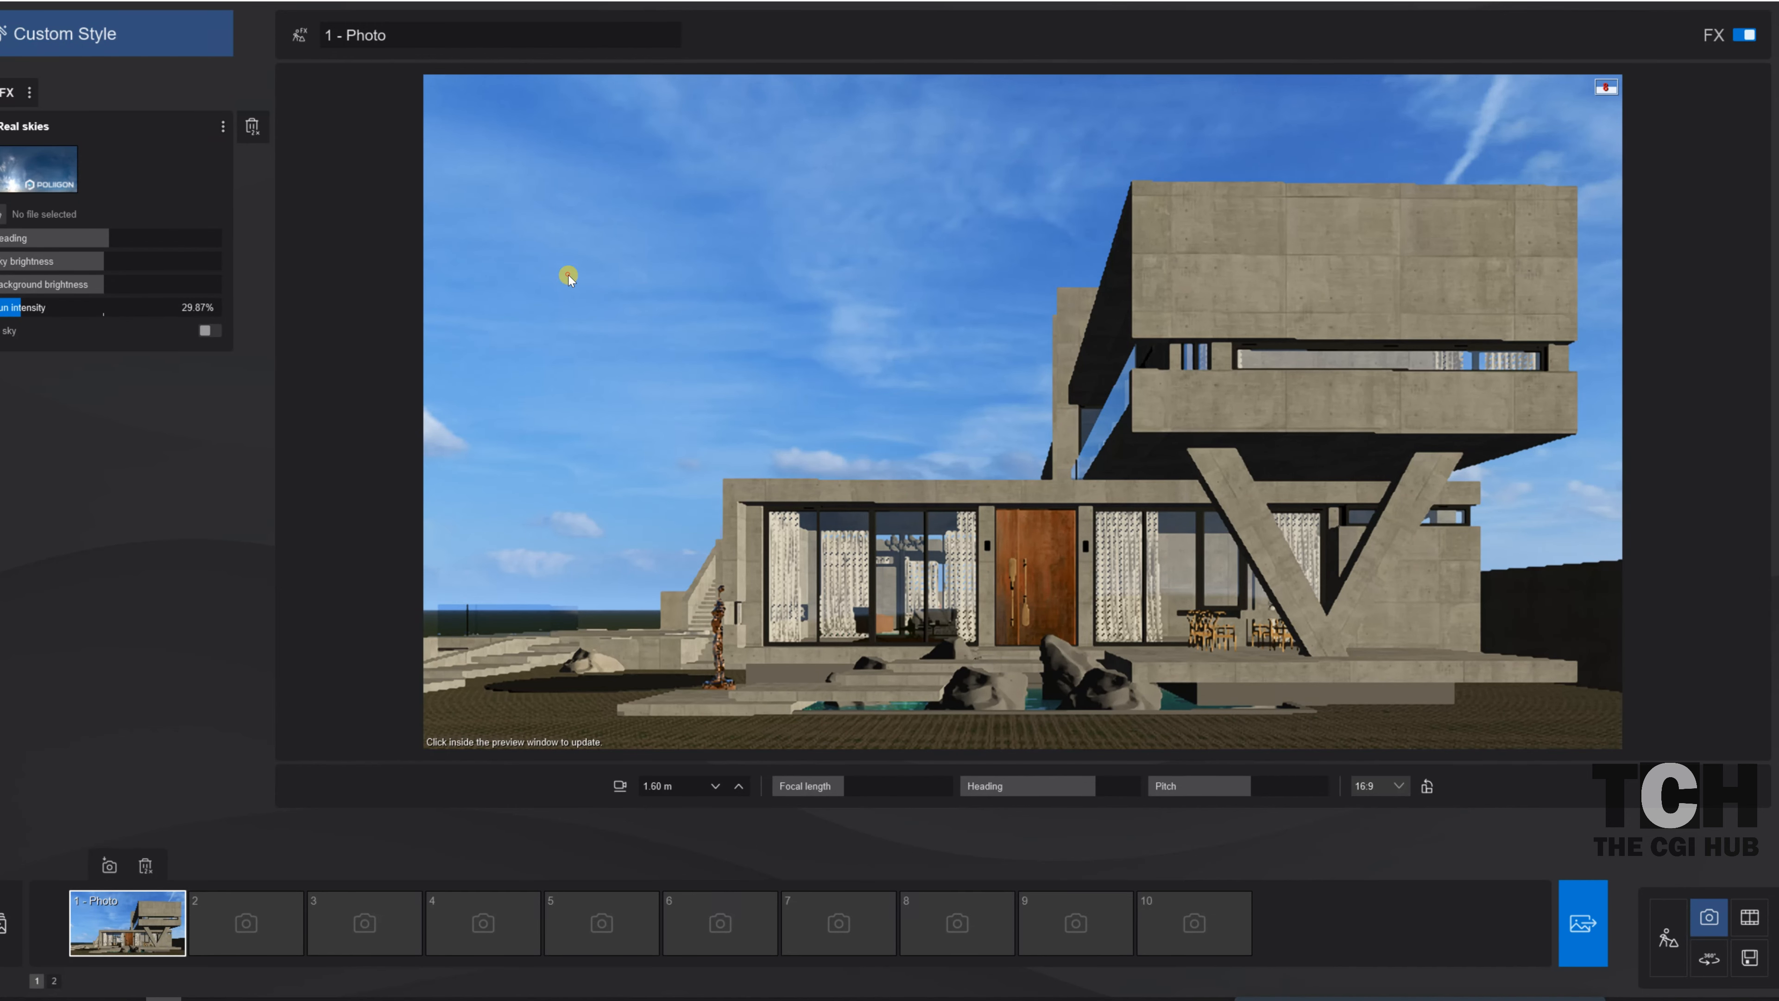
click(568, 276)
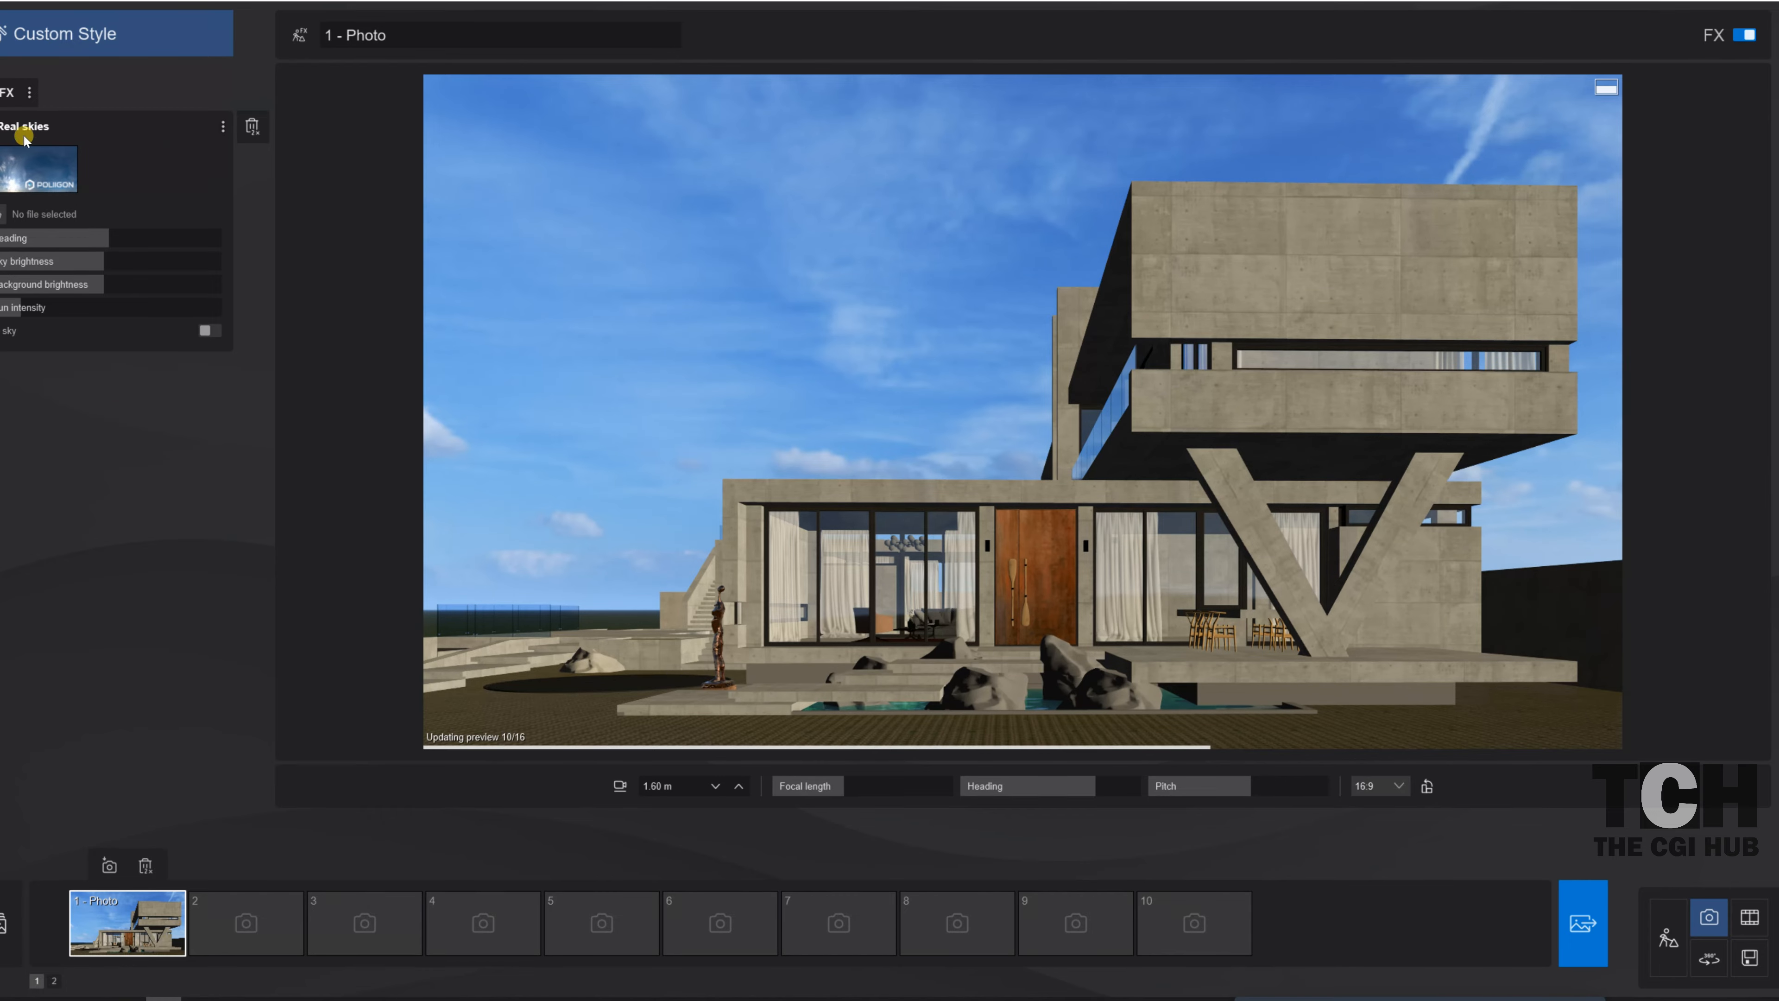
- Change the real sky to the cloudy one with a clear sun and scattered white clouds, and update the preview
click(32, 167)
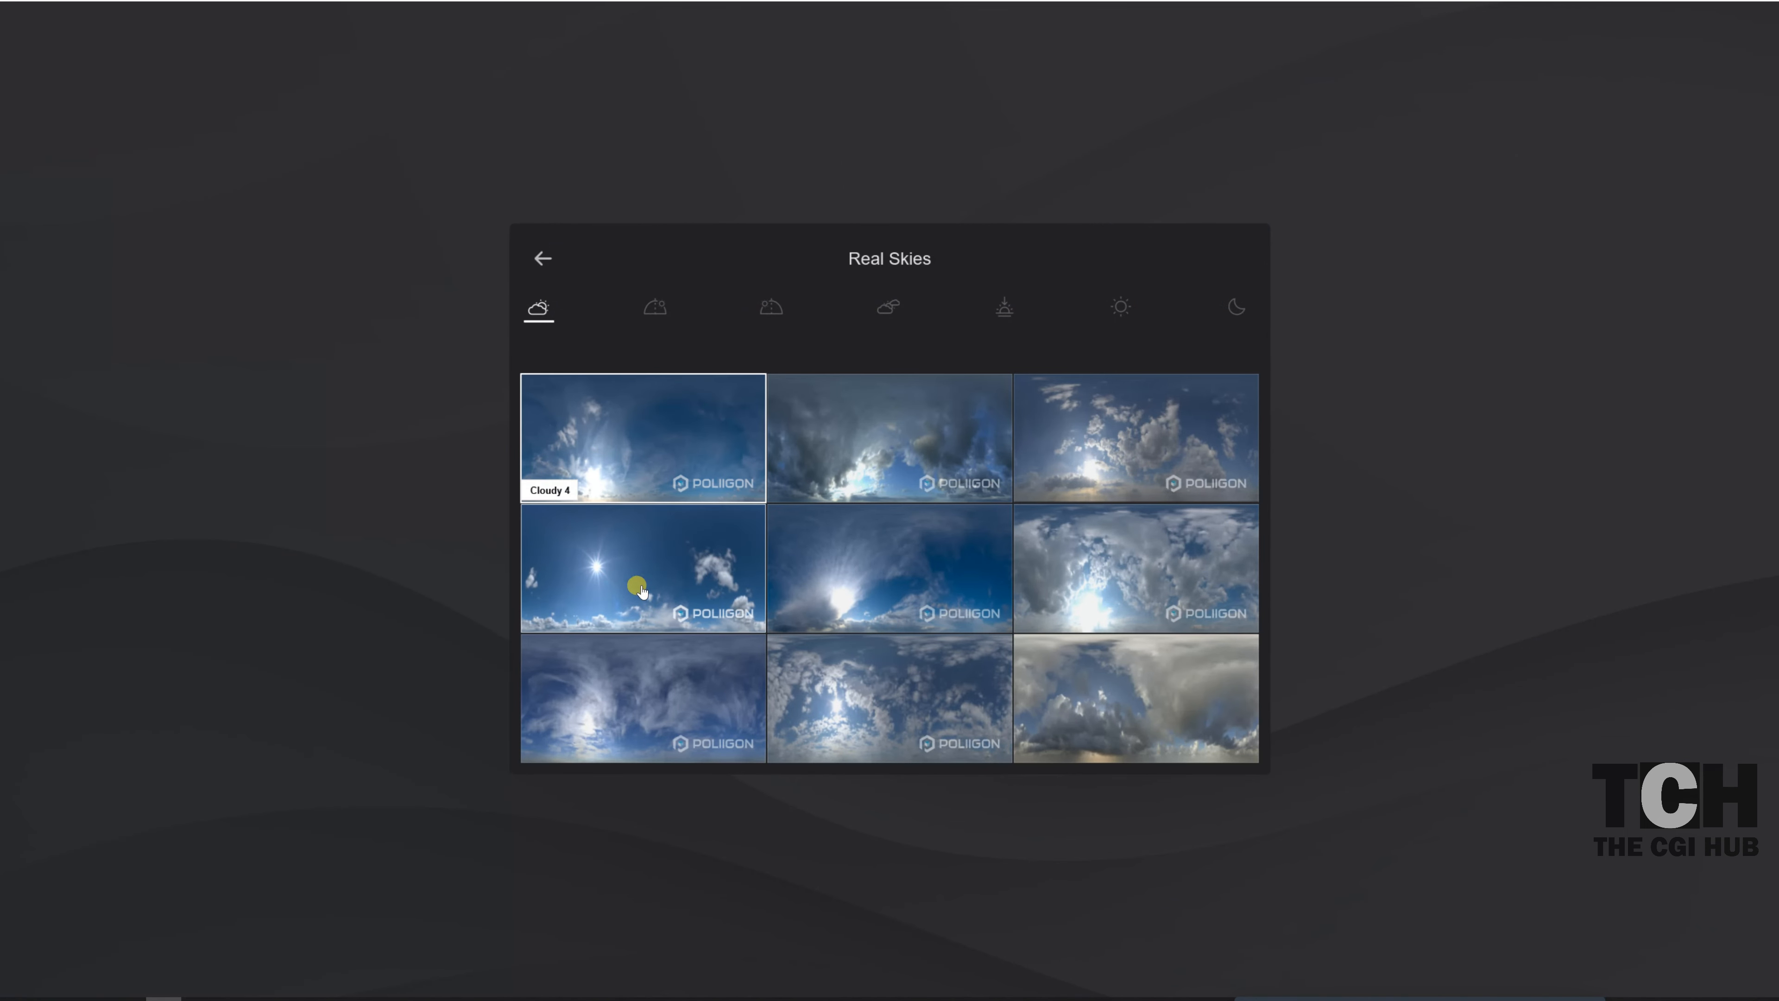
click(599, 573)
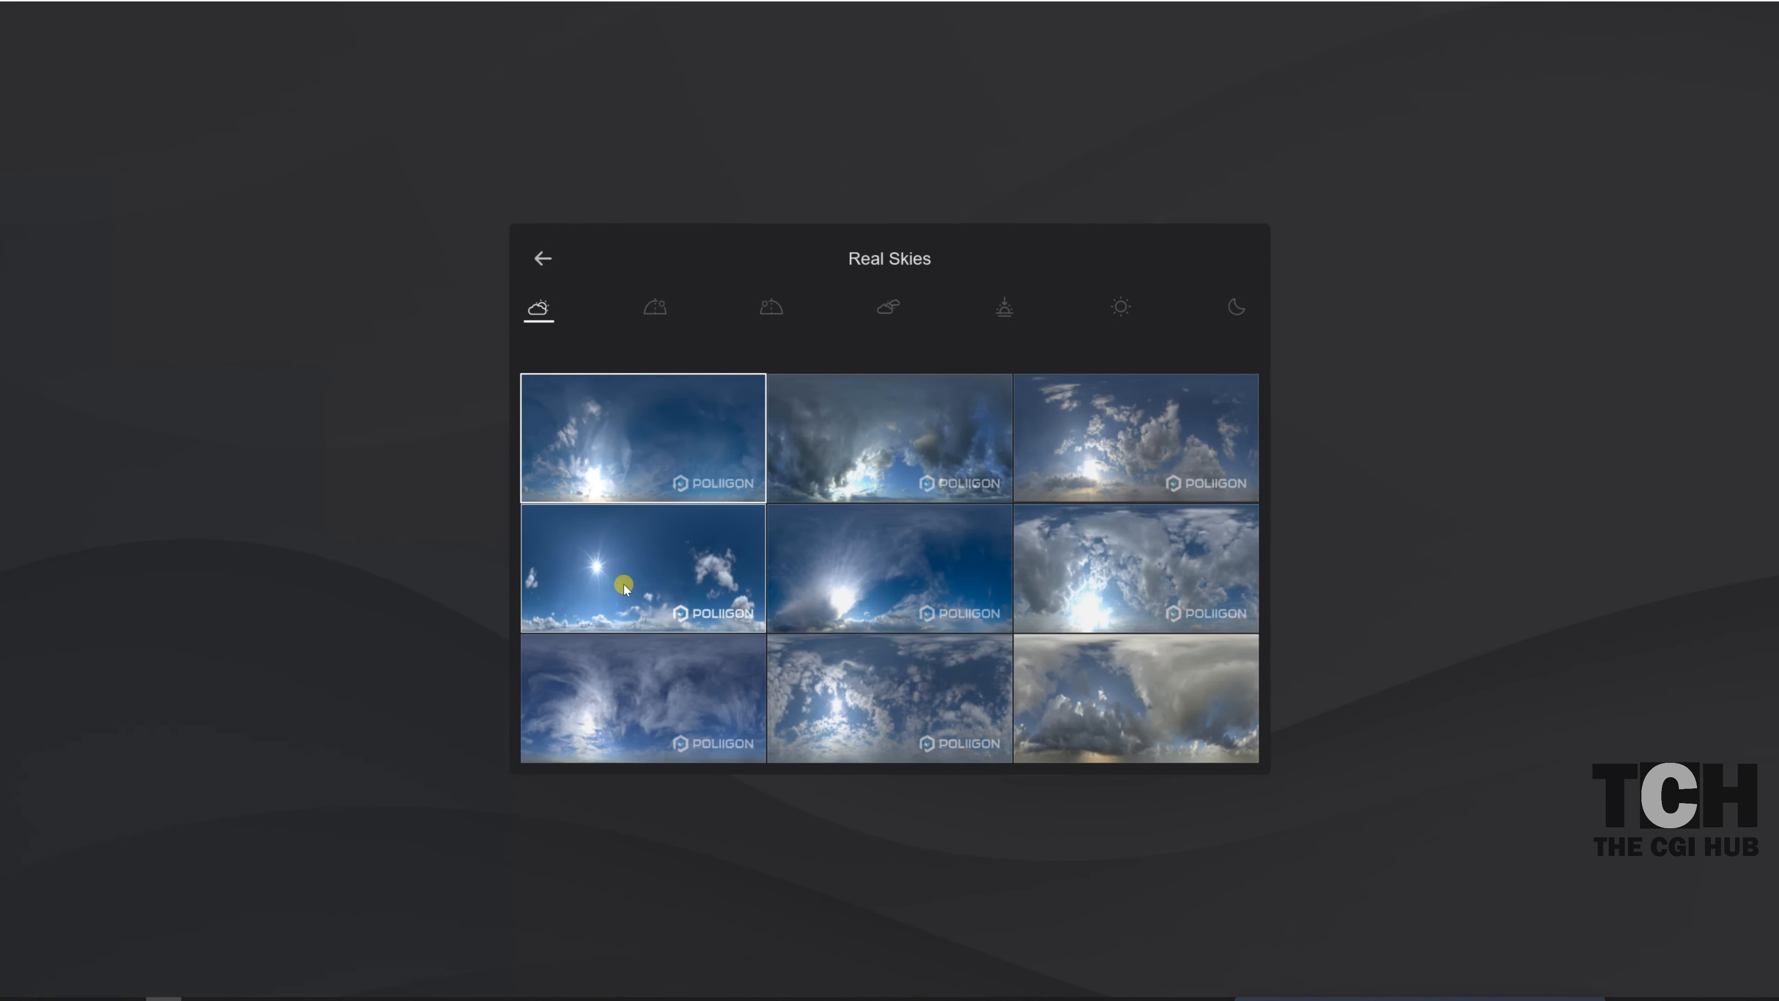
click(199, 529)
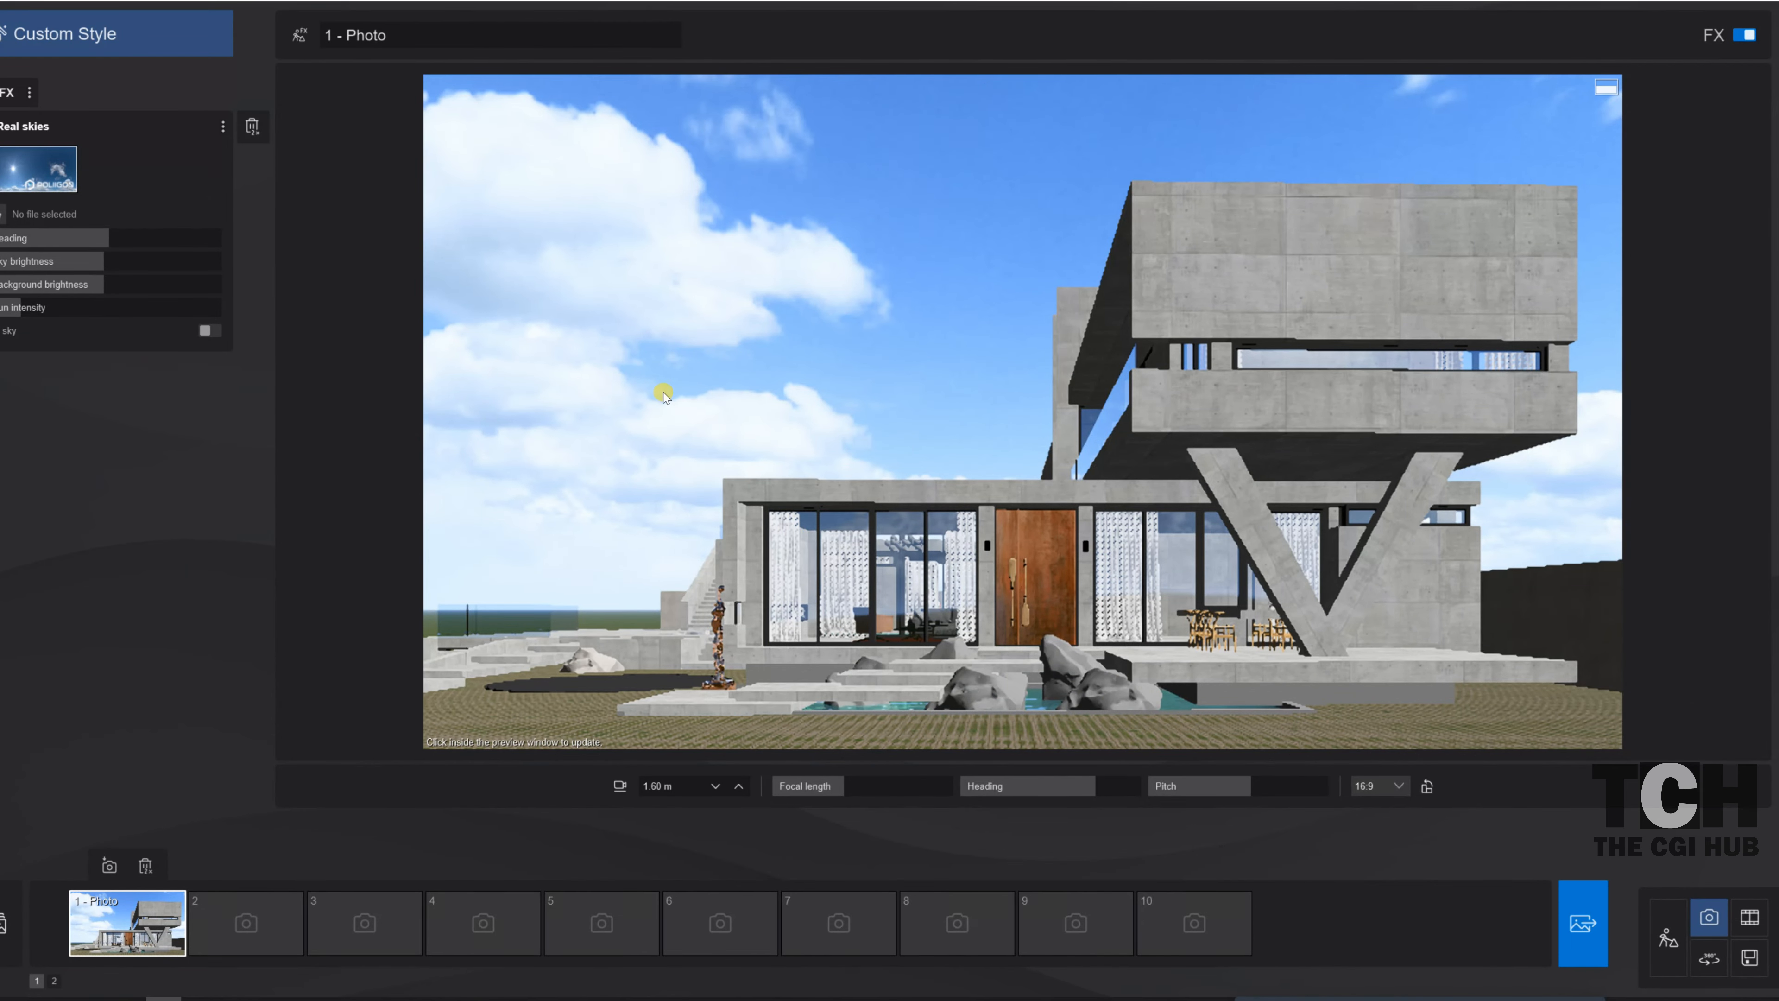
click(771, 356)
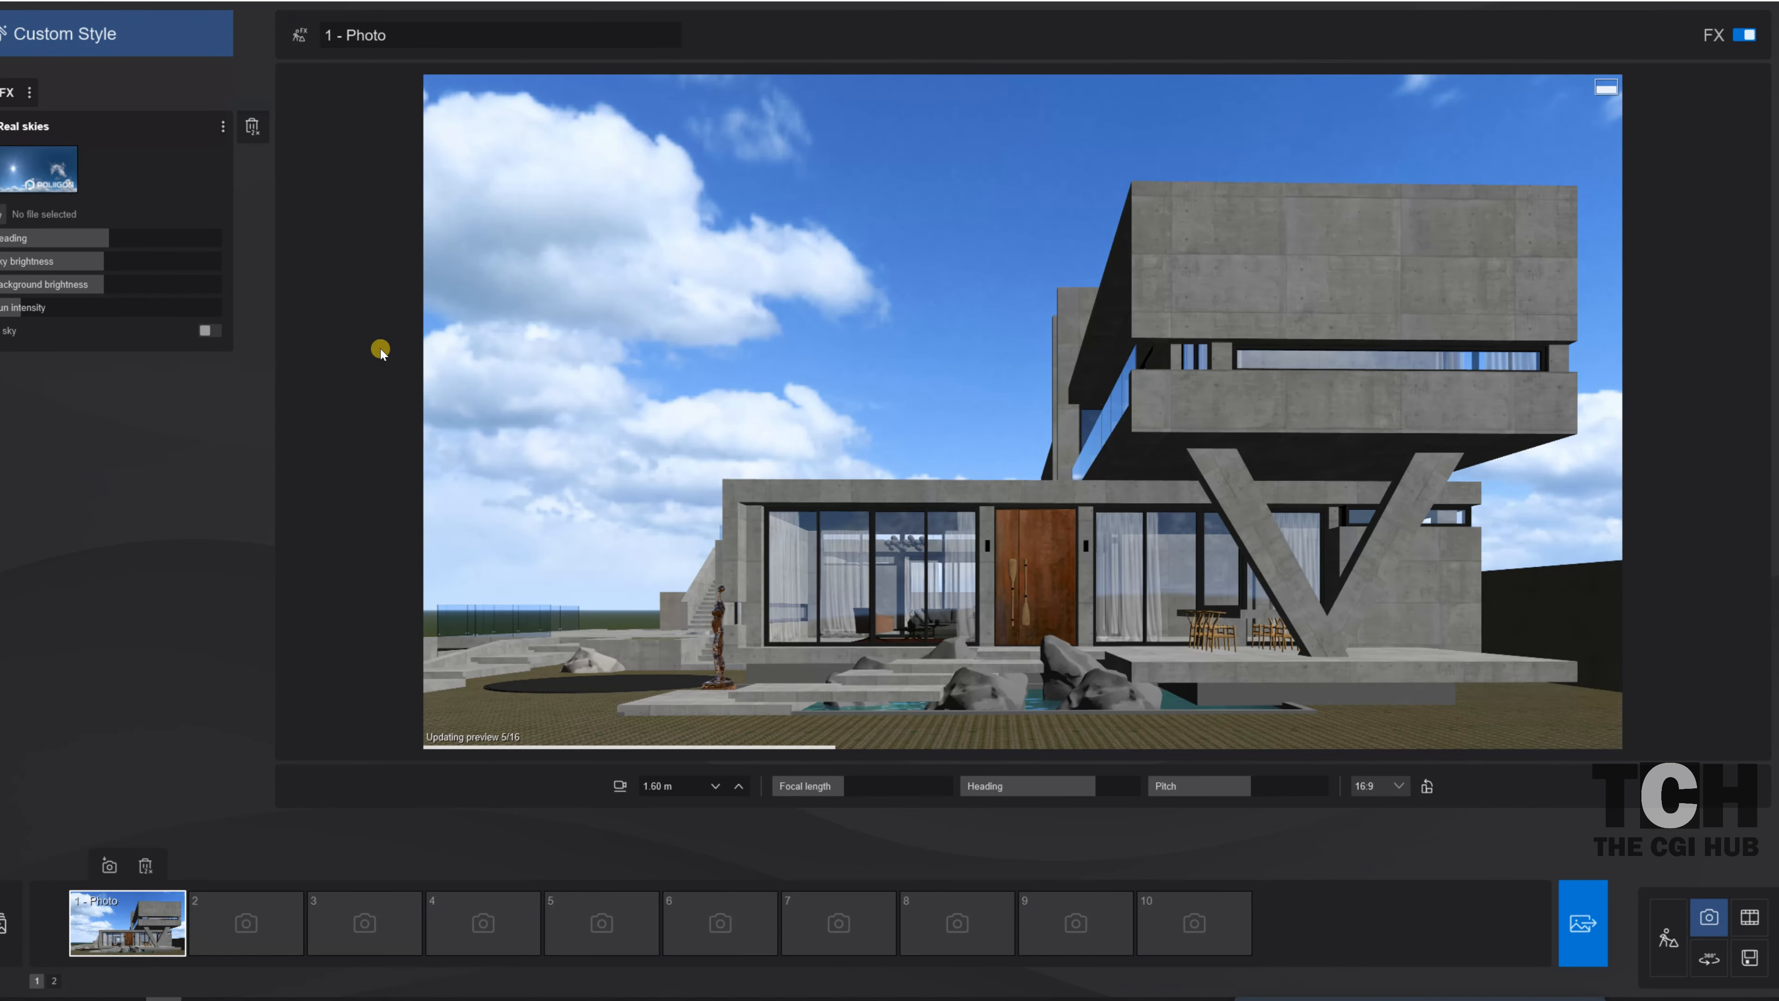
- Add a Hyperlight effect to the photo with its default amount and its preview left off
click(1, 129)
click(5, 93)
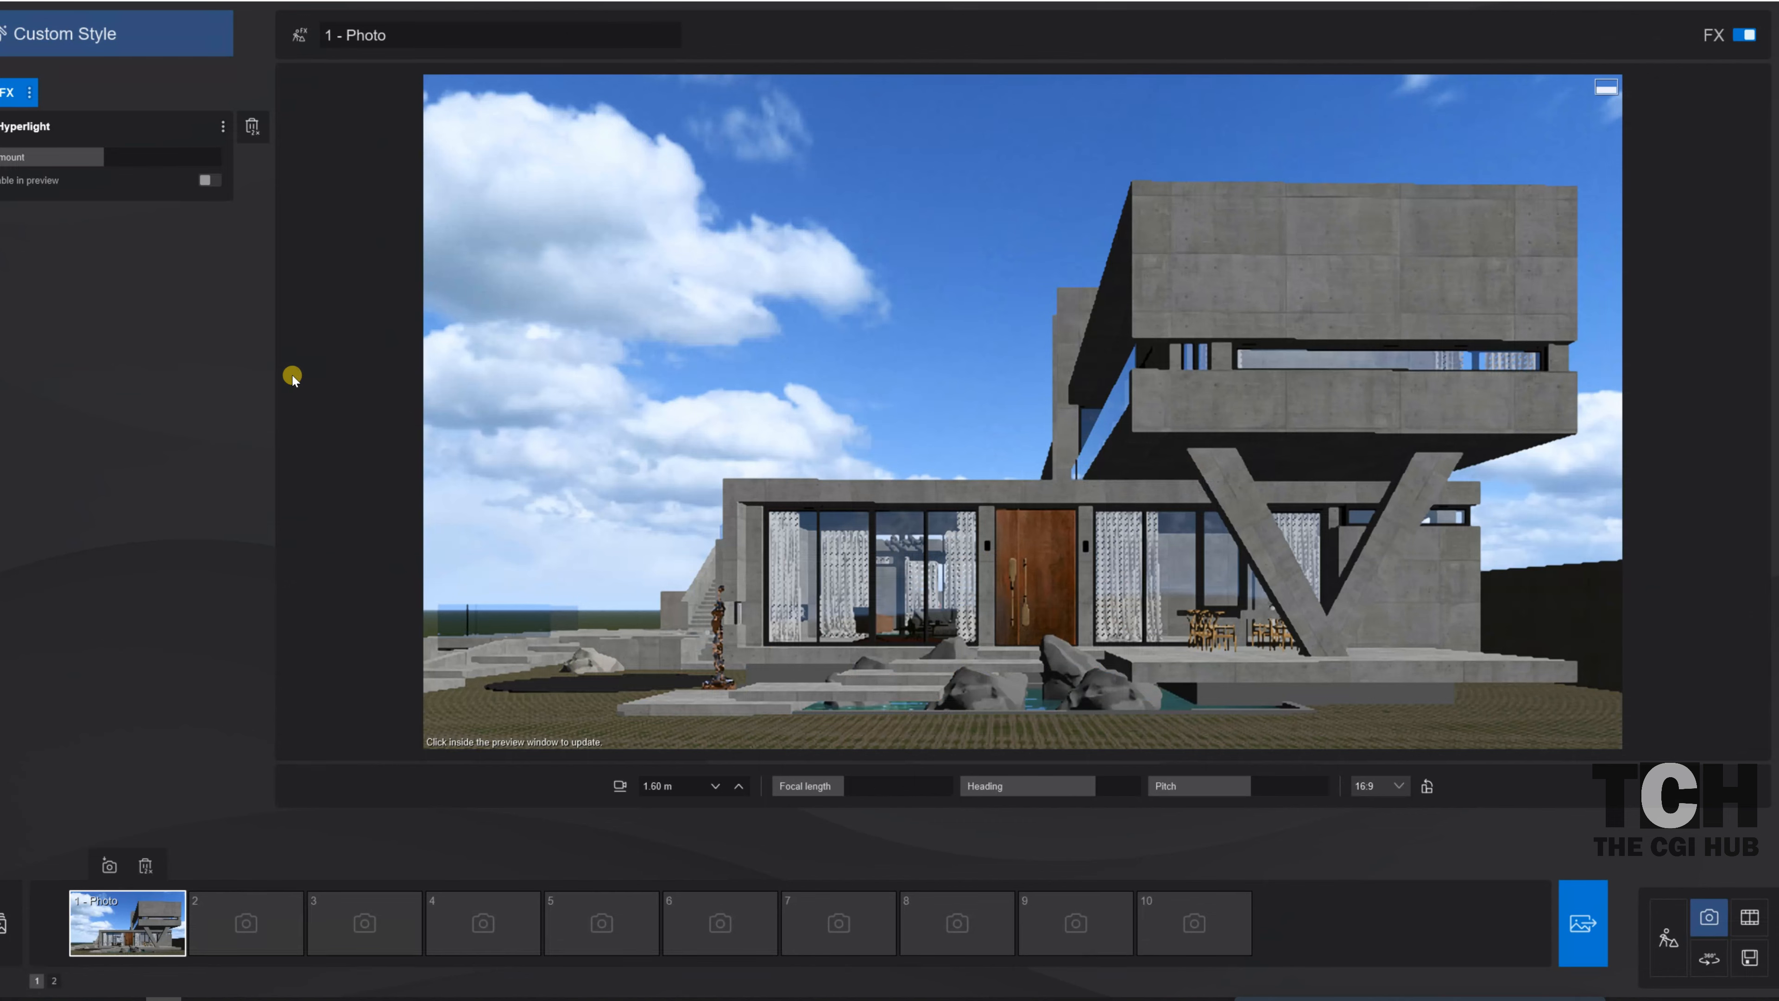
click(79, 160)
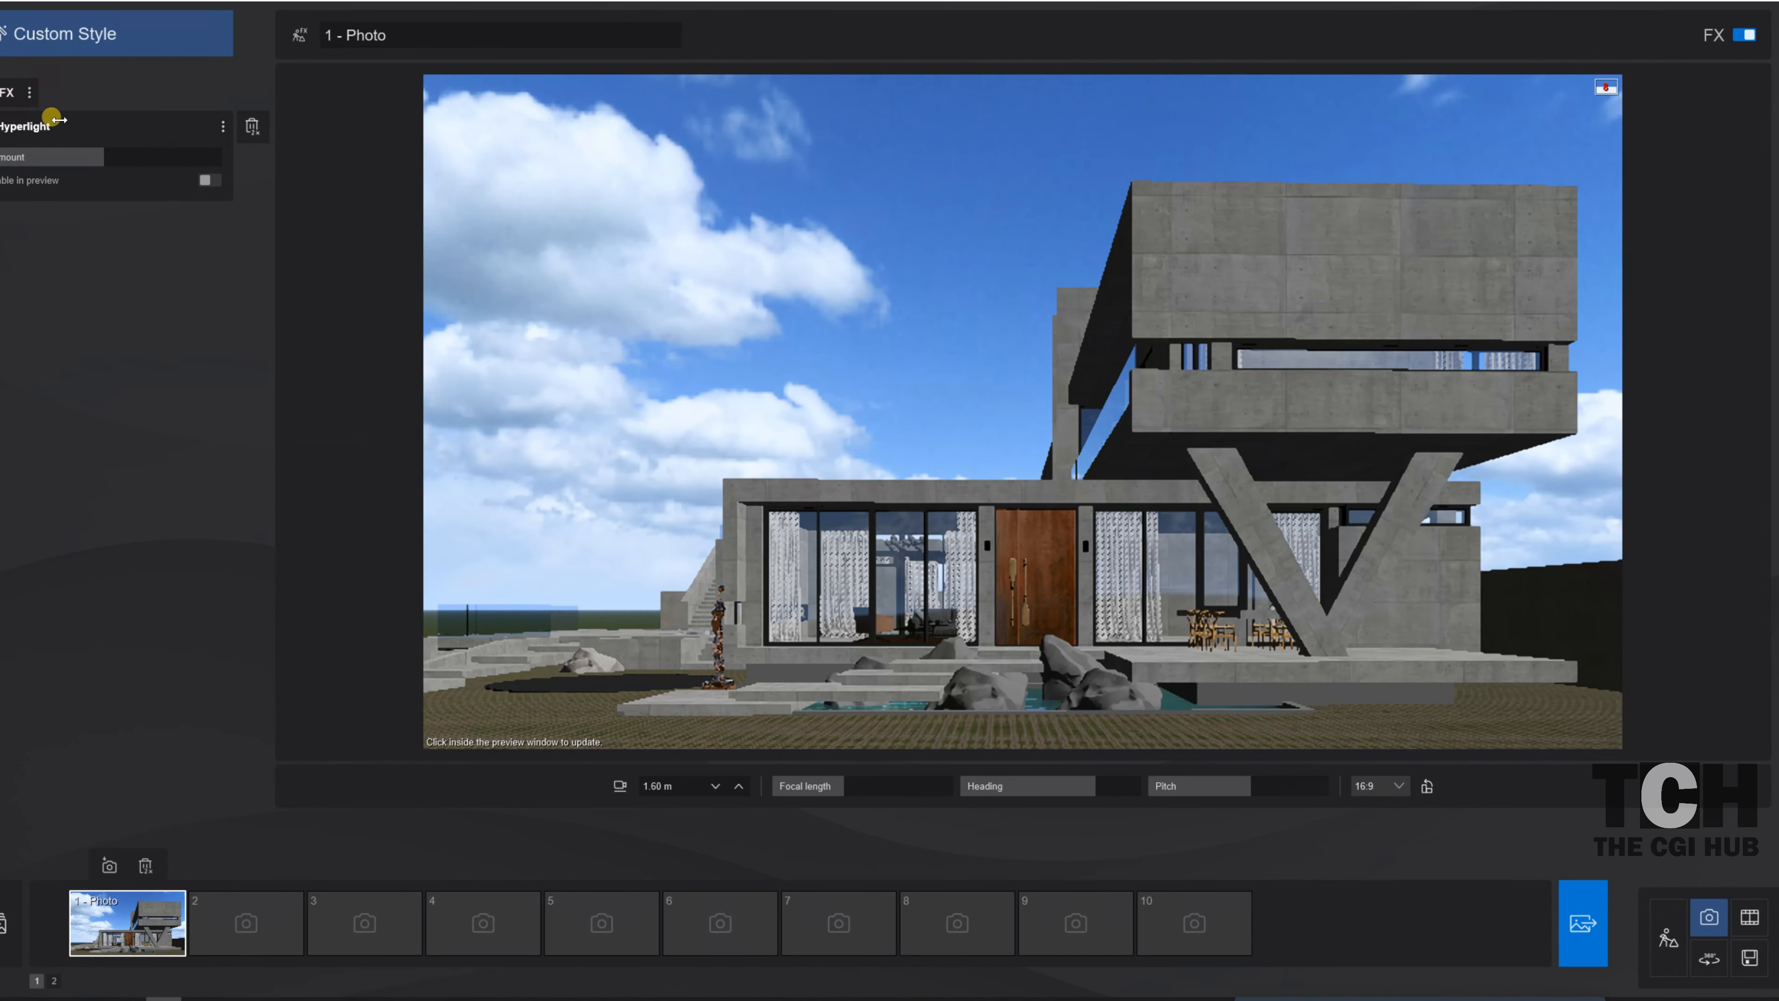
- Add a Sky light effect with one-star render quality, strongly reduced saturation and brightness lowered to about 0.88
click(44, 125)
click(14, 93)
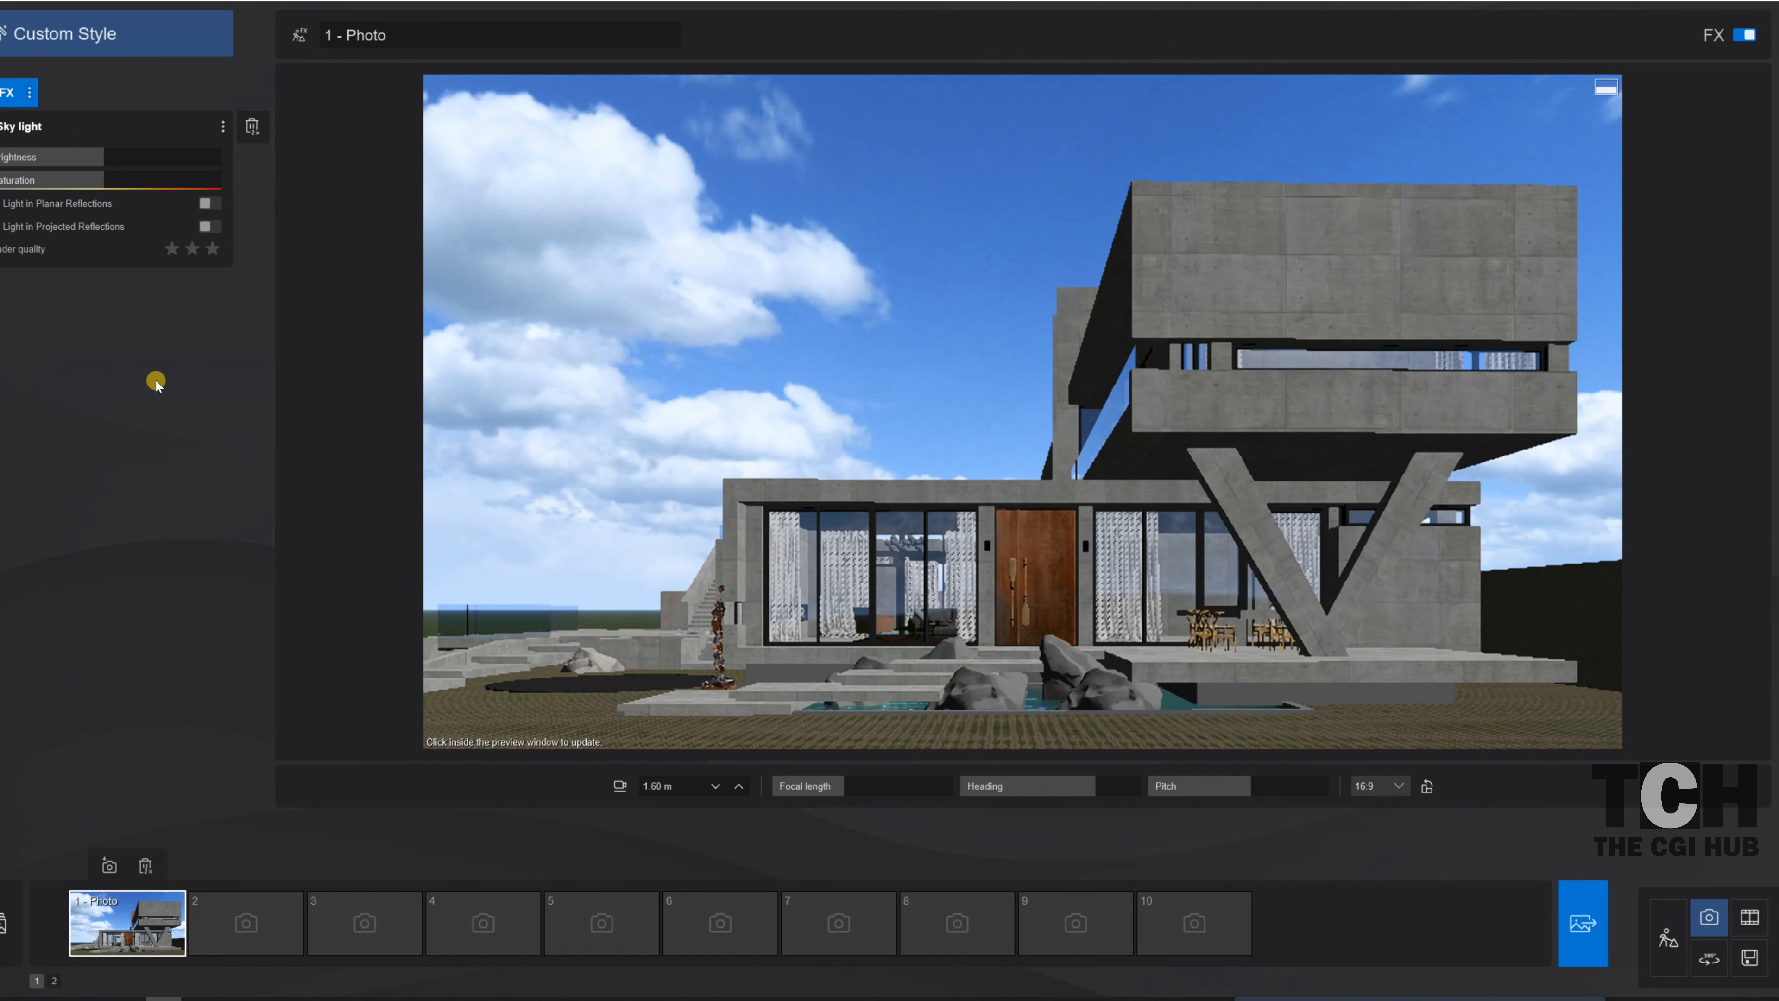
click(53, 182)
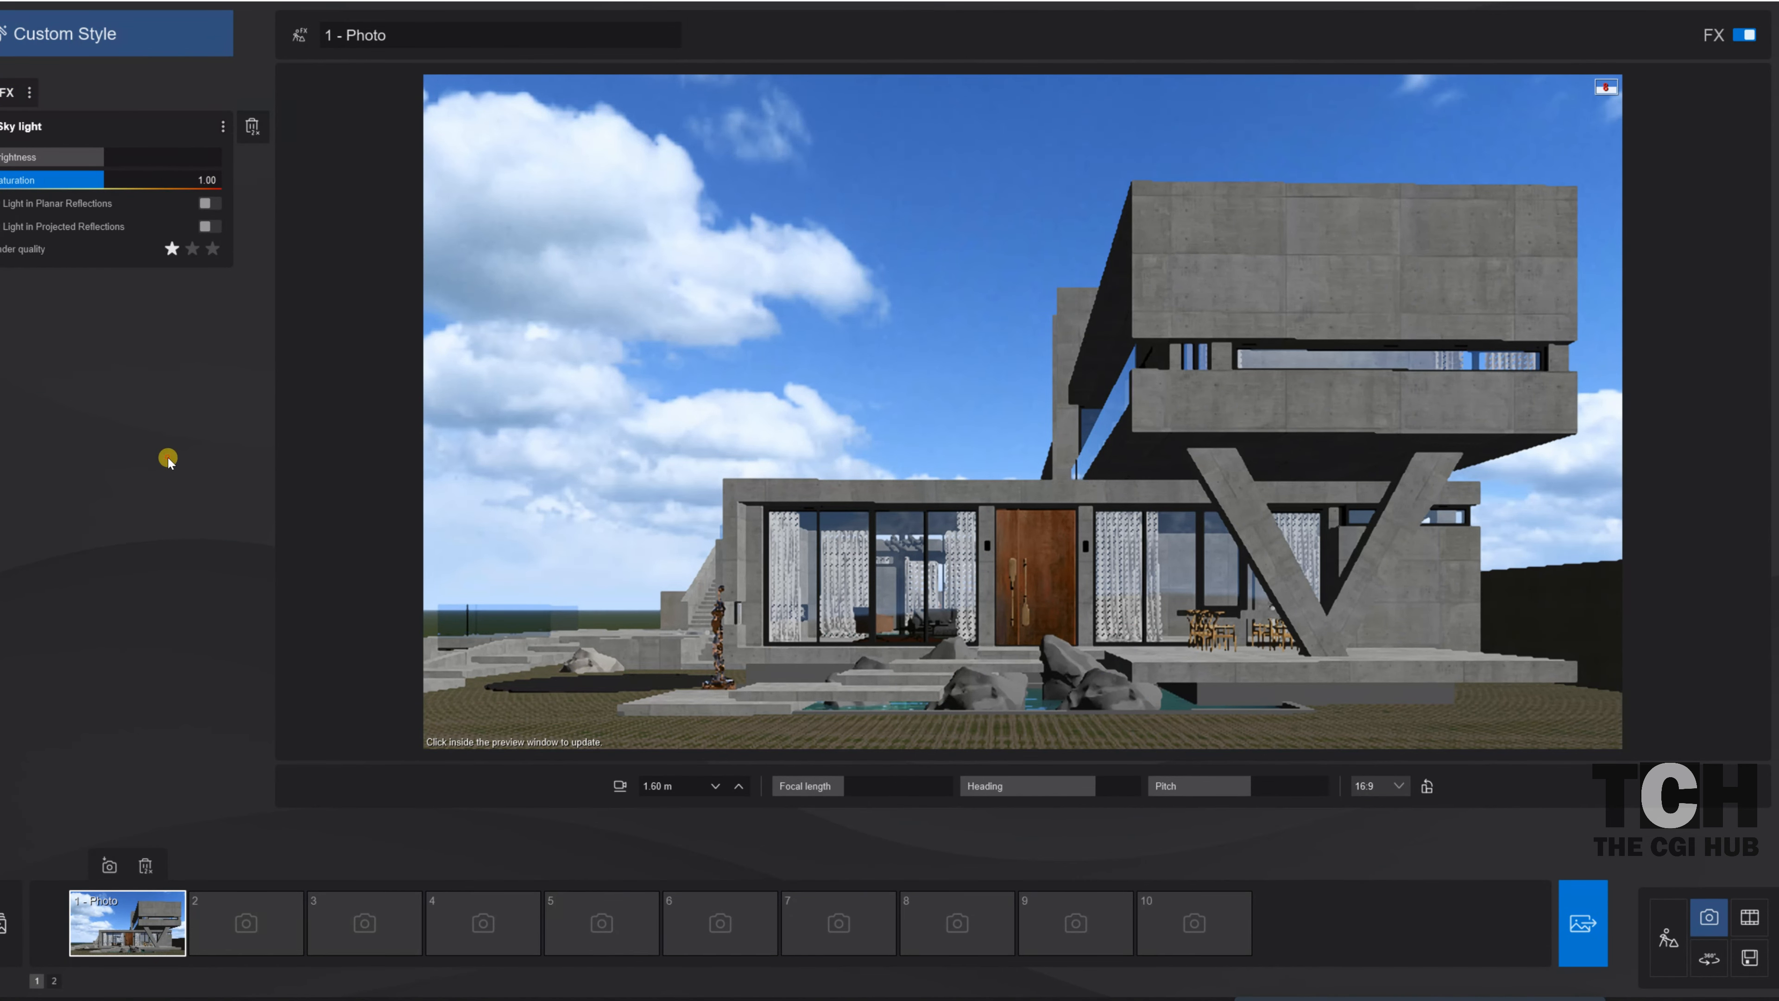
mouse_move(60, 180)
mouse_down()
mouse_move(27, 180)
mouse_move(74, 153)
mouse_up()
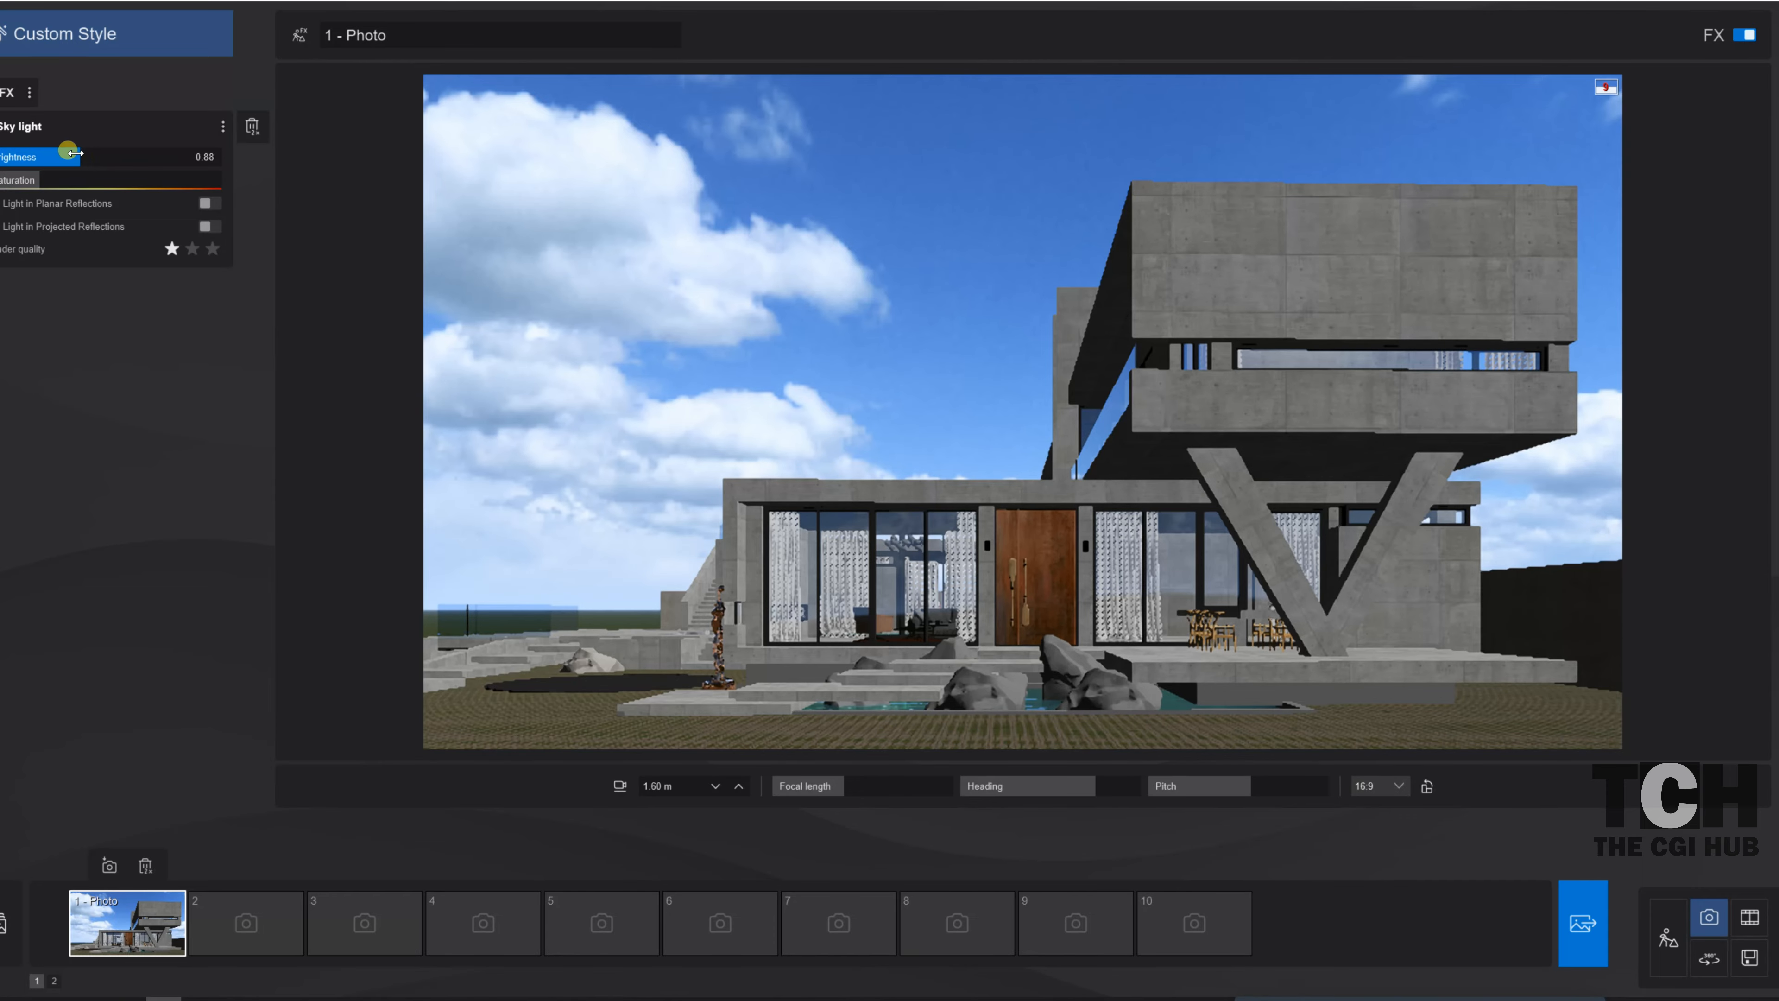
- Add a Color correction effect, warm the temperature, raise the highlights and update the preview
click(3, 97)
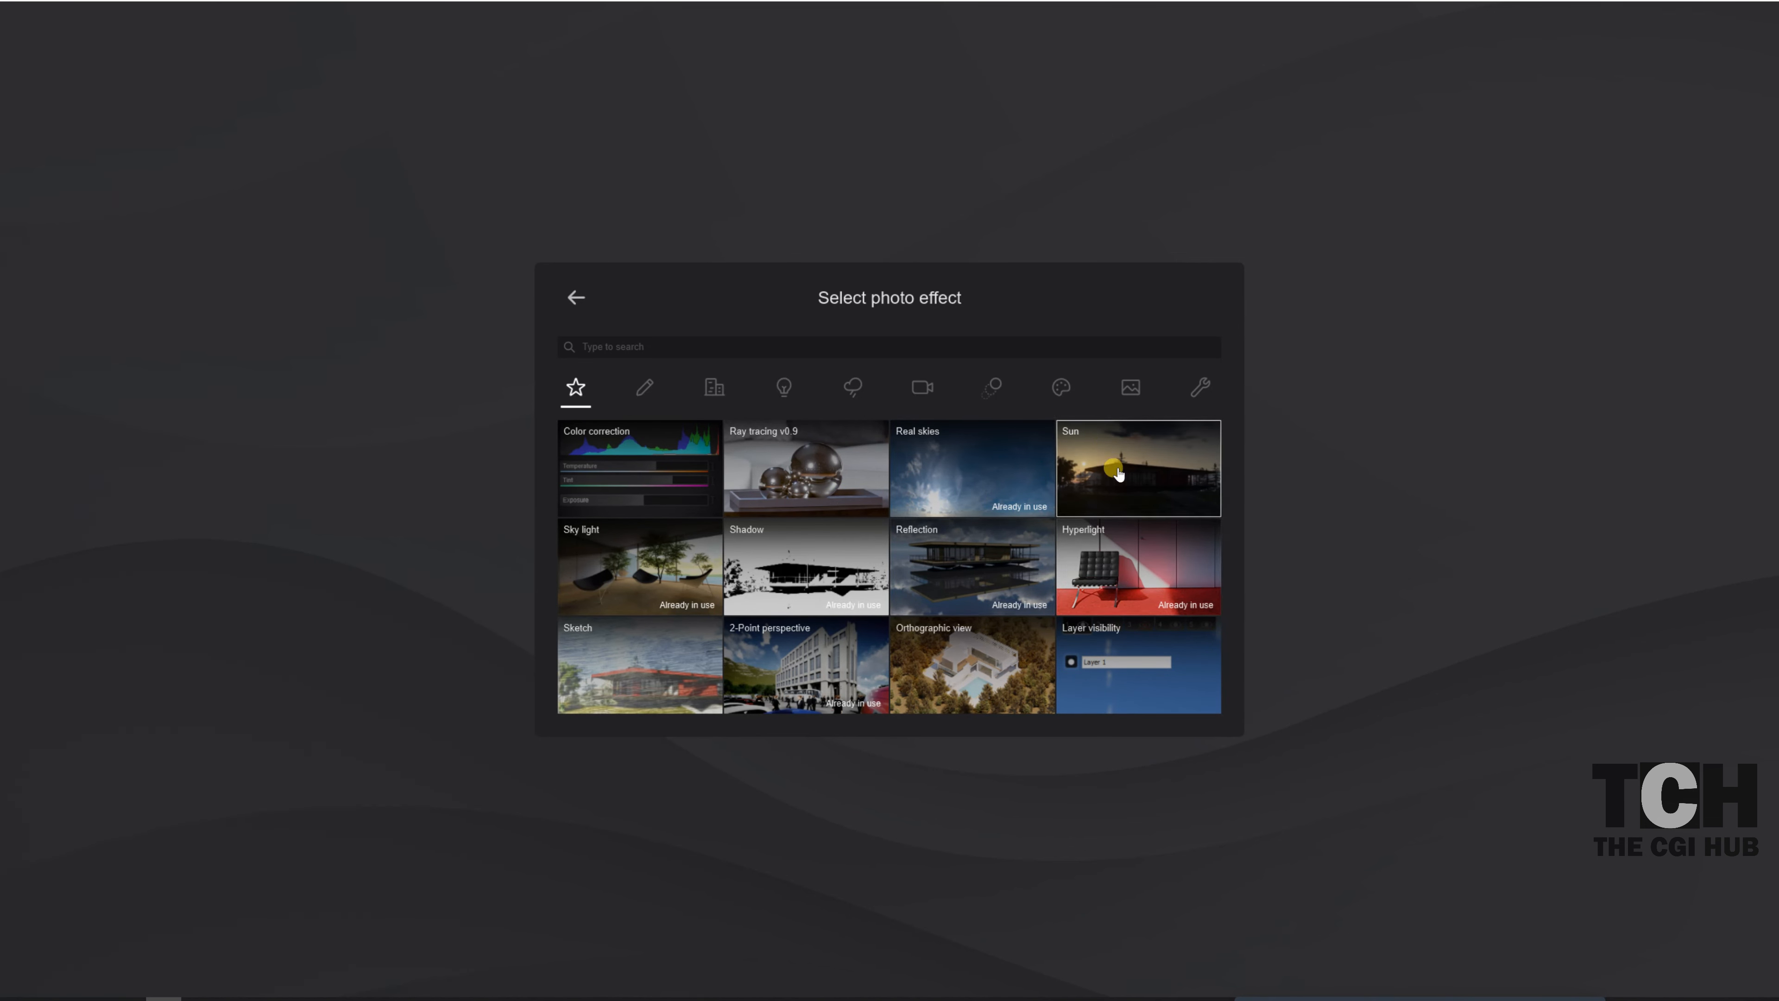
click(614, 455)
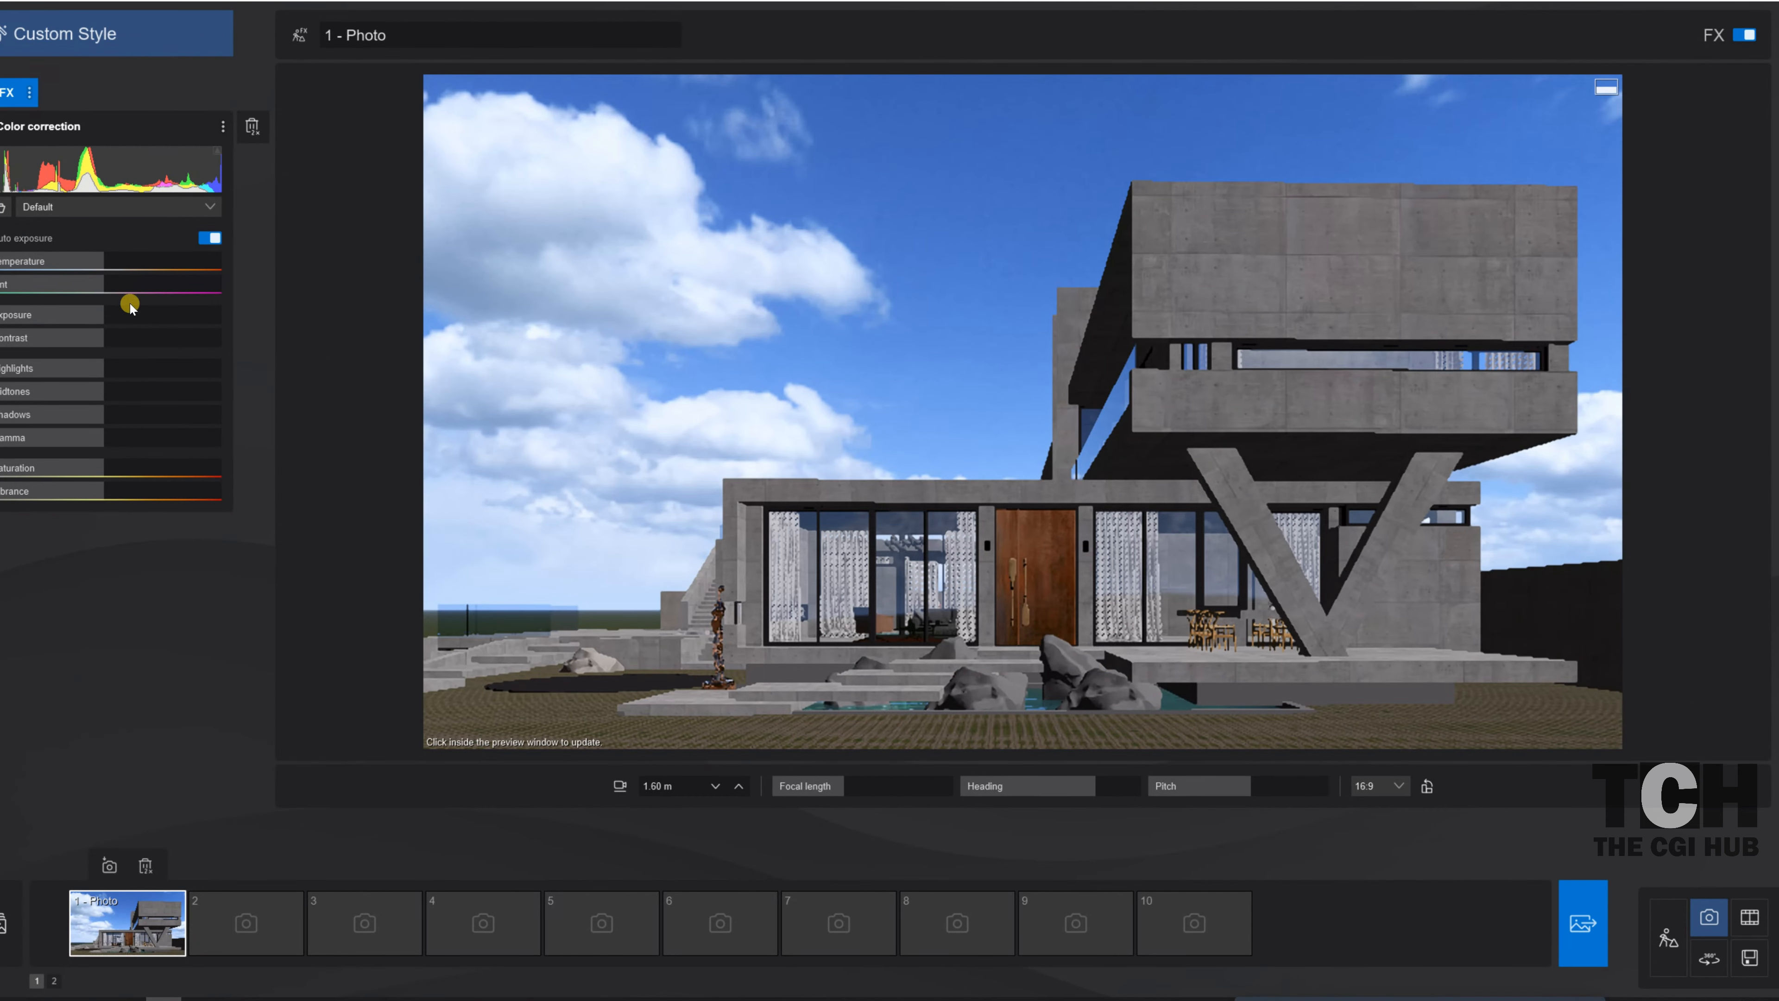
drag(111, 262, 133, 263)
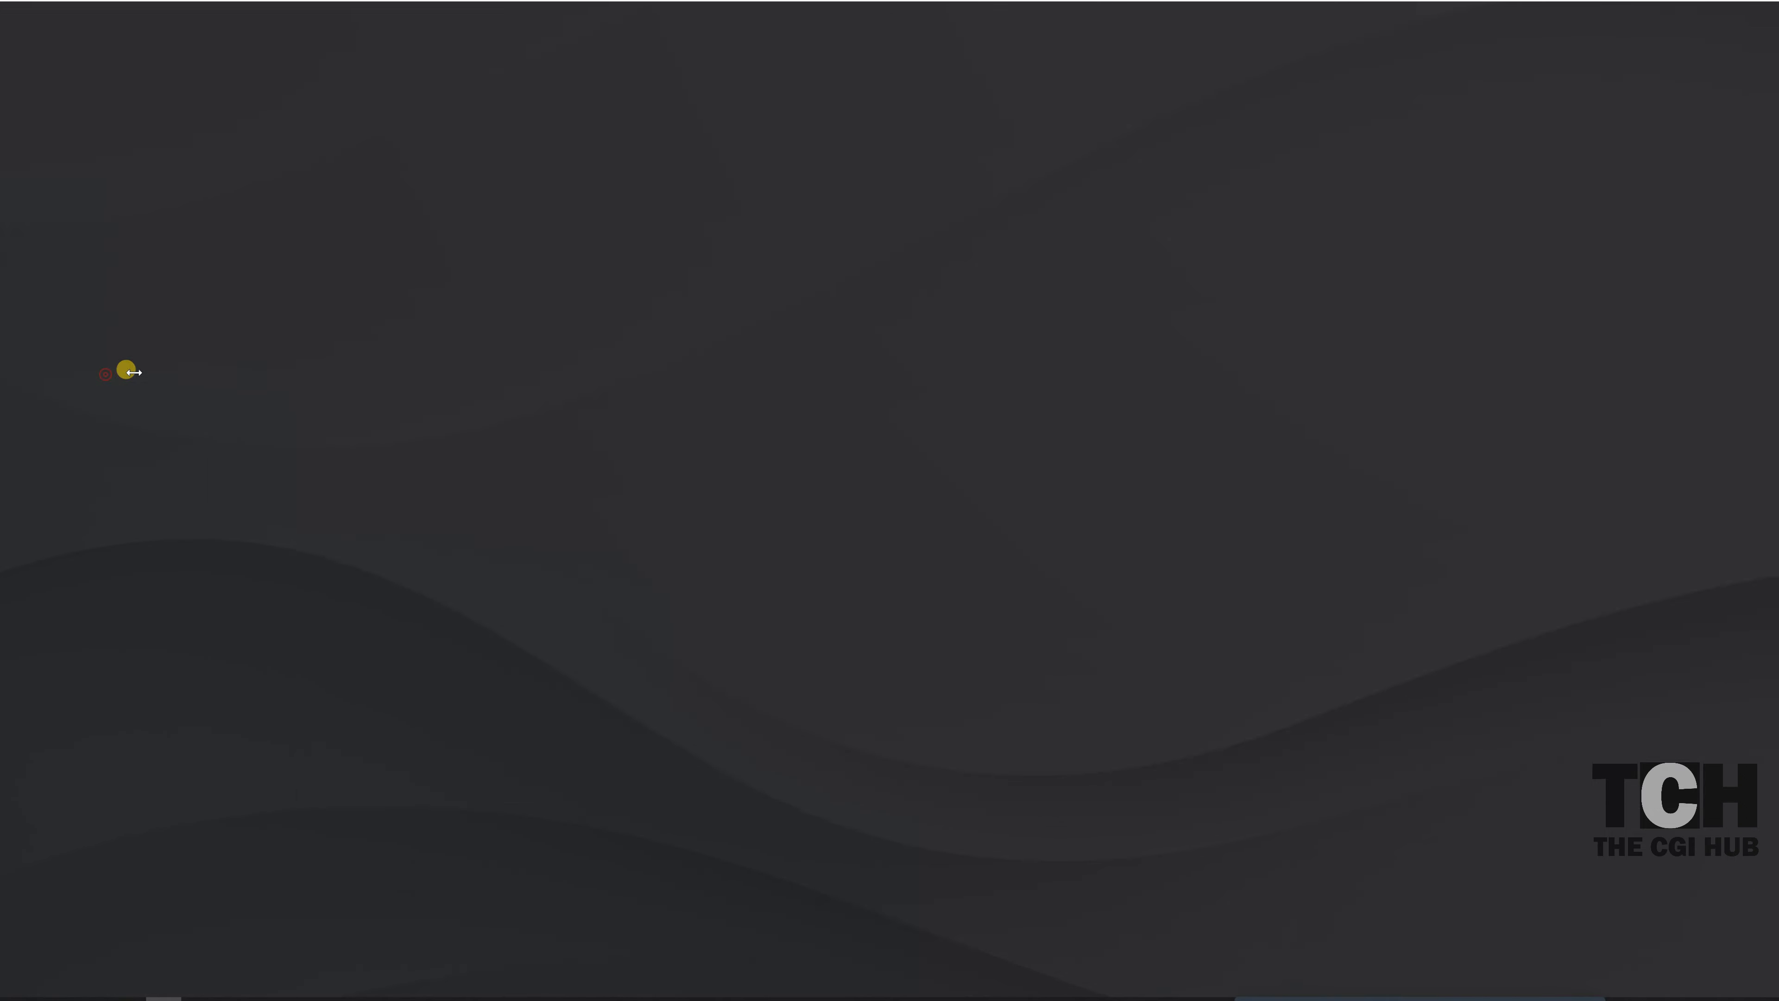
drag(133, 372, 146, 368)
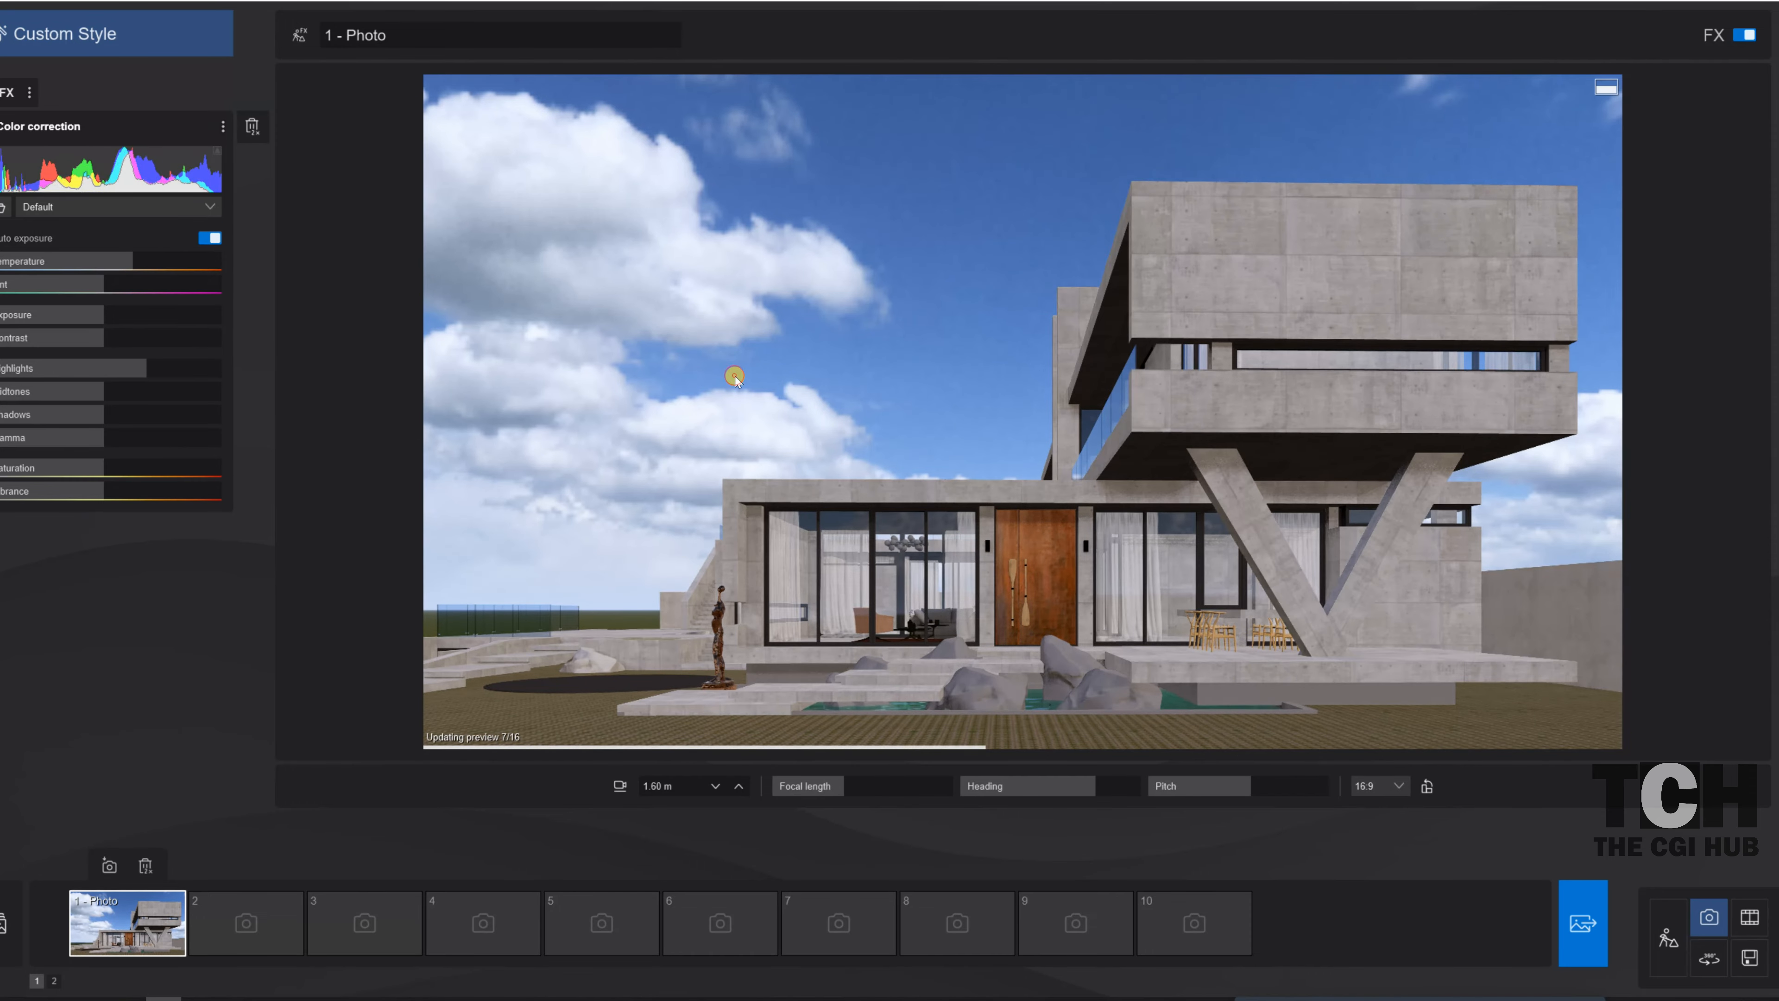
- Lower the shadows and raise the midtones in the color correction, keeping contrast at 100% and the Default preset
drag(105, 339, 105, 339)
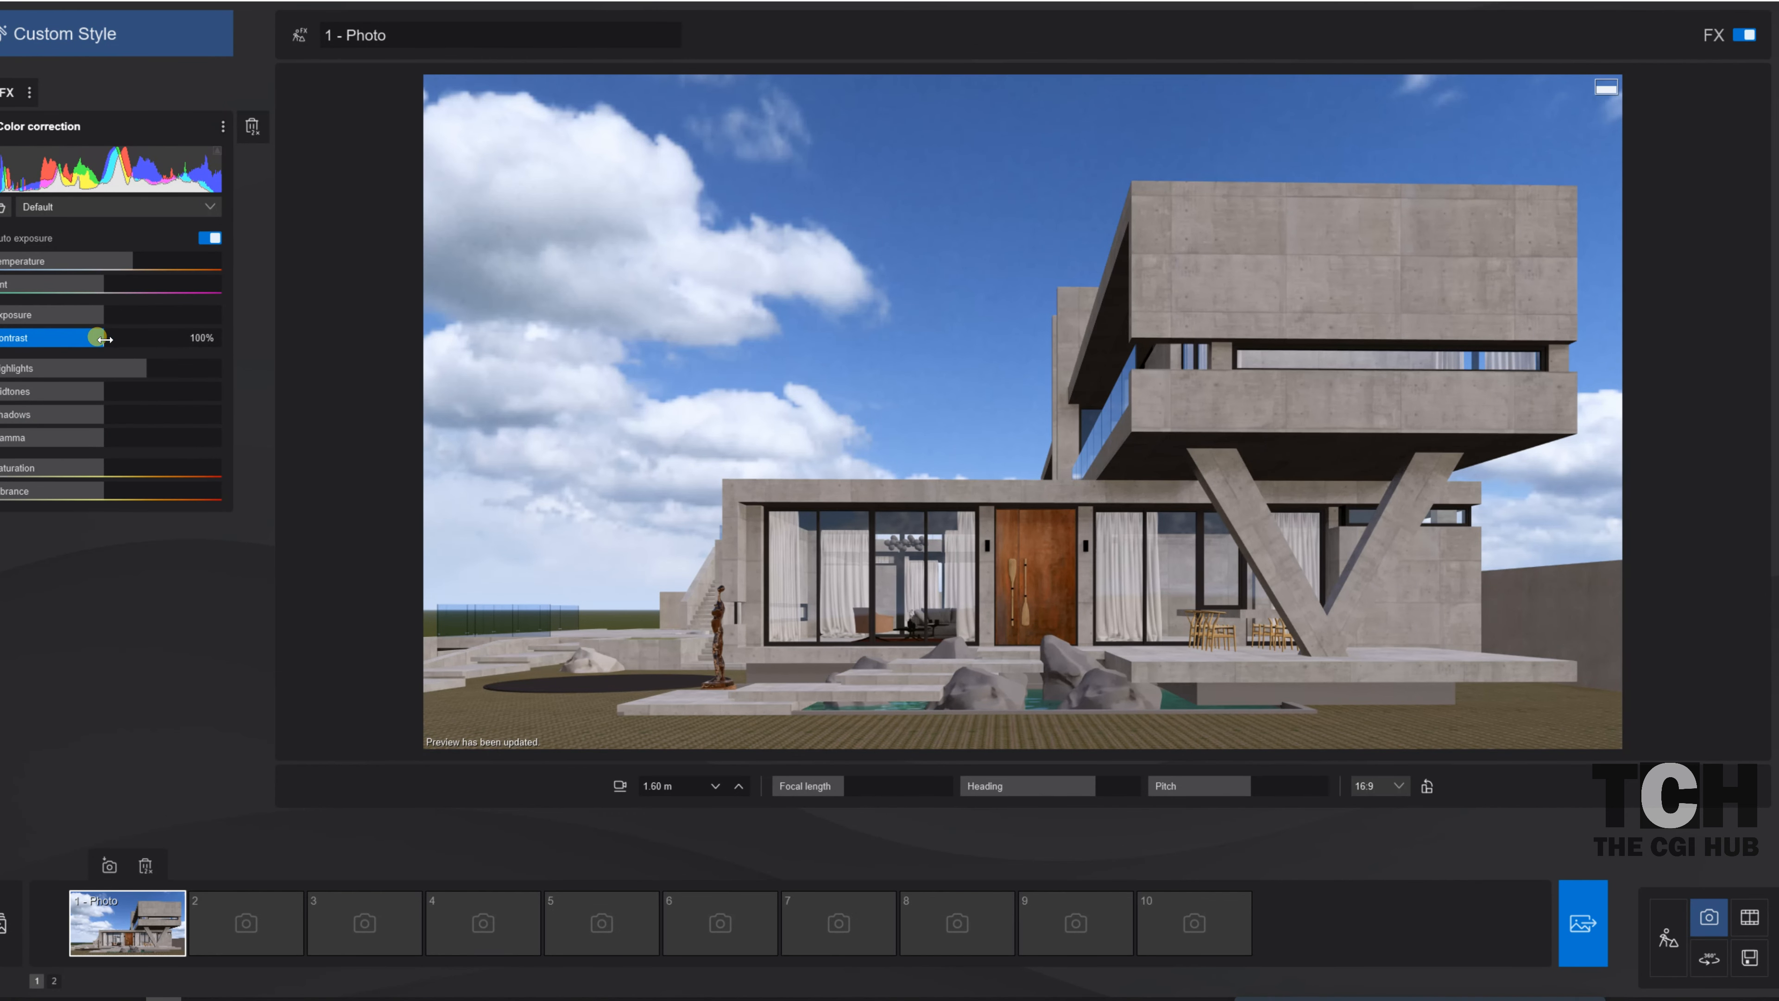
drag(104, 414, 75, 414)
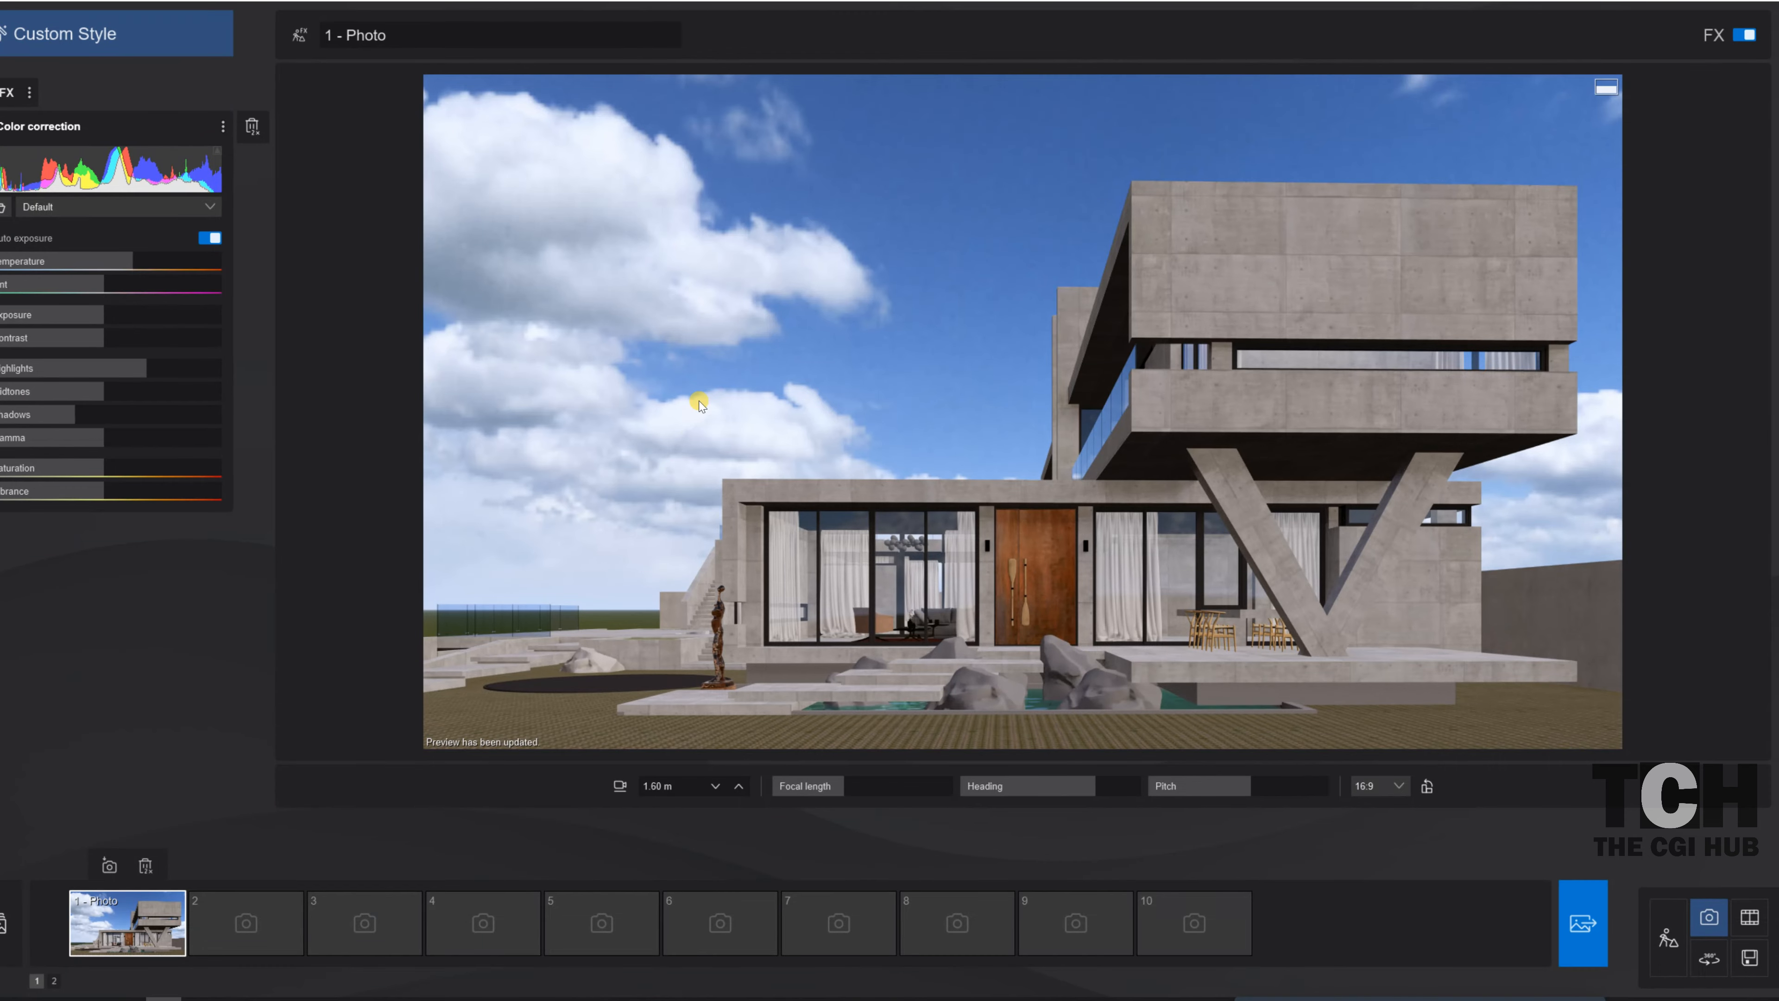
click(102, 393)
drag(103, 393, 131, 398)
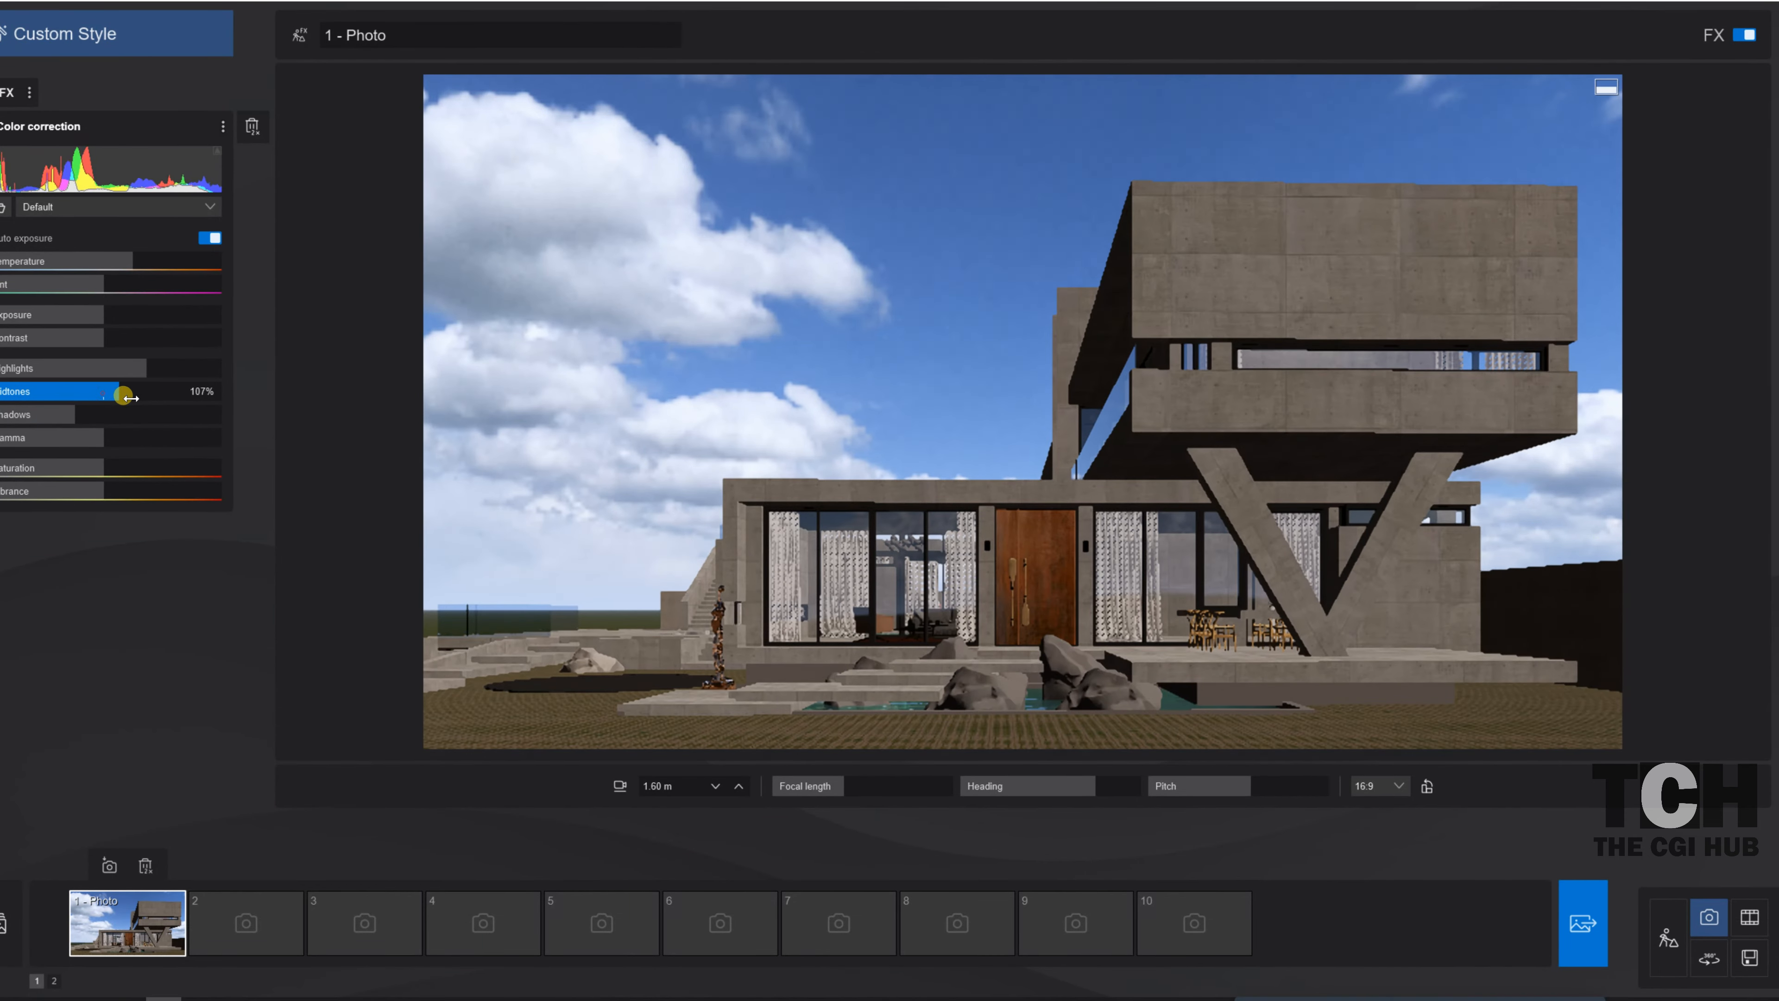
drag(687, 387, 703, 384)
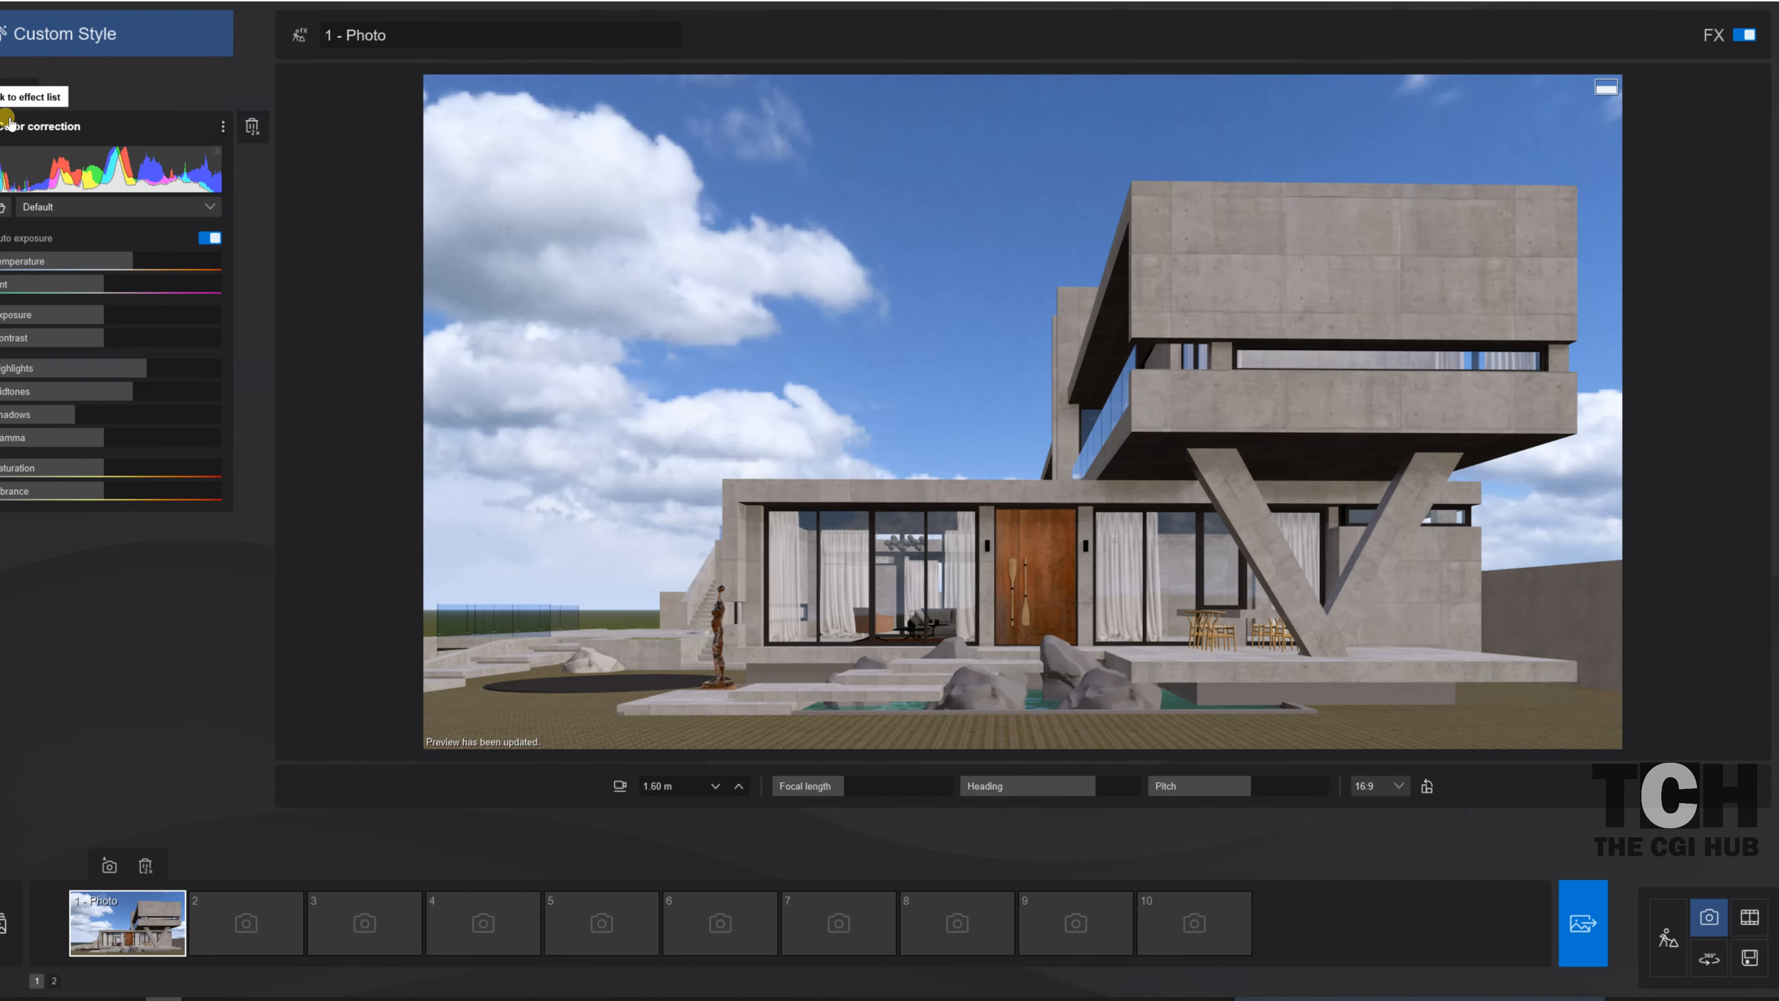
click(100, 211)
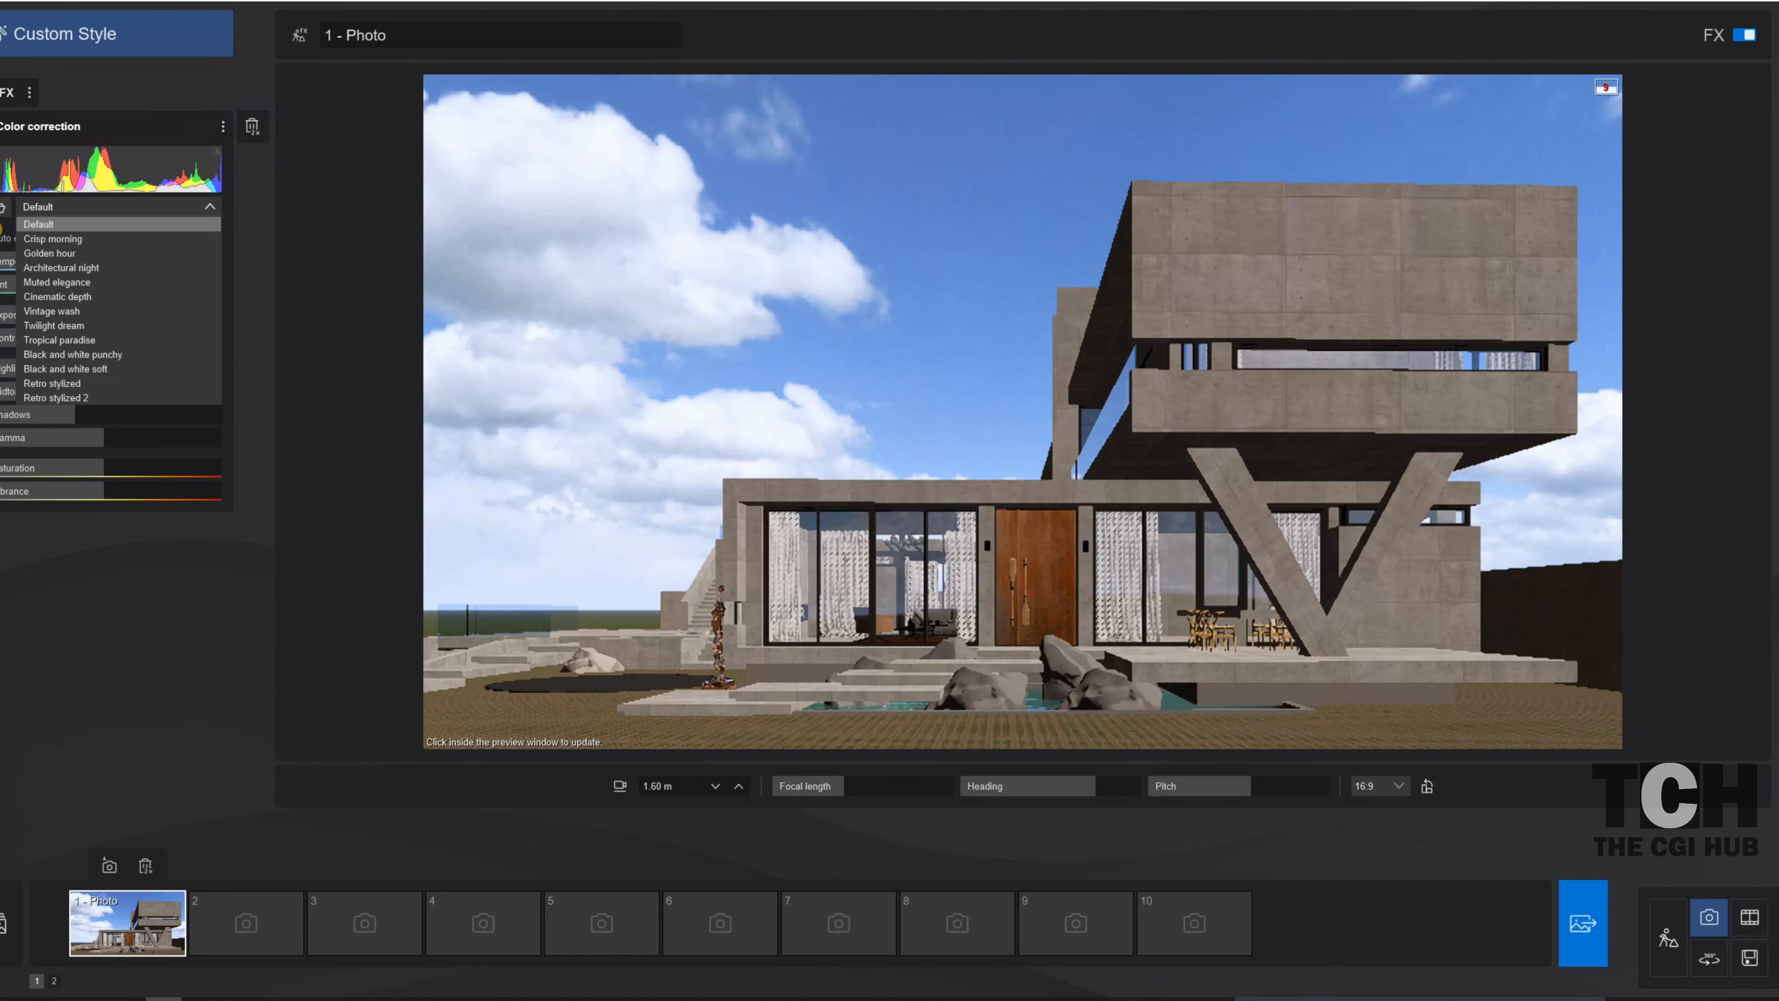
click(38, 224)
- Look through the photo effect categories and add the Sharpen effect from the enhancements
click(7, 93)
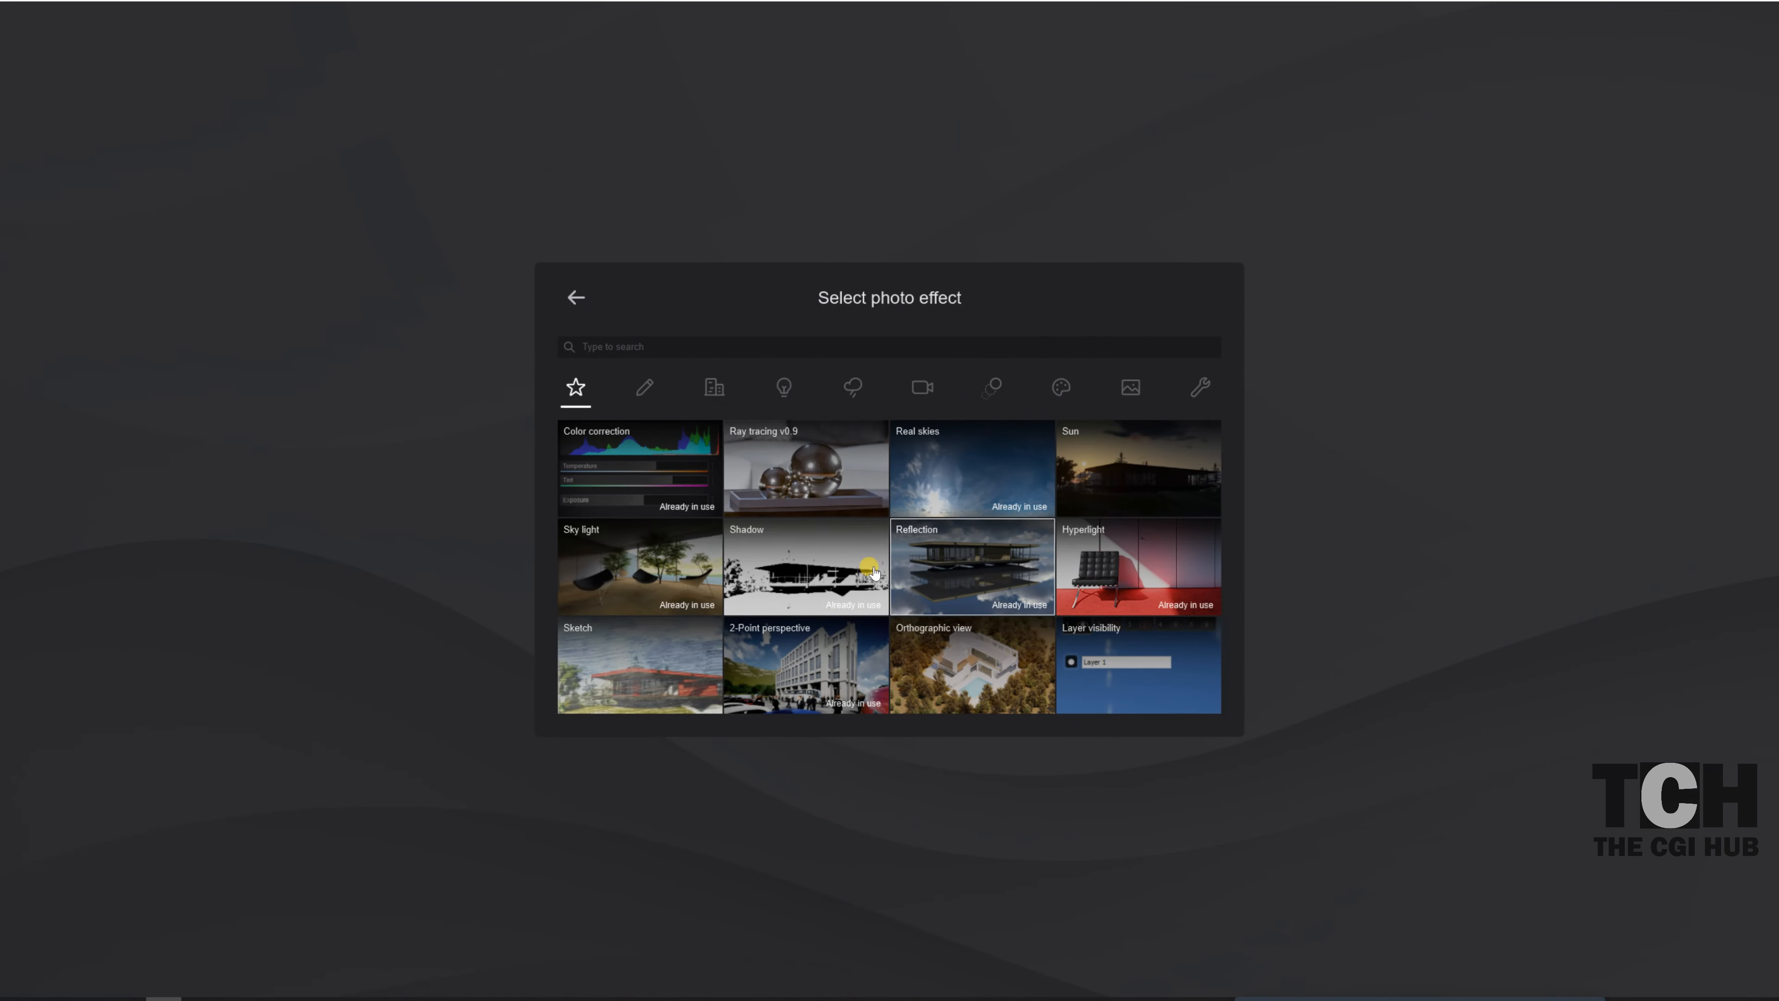
click(646, 389)
click(714, 388)
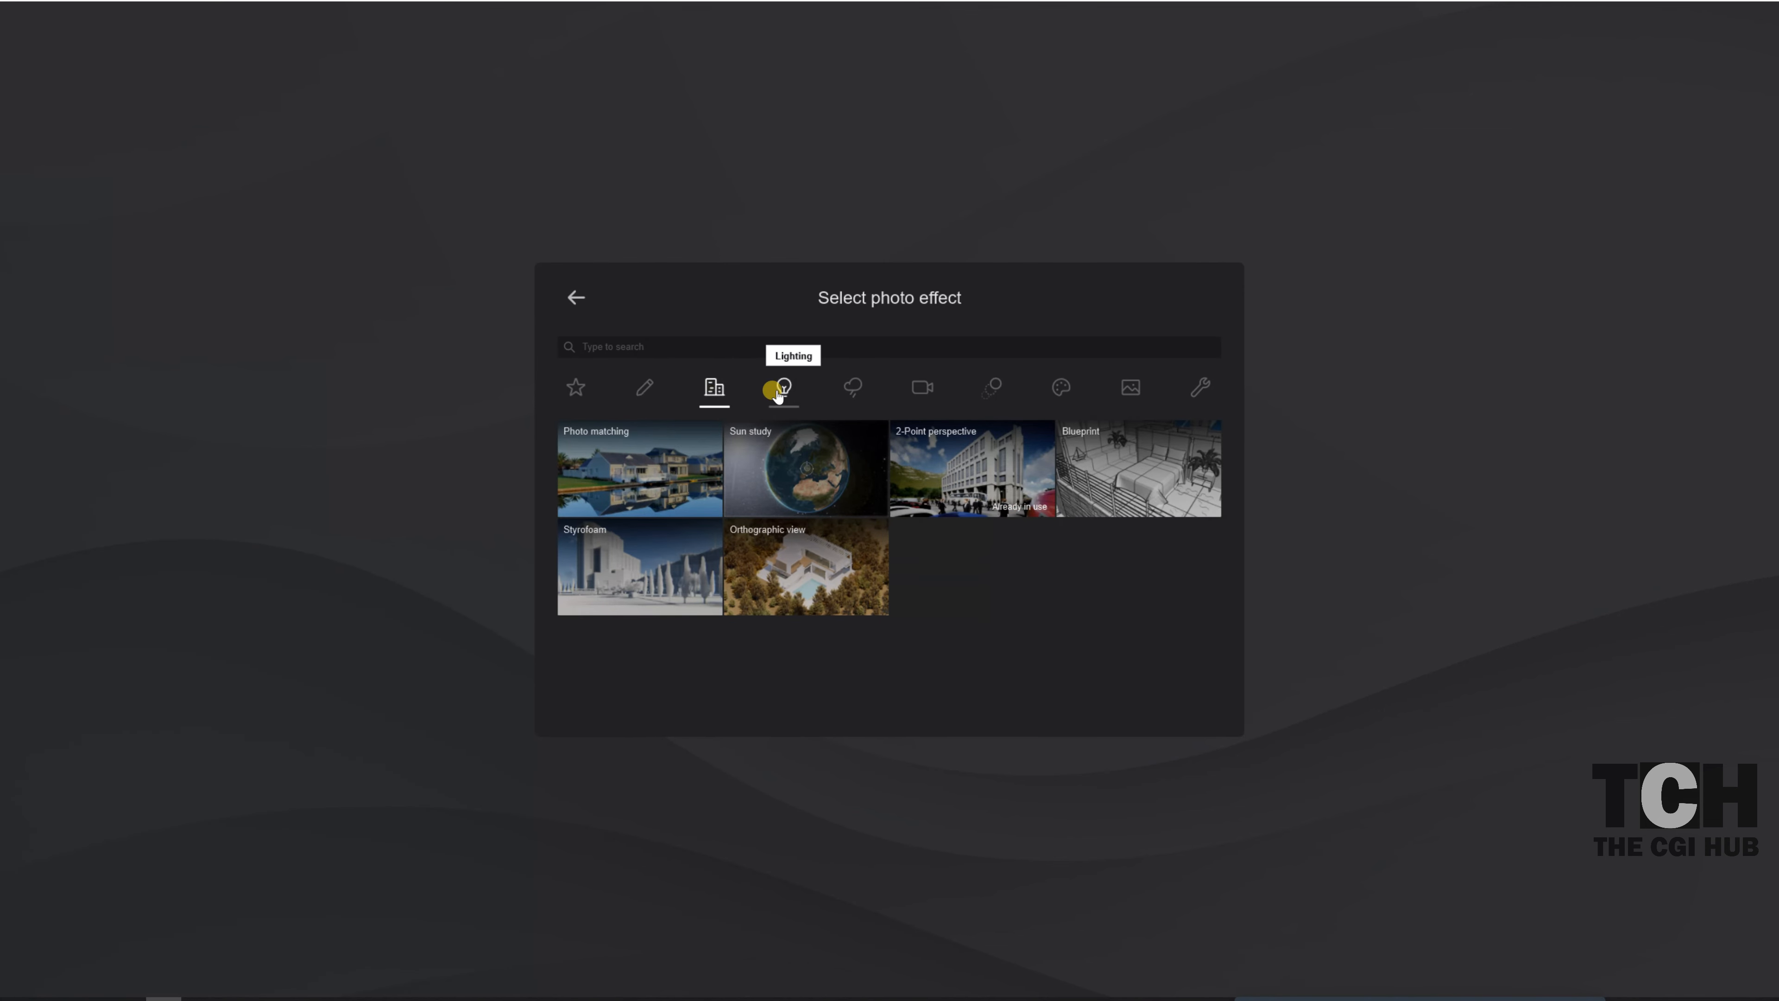
click(777, 395)
click(849, 387)
click(782, 396)
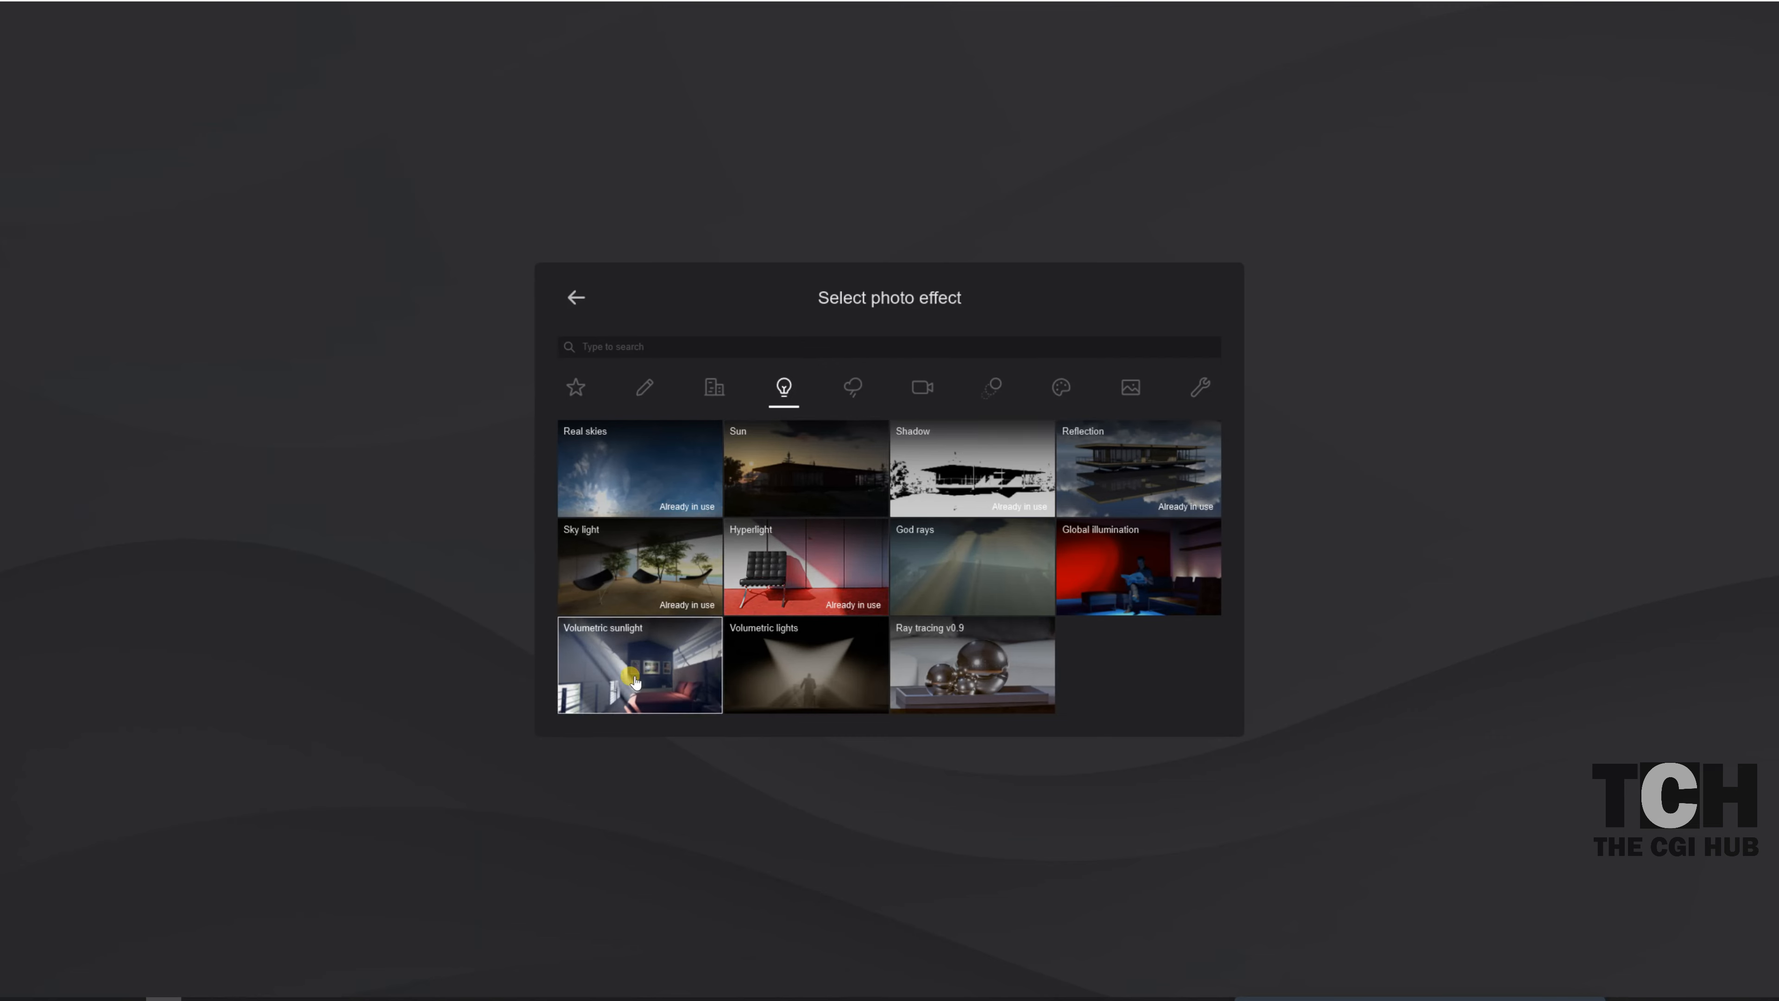
click(860, 392)
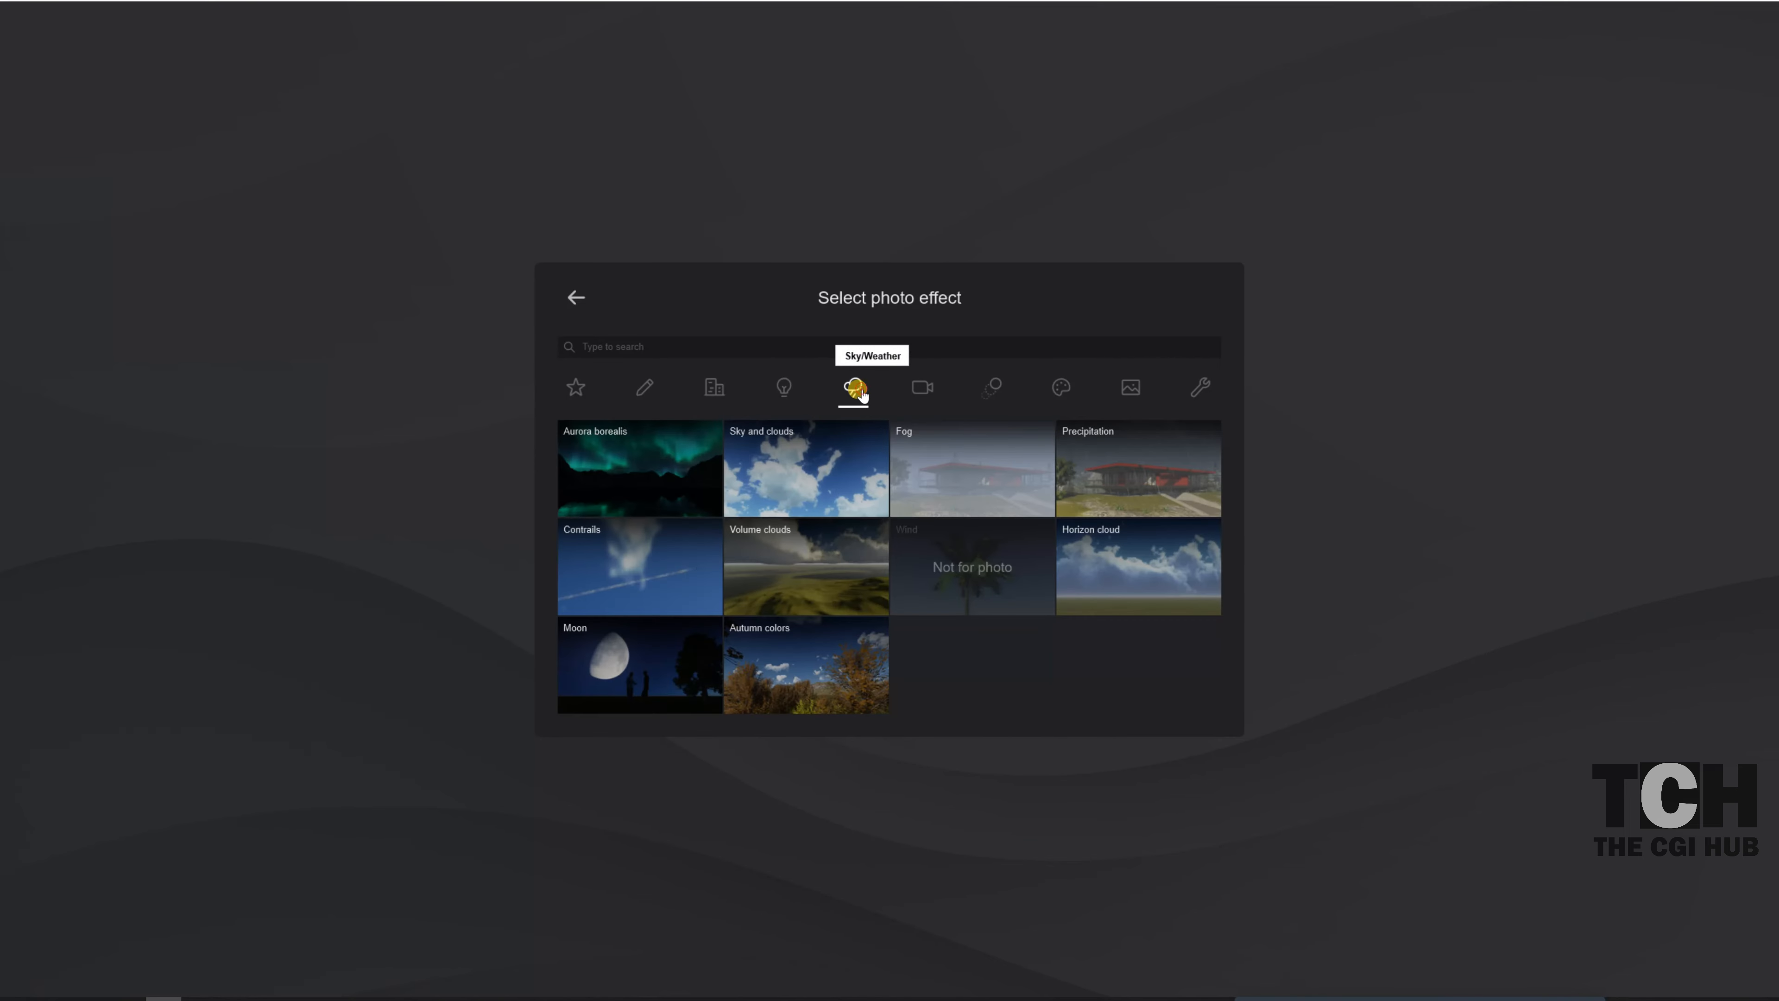
click(922, 387)
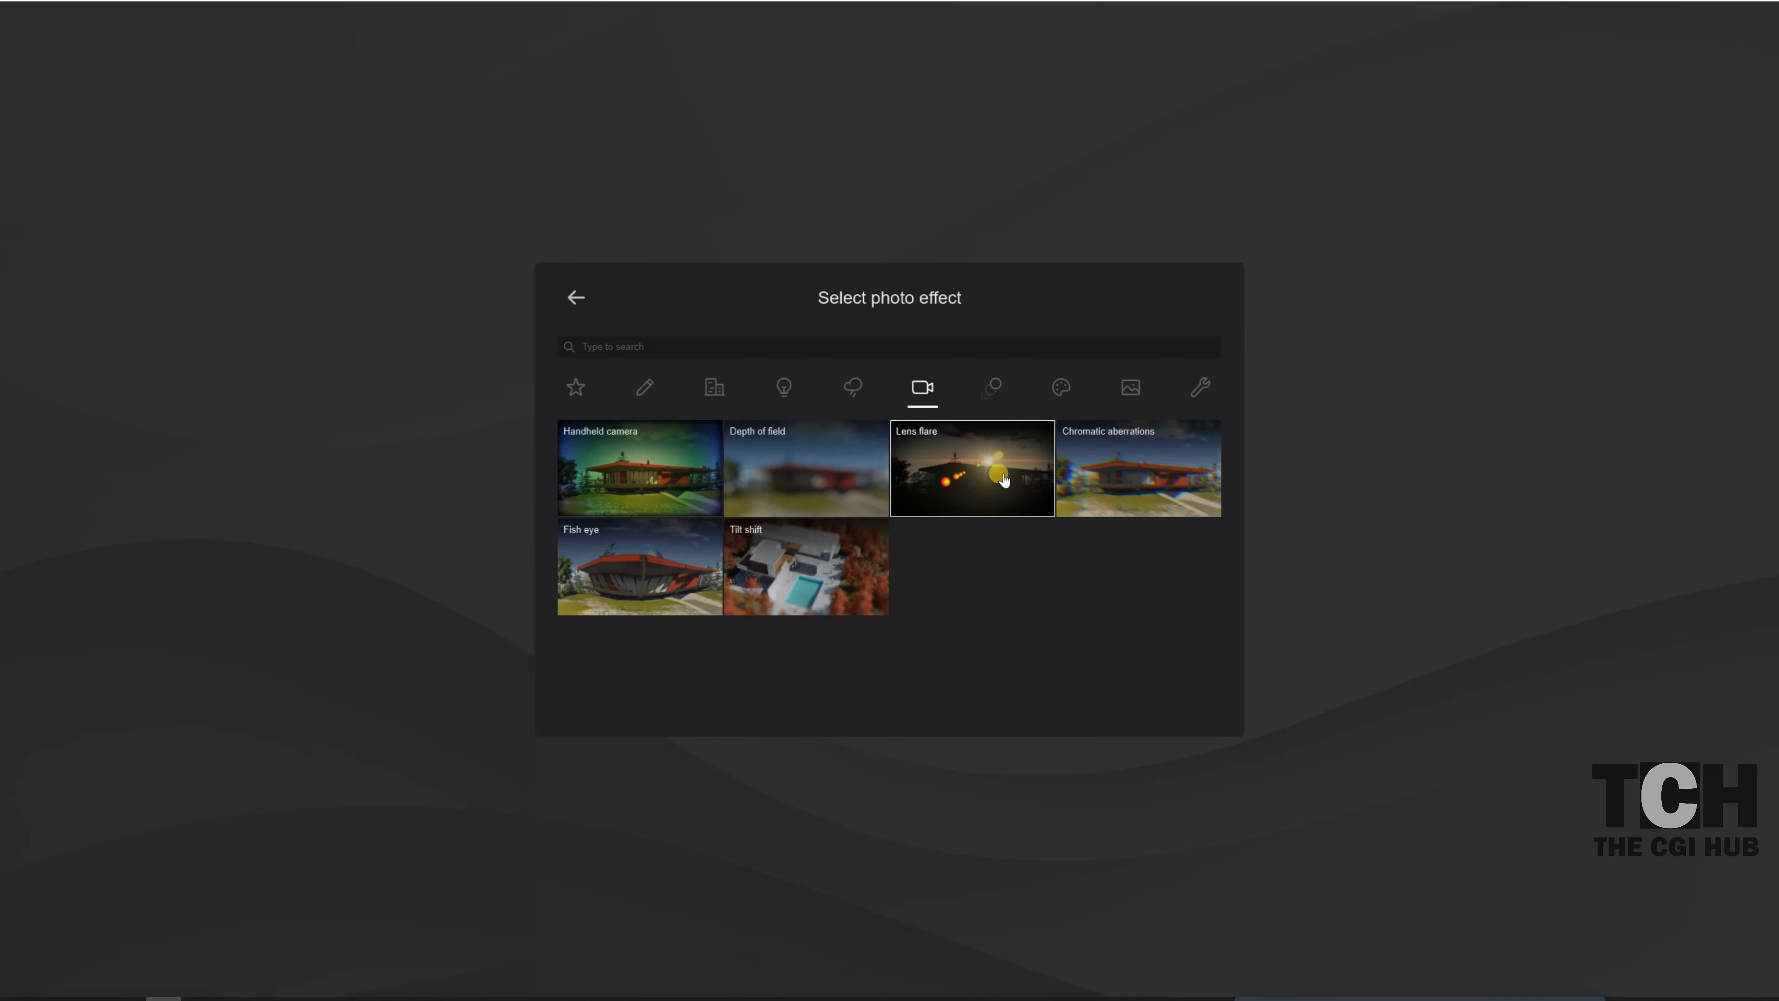
click(992, 387)
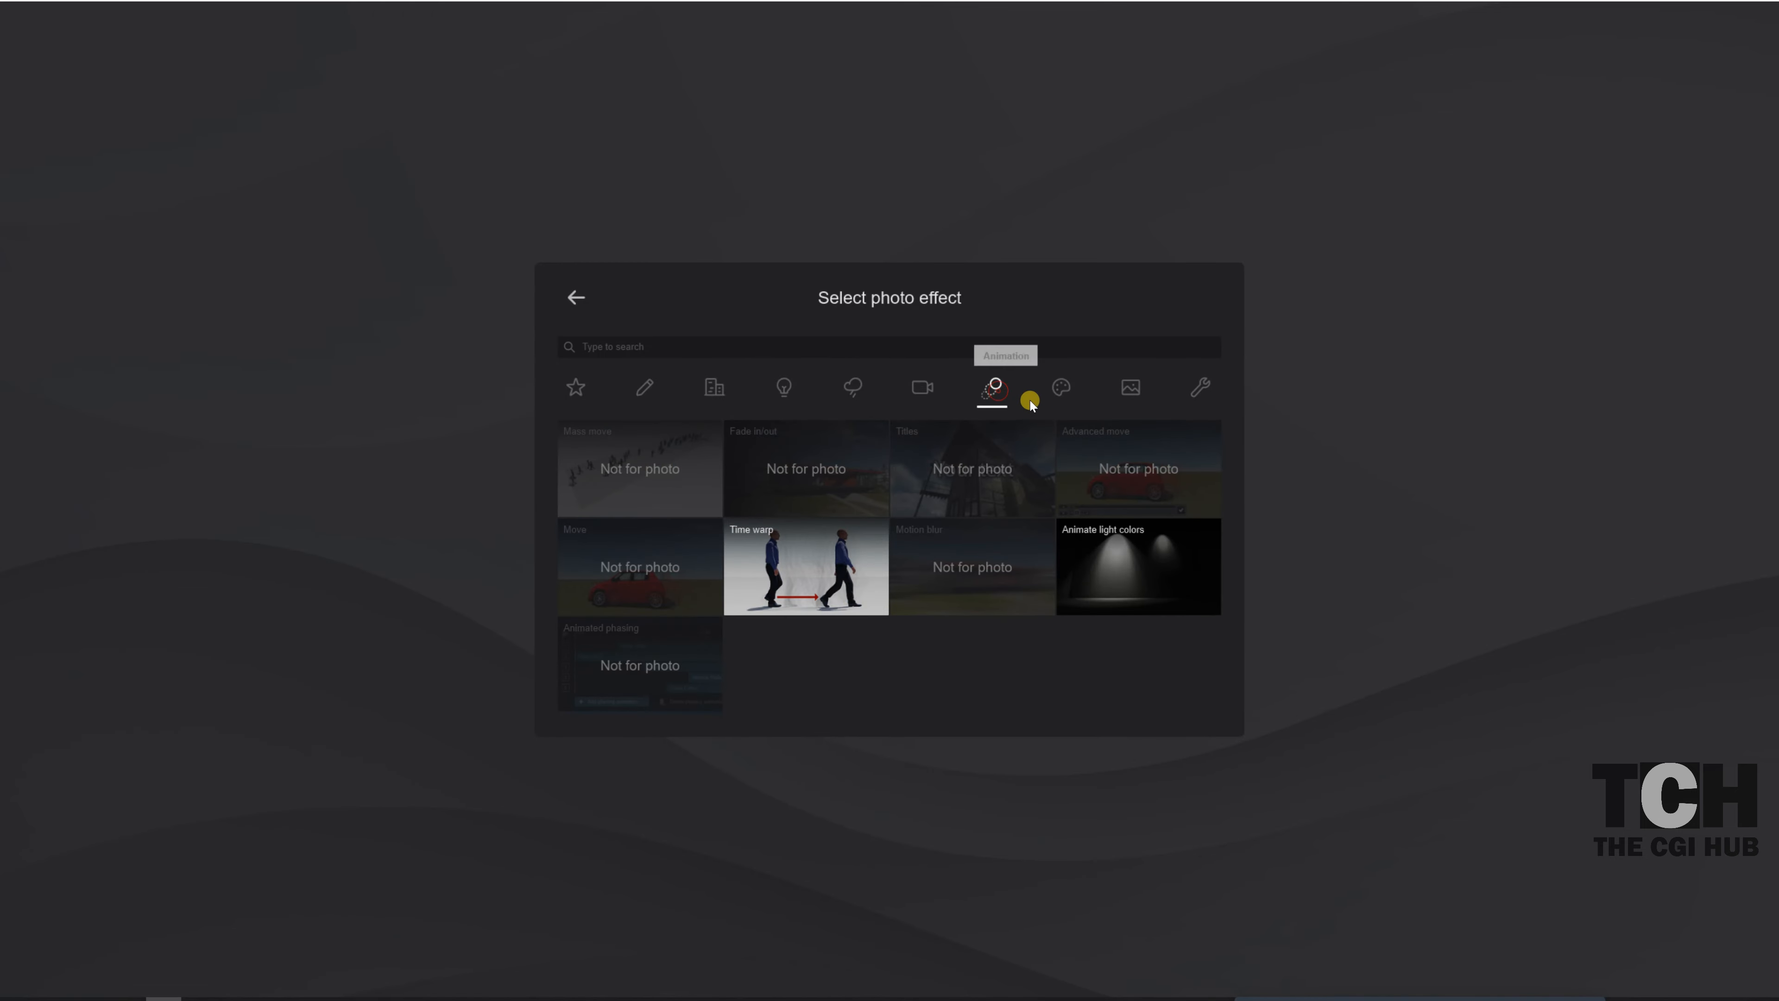
click(1059, 387)
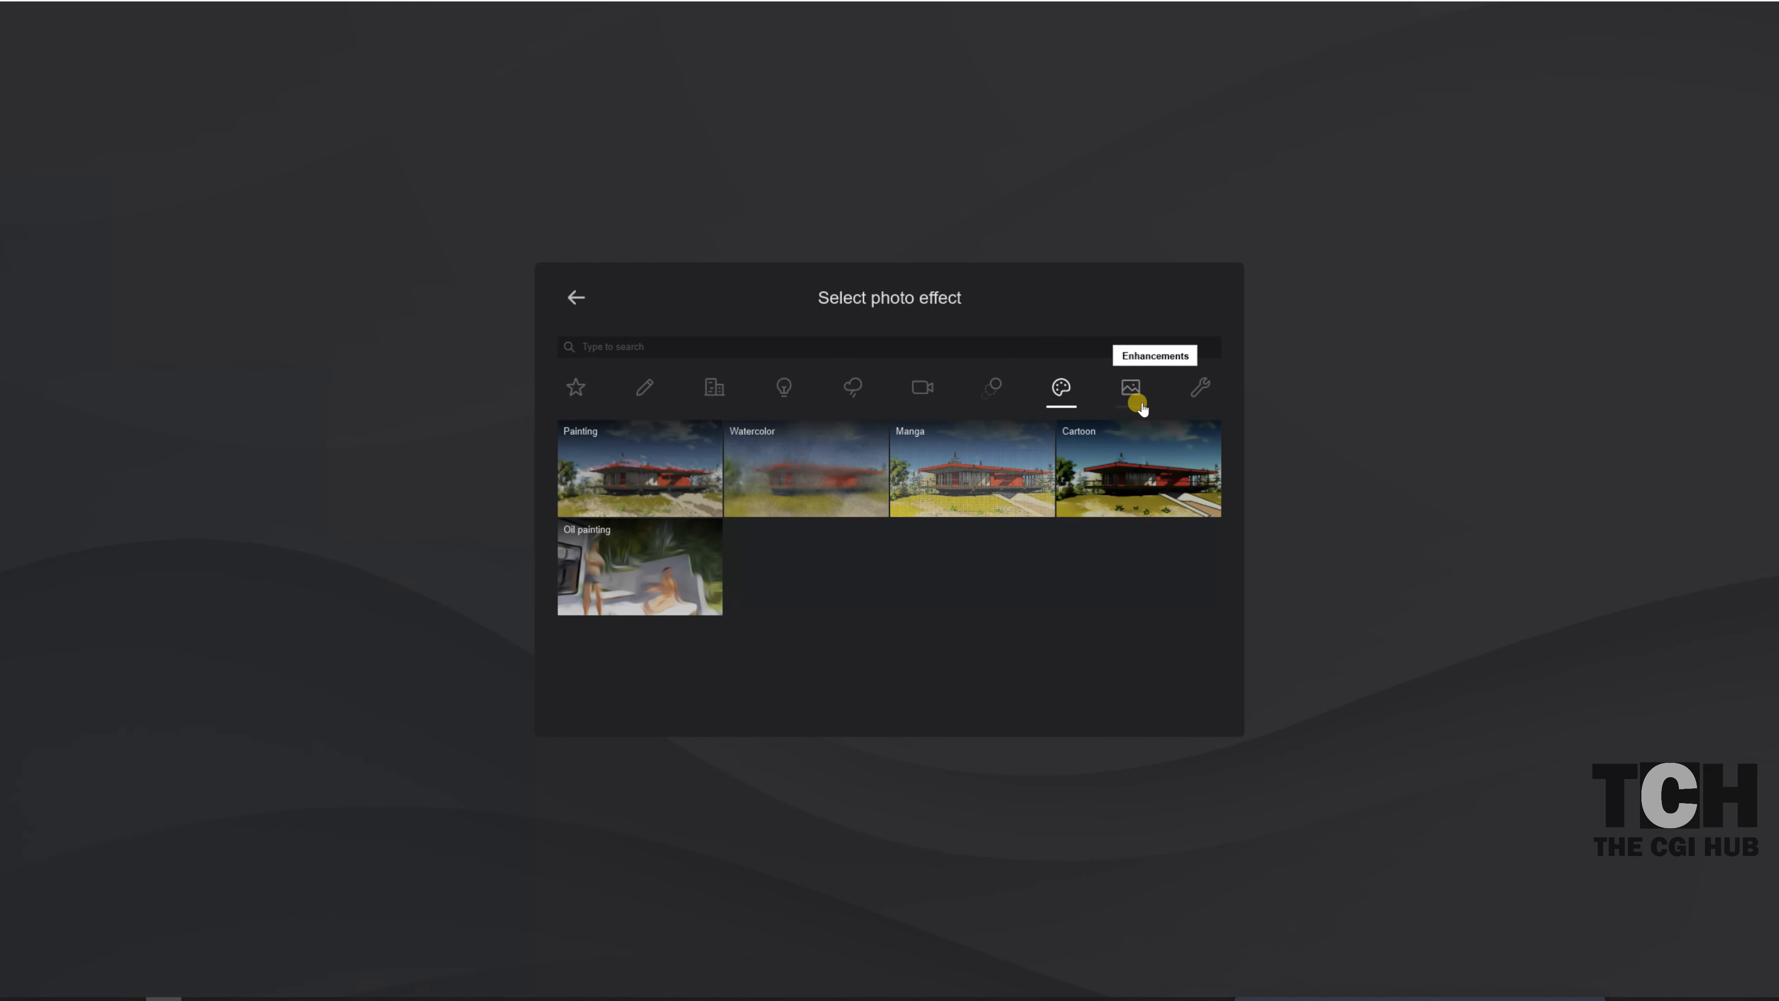
click(1130, 387)
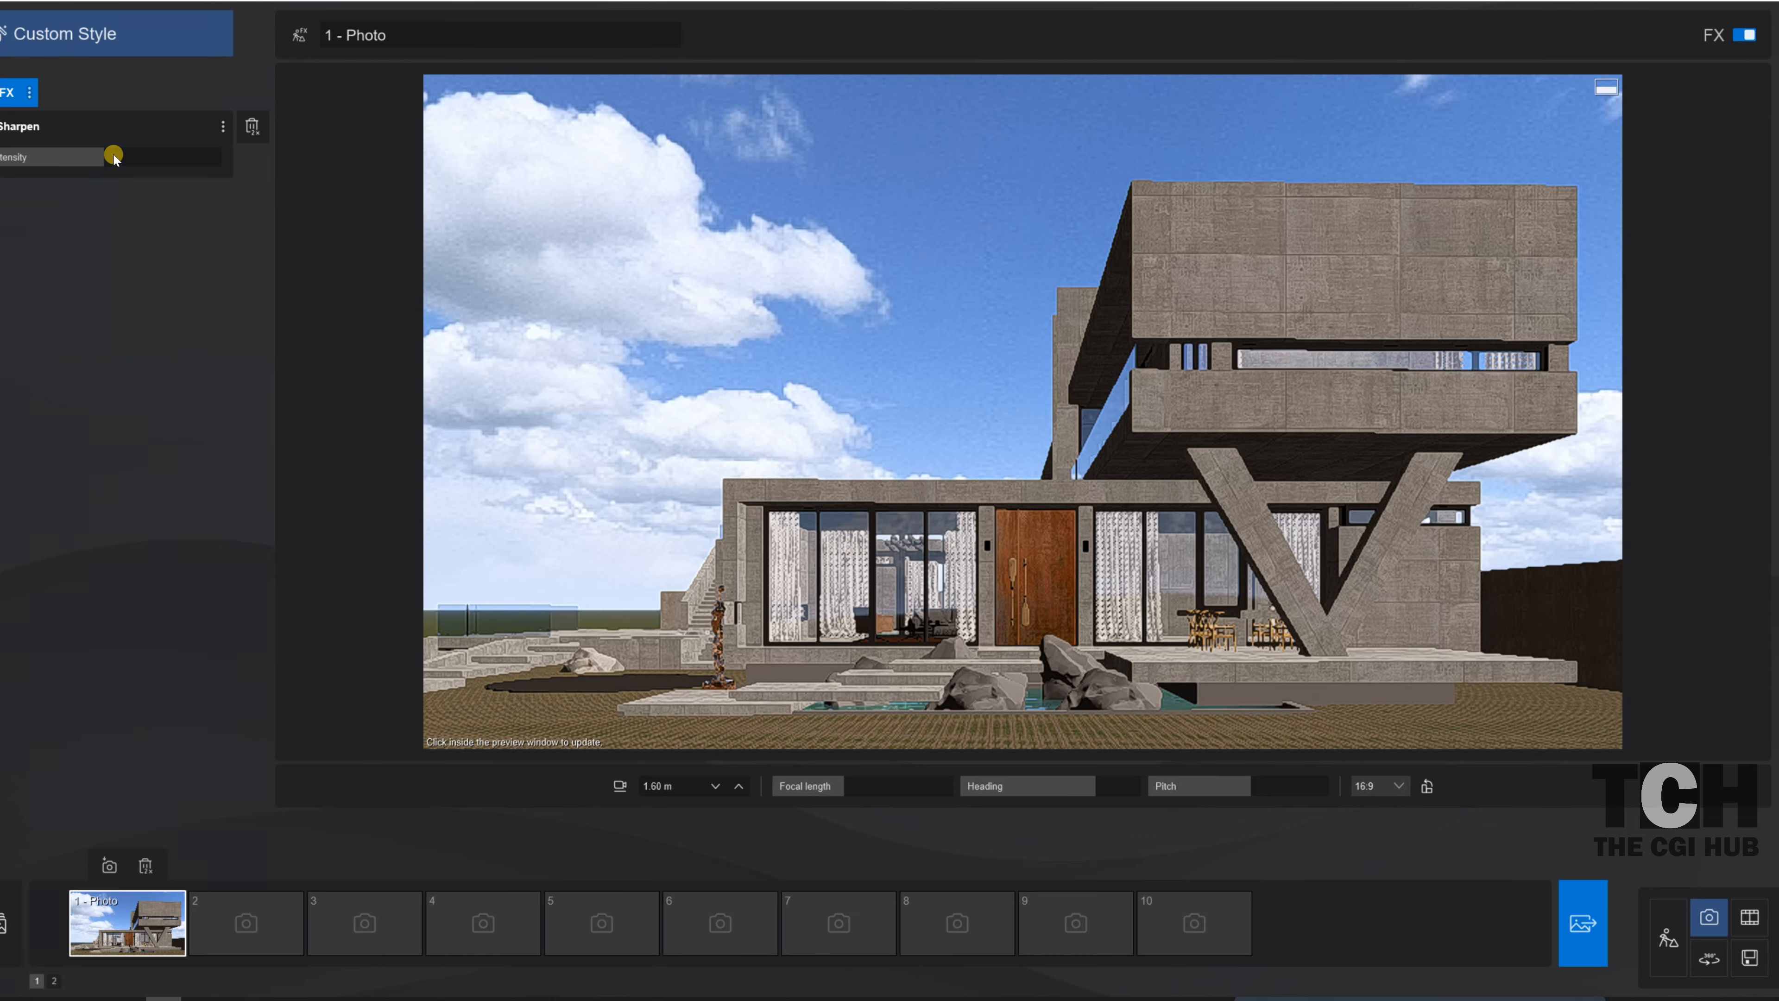
- Add the Print poster enhancer effect, leave it enabled and update the preview
click(10, 104)
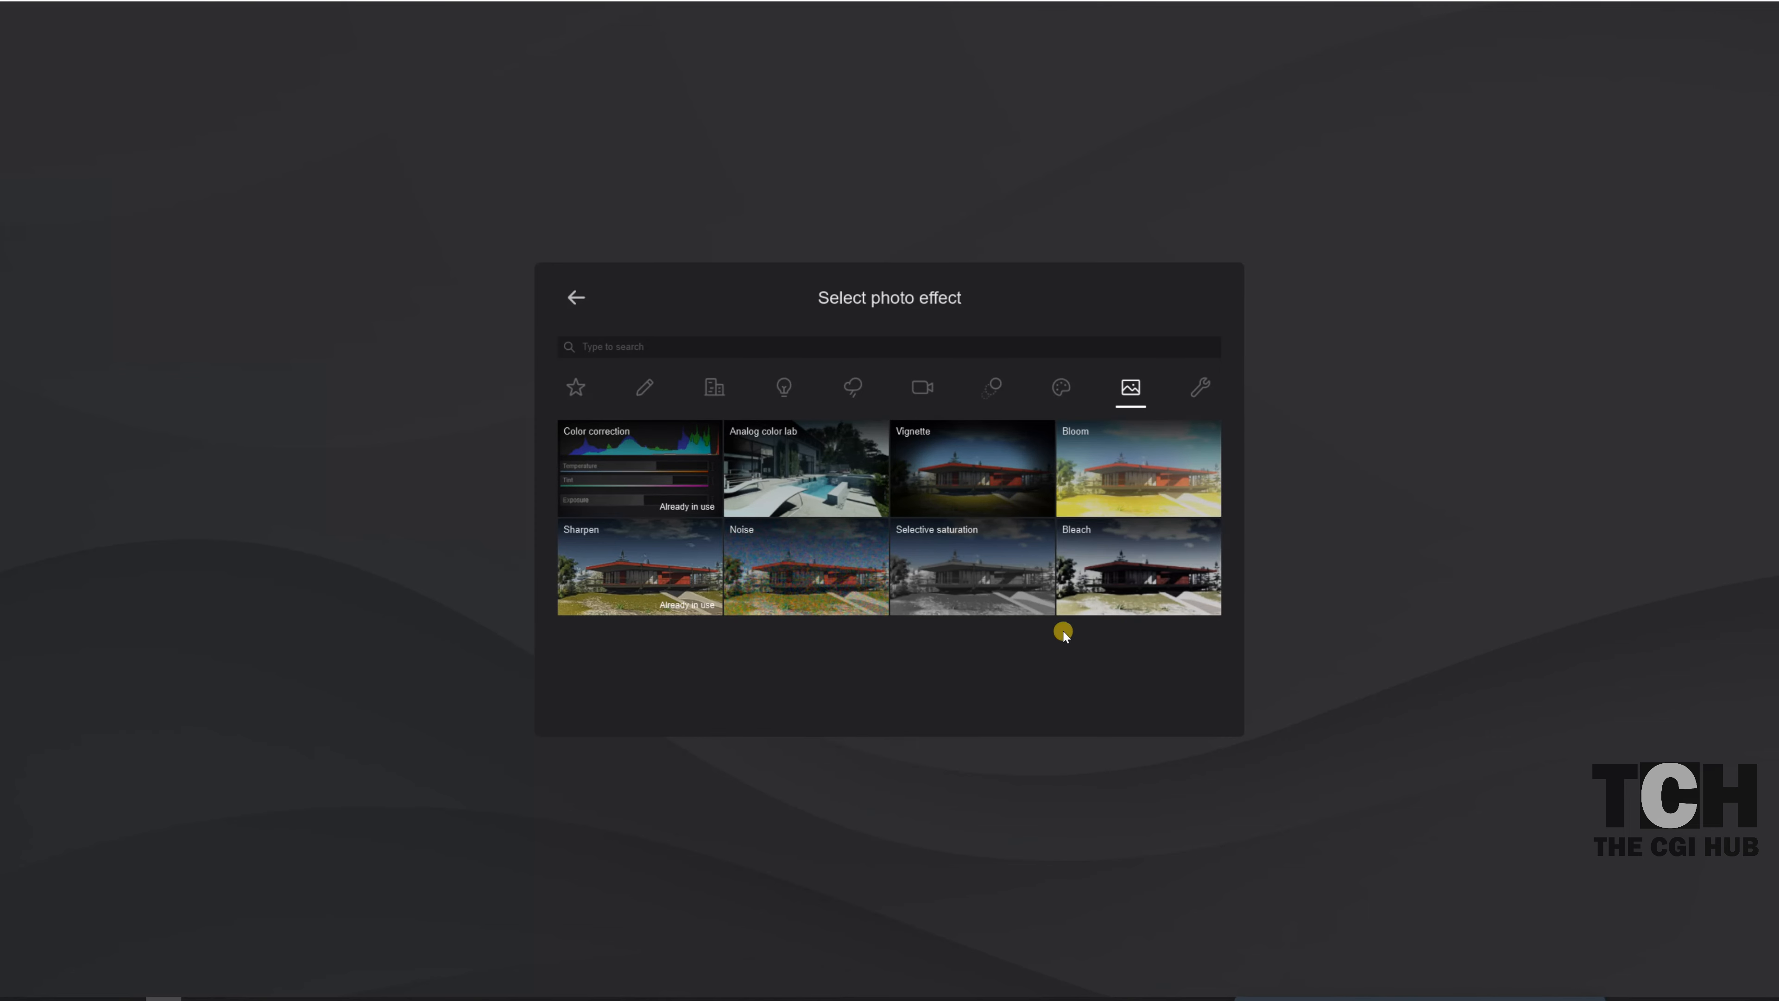
click(1199, 387)
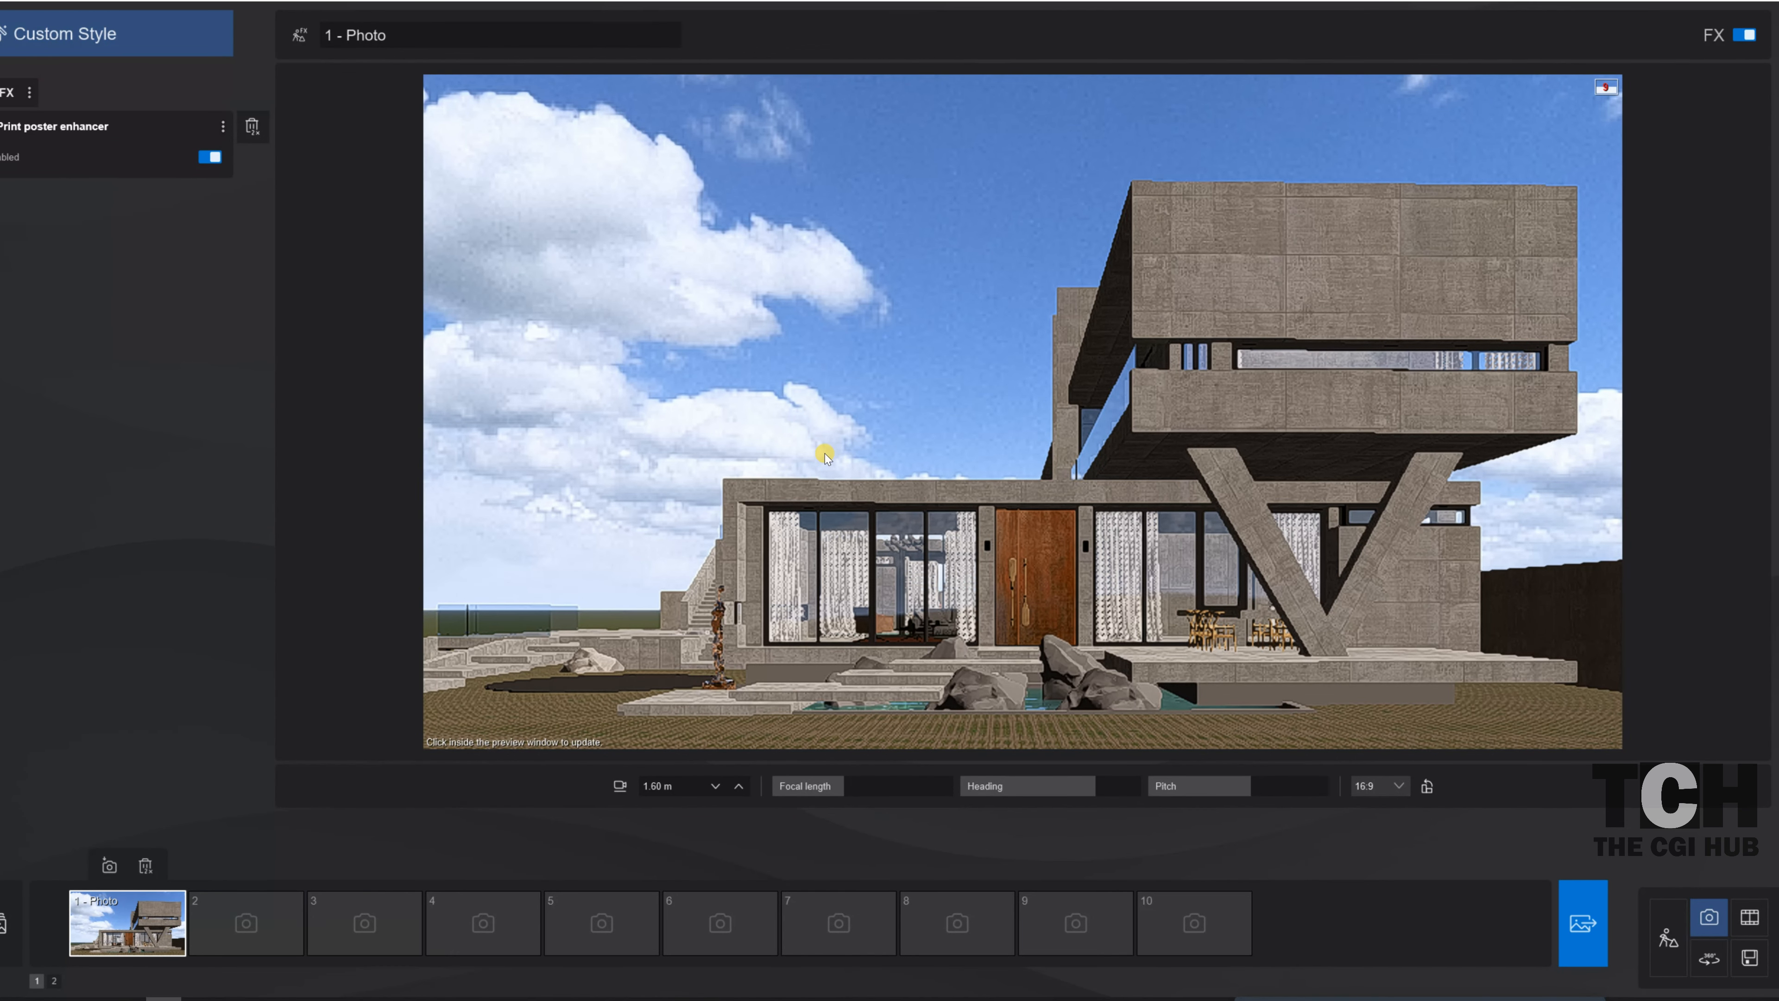
click(833, 436)
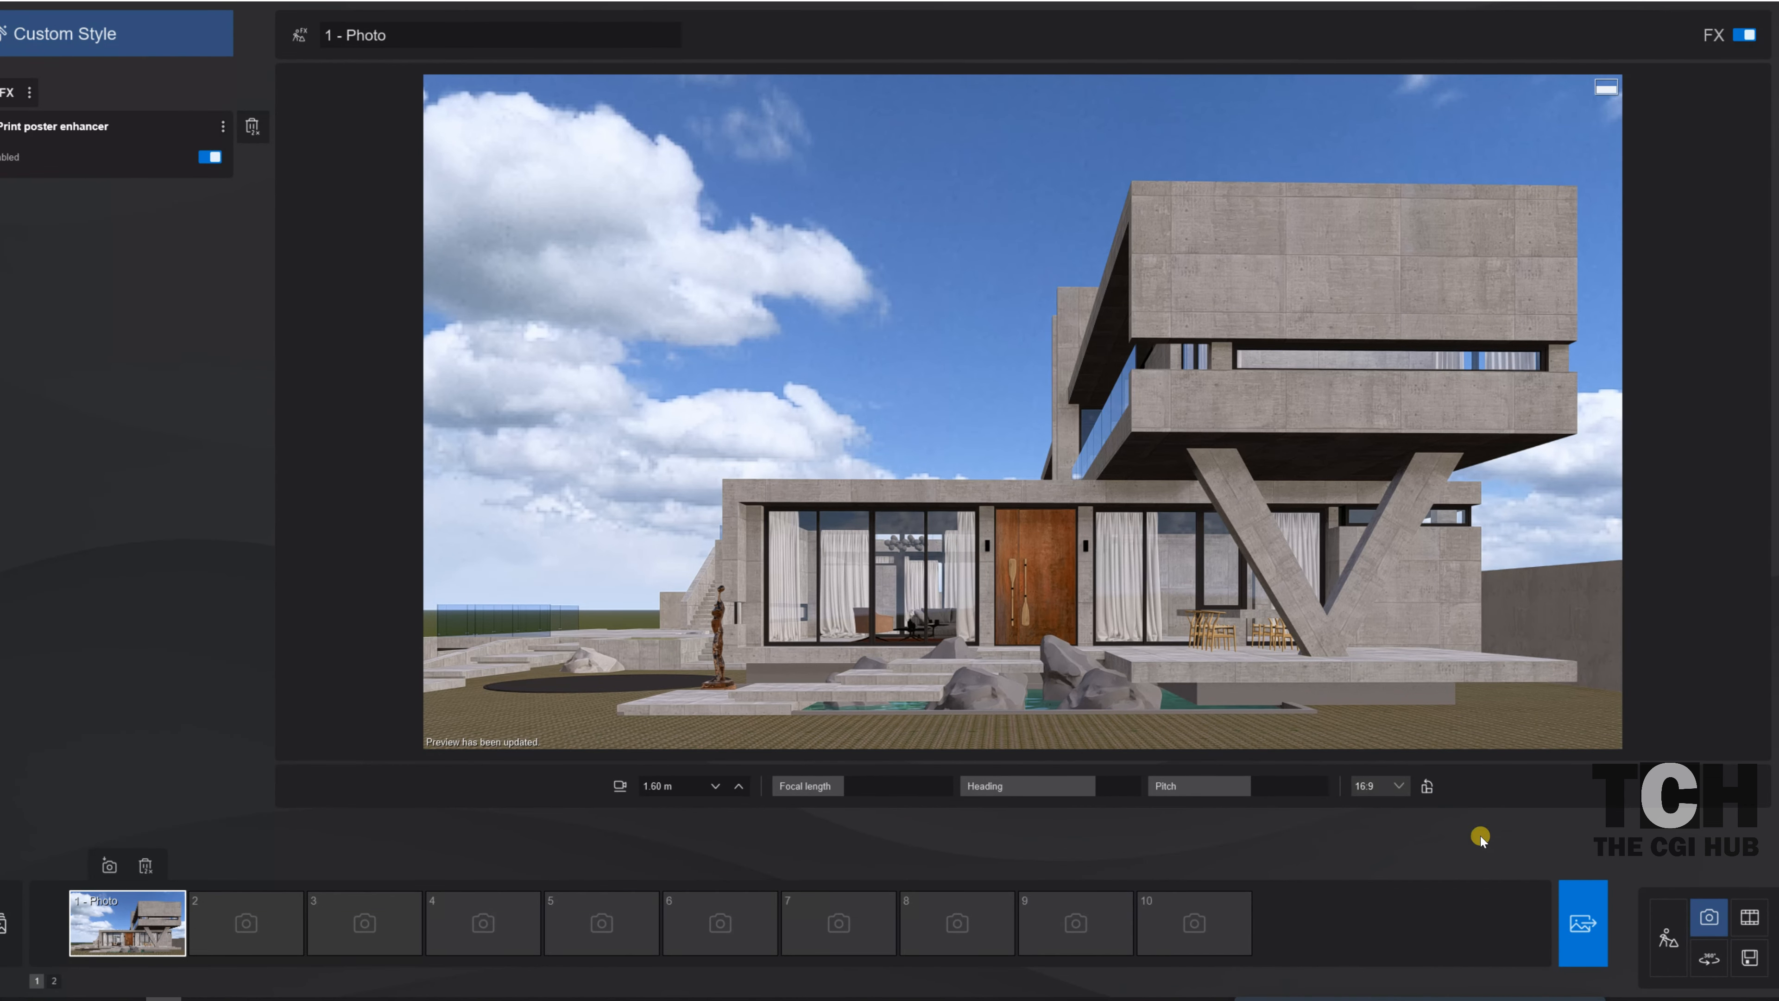
- Render the current shot at Desktop size, 1920x1080, saving it as the JPG file 01 in the folder C:\work\exterior\03
click(1583, 923)
click(749, 721)
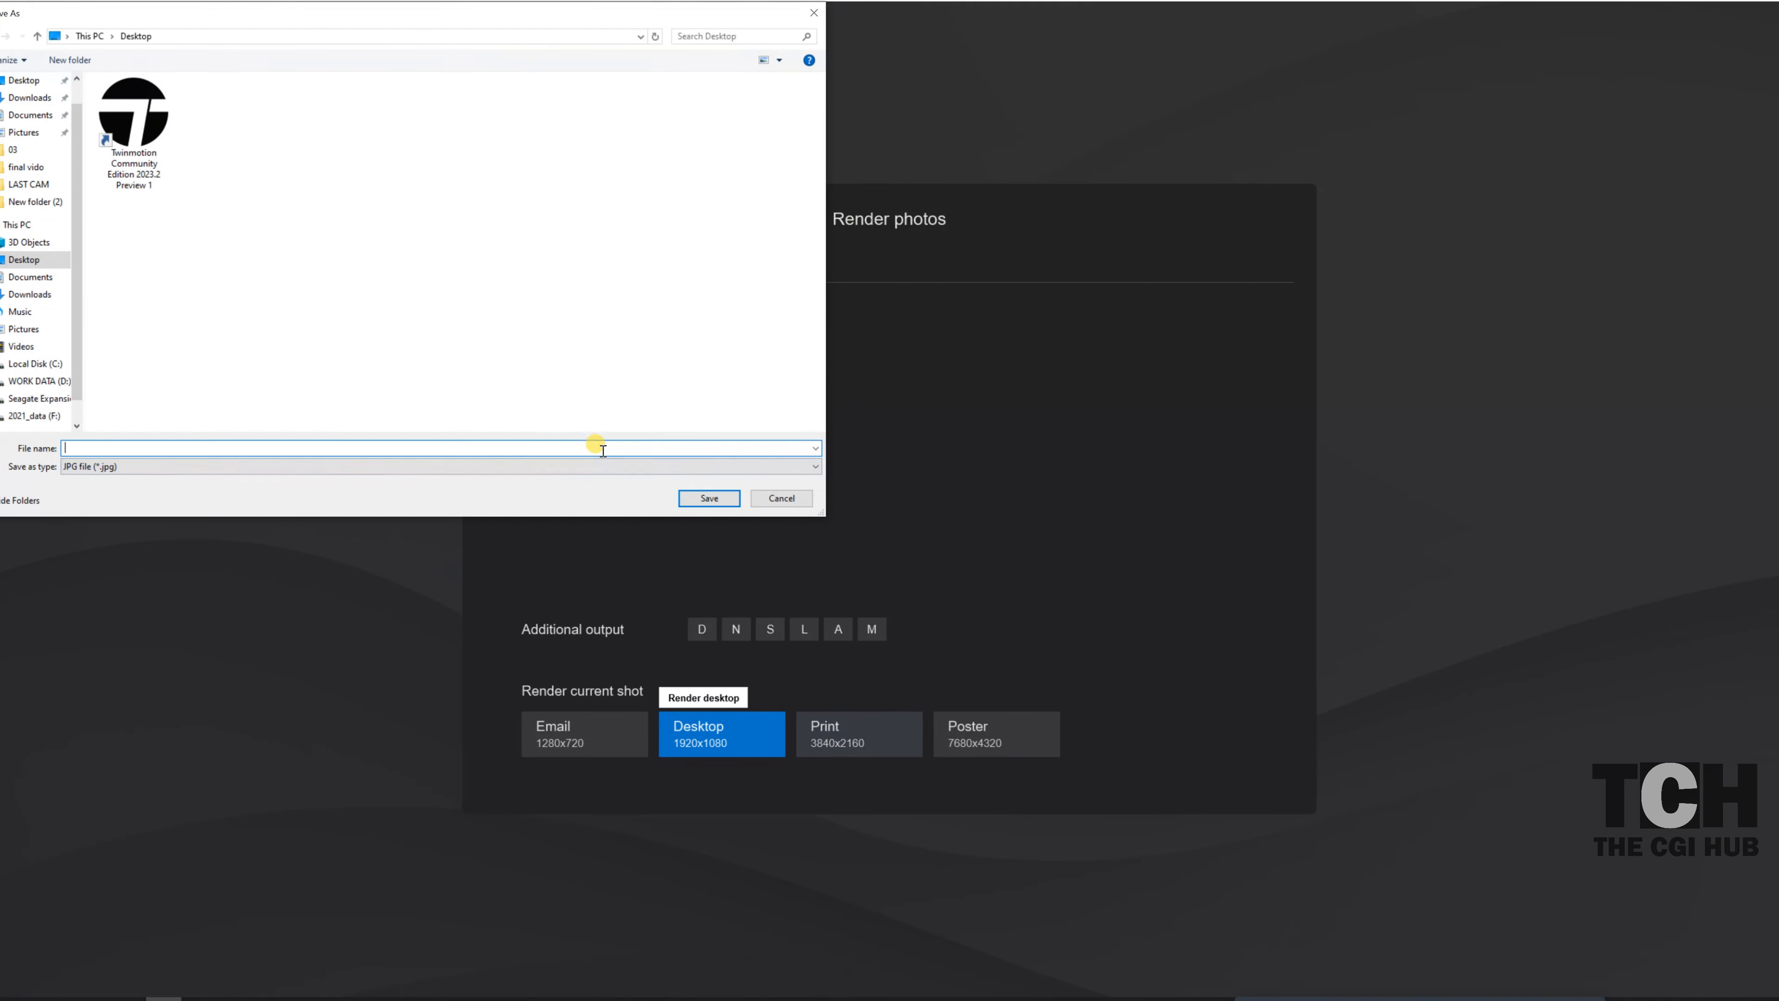
click(36, 364)
scroll(147, 409, down, 1)
double_click(147, 412)
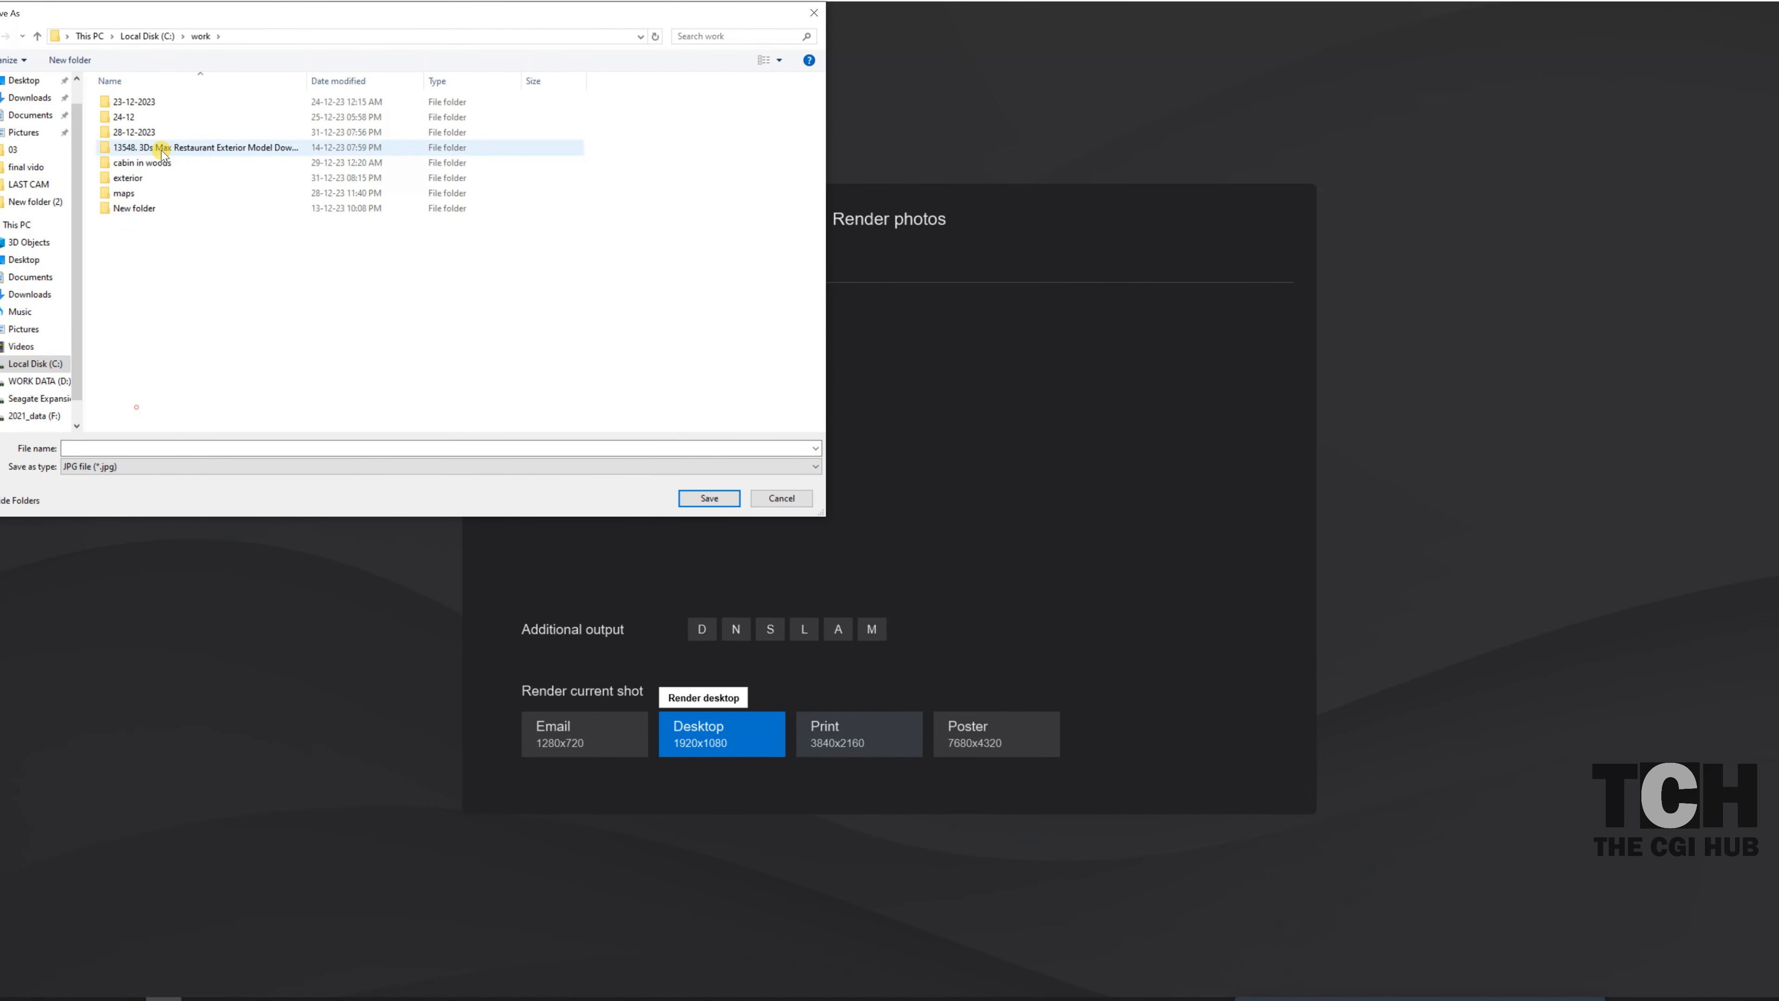
double_click(167, 178)
double_click(147, 103)
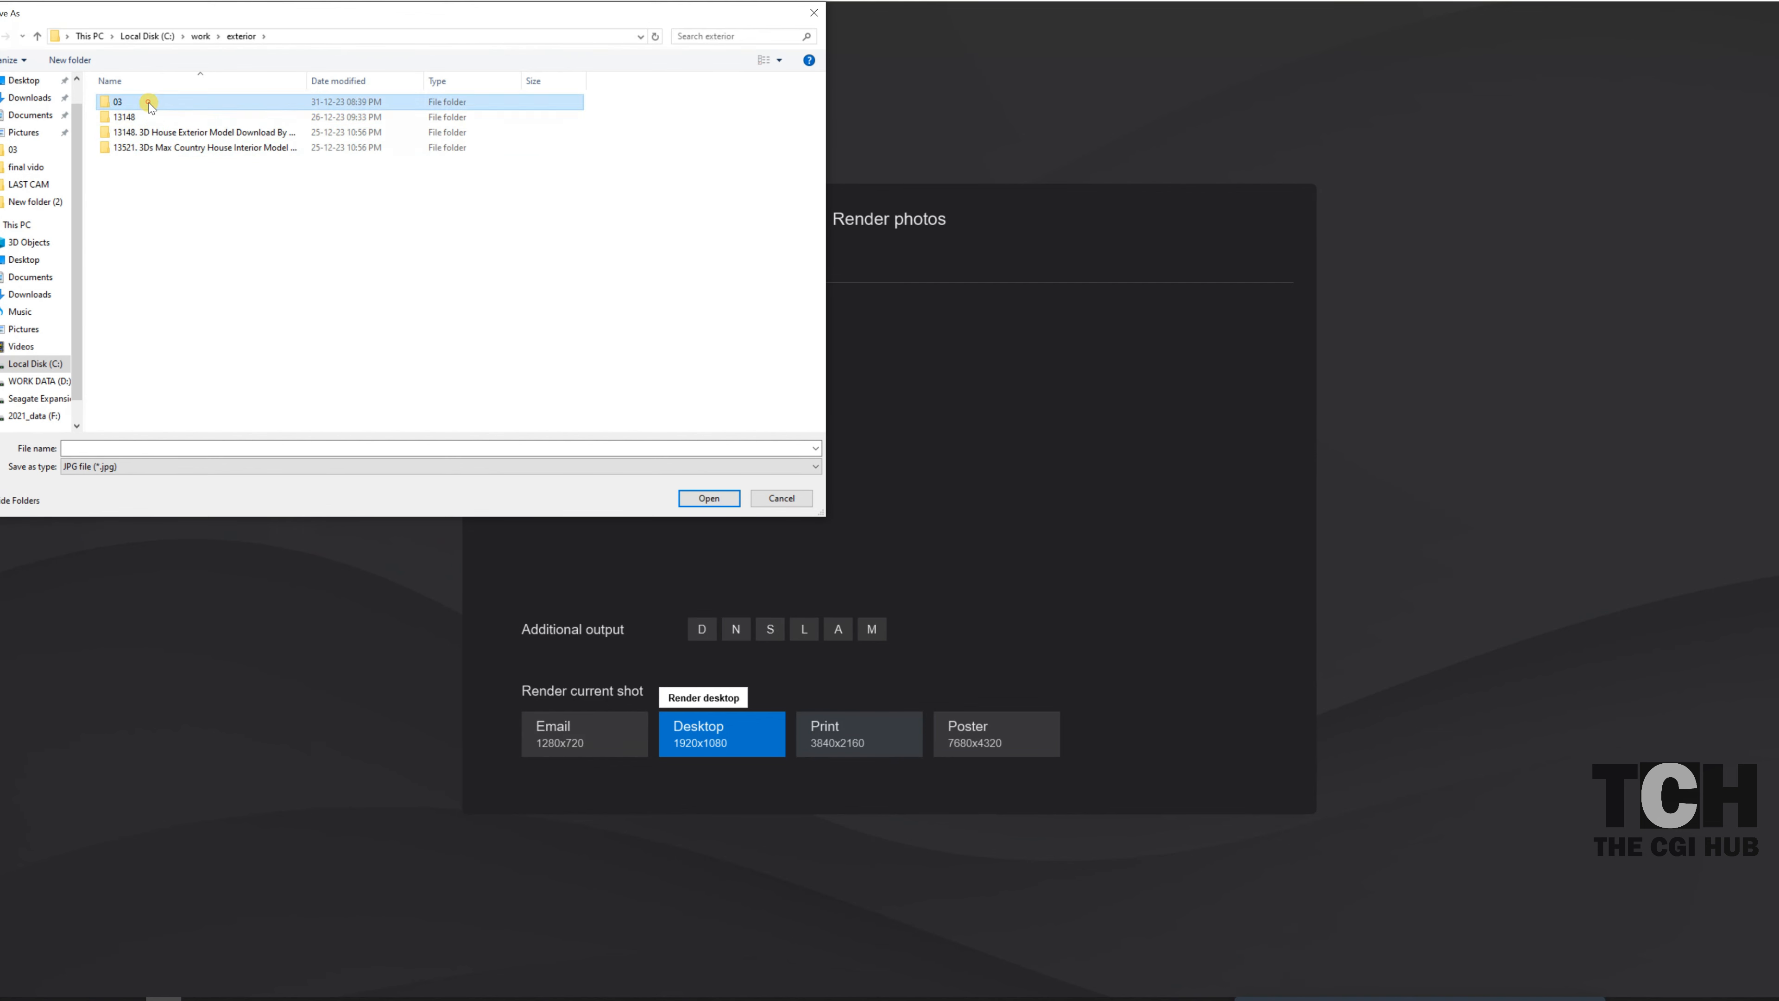
click(594, 447)
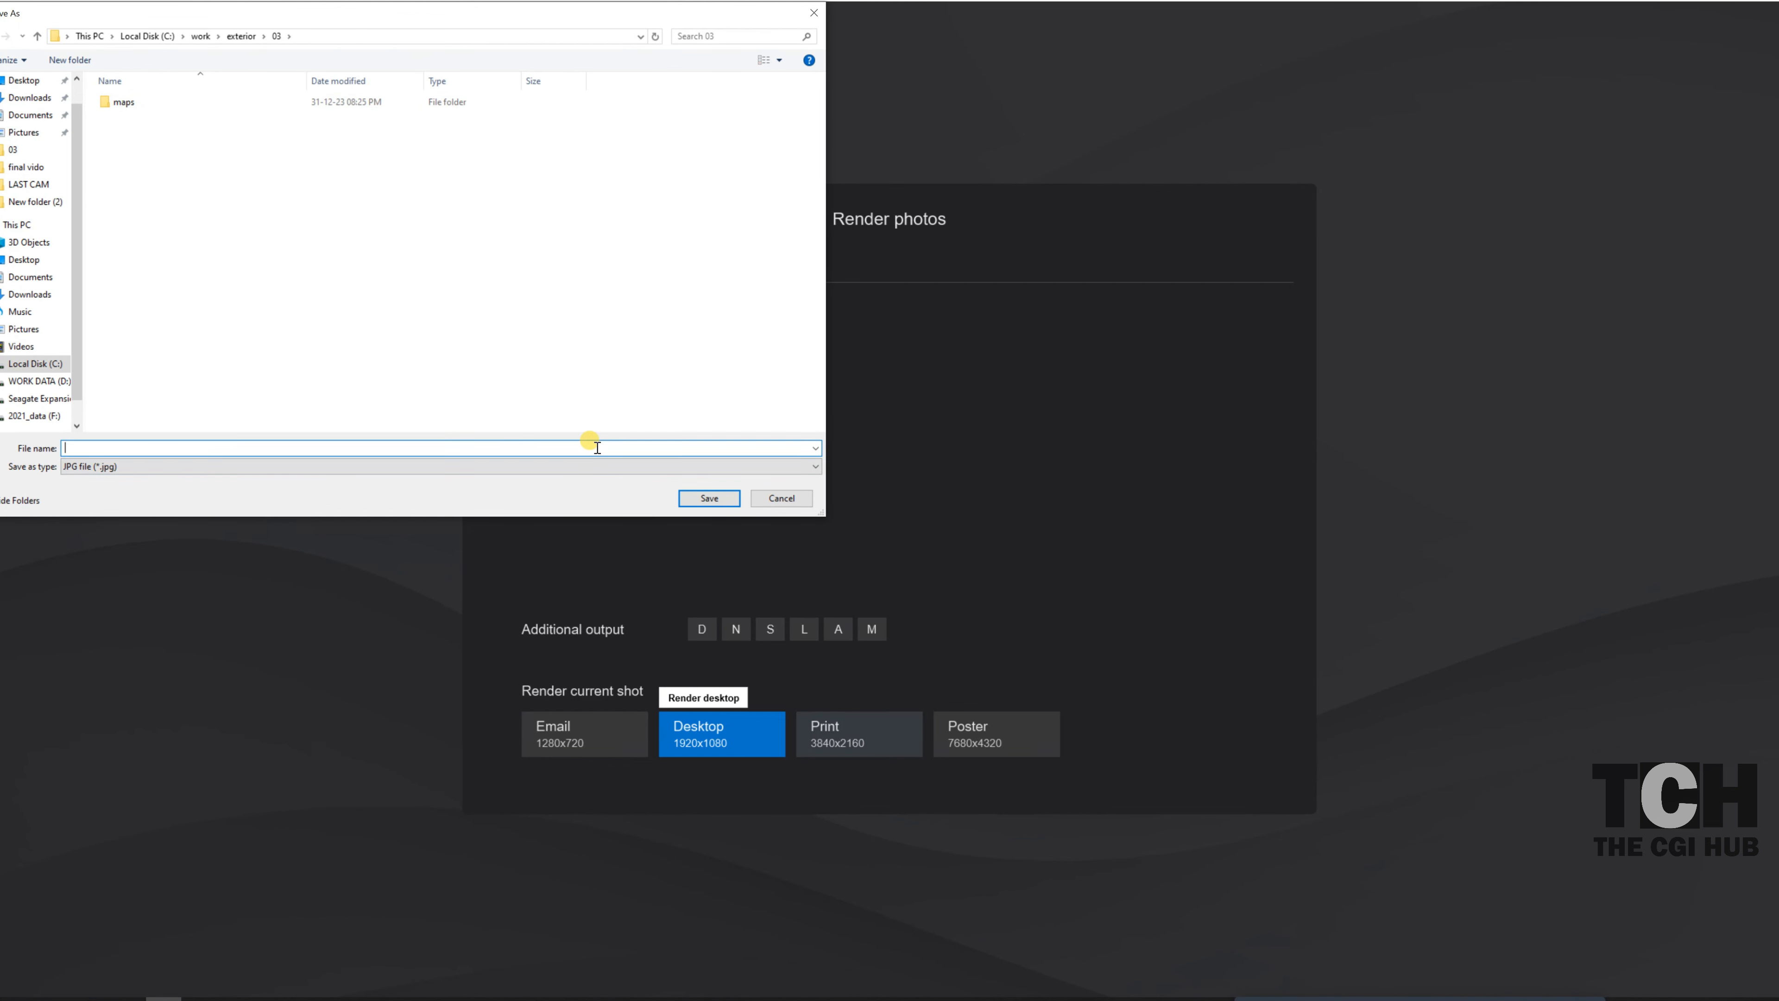
text(01)
key(Return)
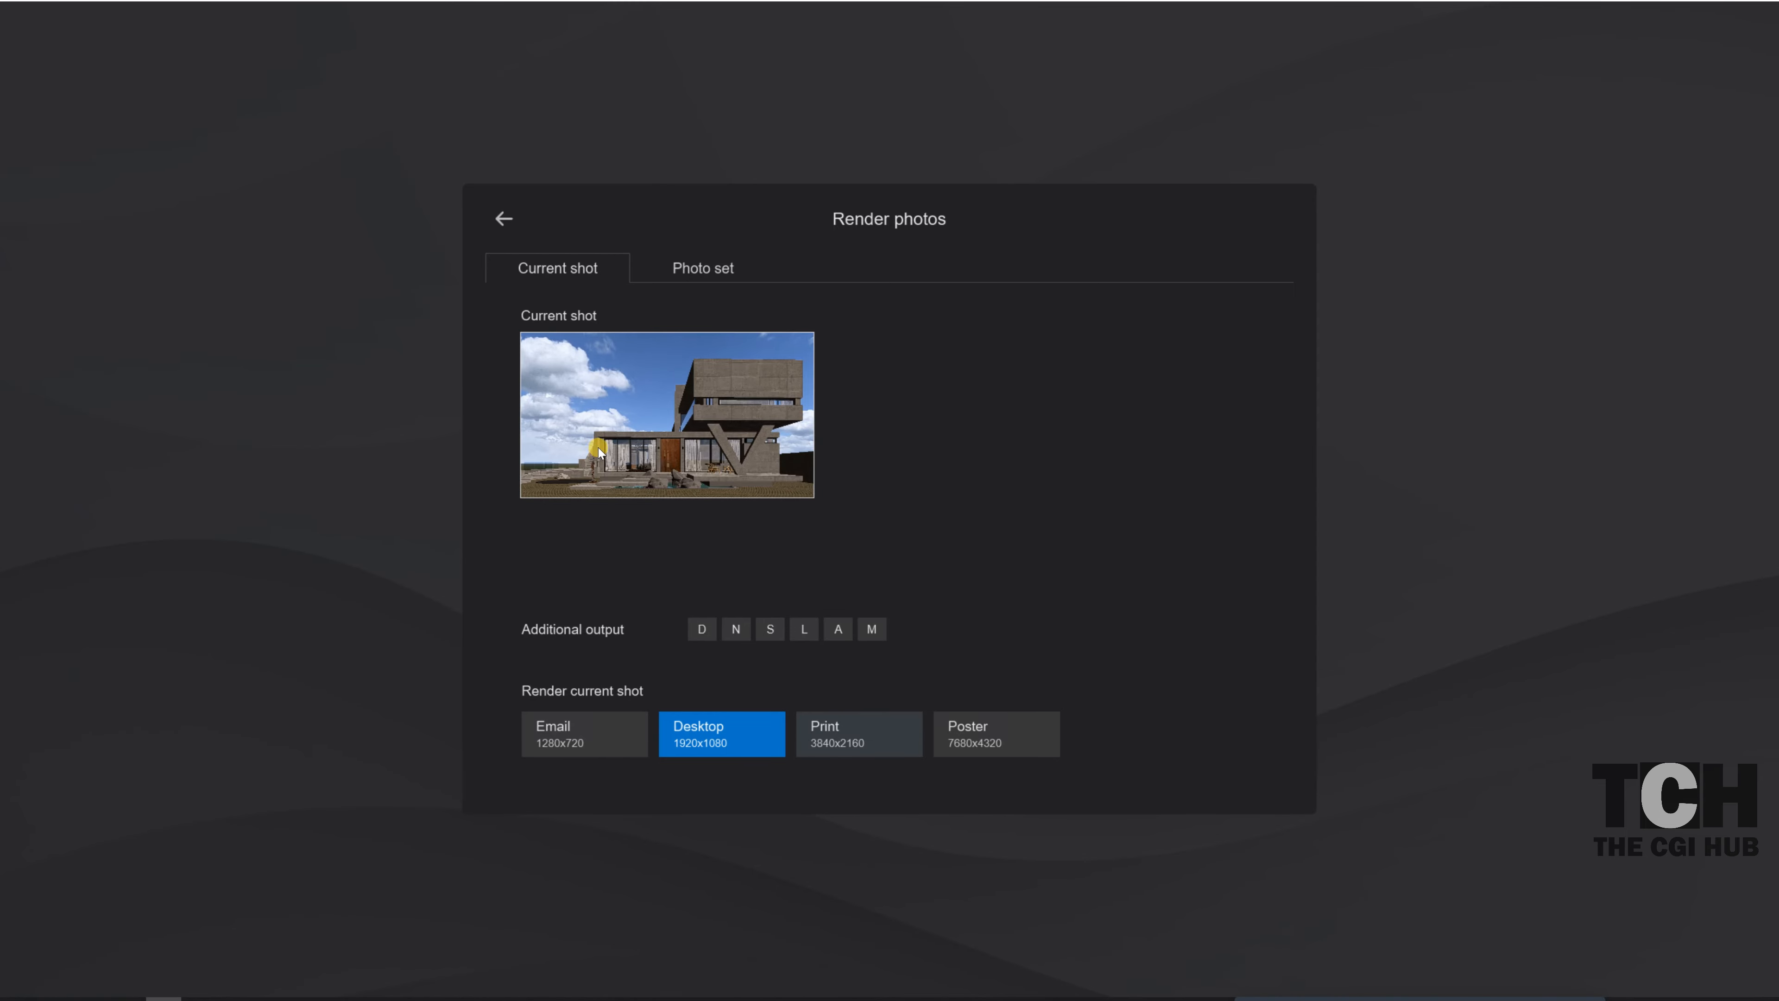
- Switch to the MSI graphics card utility to raise the fan speed, minimise it, and close the completed render in Lumion
click(1649, 998)
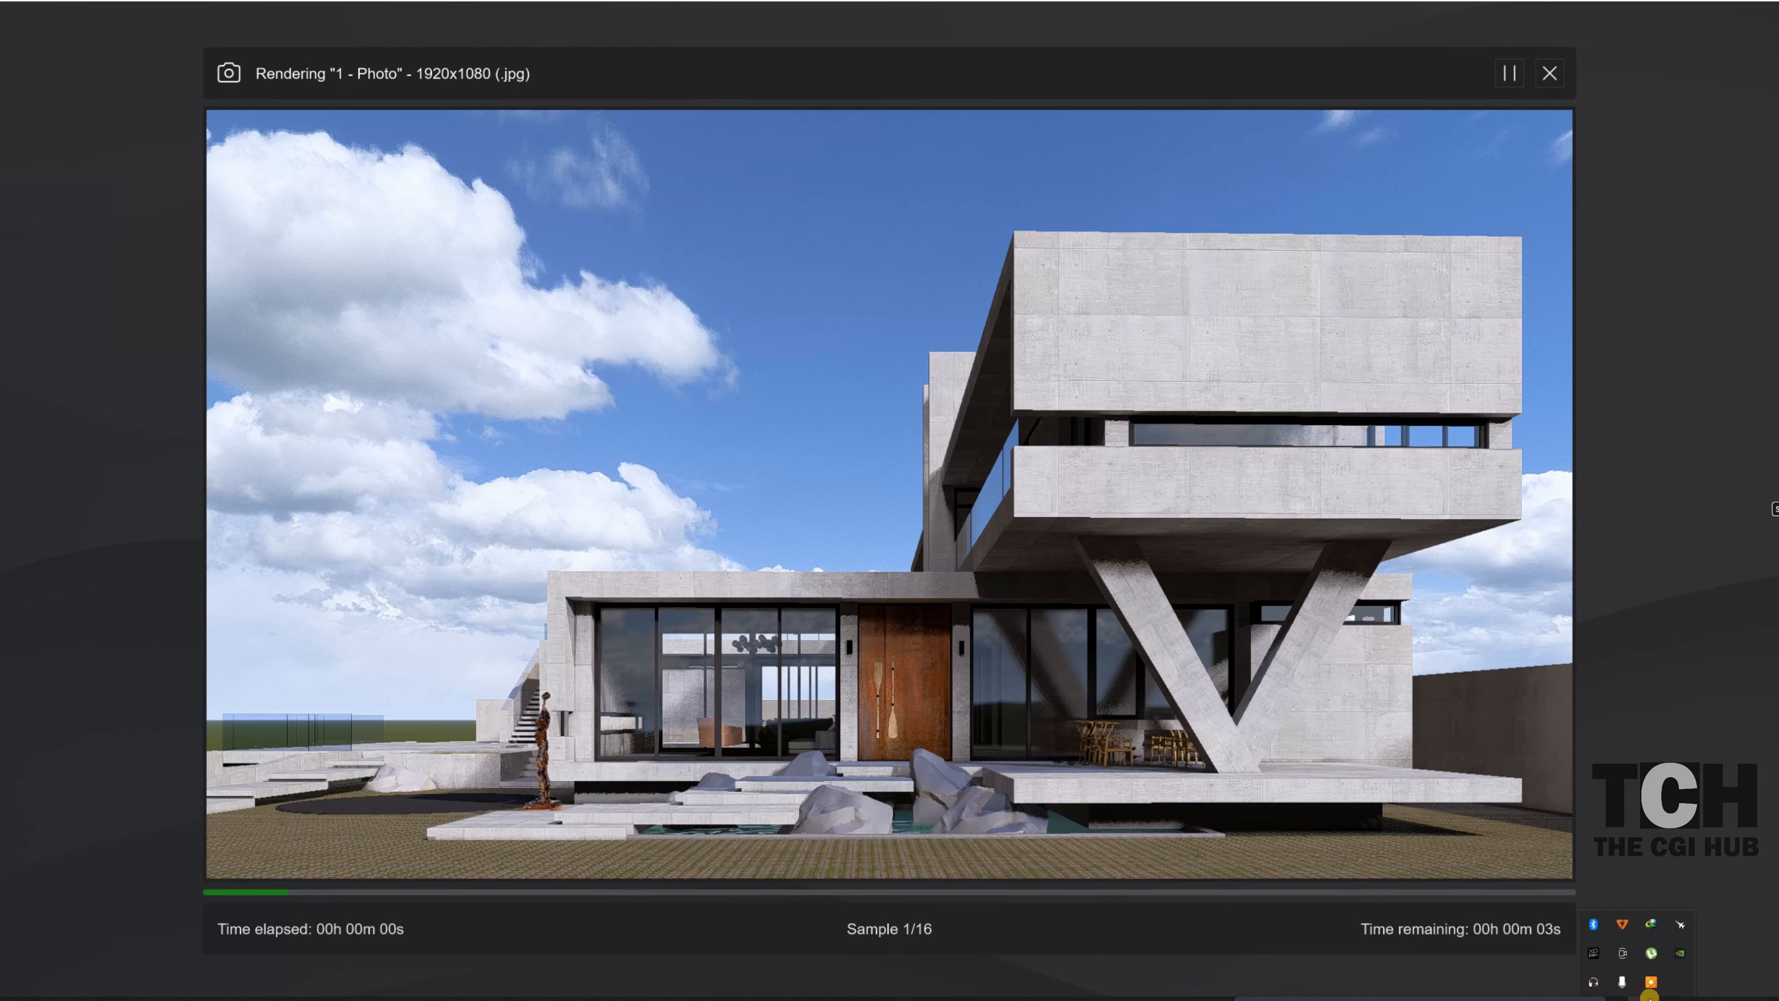
click(1680, 931)
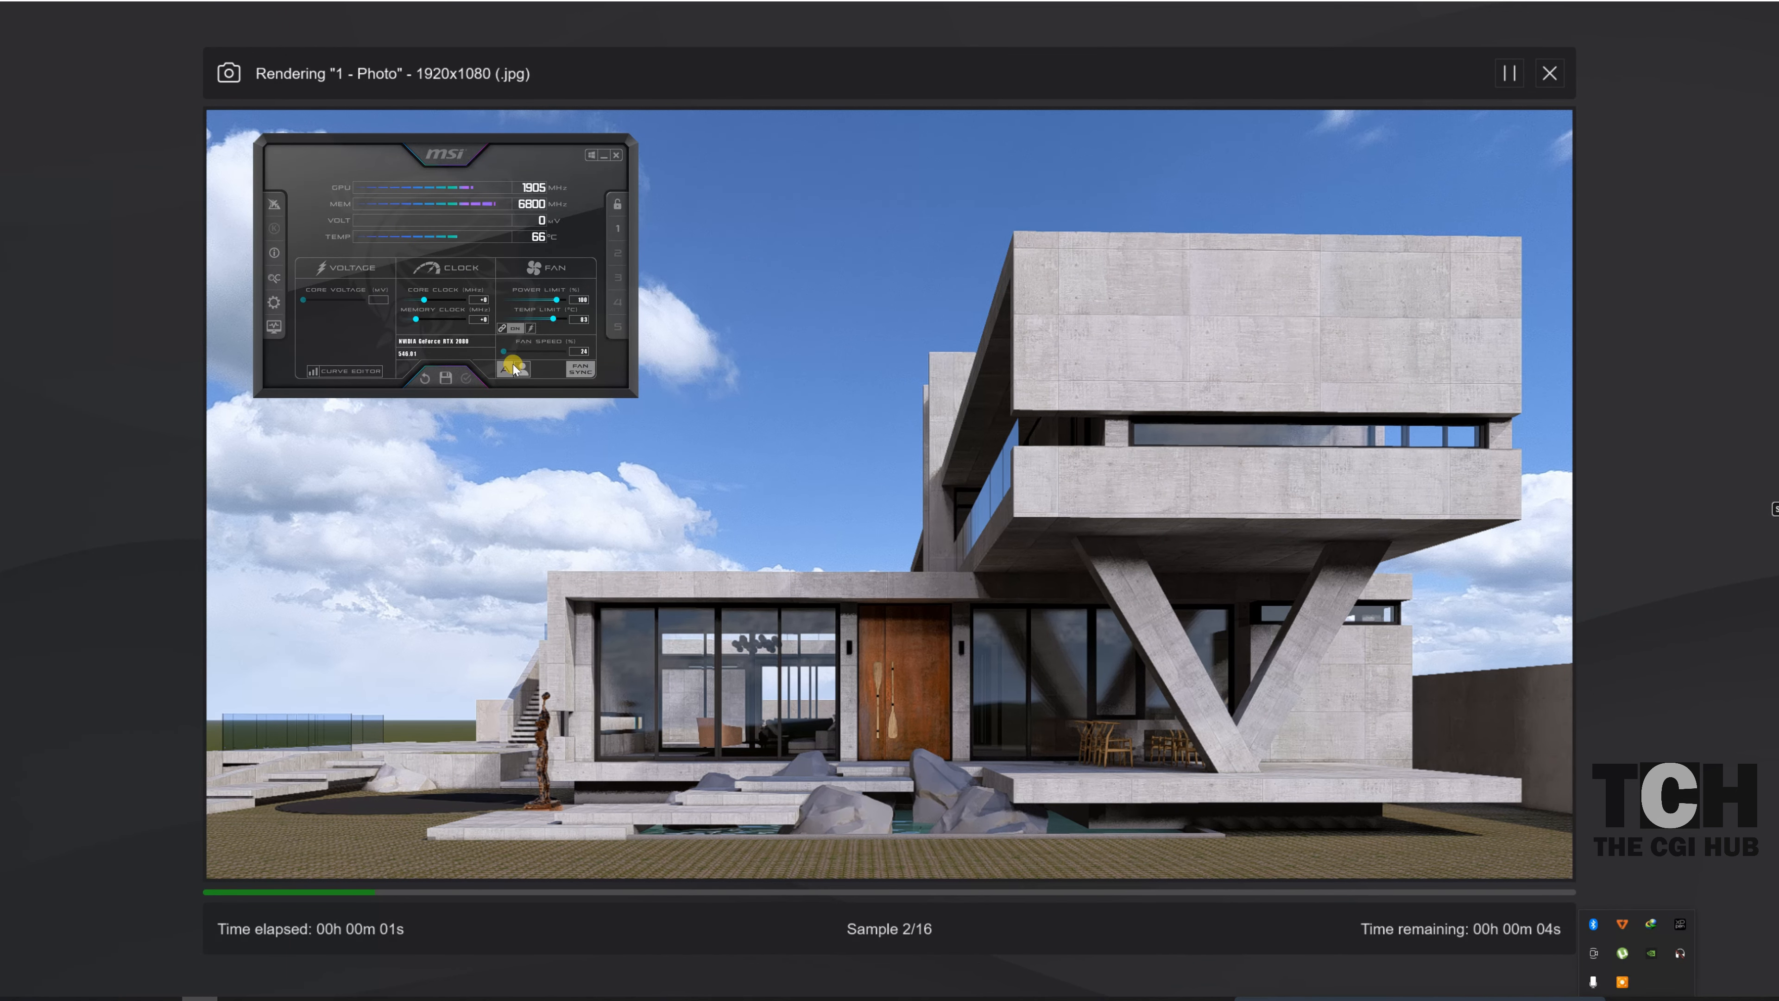
click(505, 350)
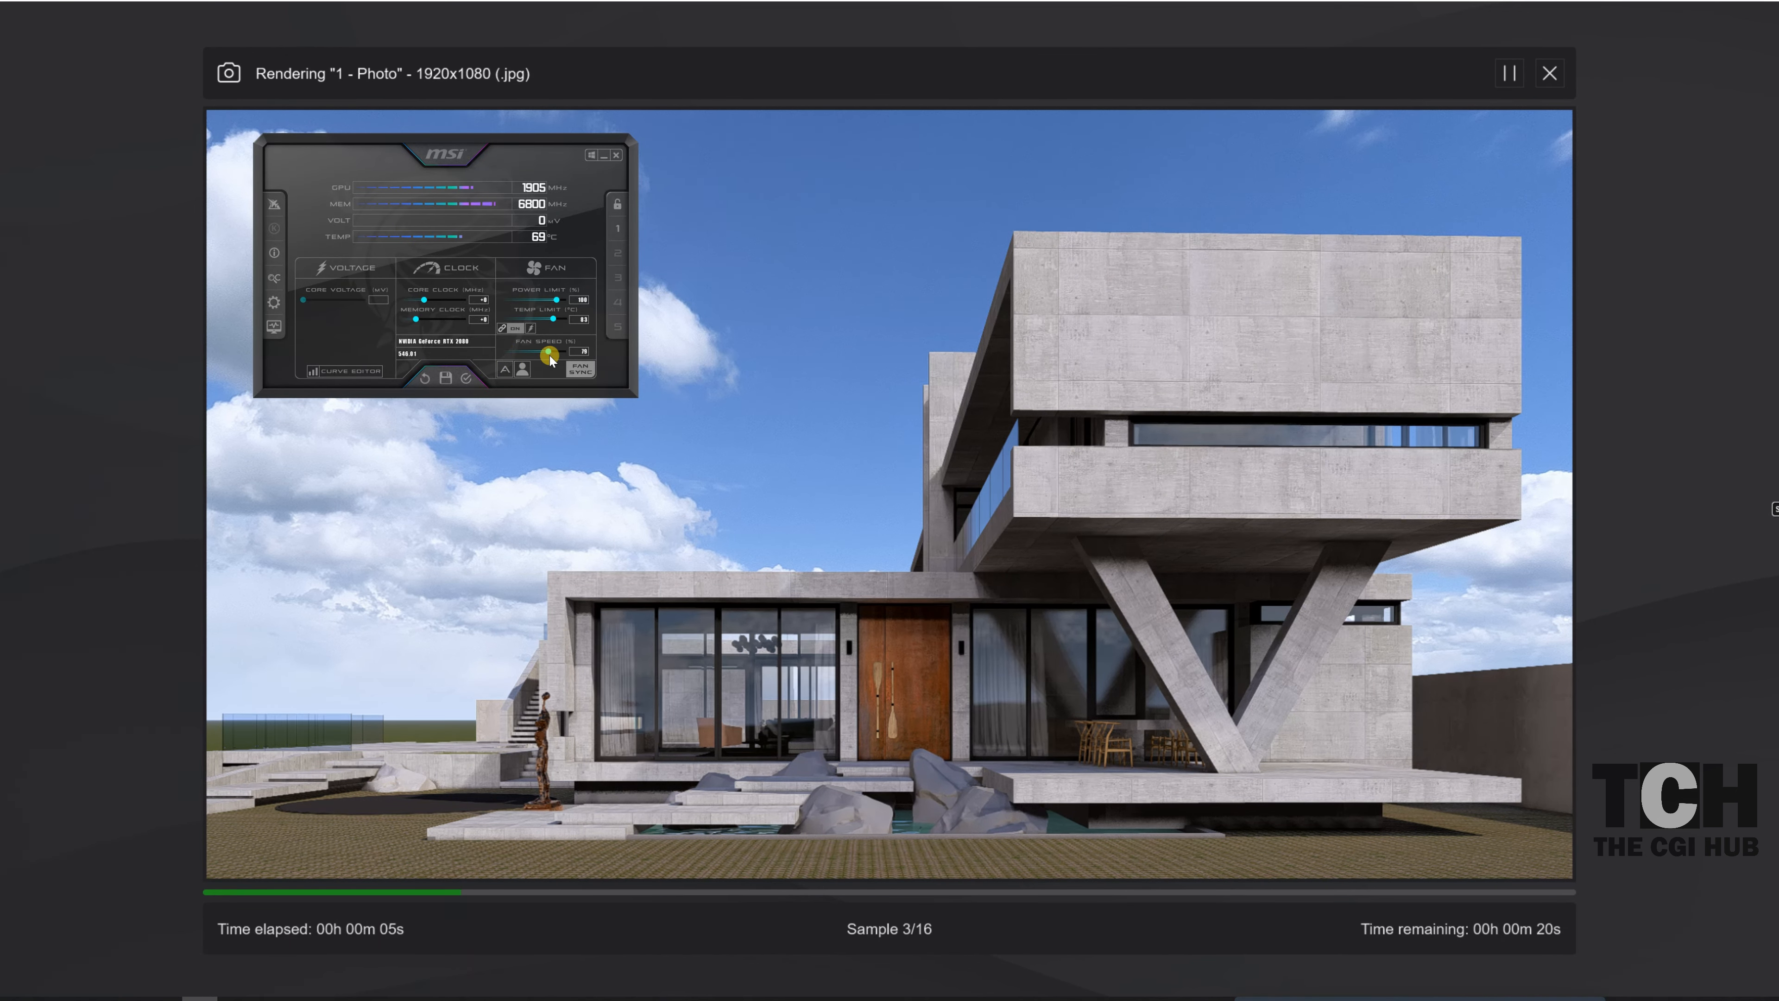
click(603, 154)
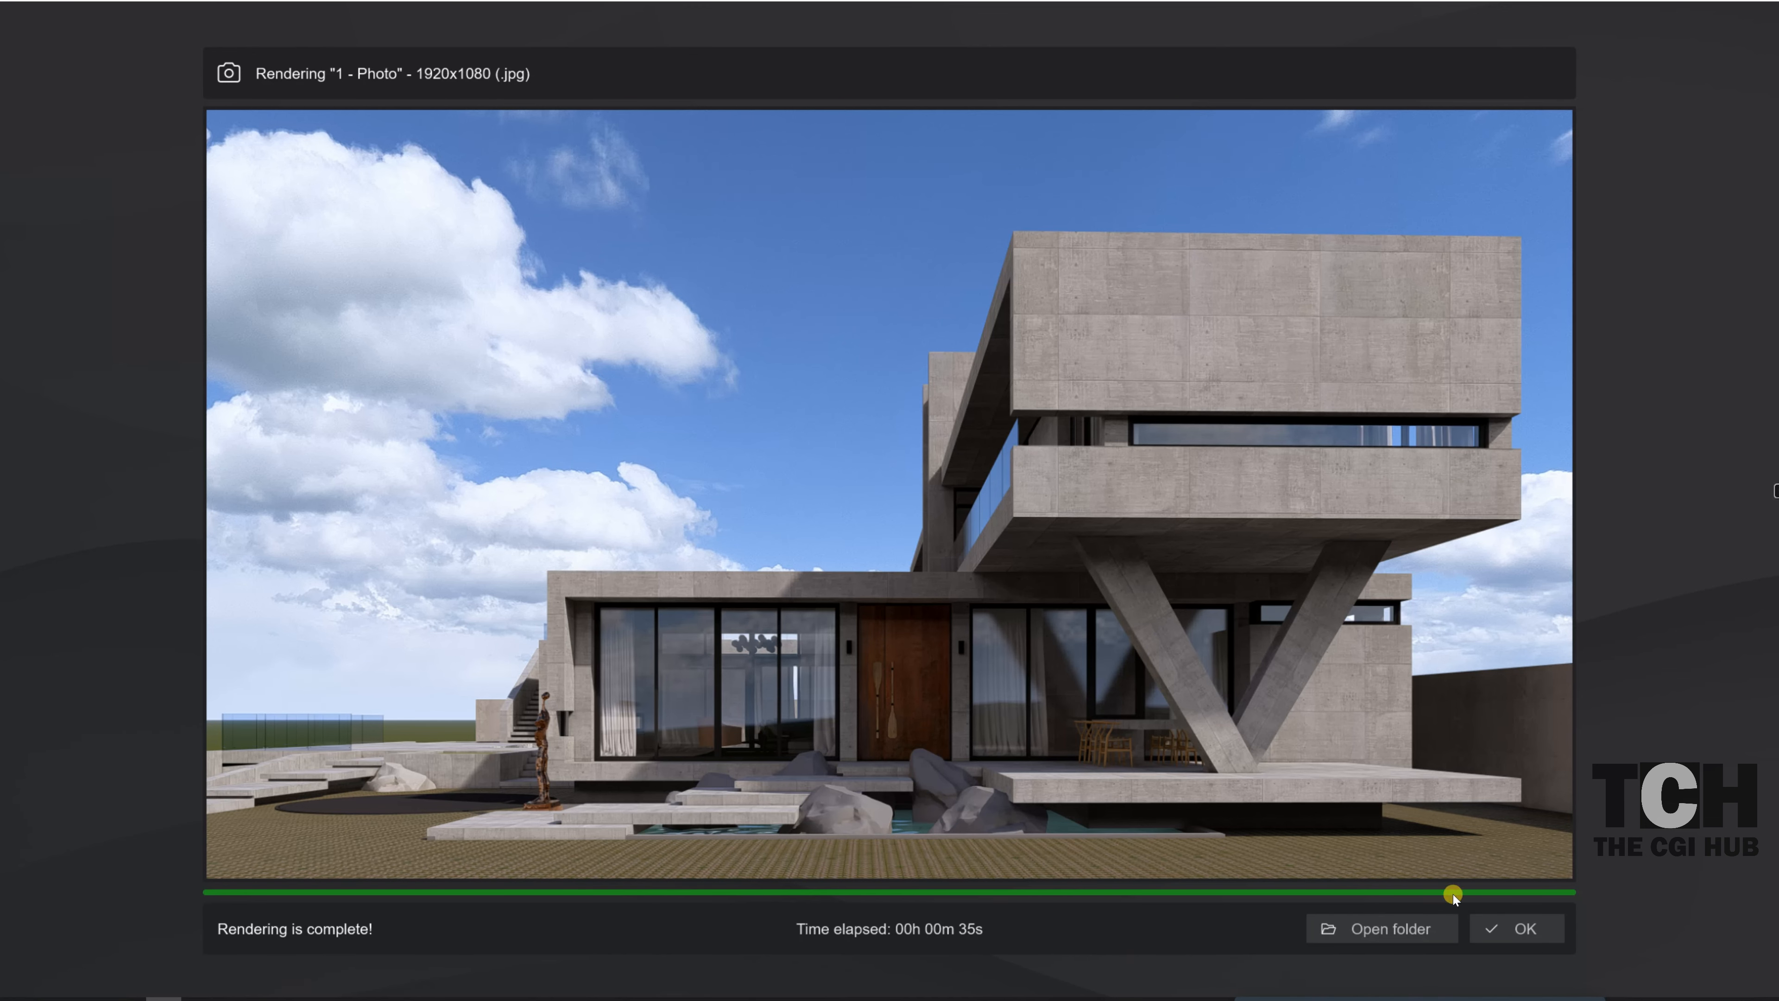
click(1492, 929)
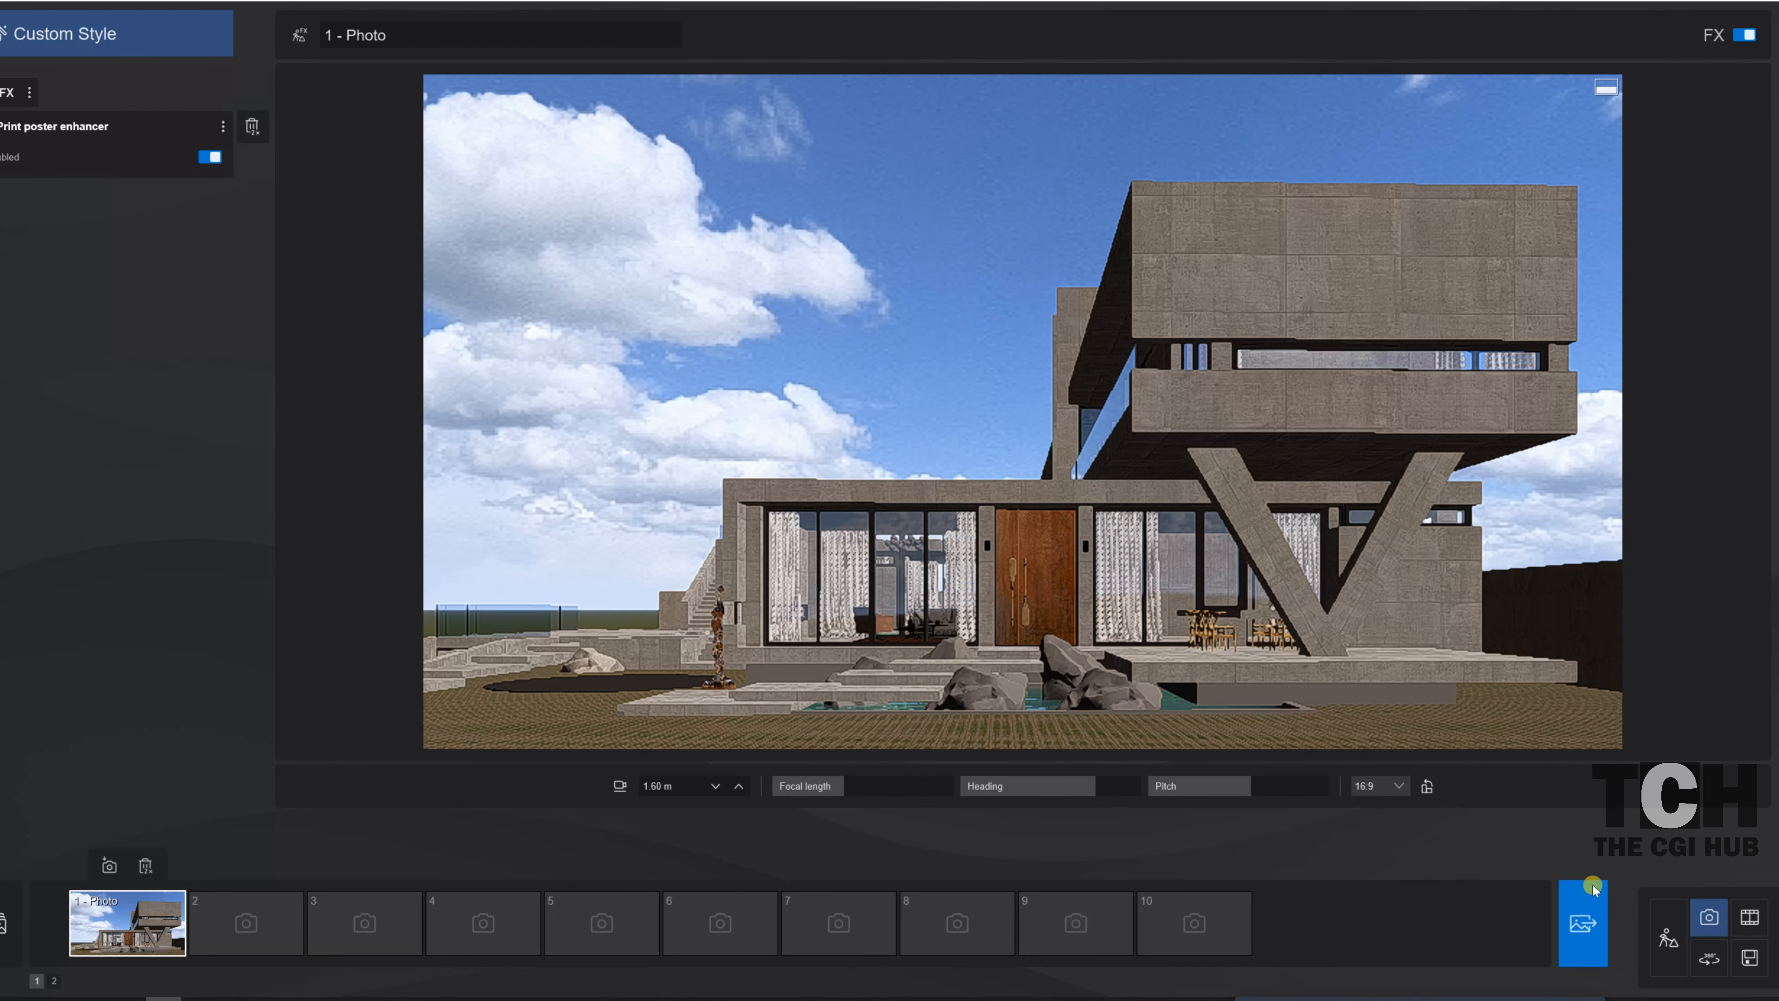
- Return to build mode, make Layer 2 active and plant CanaryIslandDatePalm 004 in the paved strip between the house and boundary wall
click(1667, 946)
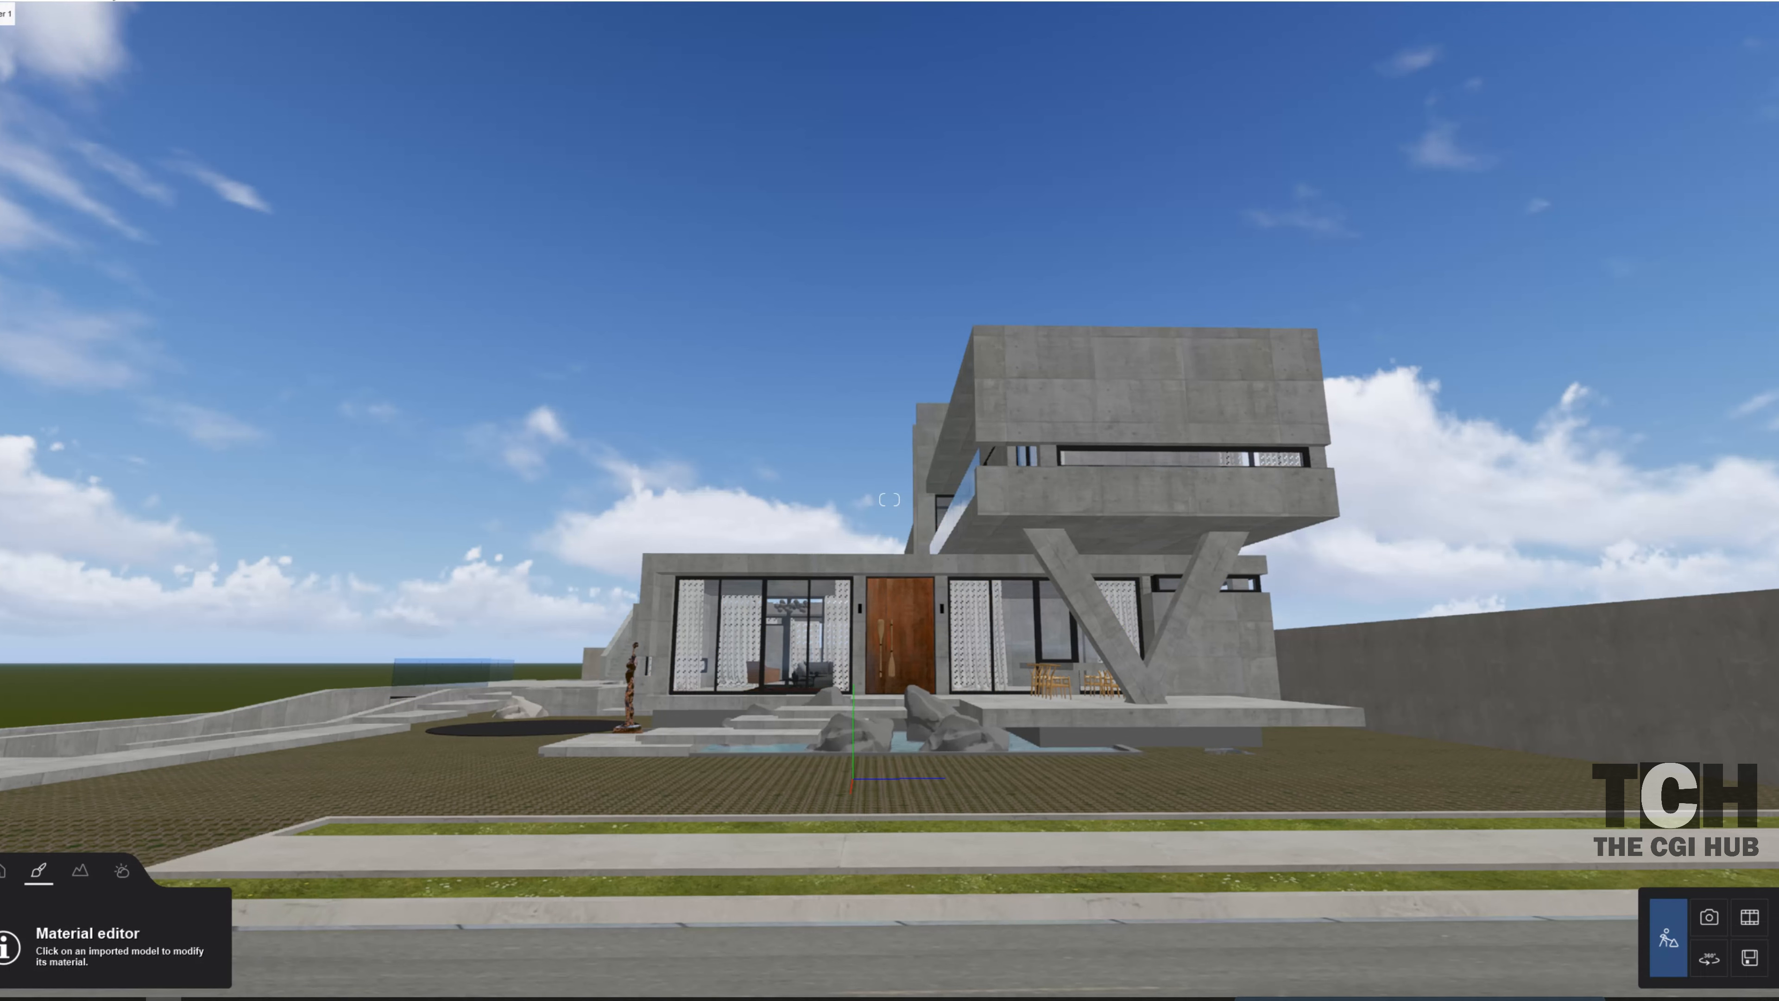
click(33, 8)
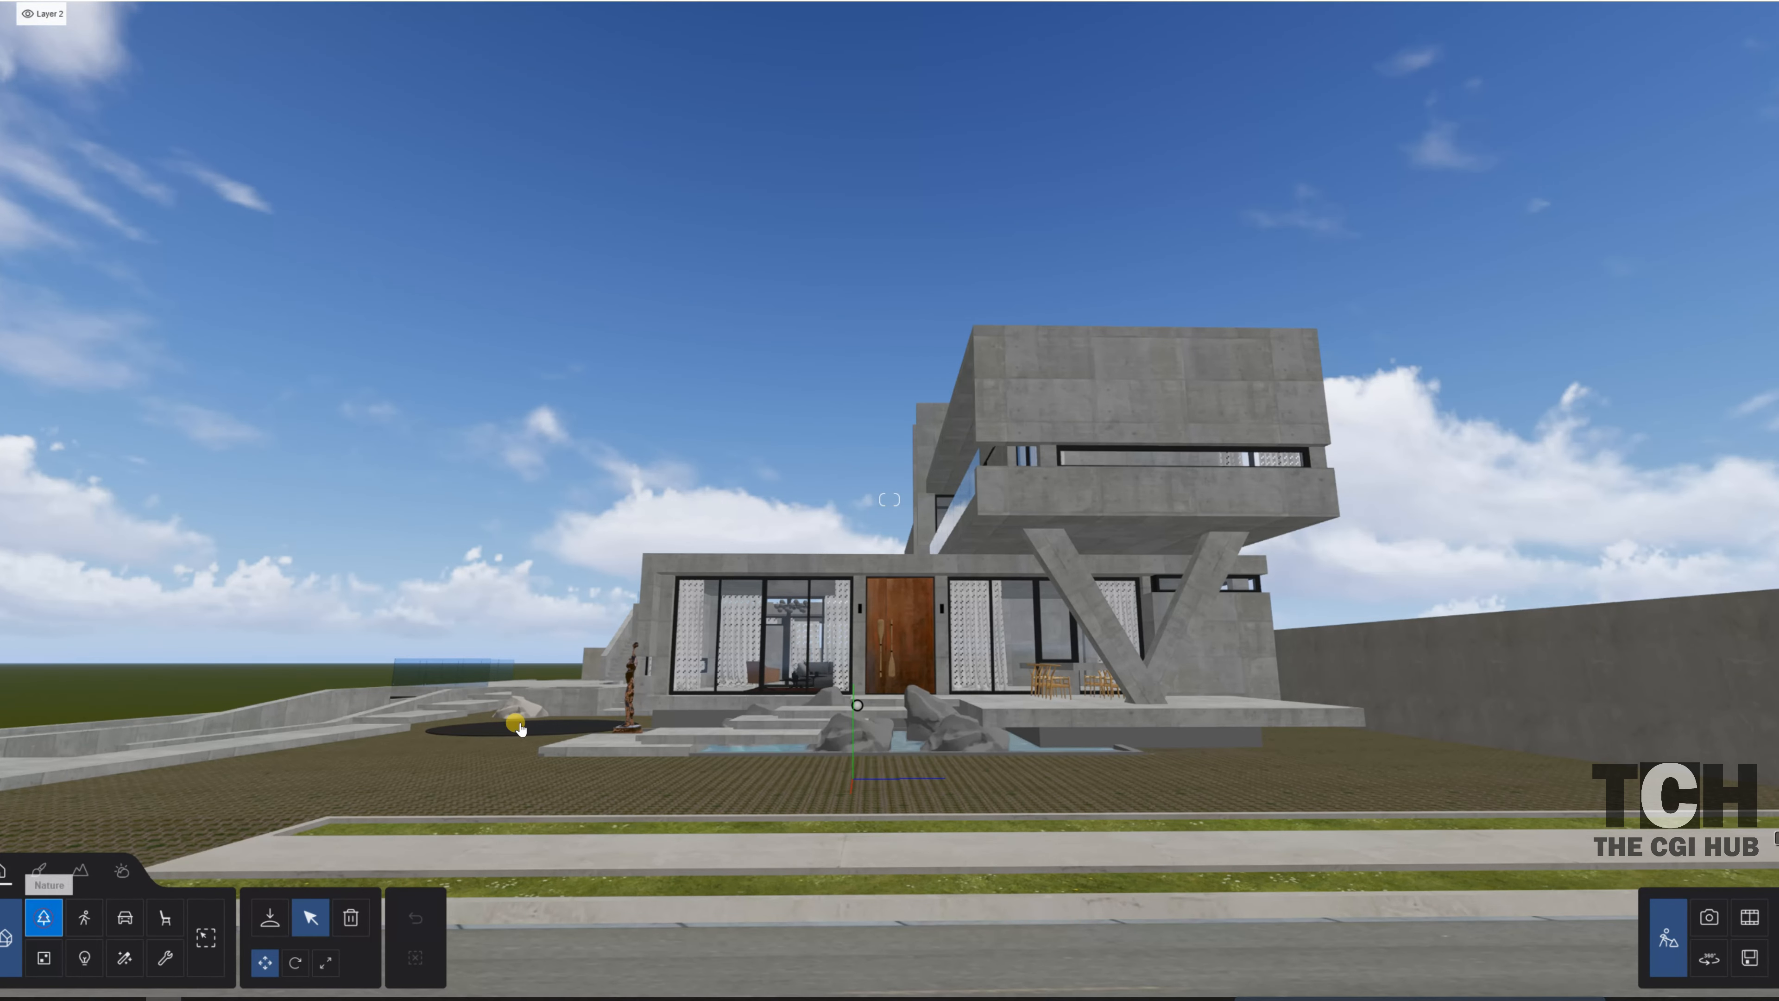
key(q)
right_drag(517, 724, 652, 683)
key(w)
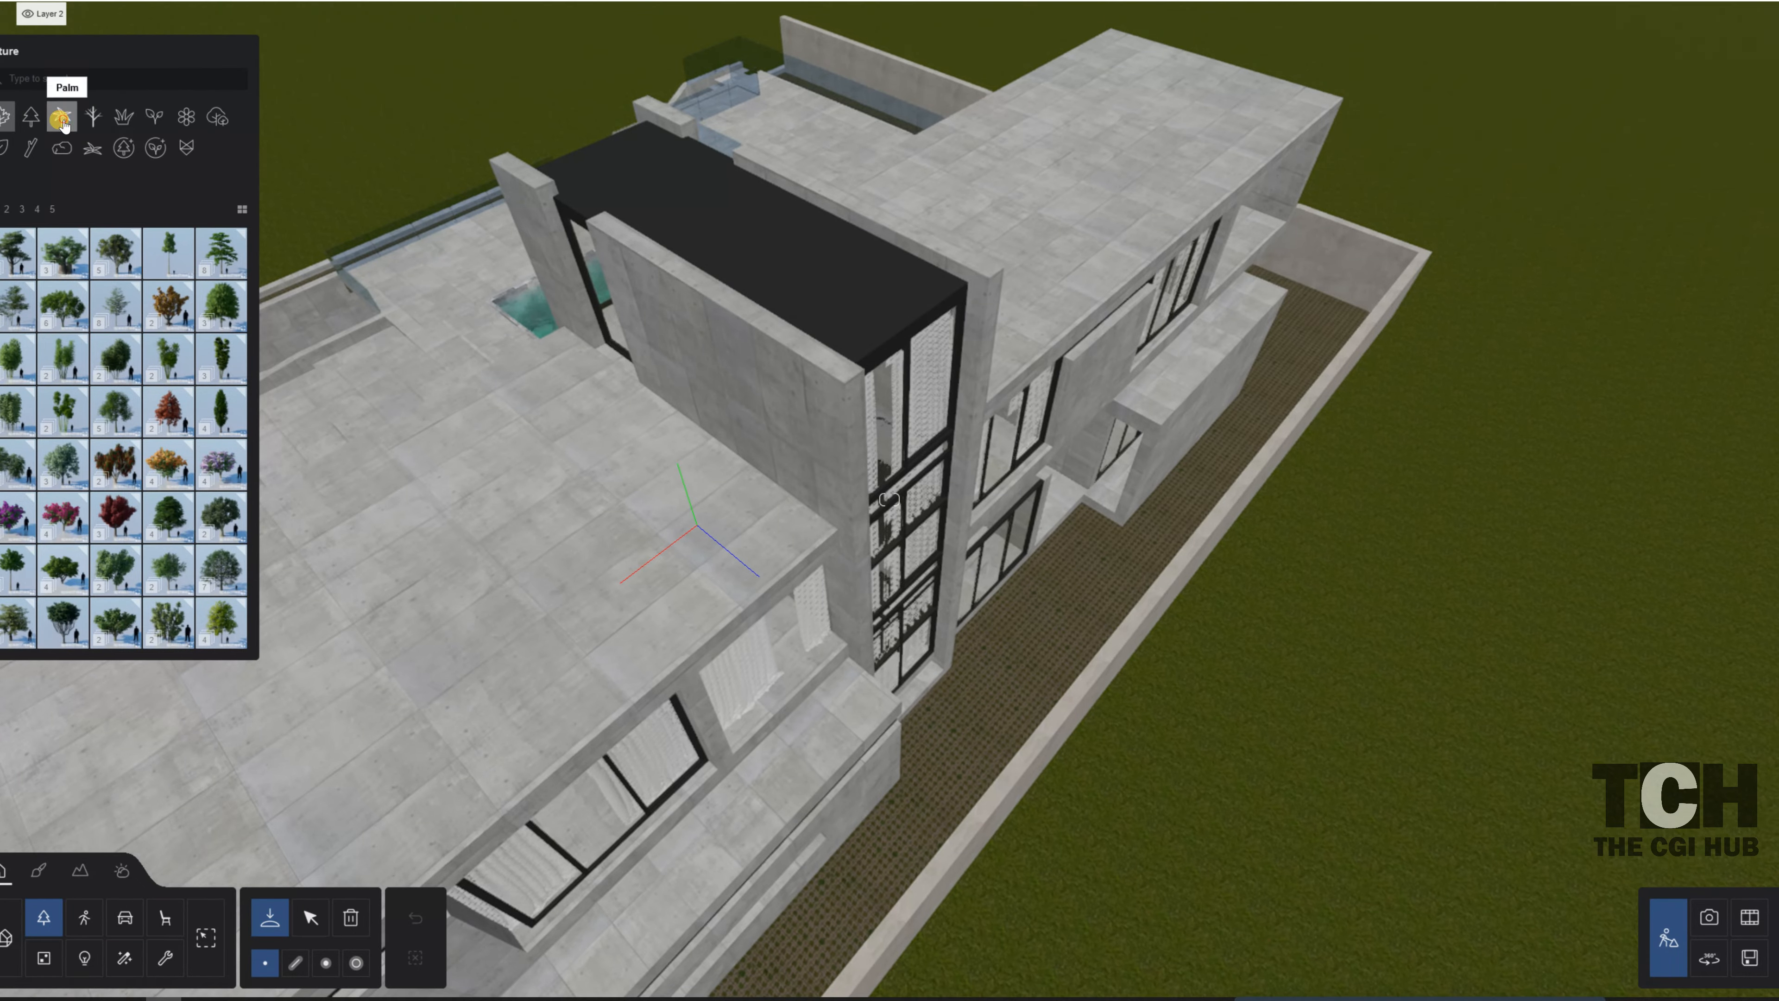
click(61, 118)
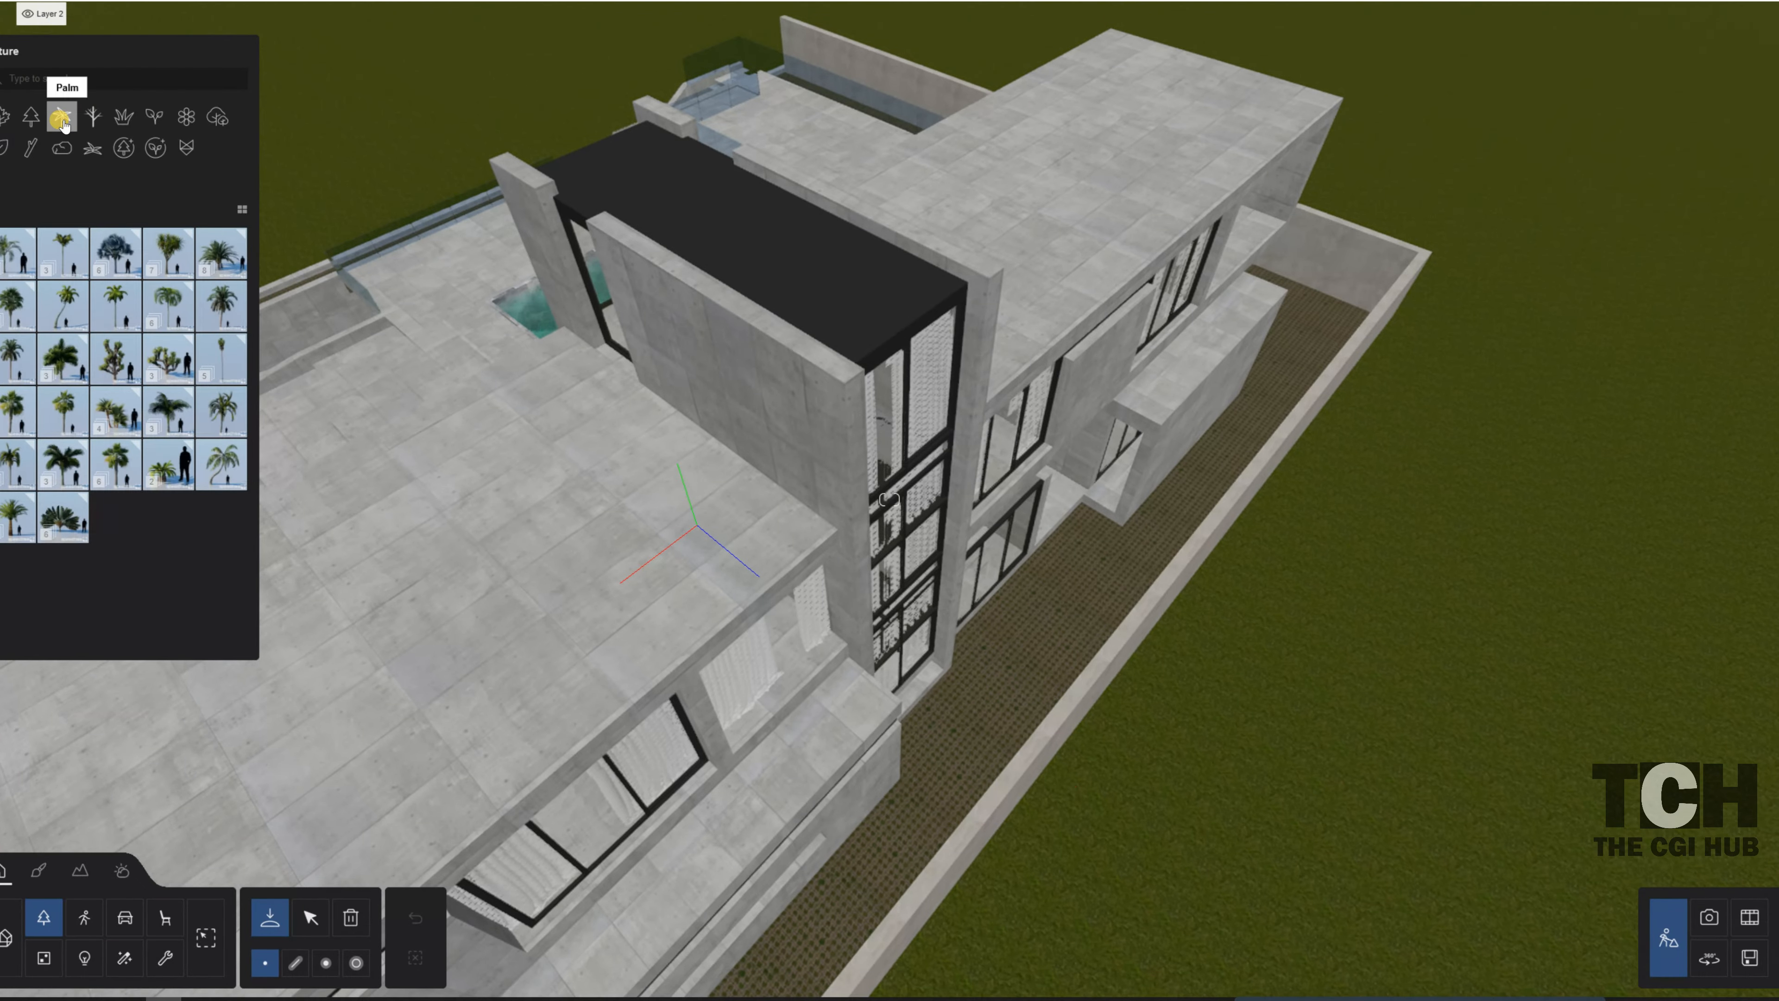
click(219, 246)
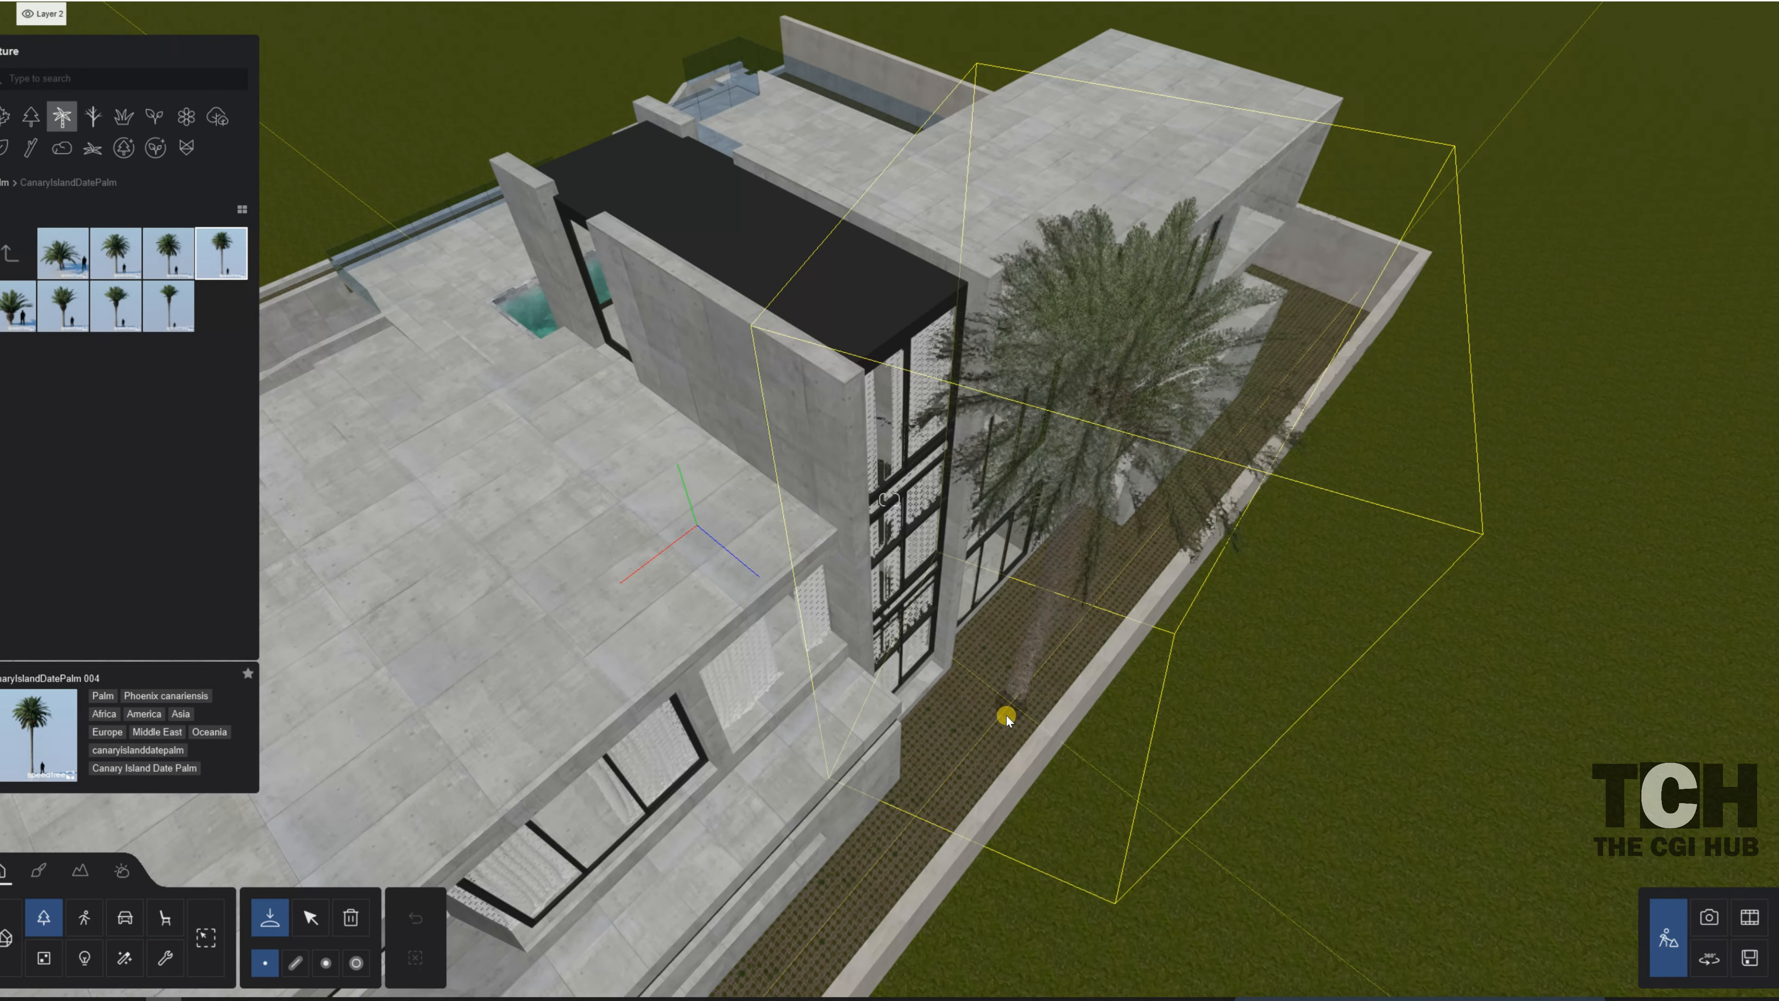
click(1003, 744)
- Plant a short Canary Island date palm in the grass planter beside the steps near the round driveway disc
mouse_move(1215, 491)
right_down()
mouse_move(1317, 280)
mouse_move(1211, 485)
right_up()
key(d)
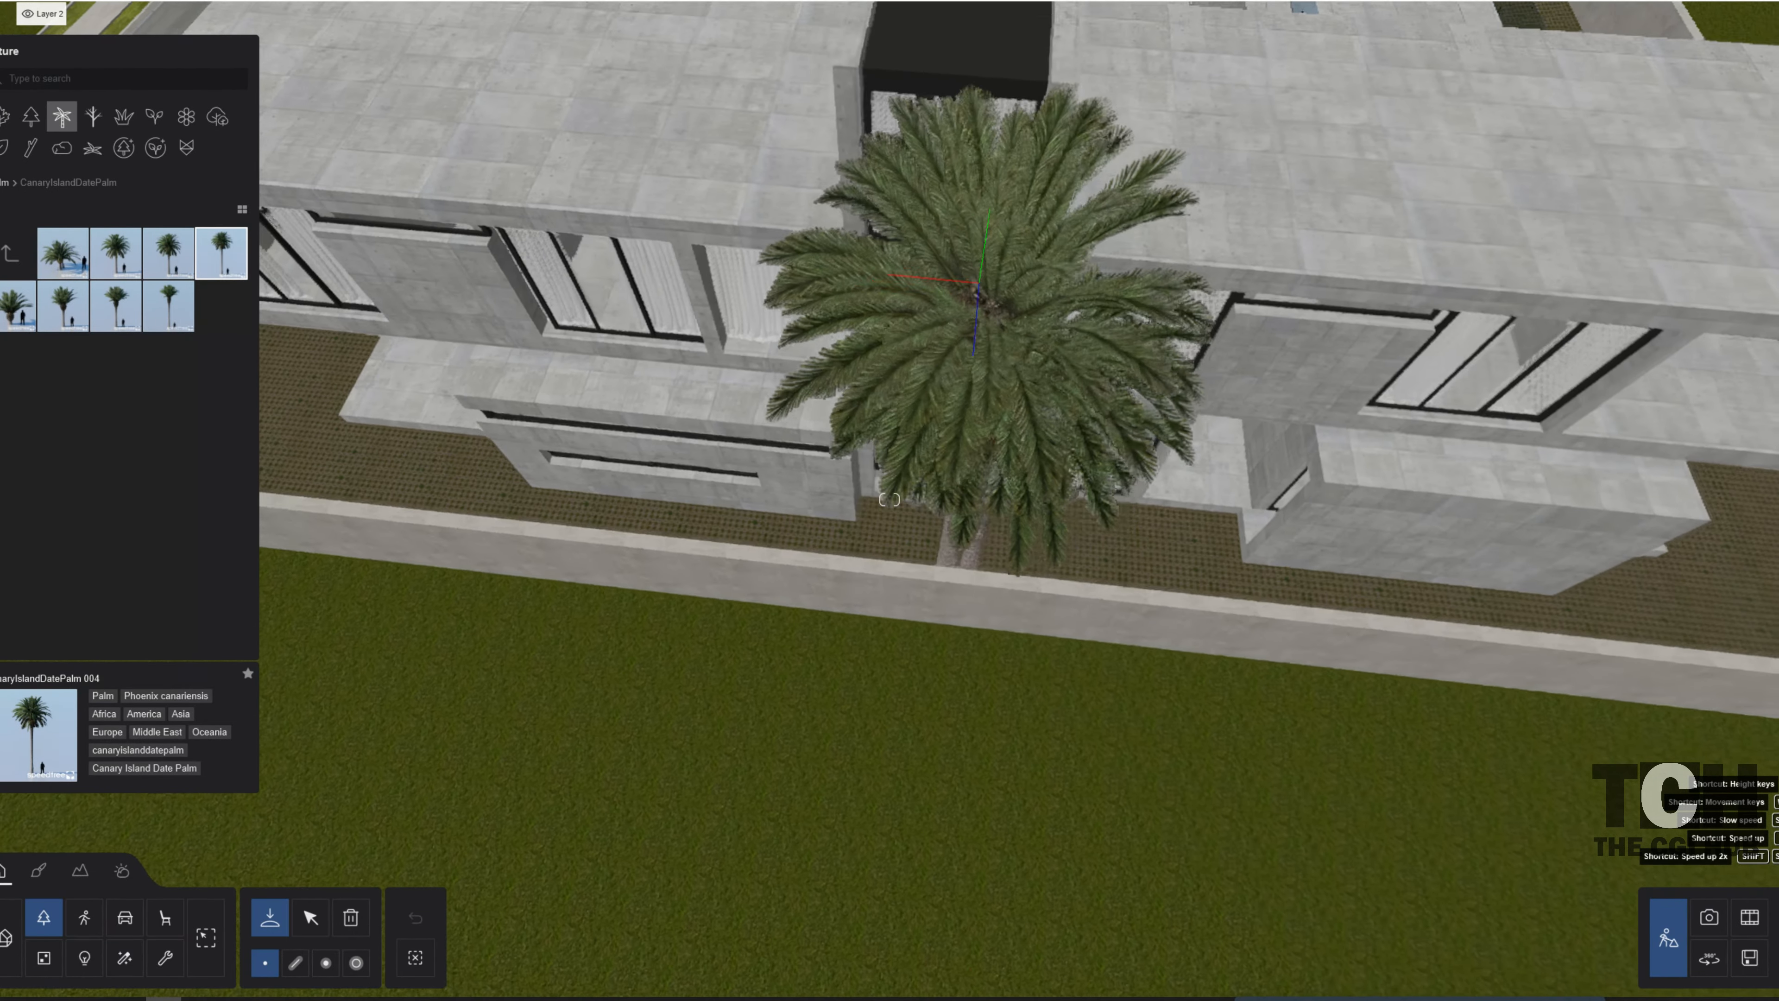
key(d)
right_drag(1092, 605, 904, 540)
key(w)
key(w)
key(s)
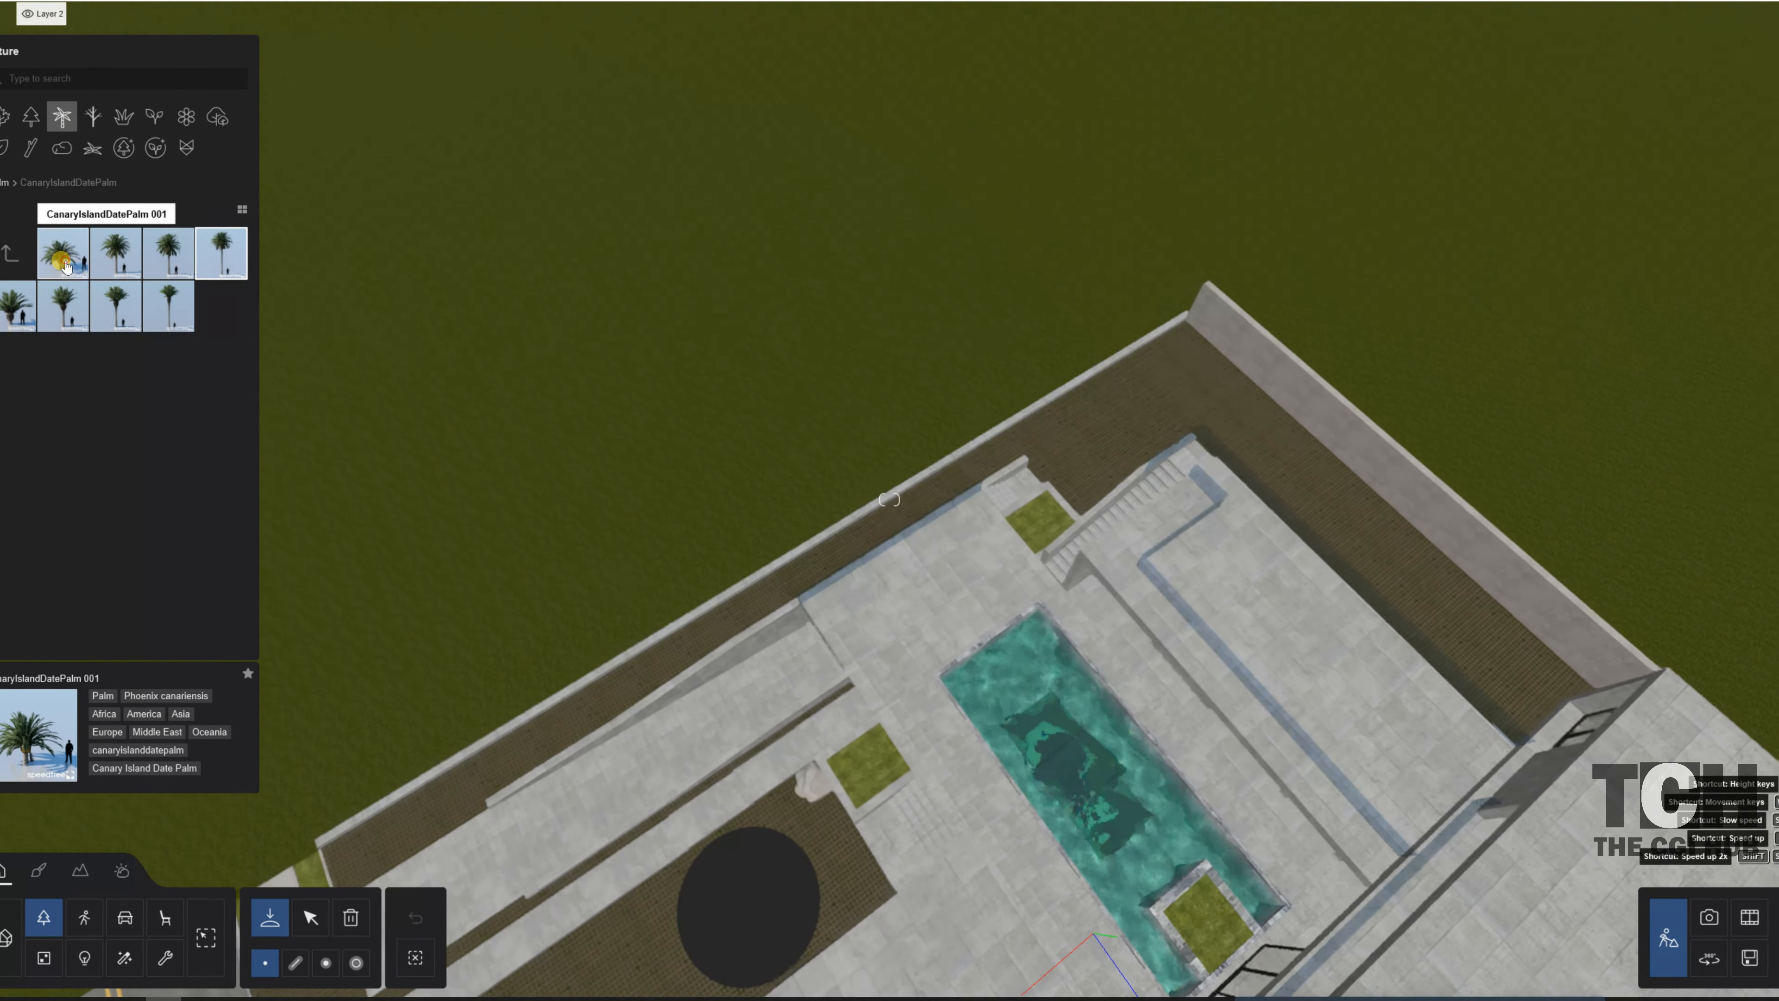
key(s)
right_drag(923, 834, 1044, 823)
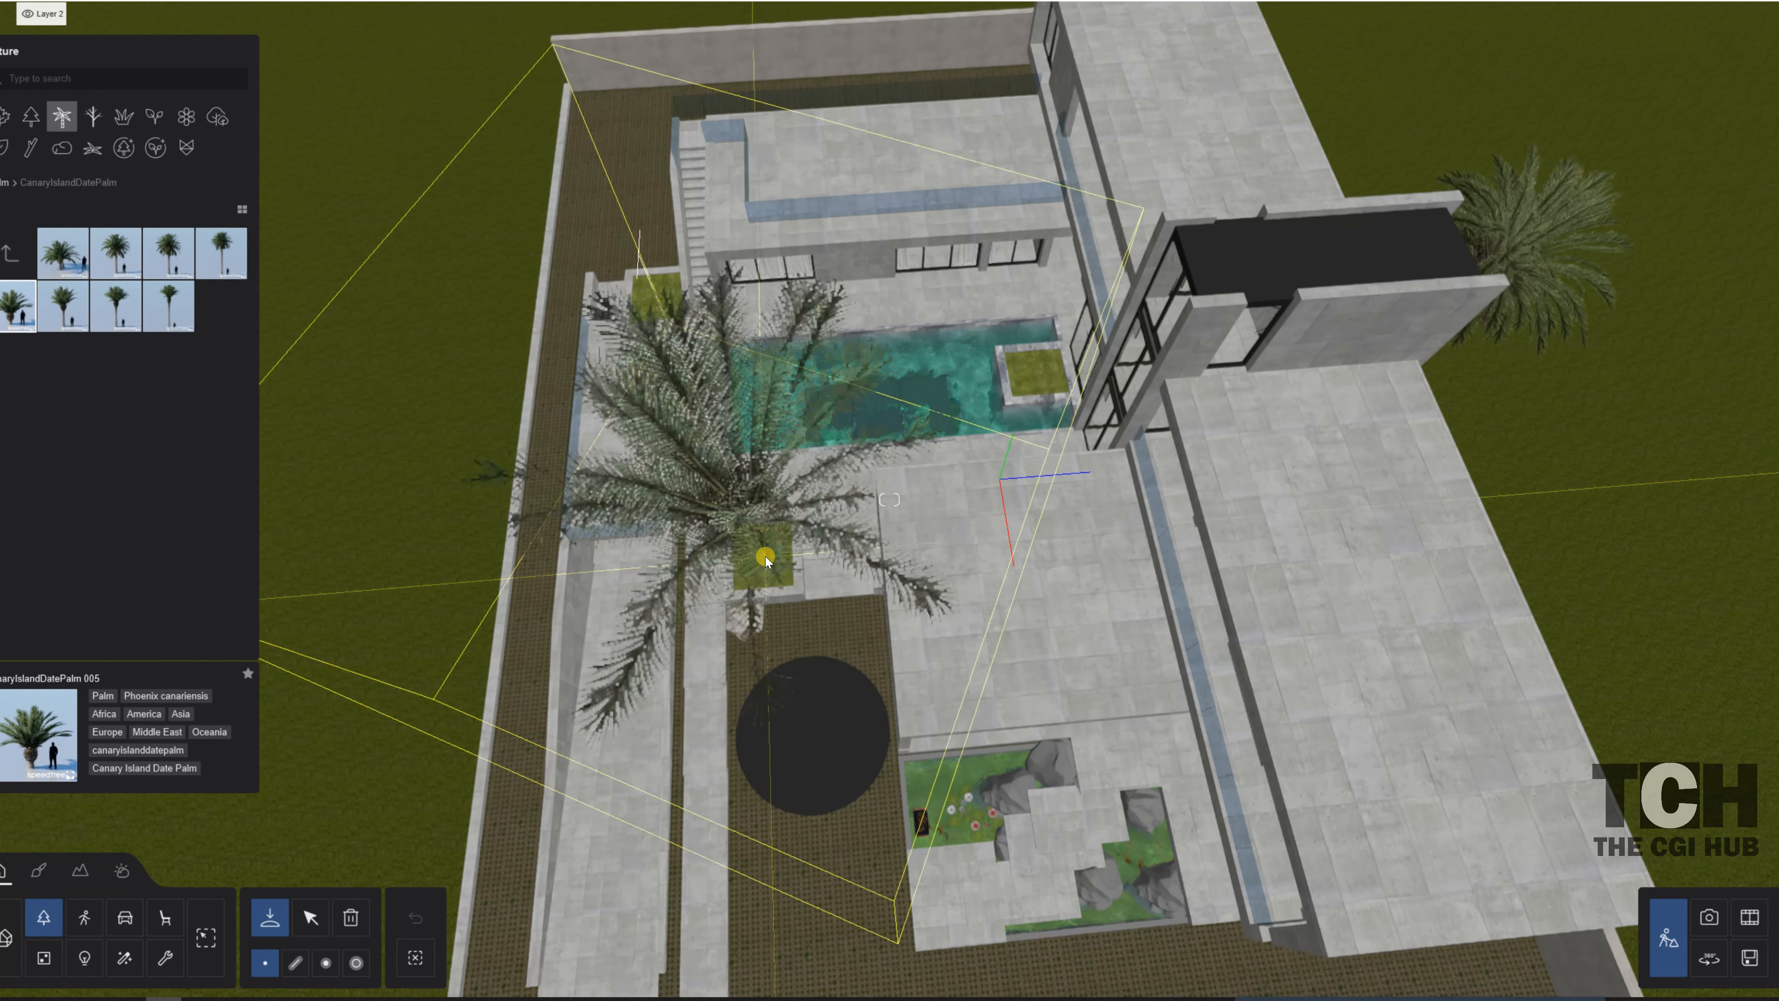
- Plant a small cabbage tree in the pool's grass planter and the full Cabbage Tree in the planter beside the exterior stairs
click(178, 300)
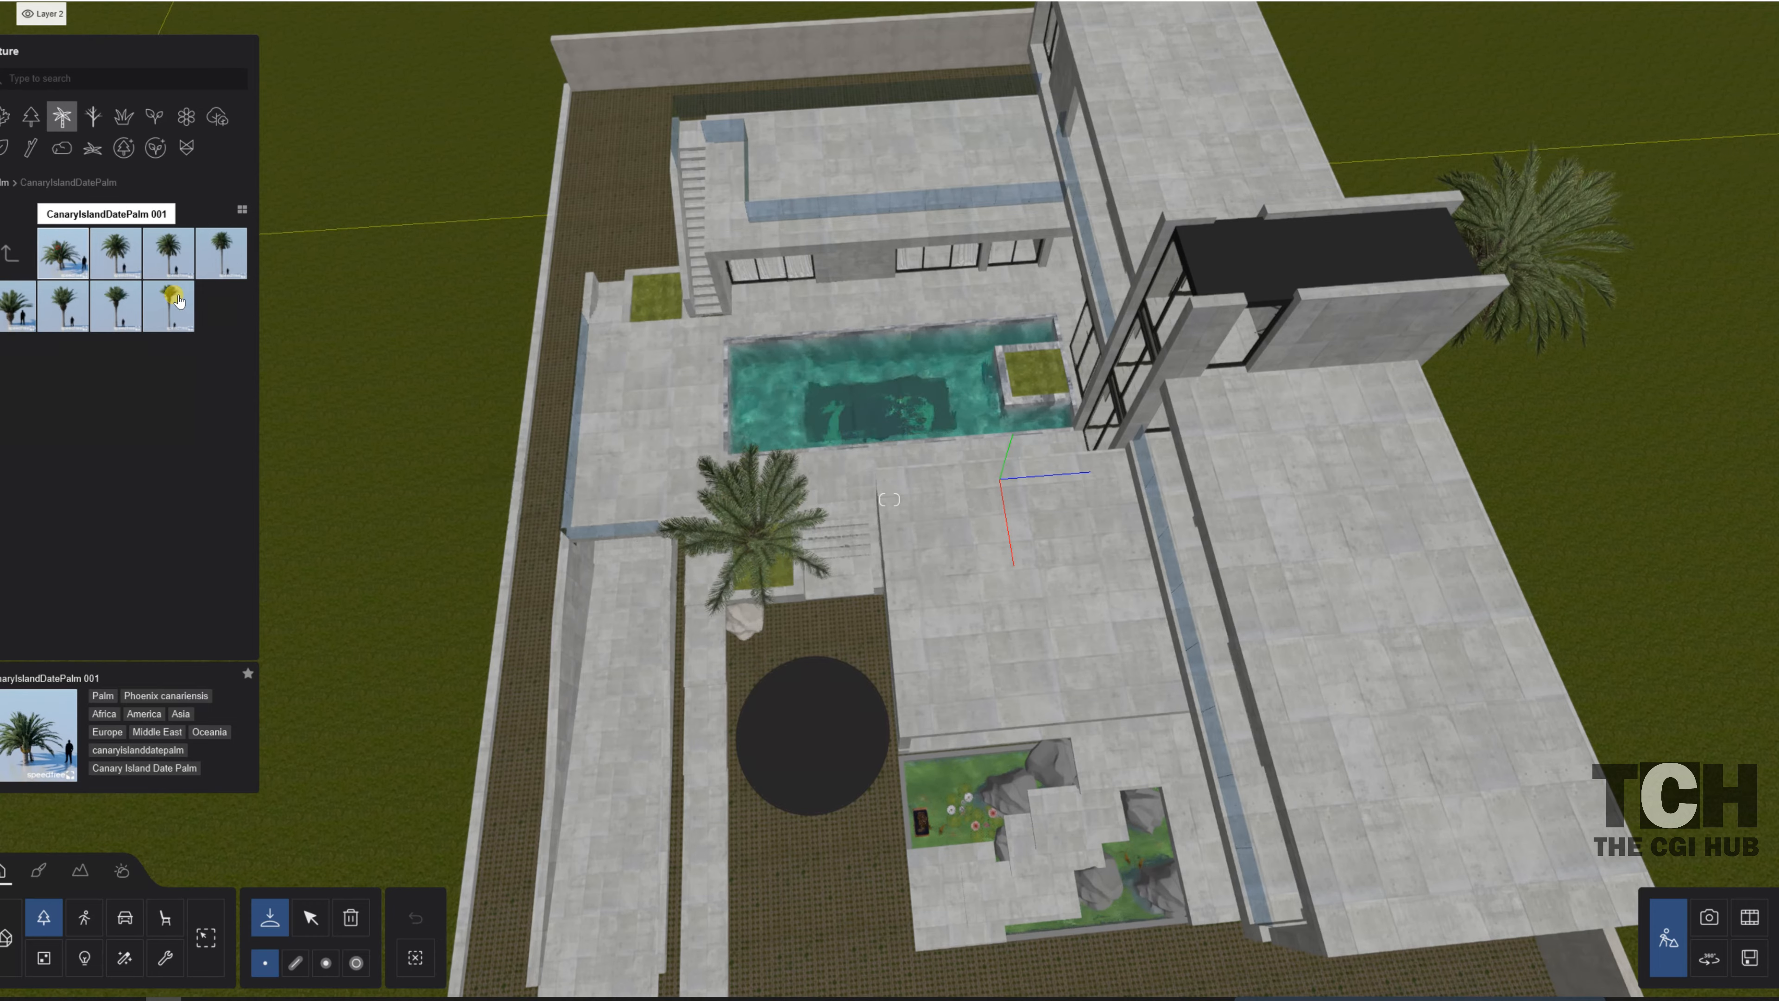
click(1037, 375)
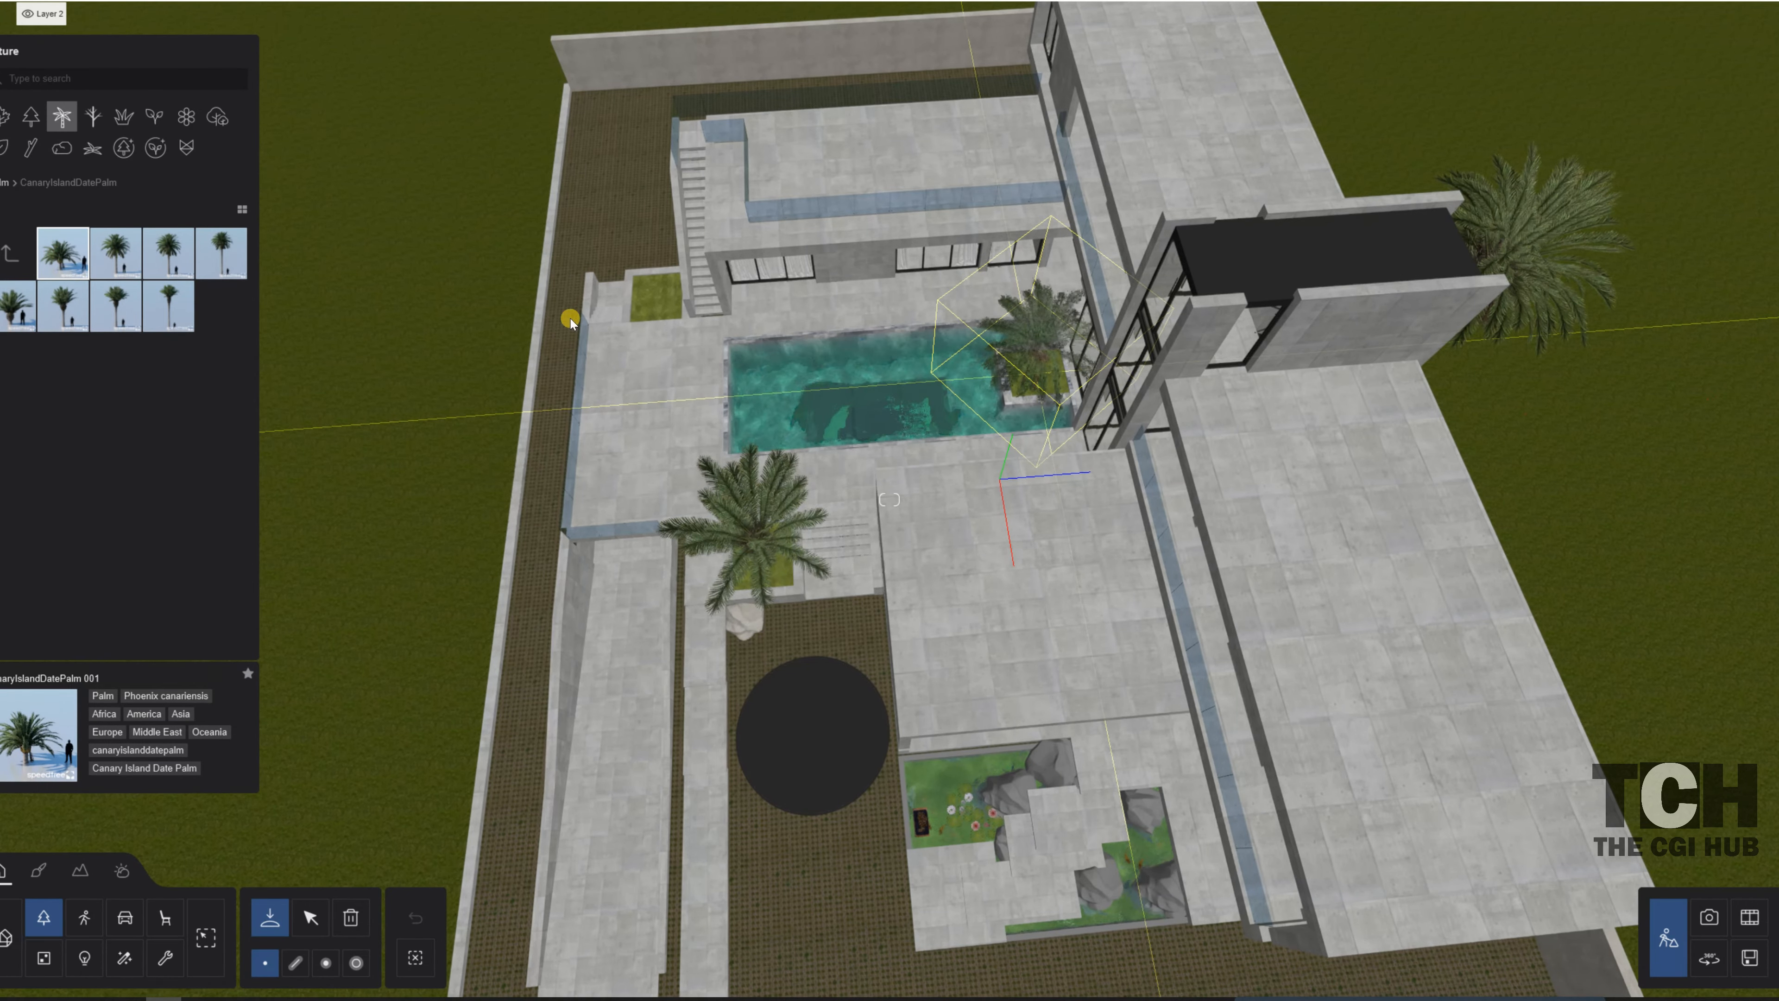
click(10, 253)
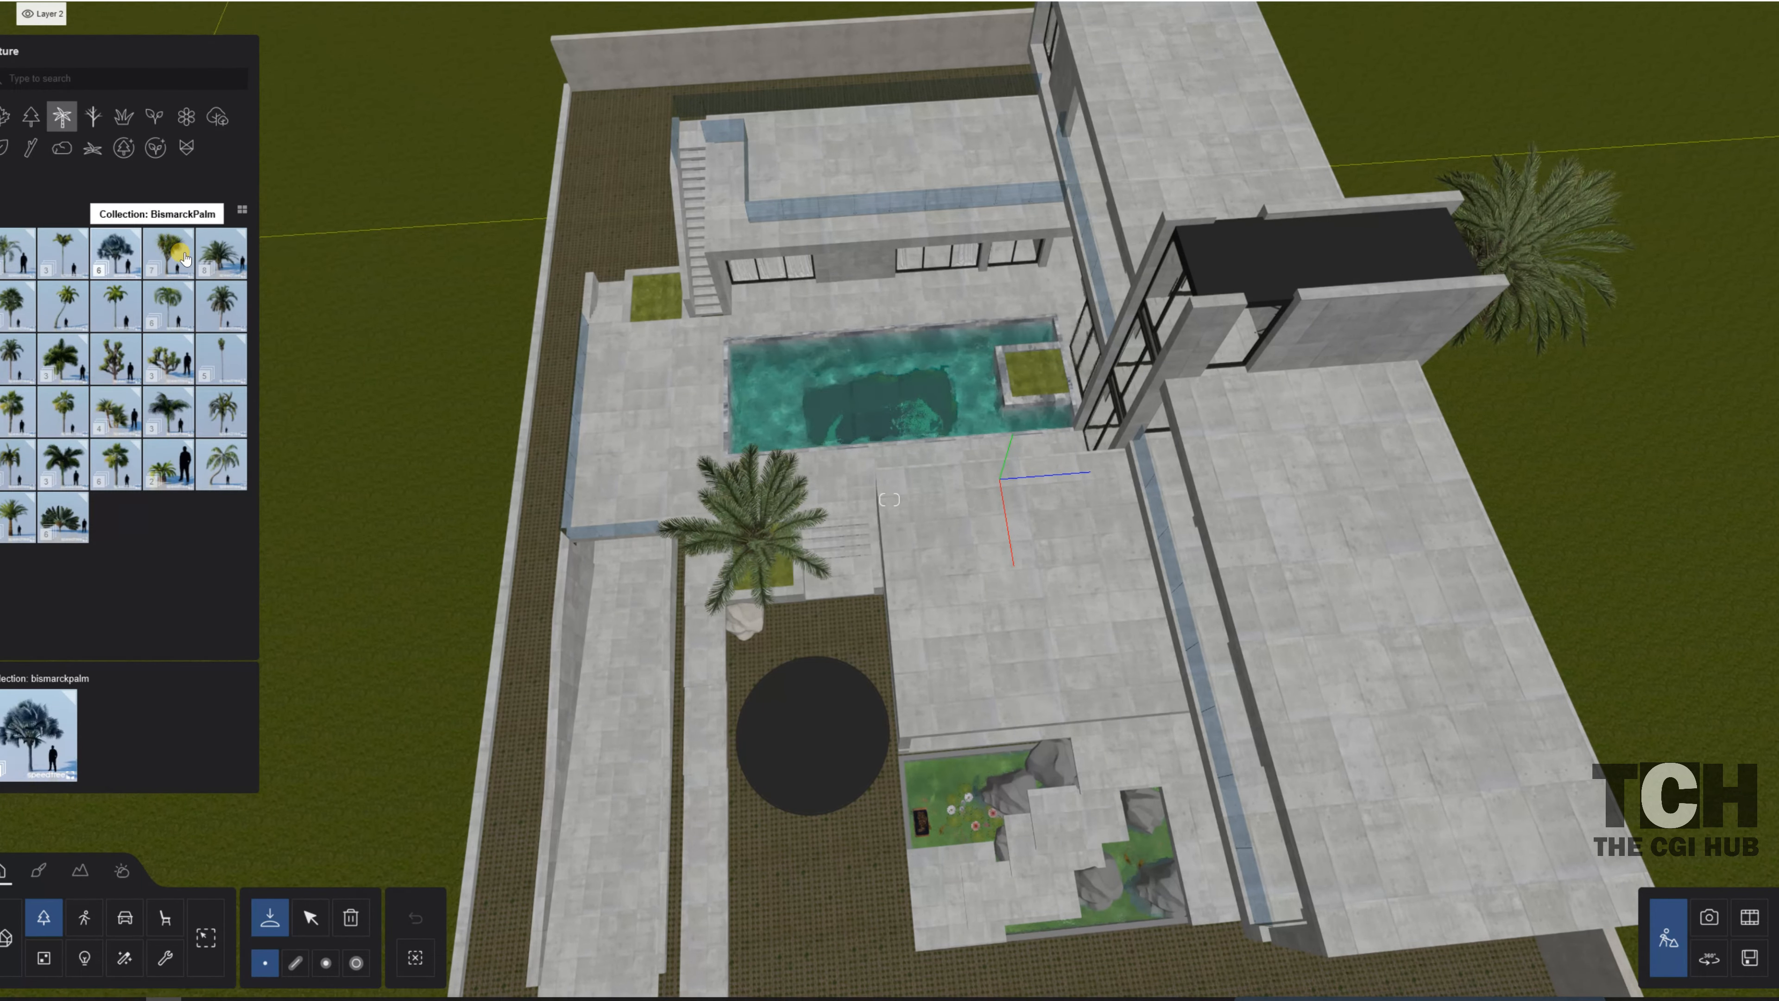
click(180, 257)
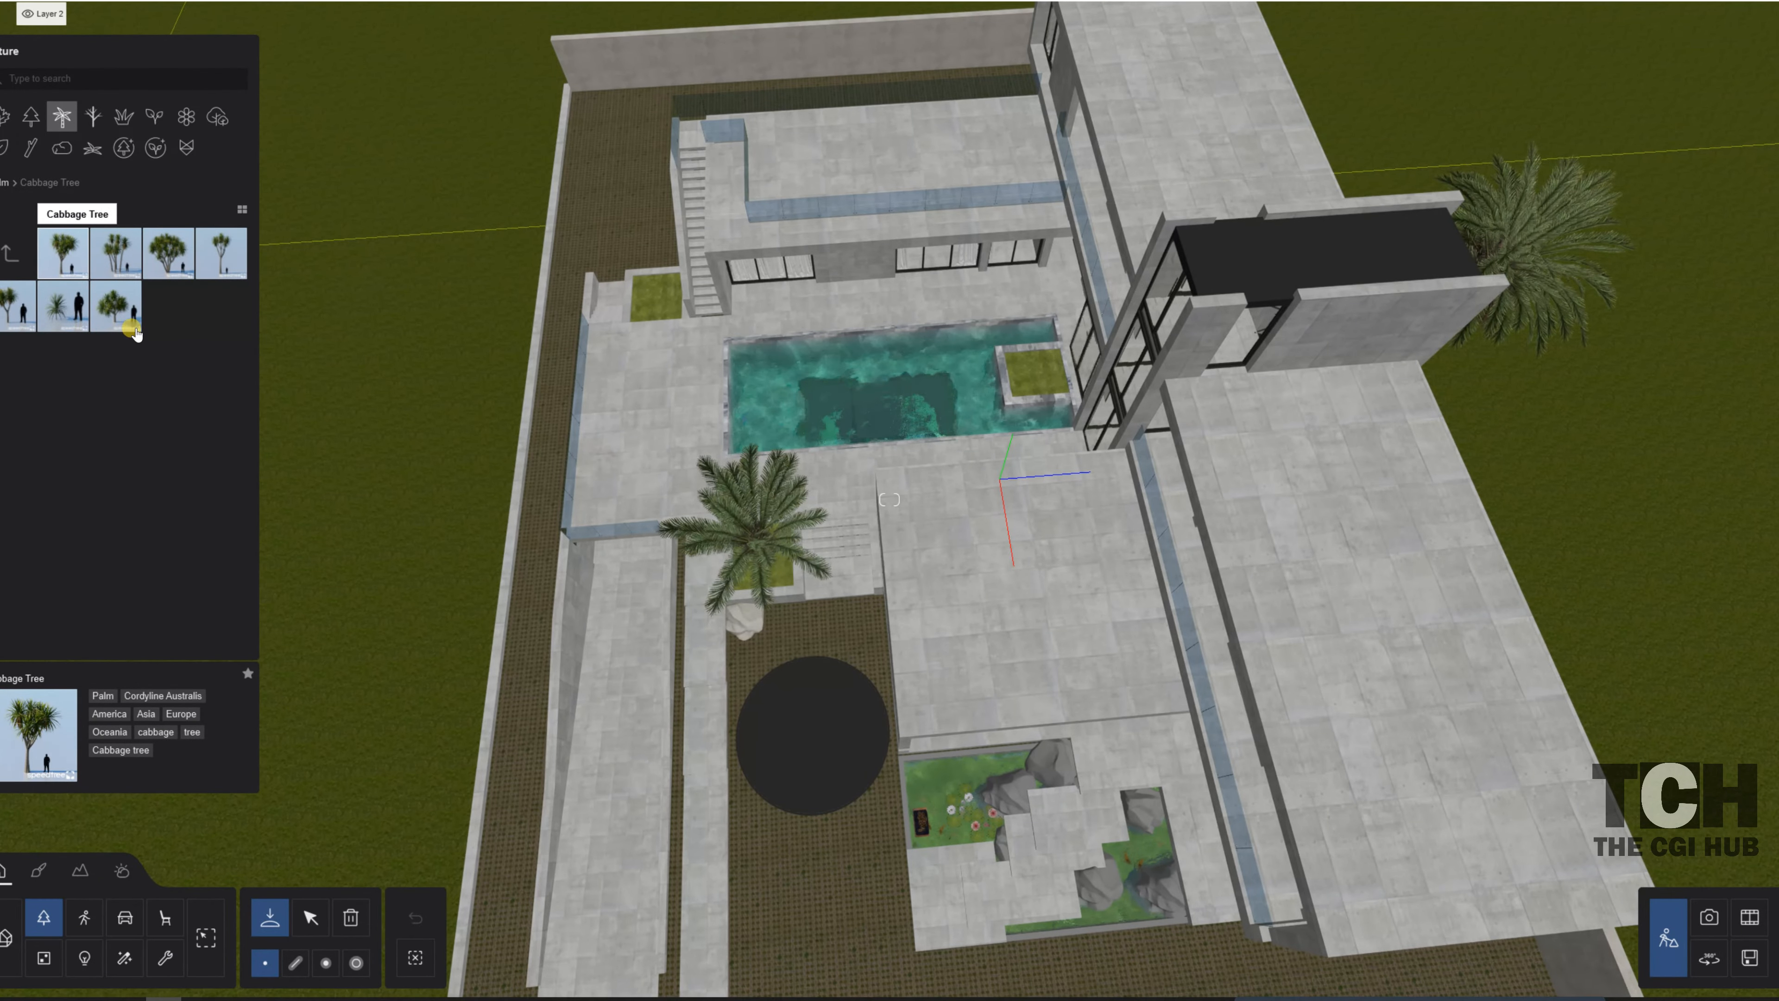
click(17, 307)
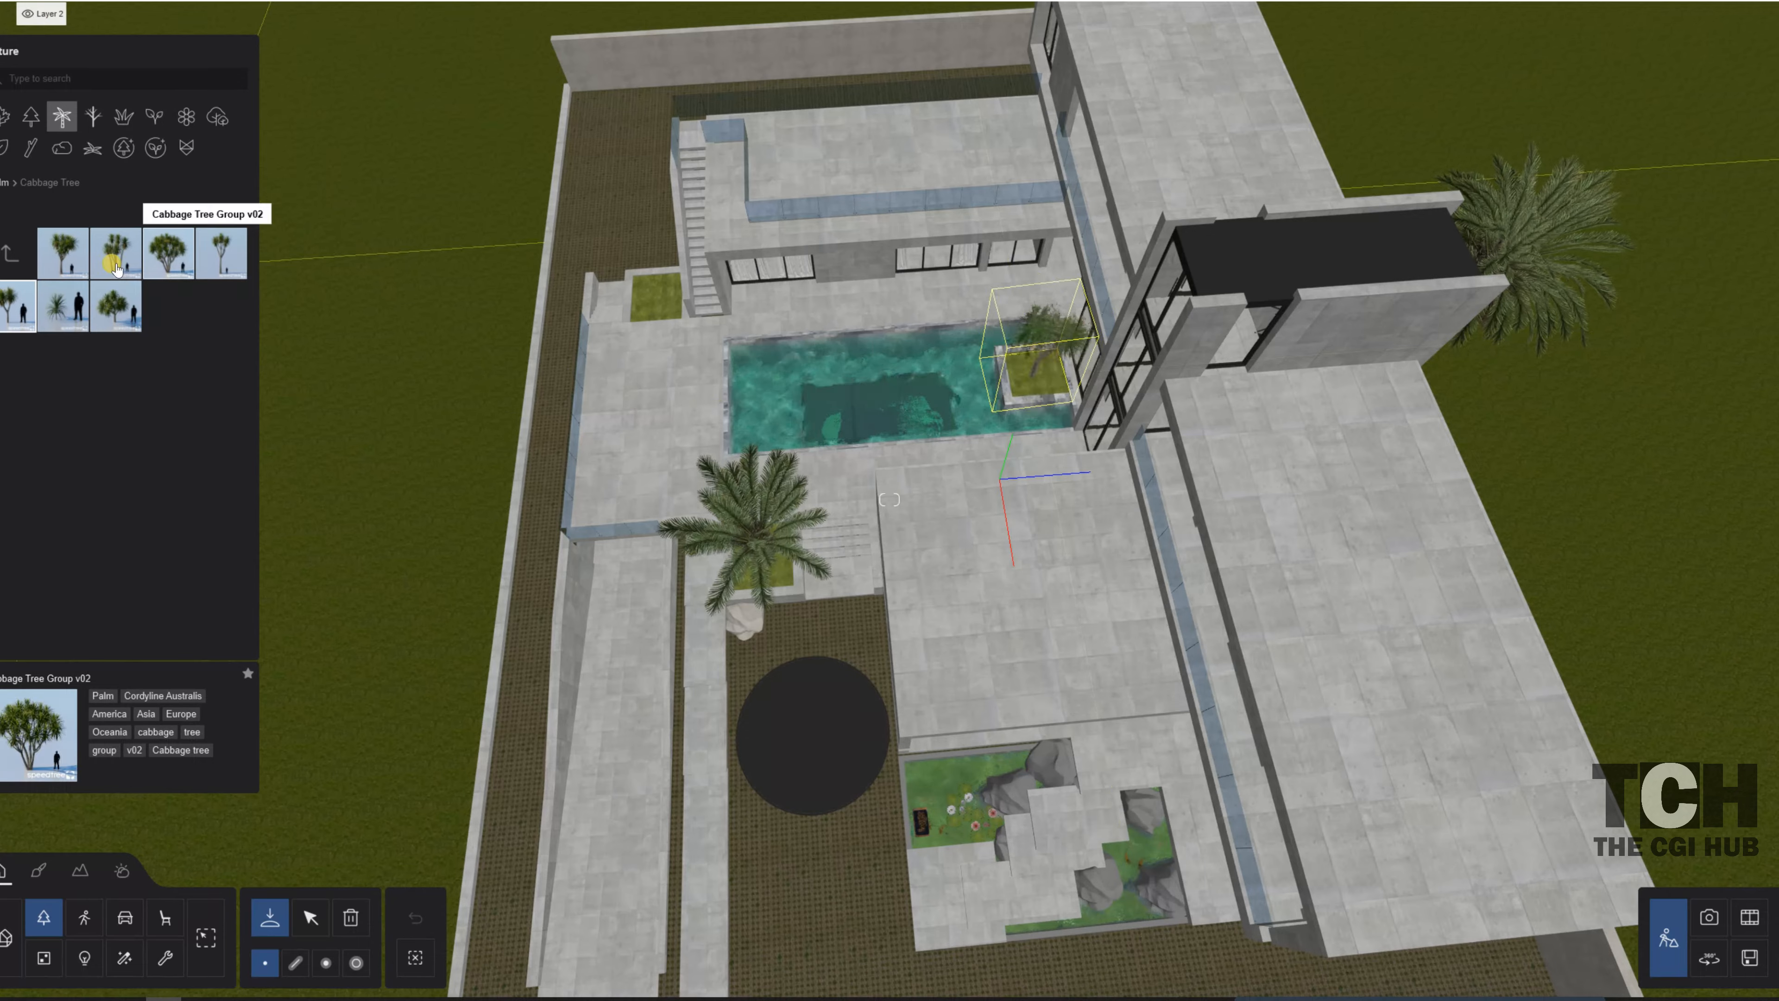
click(68, 260)
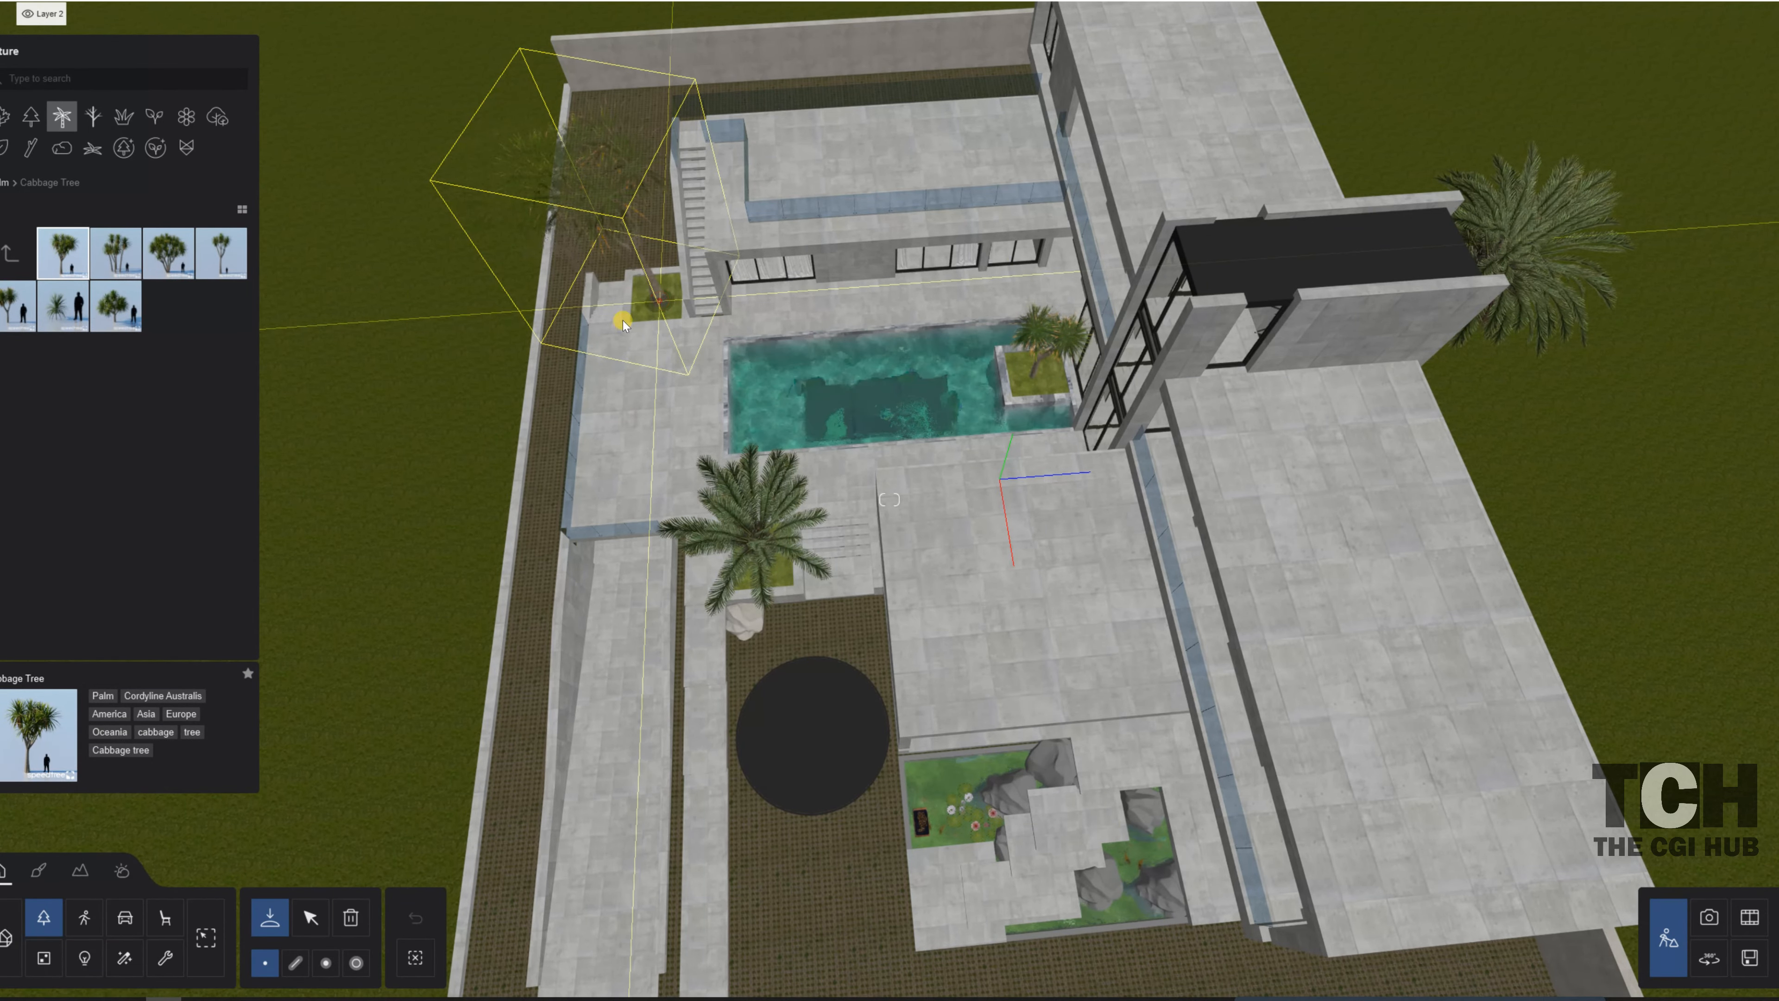
click(623, 324)
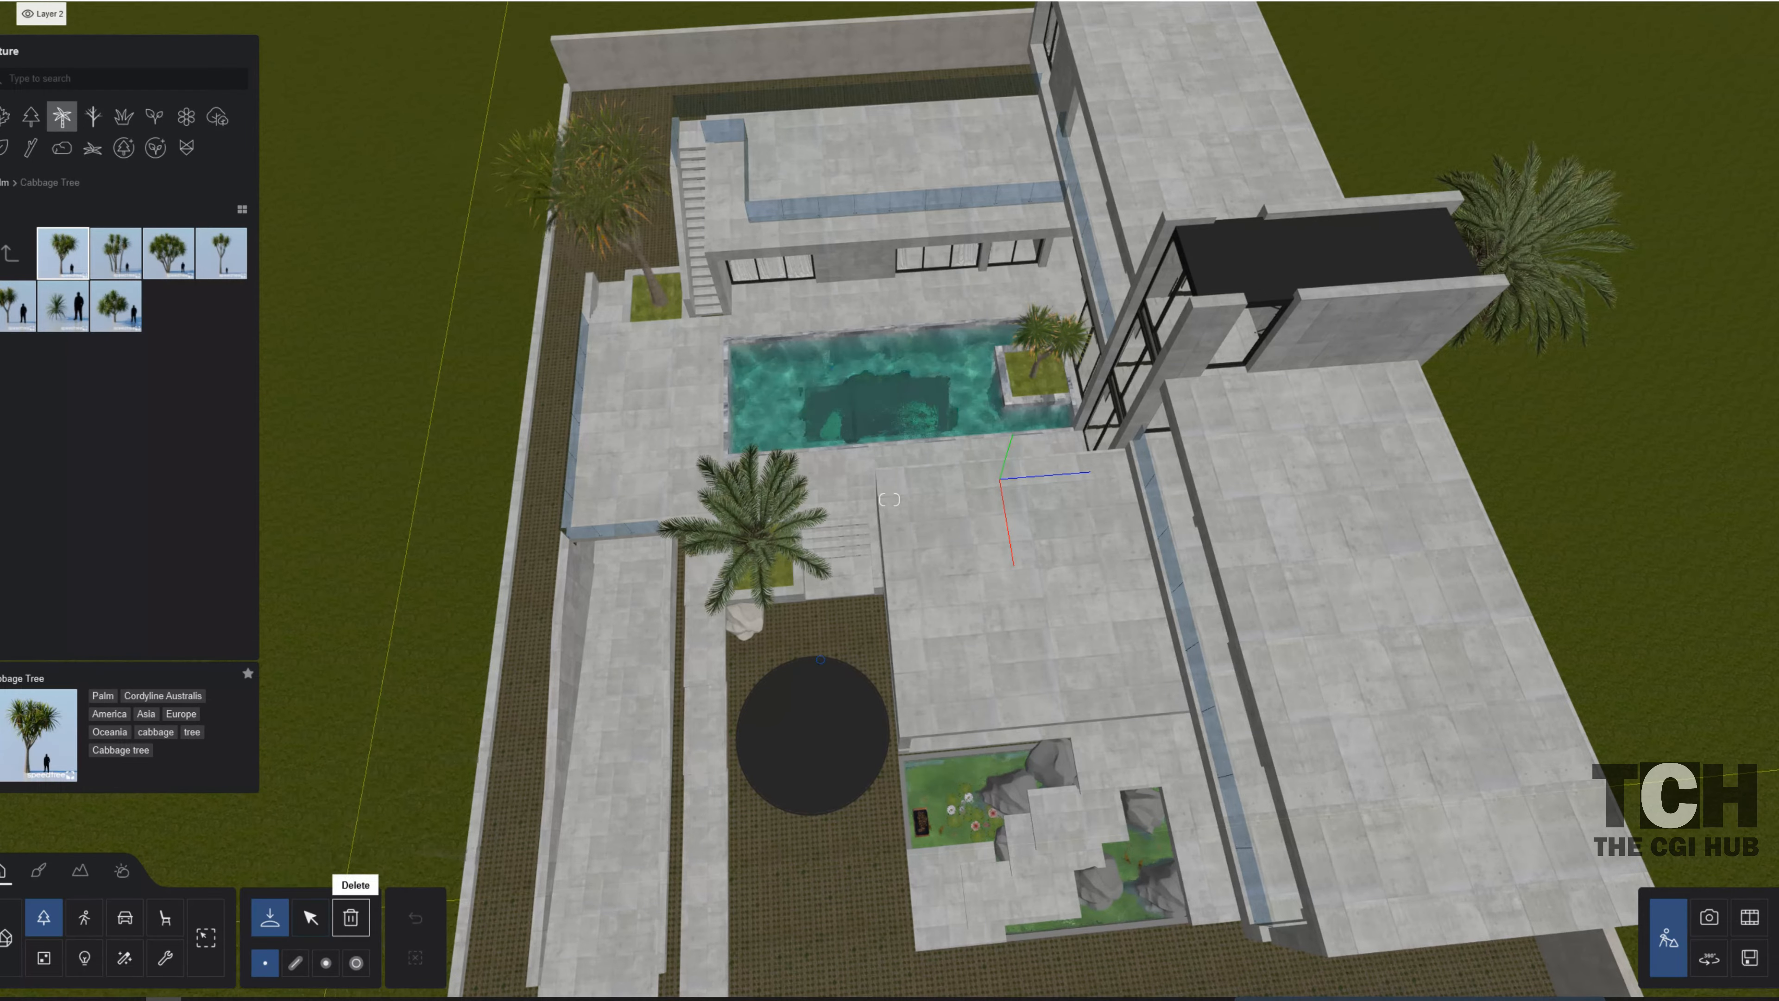
- Inspect the planting strip along the concrete ramp and look through the stylized, fine-detail and weed vegetation categories for suitable plants
right_drag(820, 659, 616, 662)
key(w)
right_drag(888, 499, 869, 491)
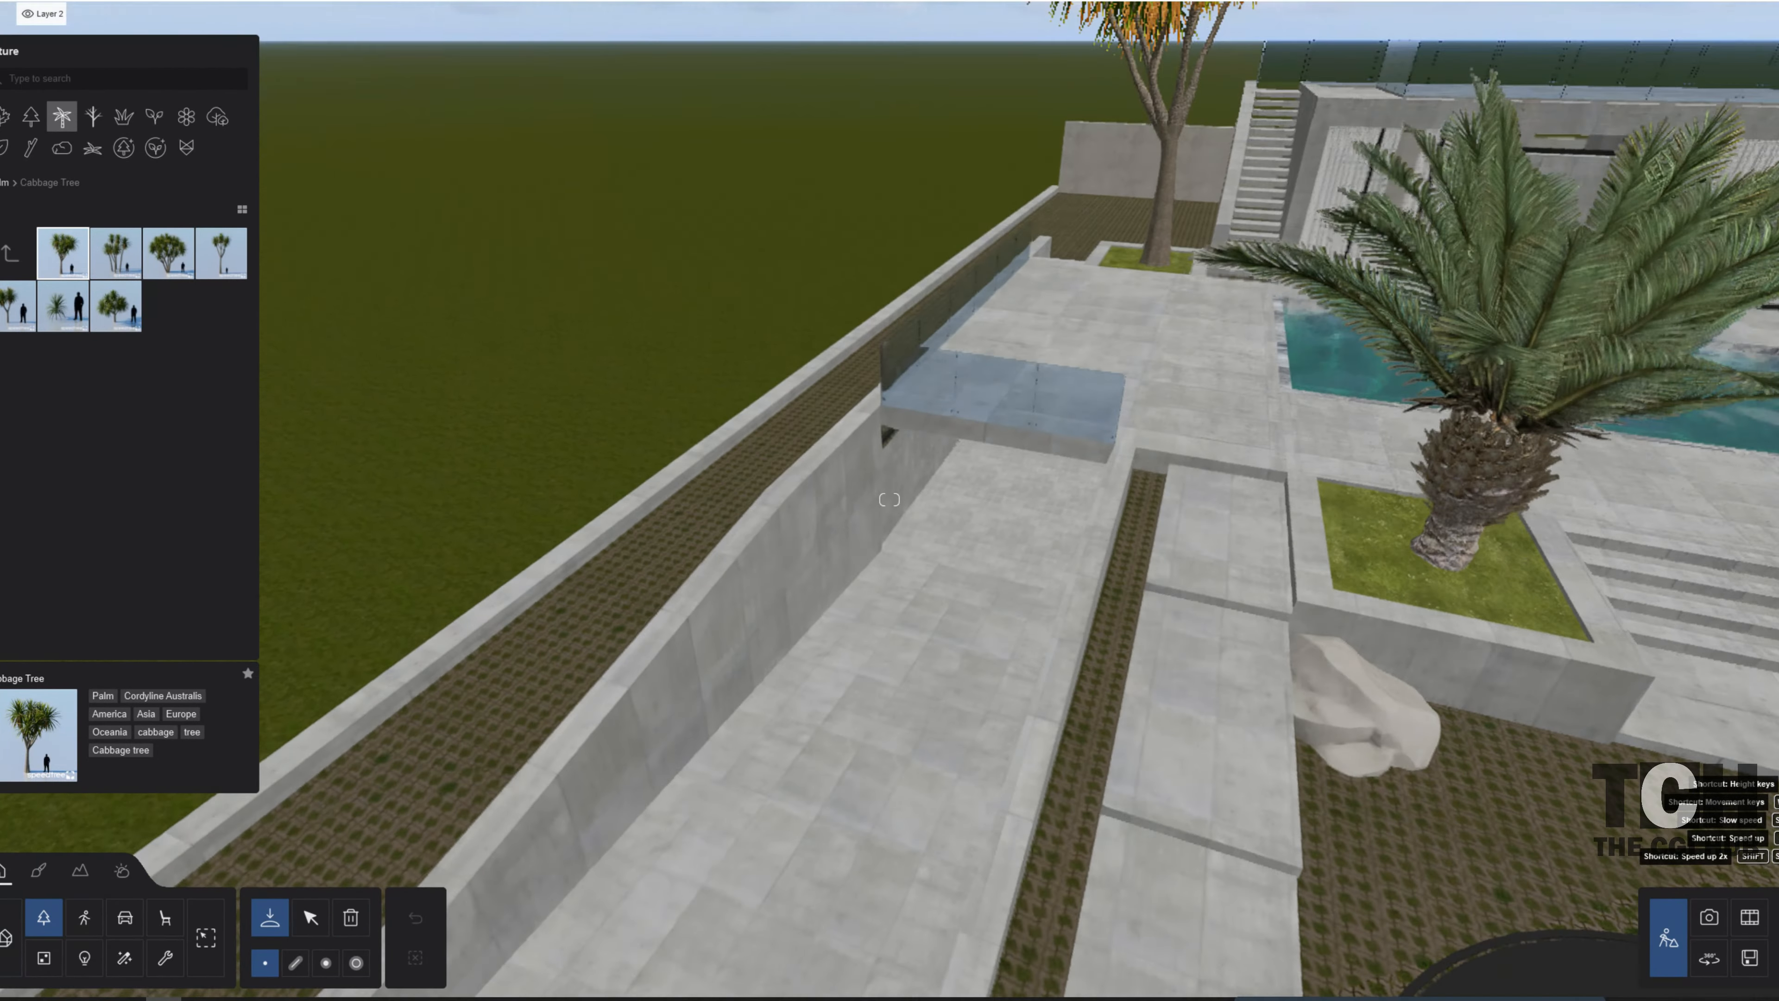
right_drag(869, 491, 814, 659)
key(w)
key(s)
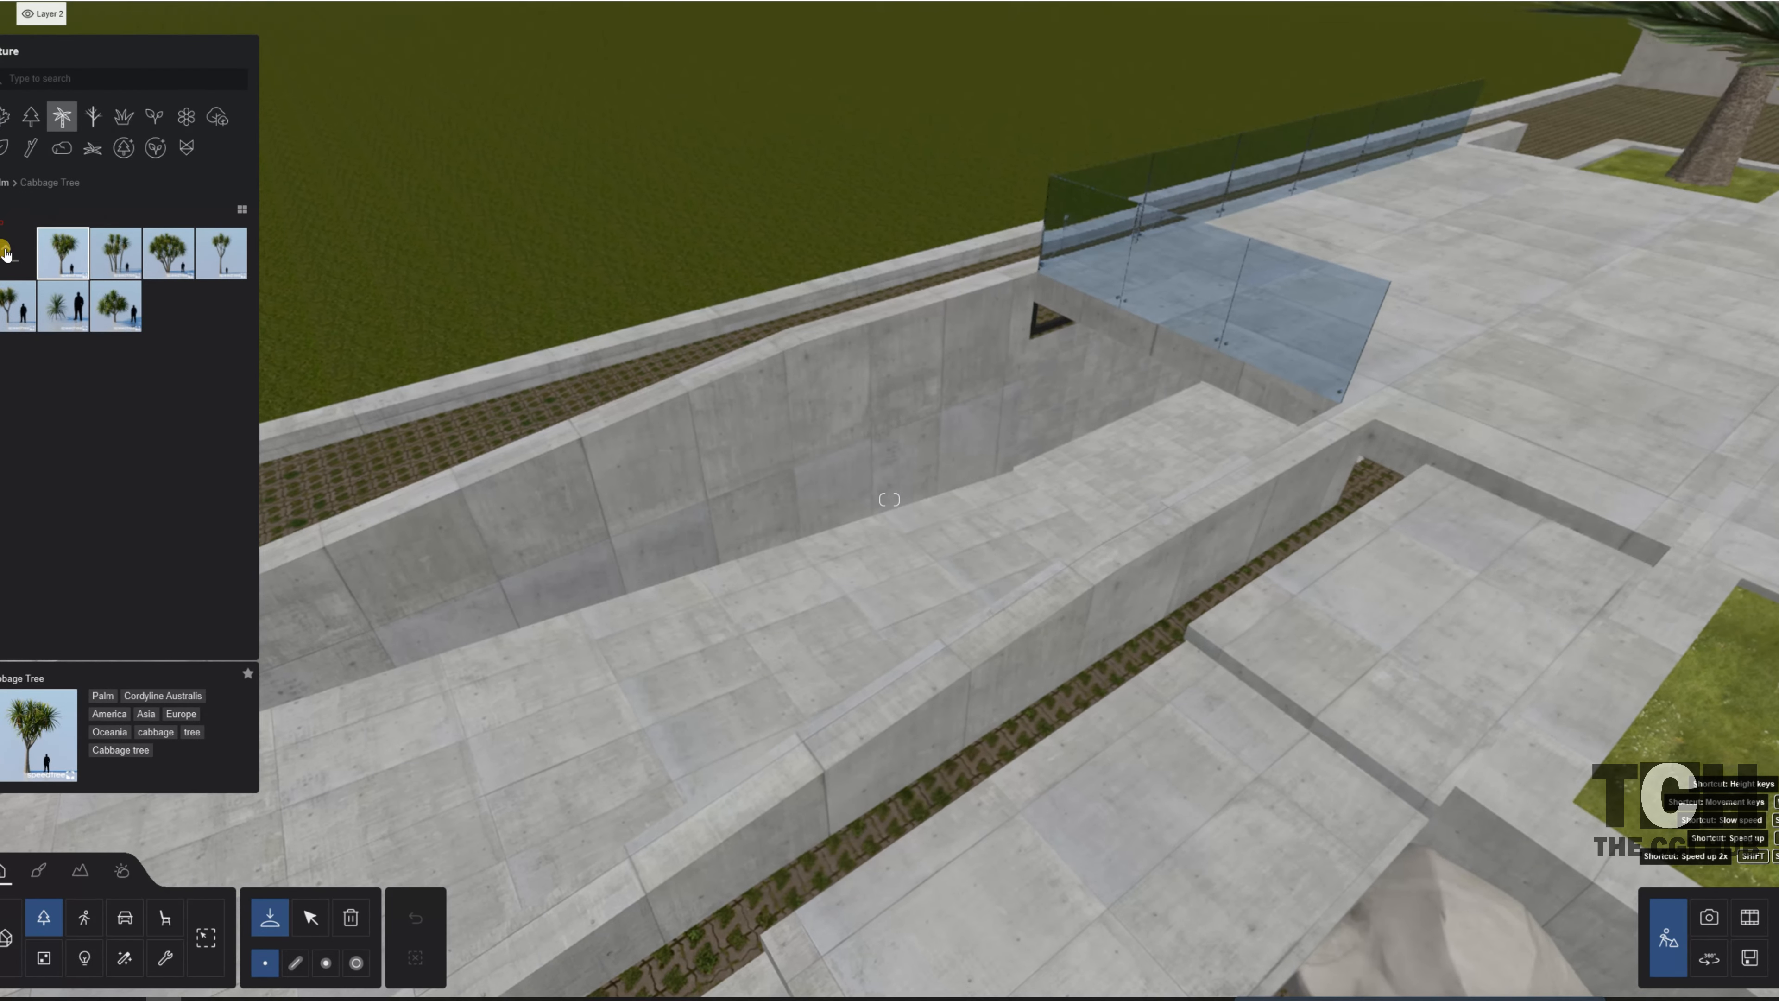
click(8, 249)
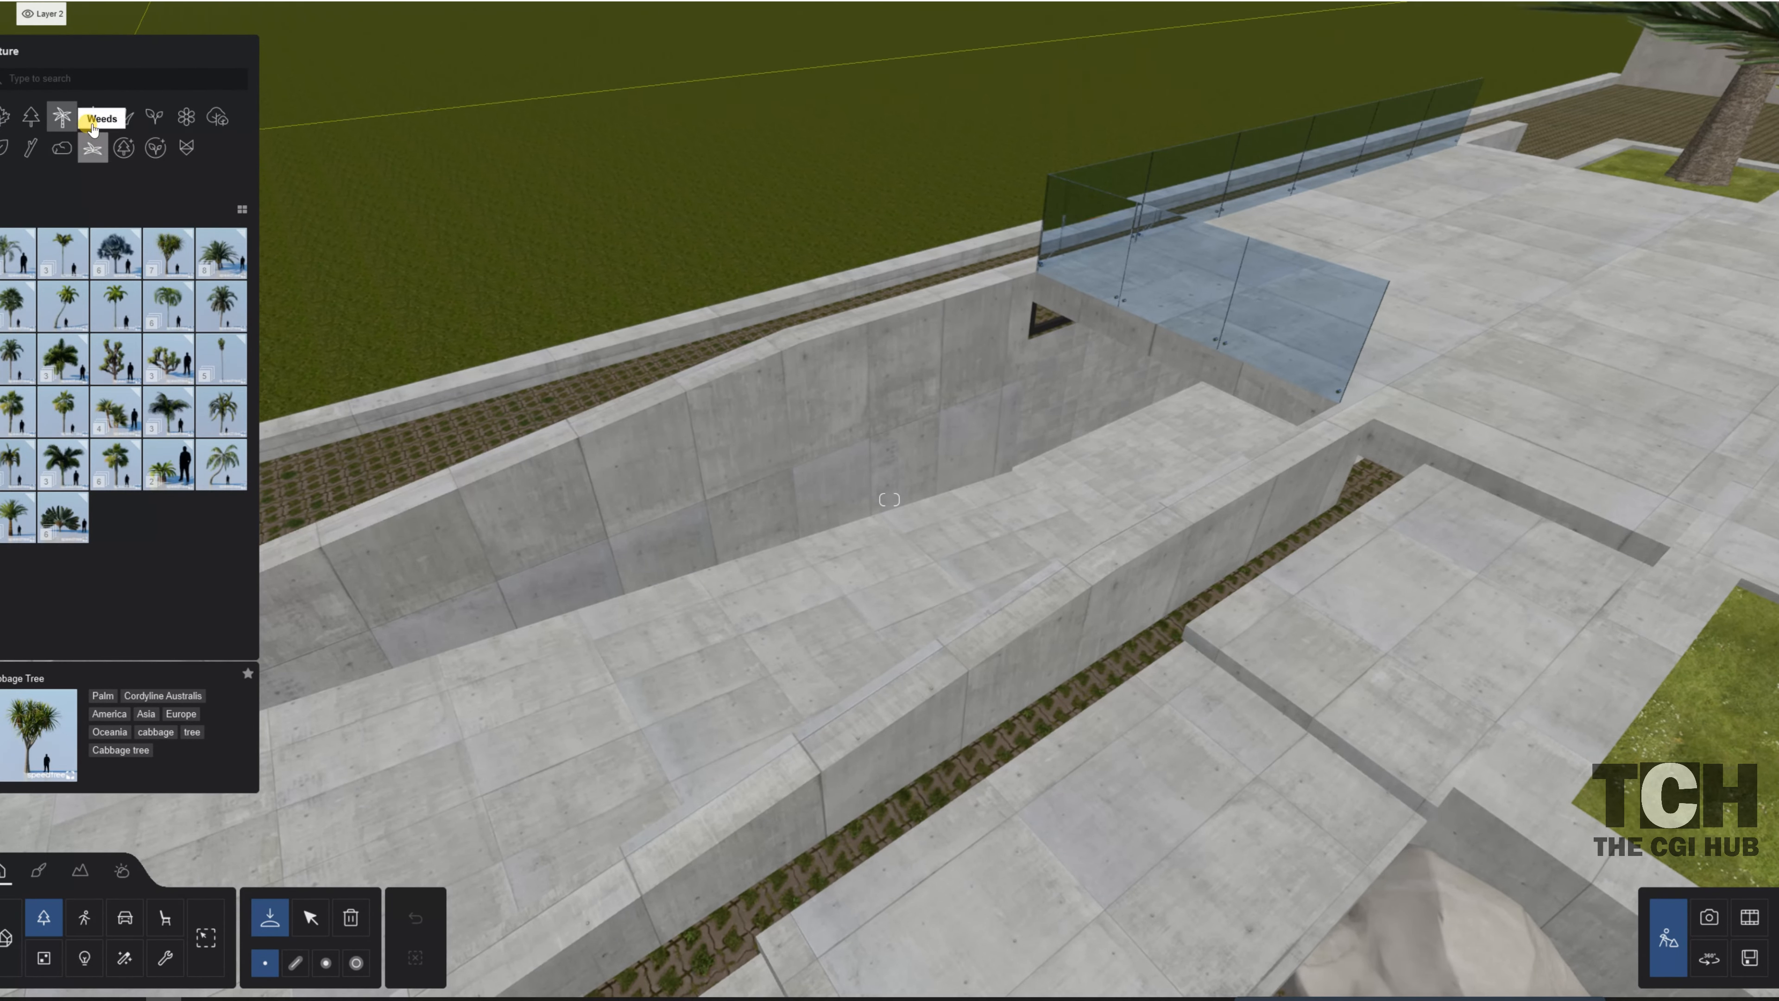
click(188, 148)
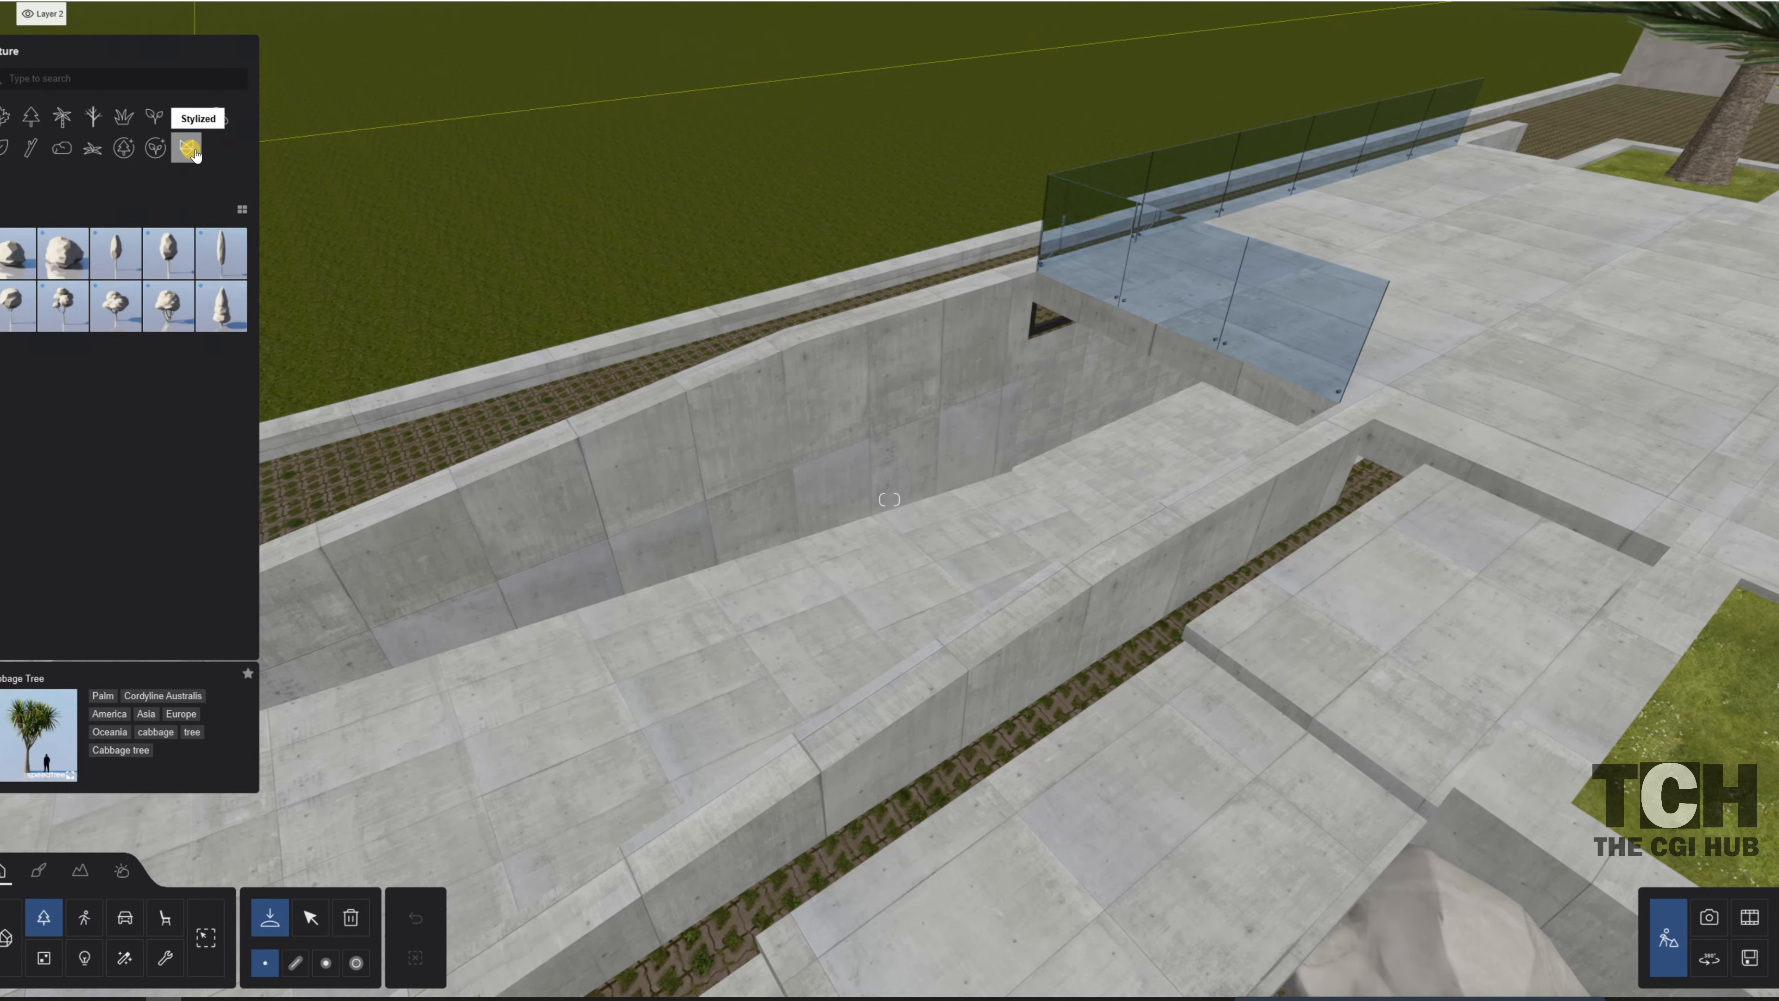
click(117, 424)
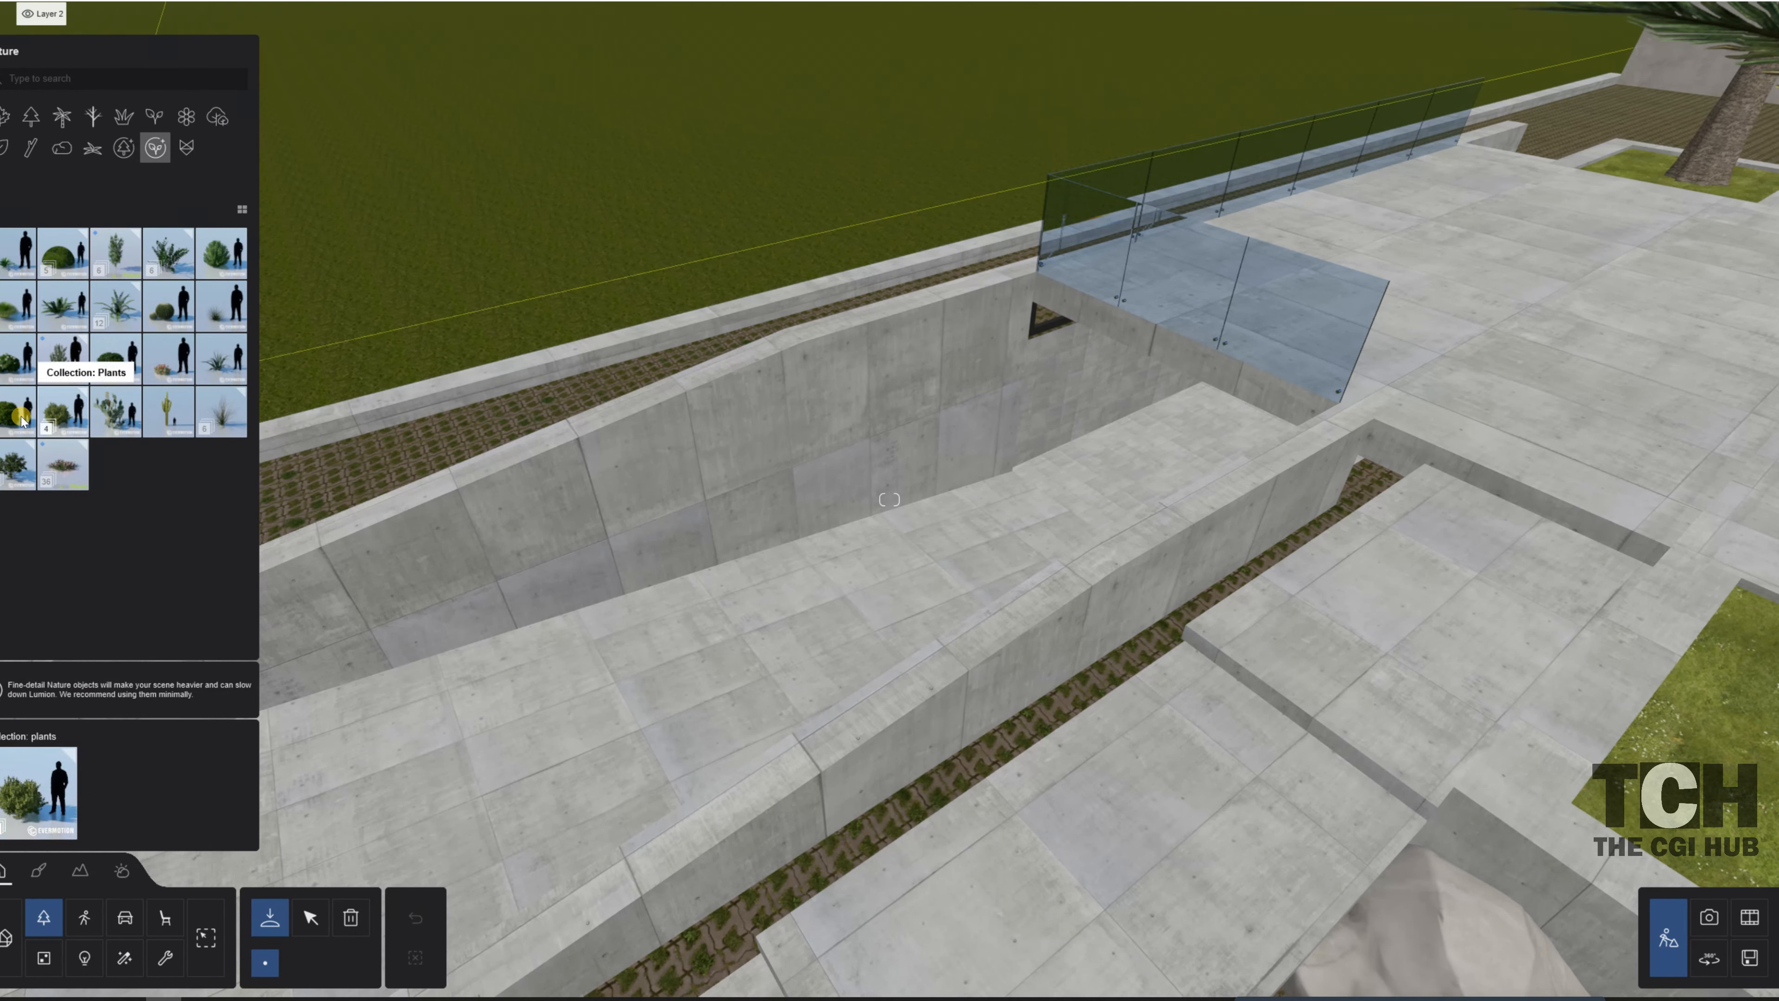
click(62, 413)
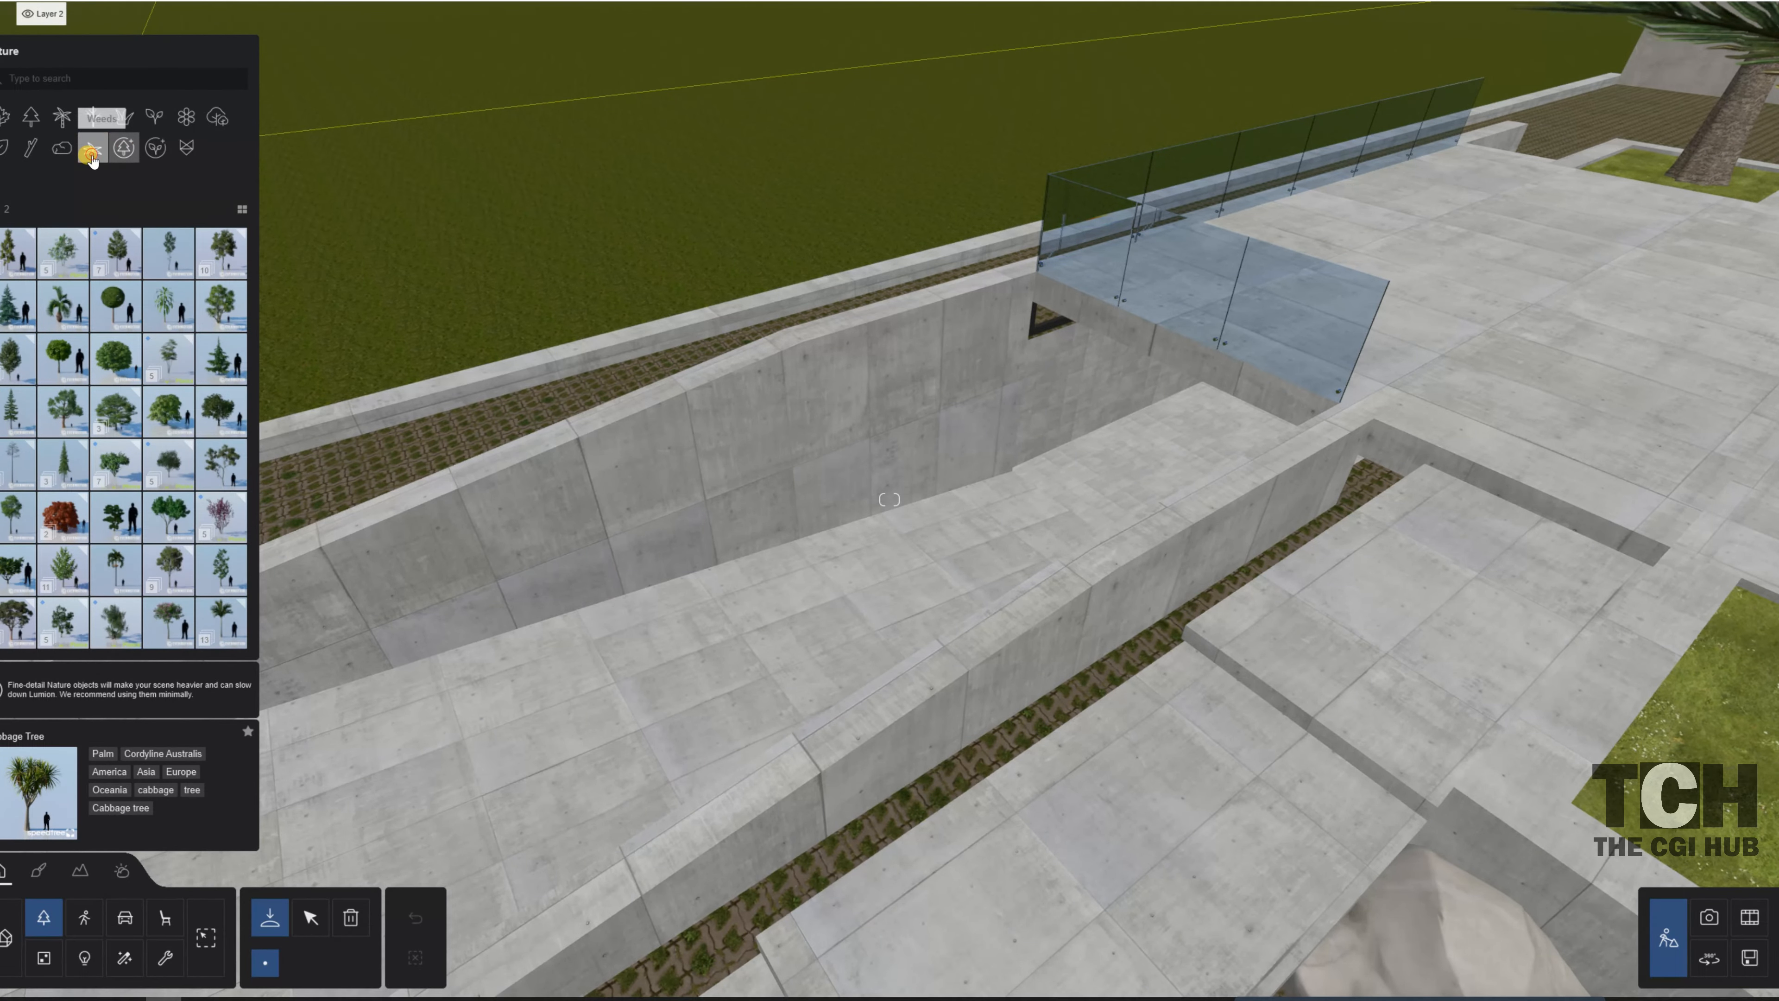
click(92, 152)
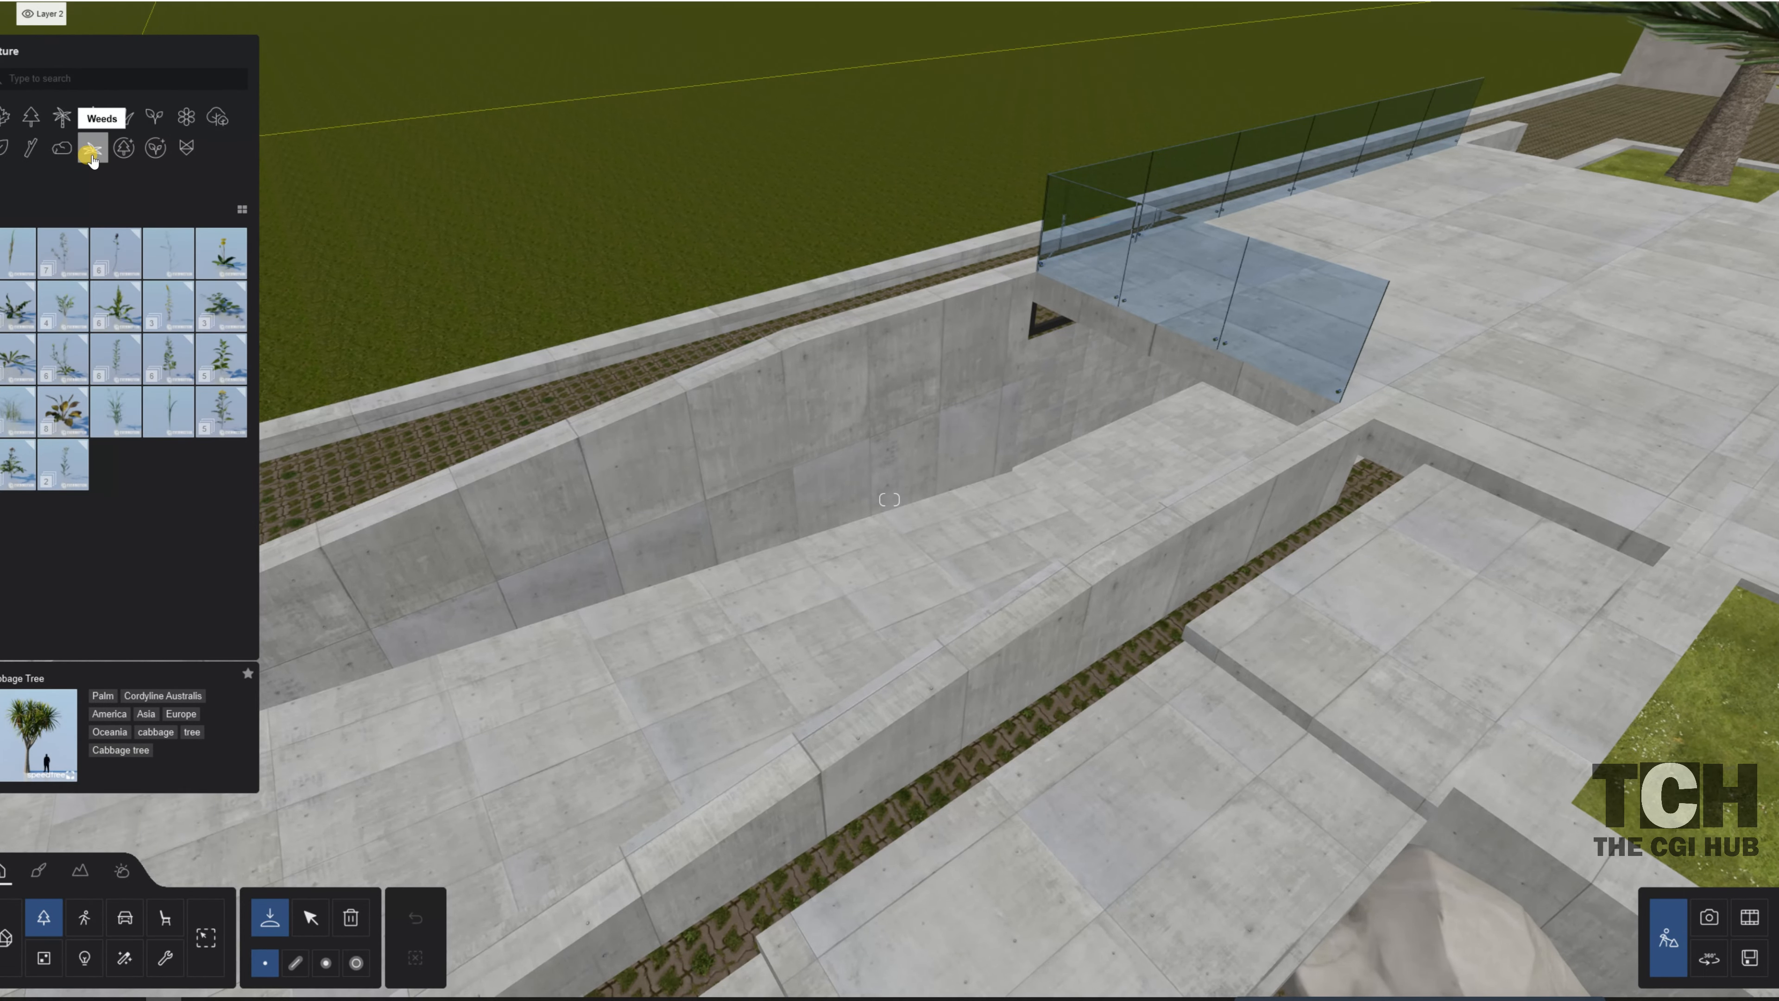
click(120, 150)
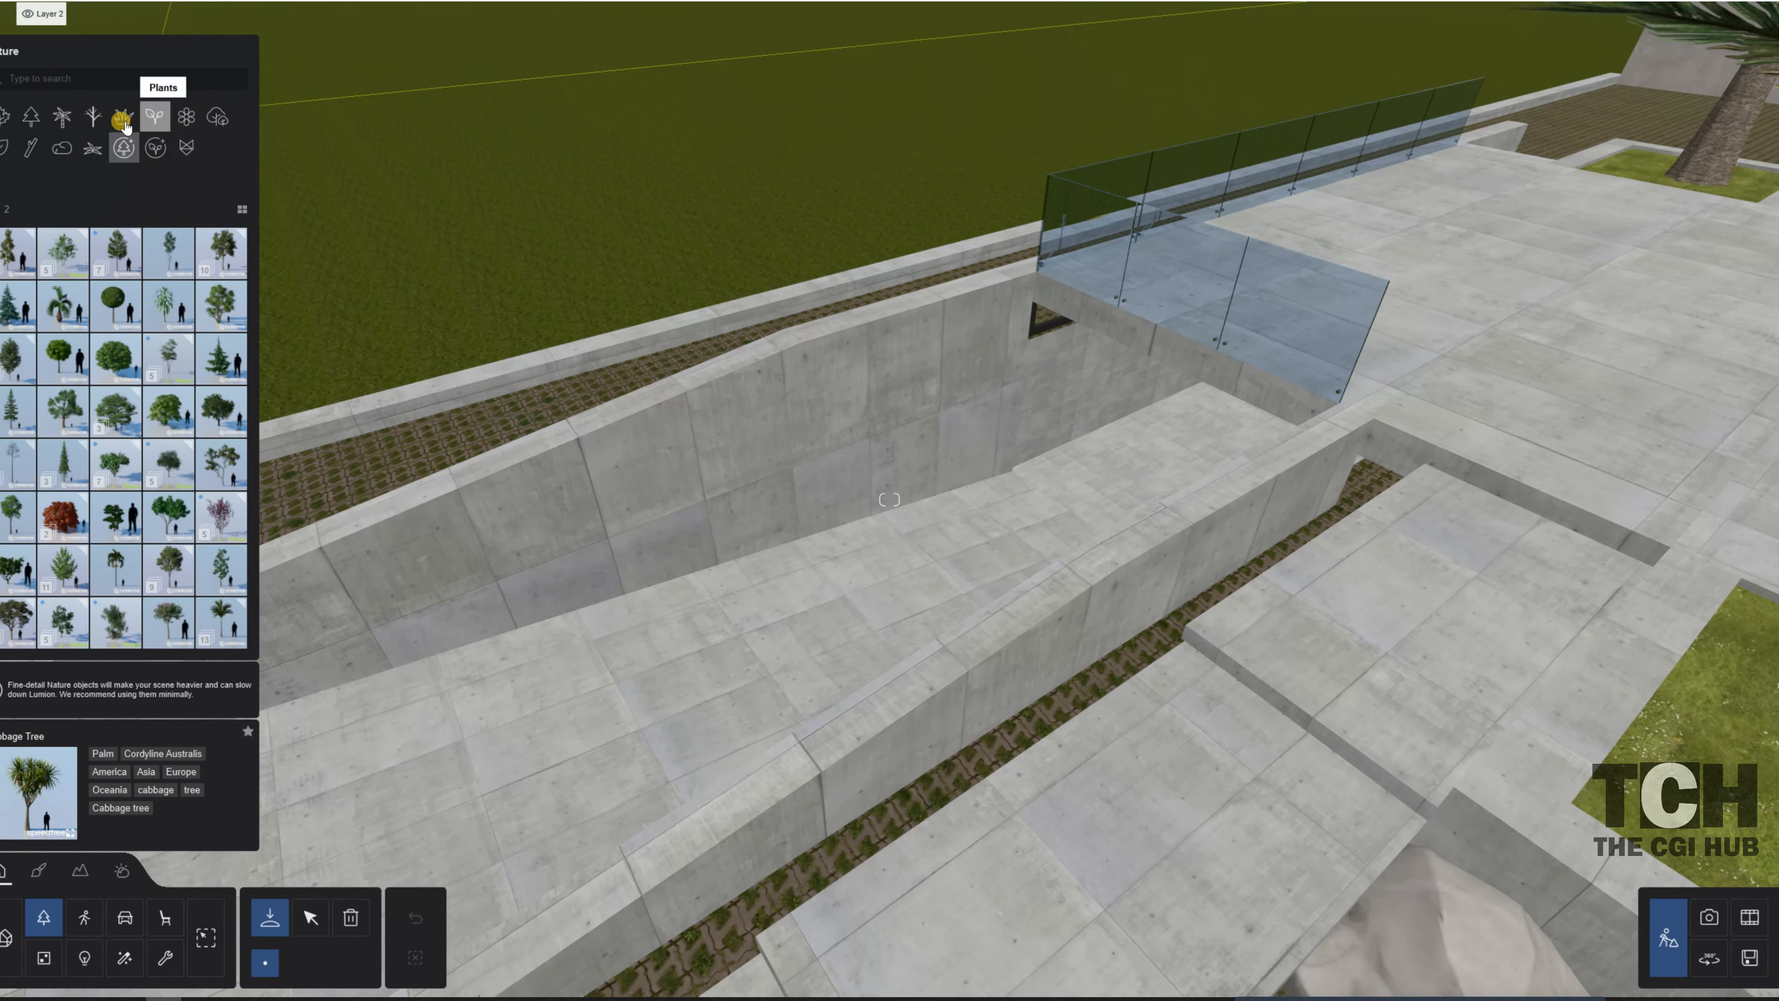
- Check the imported models library, including the Lumion Work folder, for usable vegetation
click(4, 942)
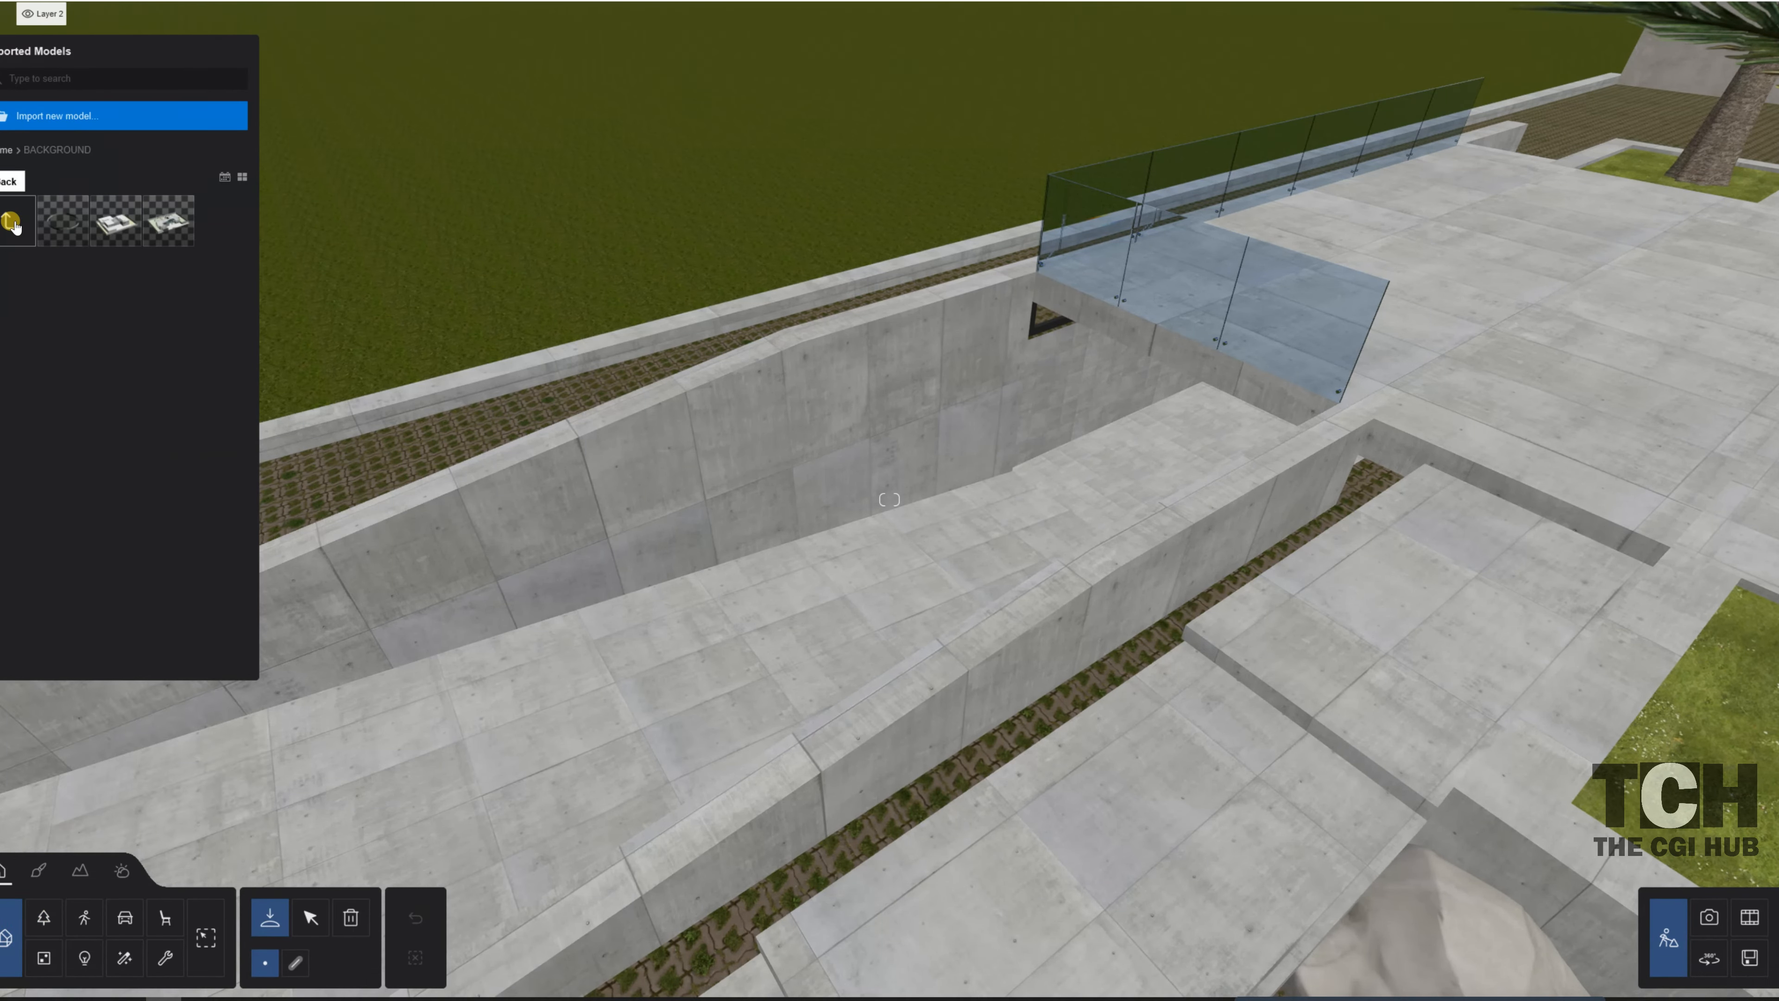
click(70, 228)
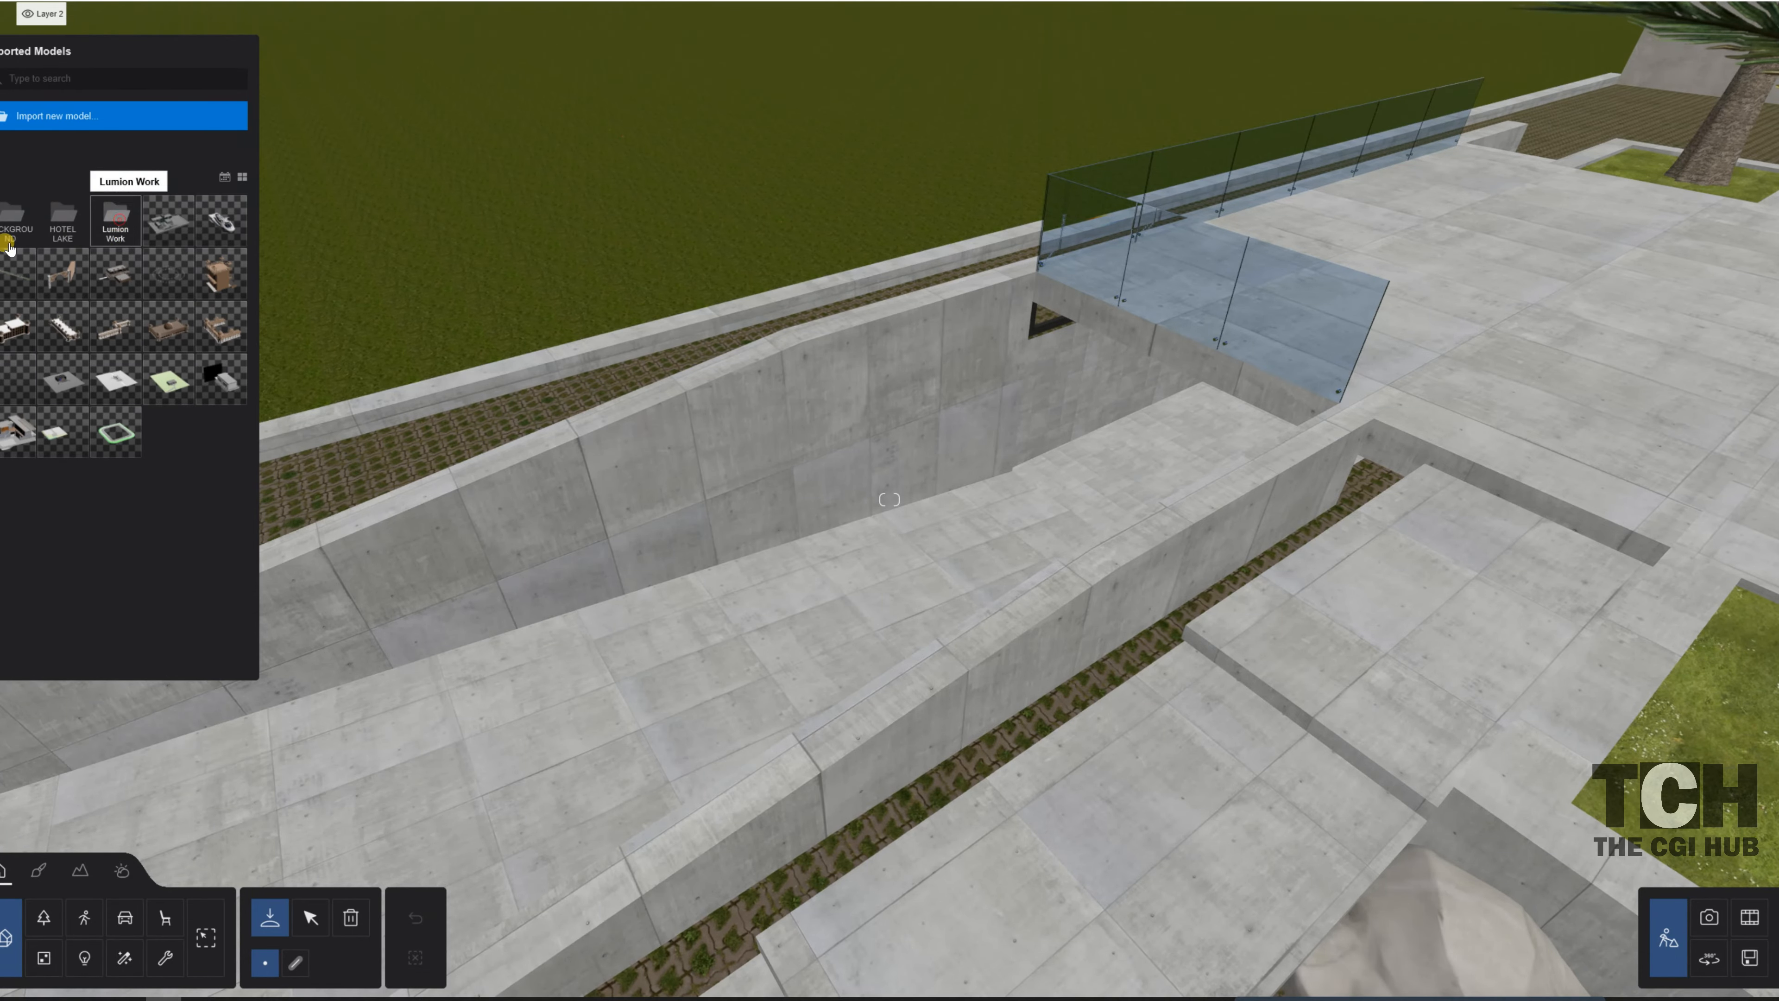
click(119, 219)
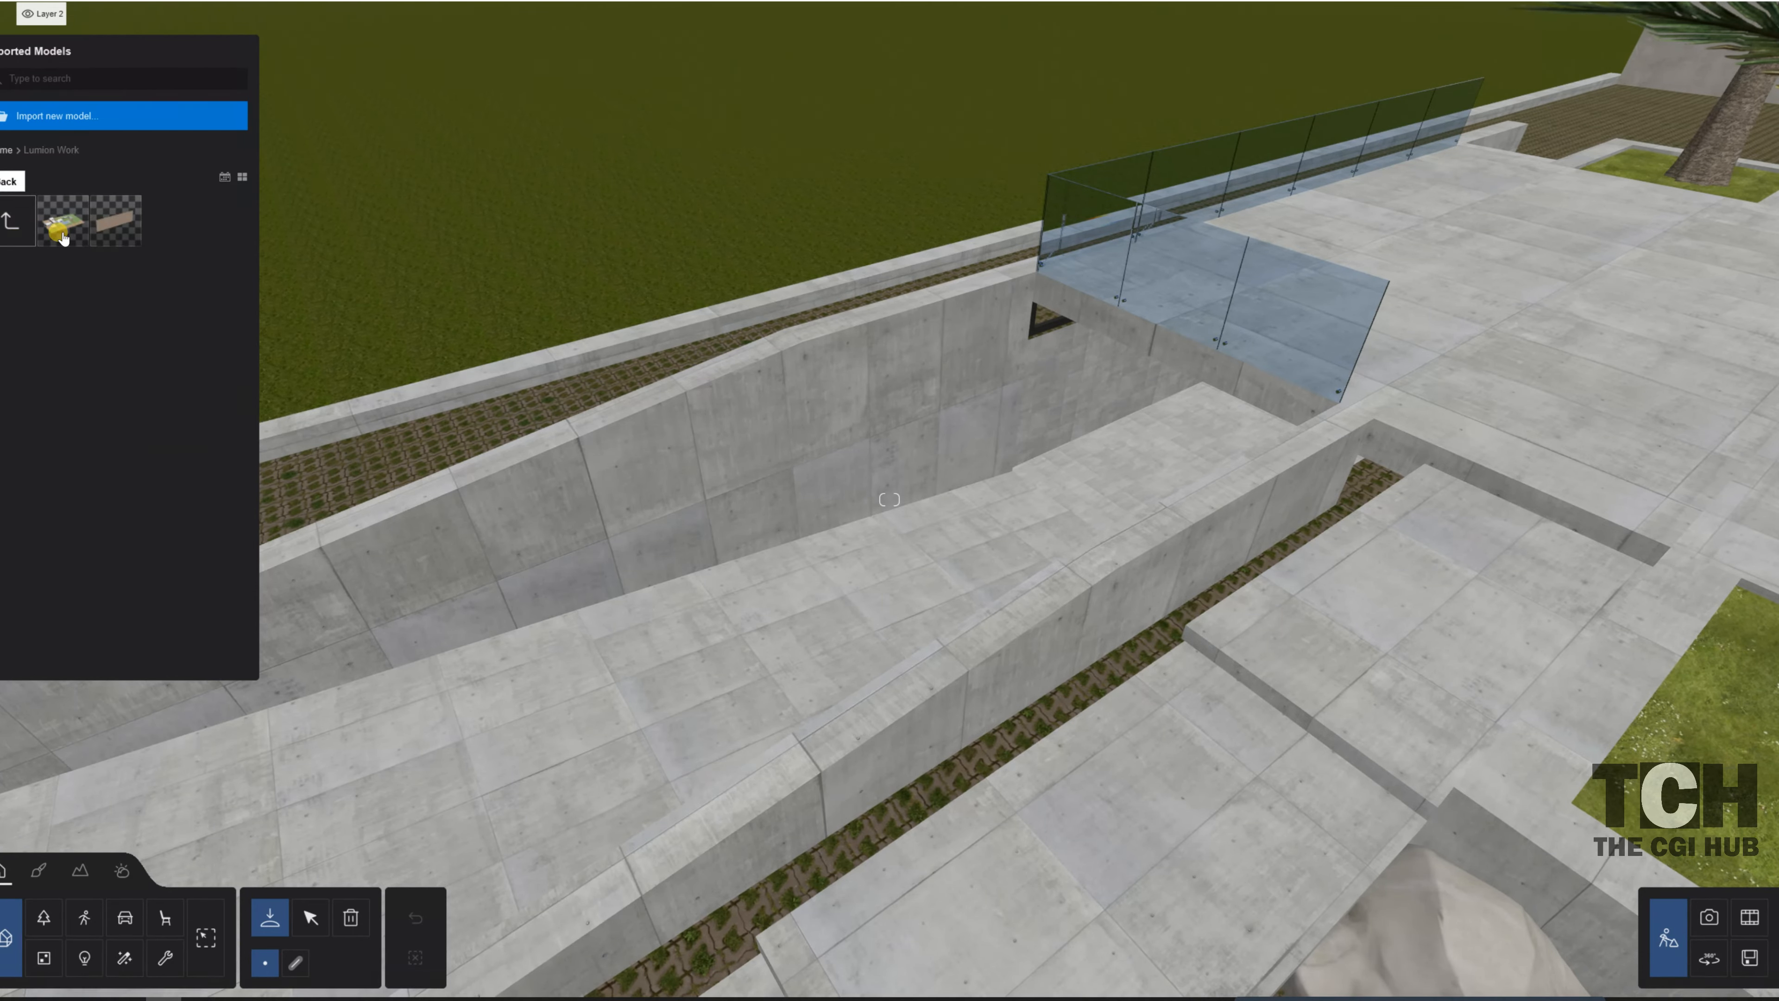
click(22, 228)
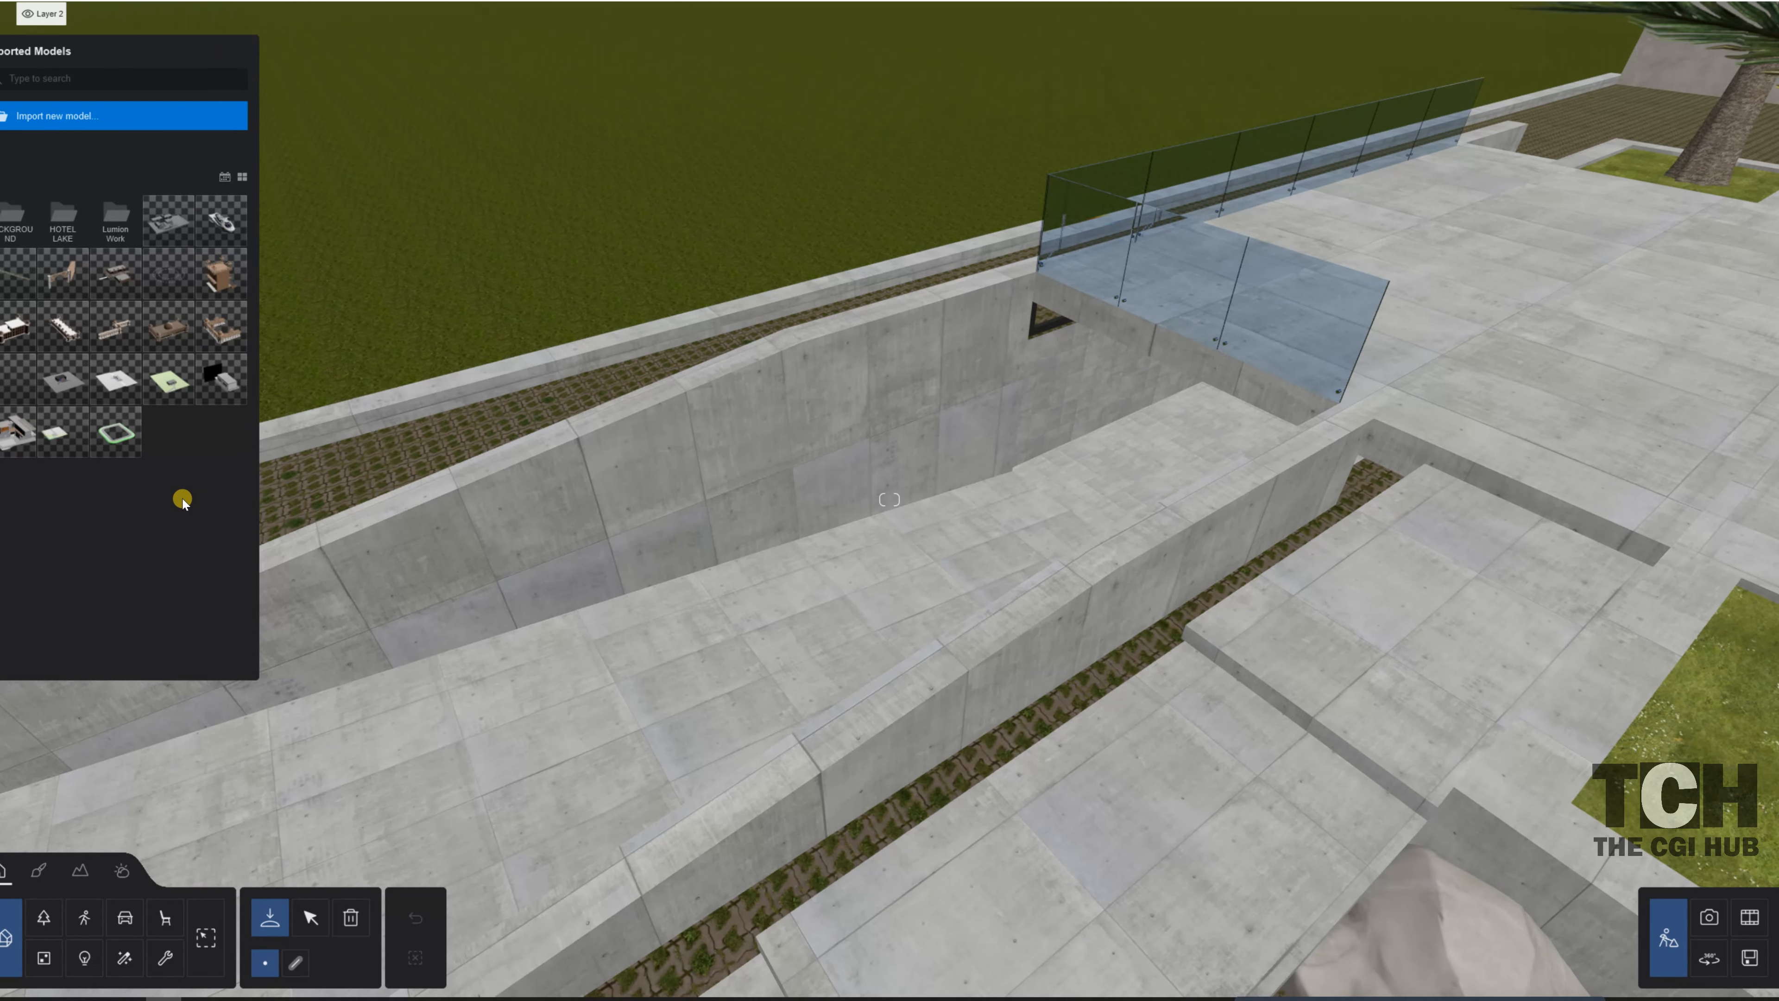
- Browse the nature library's vegetation categories and open the Chinese Mahonia collection among the plants
click(44, 917)
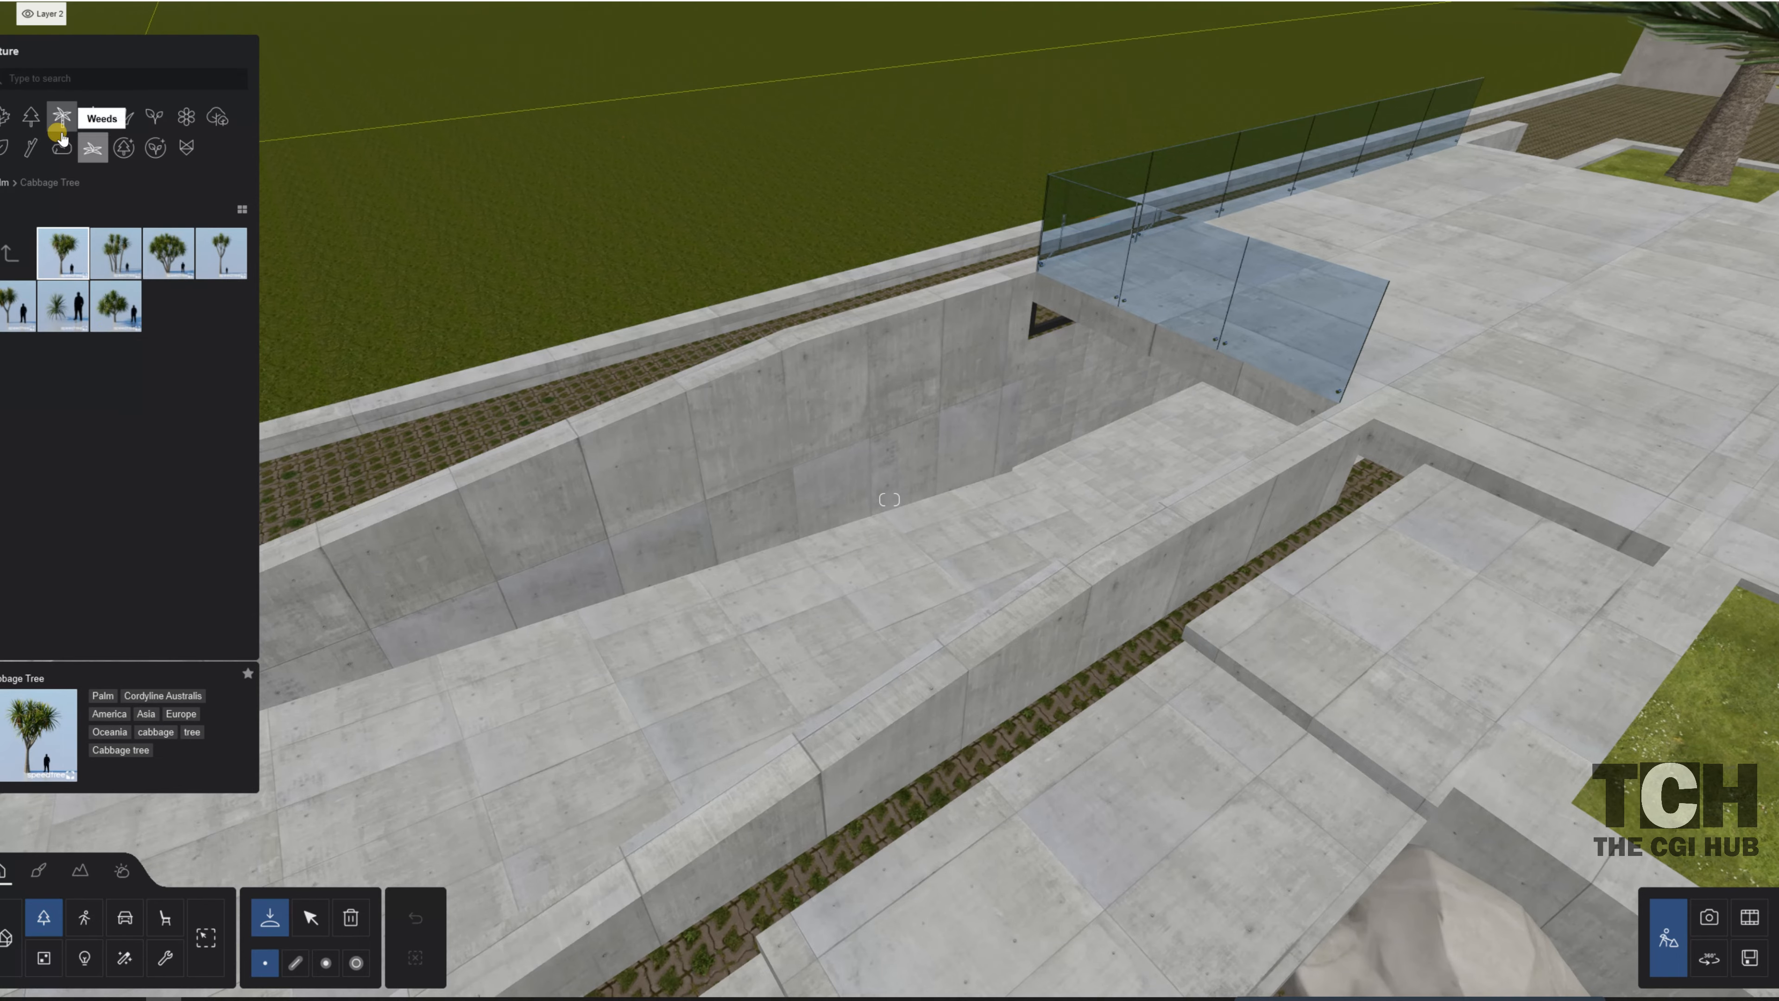
click(4, 149)
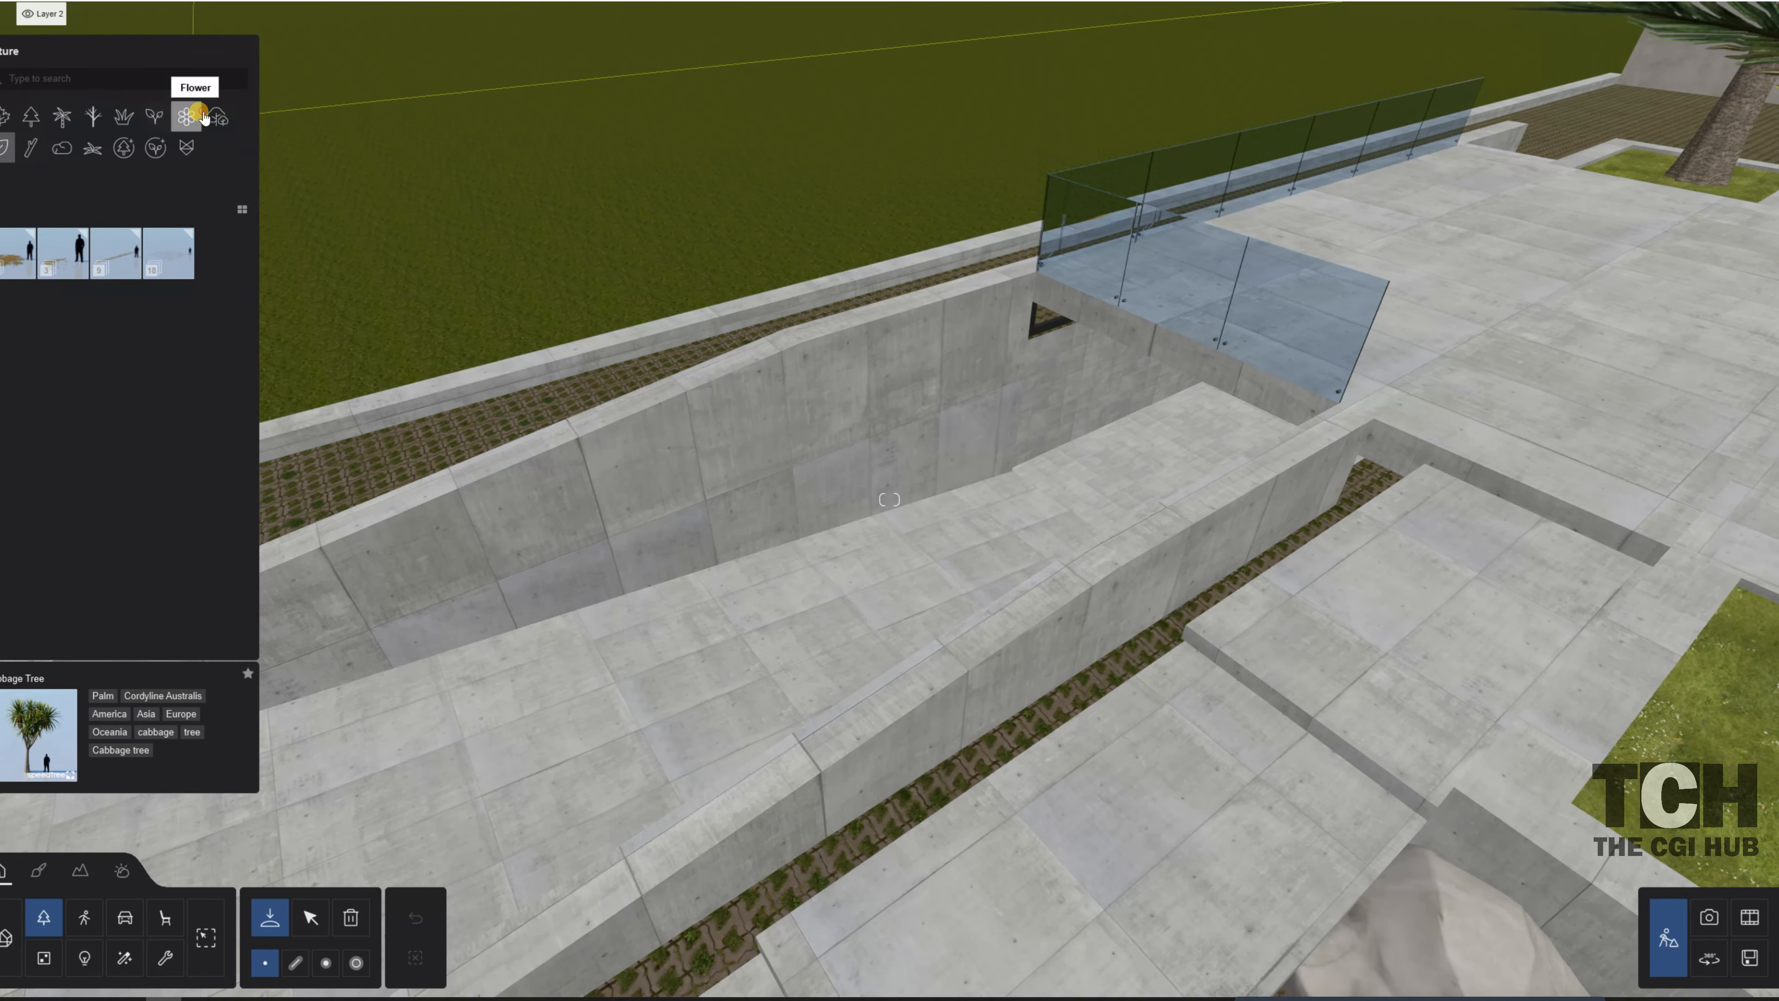
click(203, 117)
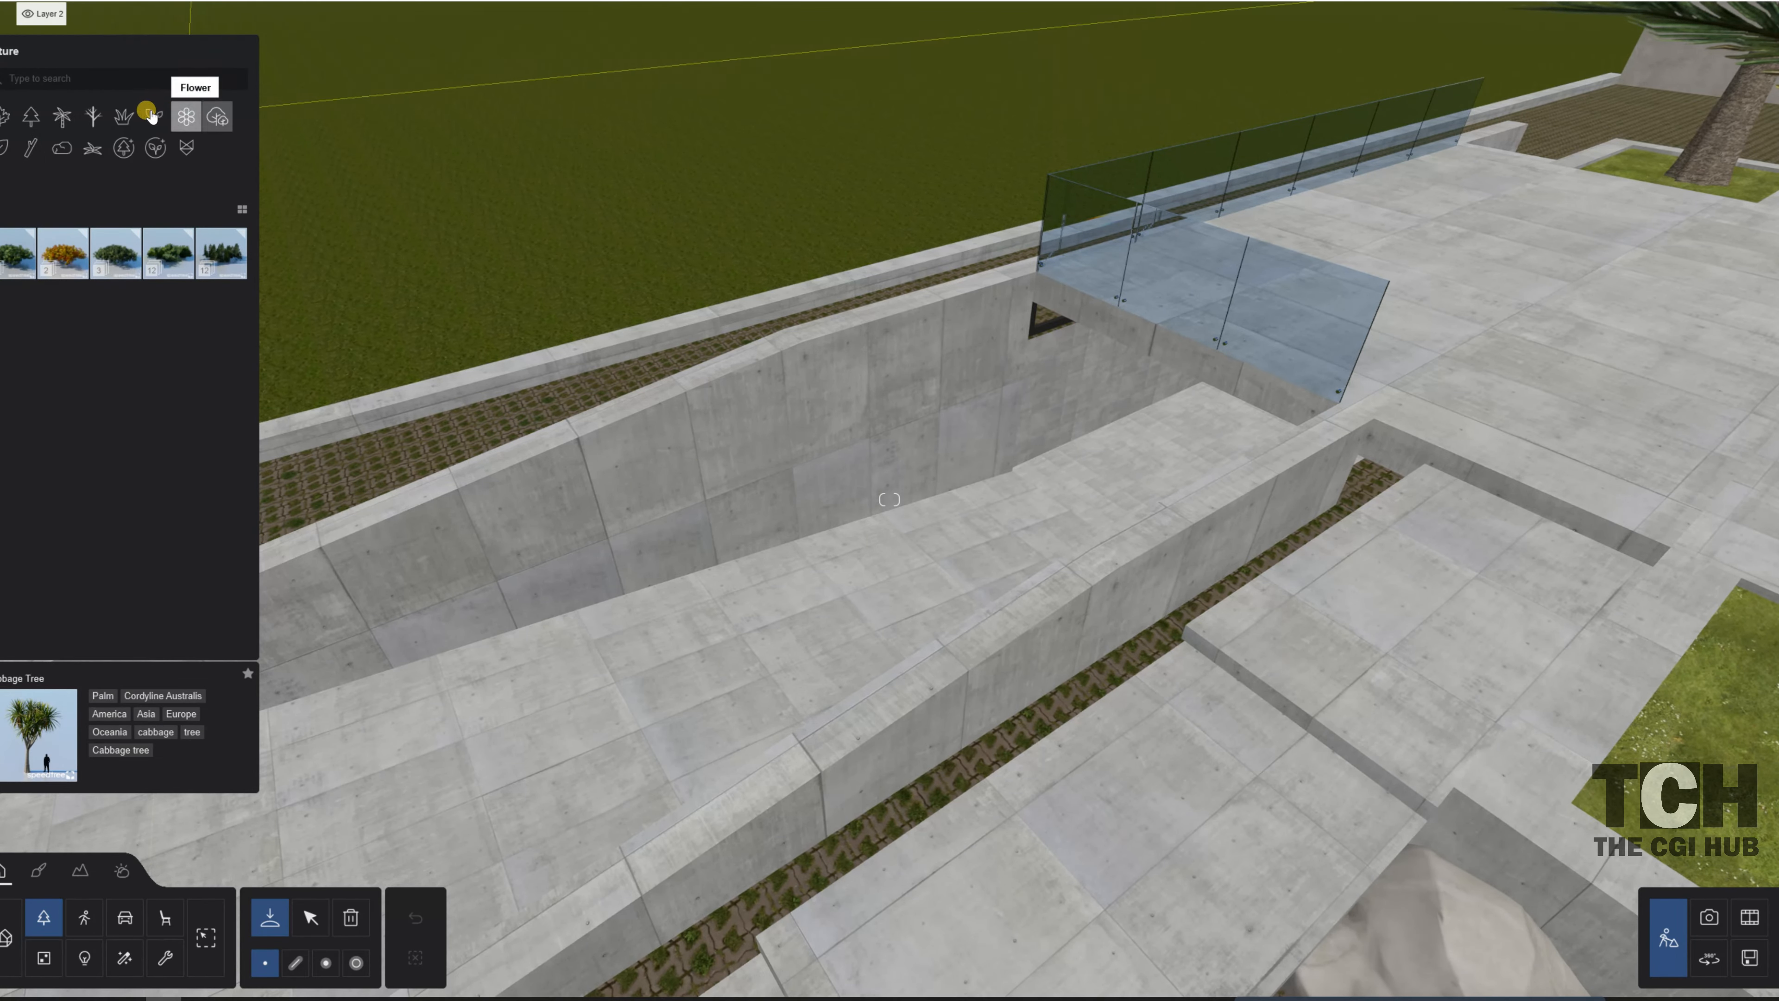
click(154, 117)
click(28, 208)
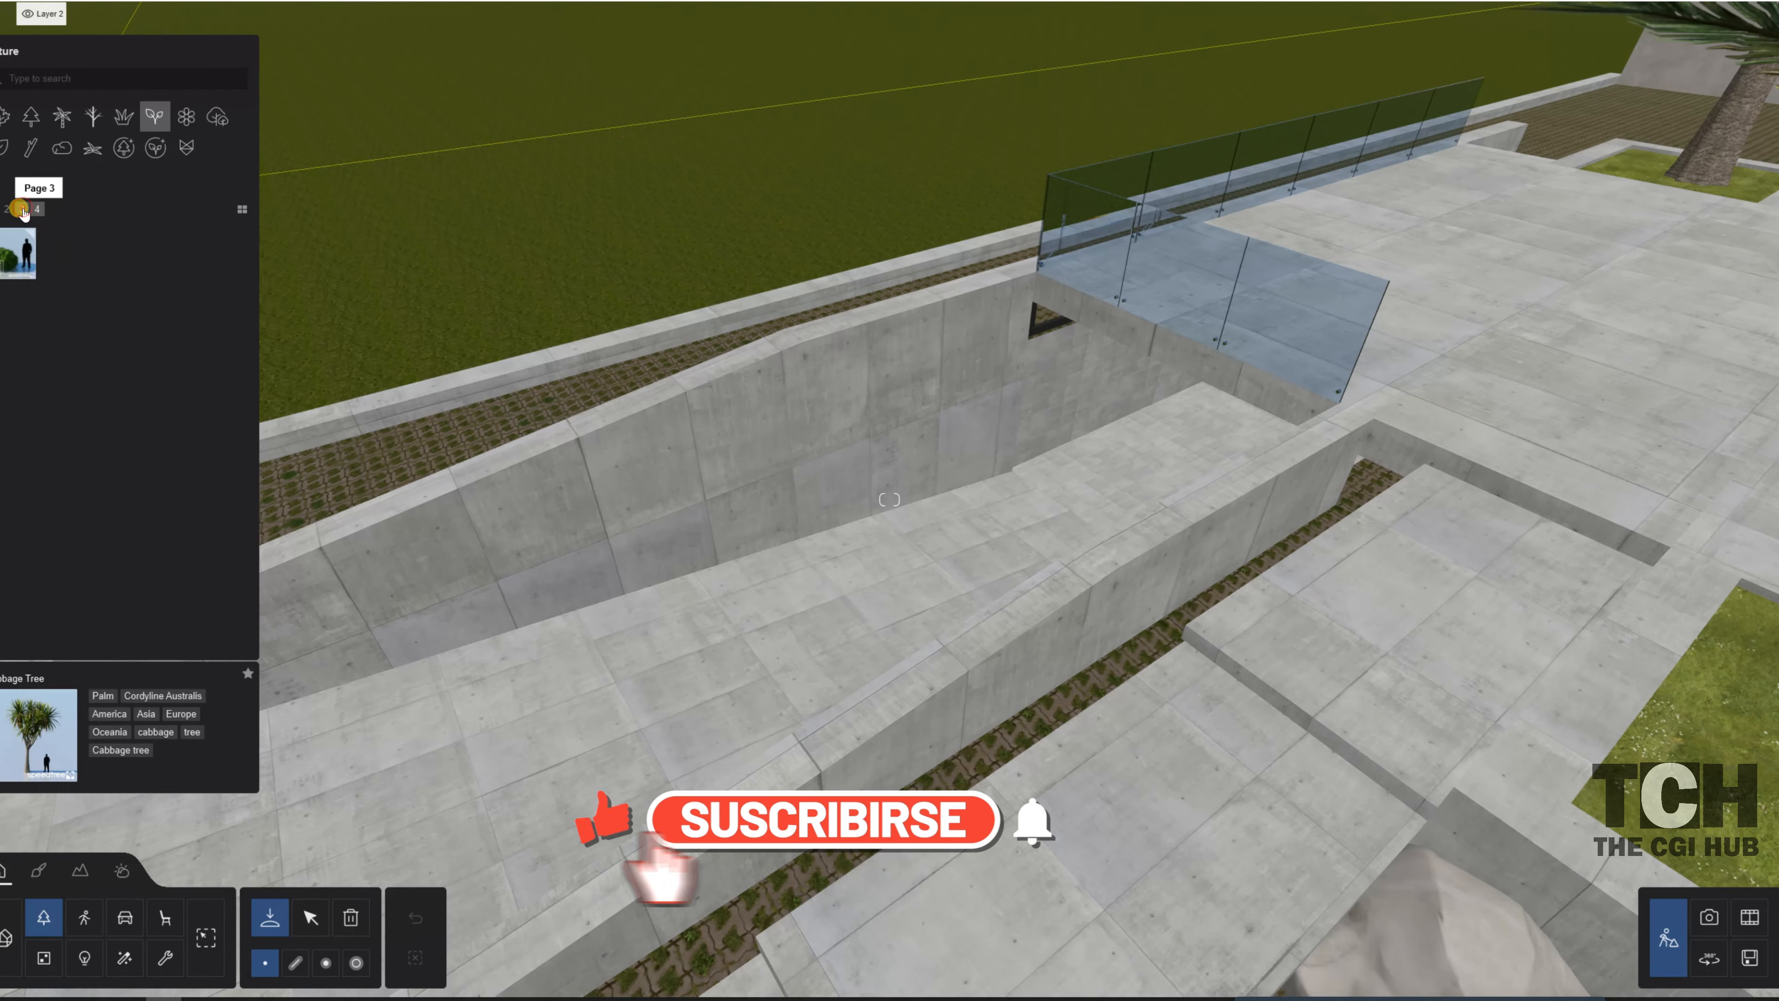
click(8, 209)
click(7, 209)
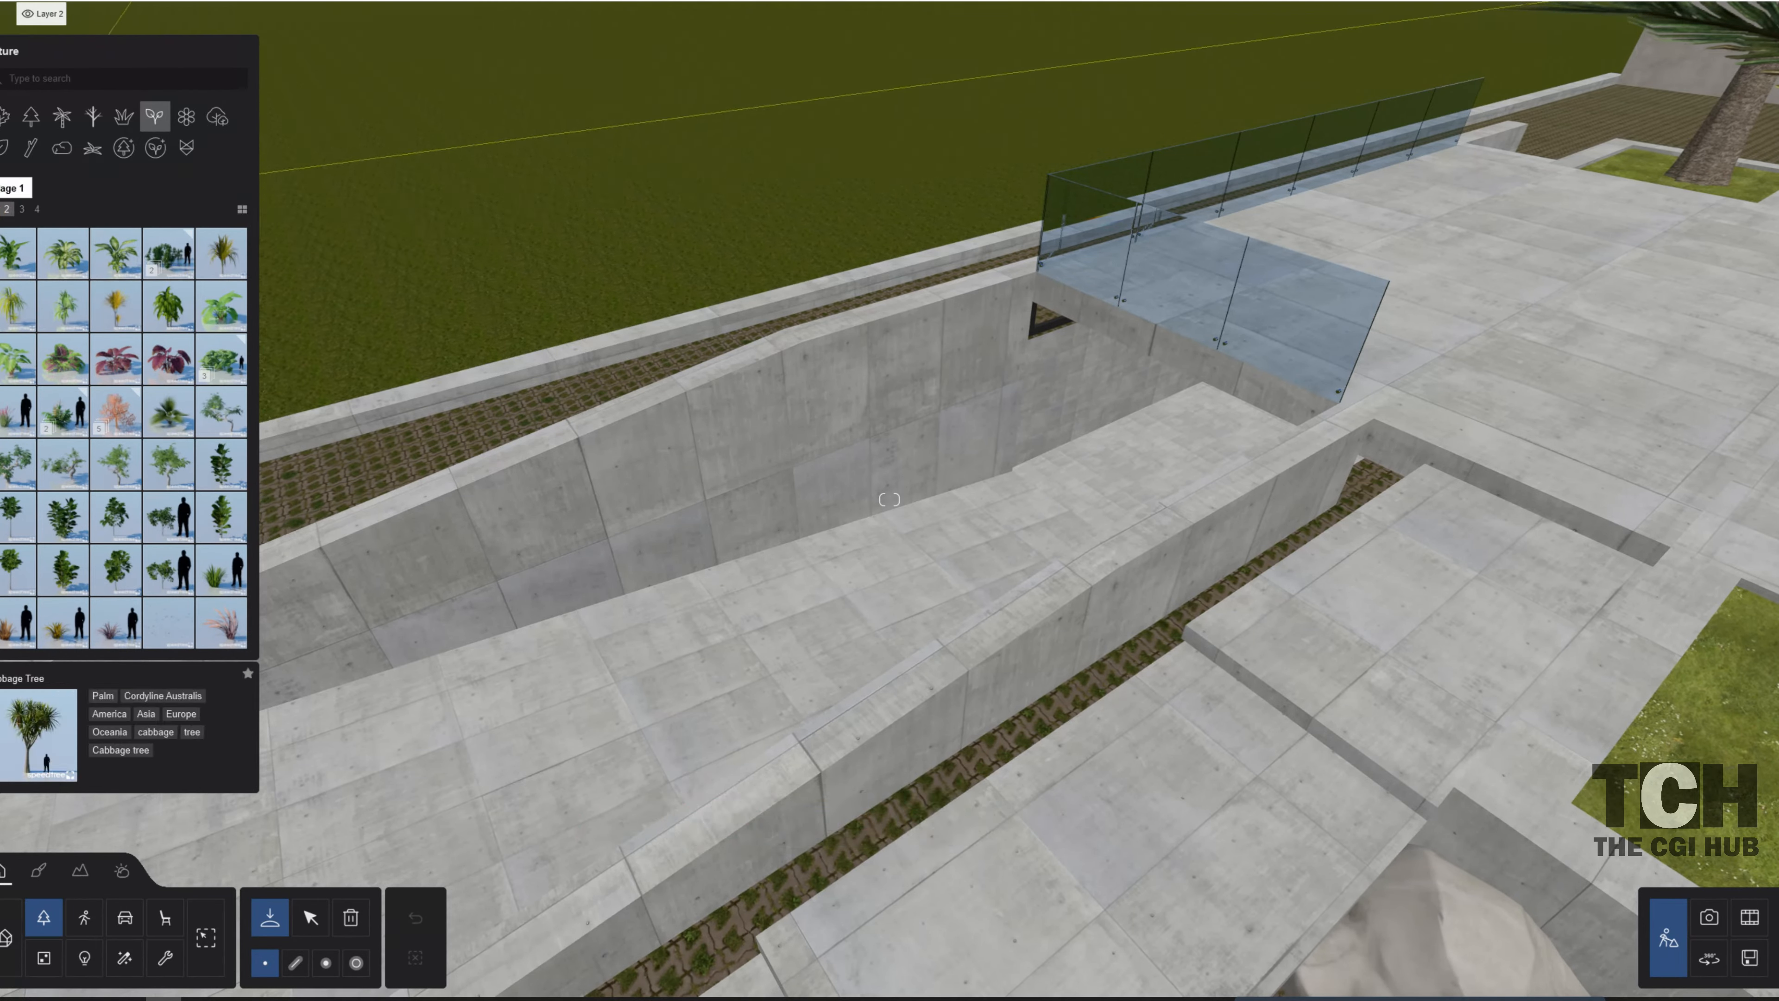
click(2, 209)
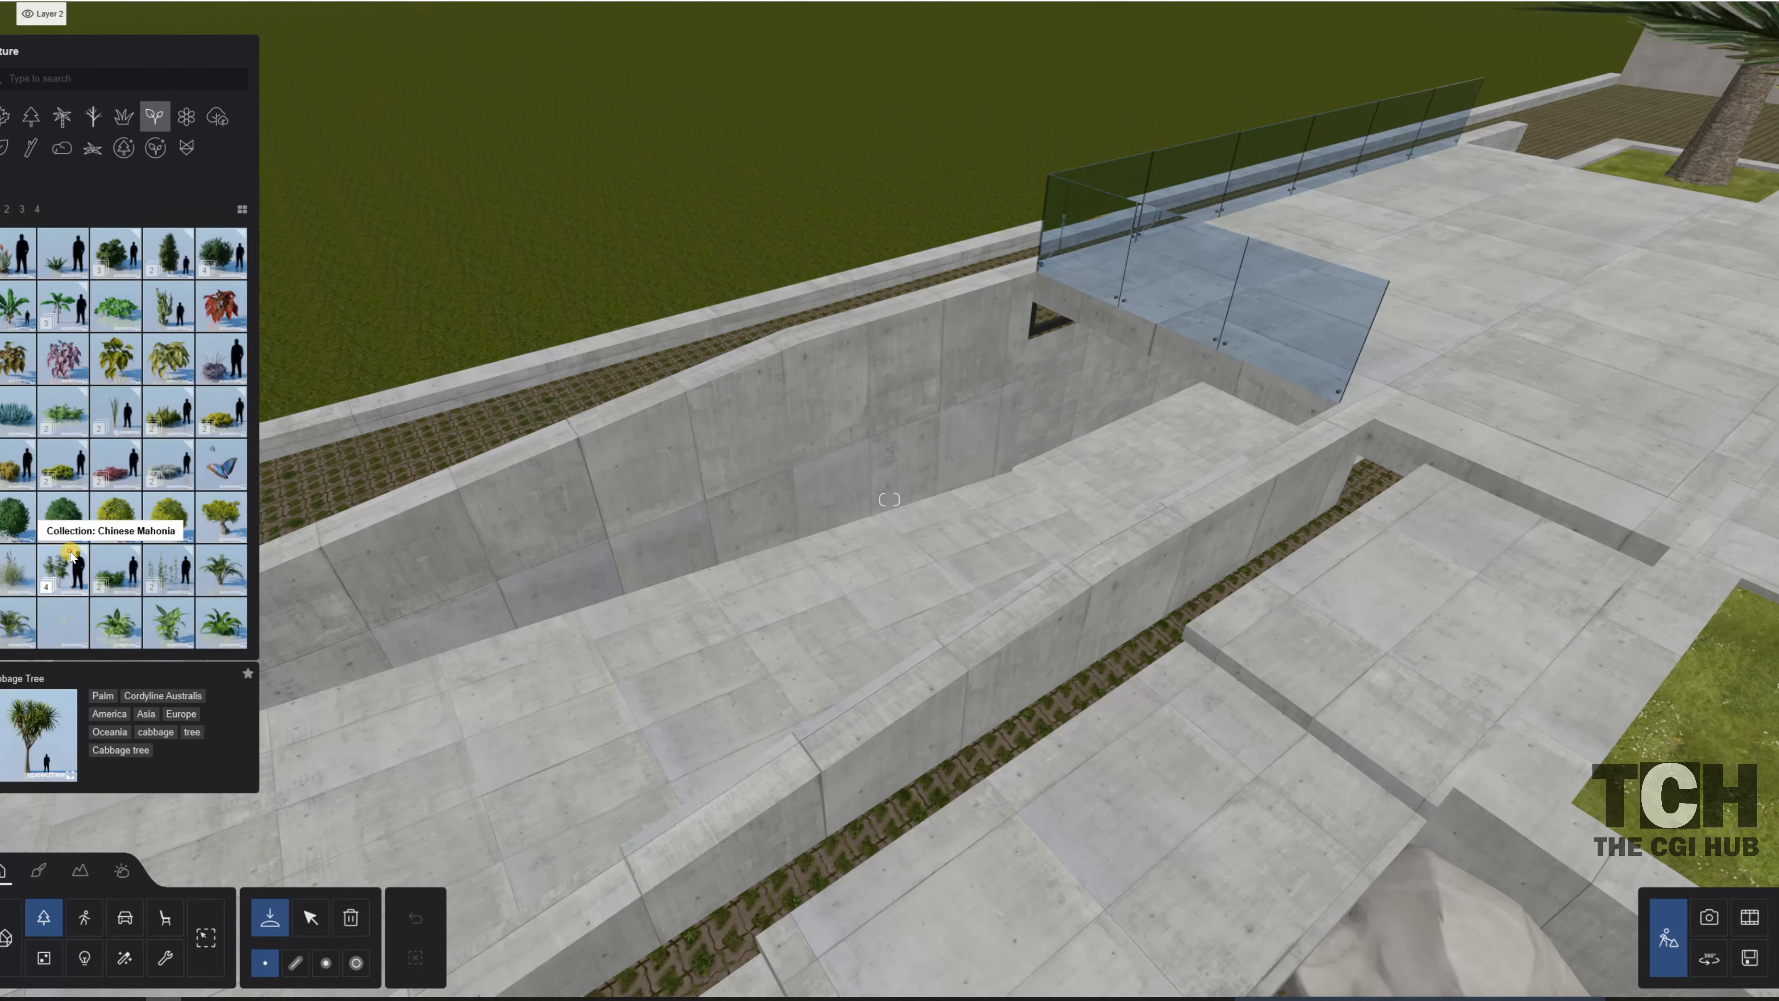
click(63, 567)
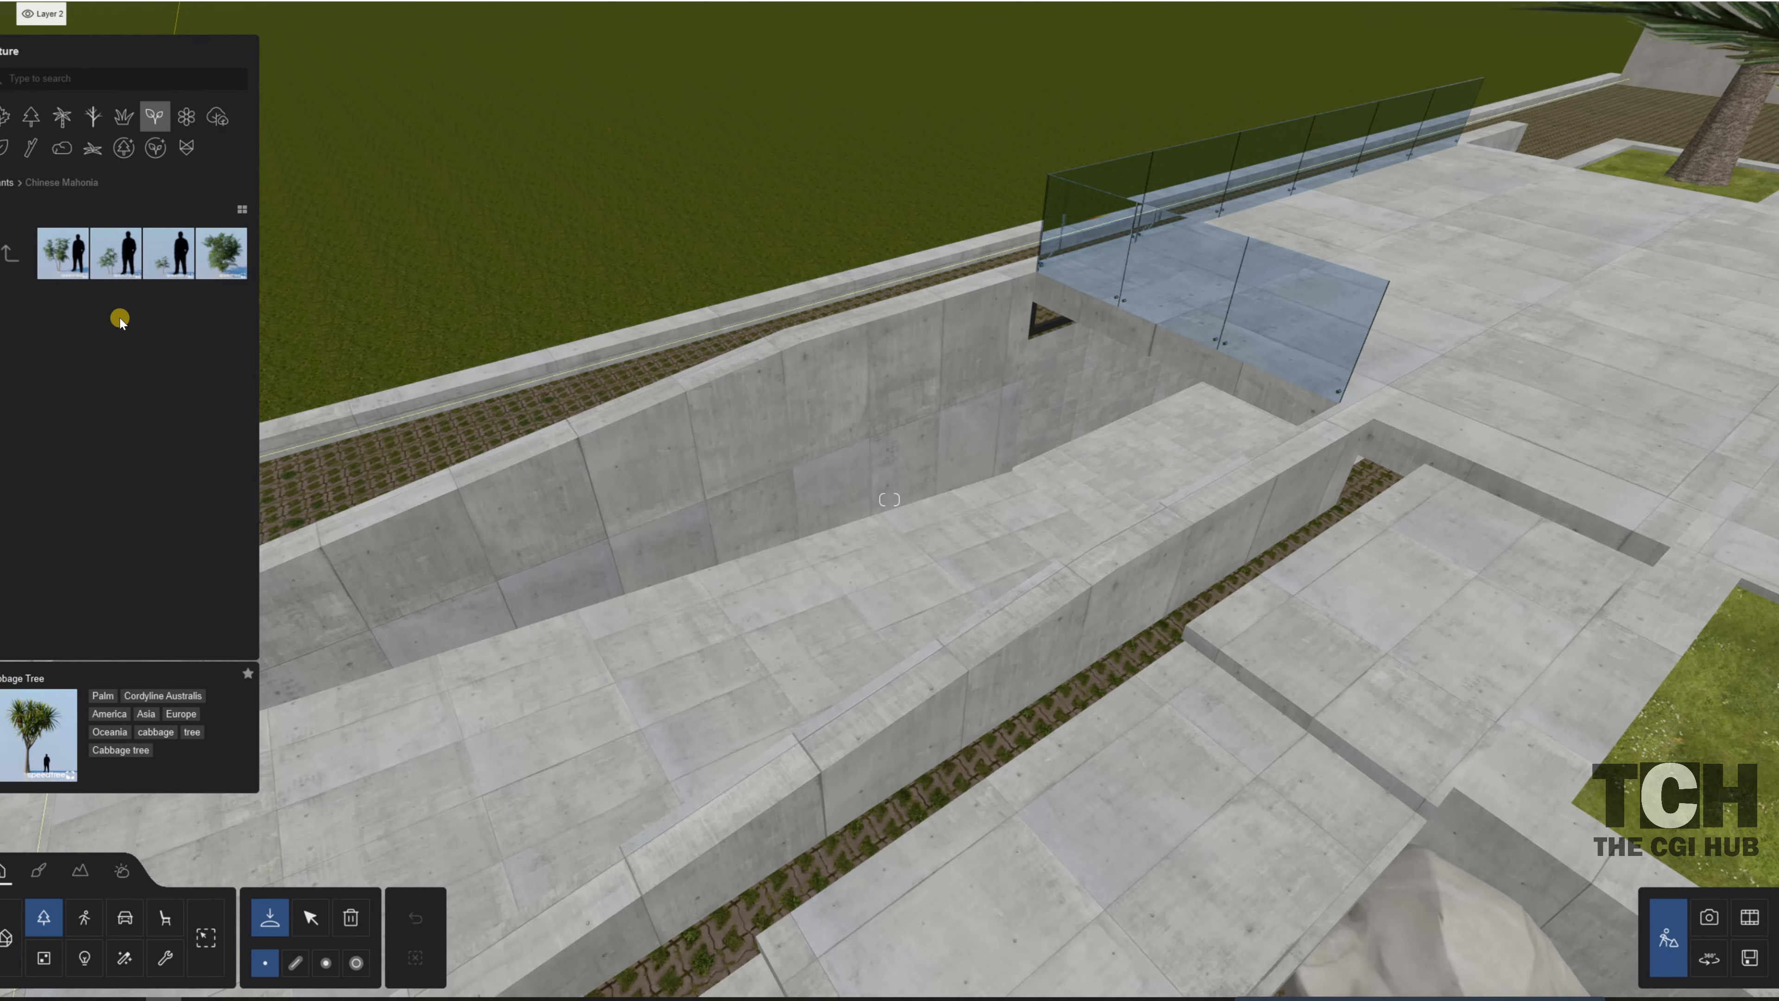
- Lay a line placement of Chinese Mahonia S 04 along the planting strip beside the concrete ramp
click(287, 963)
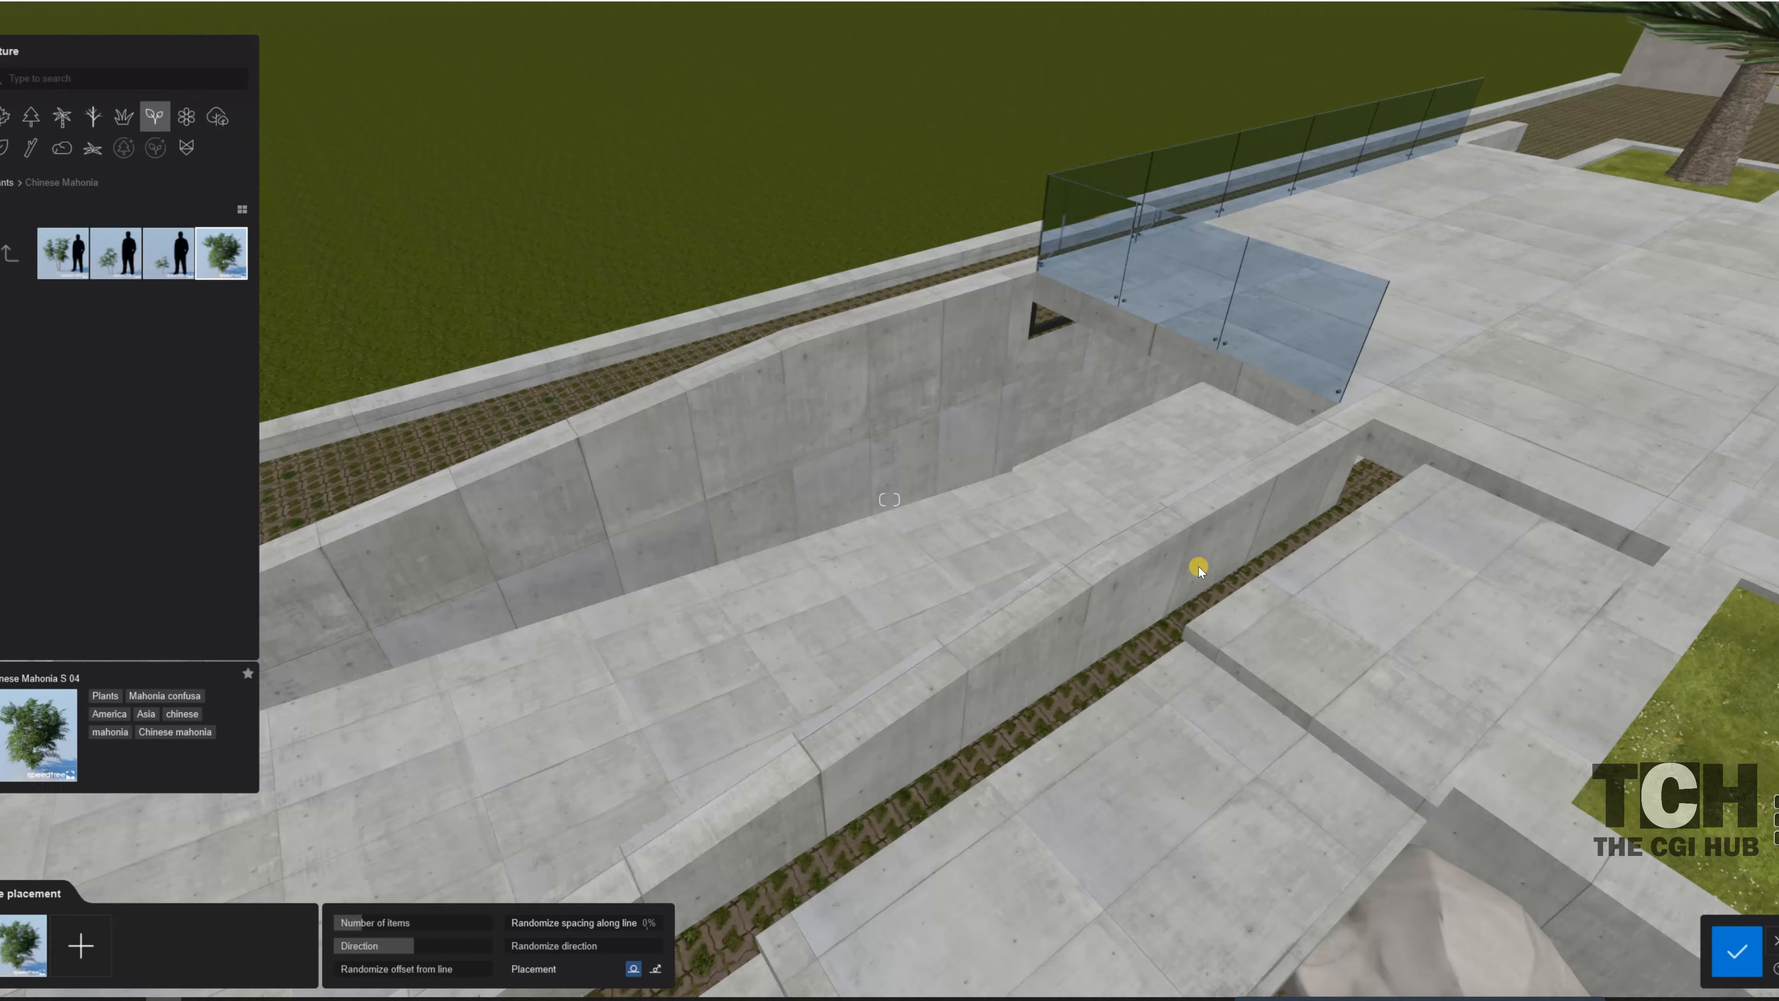
mouse_move(1198, 566)
right_down()
mouse_move(1164, 577)
mouse_move(1198, 564)
right_up()
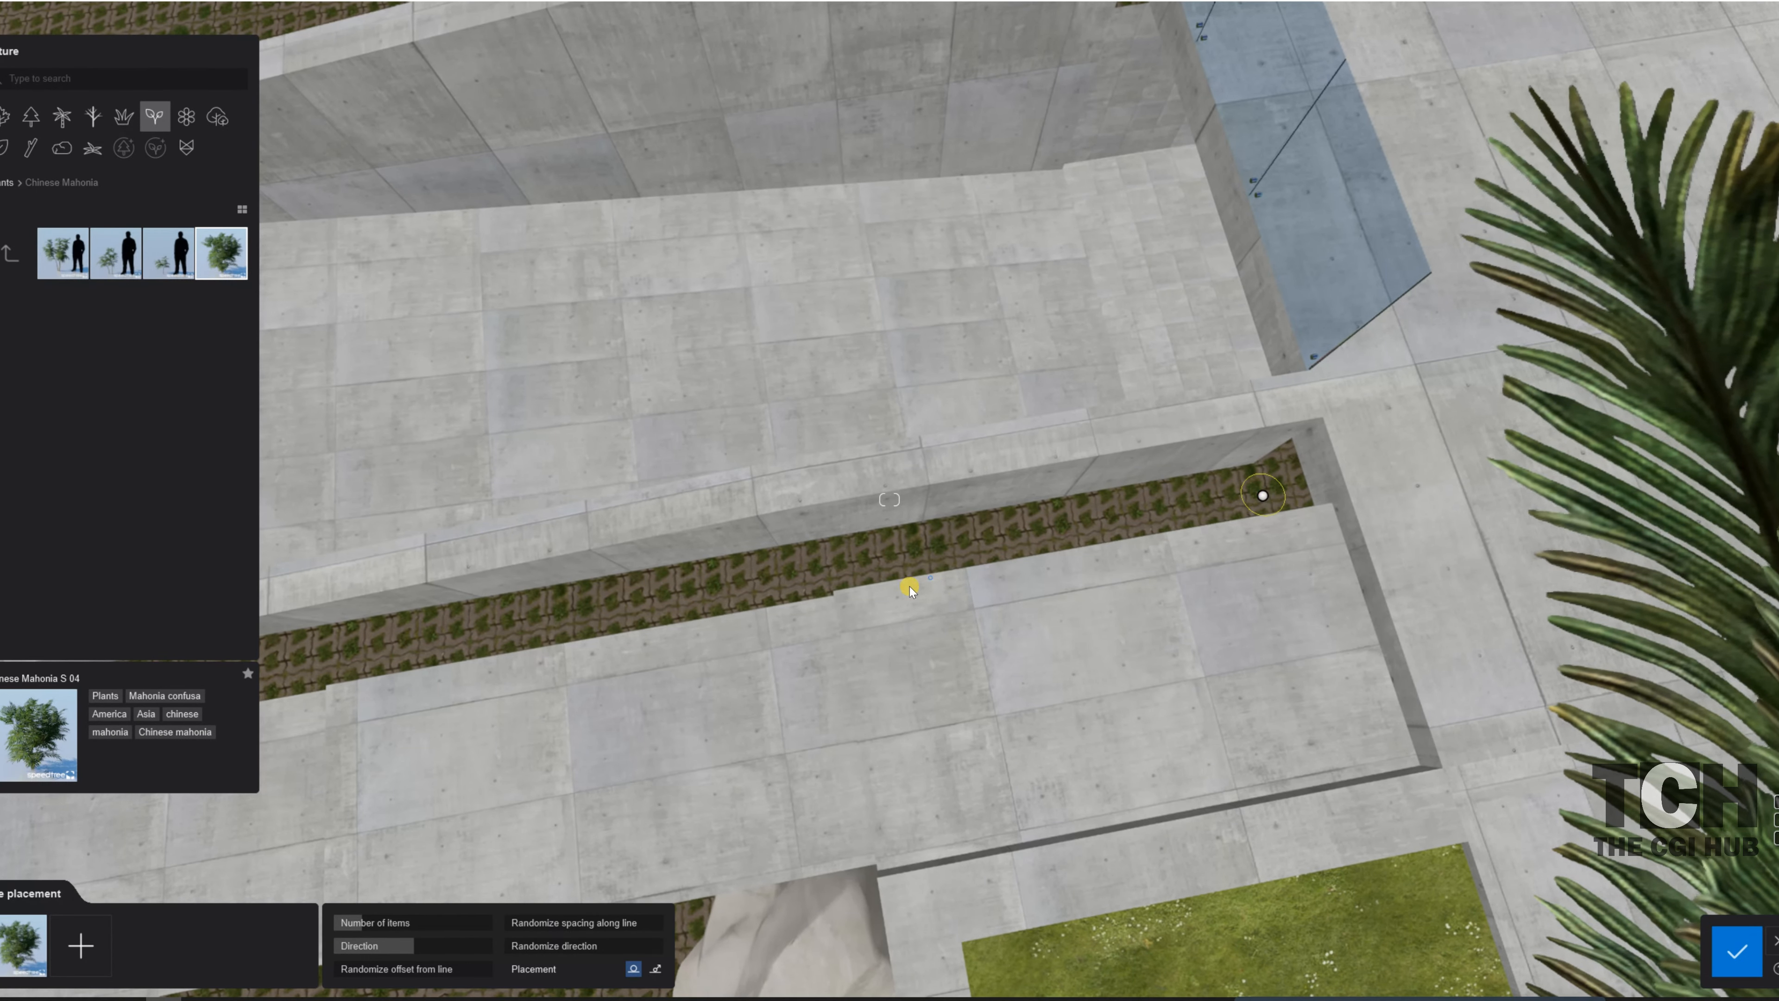
right_drag(910, 590, 945, 580)
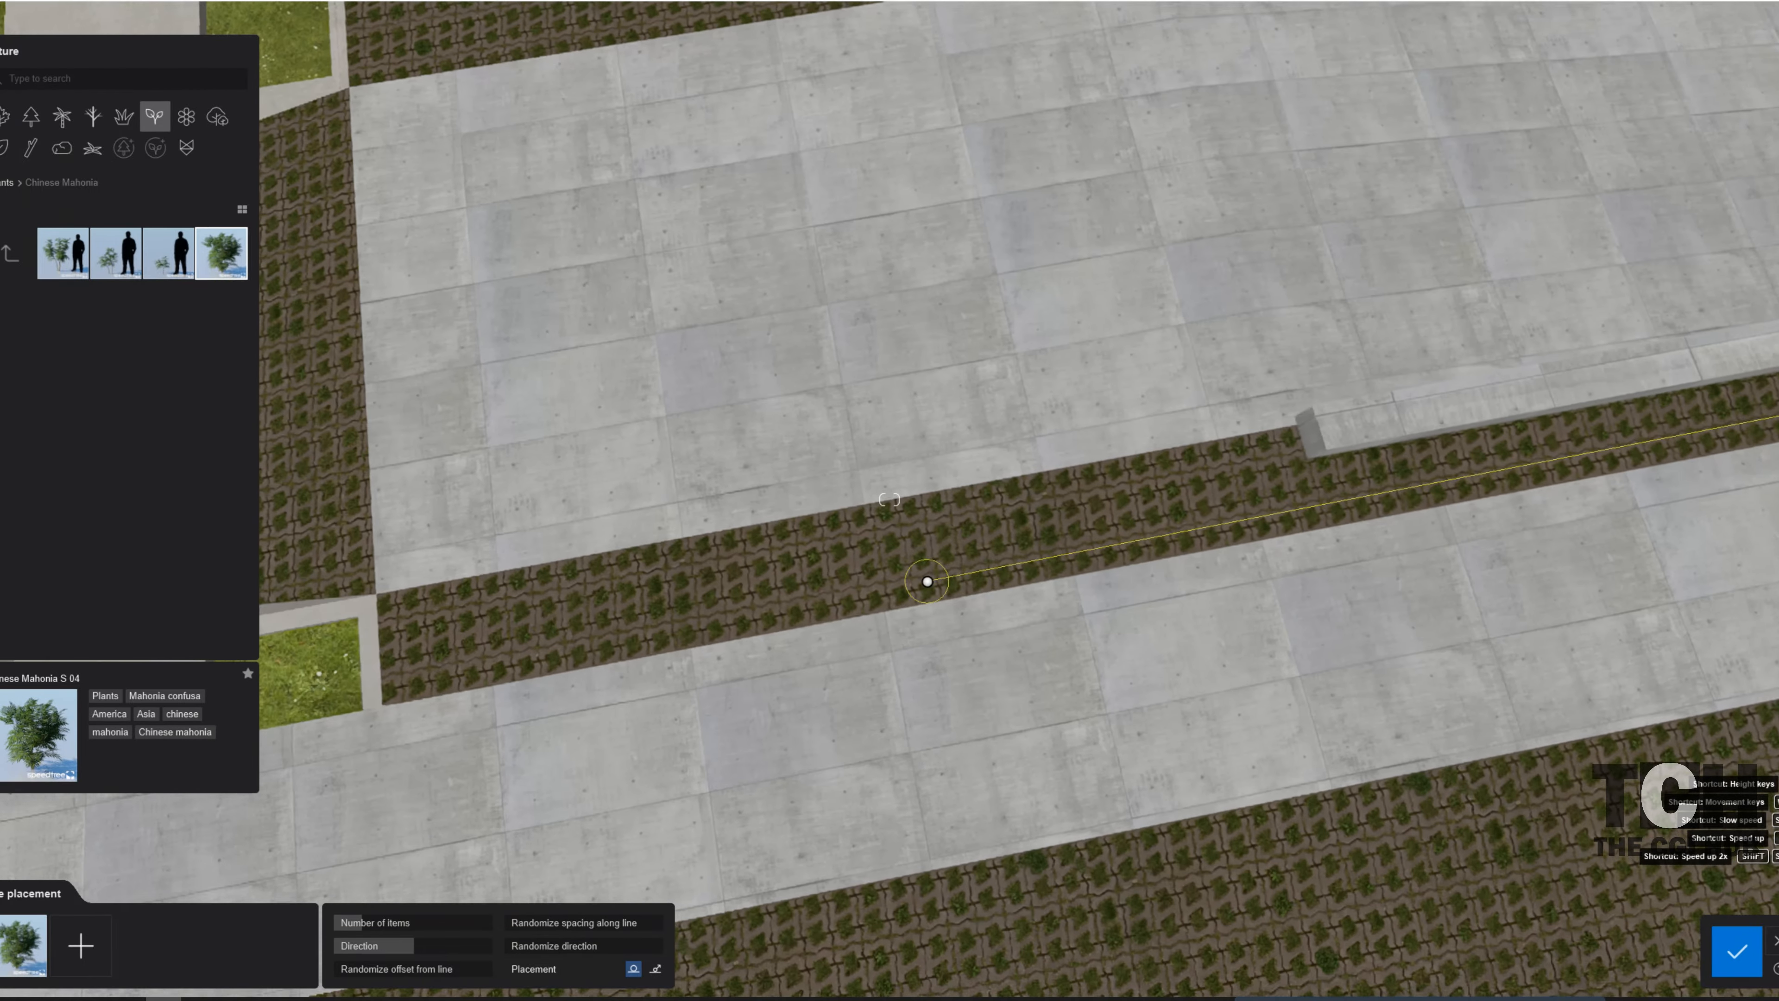
right_drag(925, 584, 679, 587)
click(536, 639)
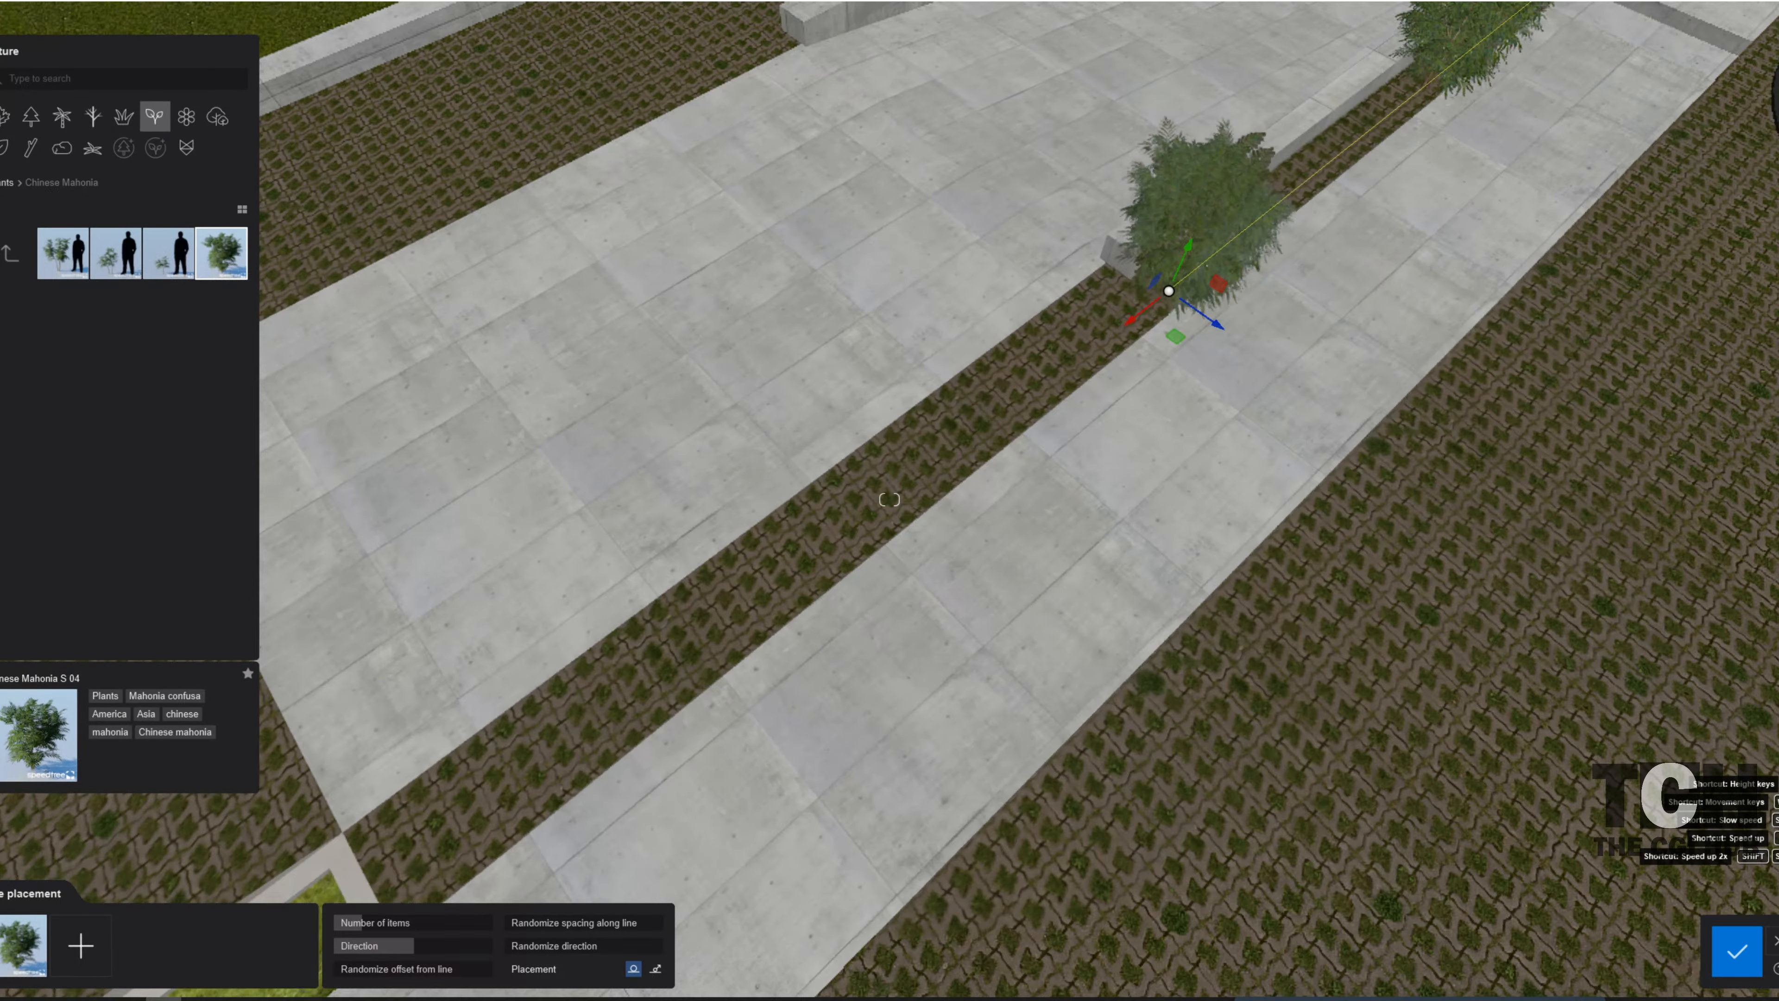
right_drag(888, 499, 888, 499)
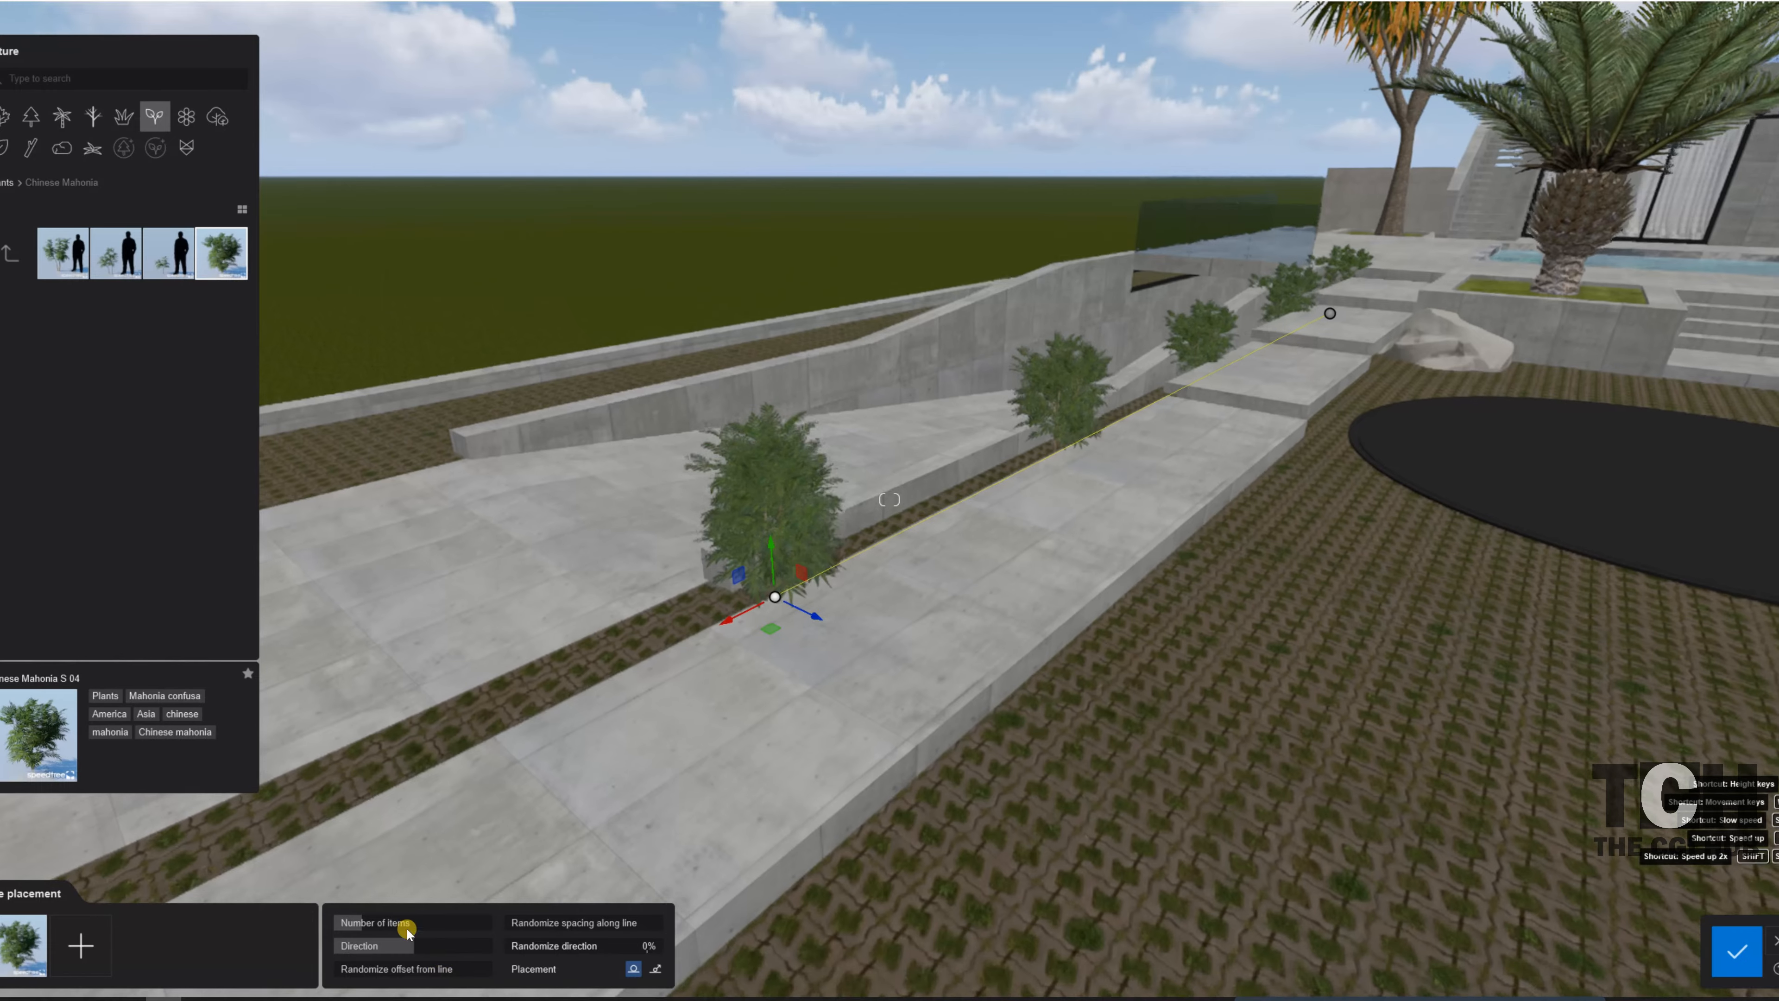
- Densify the ramp row into a hedge with more items, an 18° direction and randomized spacing, direction and offset, and accept the placement
click(384, 922)
drag(387, 923, 402, 925)
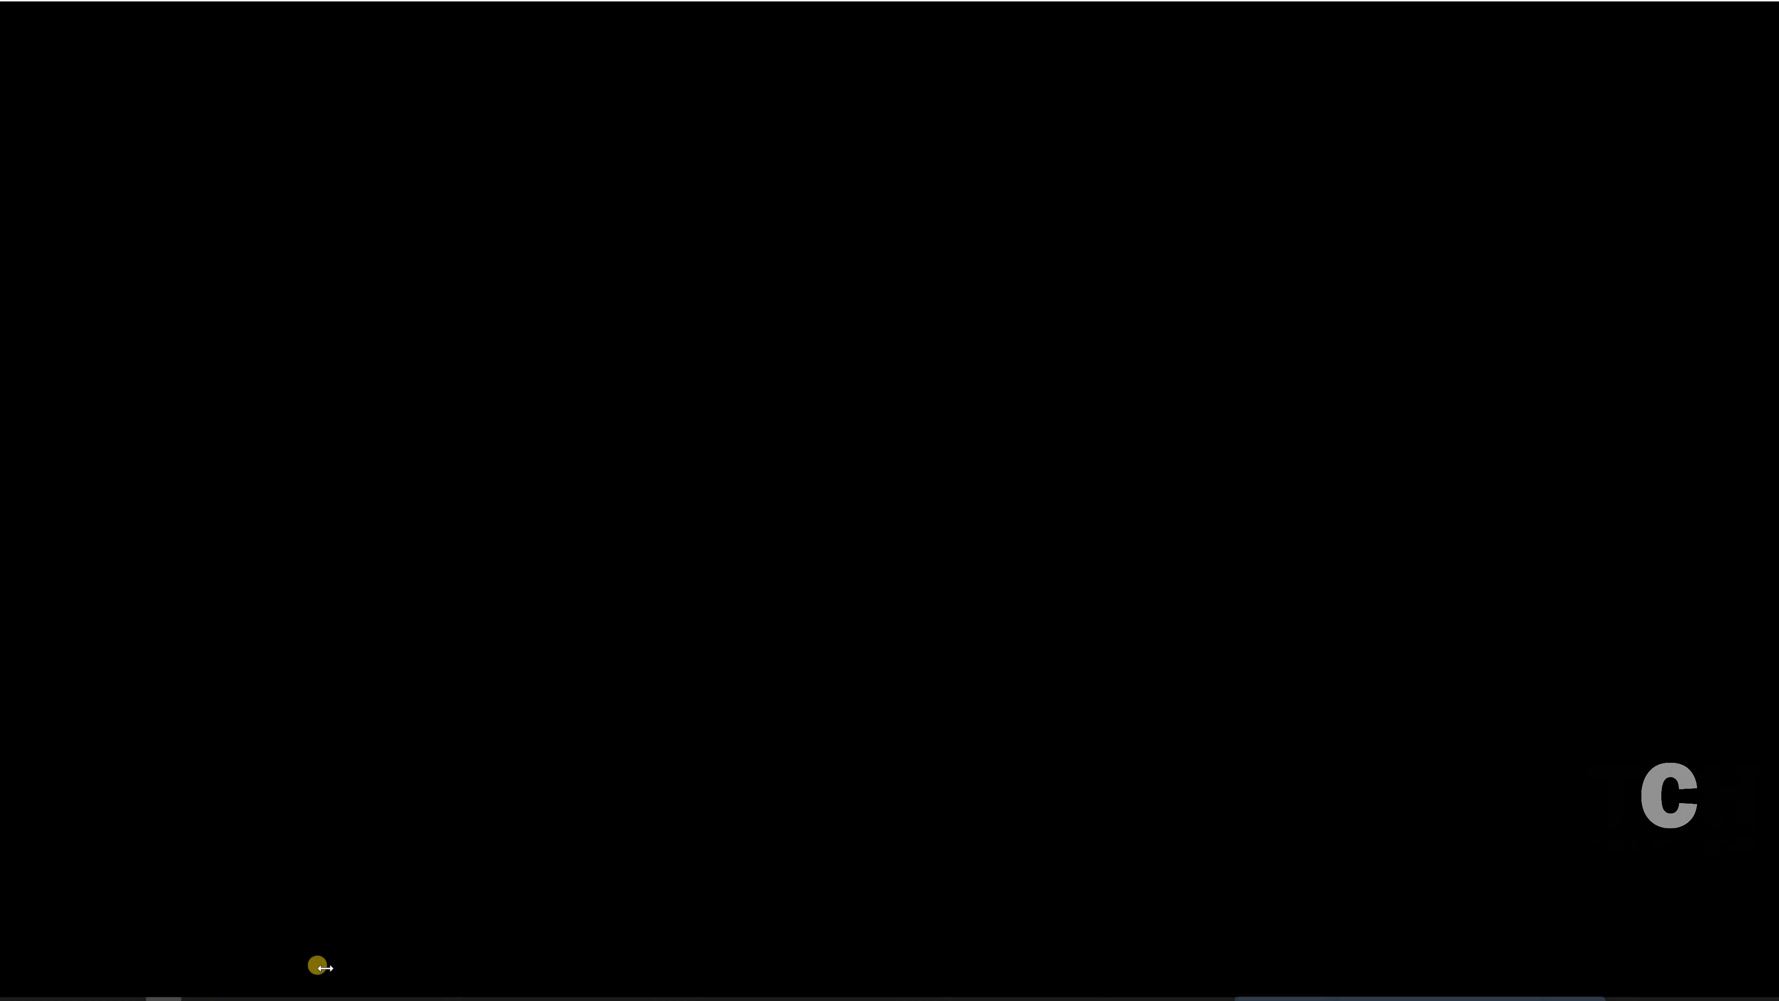
click(336, 968)
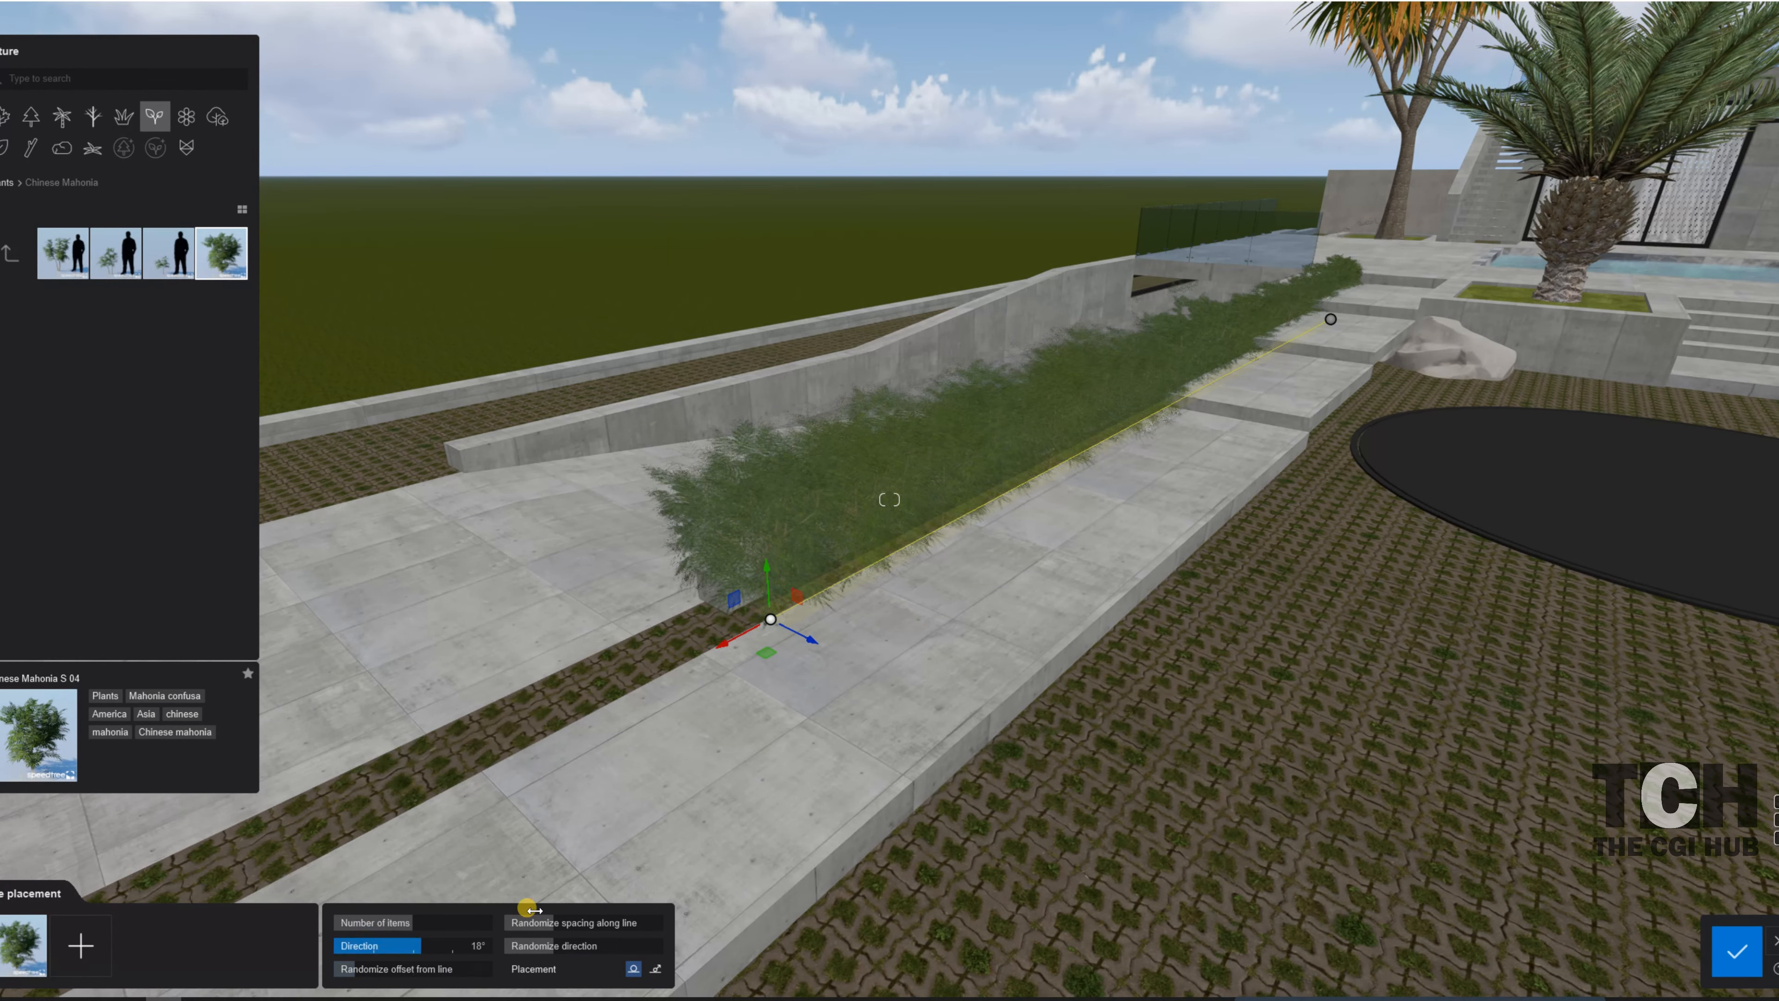
key(s)
right_drag(1207, 596, 1315, 722)
click(1725, 942)
- Plant a dense Chinese Mahonia hedge along the grass strip on the house side of the sidewalk, with a 40% random offset
key(s)
key(s)
key(w)
click(296, 964)
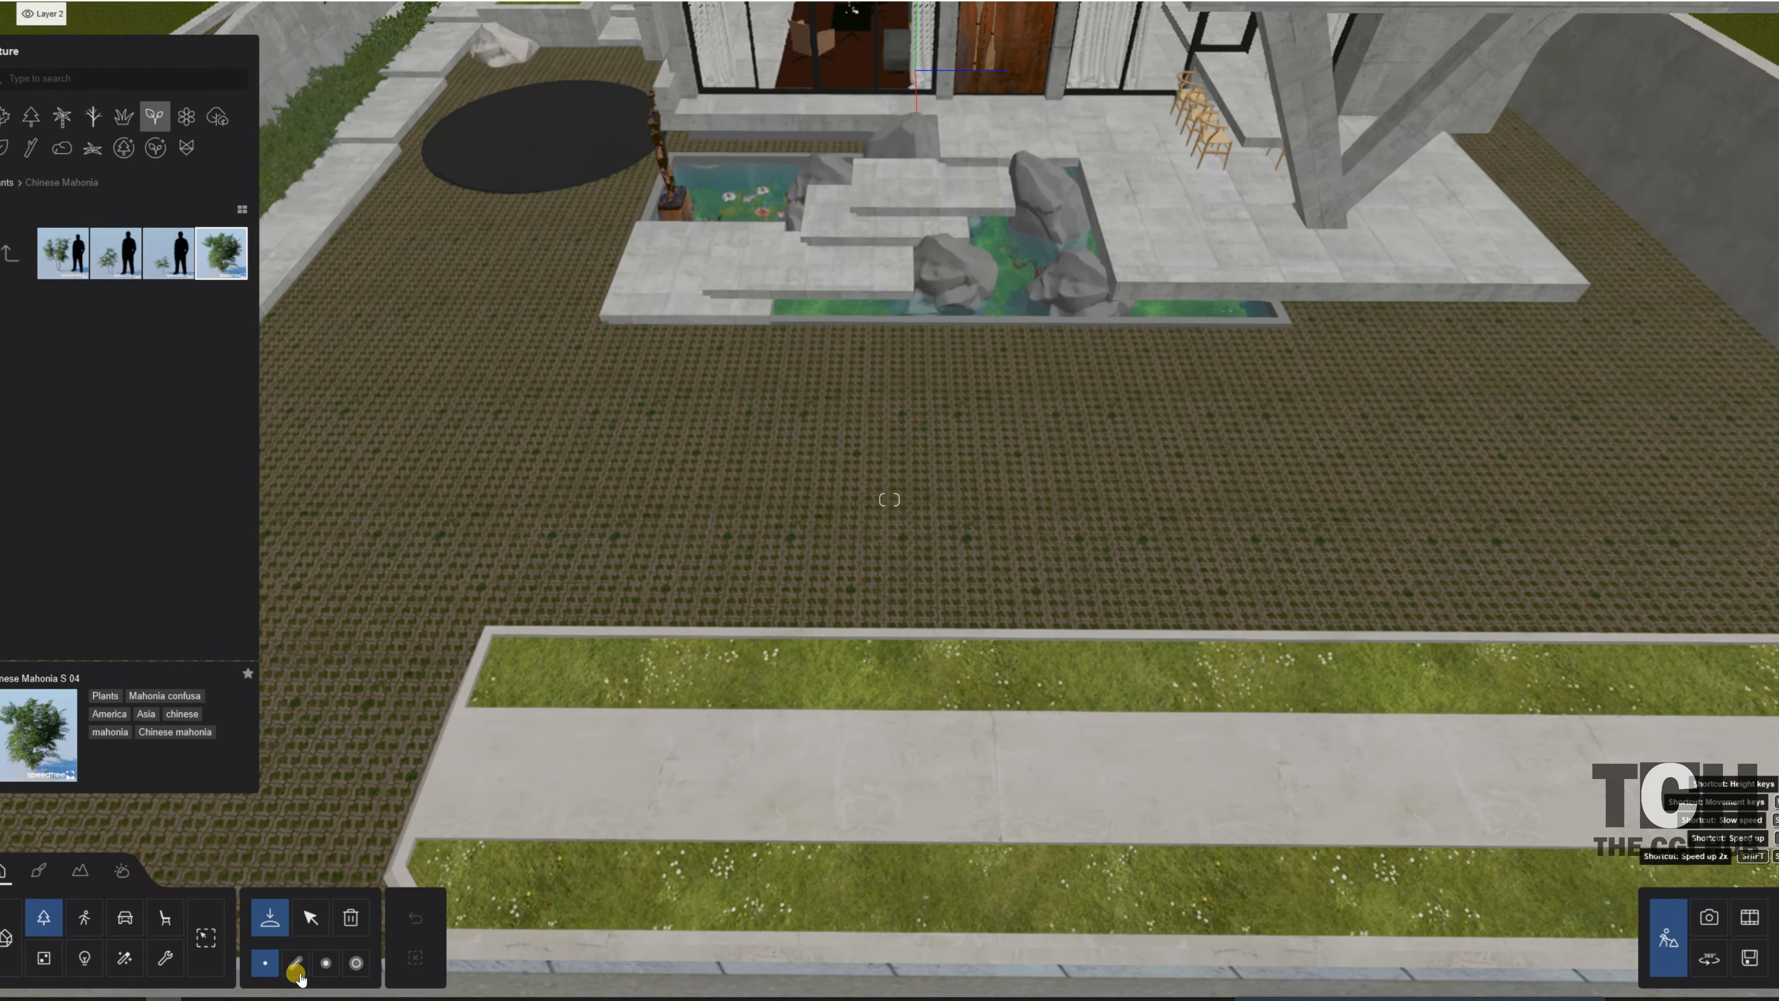
click(322, 965)
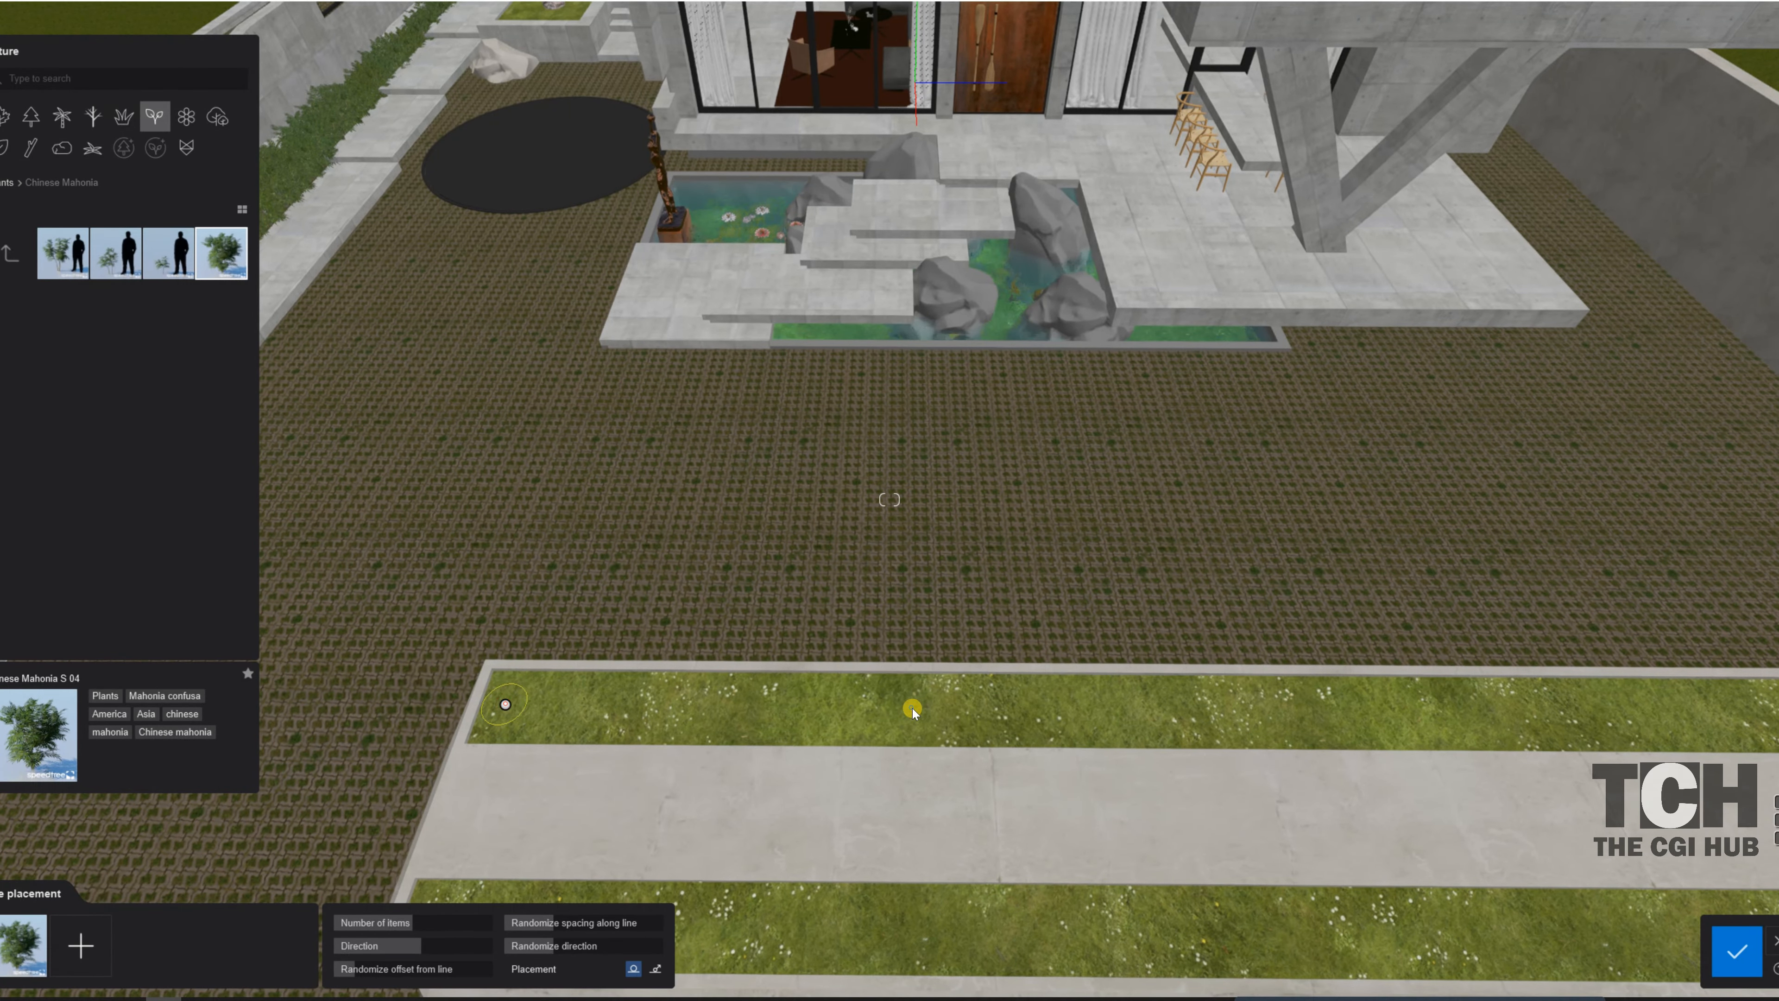
key(d)
key(d)
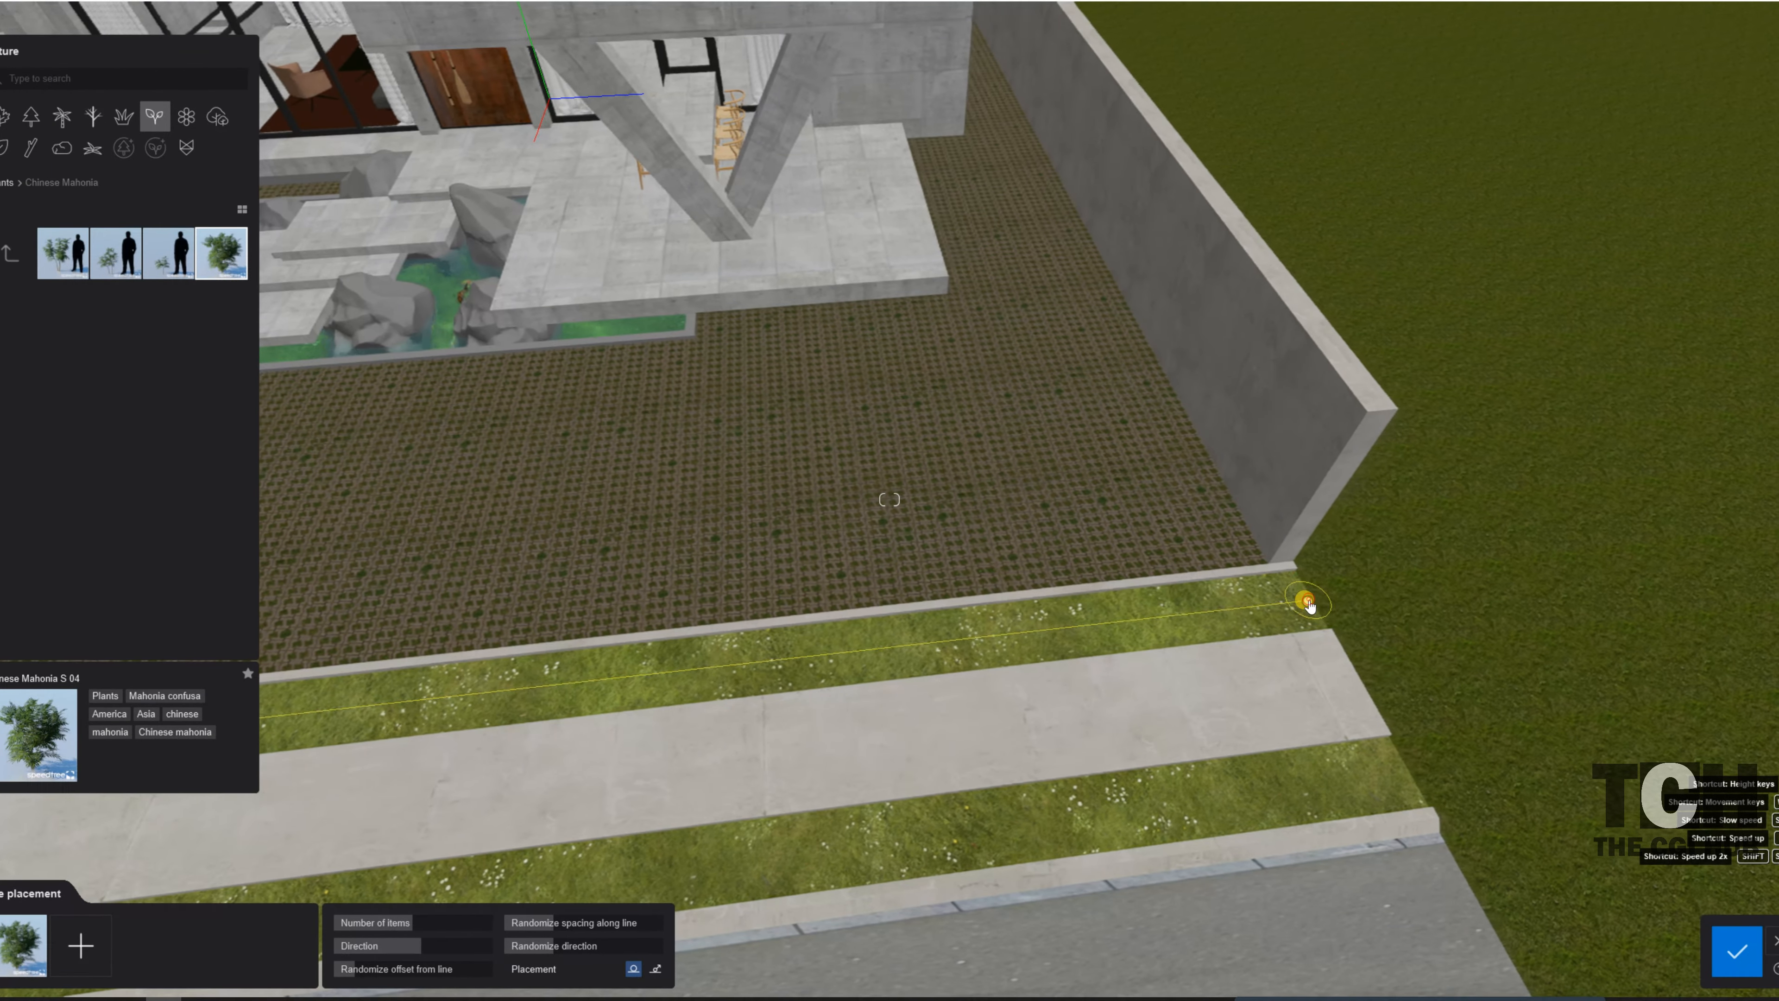
click(1307, 600)
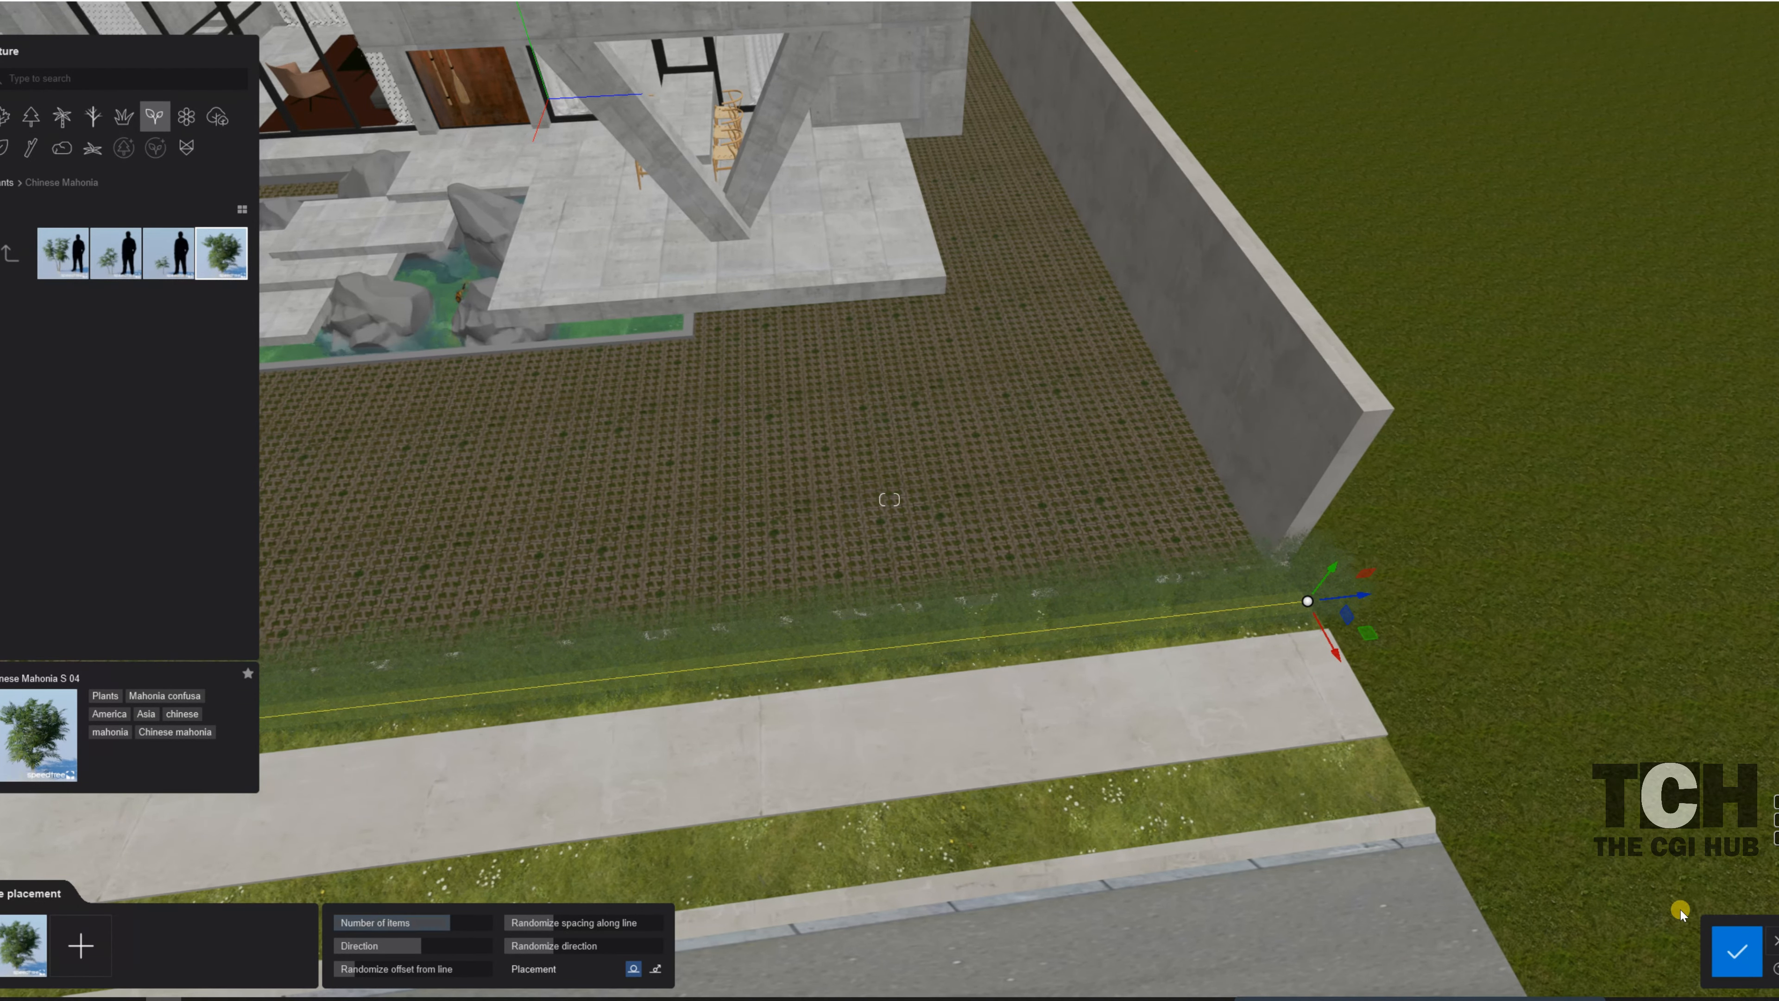
click(363, 968)
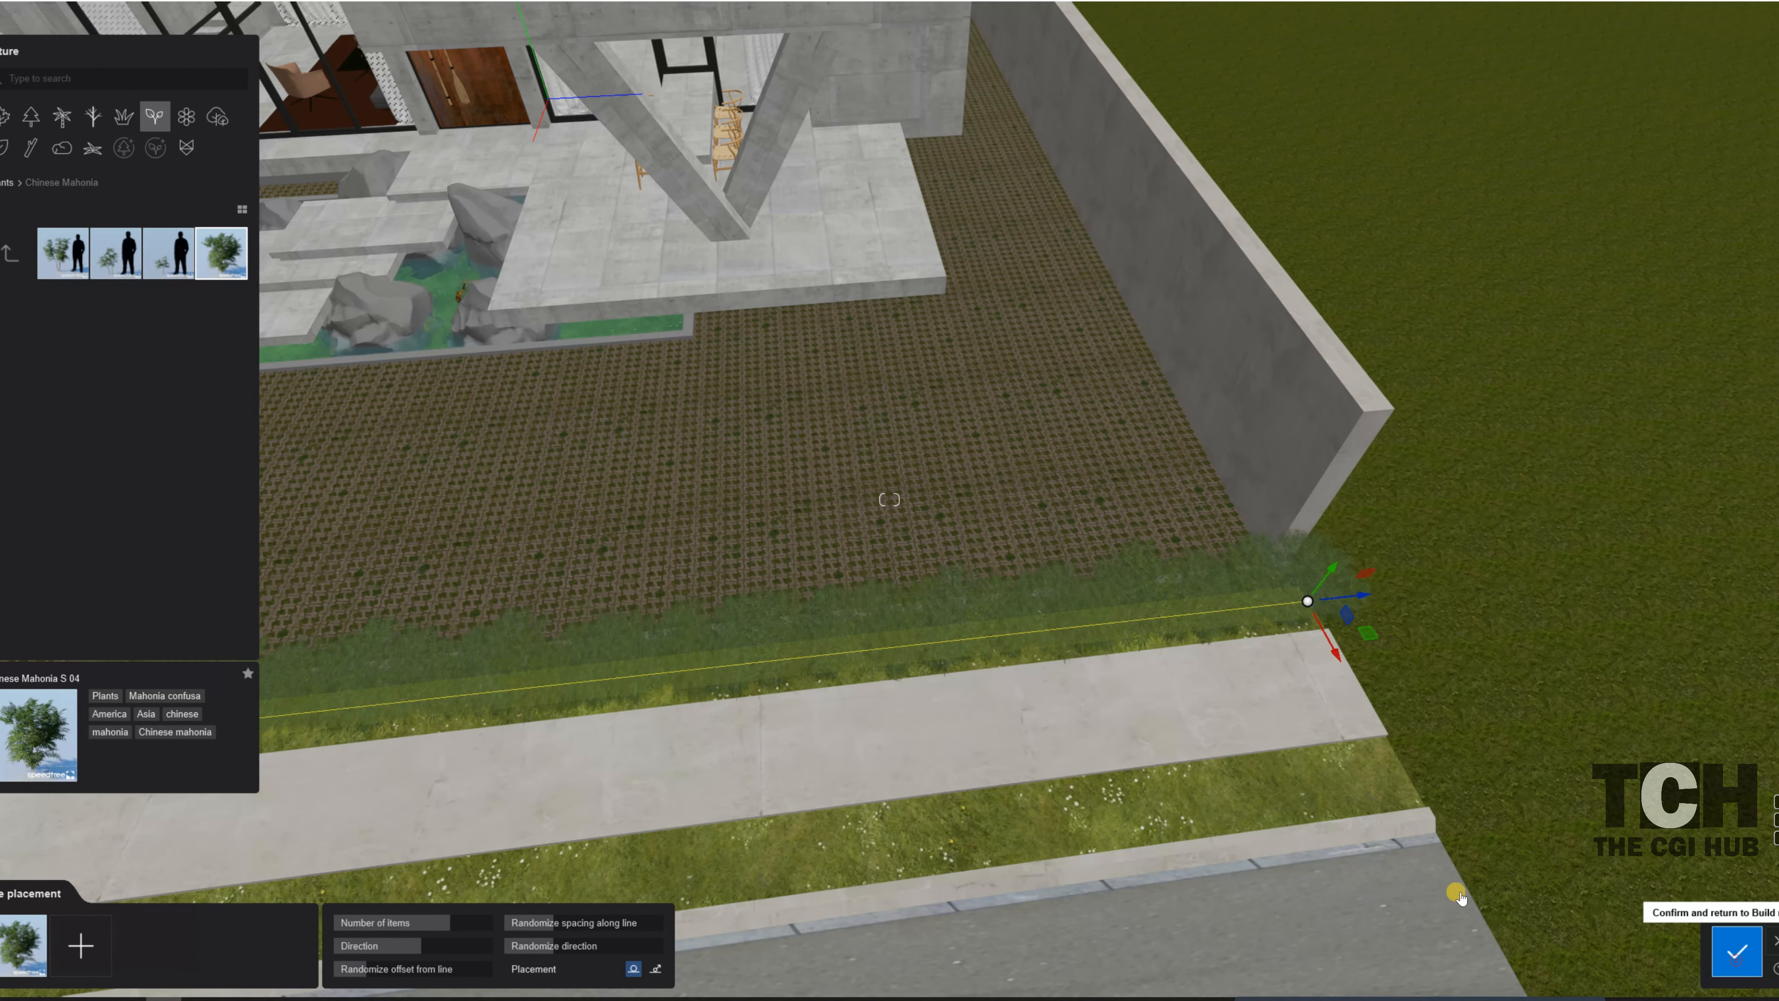
click(1736, 951)
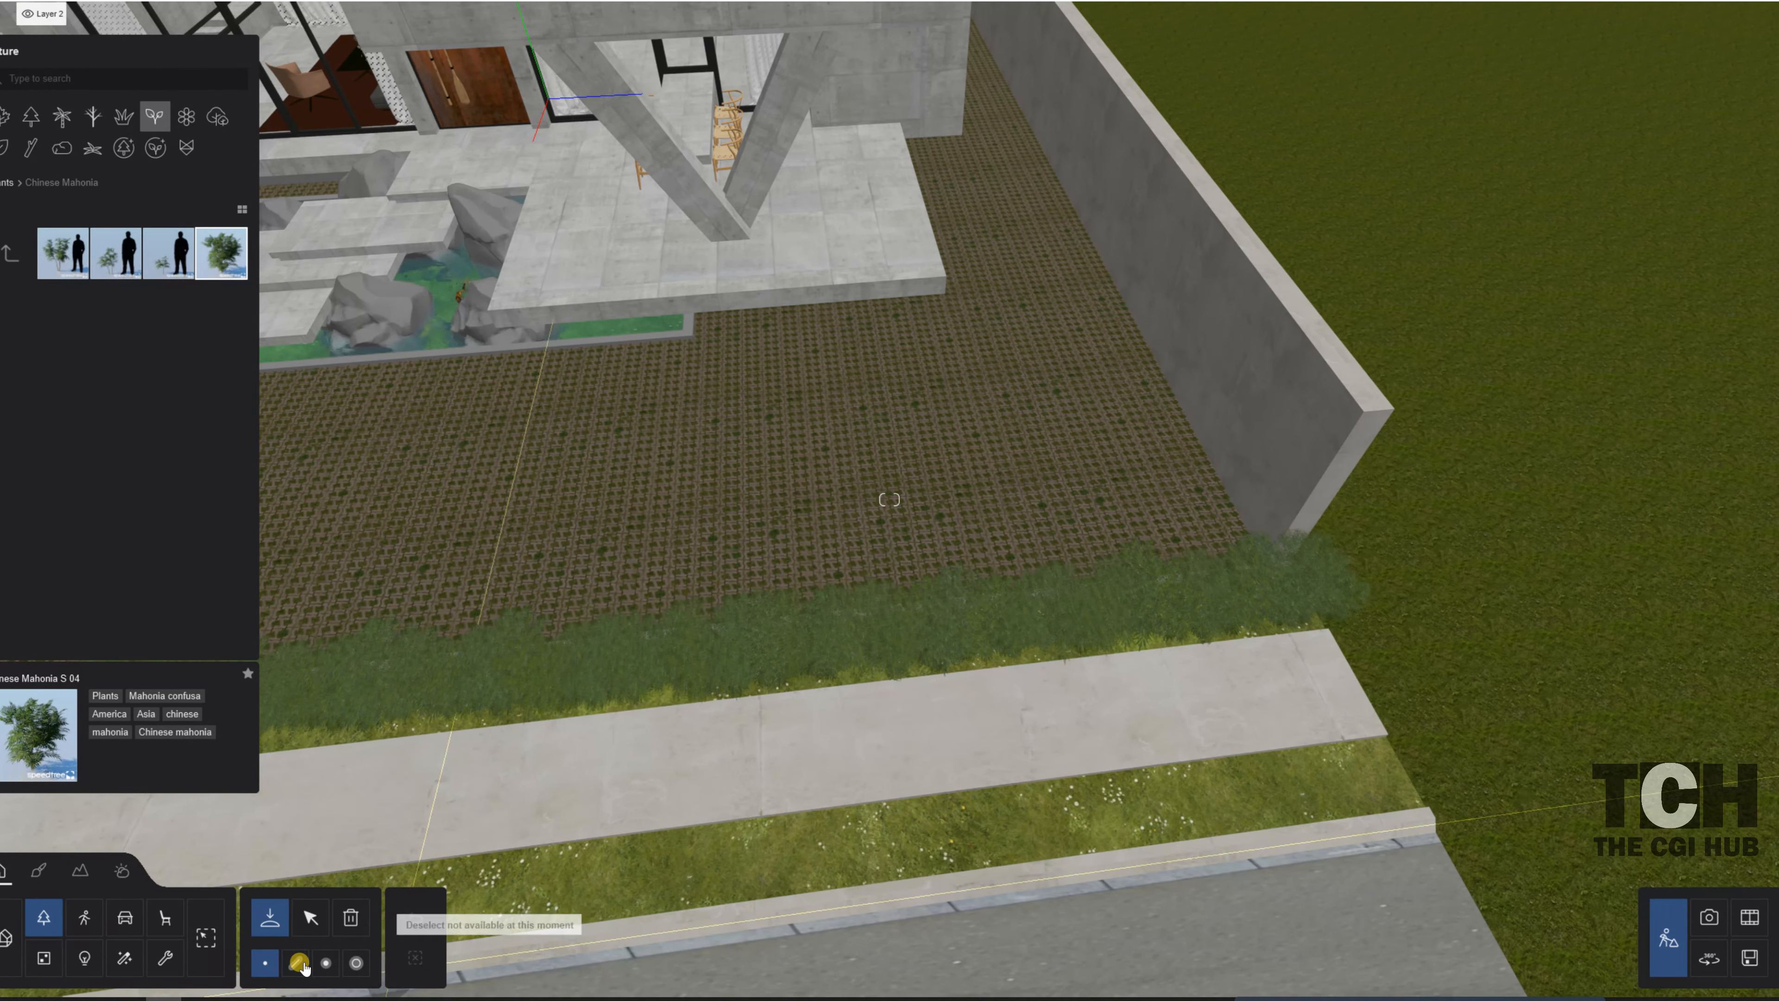
- Plant a matching Chinese Mahonia hedge along the roadside grass strip, from the boundary wall end to the strip's far end
click(420, 964)
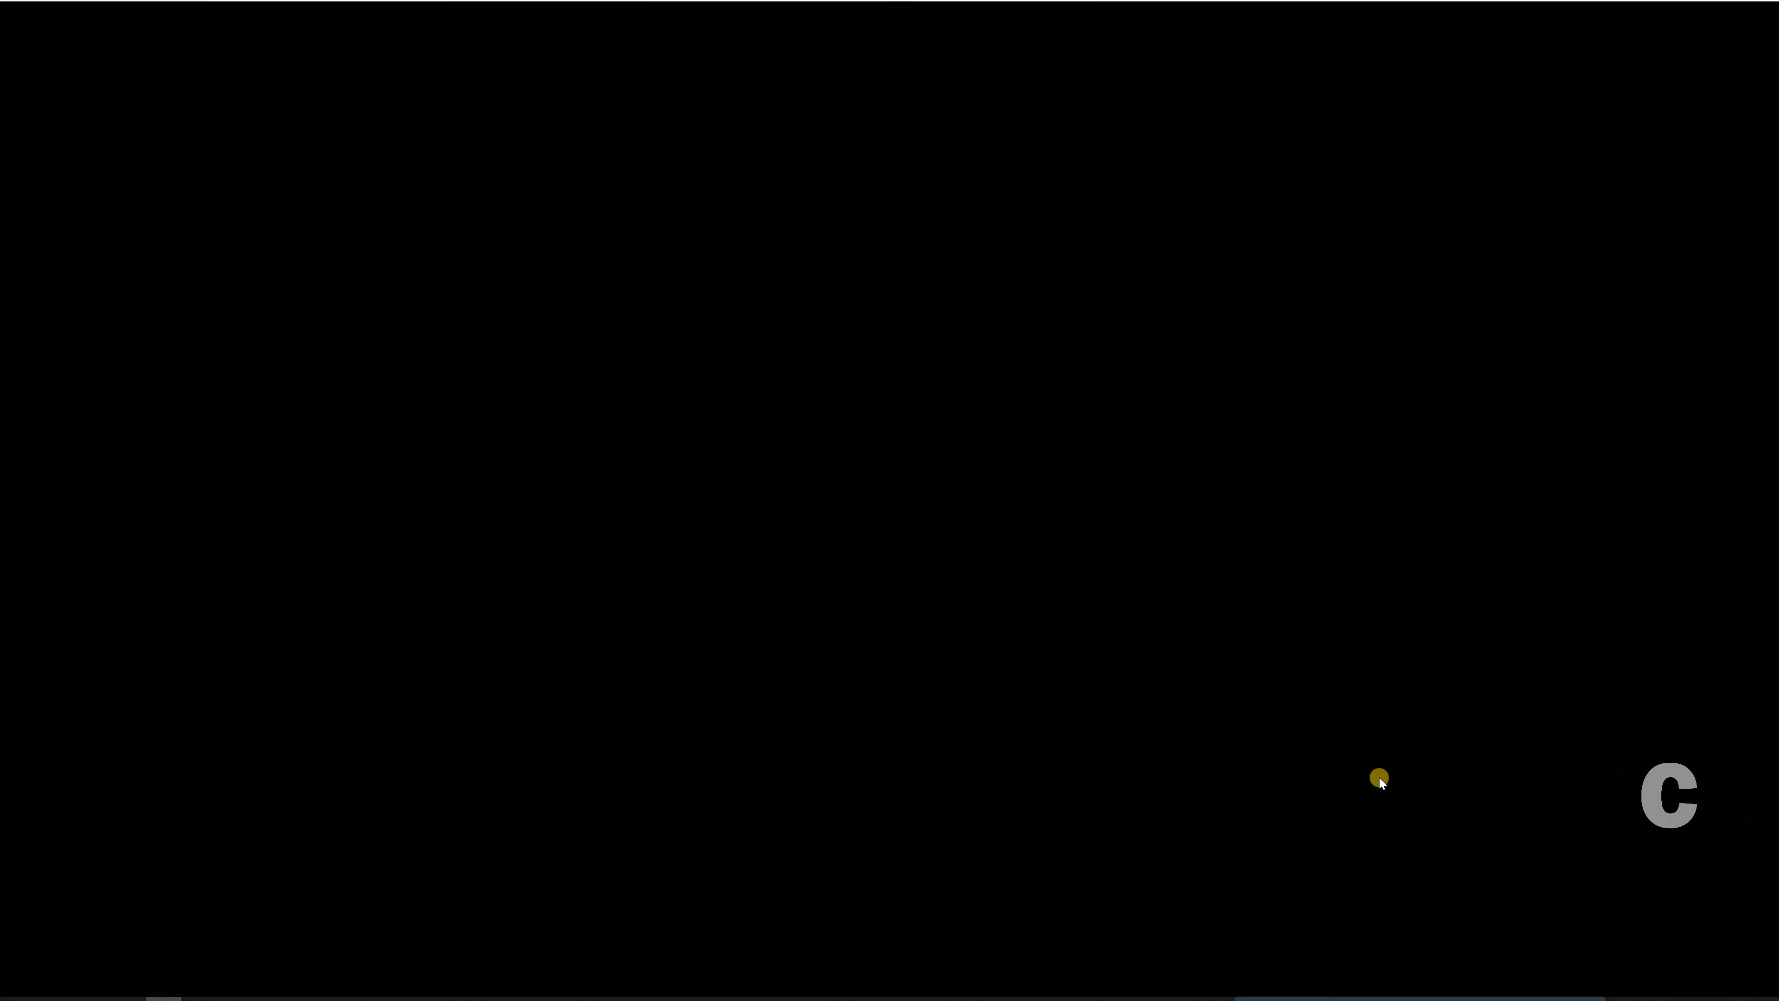
click(1379, 777)
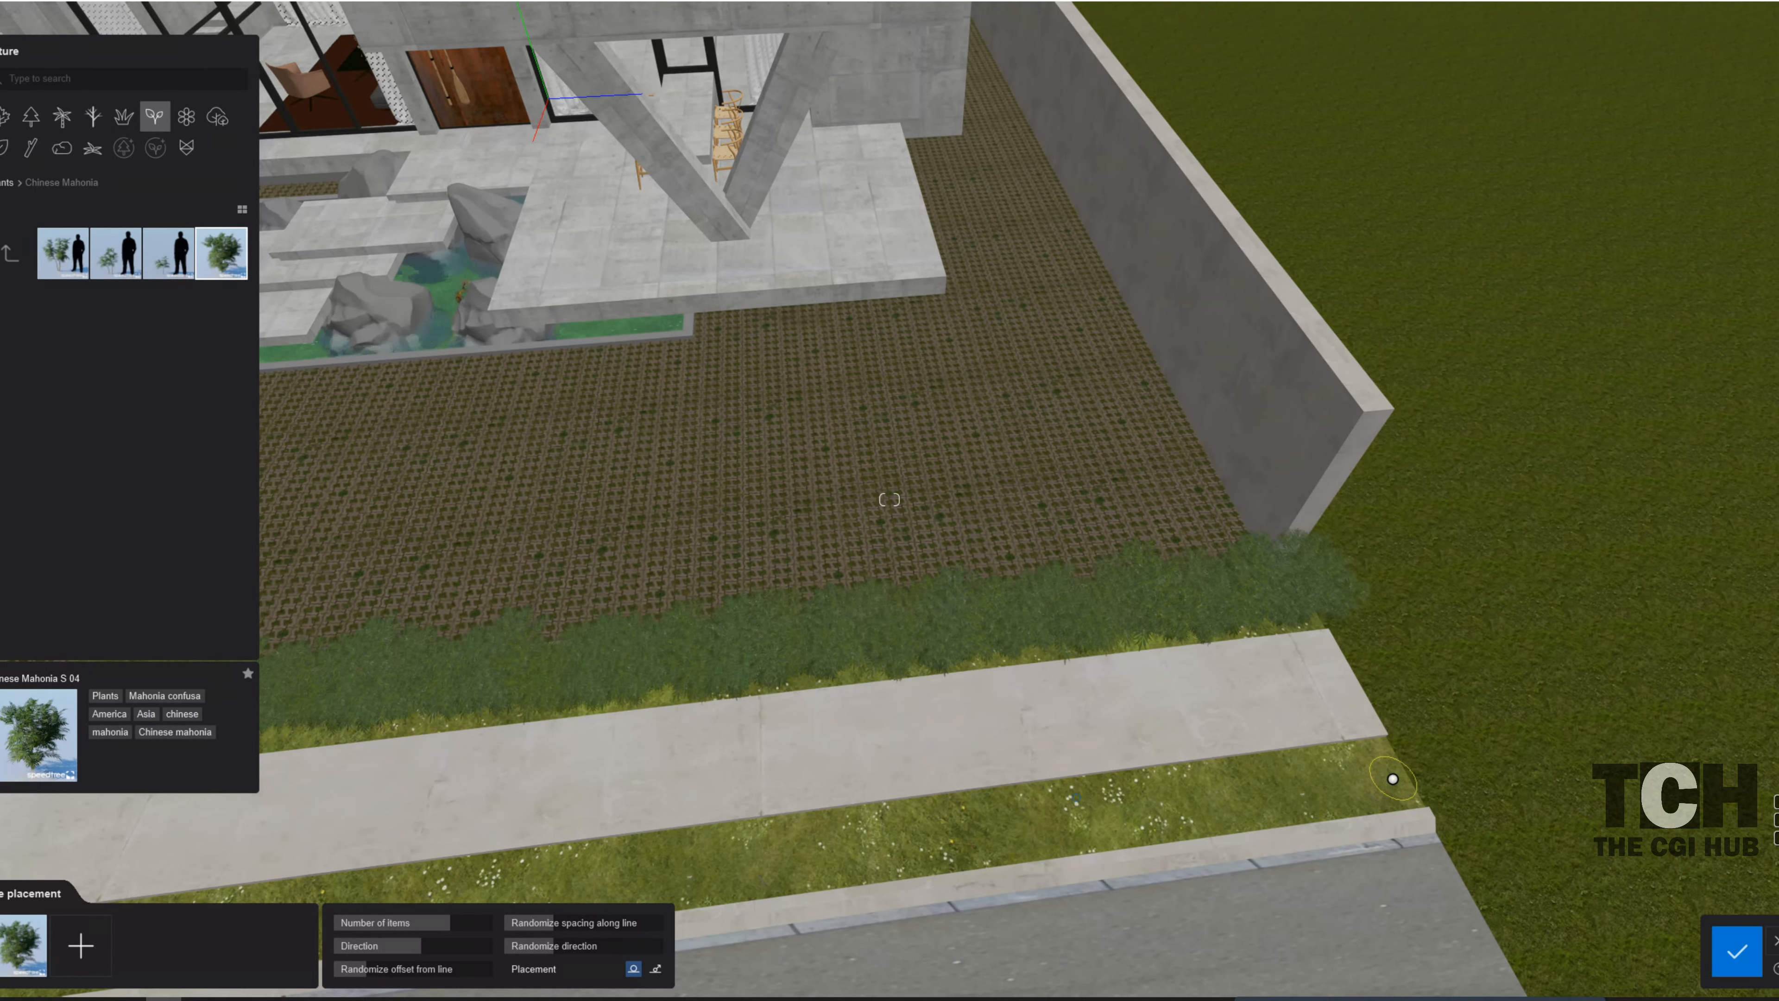
right_drag(1391, 778, 1013, 823)
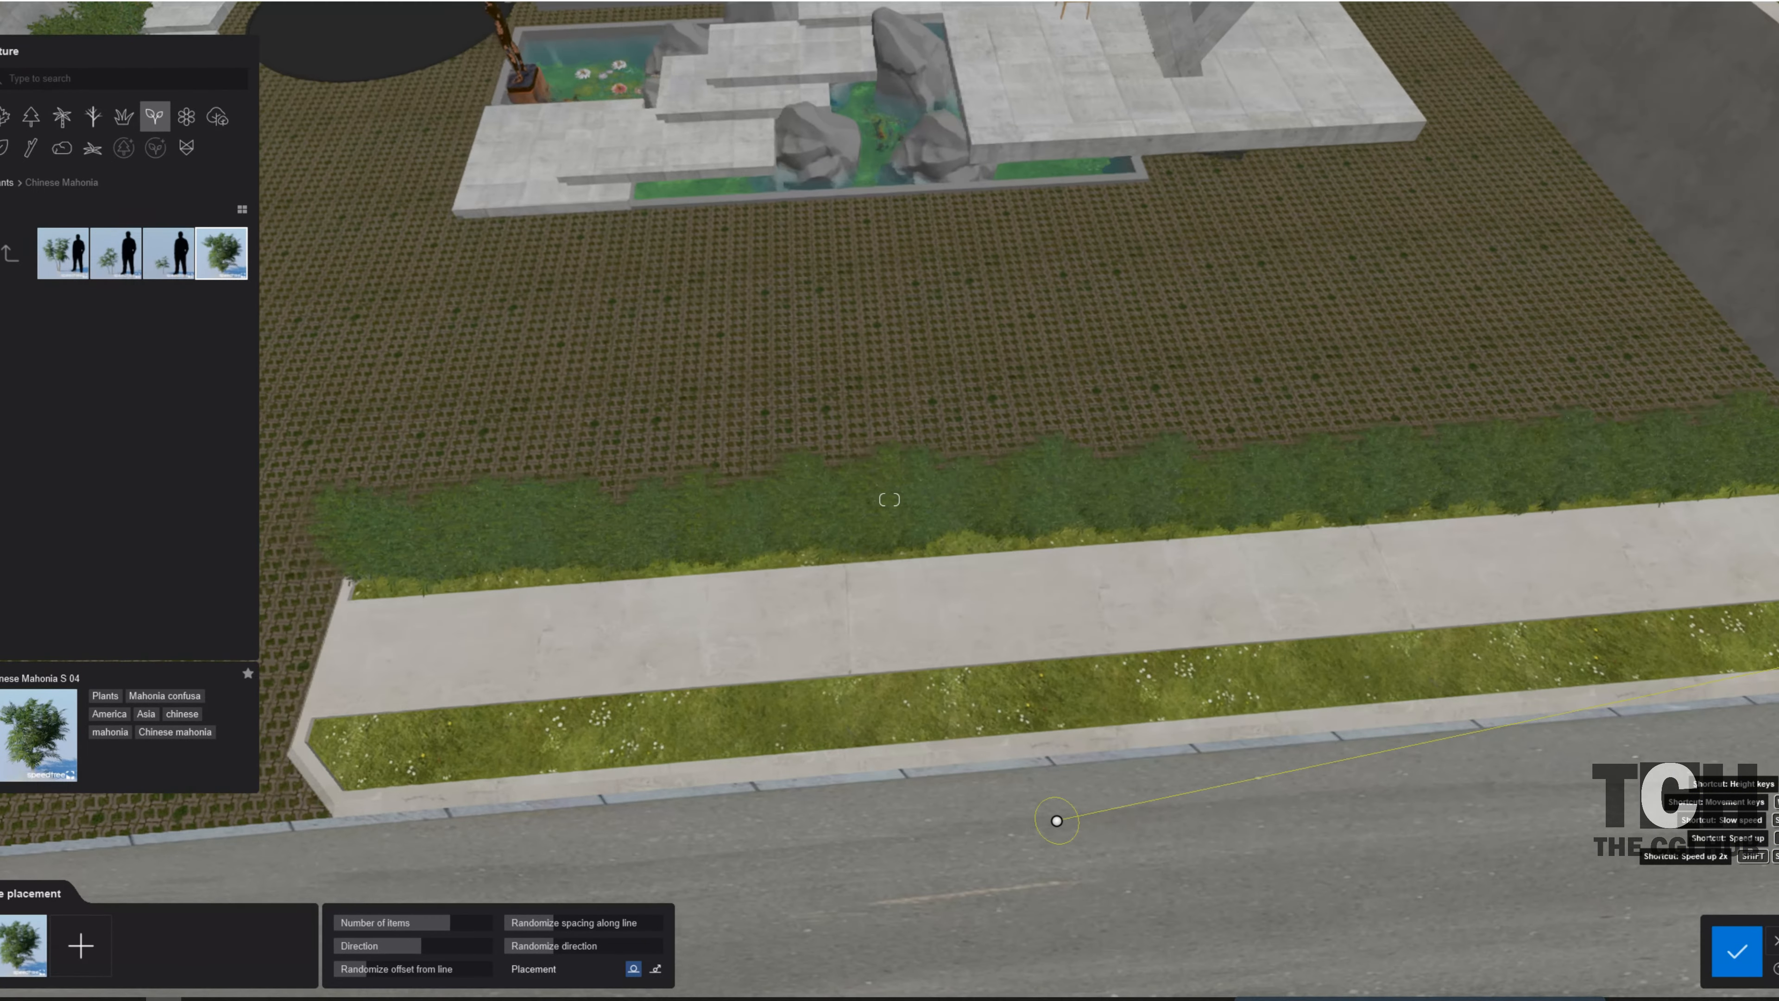
key(a)
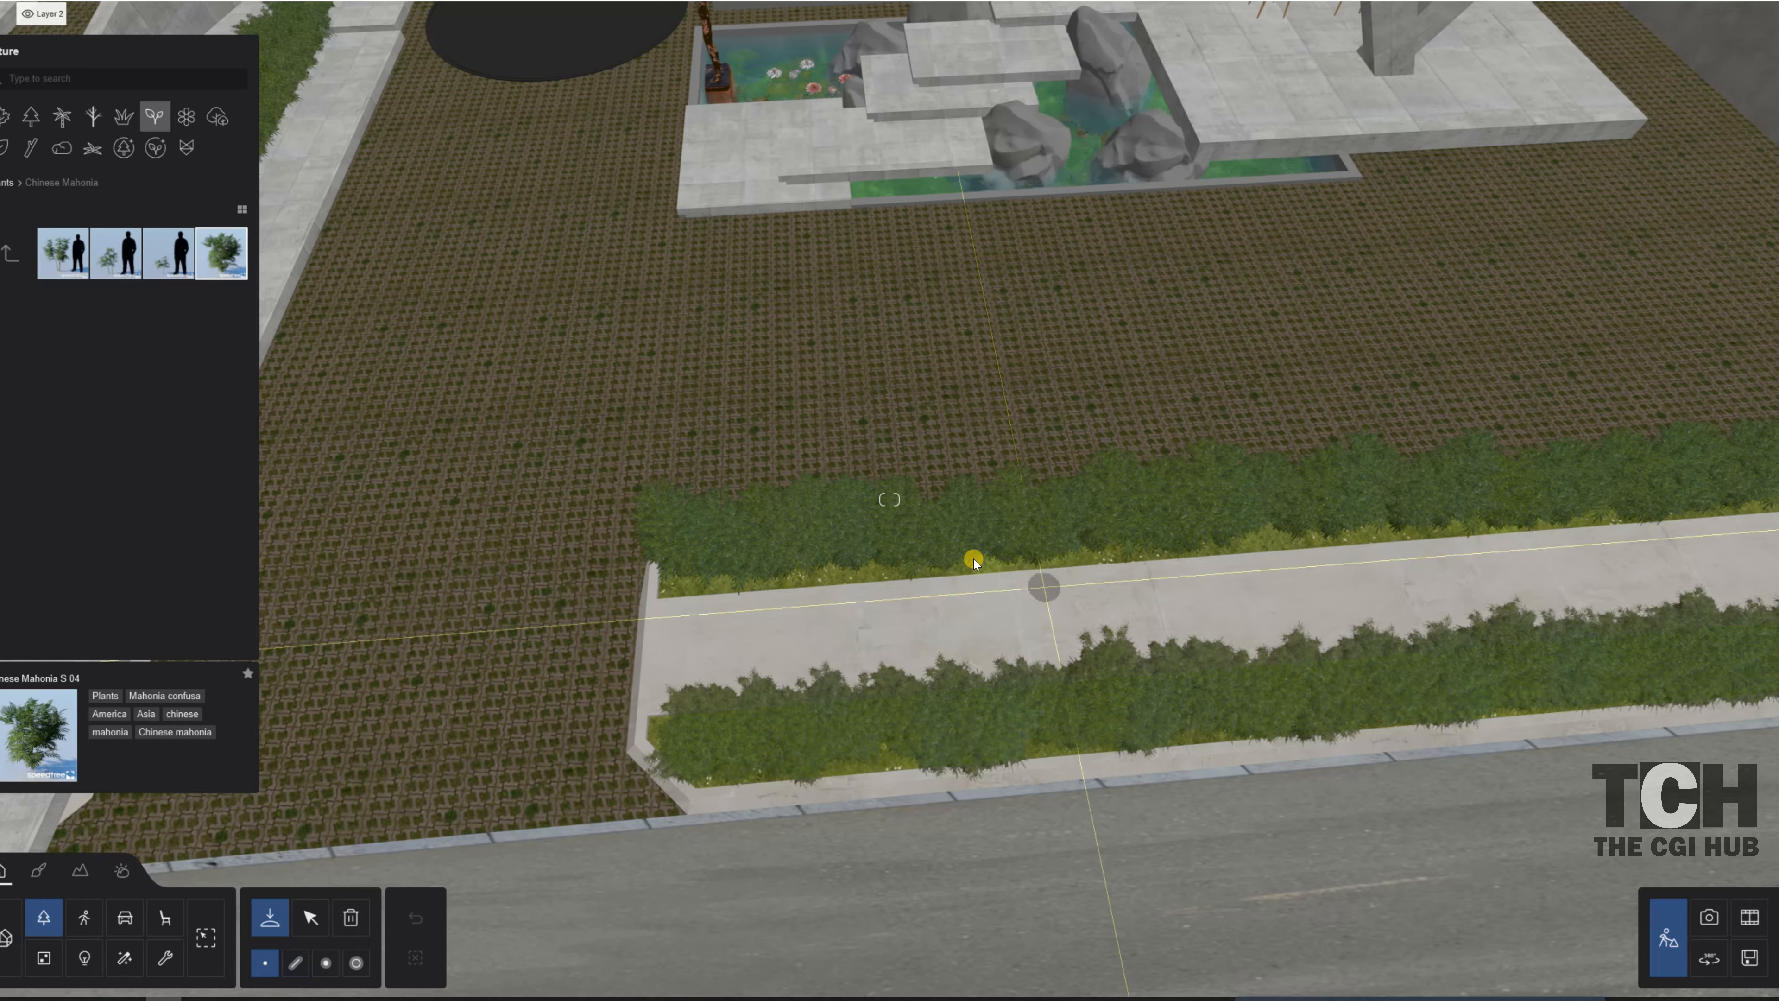
- Switch to Layer 1 and choose CanaryIslandDatePalm 004 from the palm collection, with the side boundary wall in view
key(s)
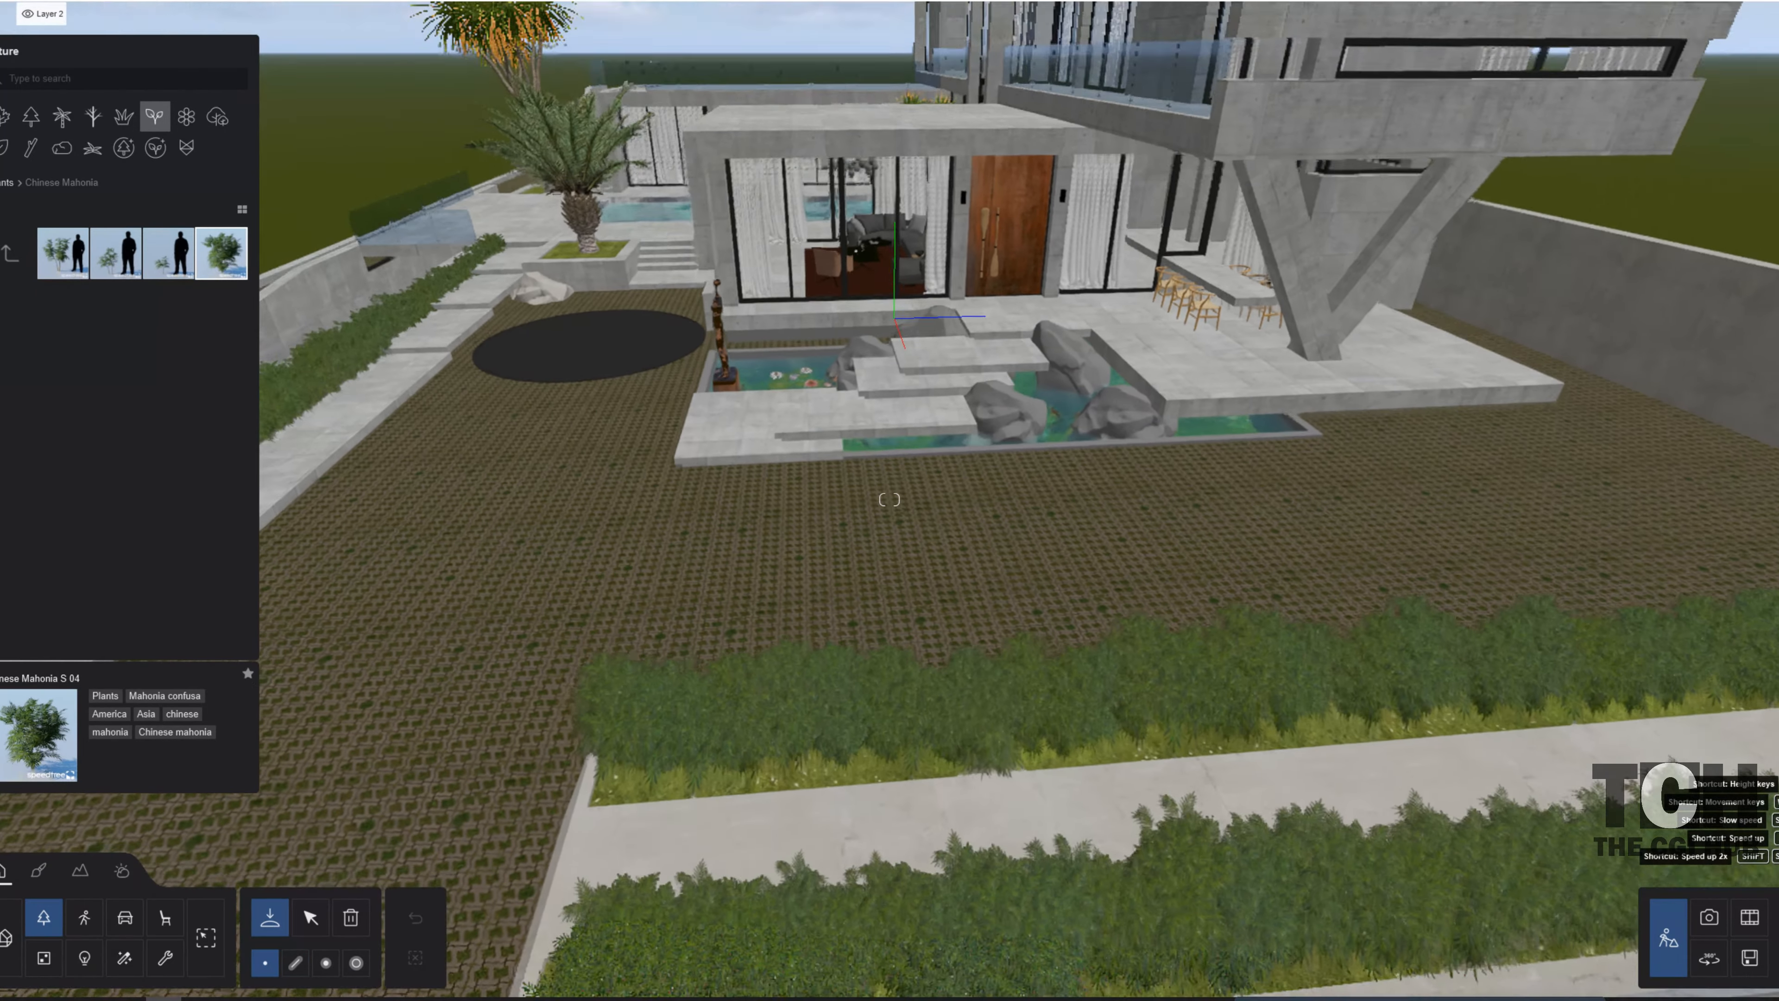
right_drag(889, 499, 834, 287)
key(a)
key(a)
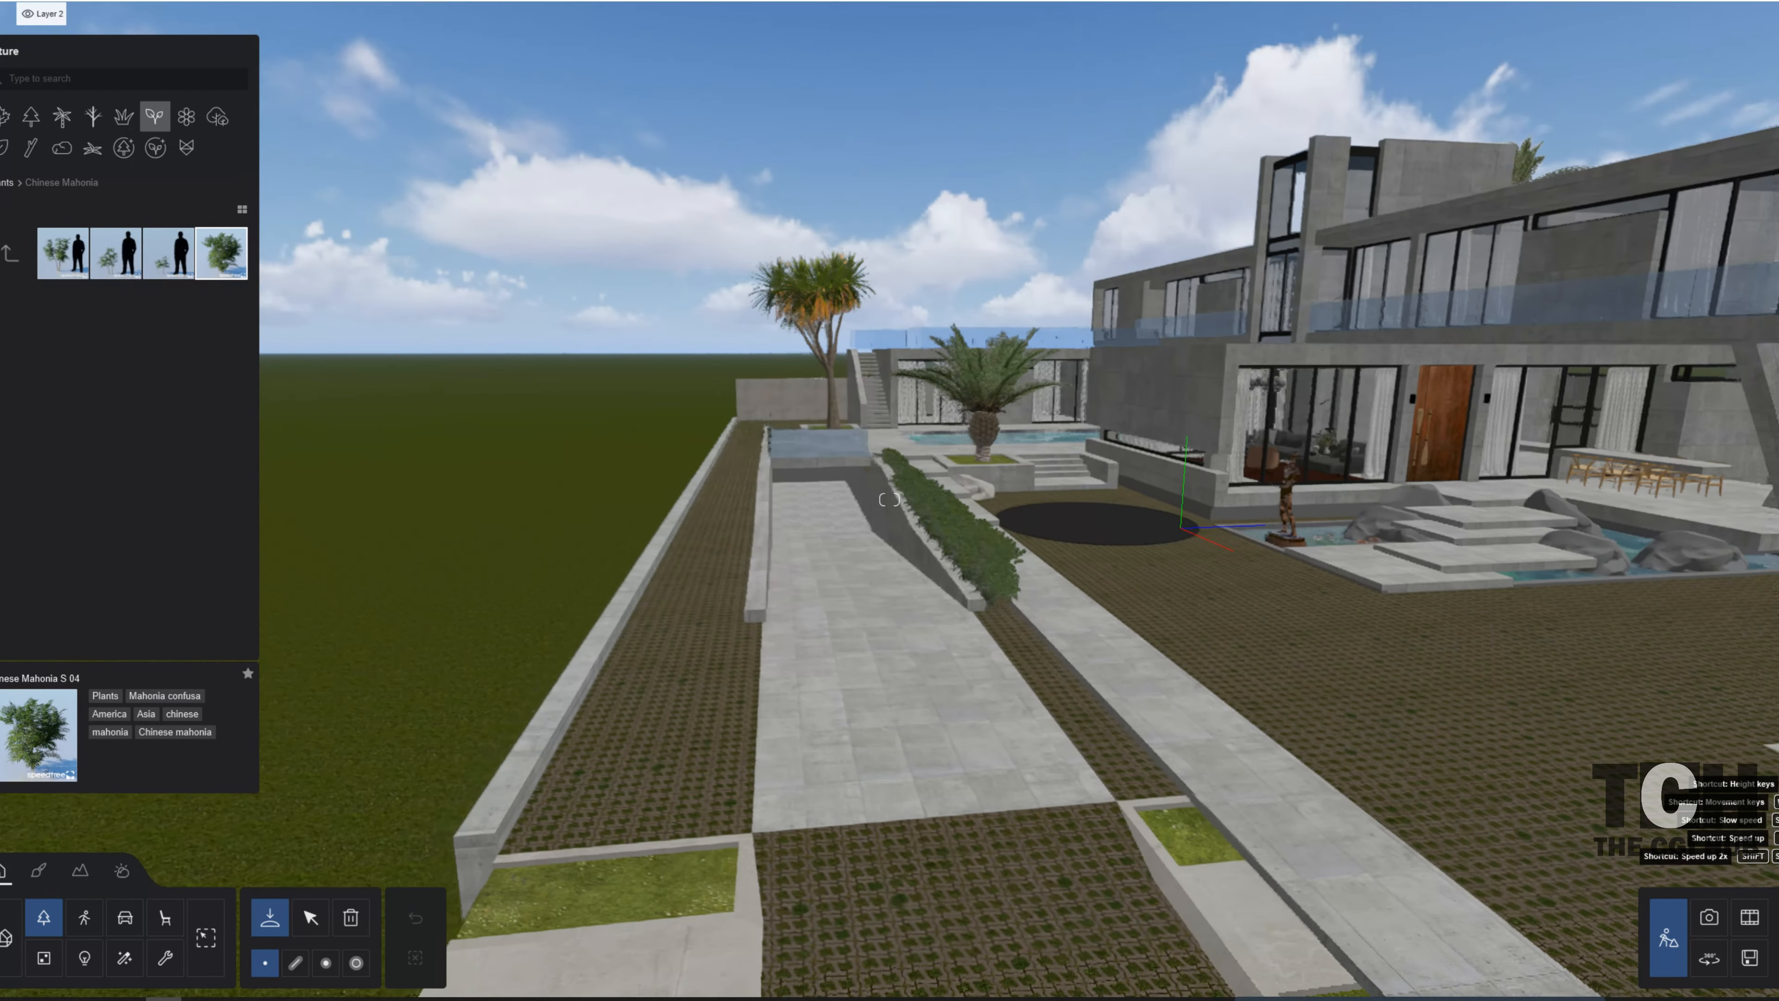
key(a)
right_drag(889, 499, 829, 616)
key(q)
key(a)
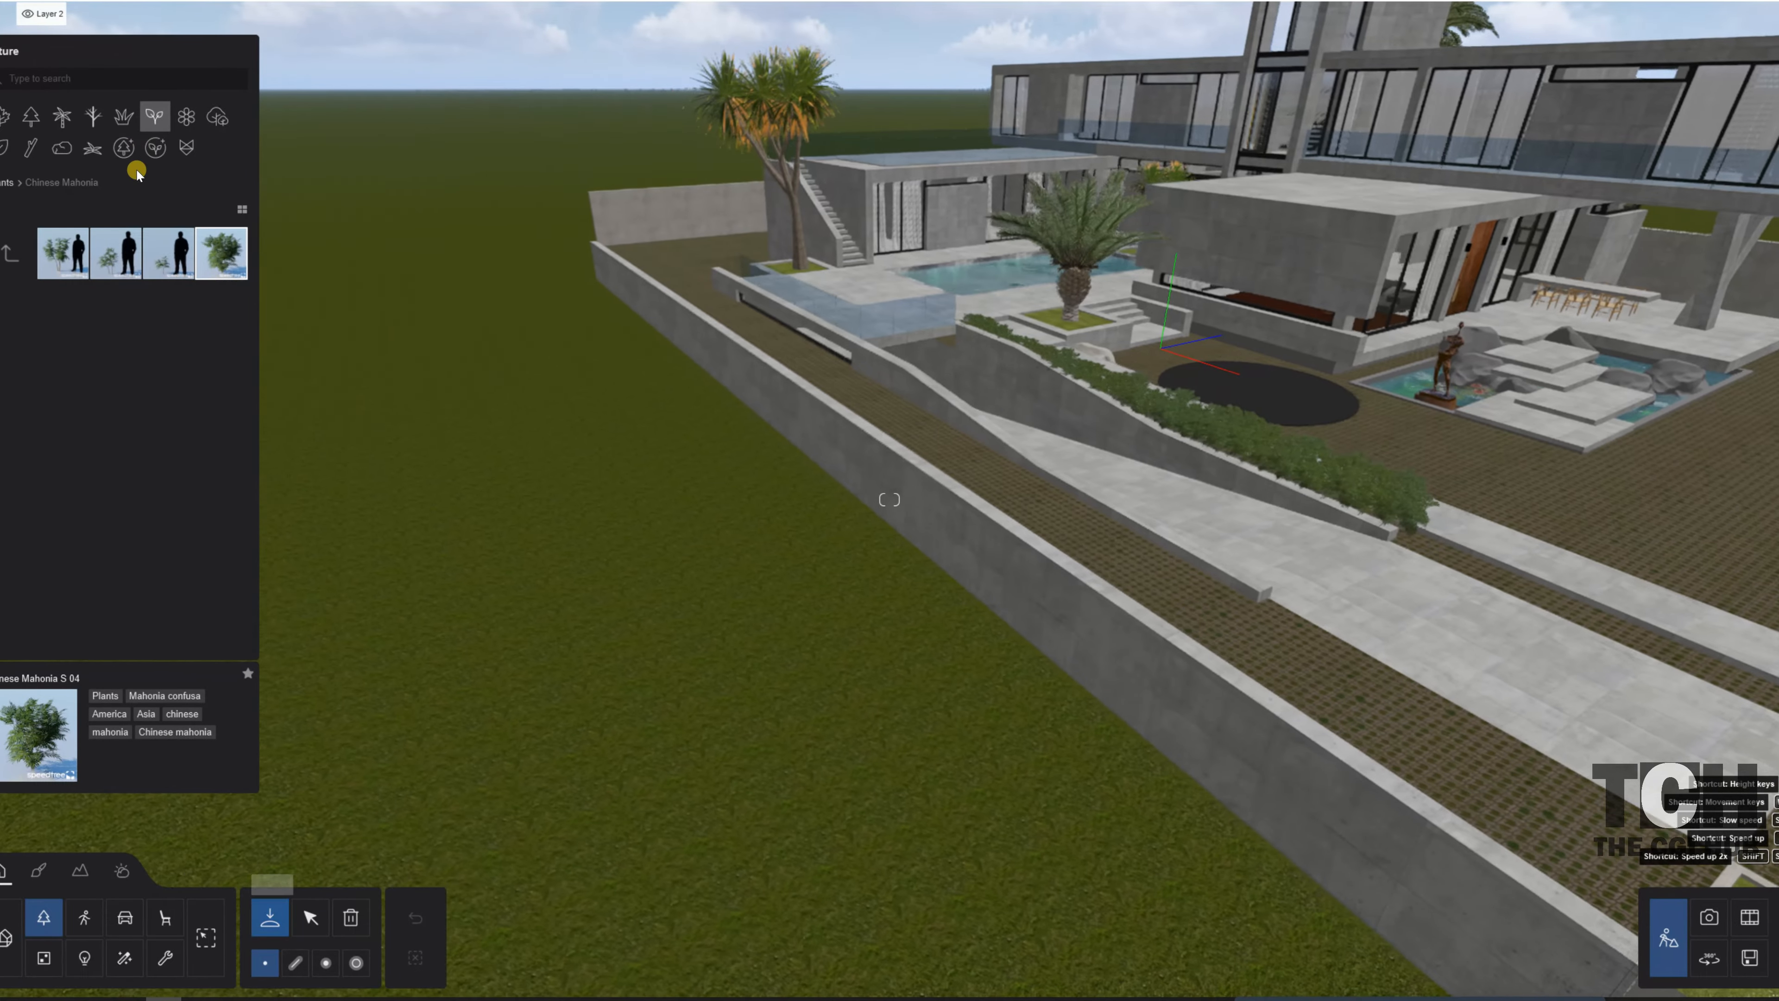
click(105, 19)
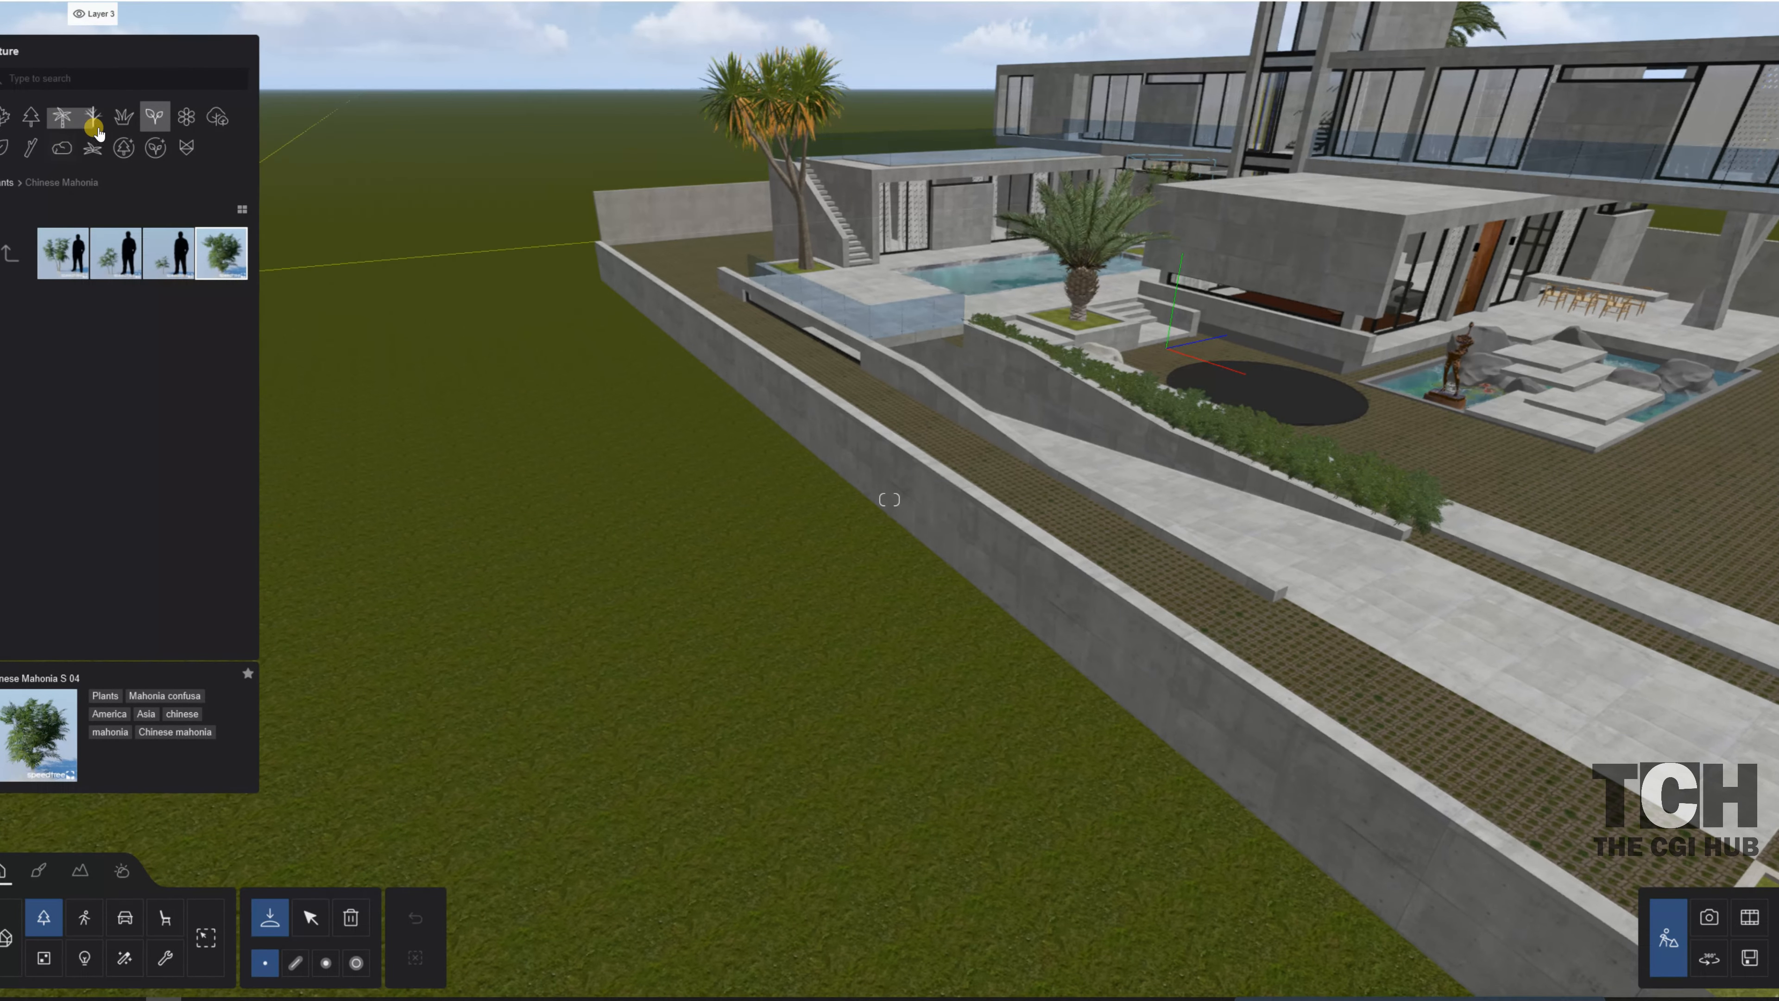
click(62, 116)
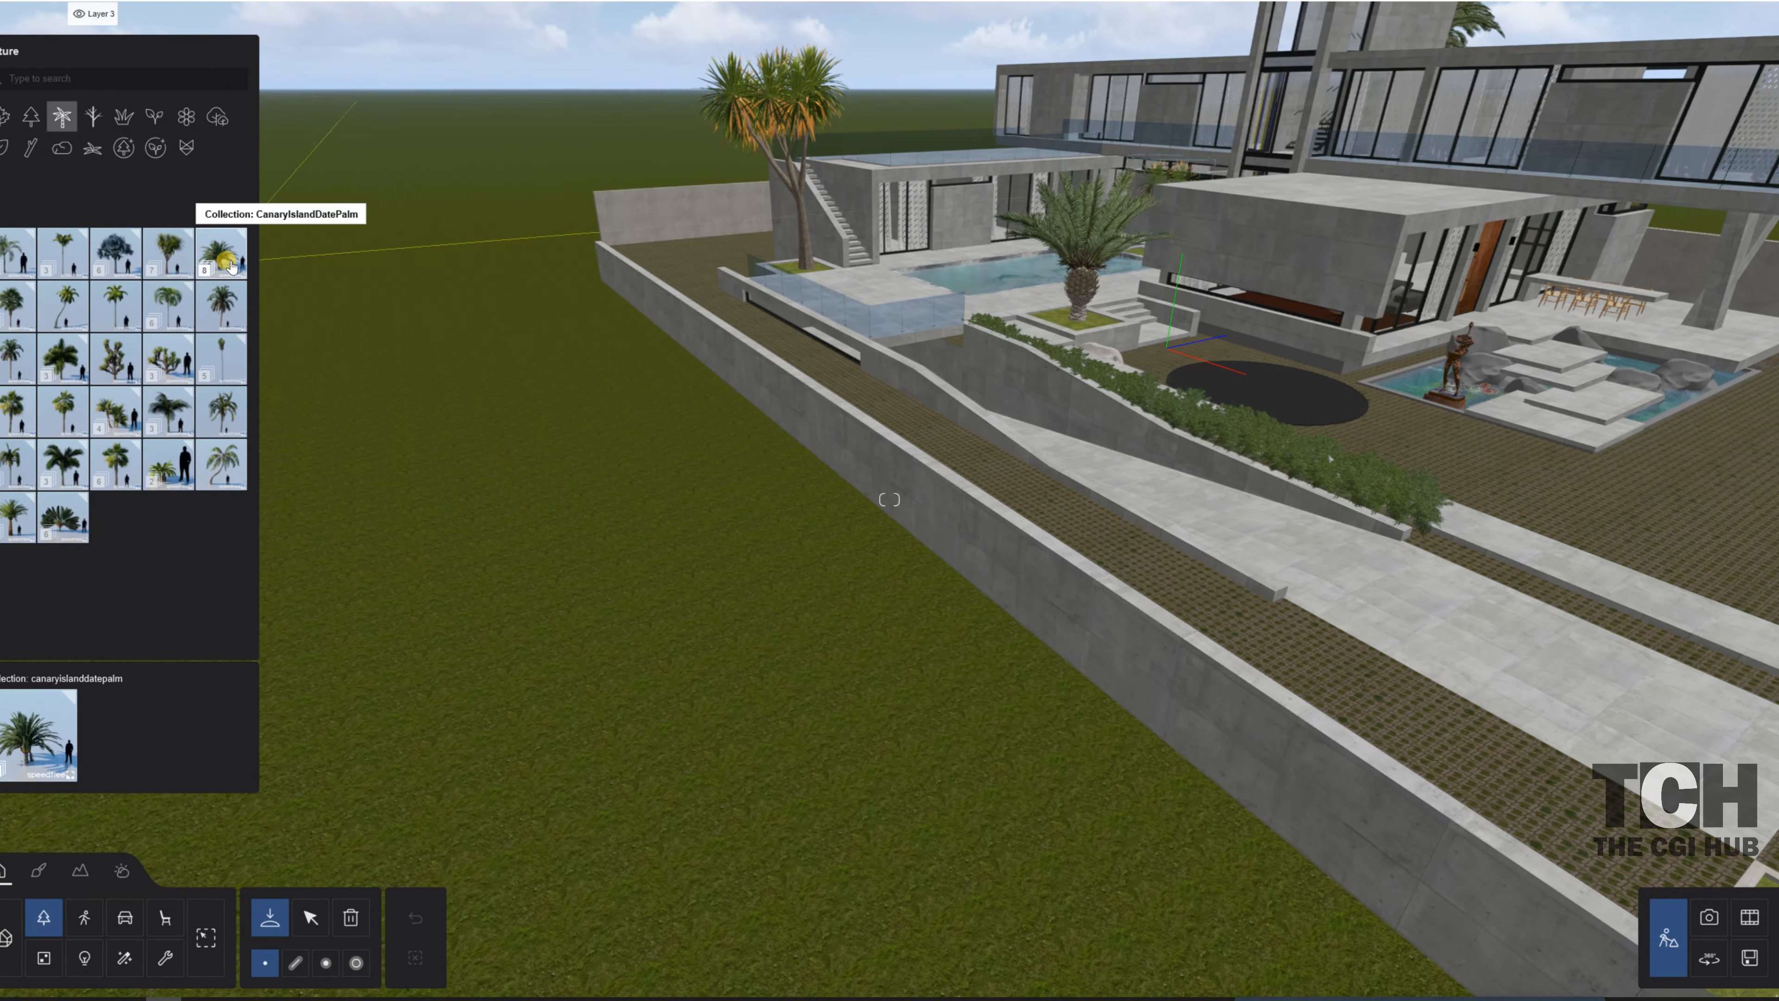
click(226, 254)
click(224, 251)
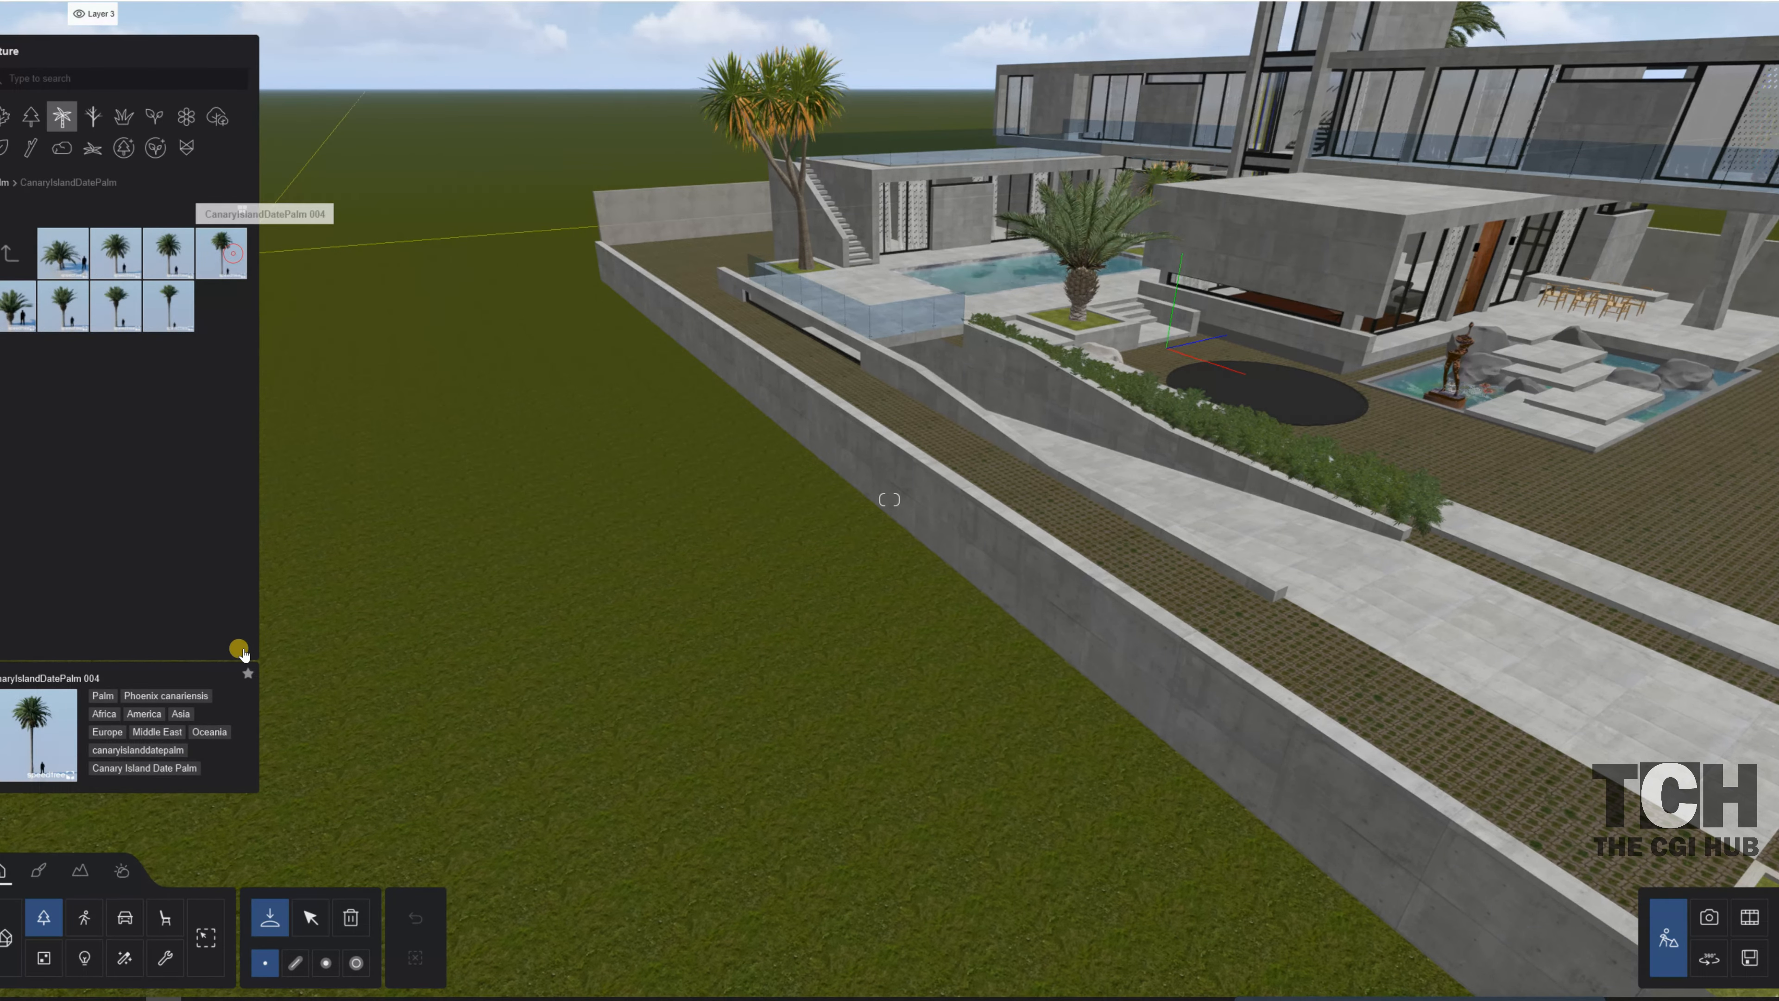
- Start a line placement and add CanaryIslandDatePalm variants, including 004, 006, 008 and 003, to its plant mix
click(294, 963)
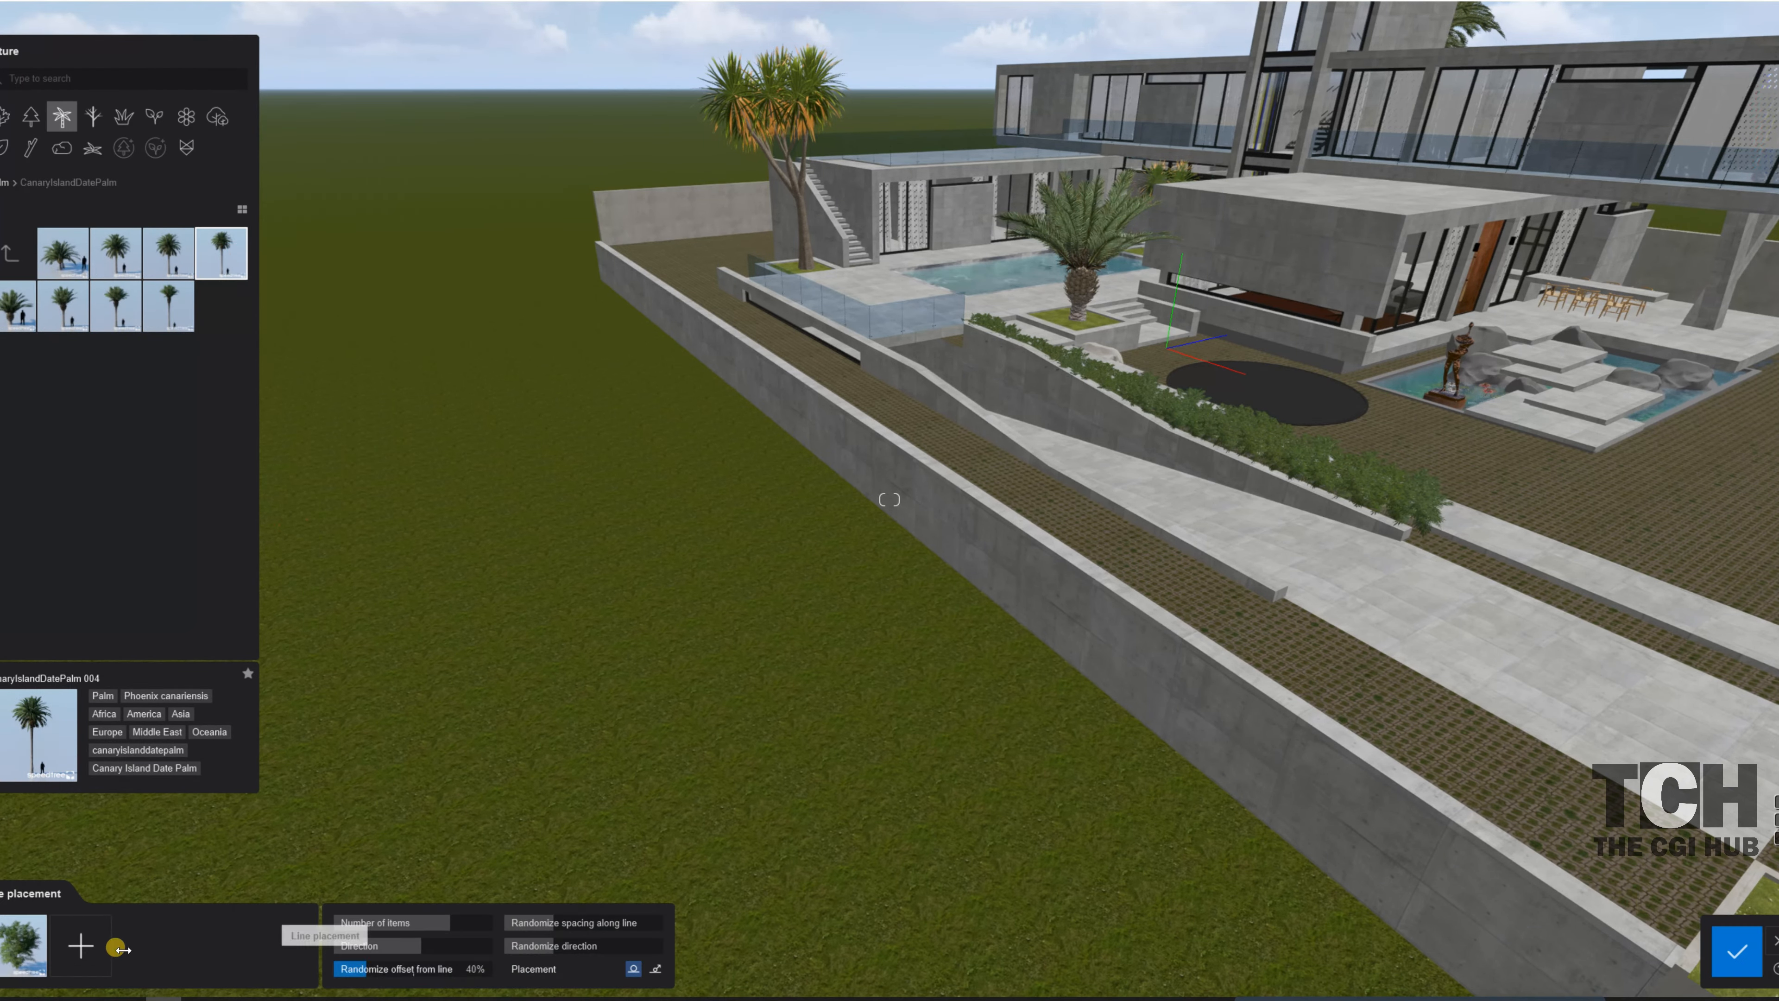
click(90, 947)
click(108, 258)
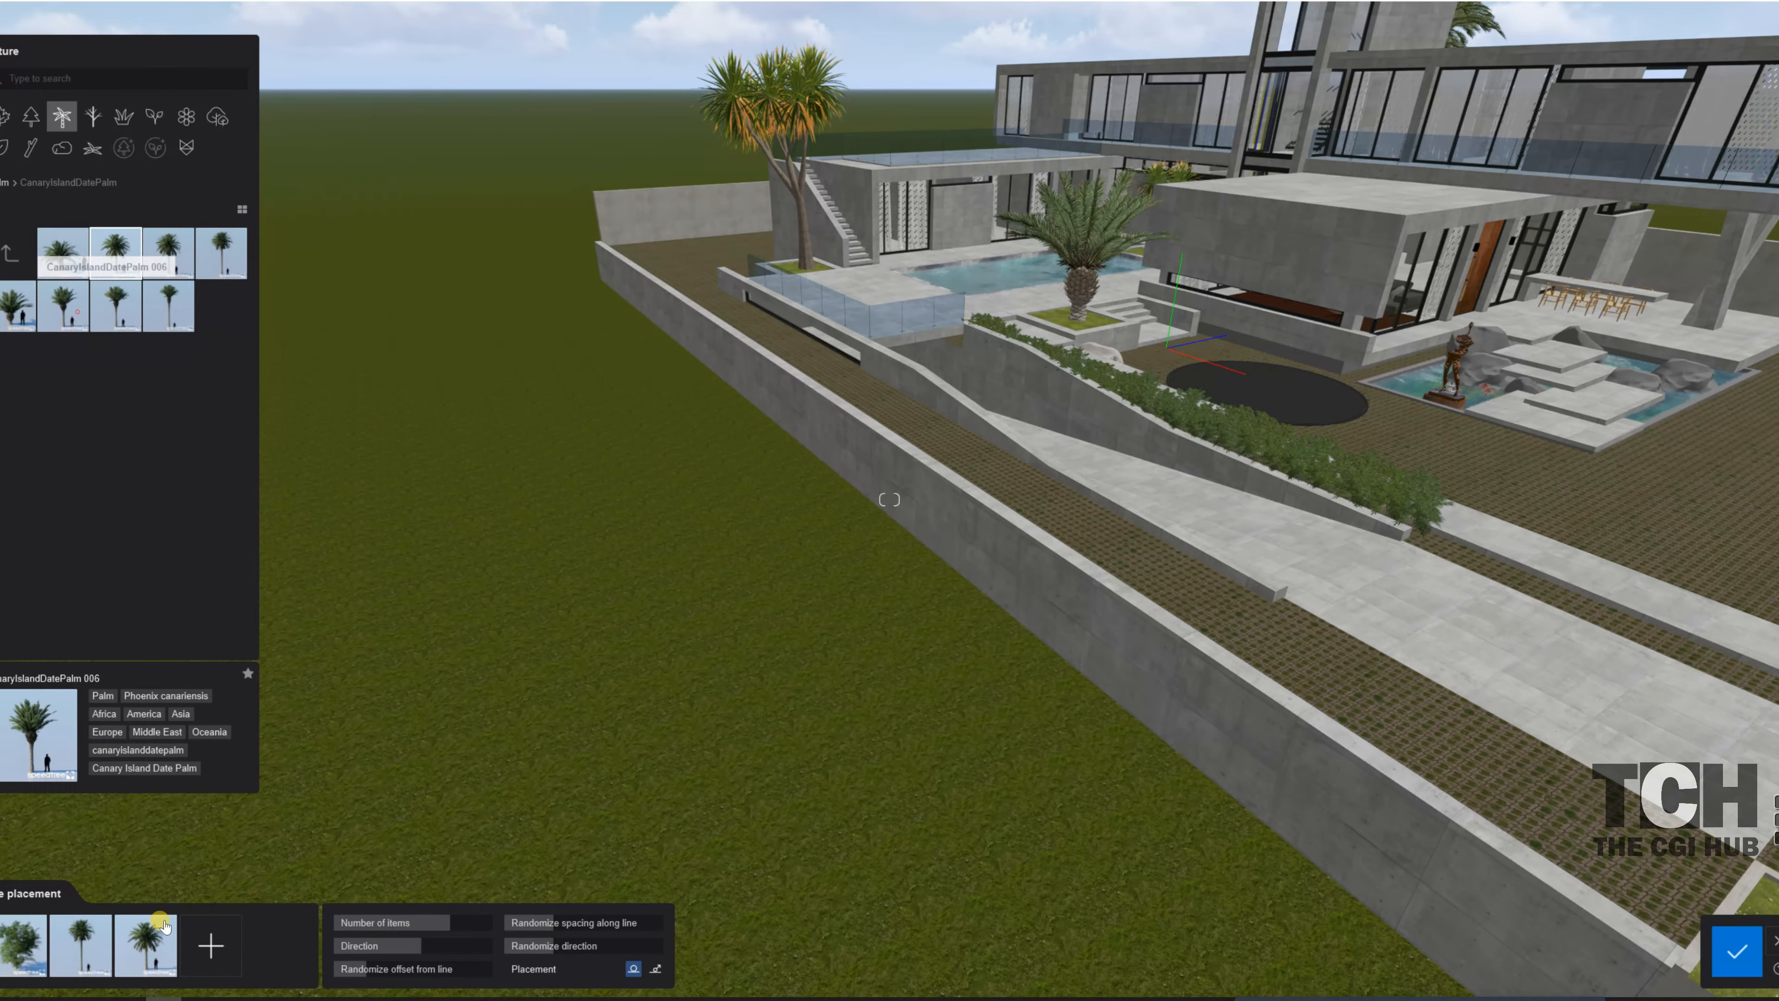
click(63, 306)
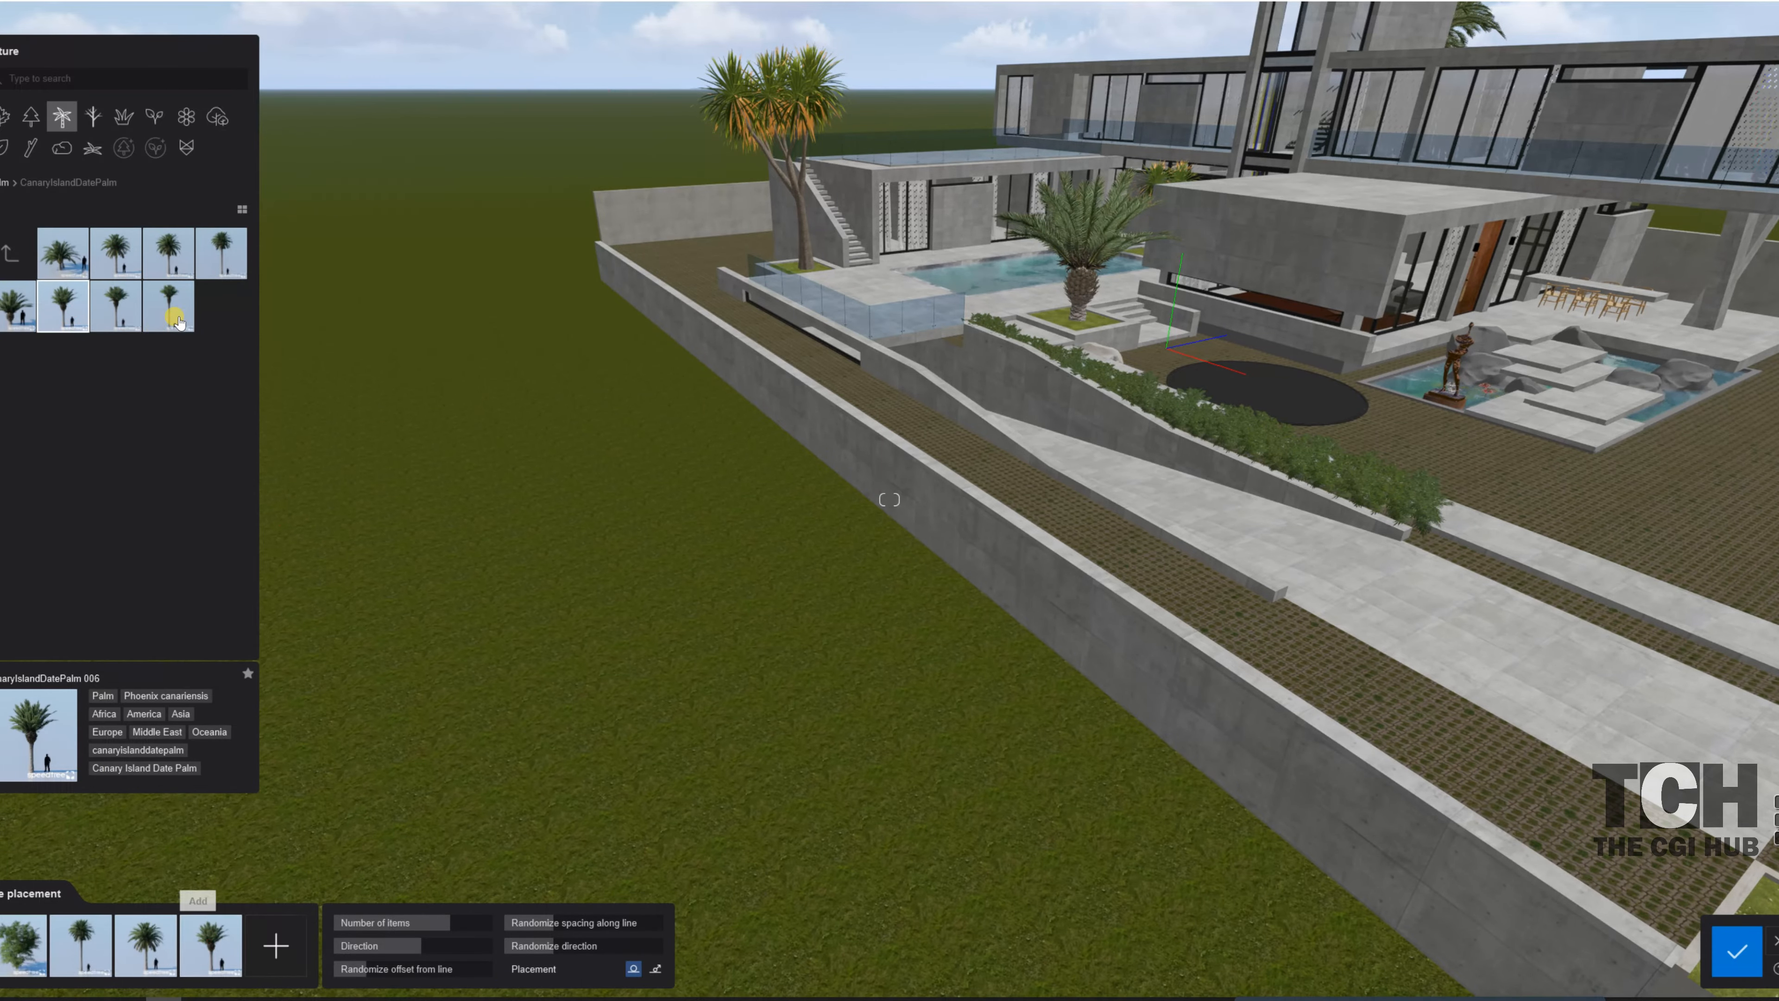
click(179, 322)
click(277, 946)
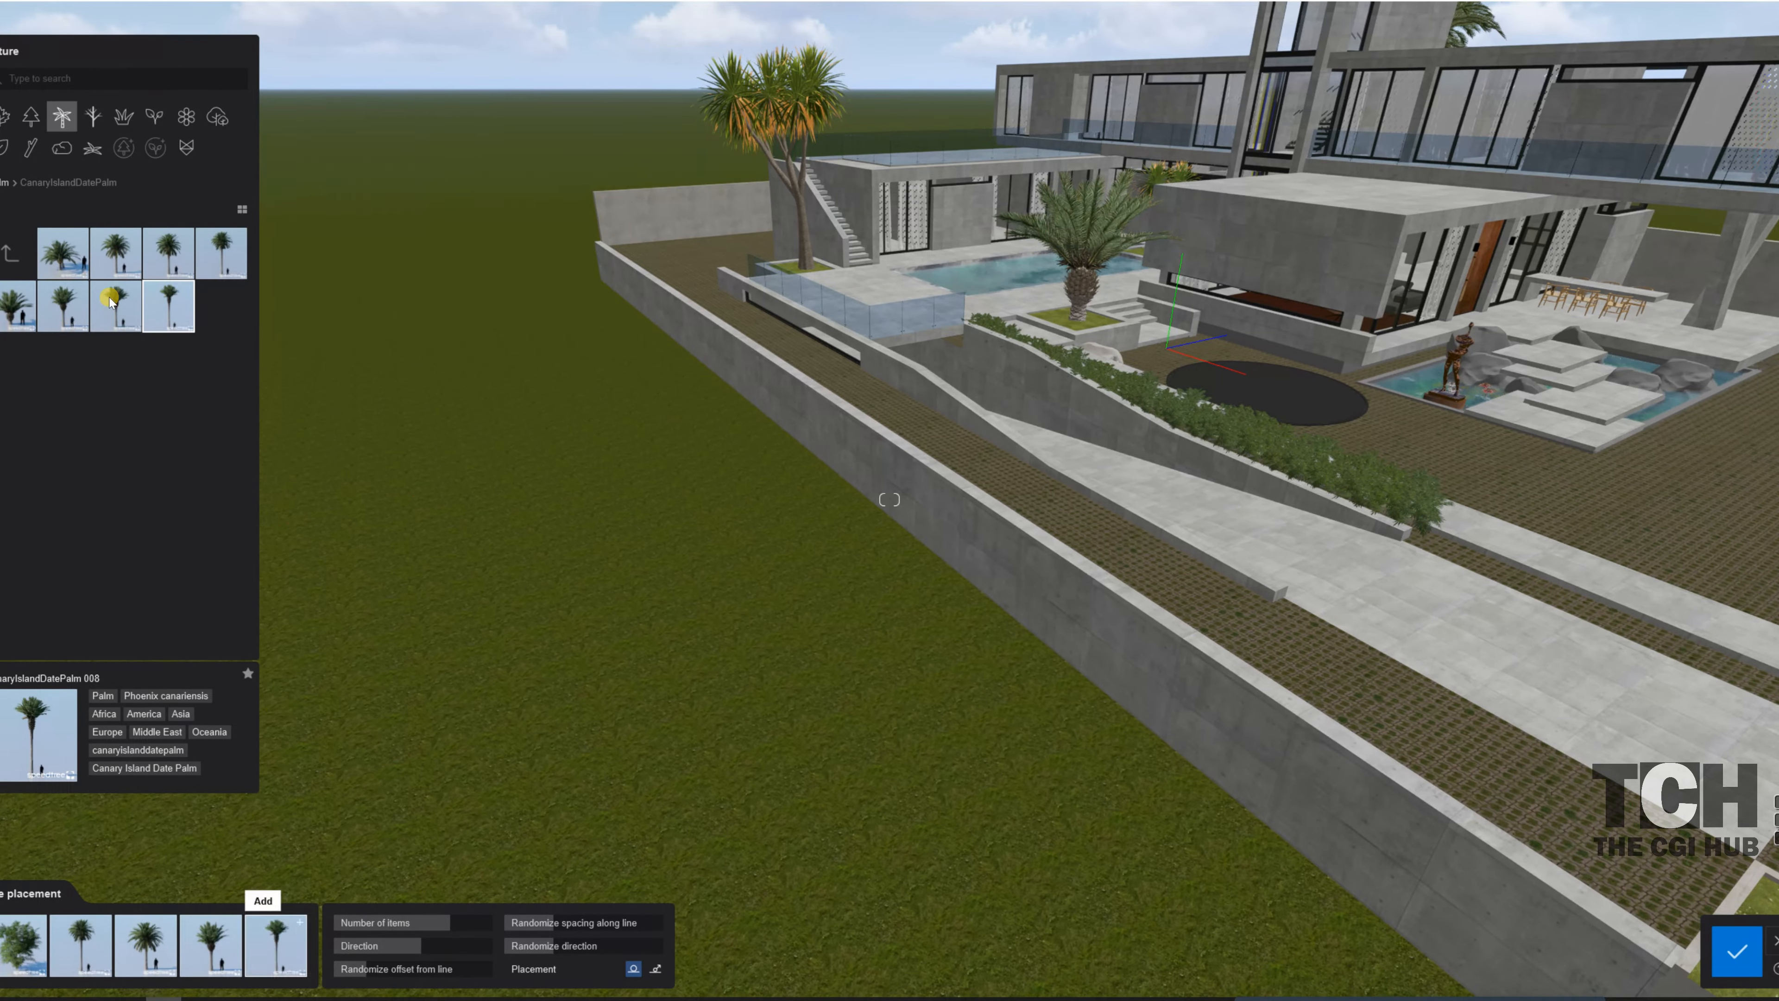
click(170, 257)
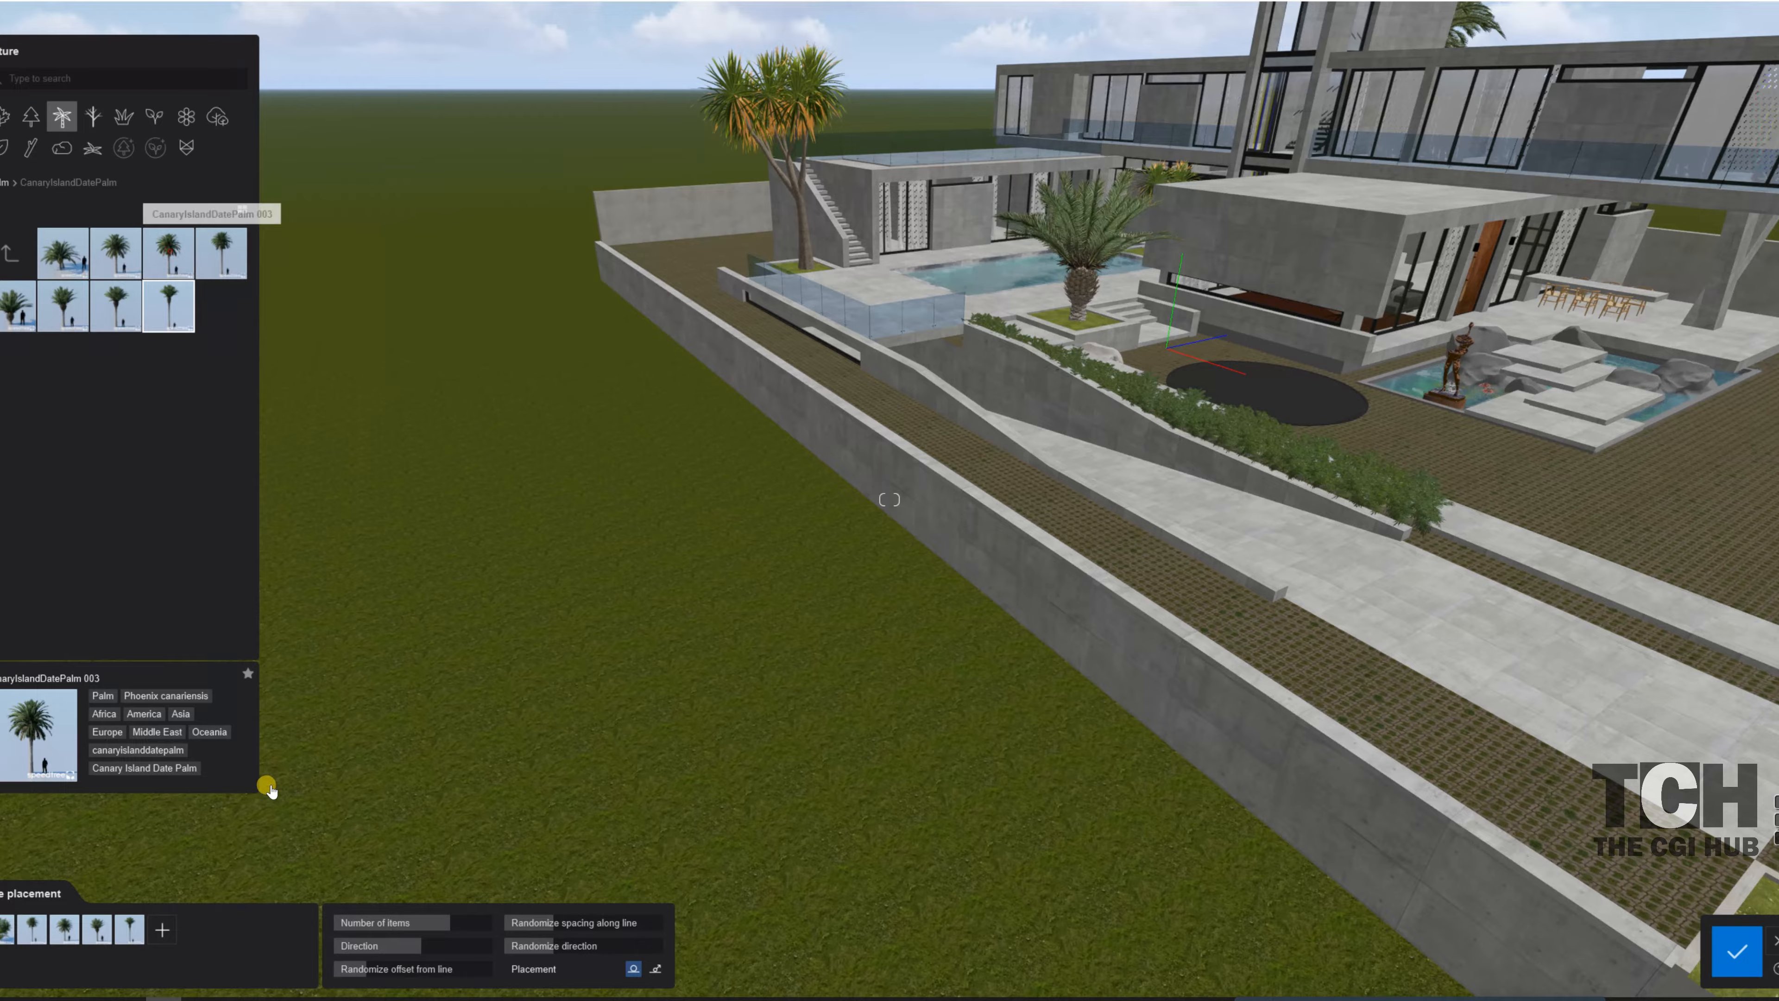
click(164, 931)
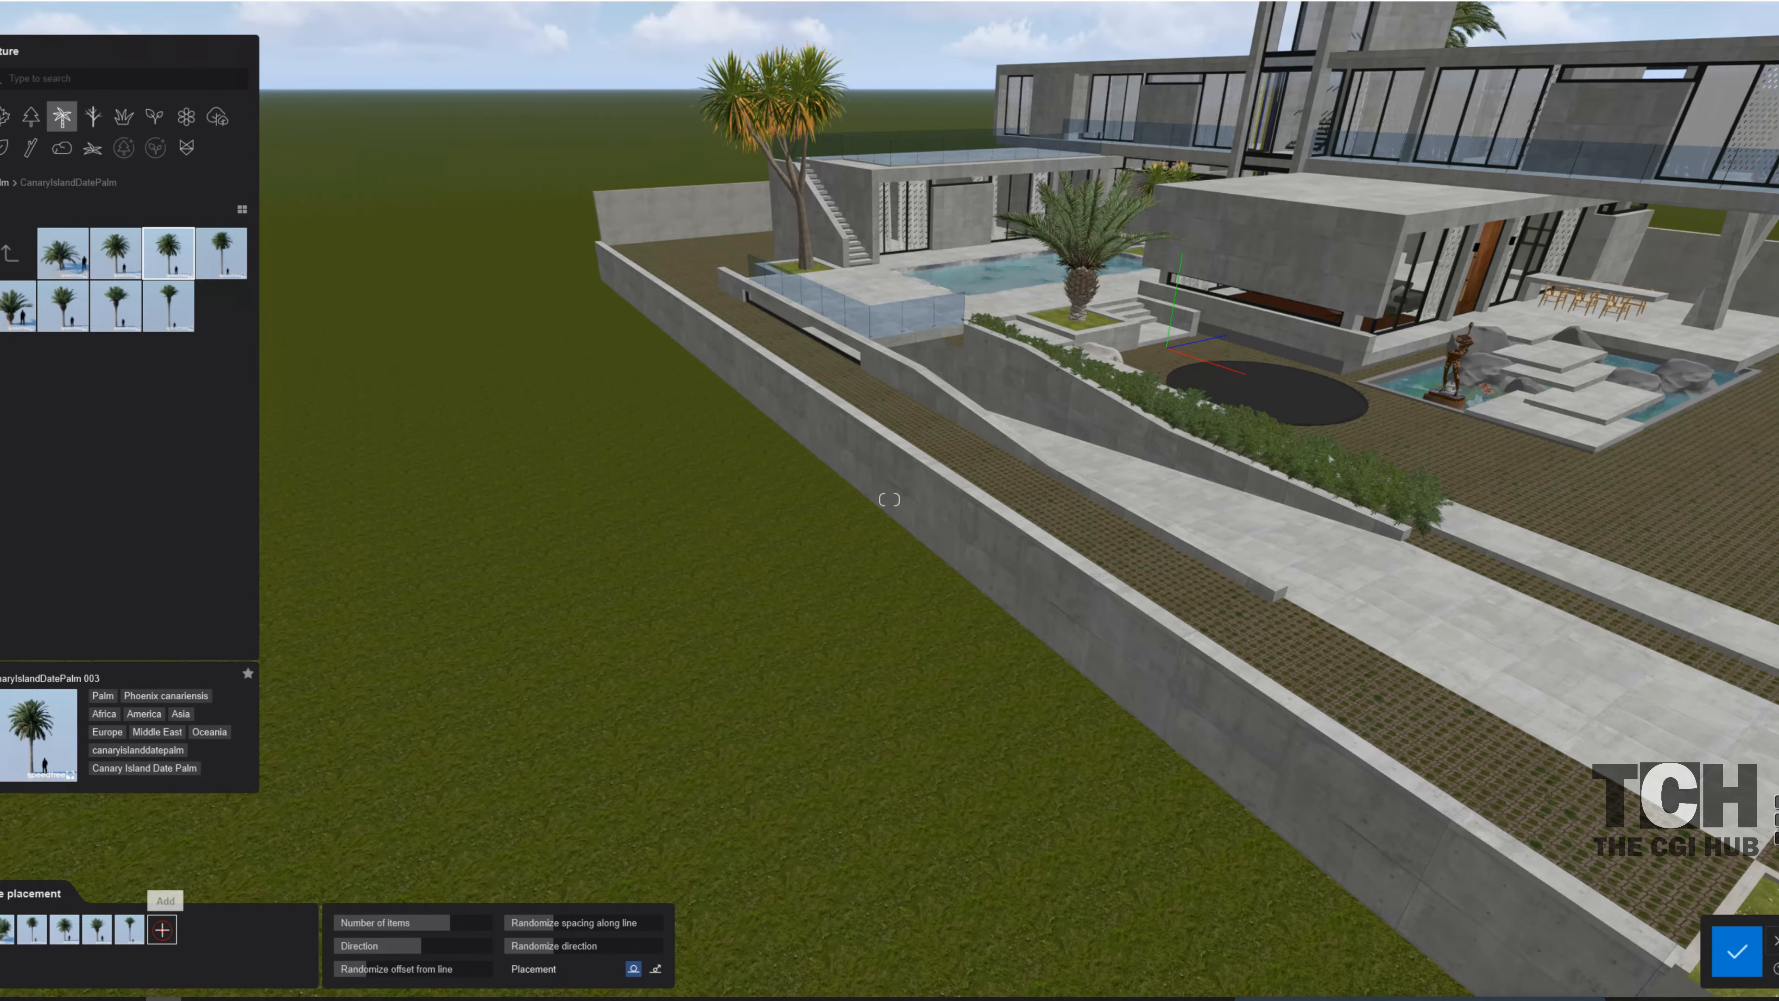
- Add SamplePalm RT and Mexican Fan Palm Medium to the line placement's plant mix
click(11, 272)
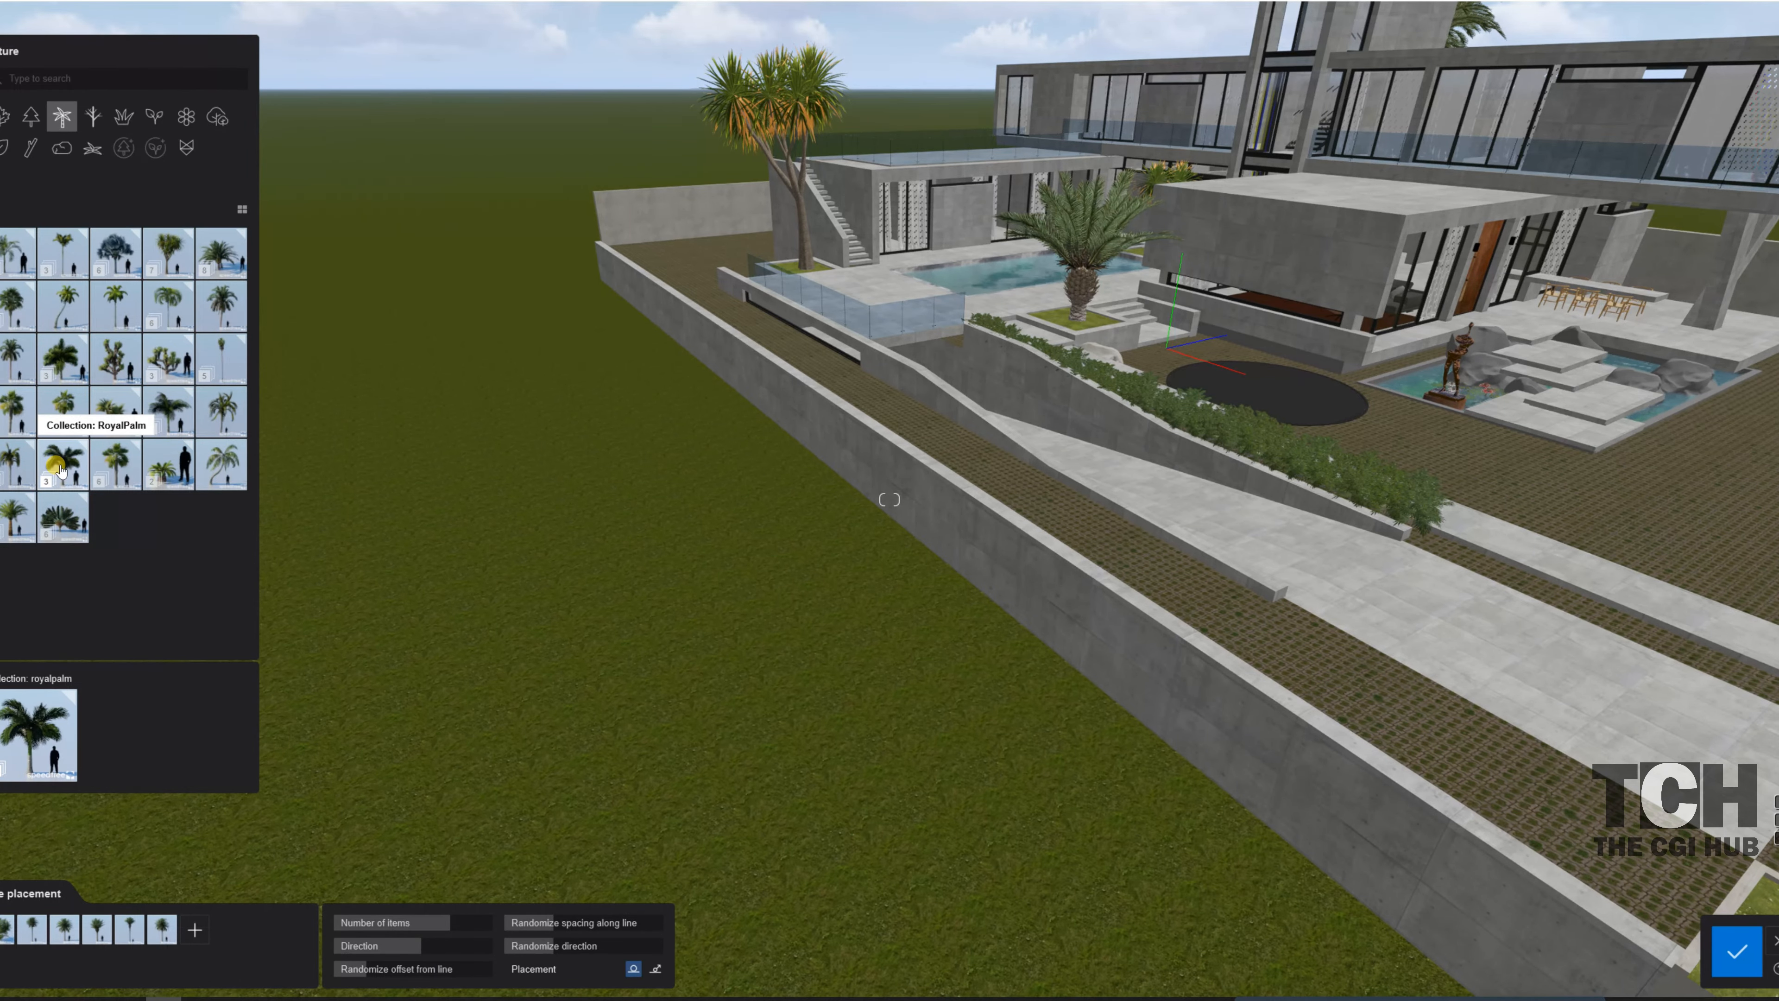
click(62, 468)
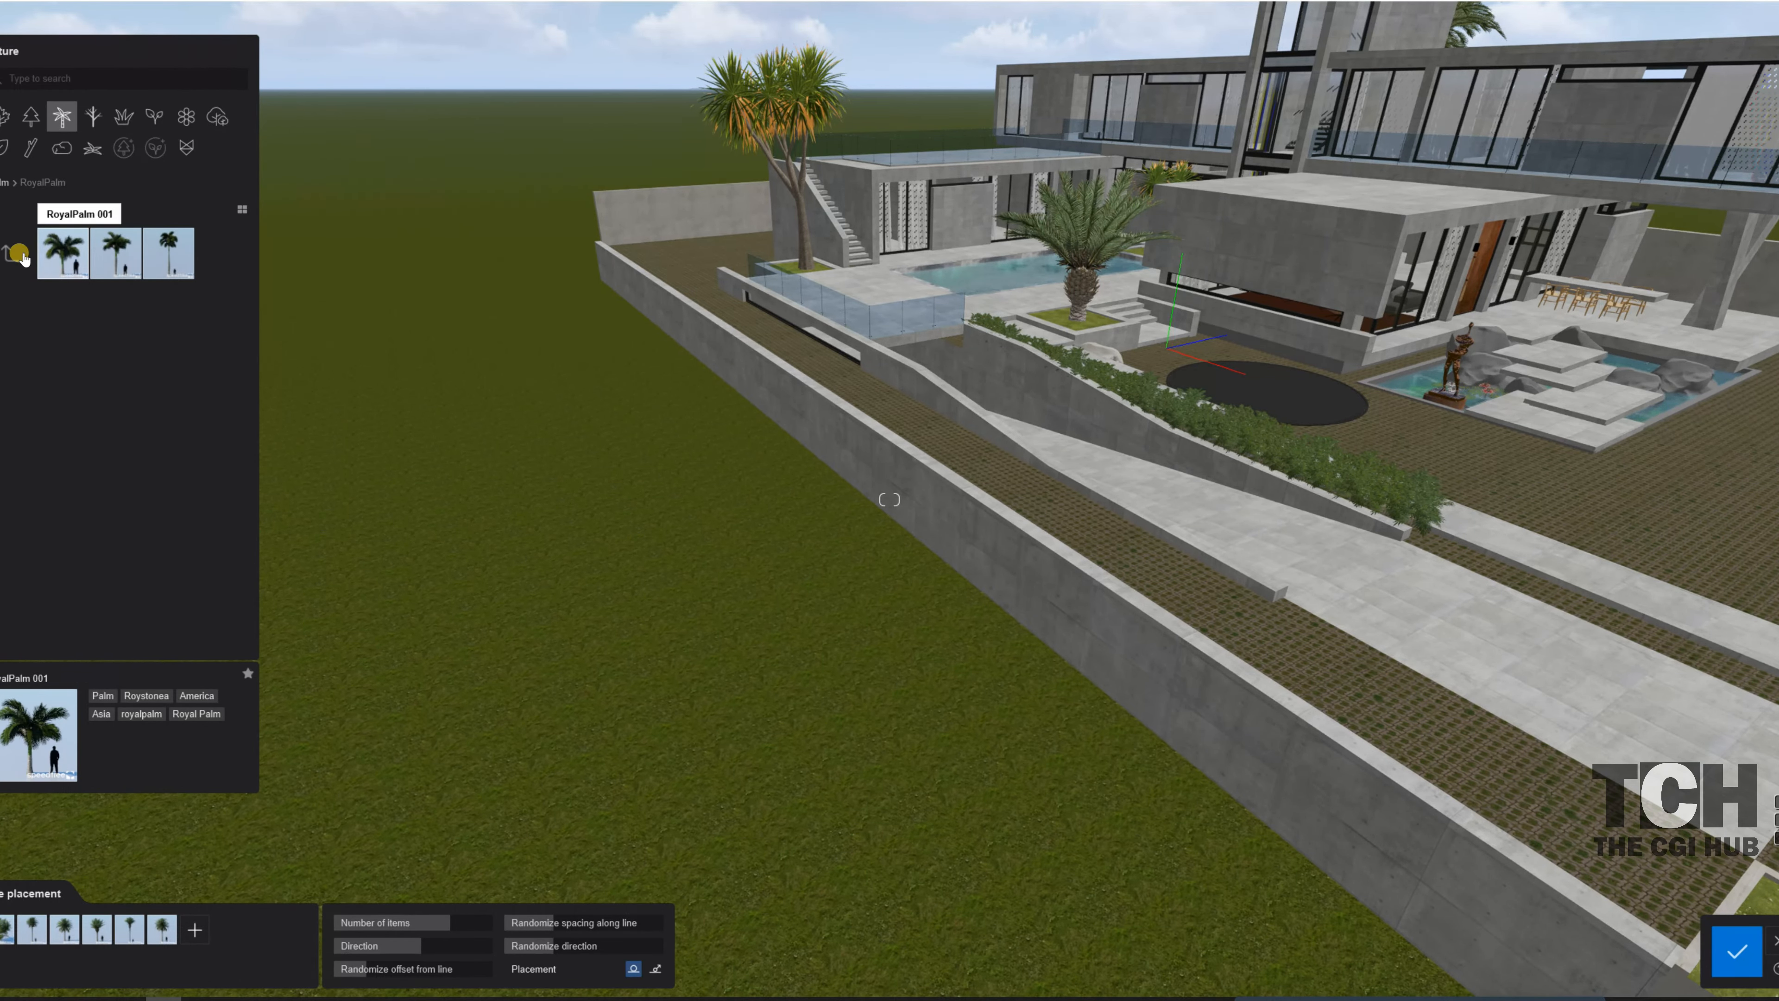
click(9, 253)
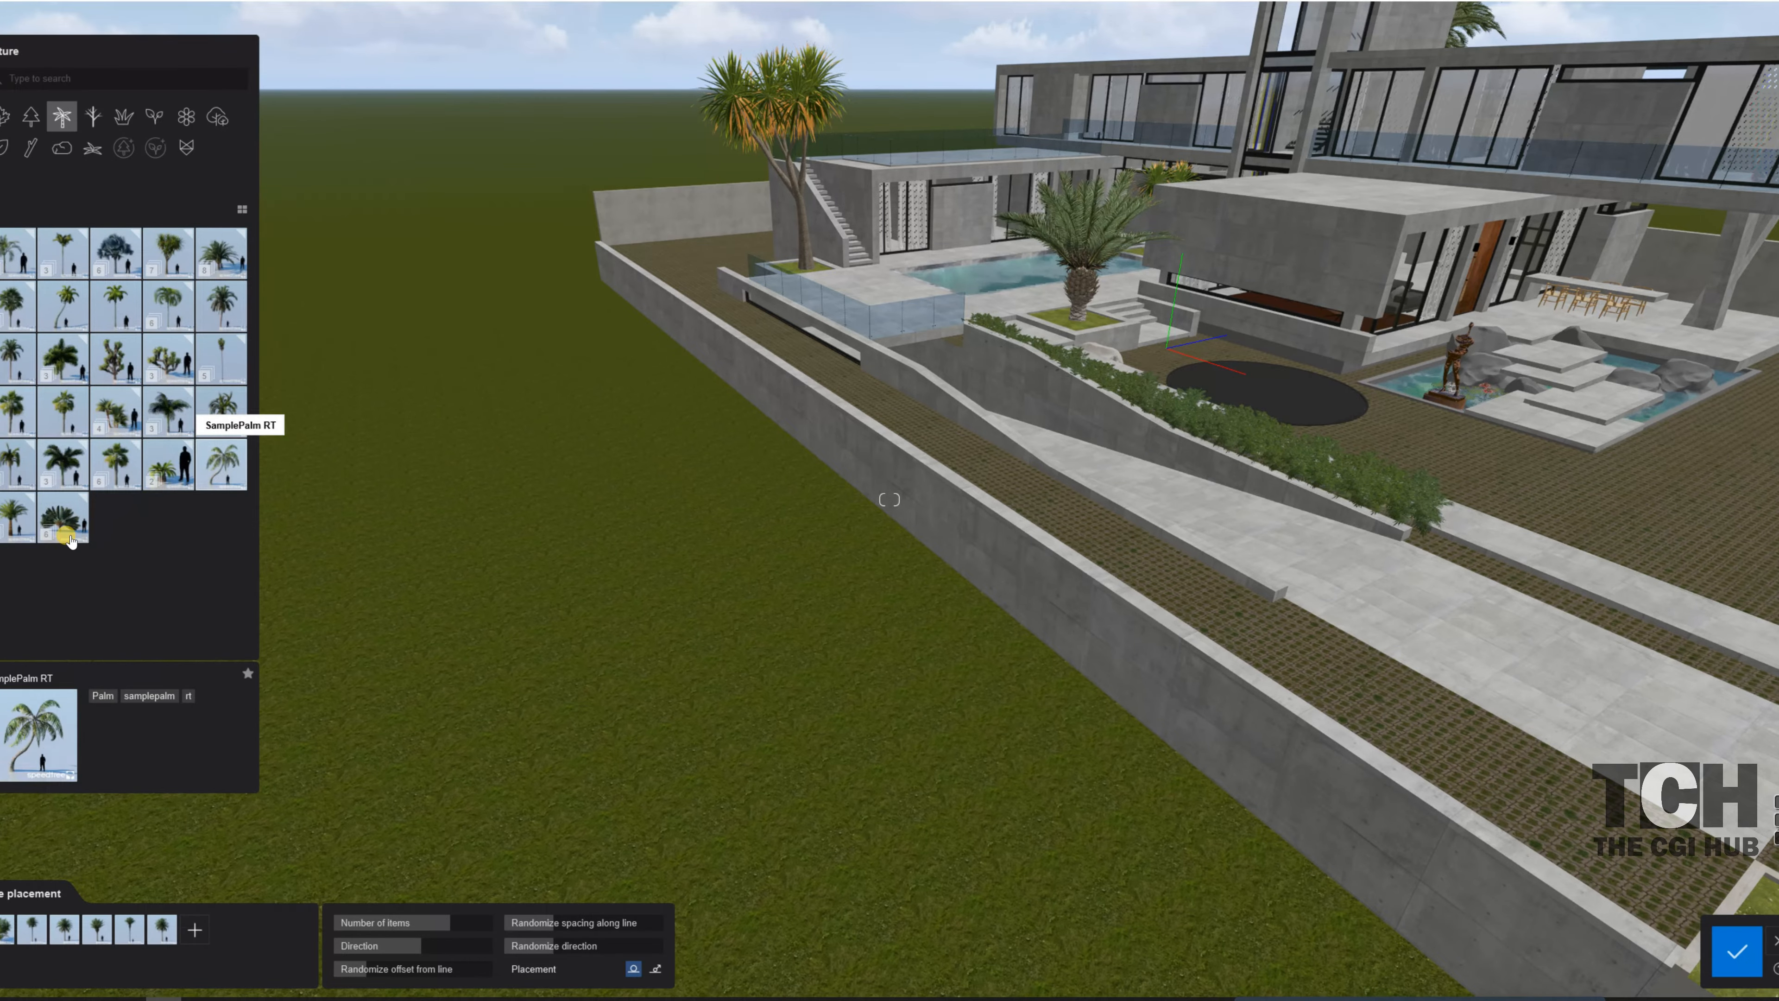
click(225, 474)
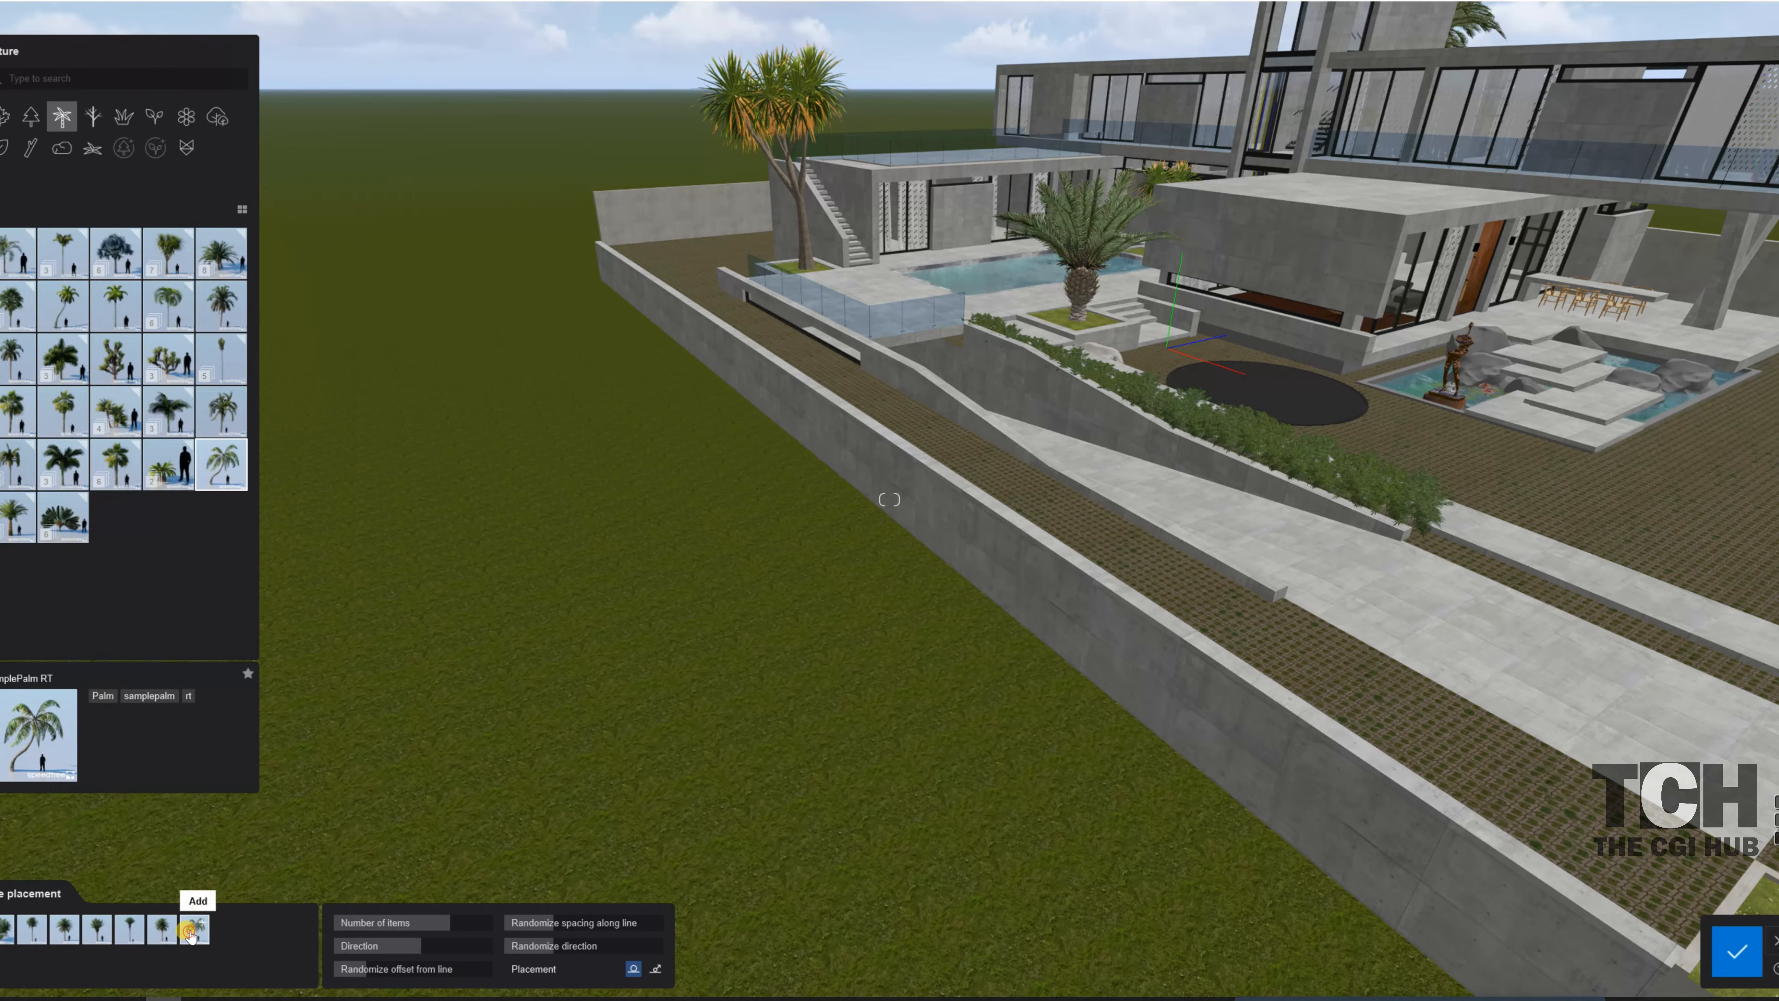
click(216, 352)
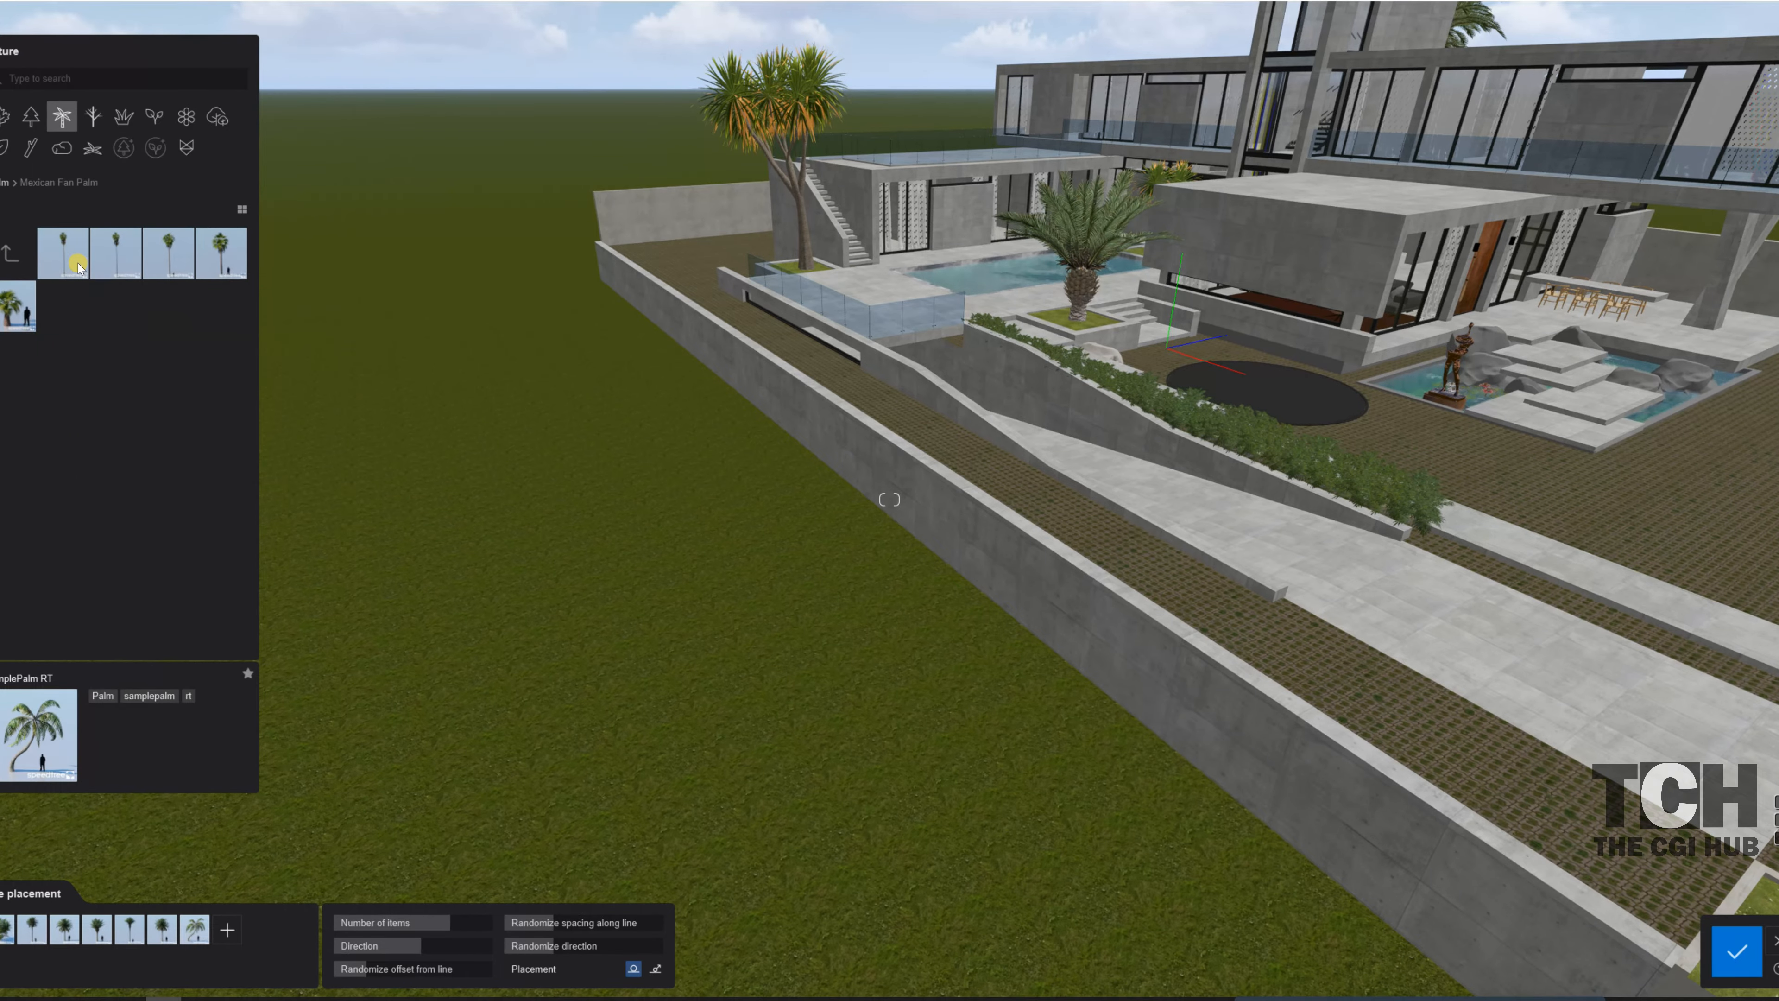
click(220, 263)
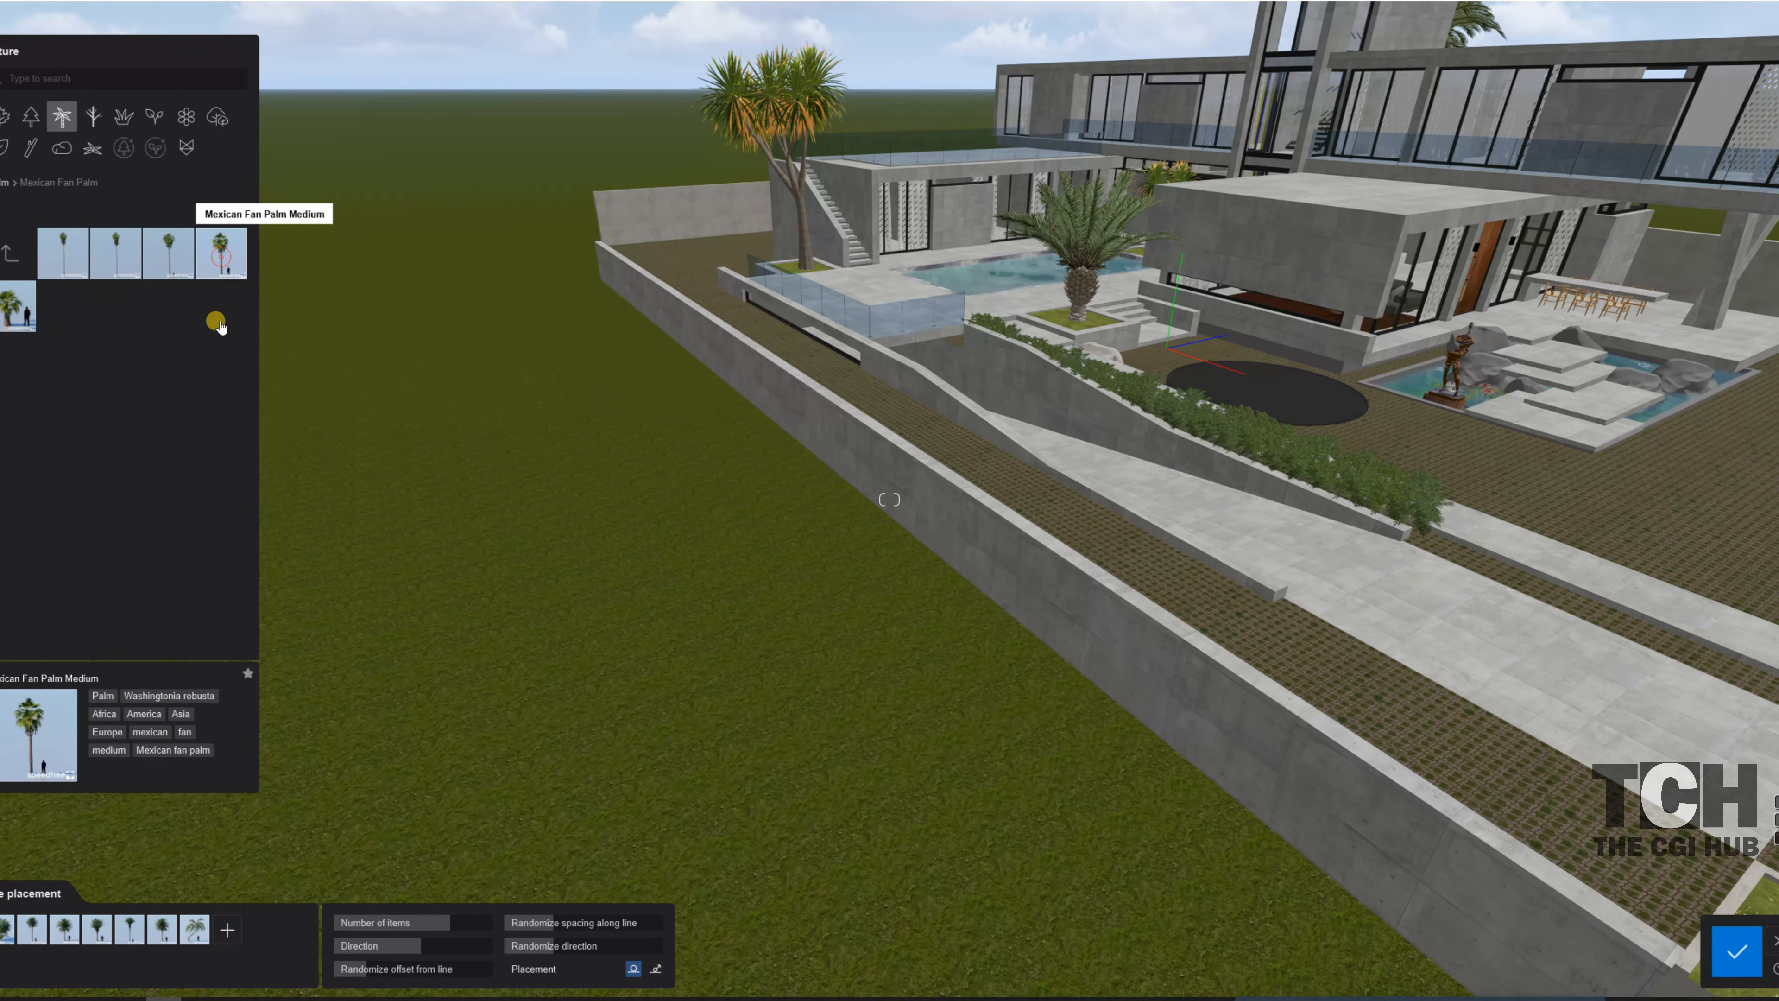
- Extend the plant mix with Palmetto RT, Cabbage Tree Large and Cabbage Tree Group v01
click(14, 272)
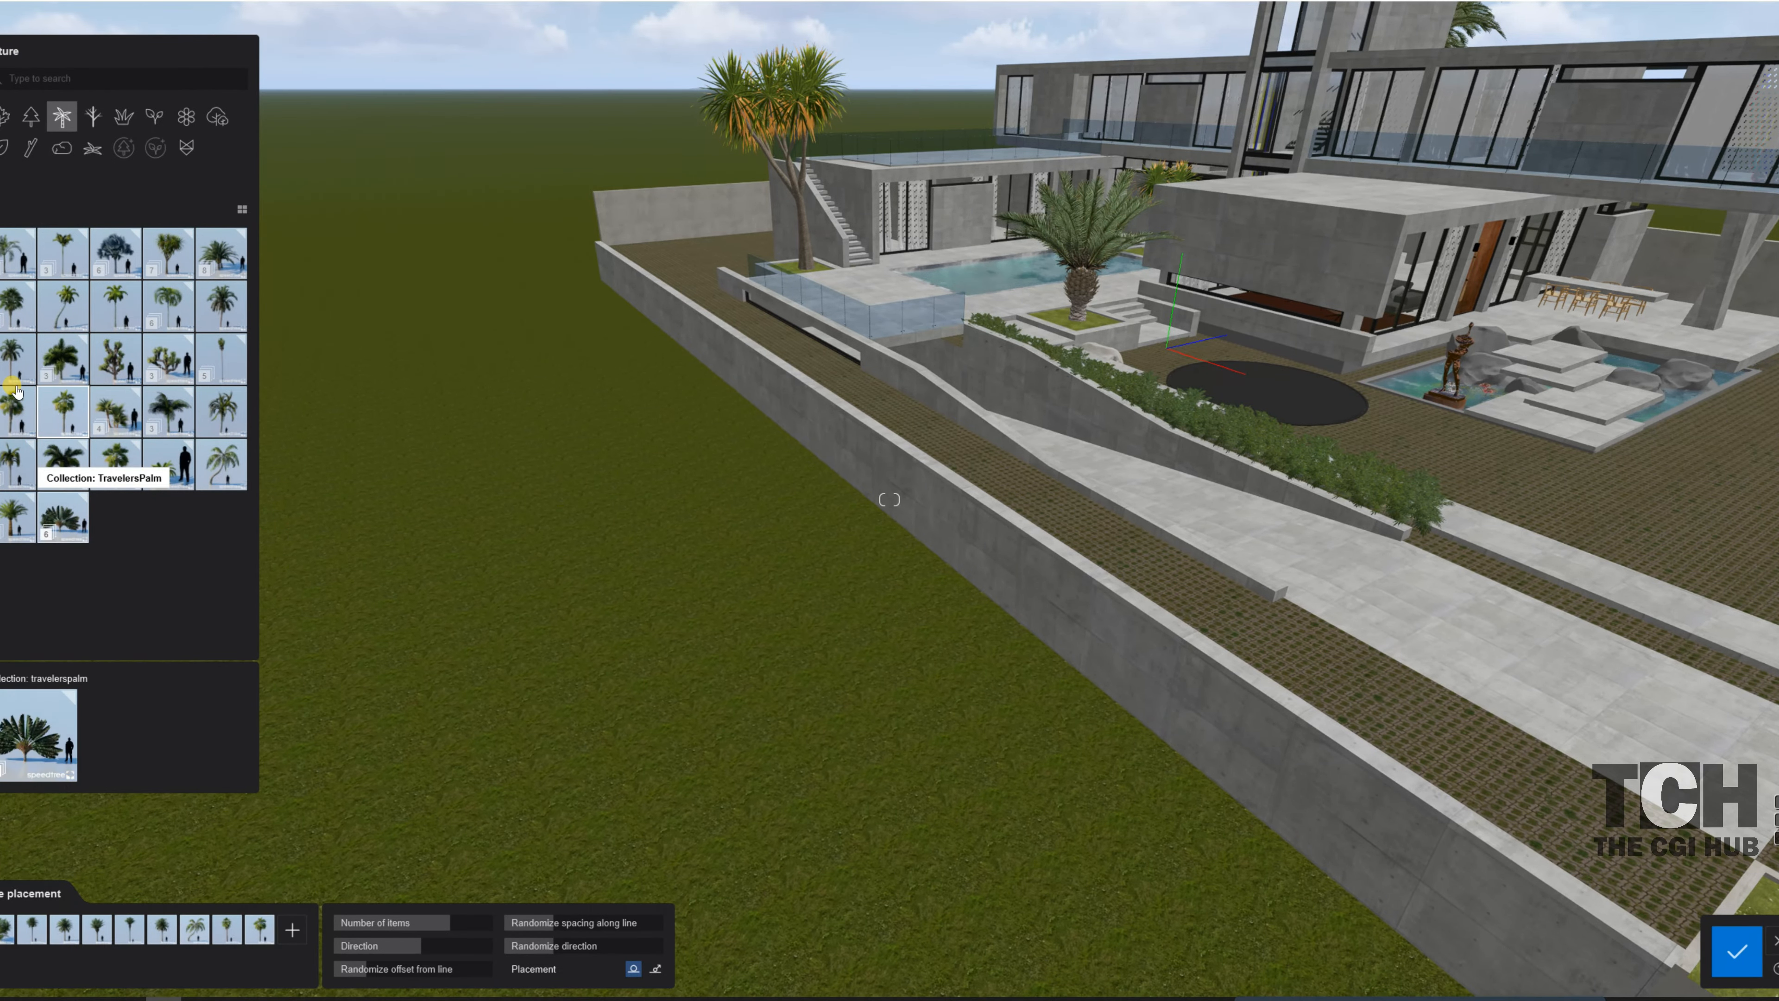
click(10, 412)
click(290, 930)
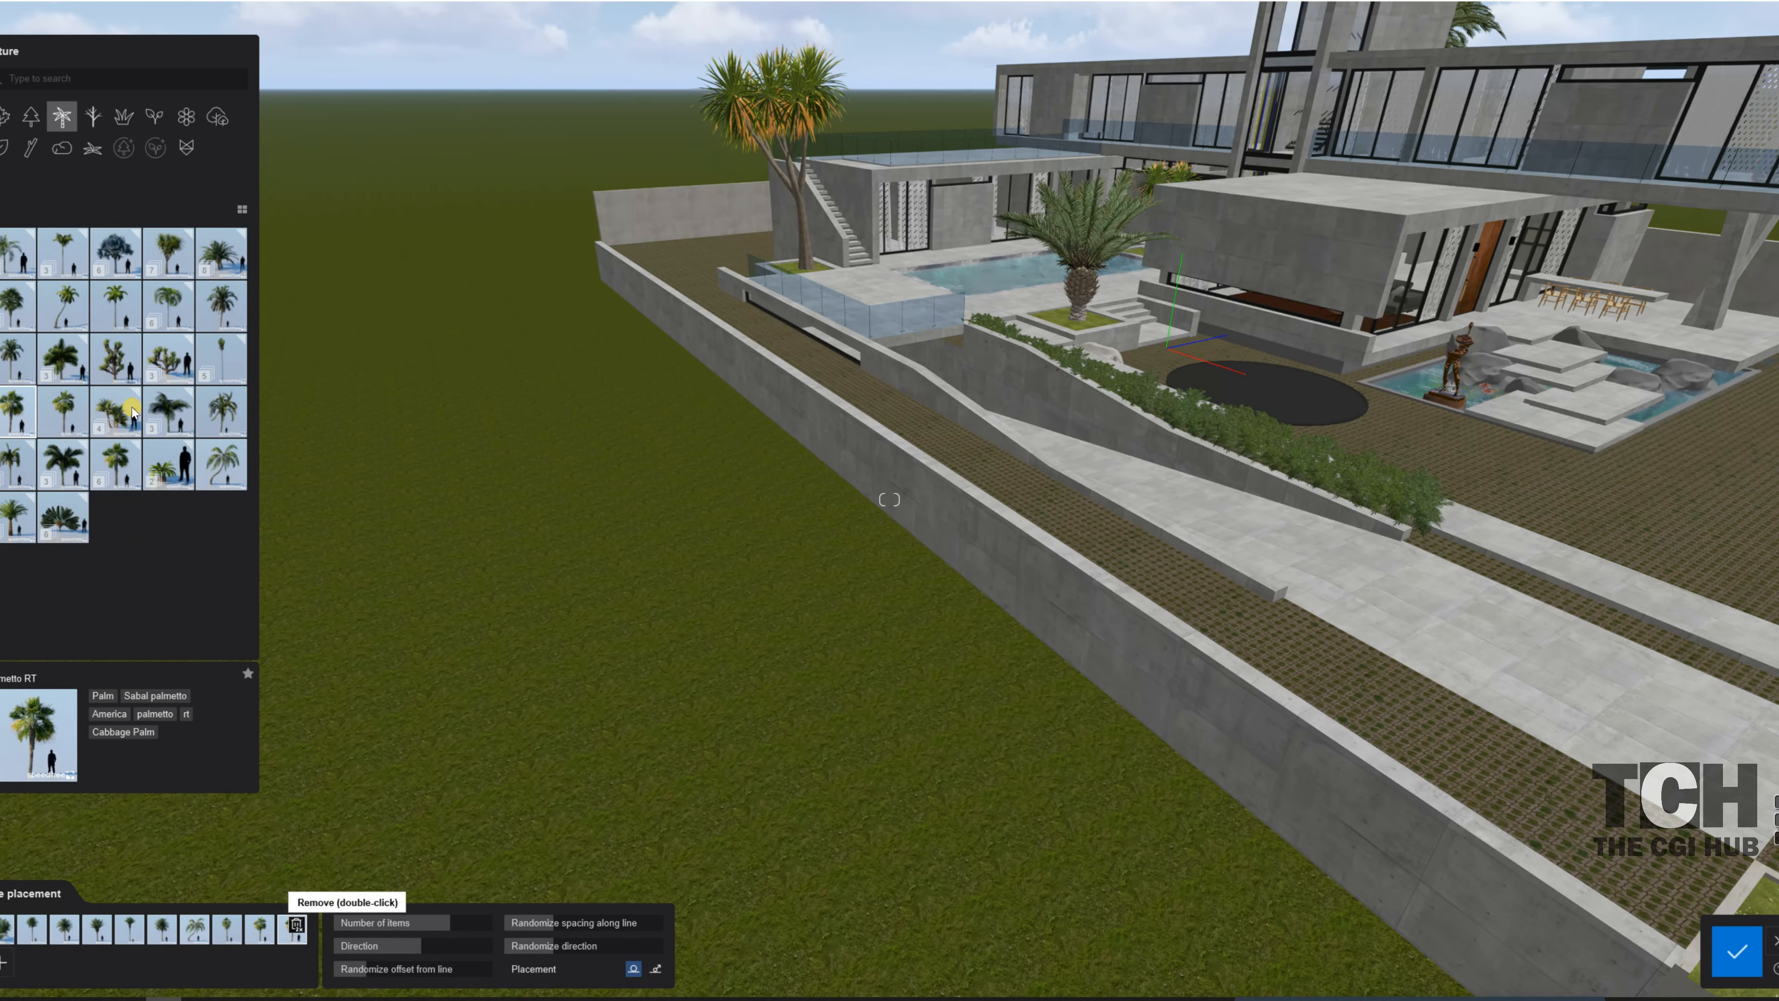
click(179, 265)
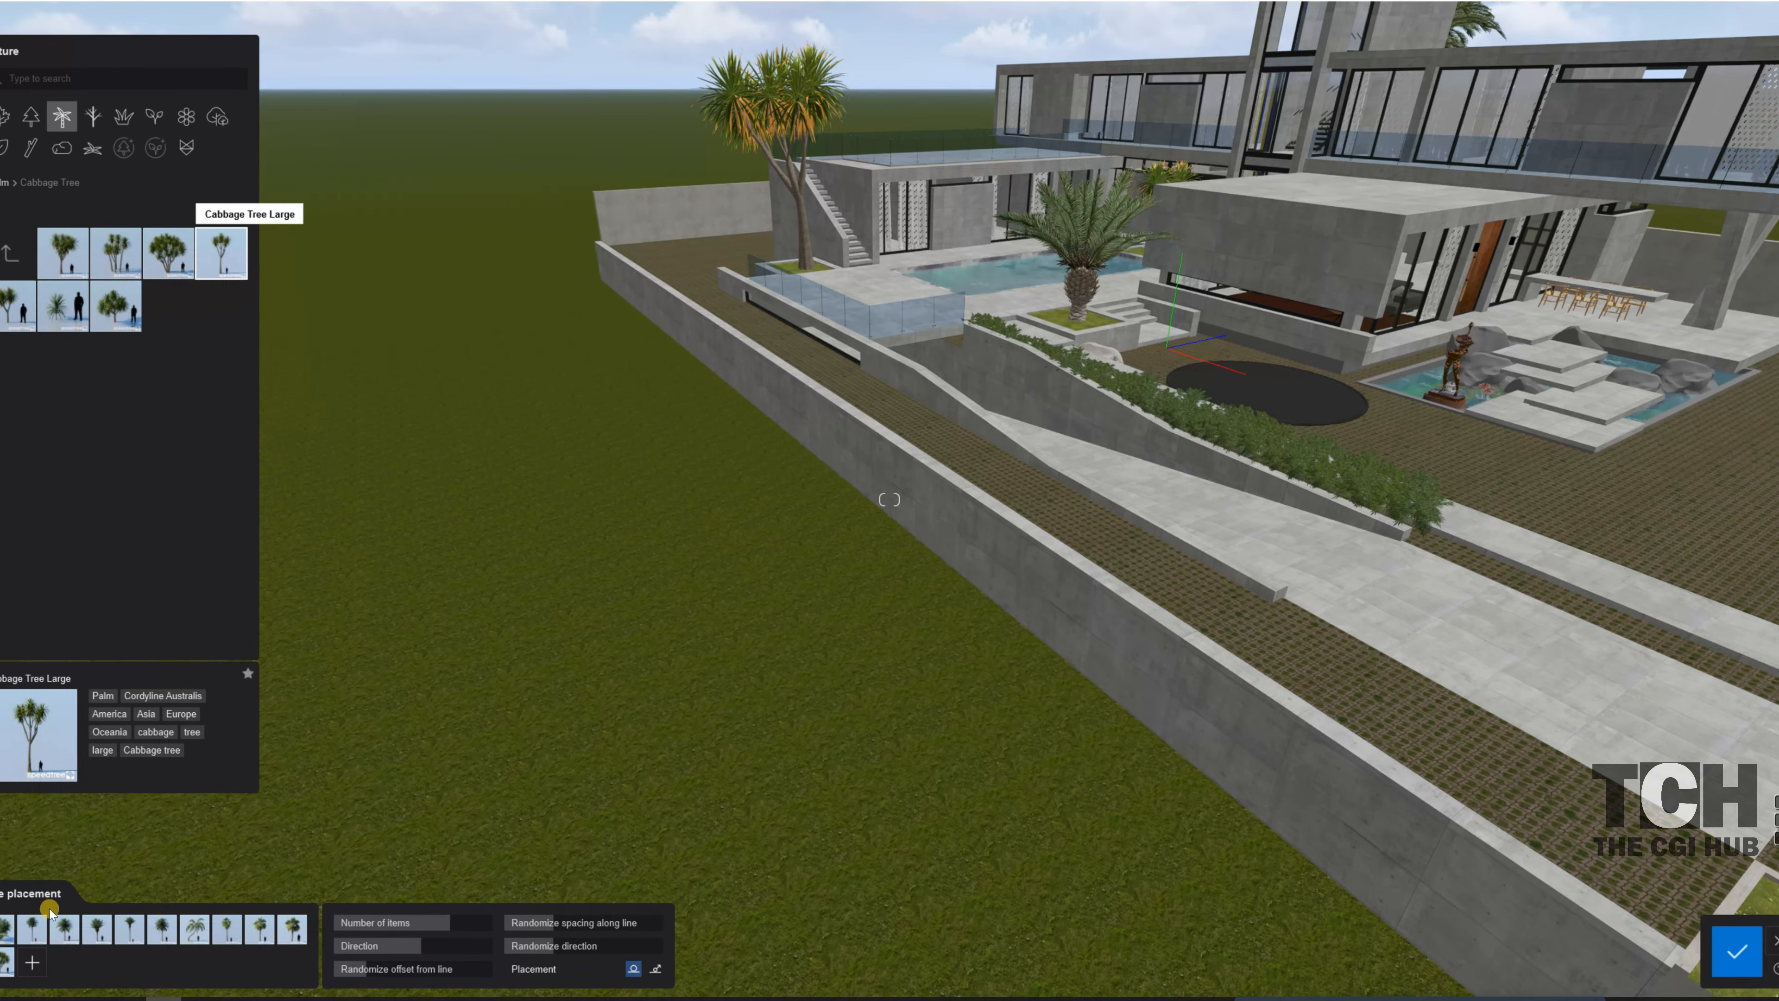
click(116, 252)
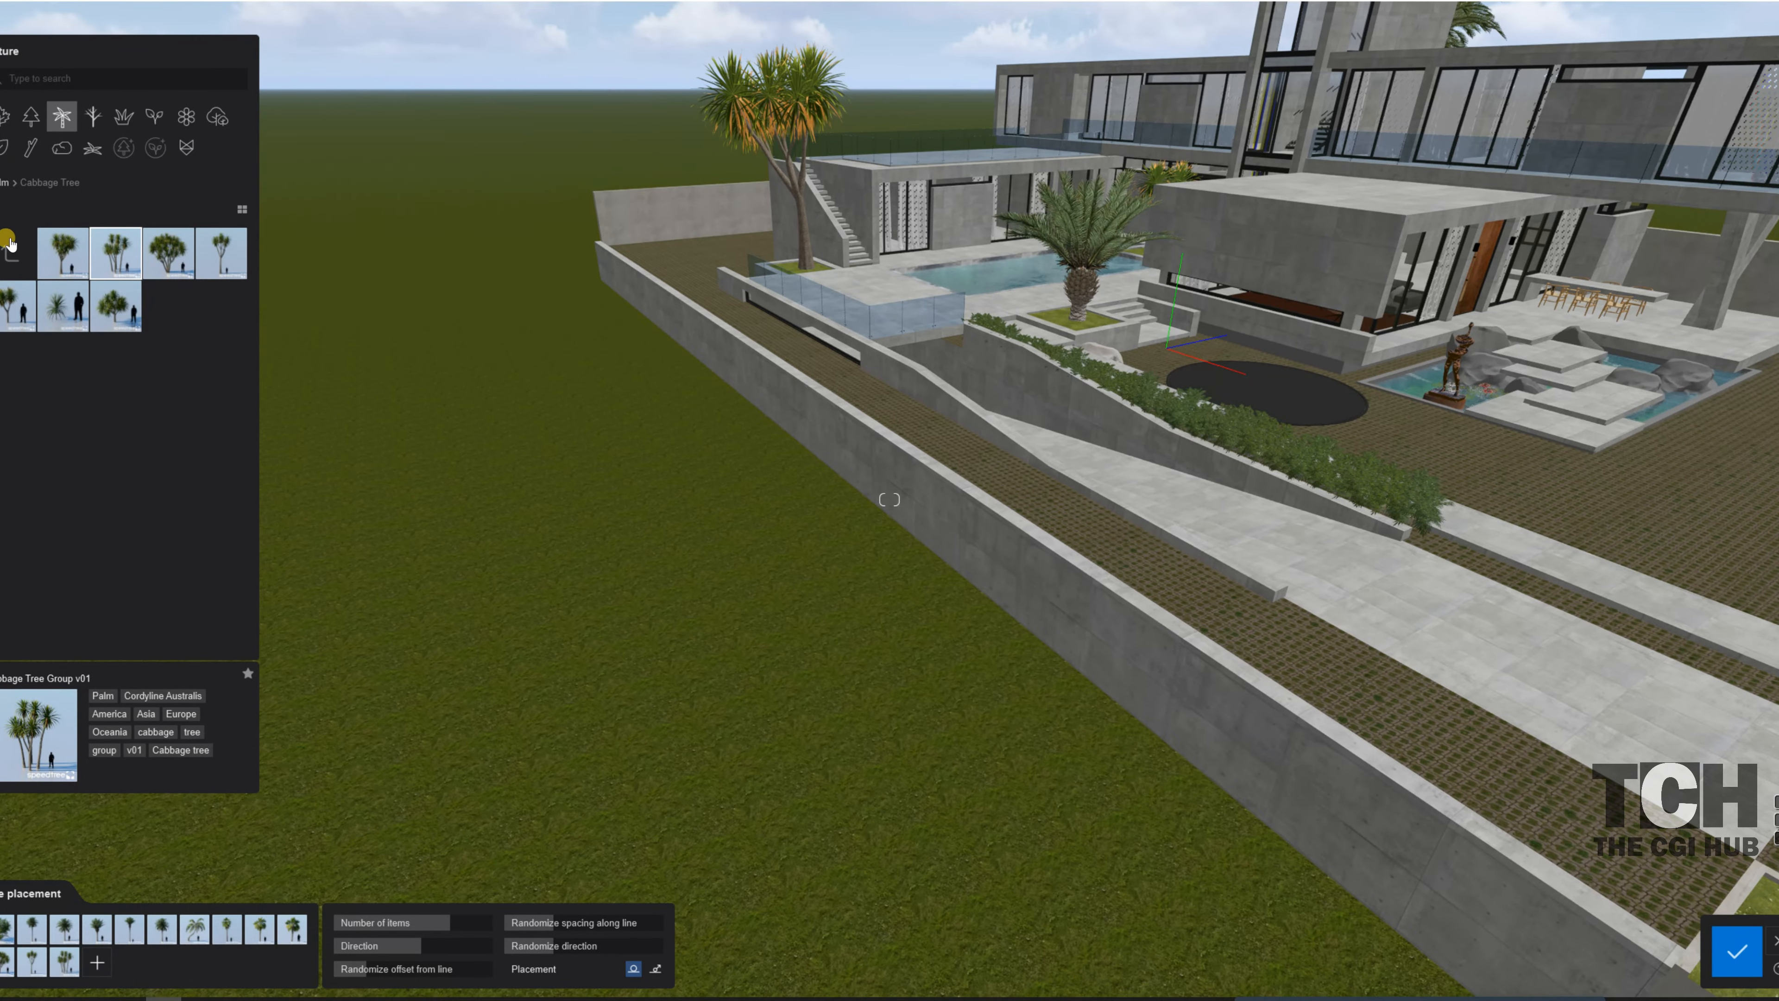
- Add the ChineseFanPalm variants L2, L, S, M2 and M to the line placement's plant mix
click(10, 242)
click(21, 309)
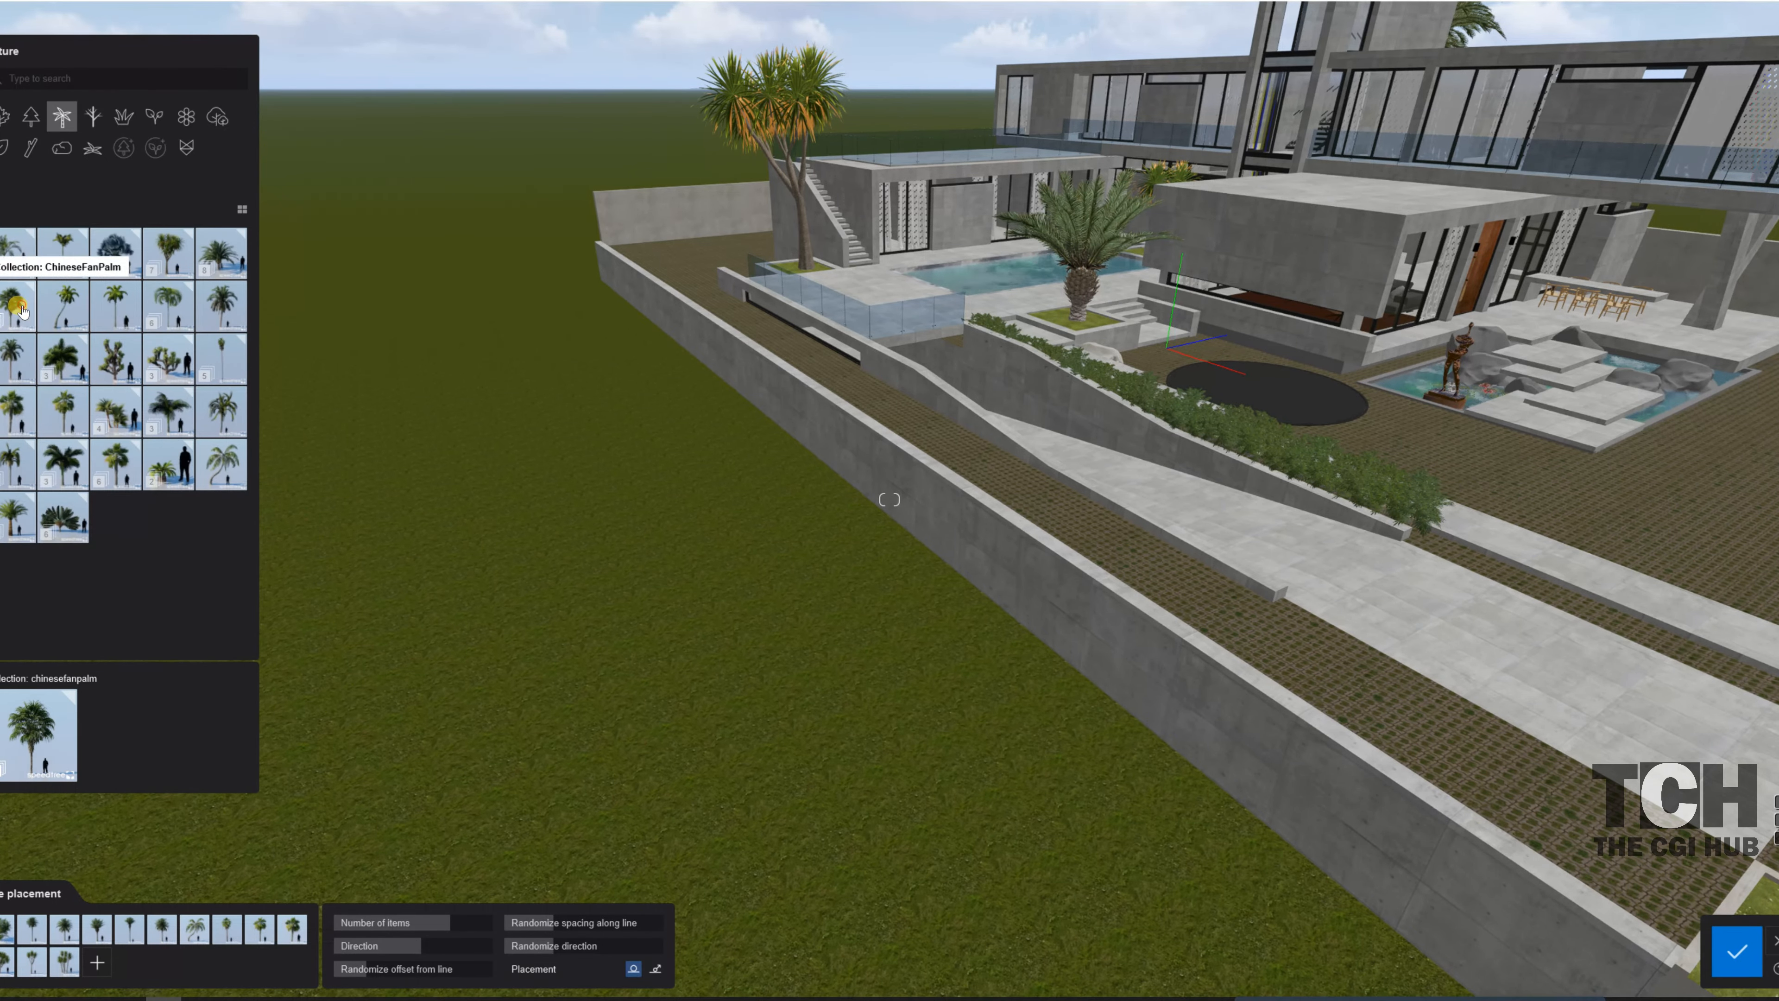
click(114, 266)
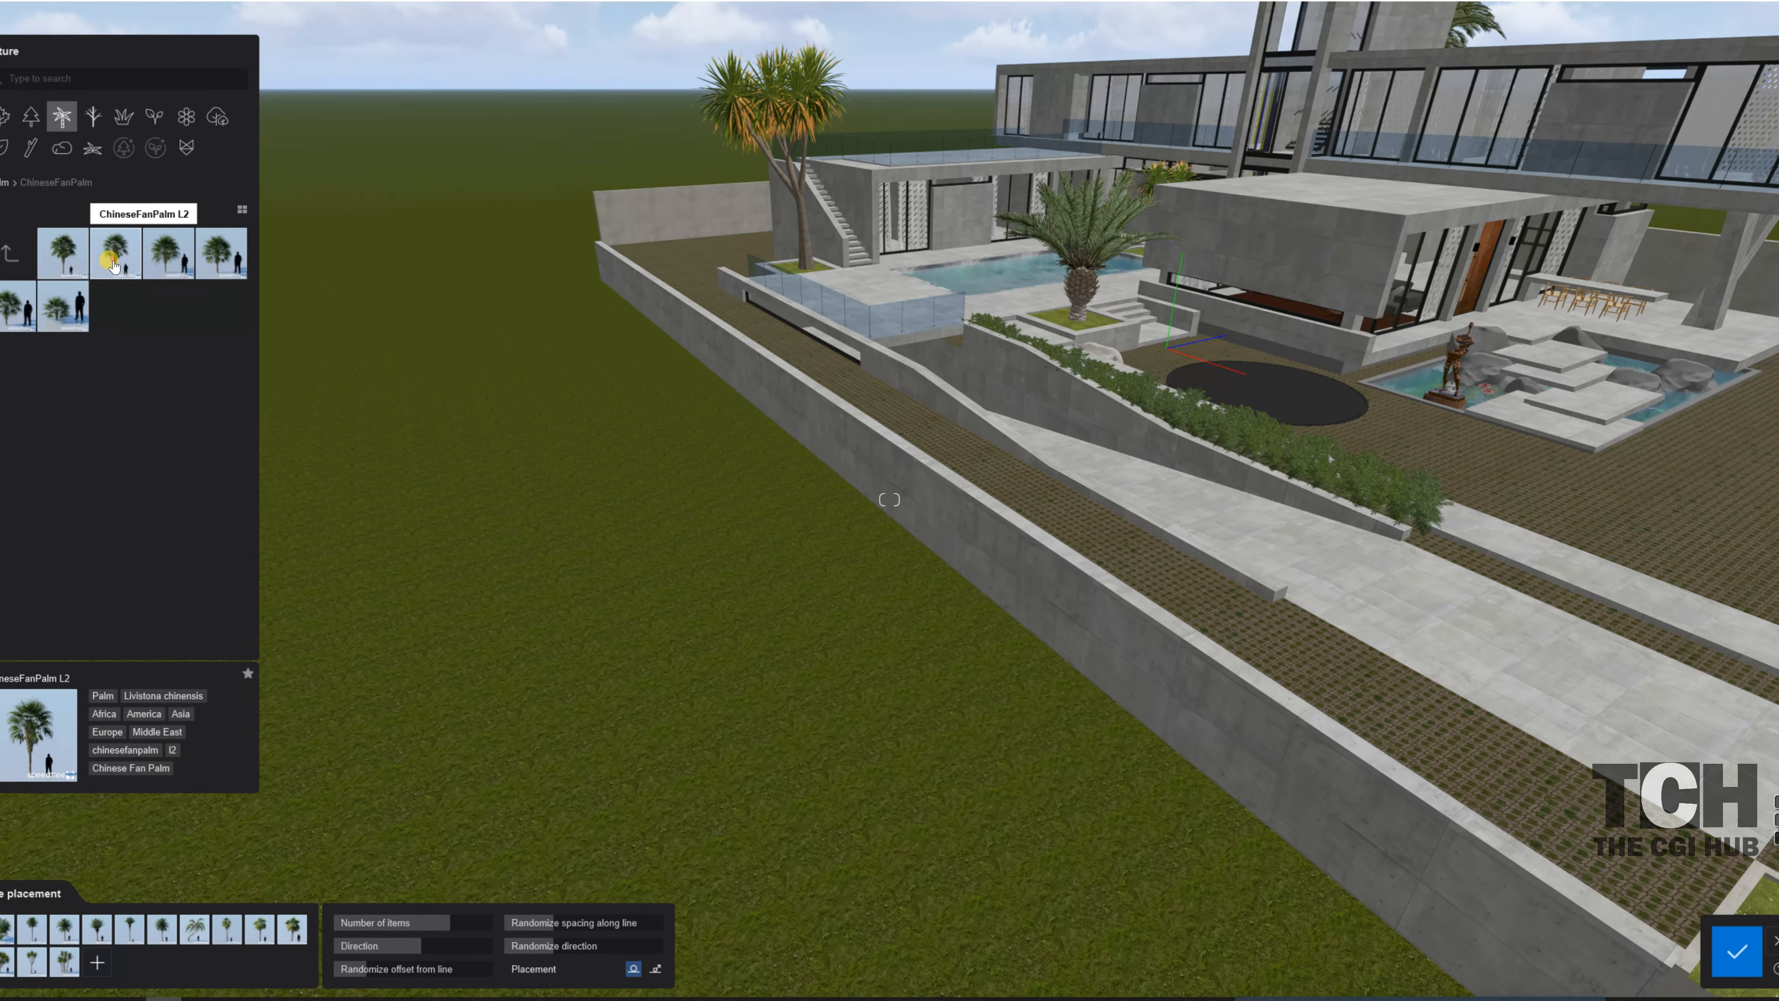
click(63, 252)
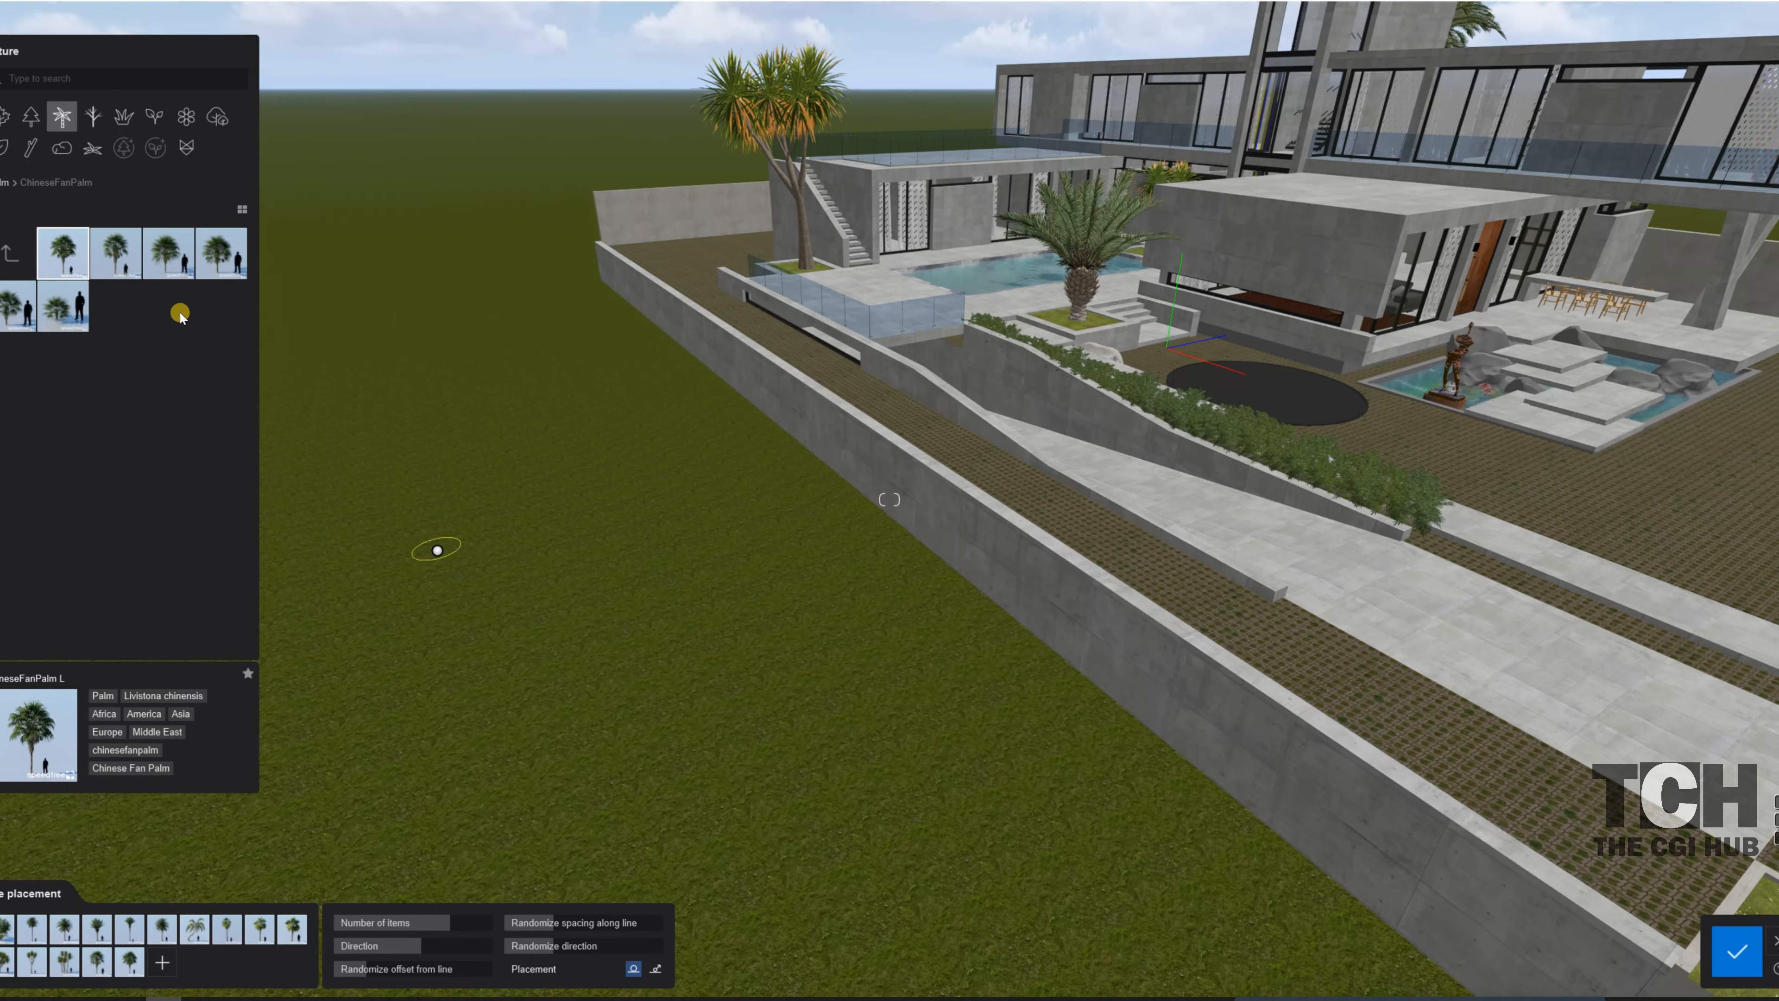
click(20, 317)
click(167, 960)
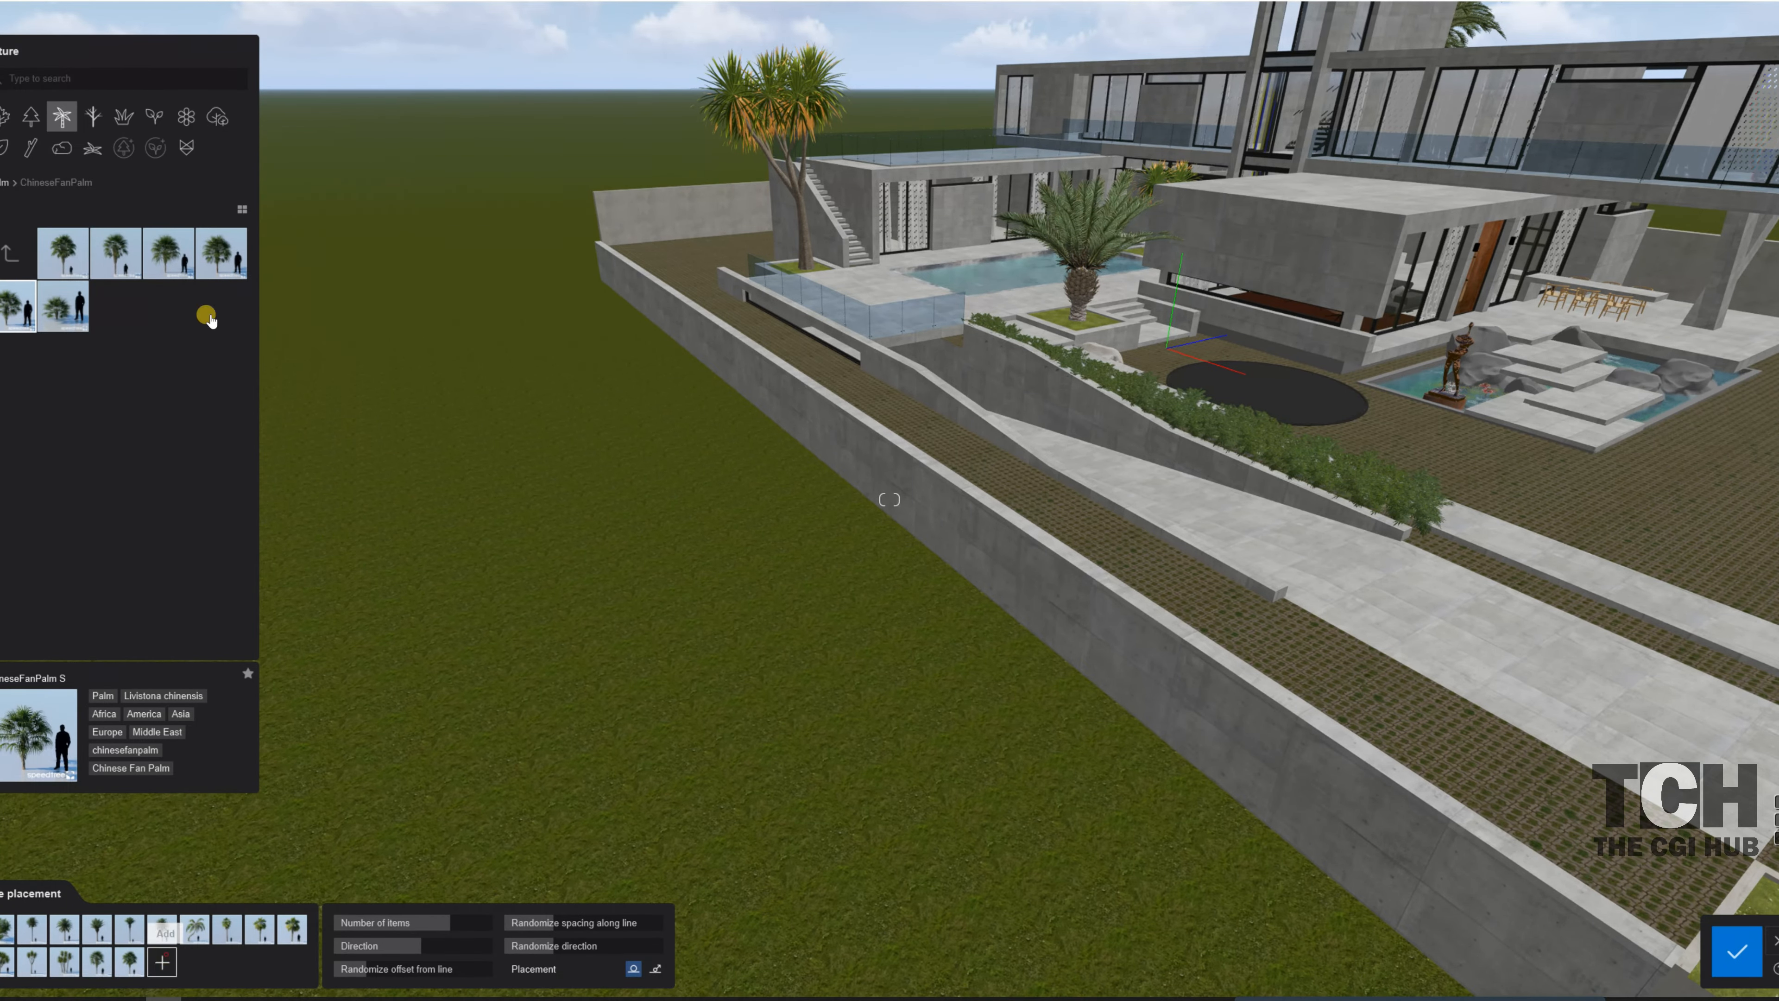
click(215, 259)
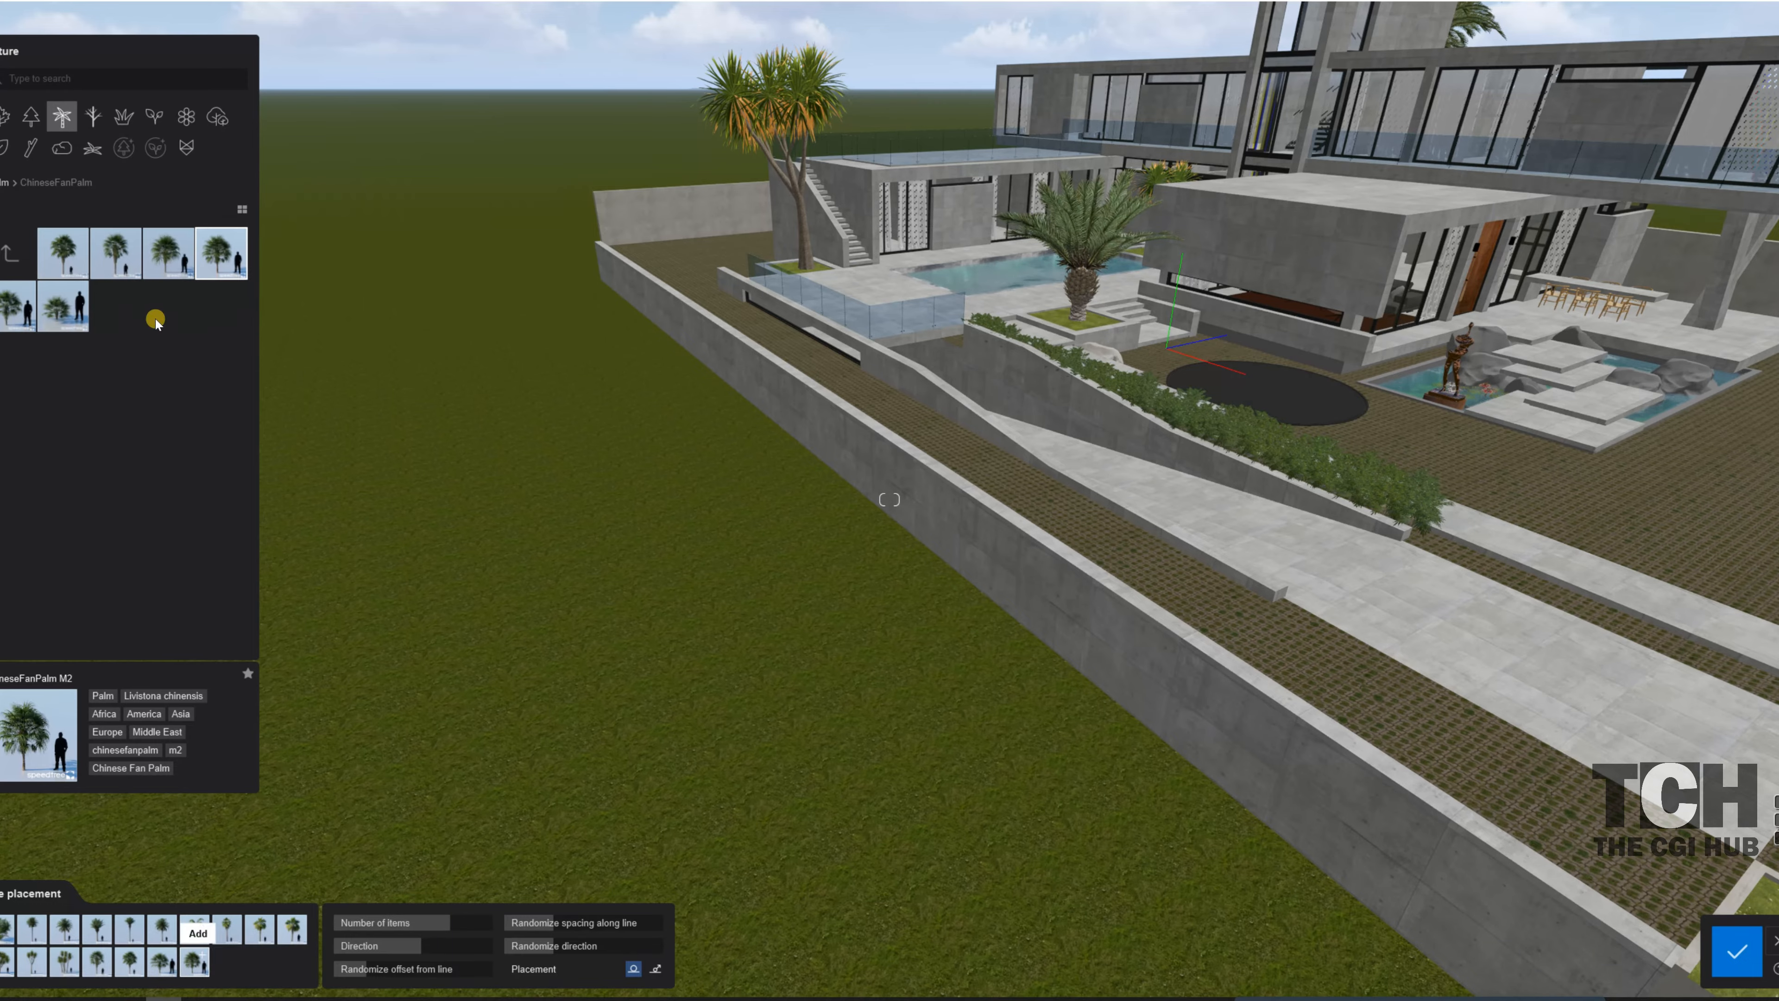
click(167, 253)
click(226, 965)
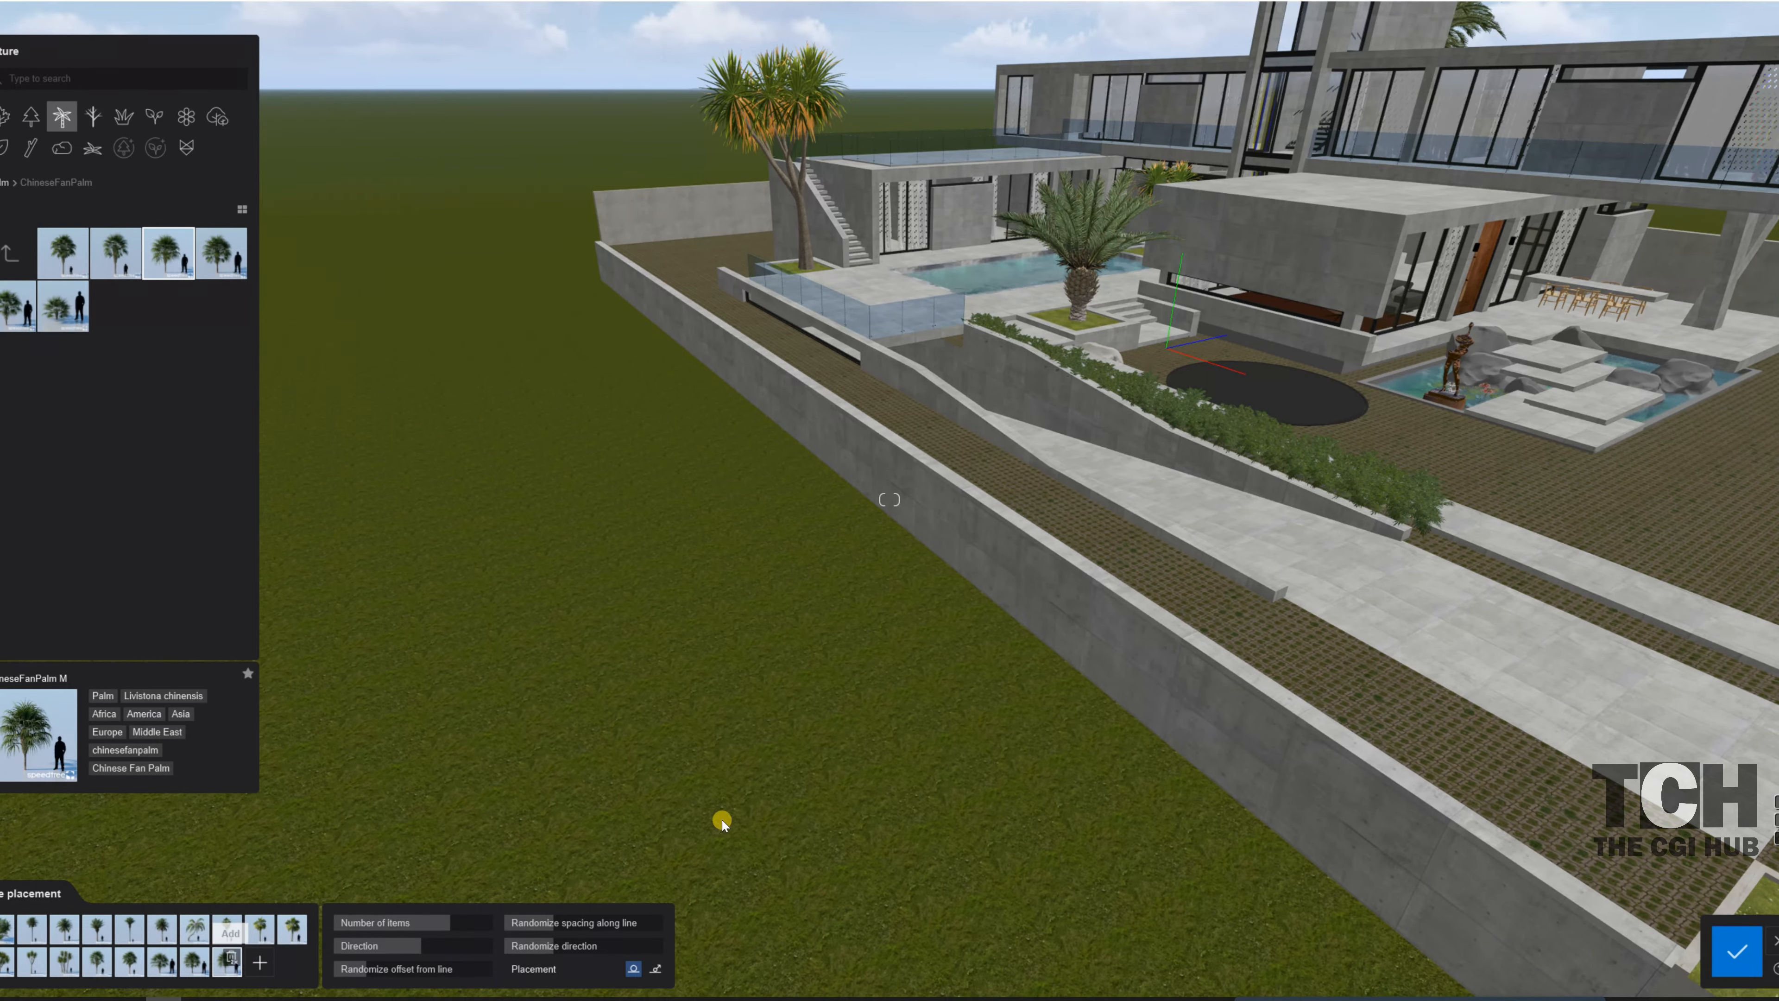
- Lay a dense mixed palm line on the grass outside the side boundary wall, with a random offset of 147%
right_drag(758, 692, 805, 708)
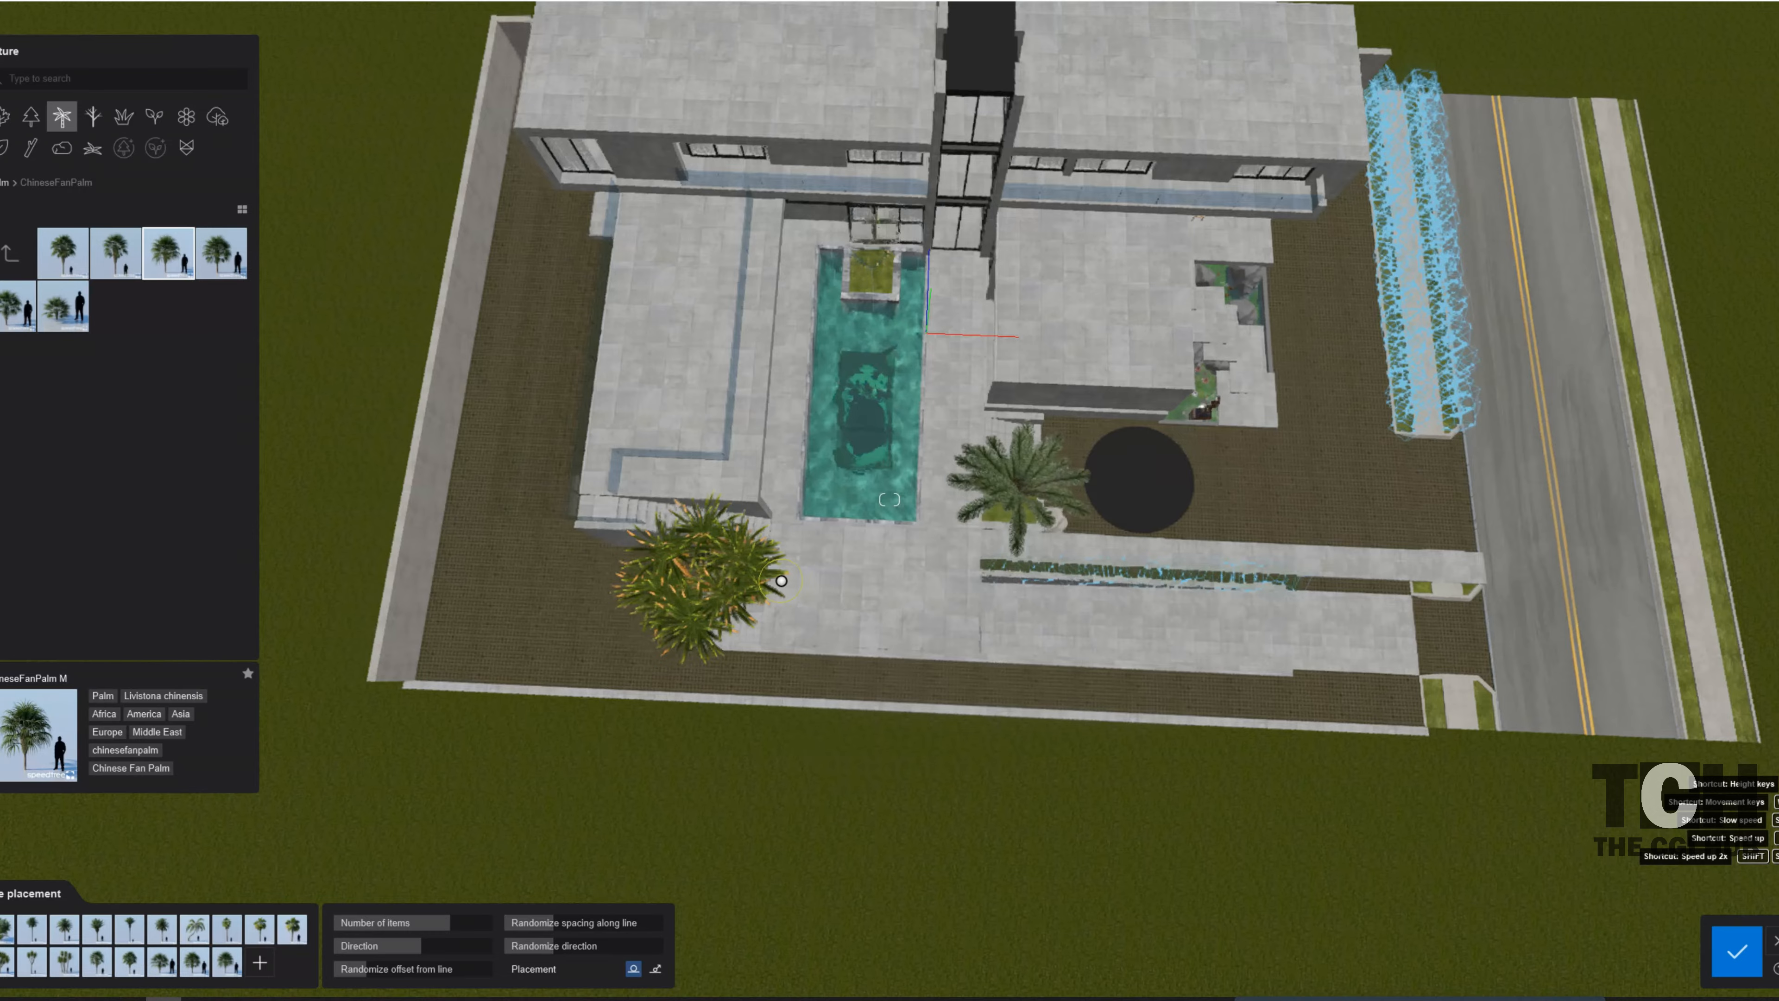
scroll(782, 580, down, 5)
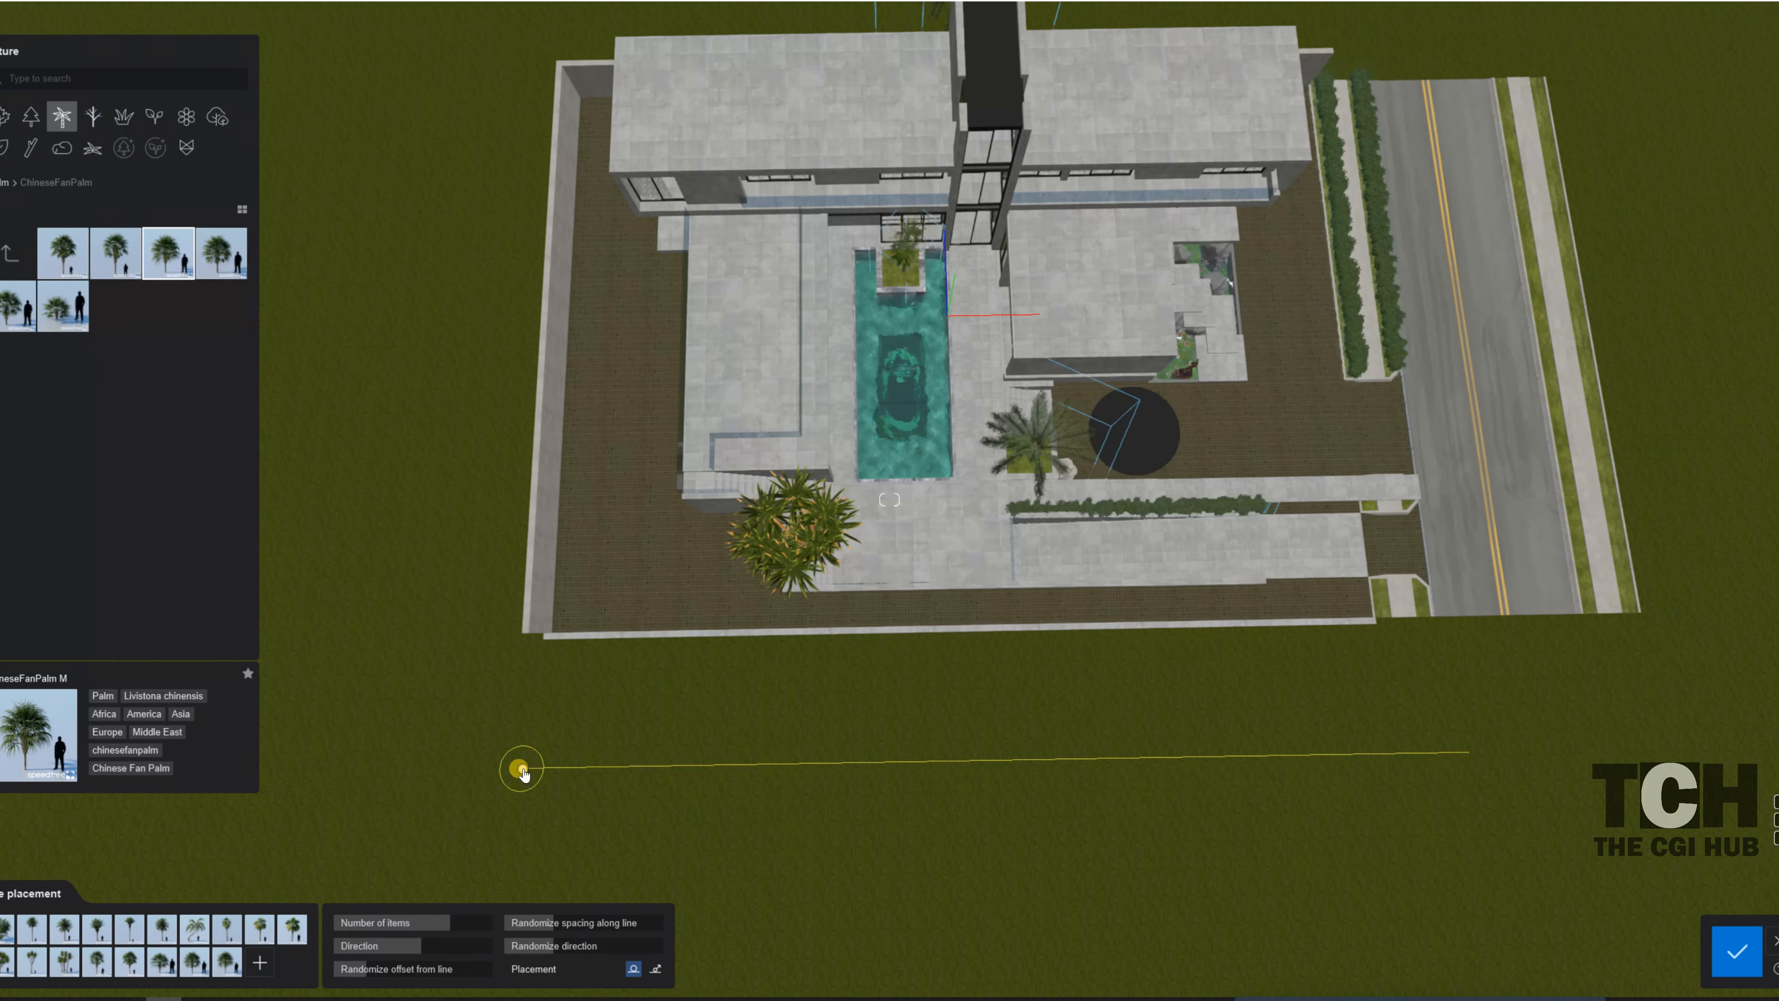
click(522, 768)
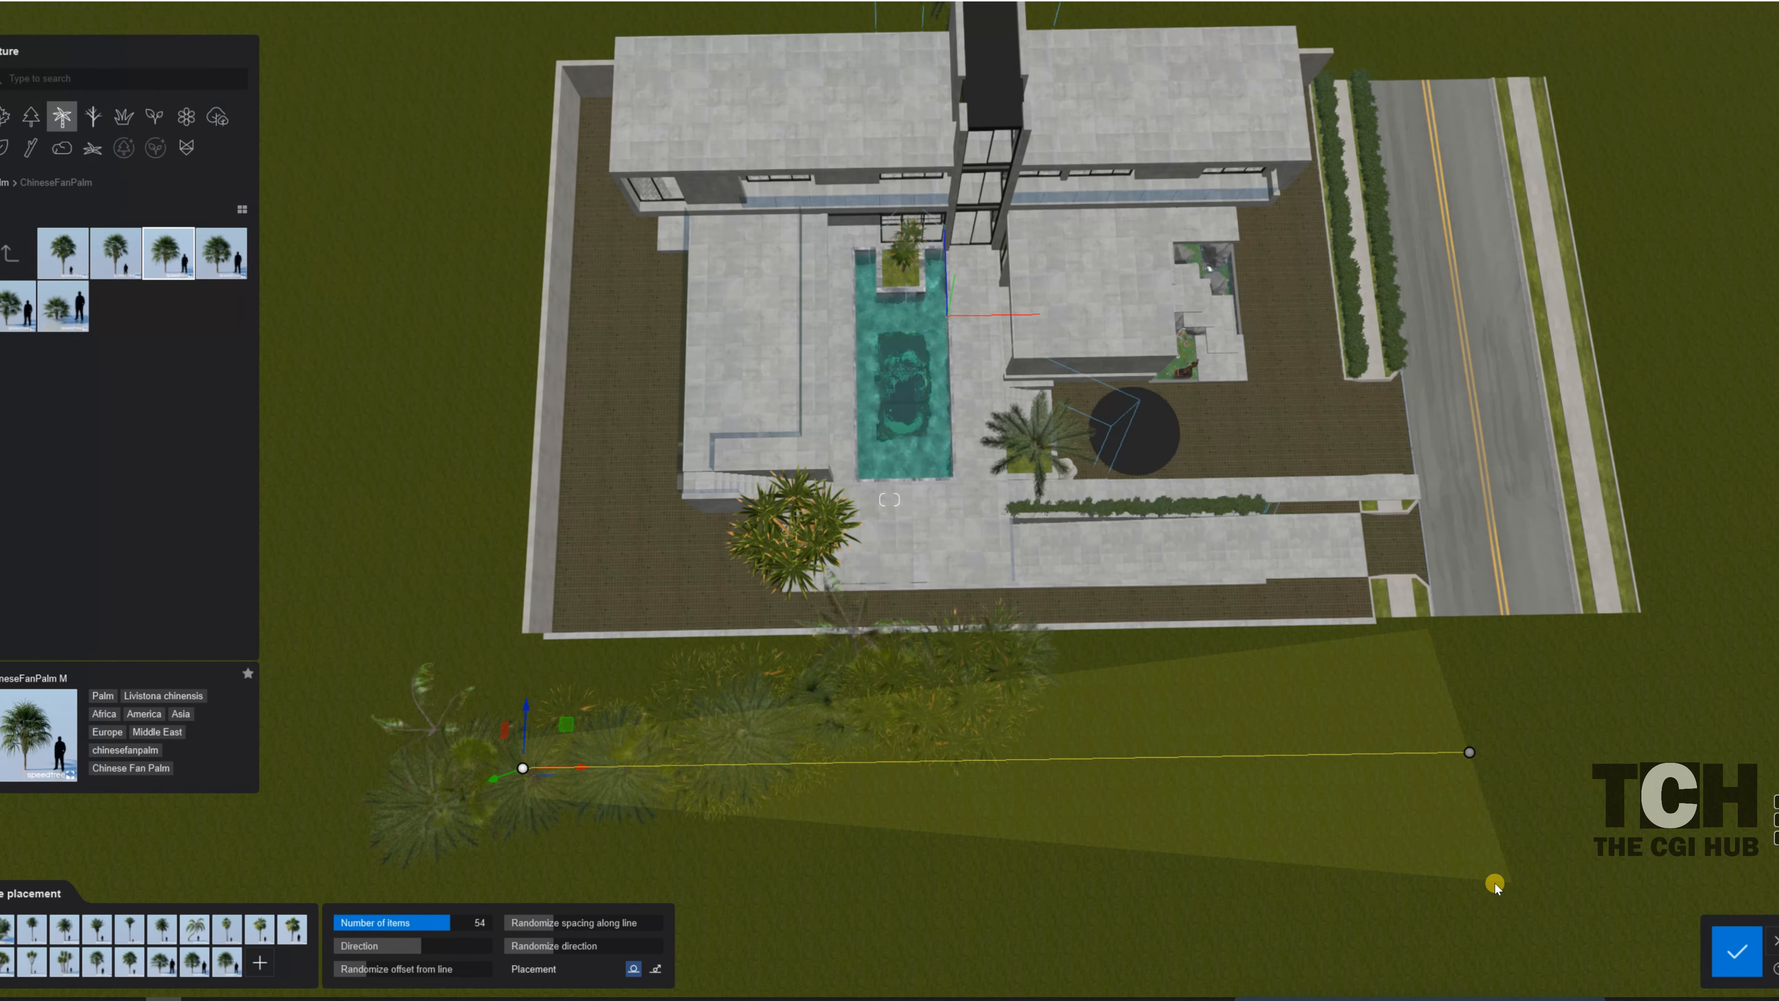
mouse_move(1427, 774)
mouse_down()
mouse_move(1423, 789)
mouse_move(1452, 759)
mouse_up()
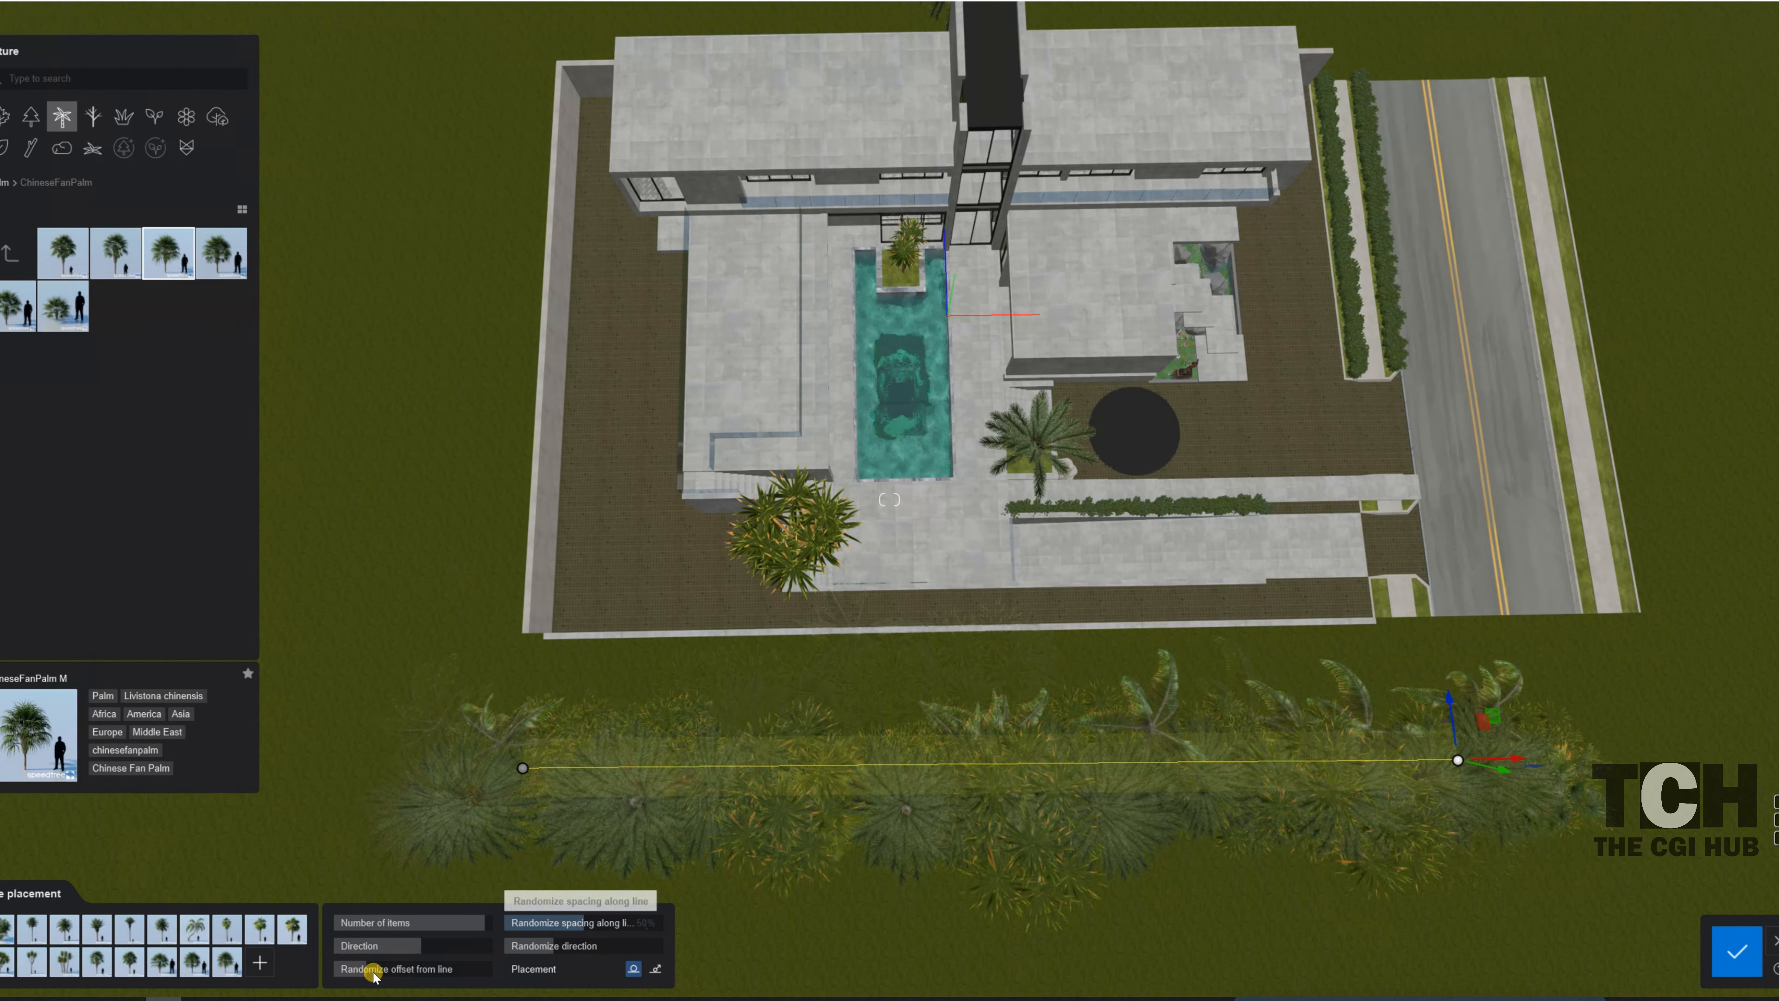
drag(381, 969, 442, 982)
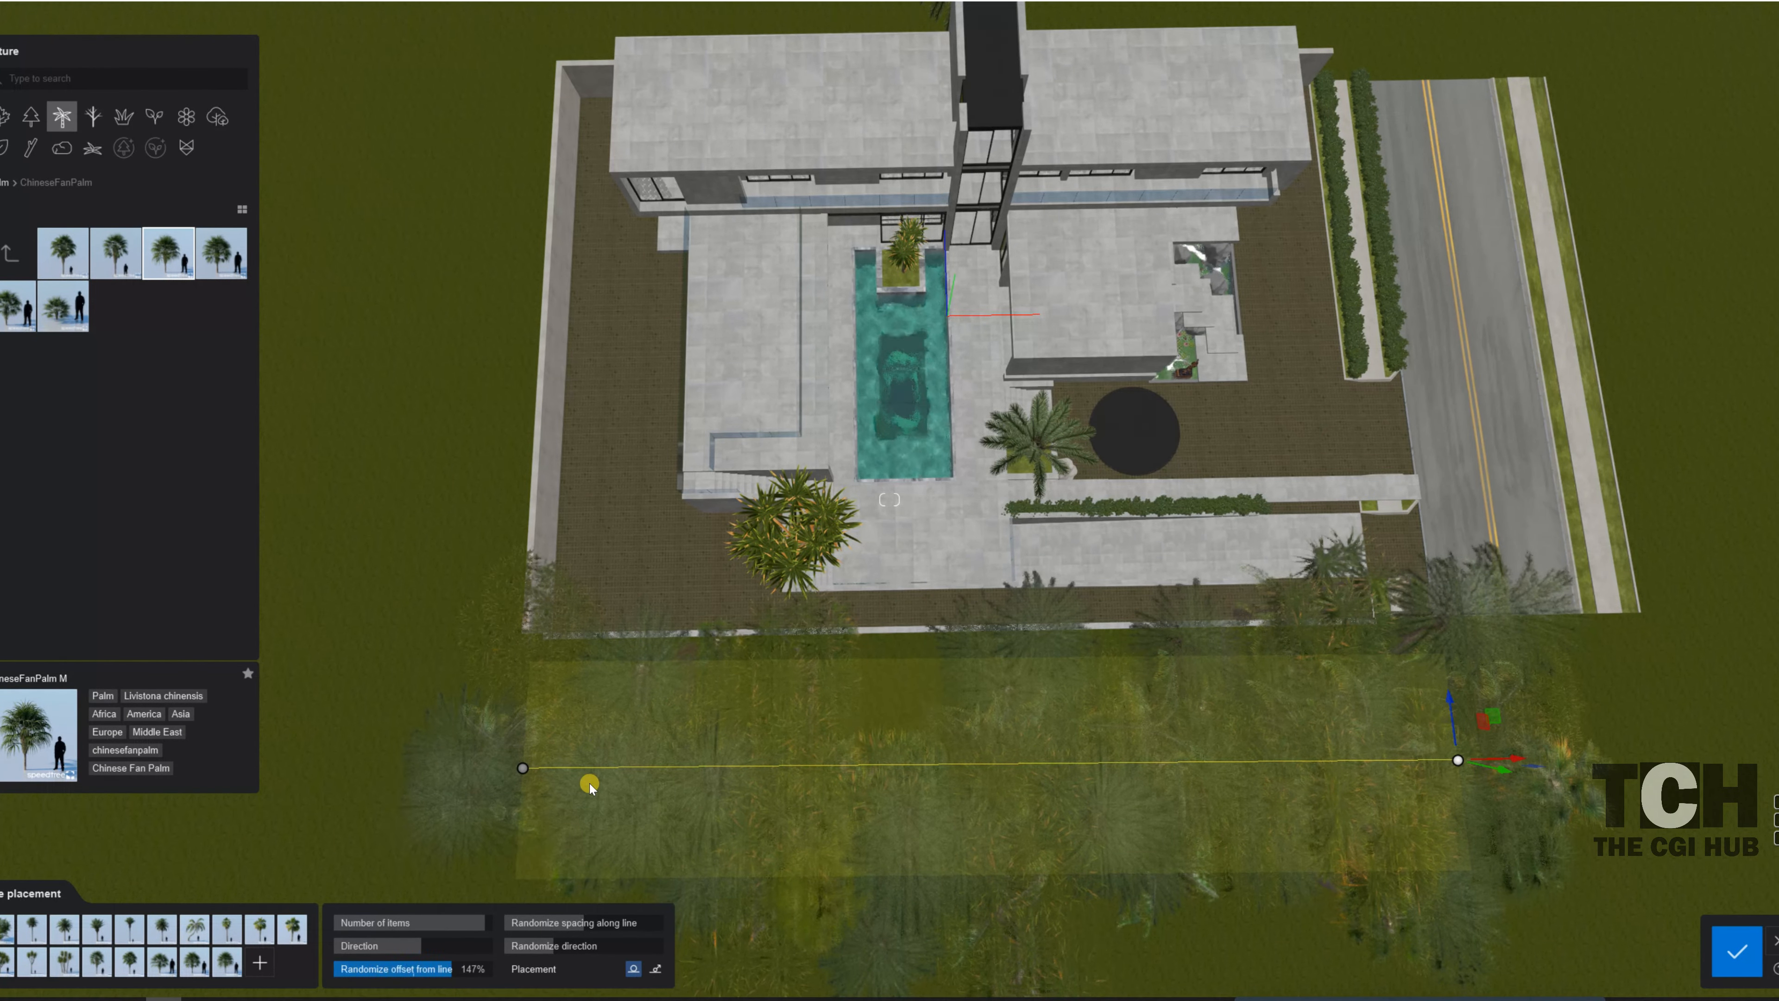
- Stretch the palm line past the rear corner of the plot and add a point that continues it along the rear wall
right_drag(589, 783, 844, 805)
key(a)
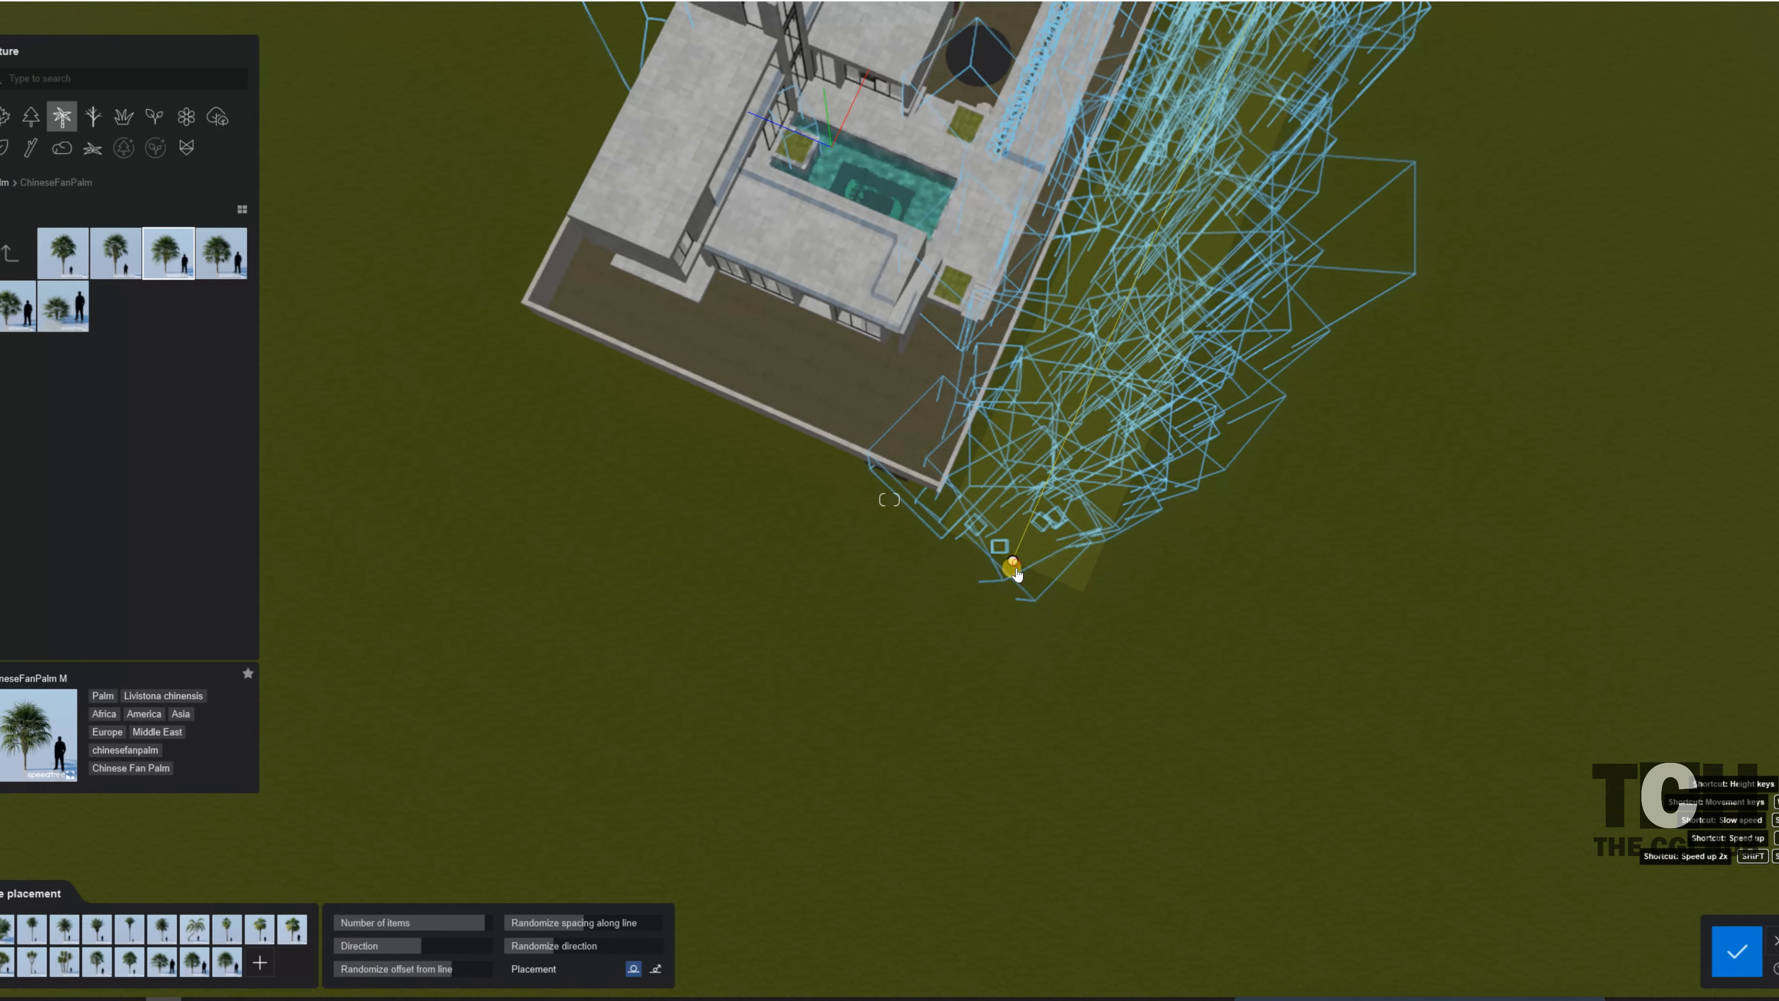
drag(1016, 570, 987, 669)
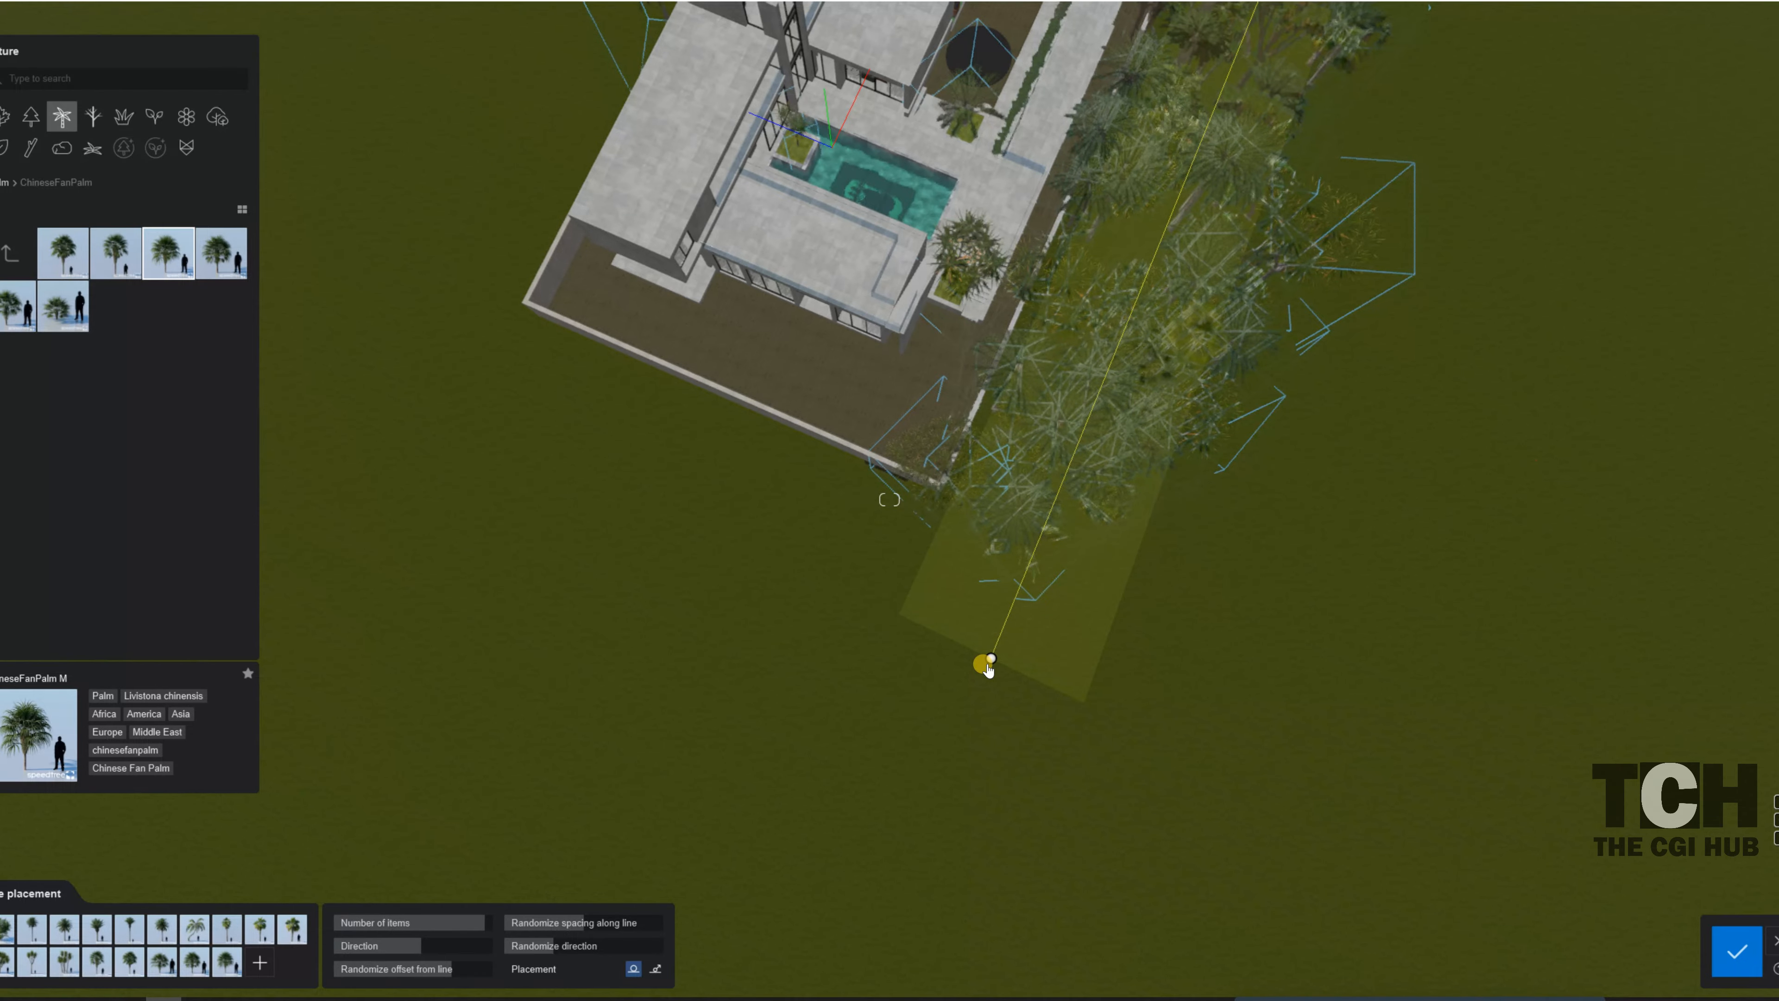
drag(460, 367, 400, 376)
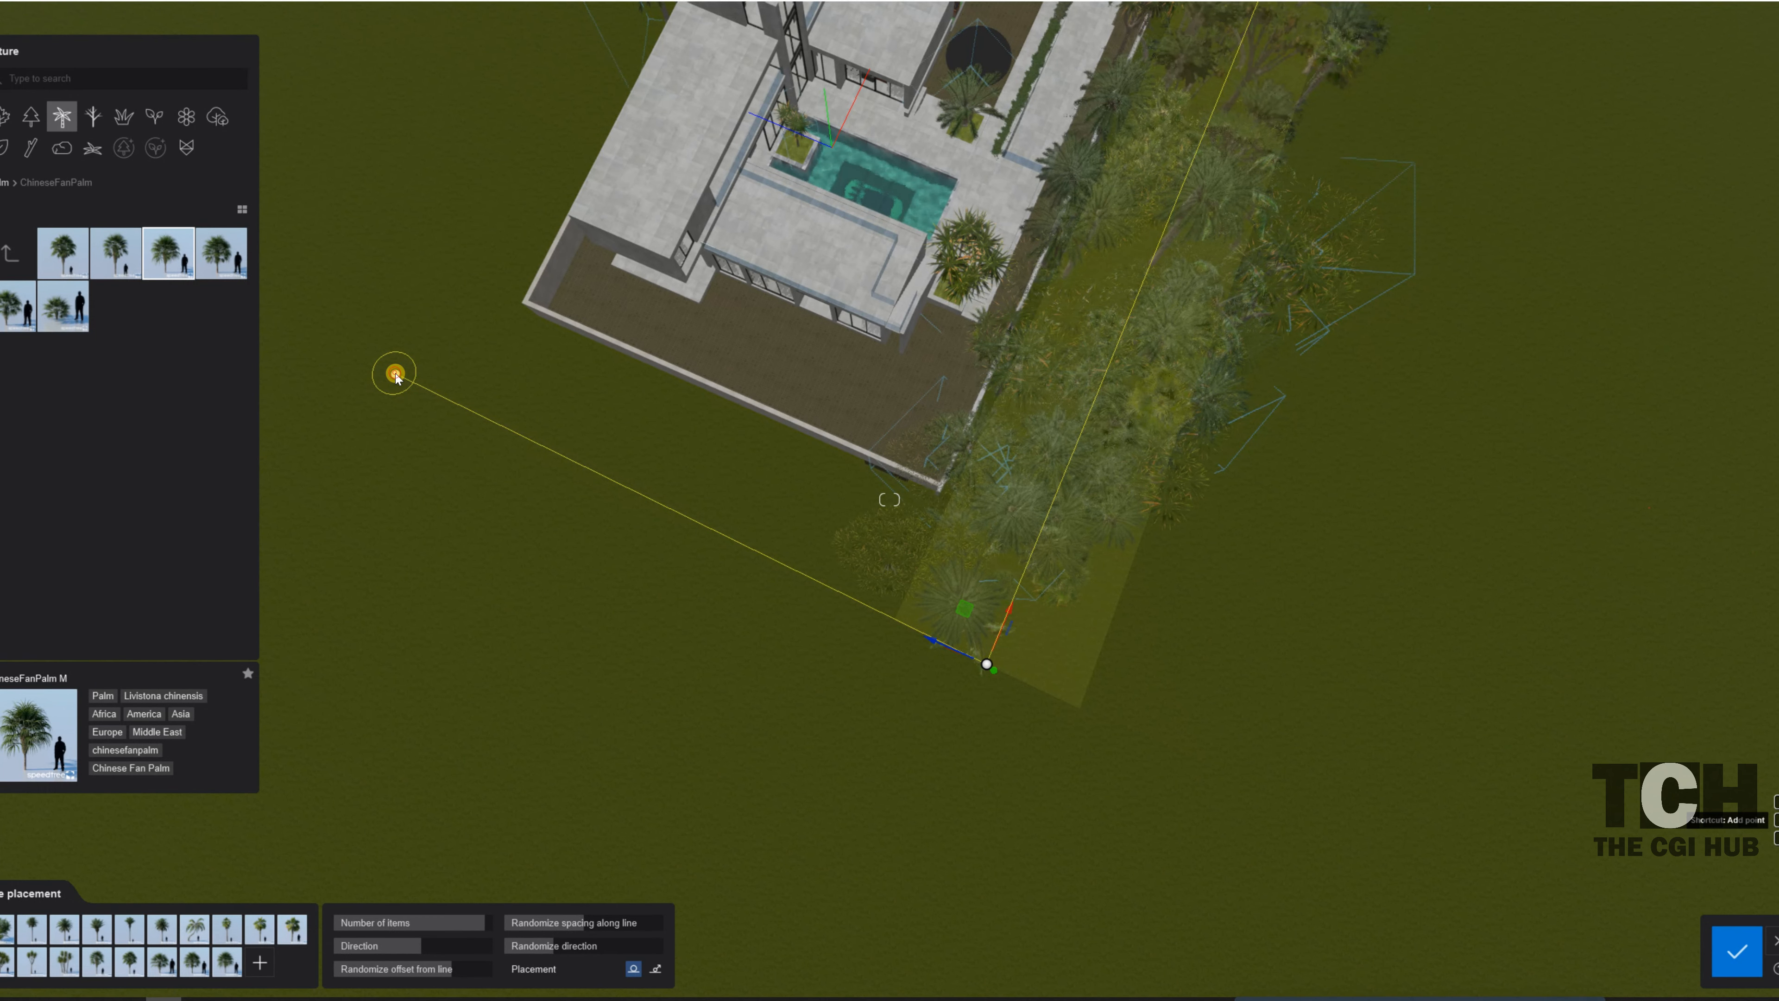
click(395, 377)
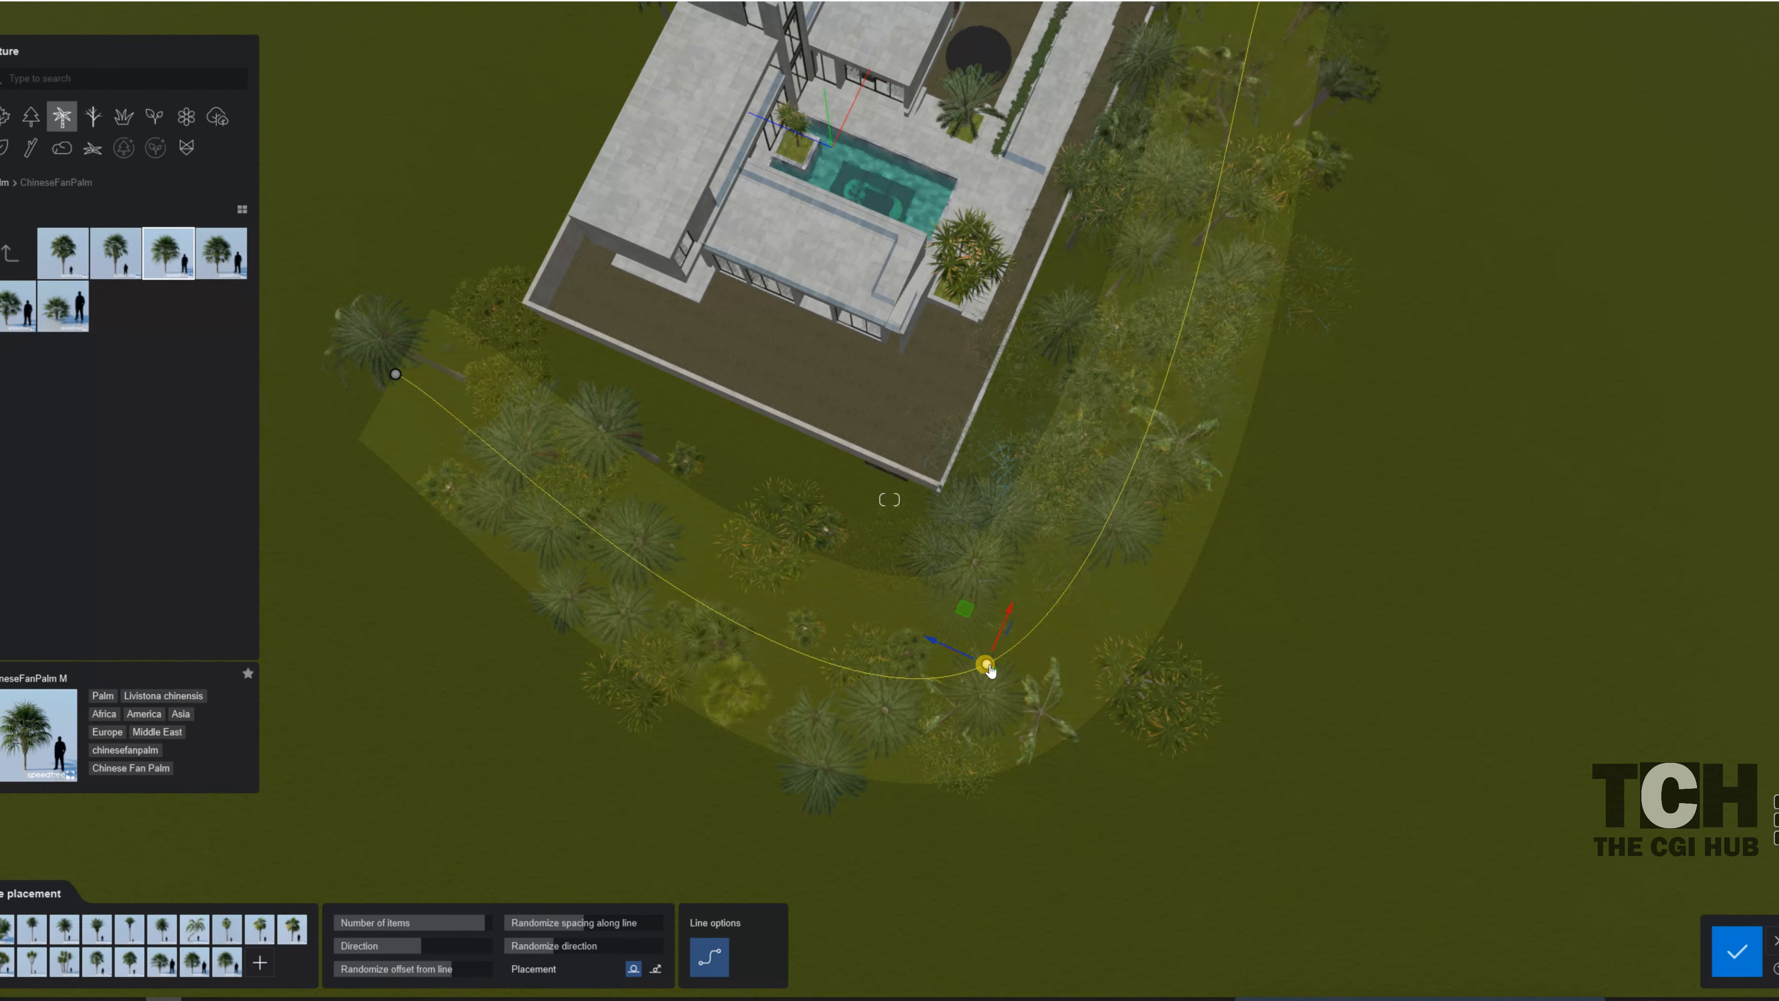
- Make the palm line's corner straight instead of curved, nudge the corner point slightly, and accept the placement
click(710, 960)
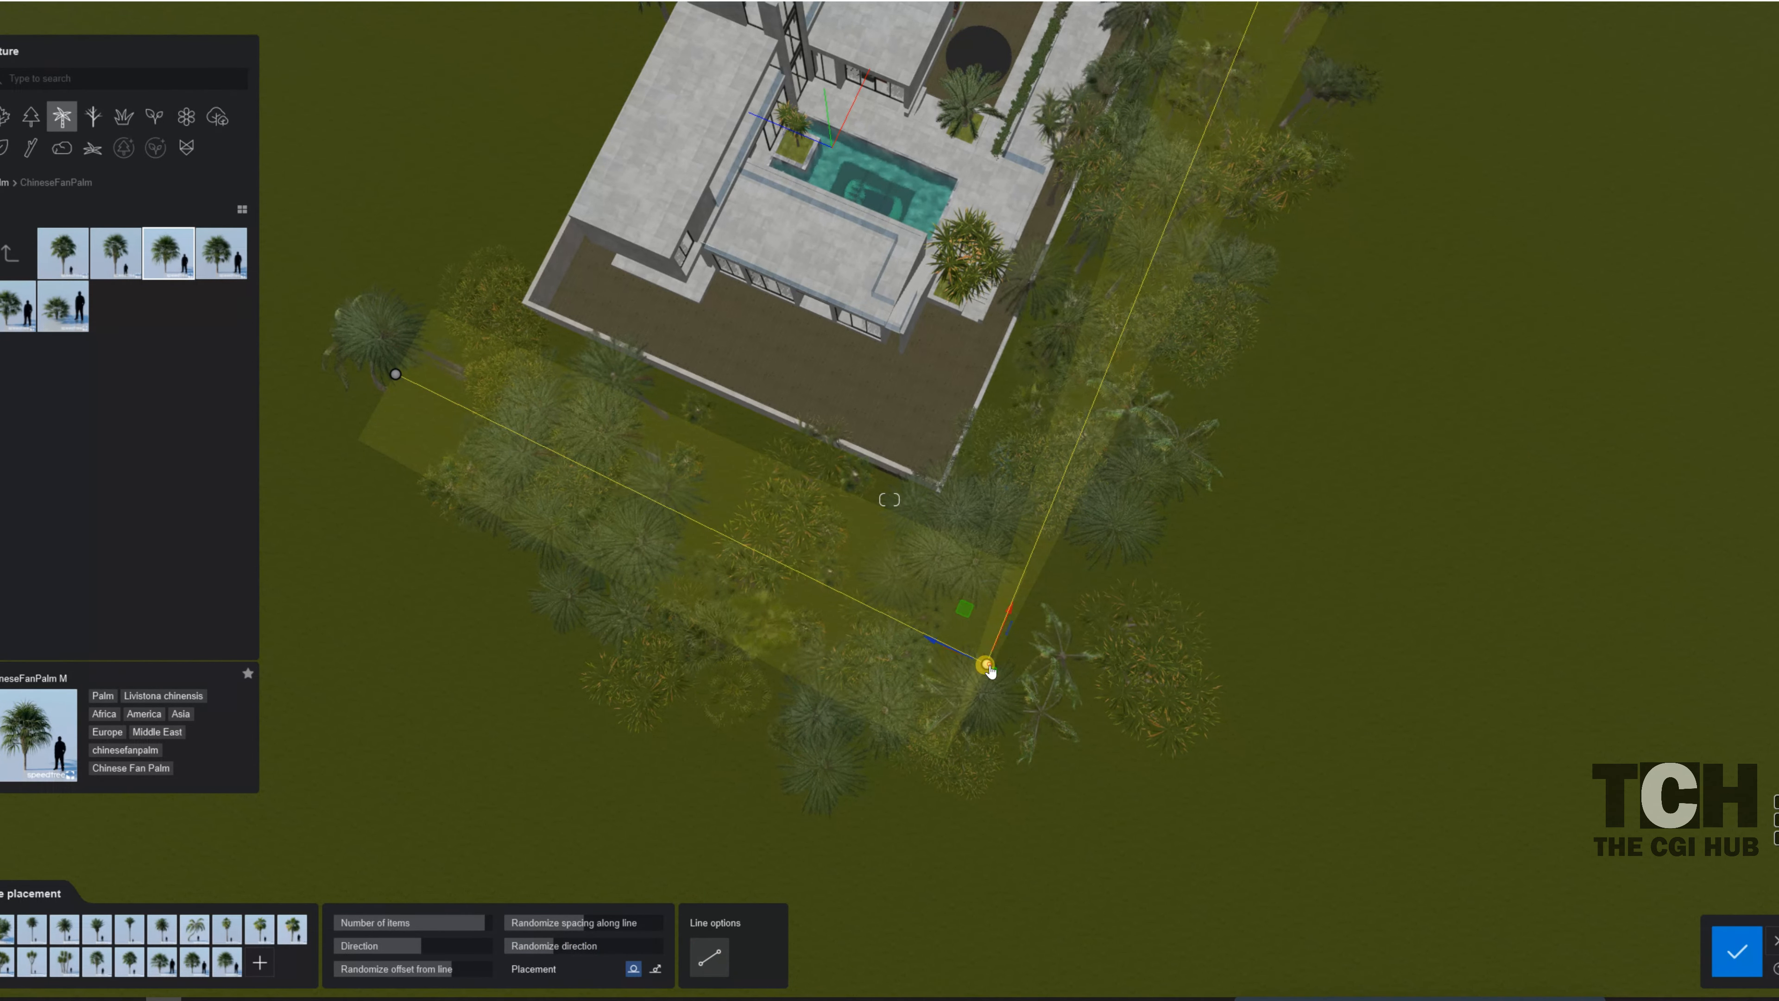
drag(998, 658, 997, 654)
click(993, 651)
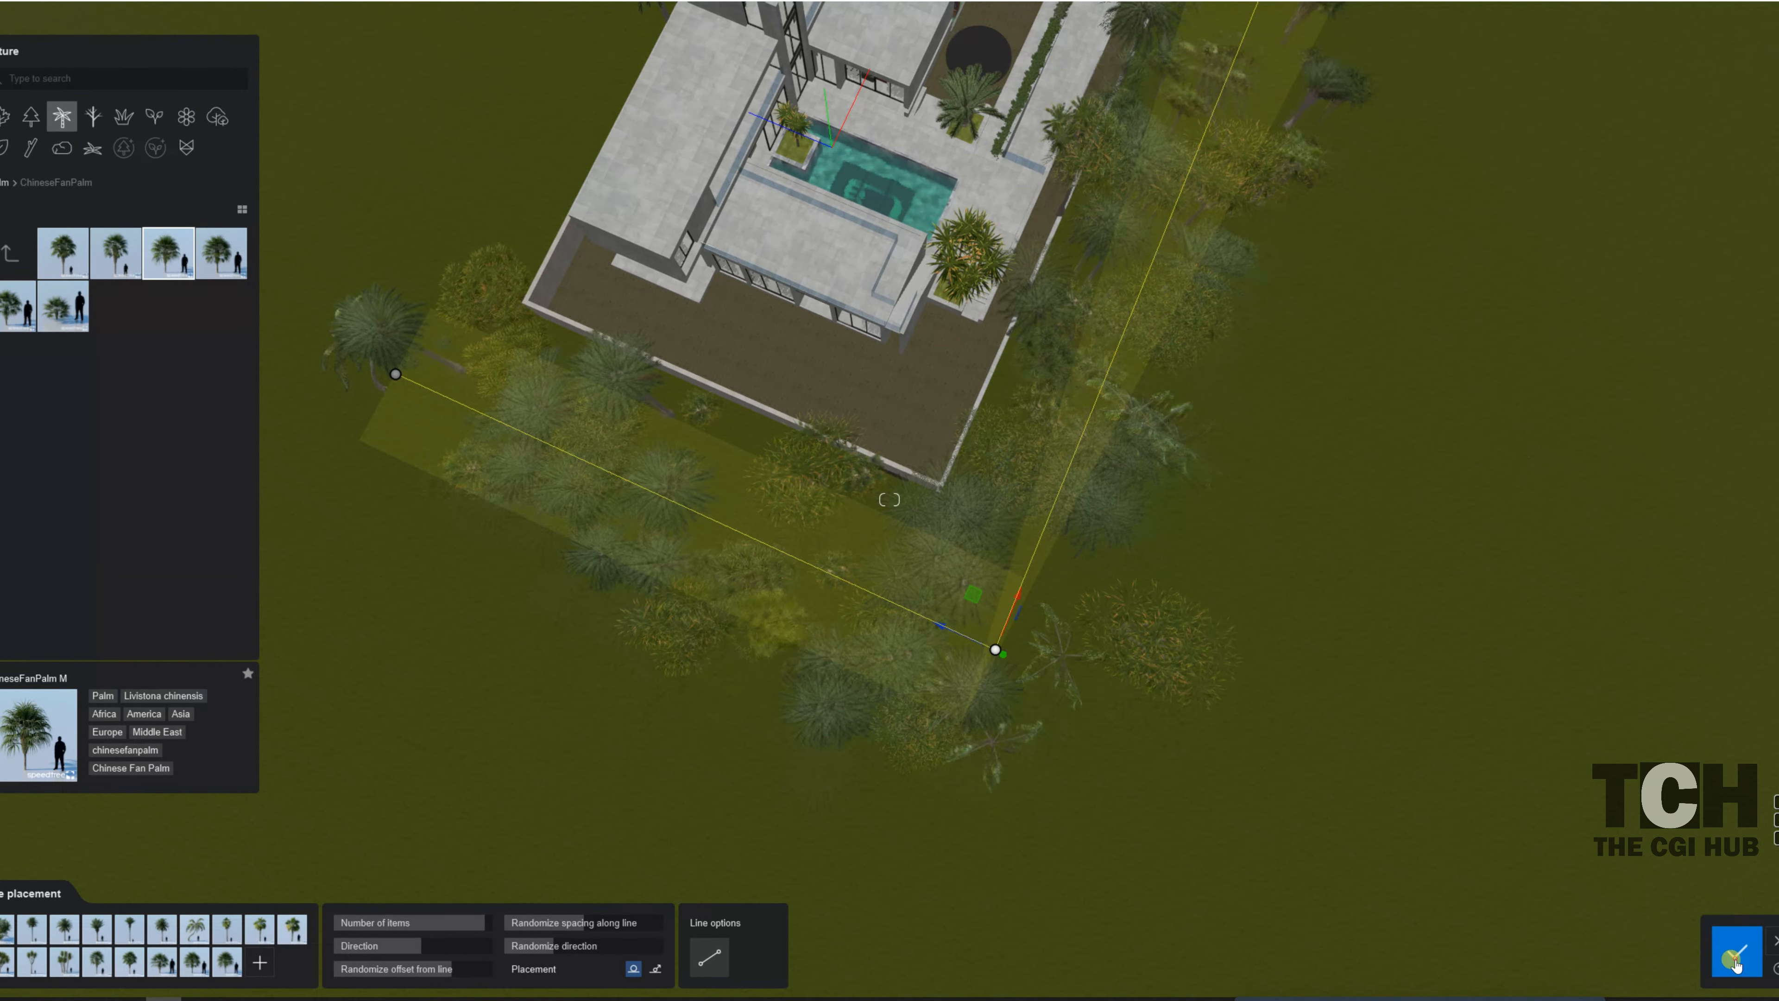
click(1735, 965)
right_drag(1042, 708, 1068, 648)
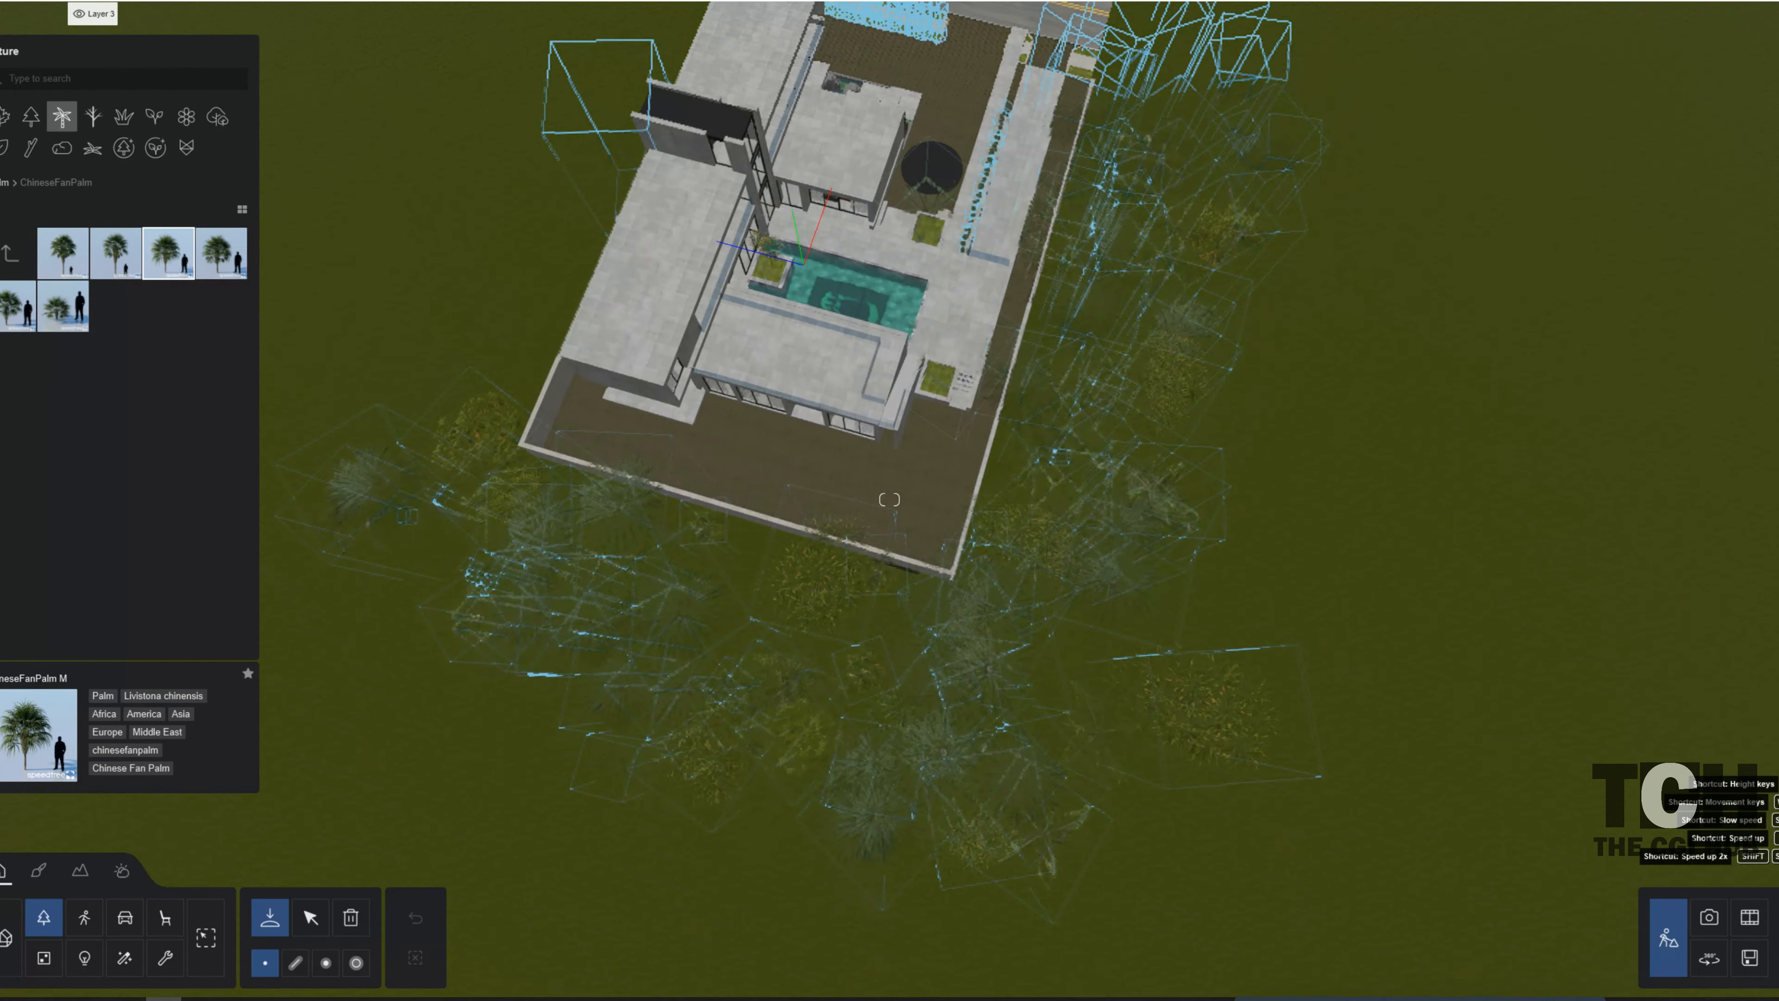
right_drag(890, 499, 945, 522)
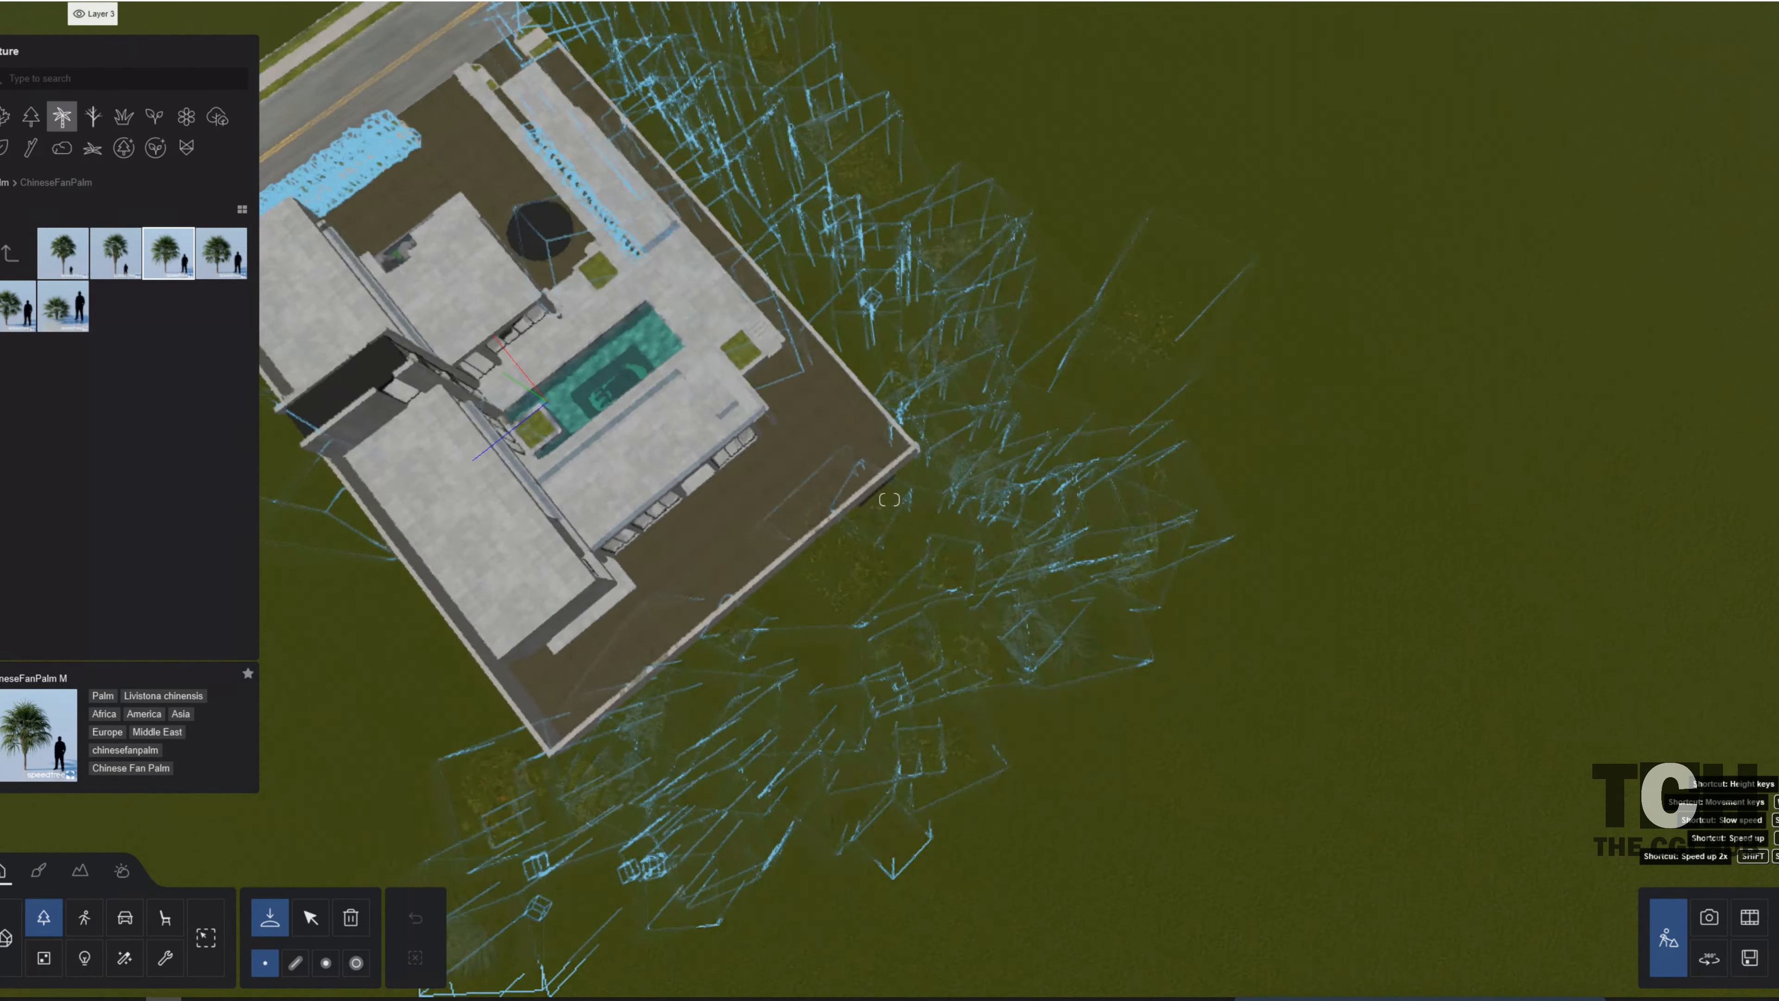
- Lay a mixed palm line on the grass outside the opposite side wall, moving its road-end point outward and reducing the number of items
right_drag(890, 500, 981, 499)
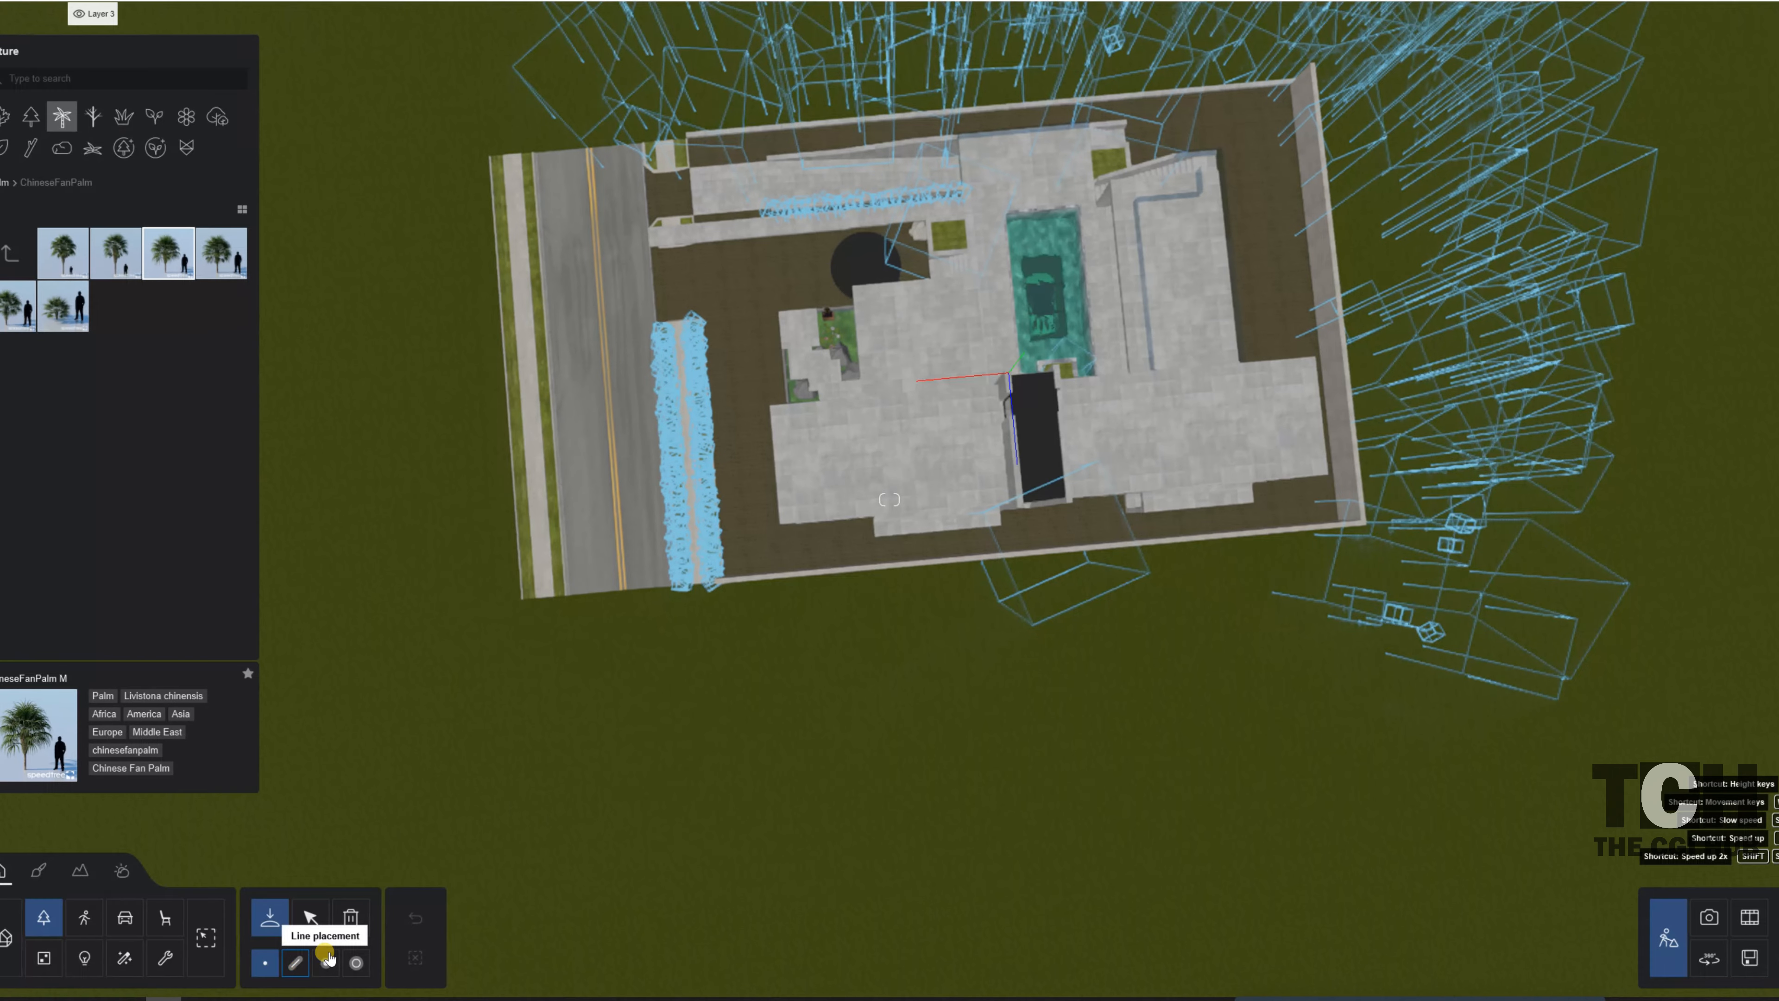
click(294, 962)
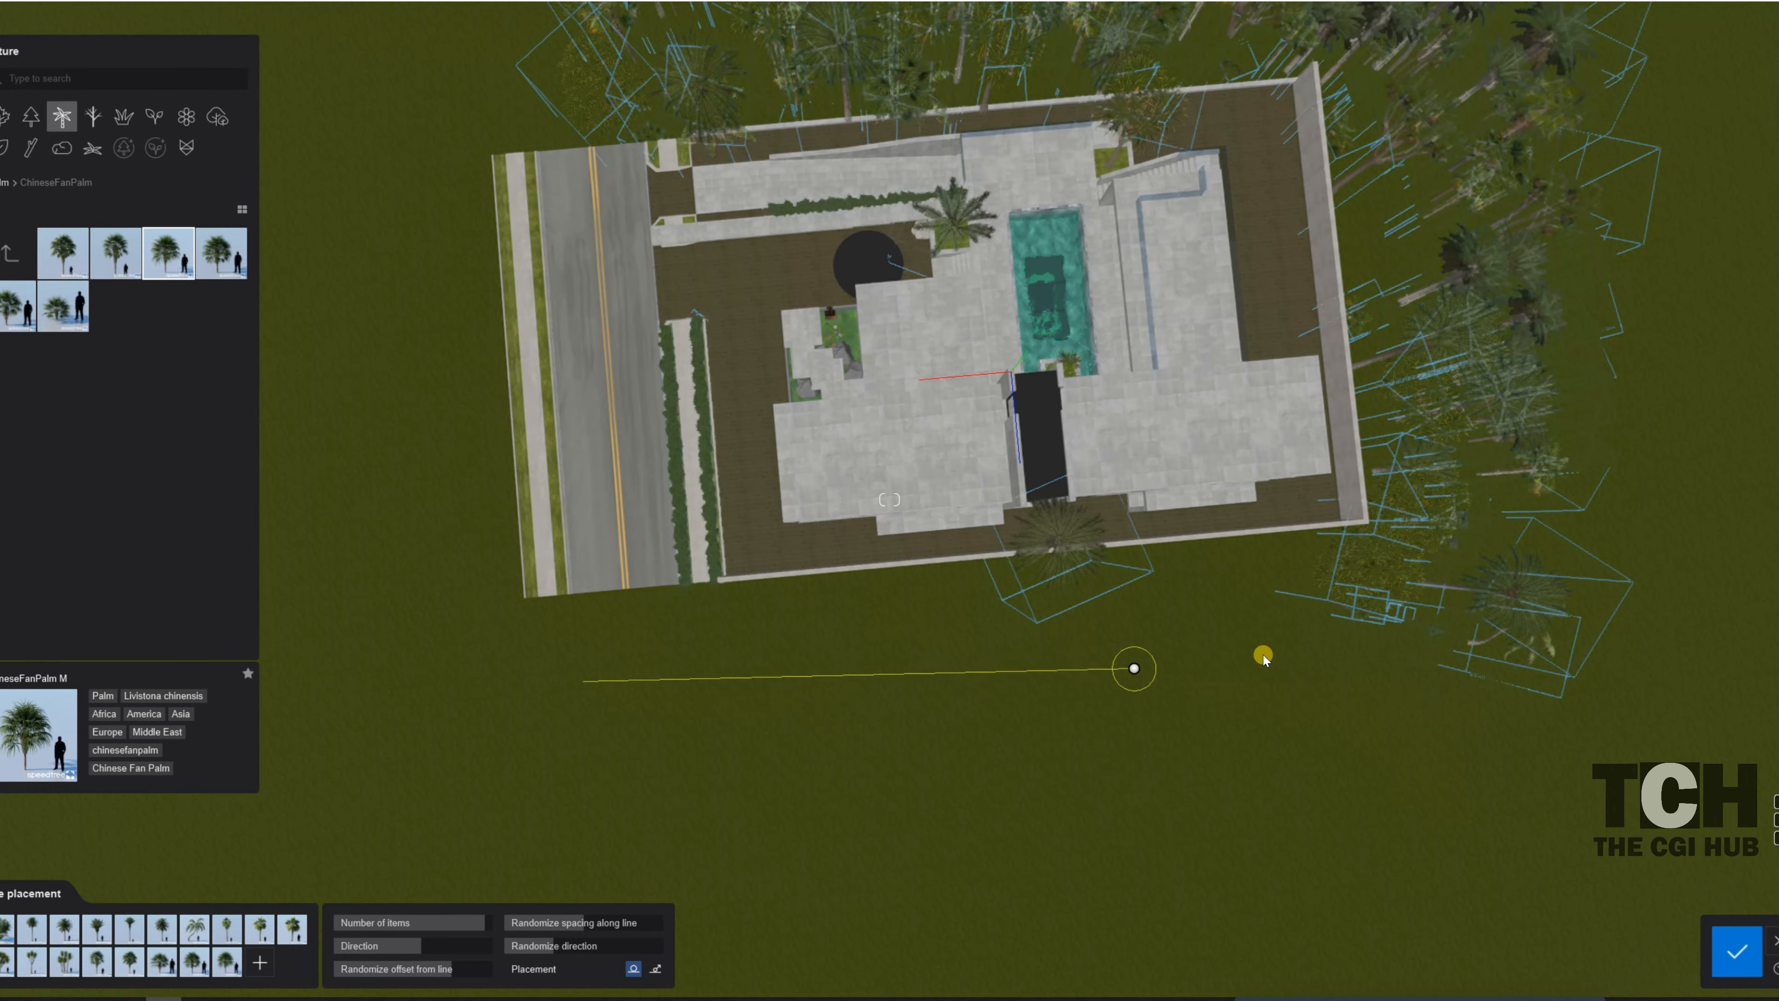
click(1438, 616)
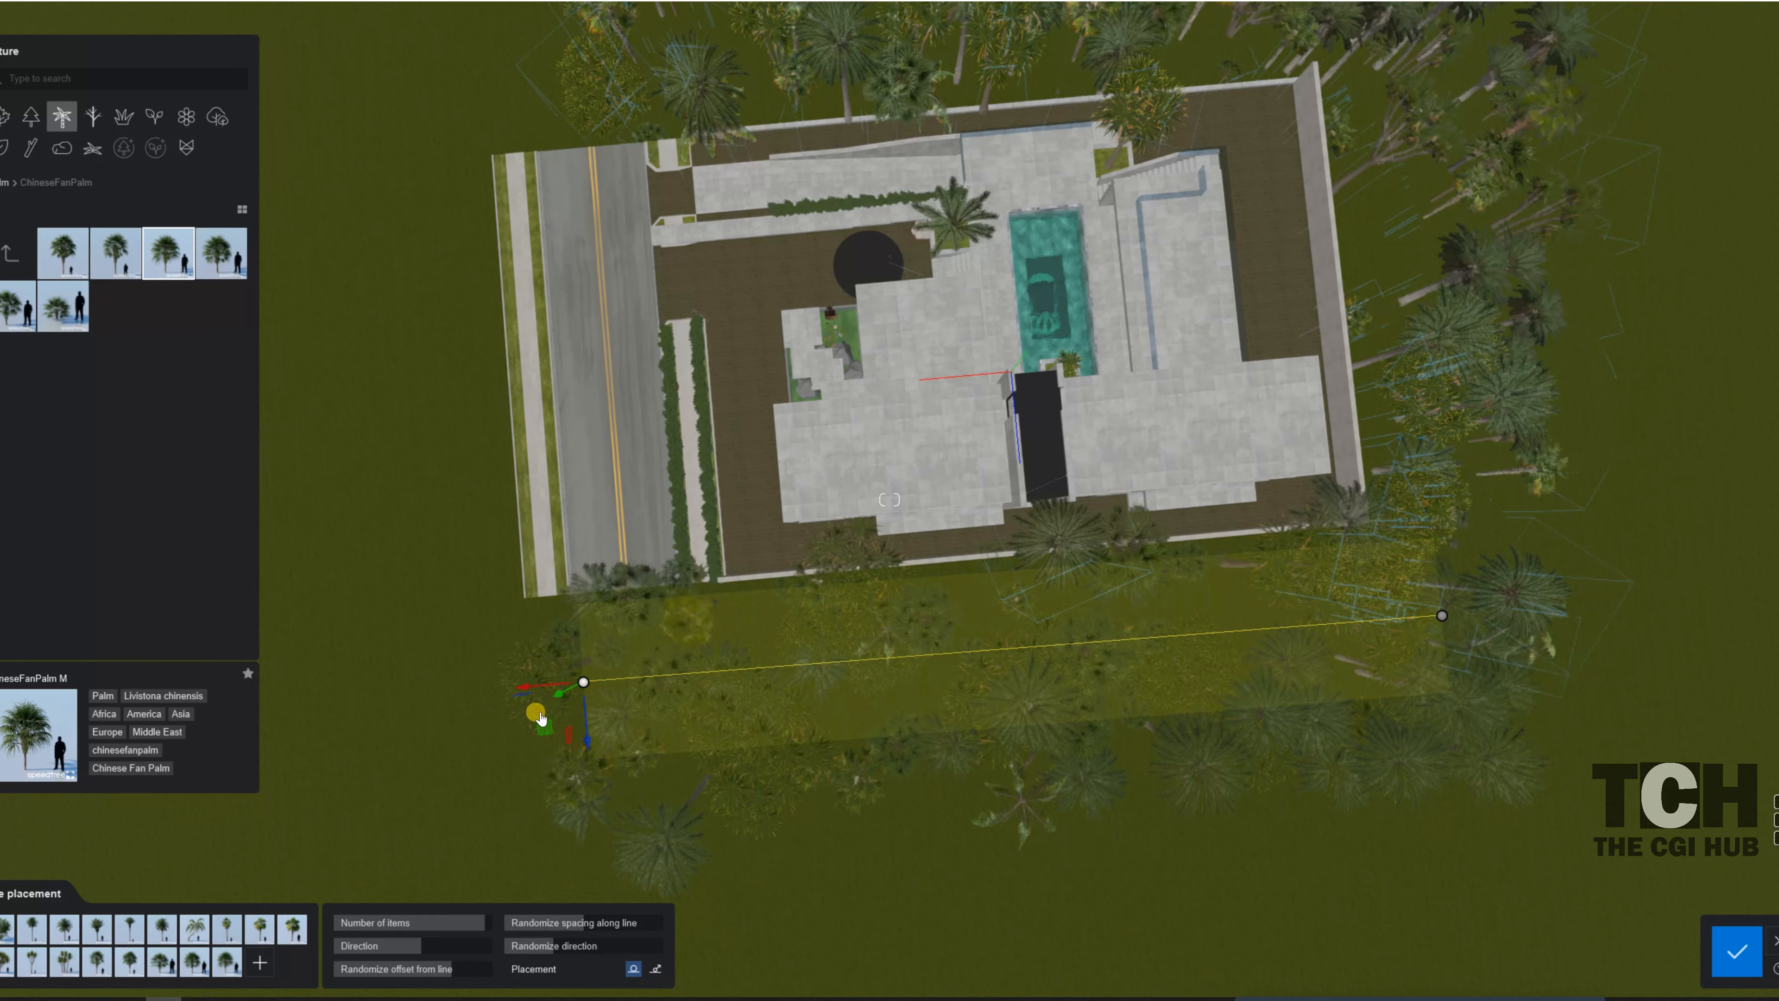
drag(539, 715, 530, 762)
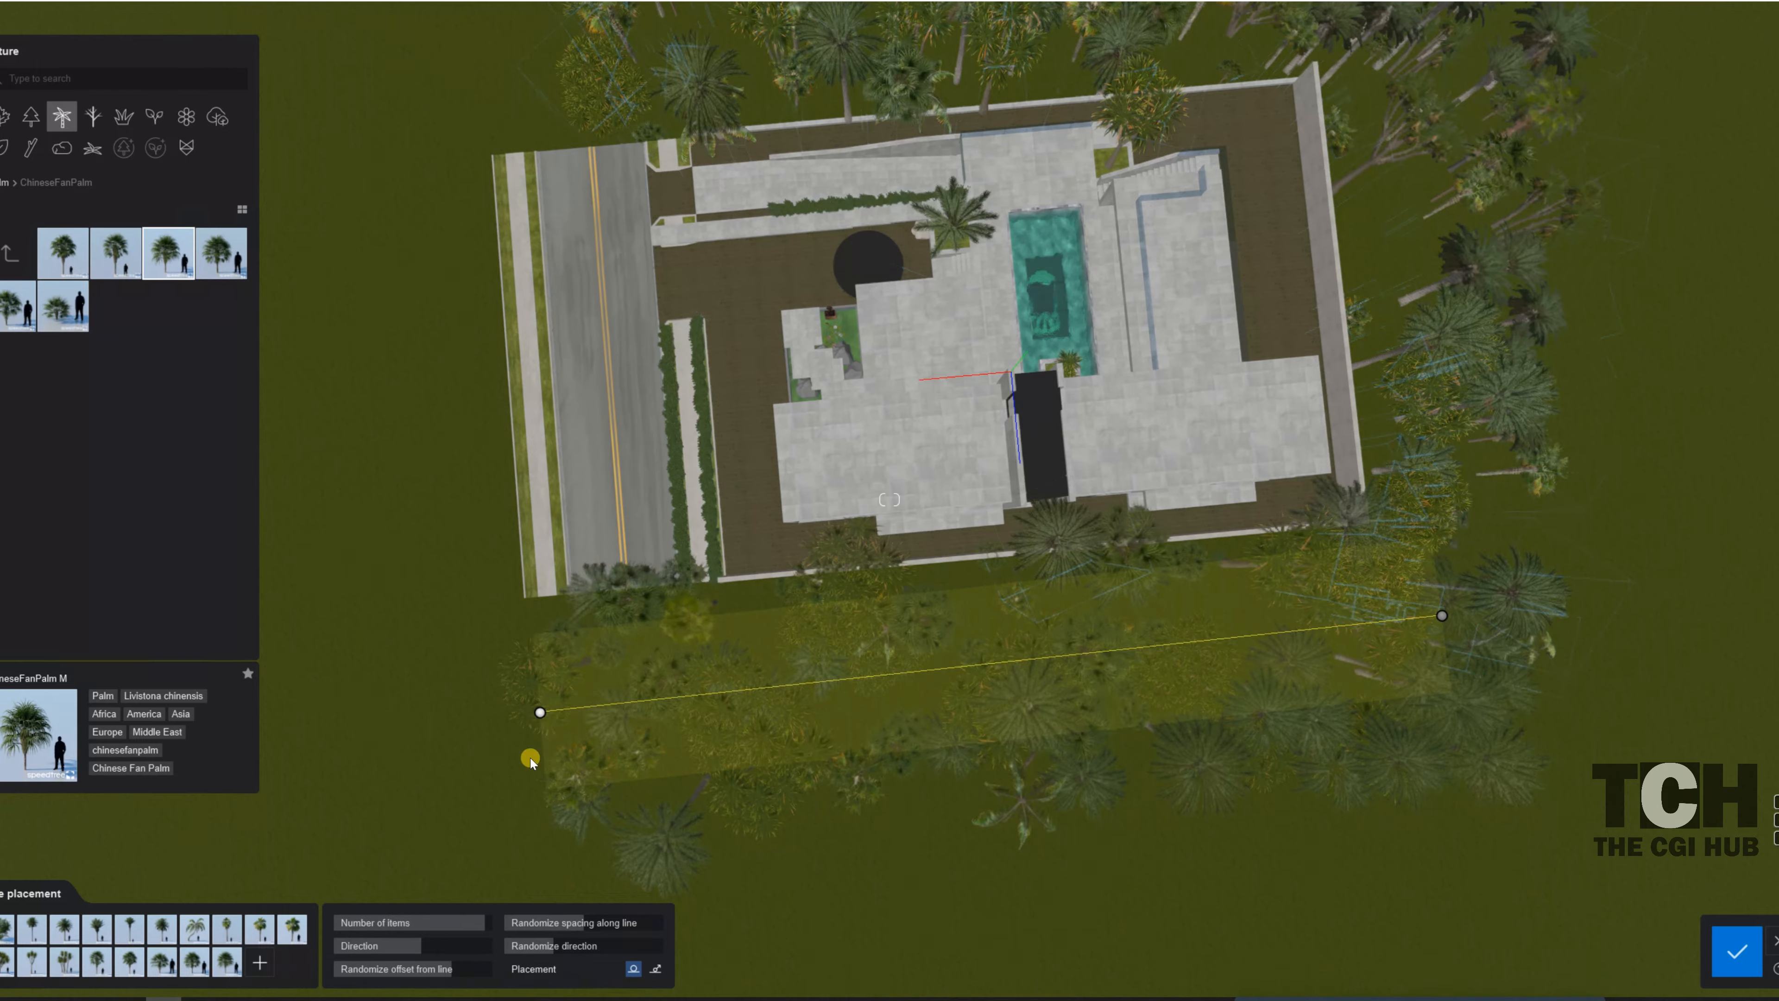
drag(453, 928, 450, 924)
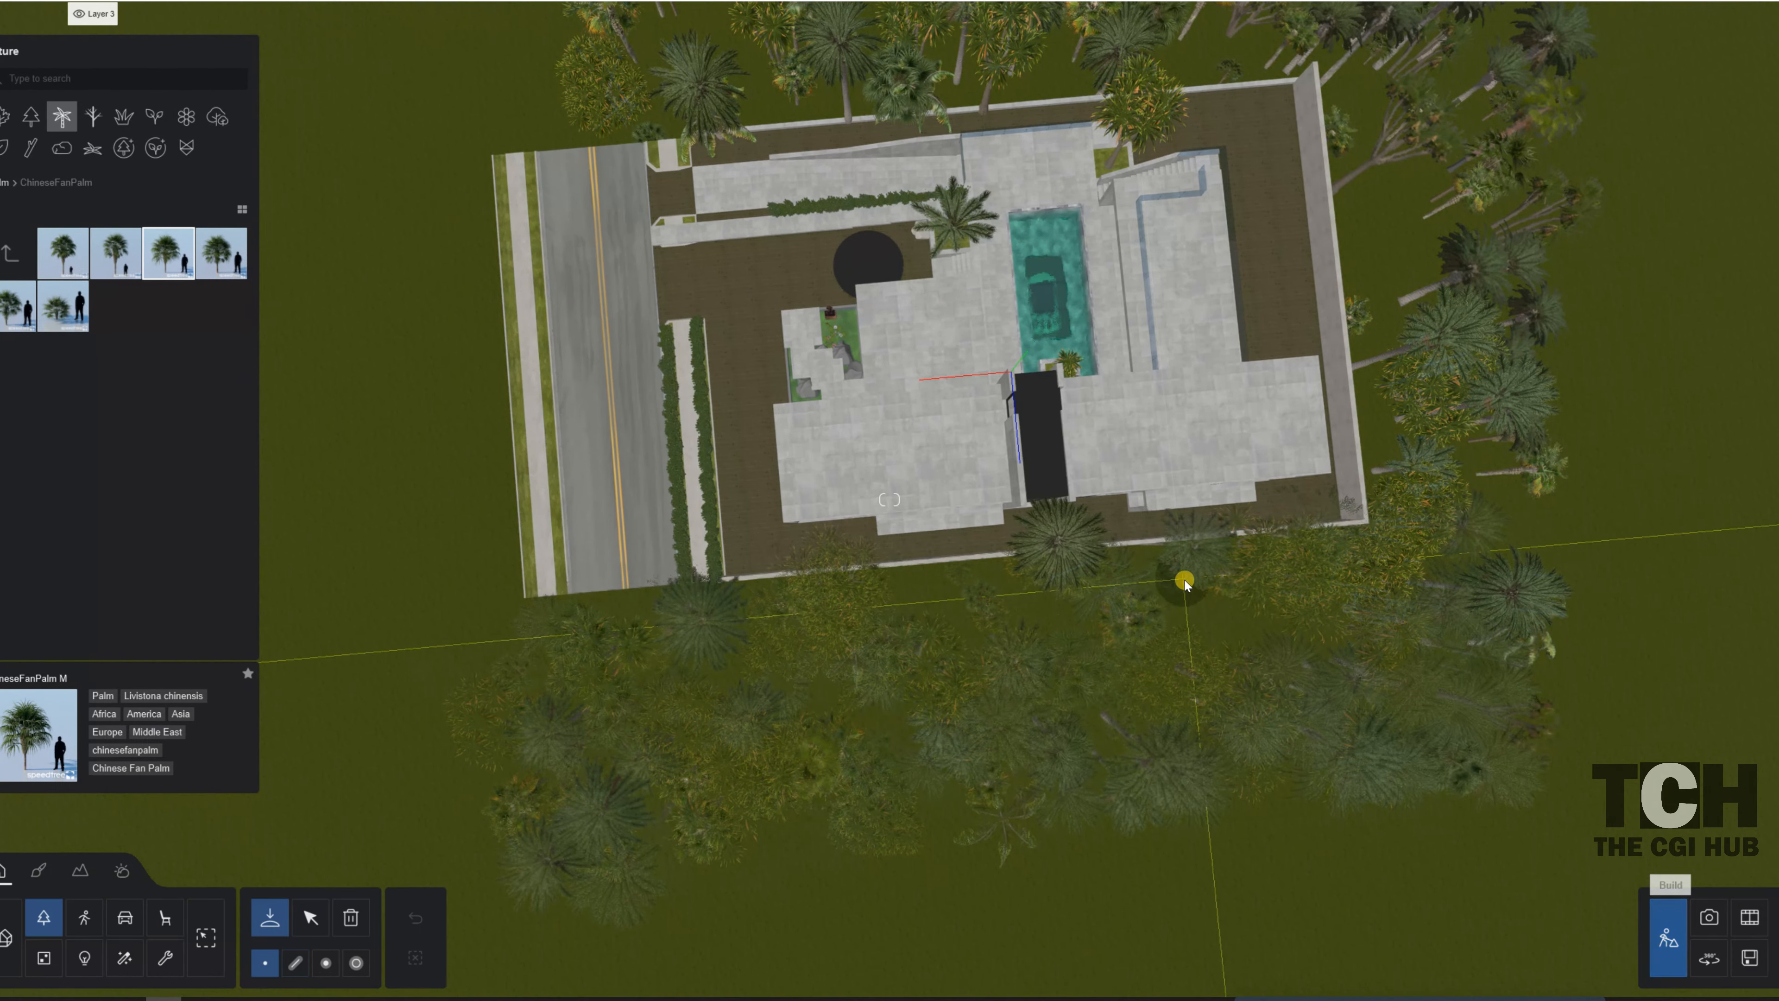
- Lay another mixed palm line on the grass across the road, with the random offset at maximum and a larger random direction
key(s)
key(a)
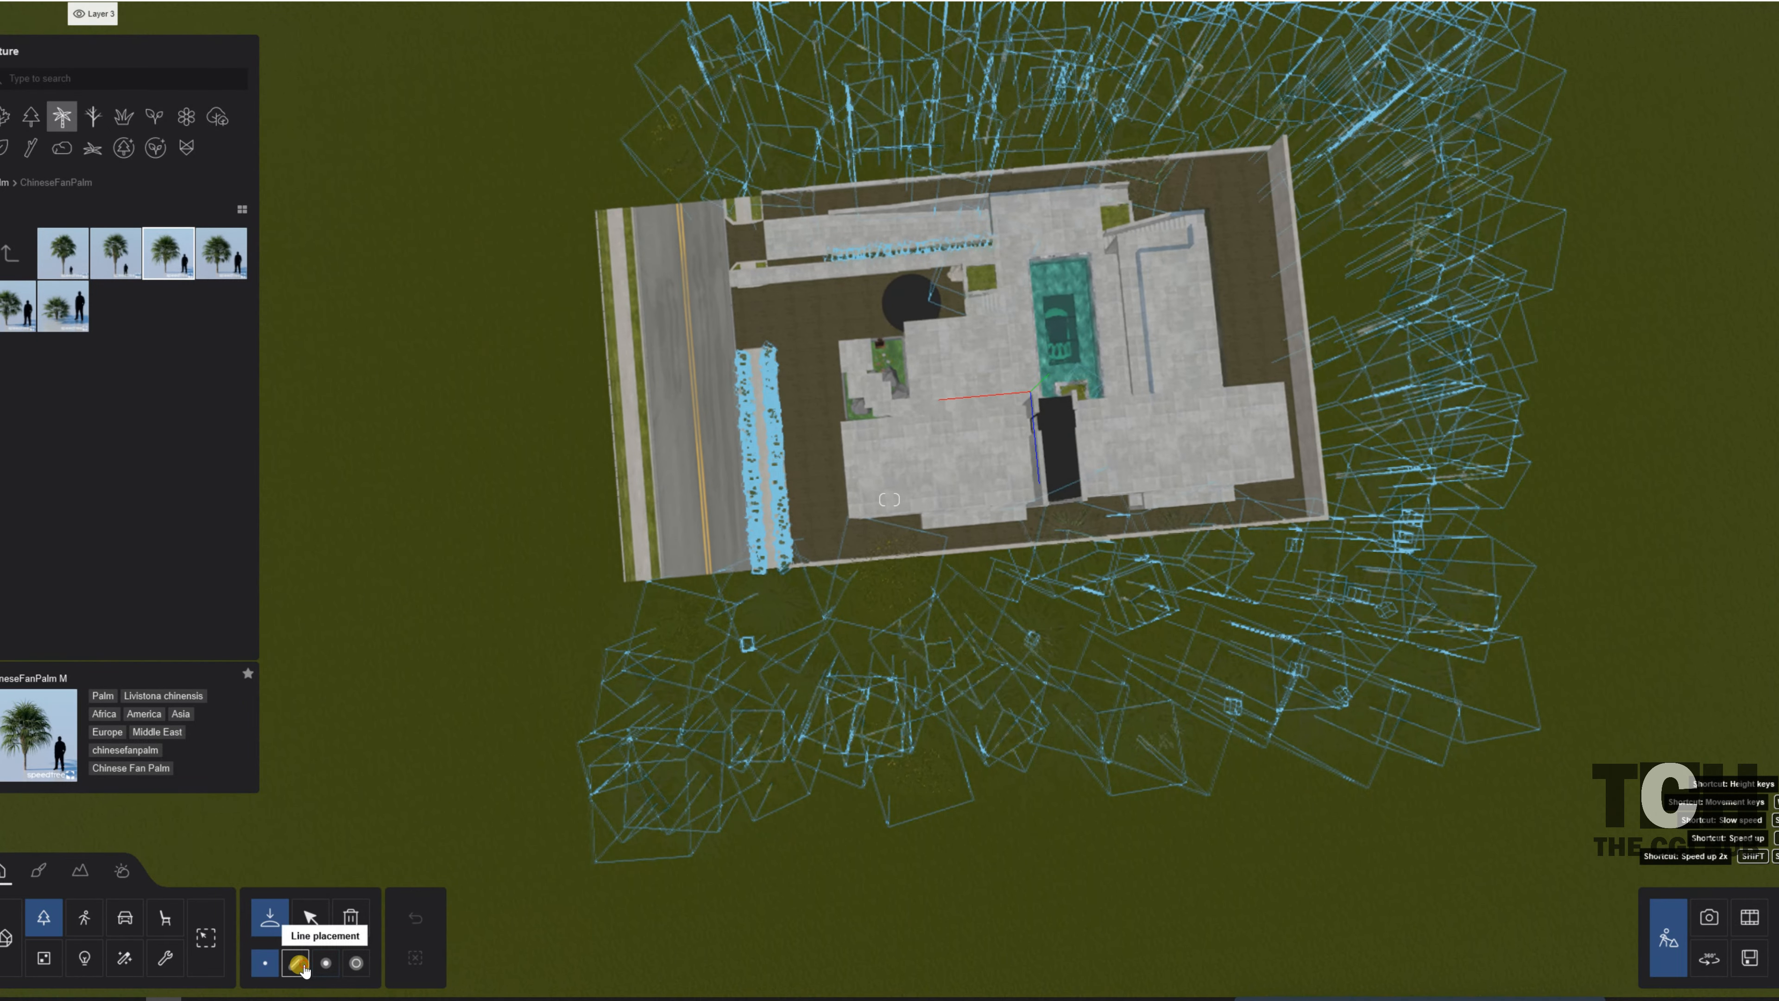
click(296, 961)
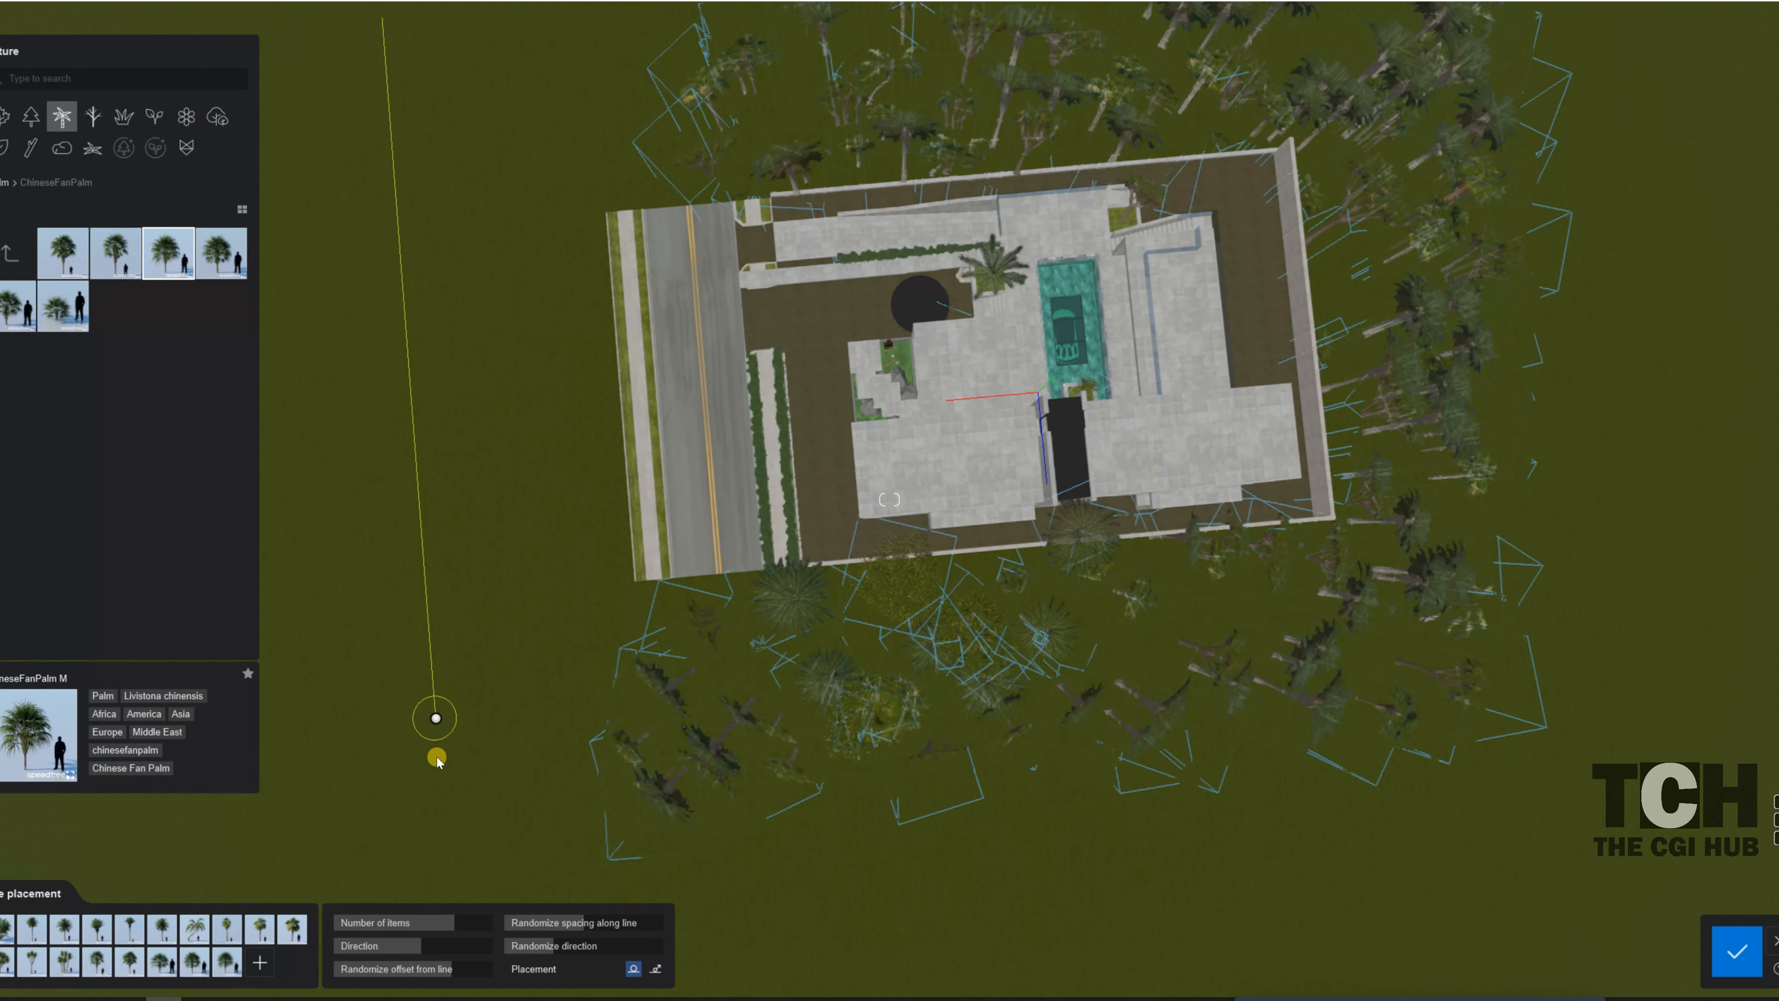
click(430, 792)
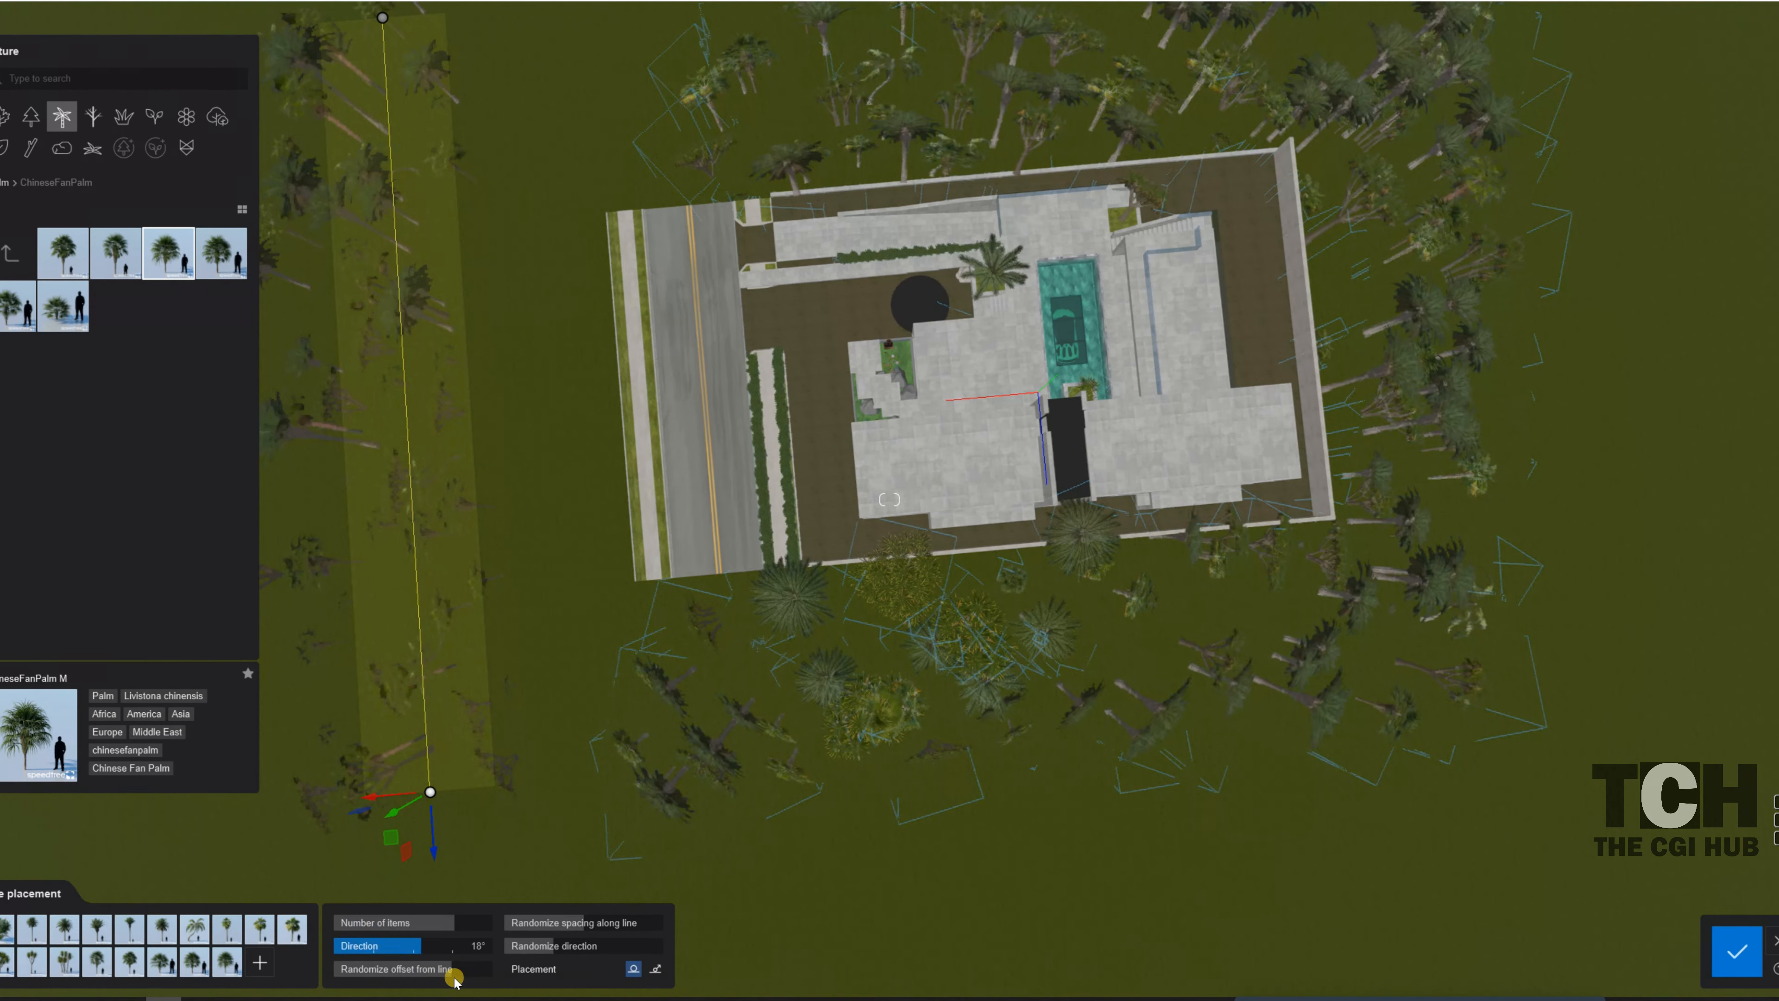
drag(465, 968, 496, 974)
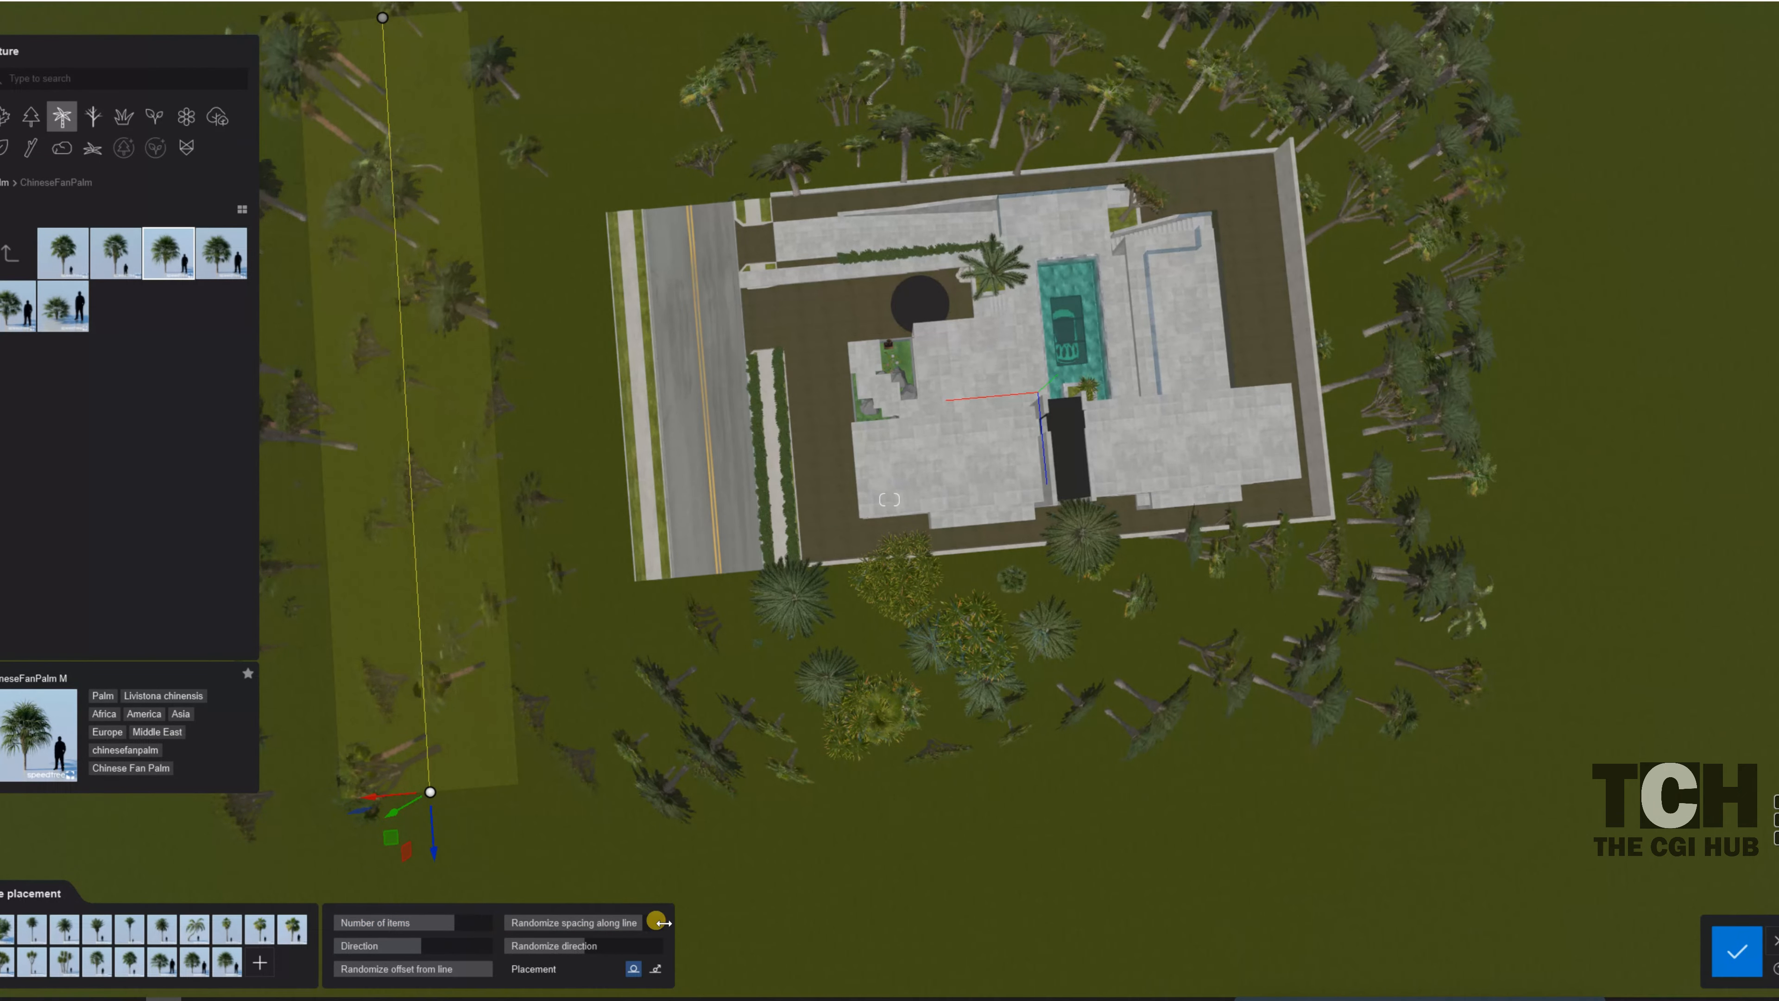
click(1738, 951)
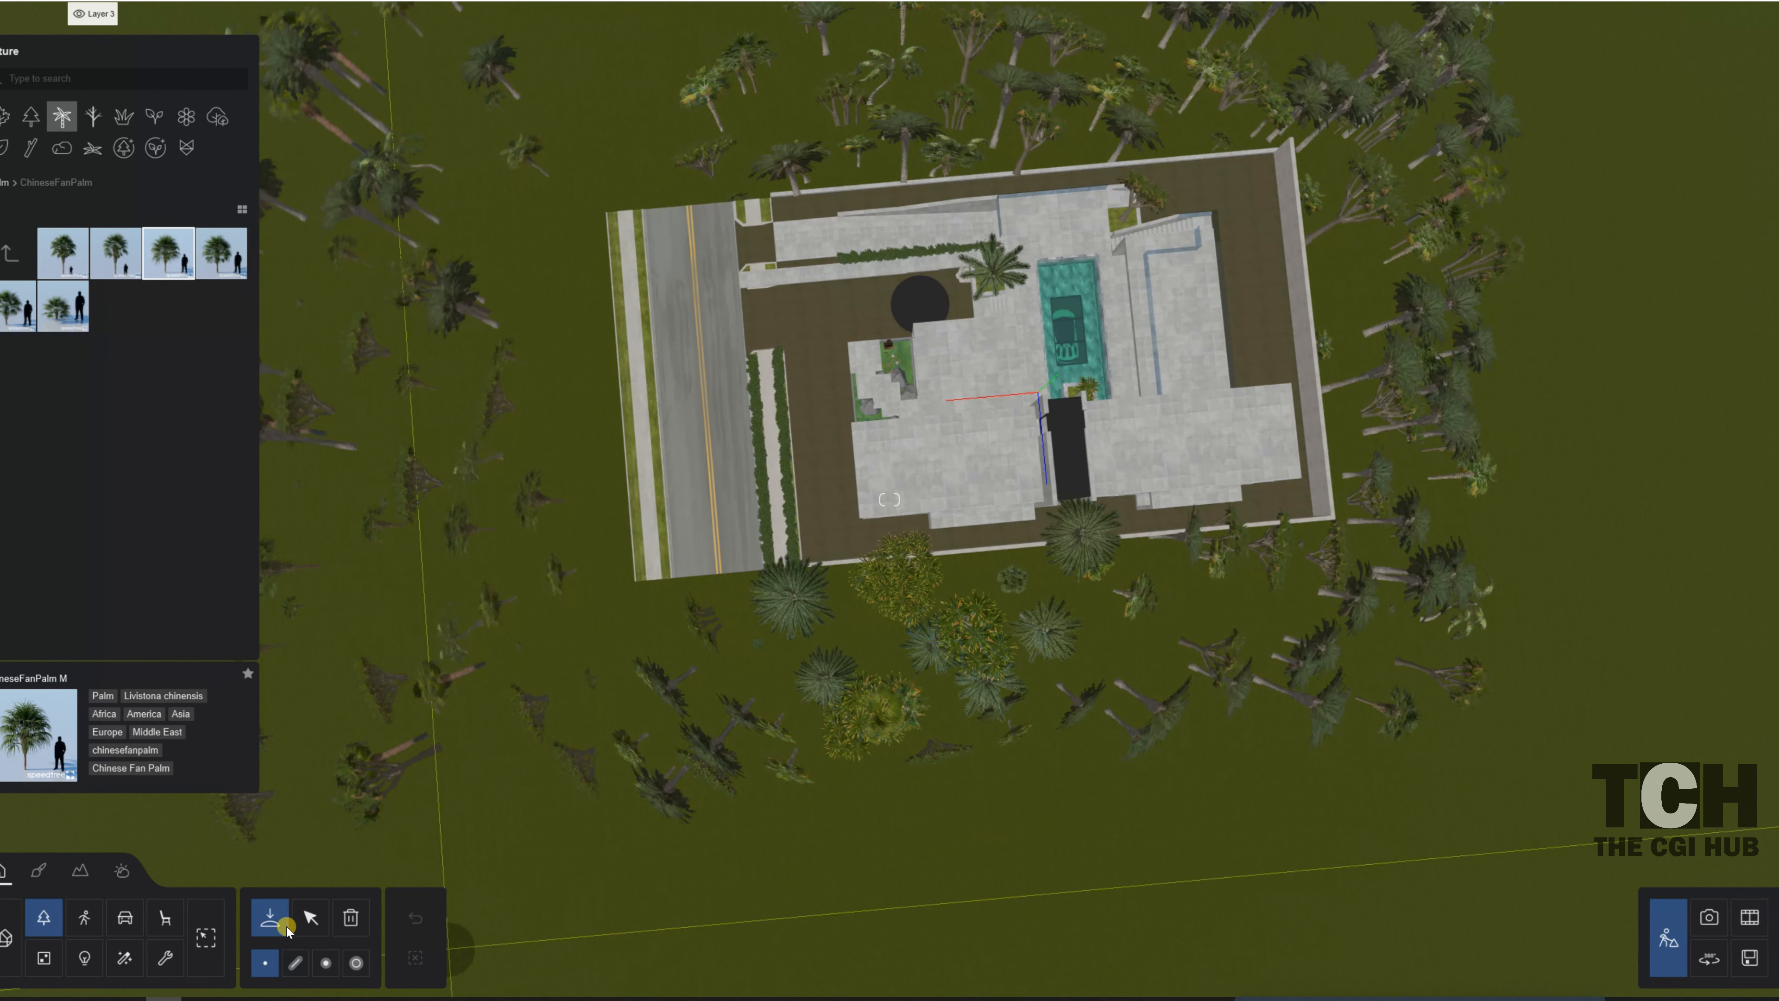
- Examine the surrounding palms from the front of the house and from high above the plot
click(311, 916)
right_drag(822, 399, 1190, 483)
key(w)
key(s)
key(d)
drag(1190, 483, 1163, 487)
right_drag(1163, 487, 1071, 399)
key(e)
key(s)
key(e)
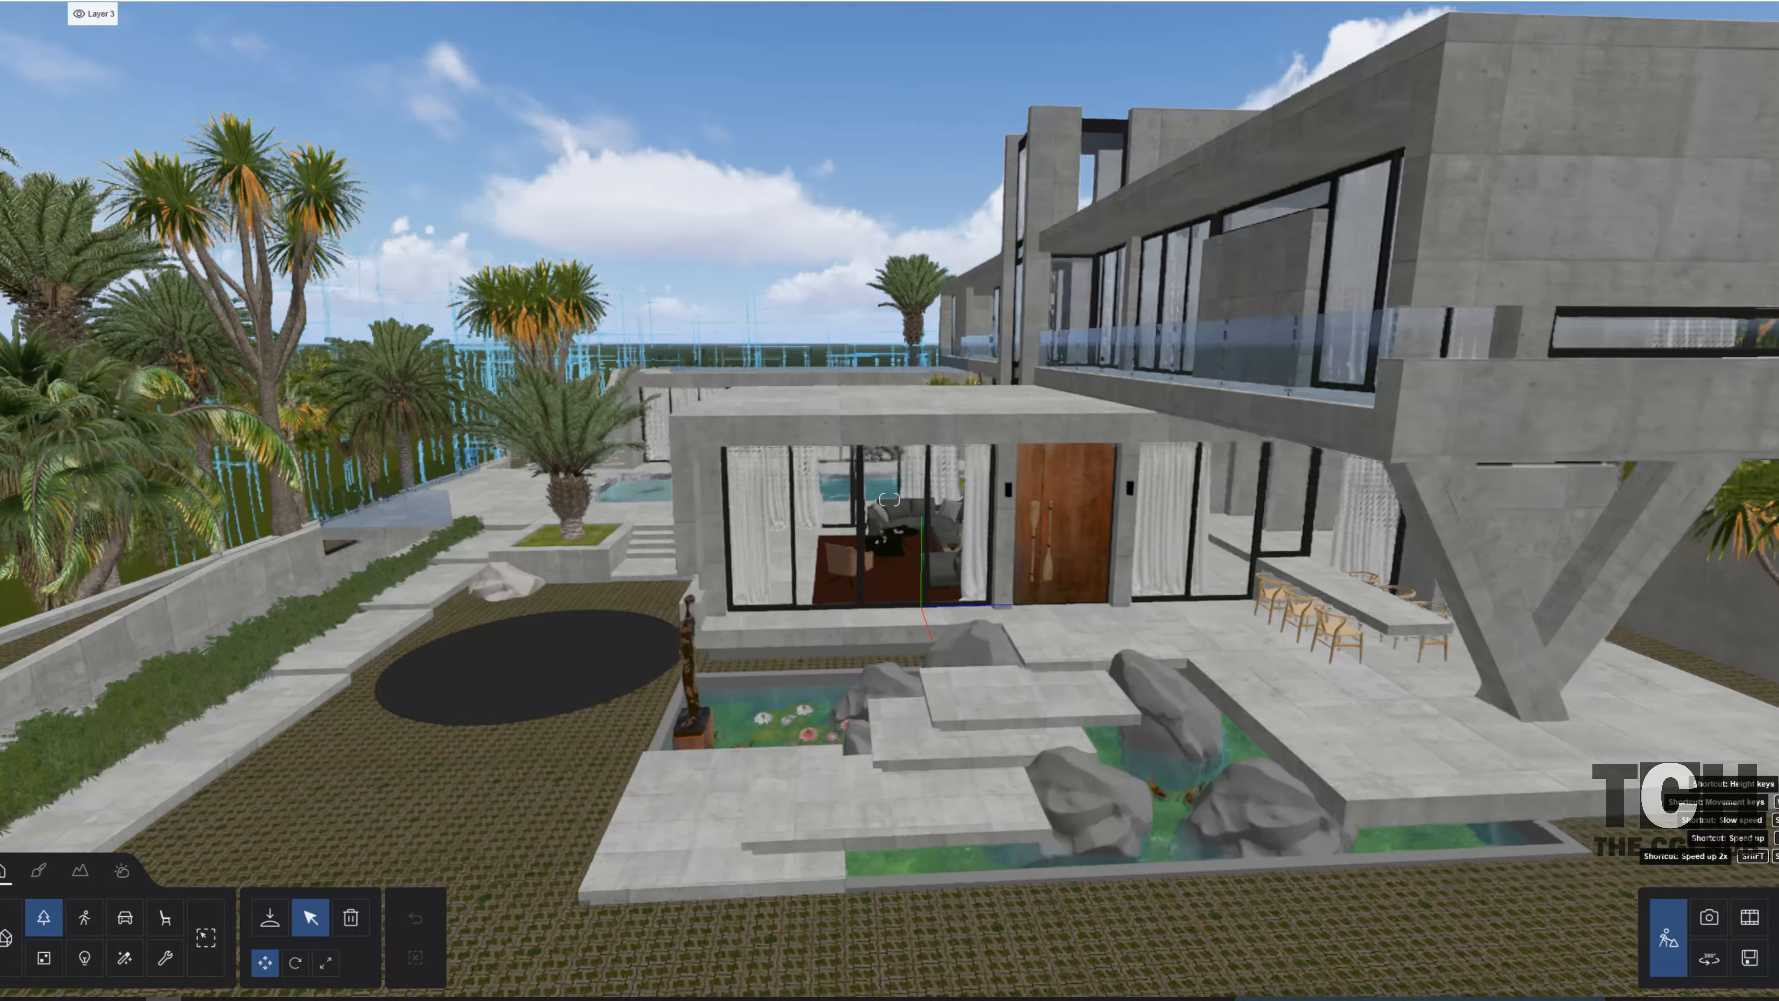
key(s)
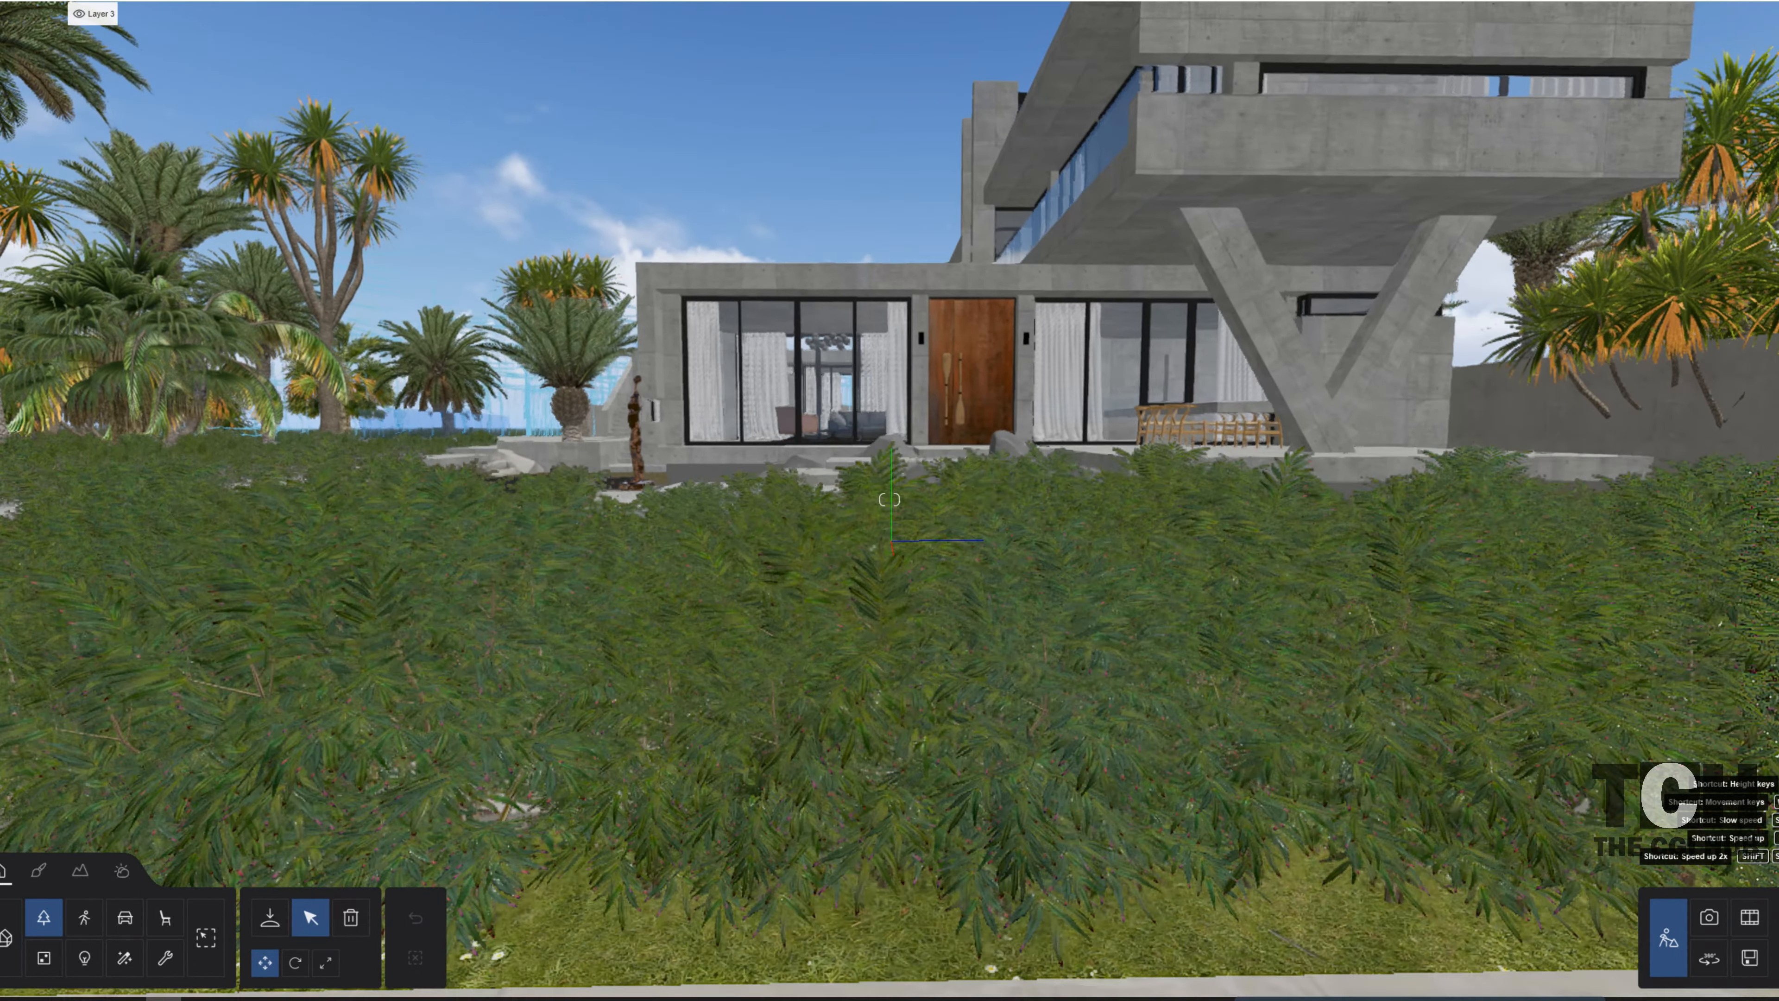
key(q)
right_drag(889, 499, 862, 743)
key(s)
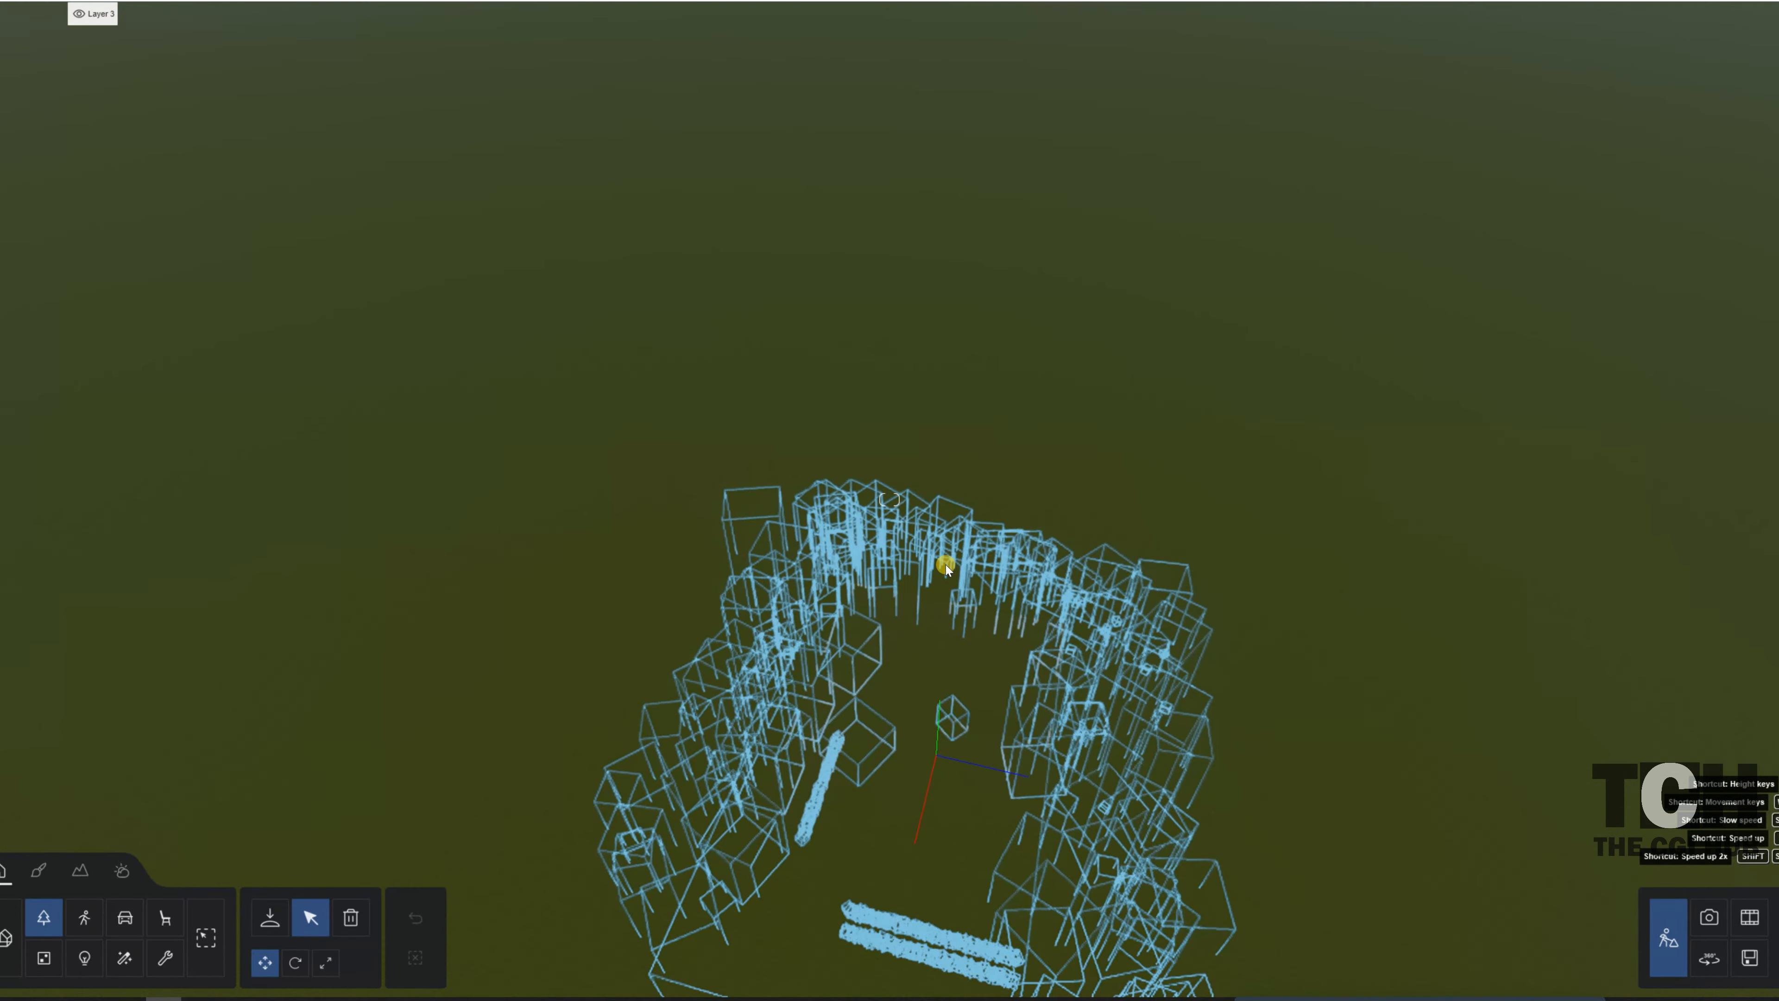
- Place TreeCluster2 Pine Square M-RT clusters on the open ground beyond the rear palm line
click(269, 919)
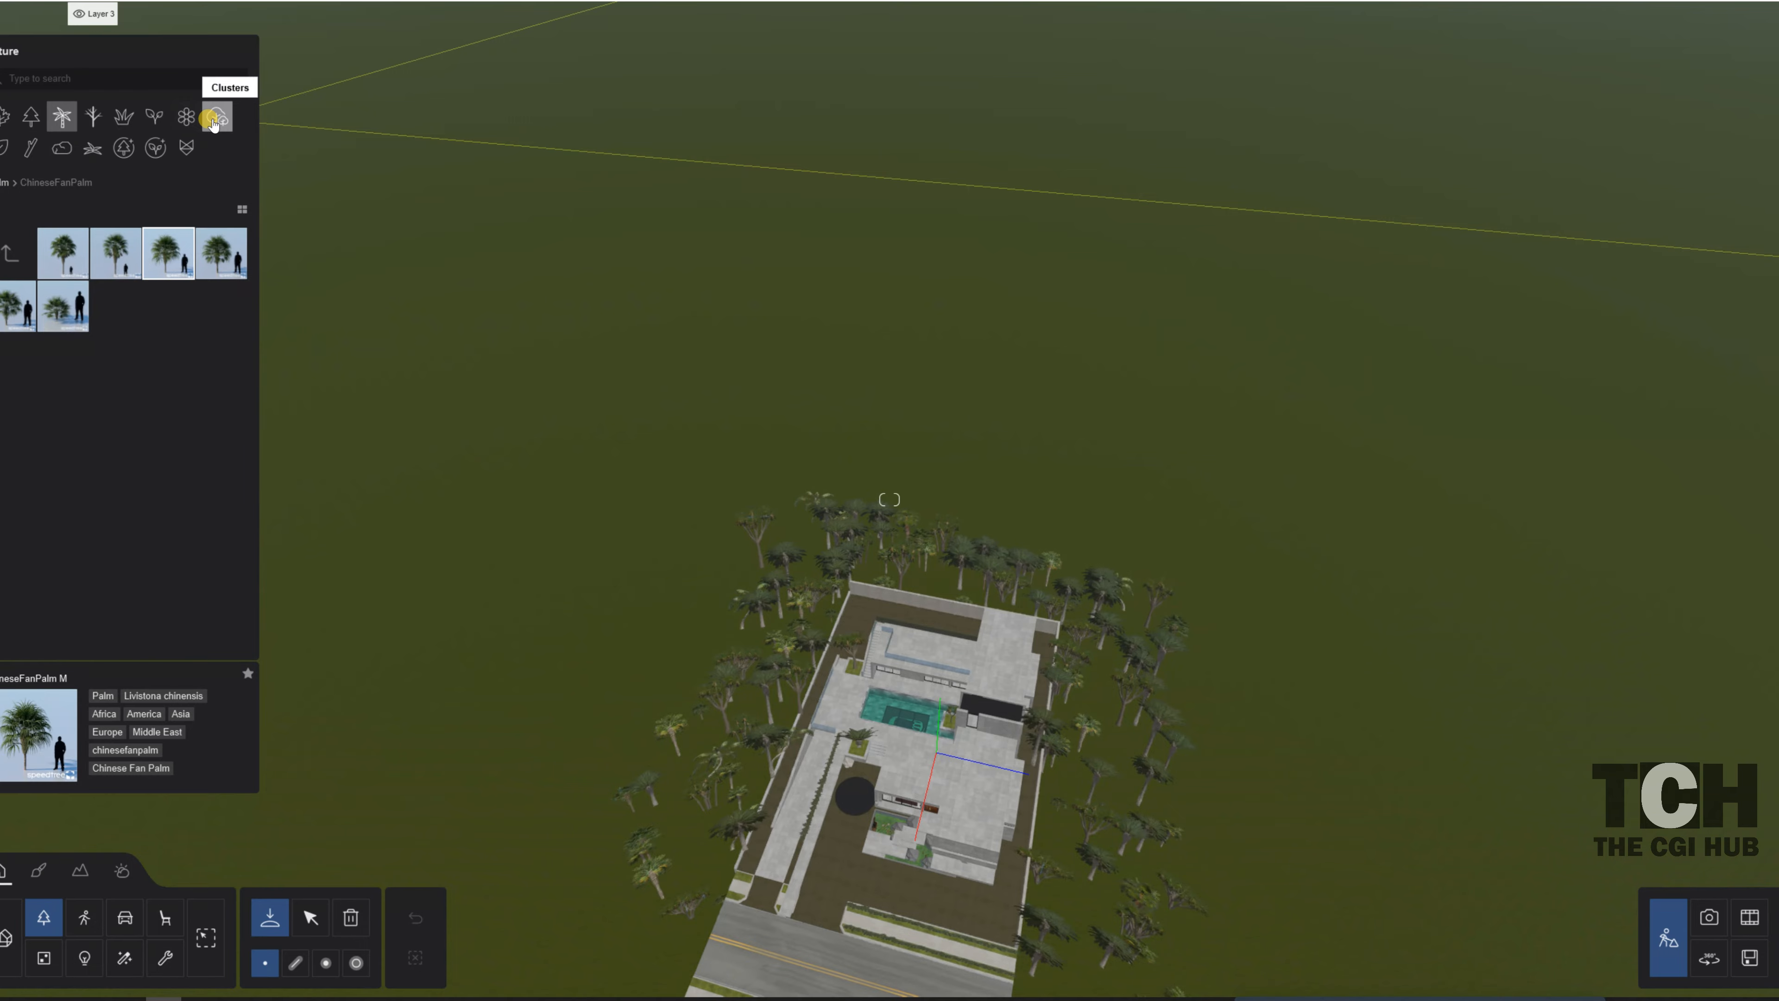
click(214, 121)
click(237, 260)
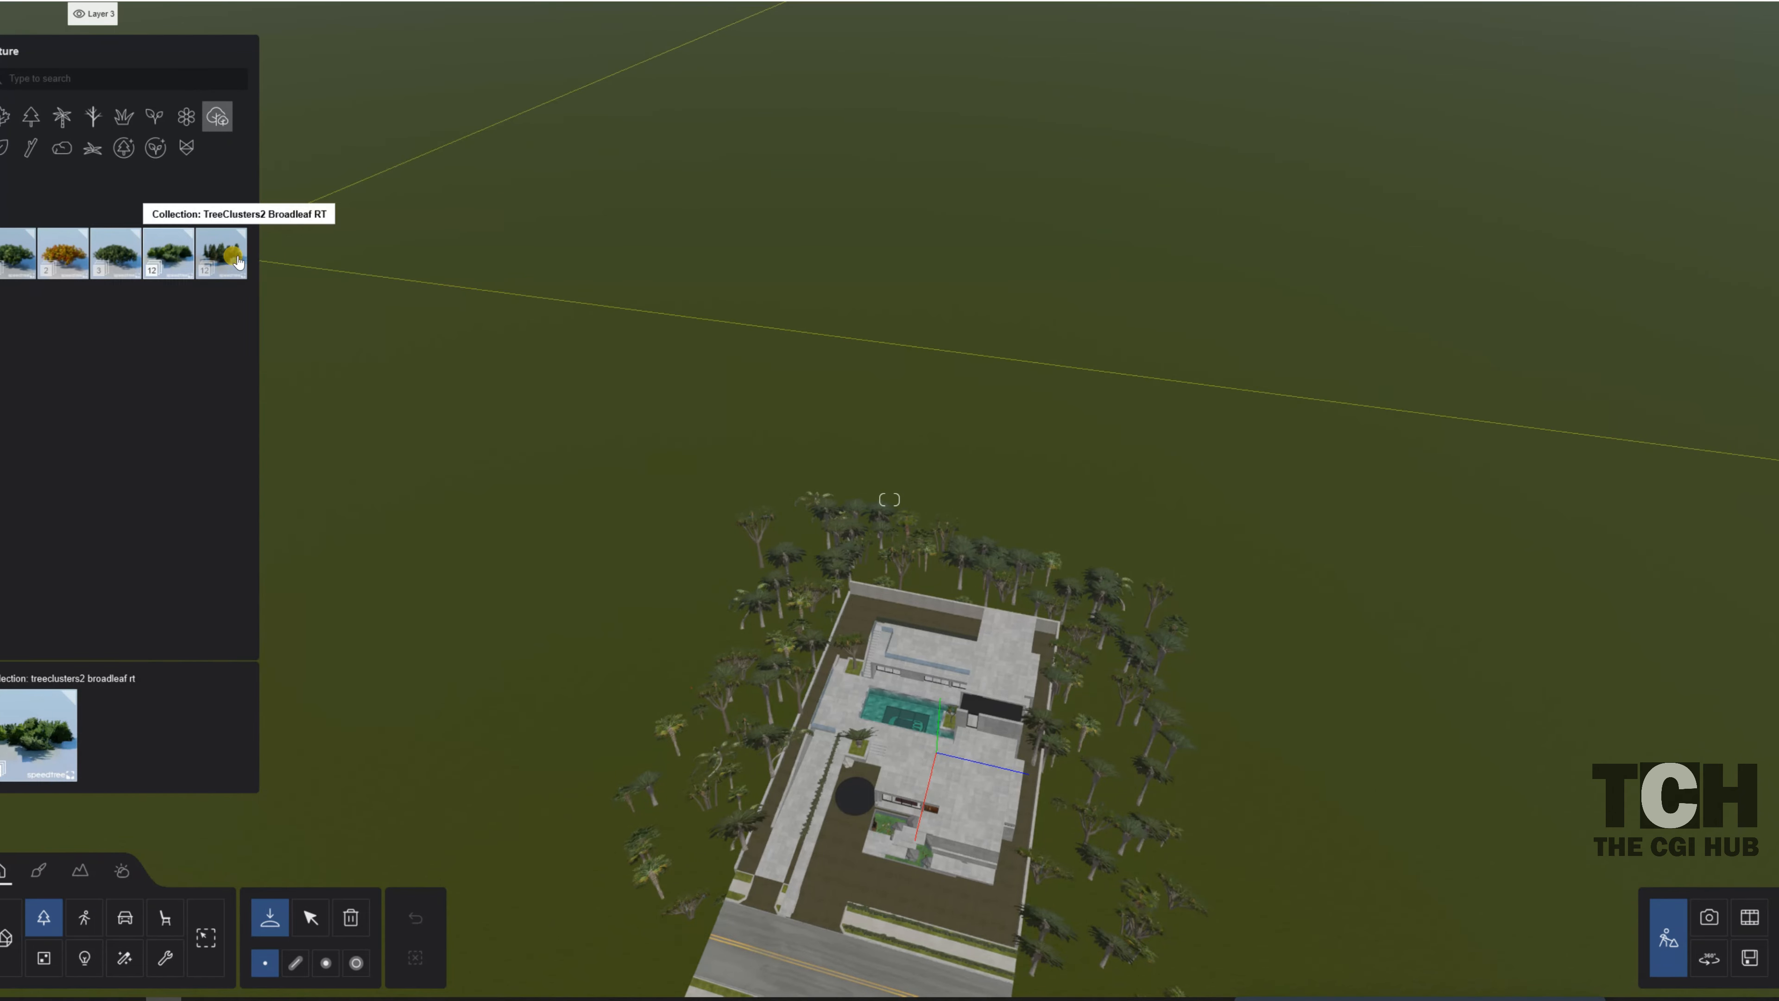
click(239, 254)
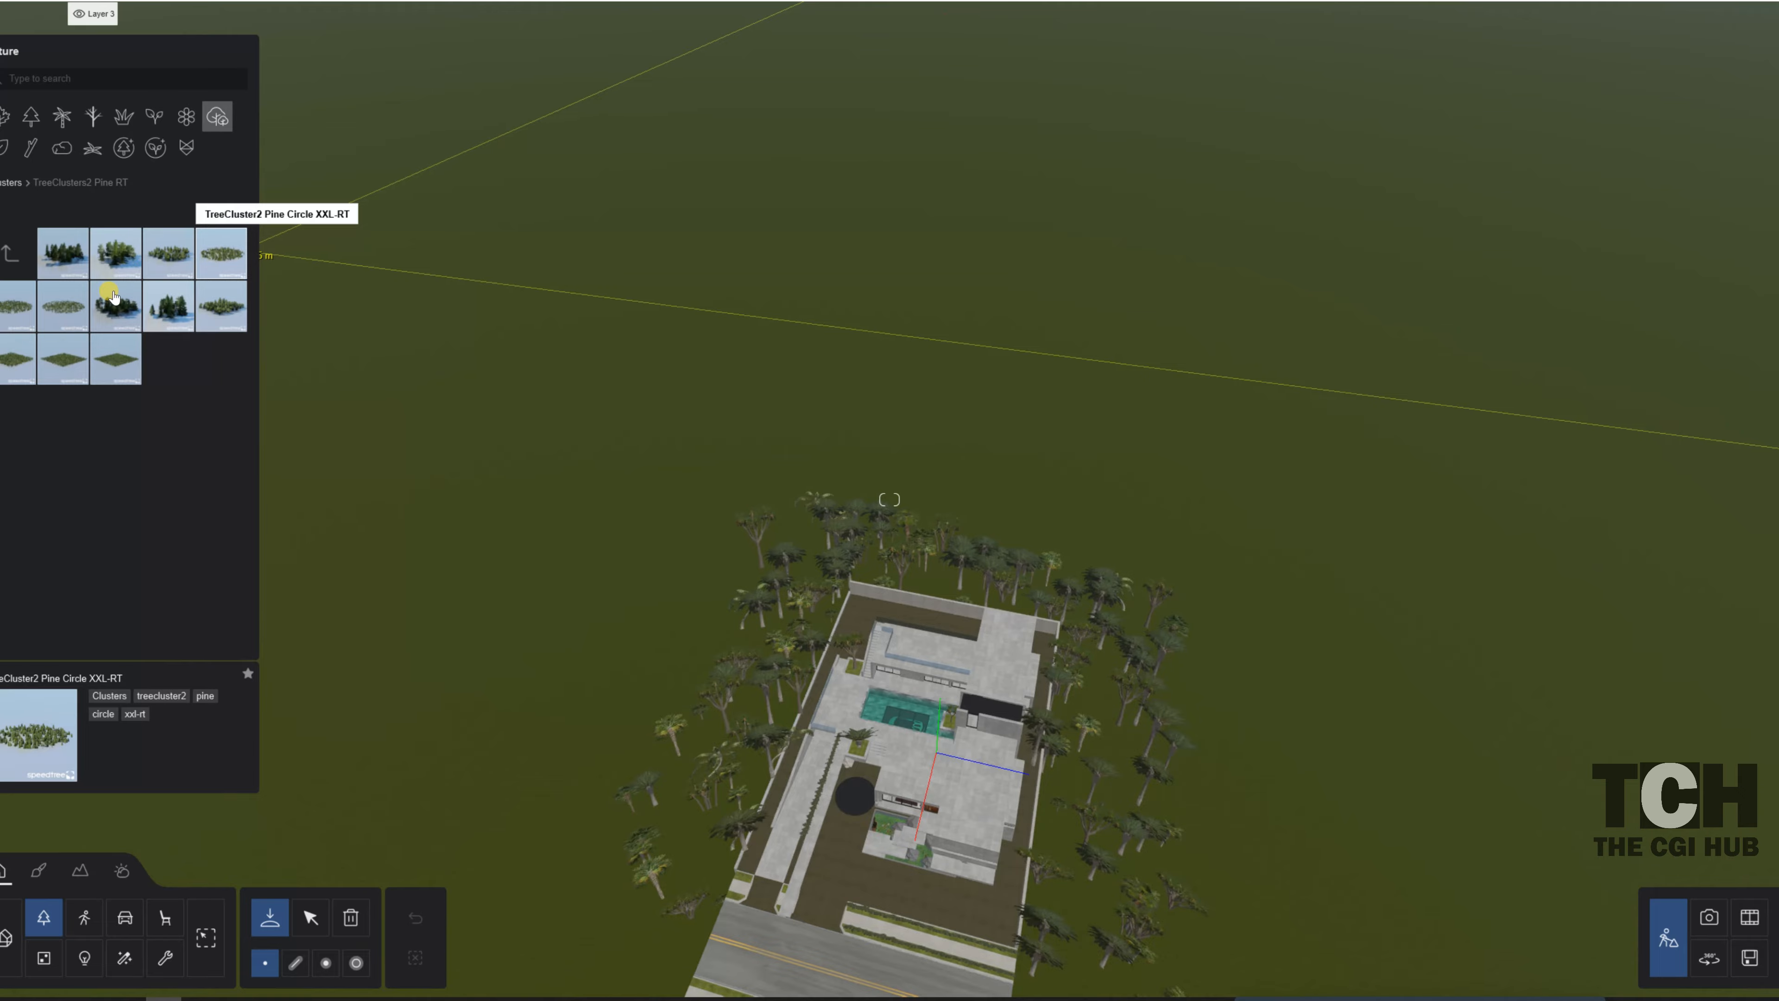
click(168, 305)
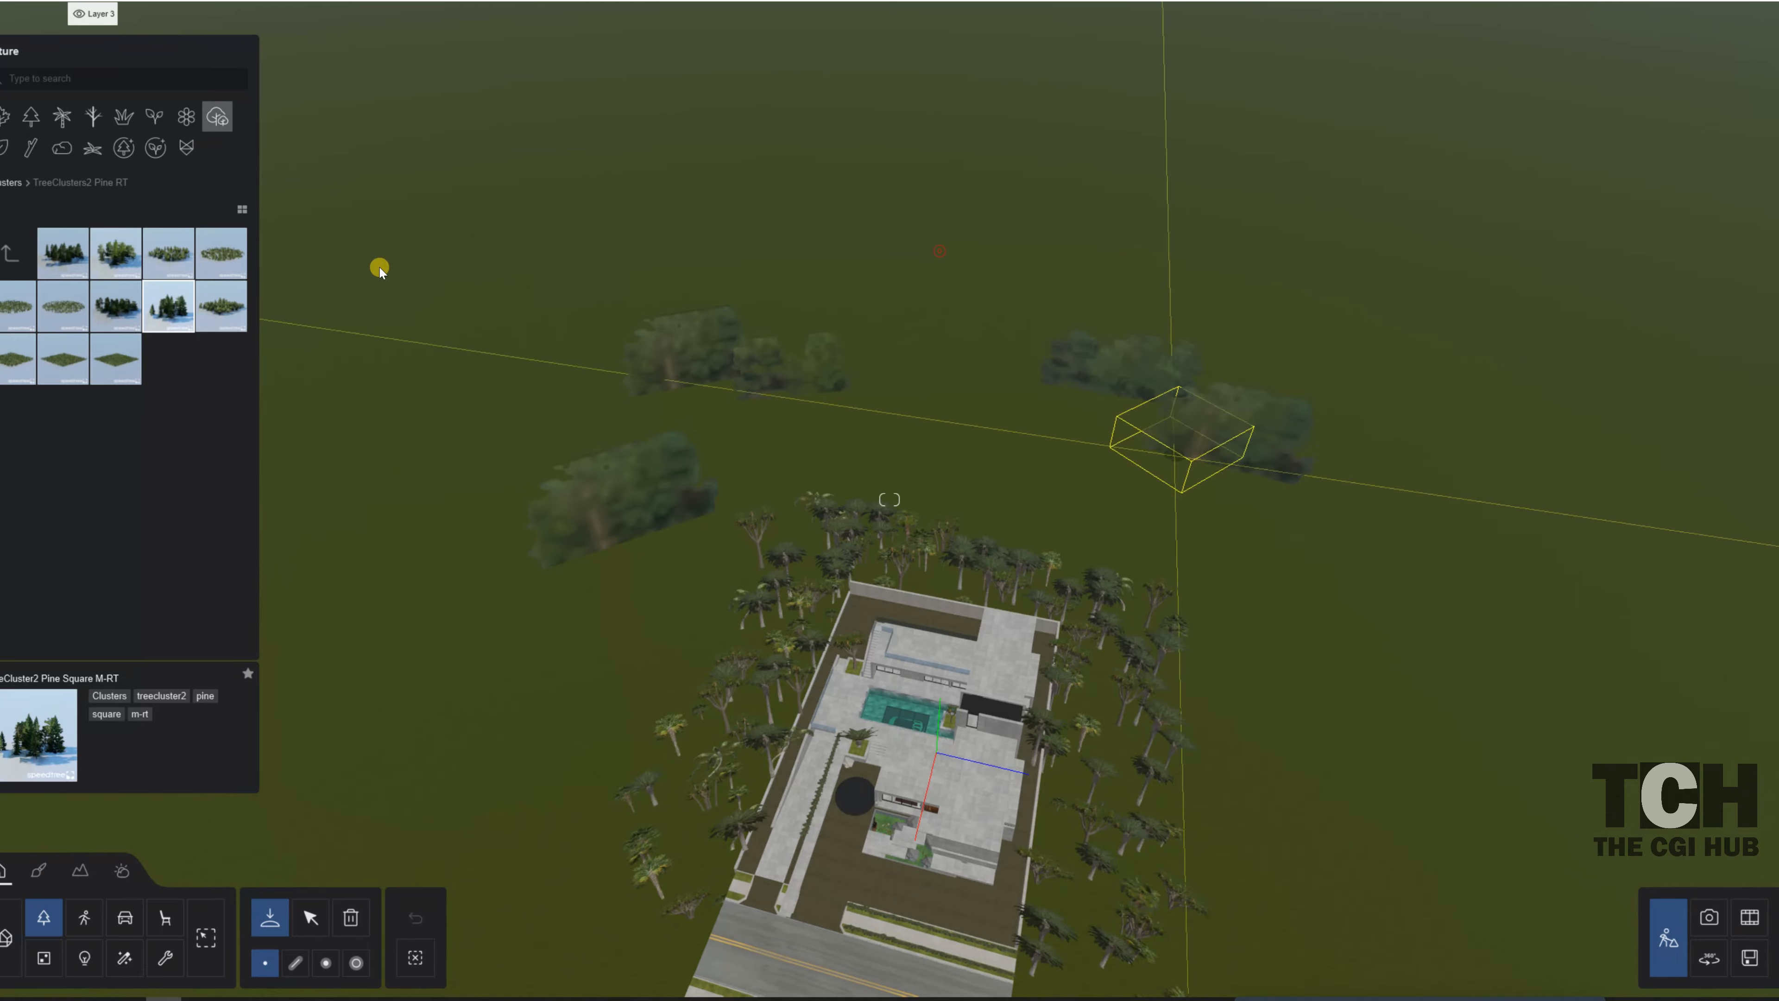
- Fill the gaps in the rear tree backdrop with TreeCluster2 Pine Square L-RT clusters
click(115, 305)
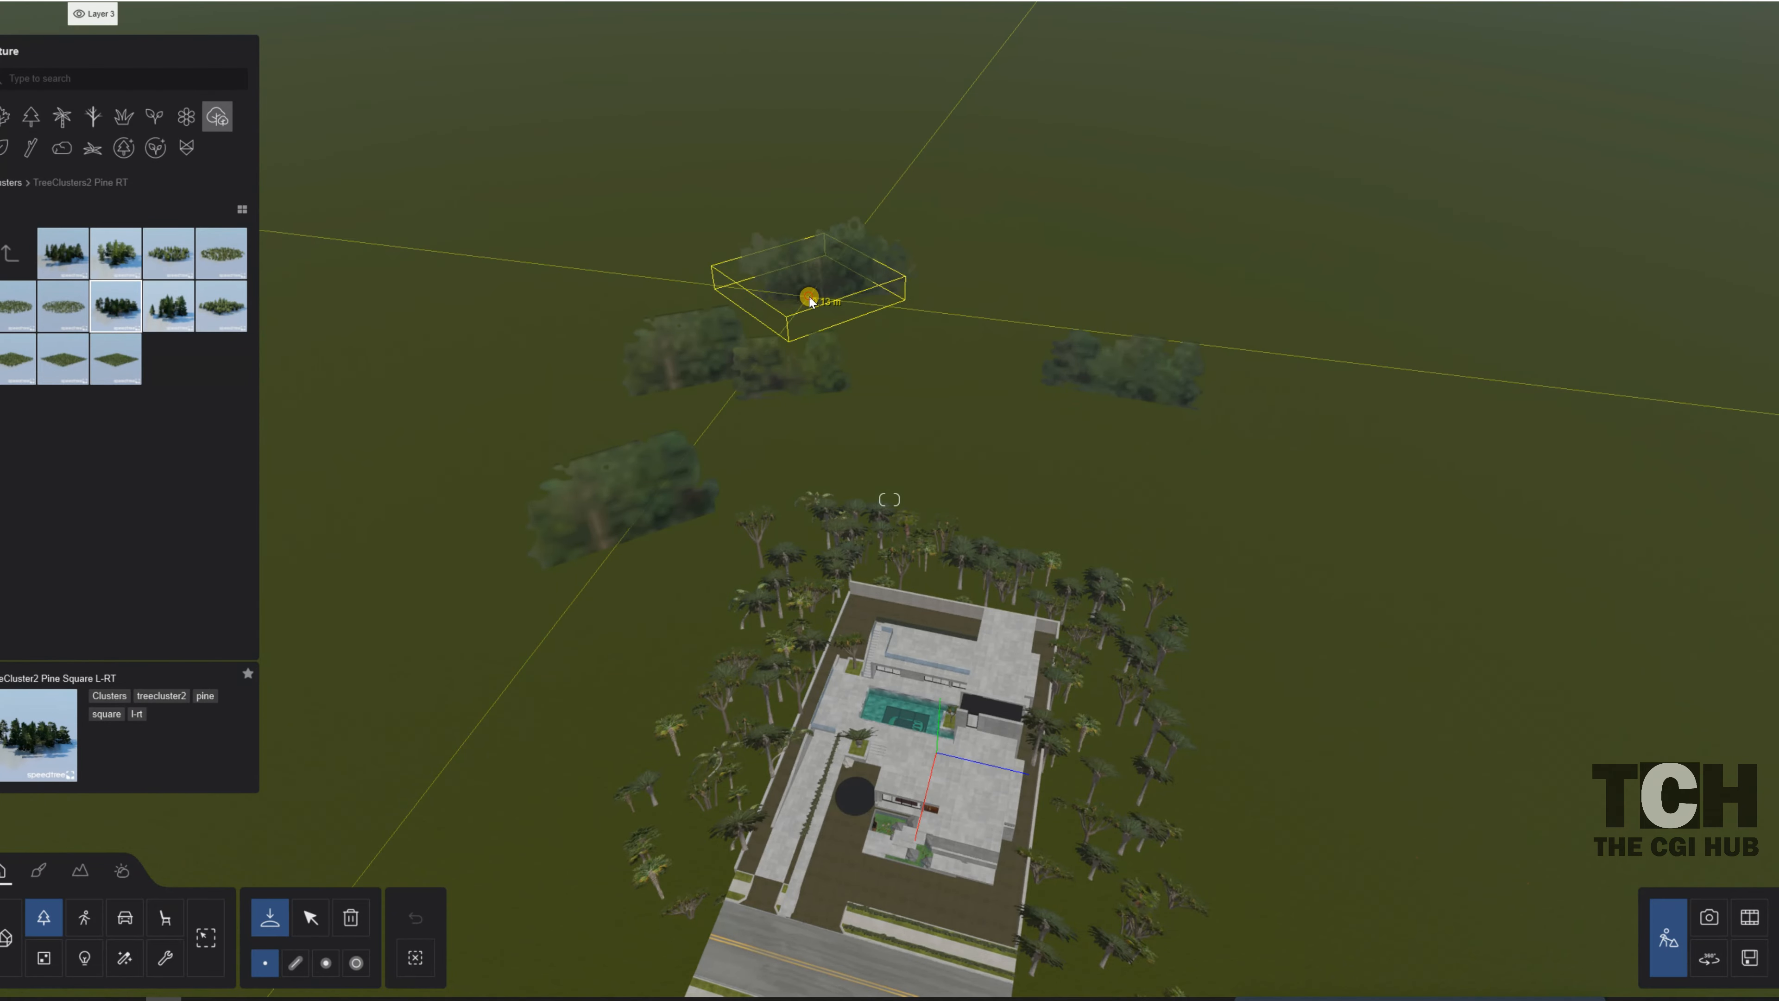
click(808, 299)
click(921, 385)
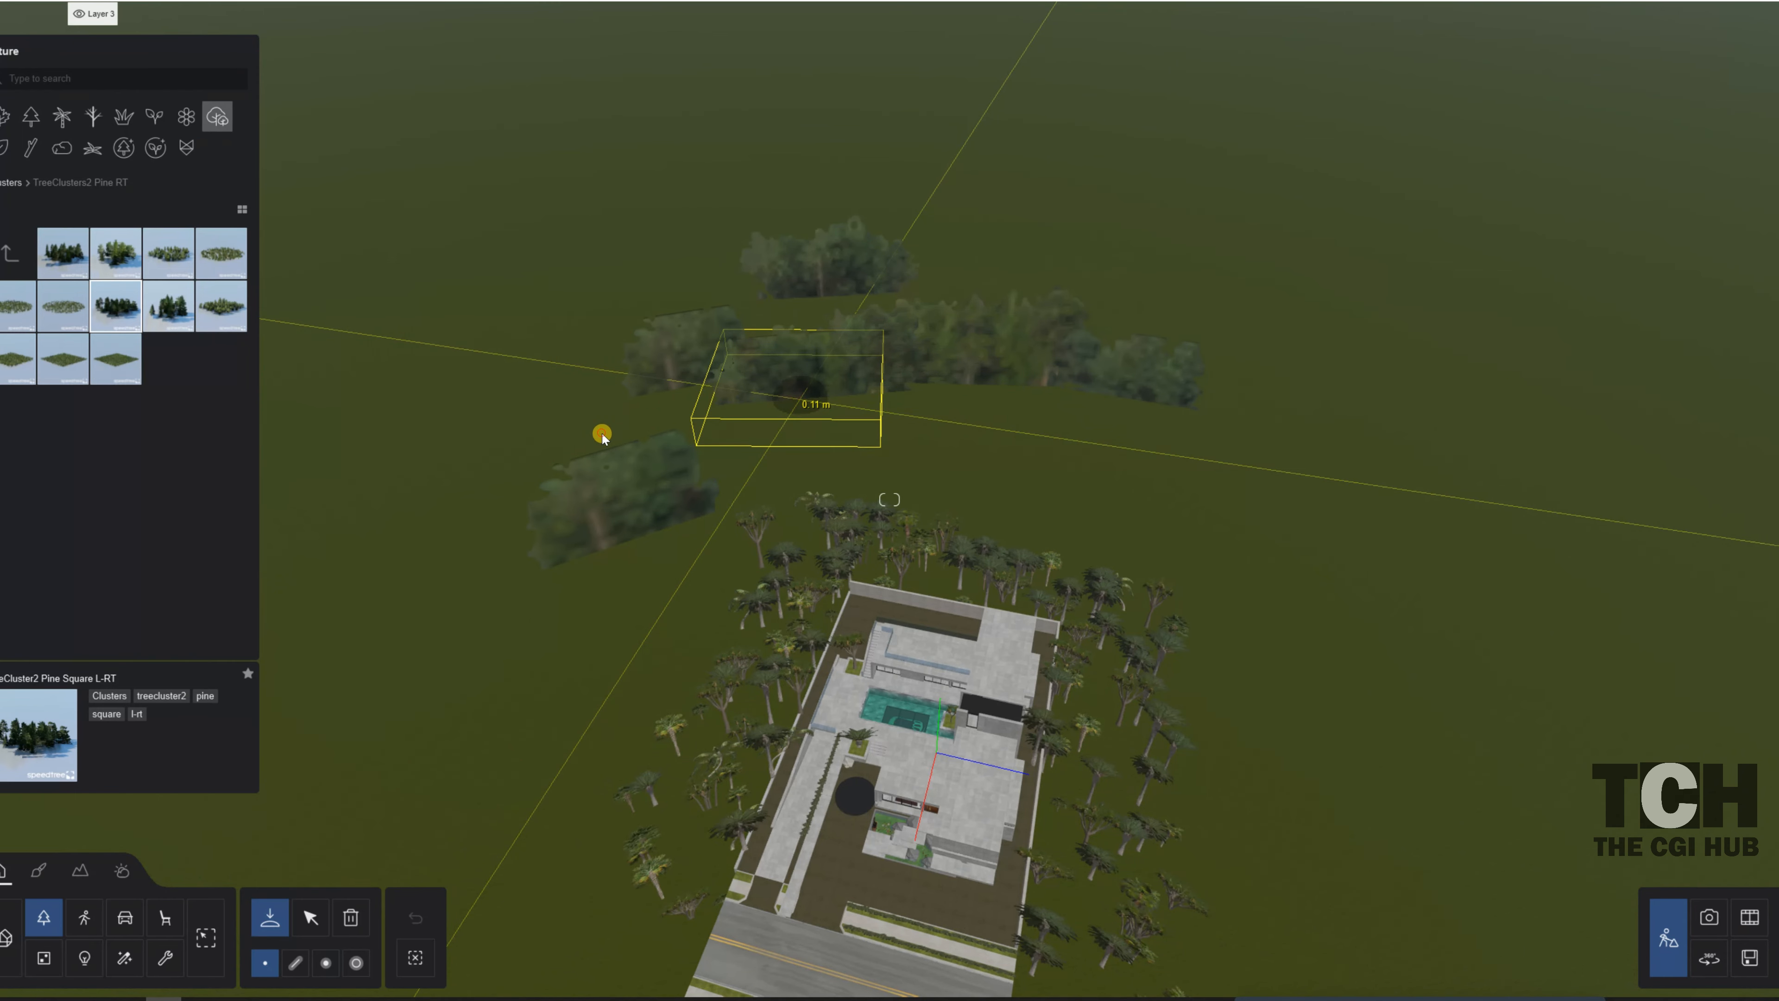
right_drag(782, 296, 783, 326)
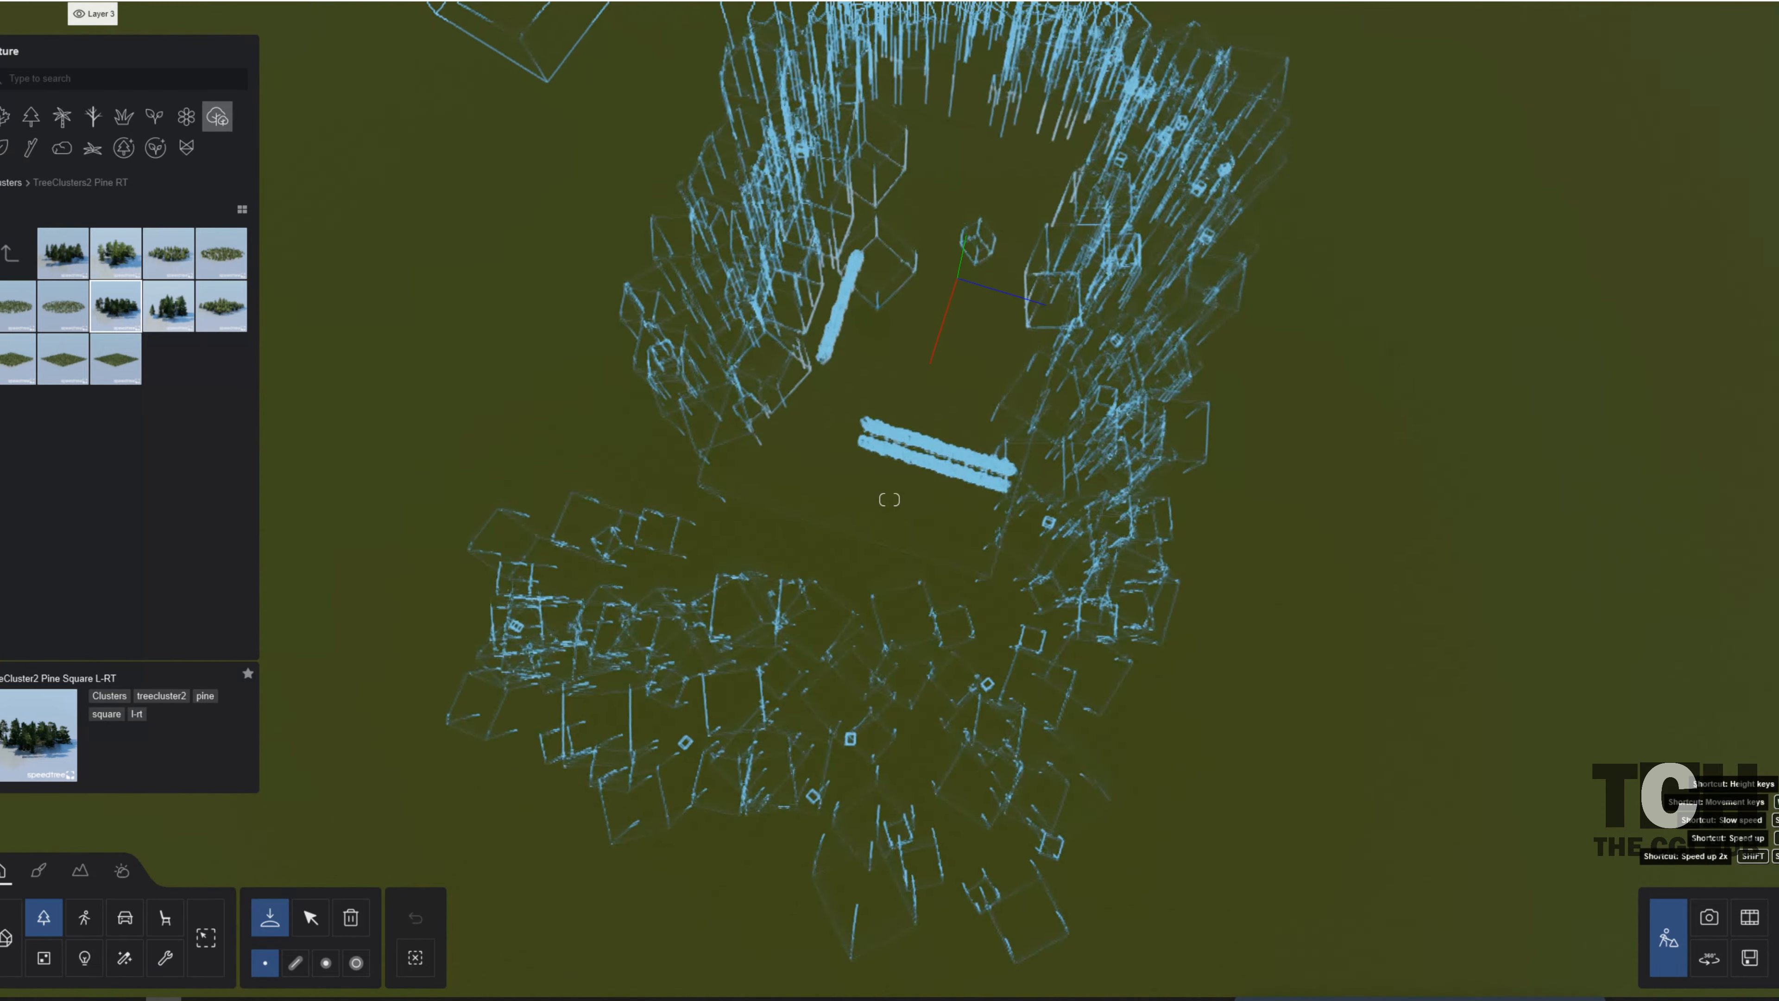
key(shift+s)
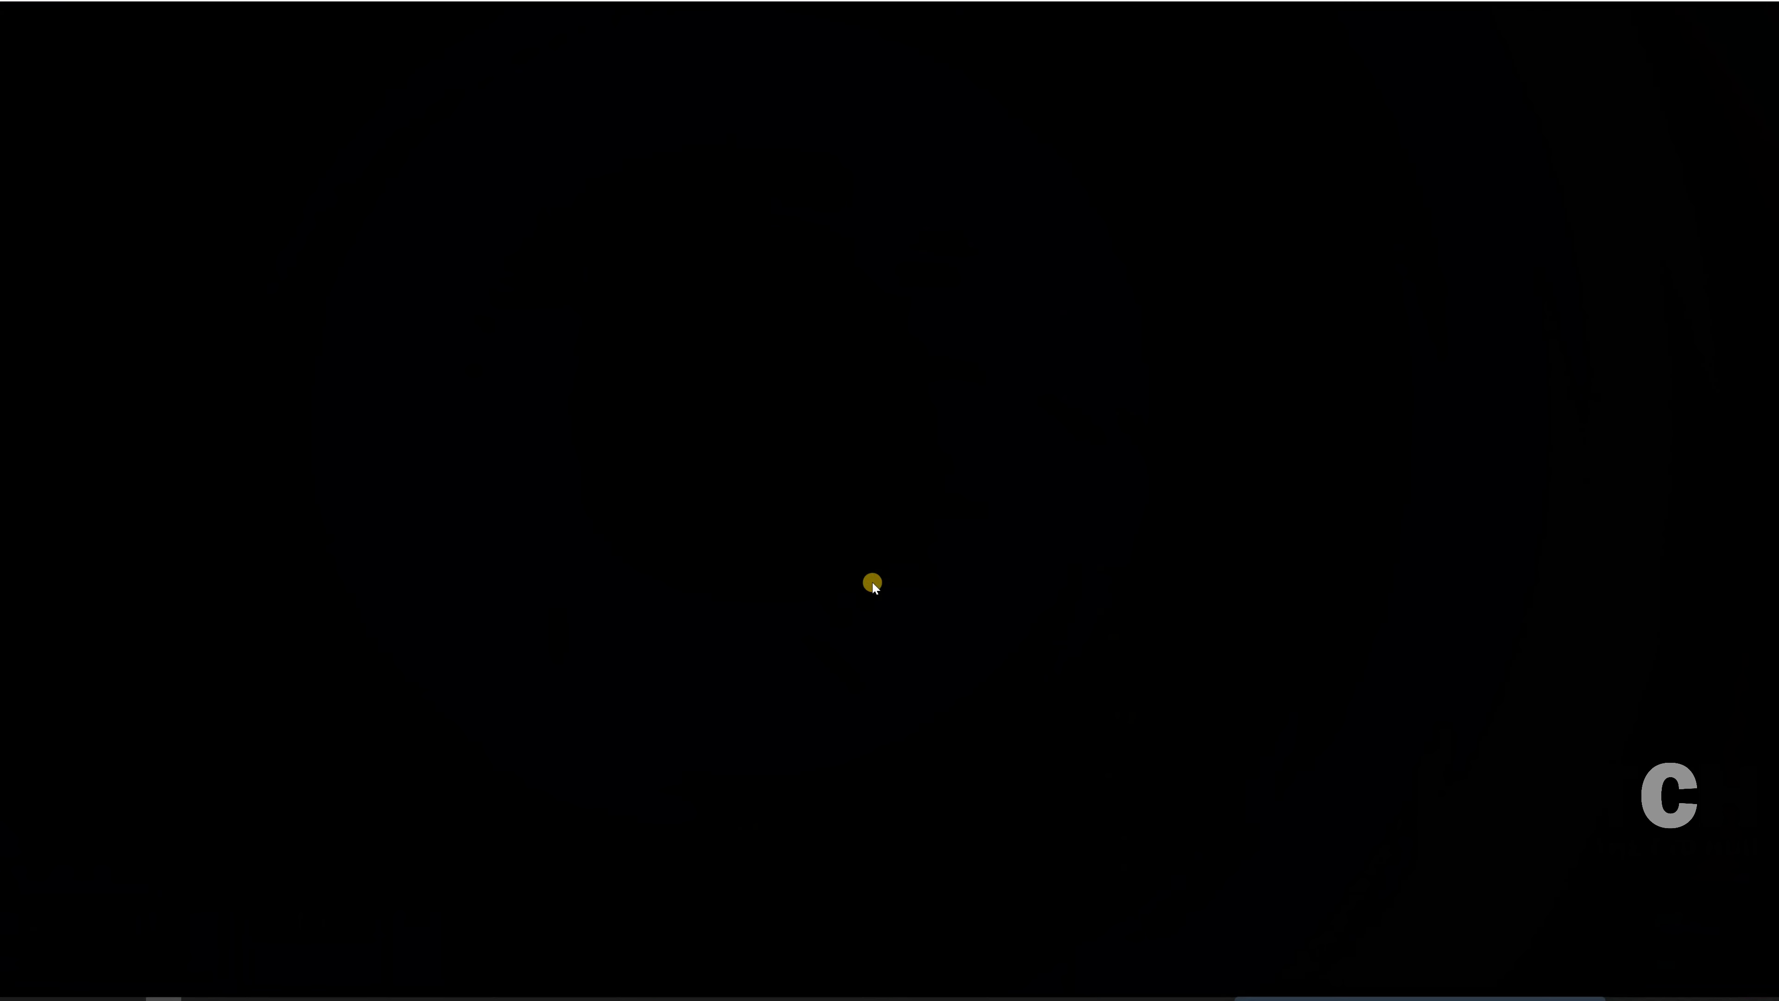
click(891, 541)
scroll(884, 522, up, 10)
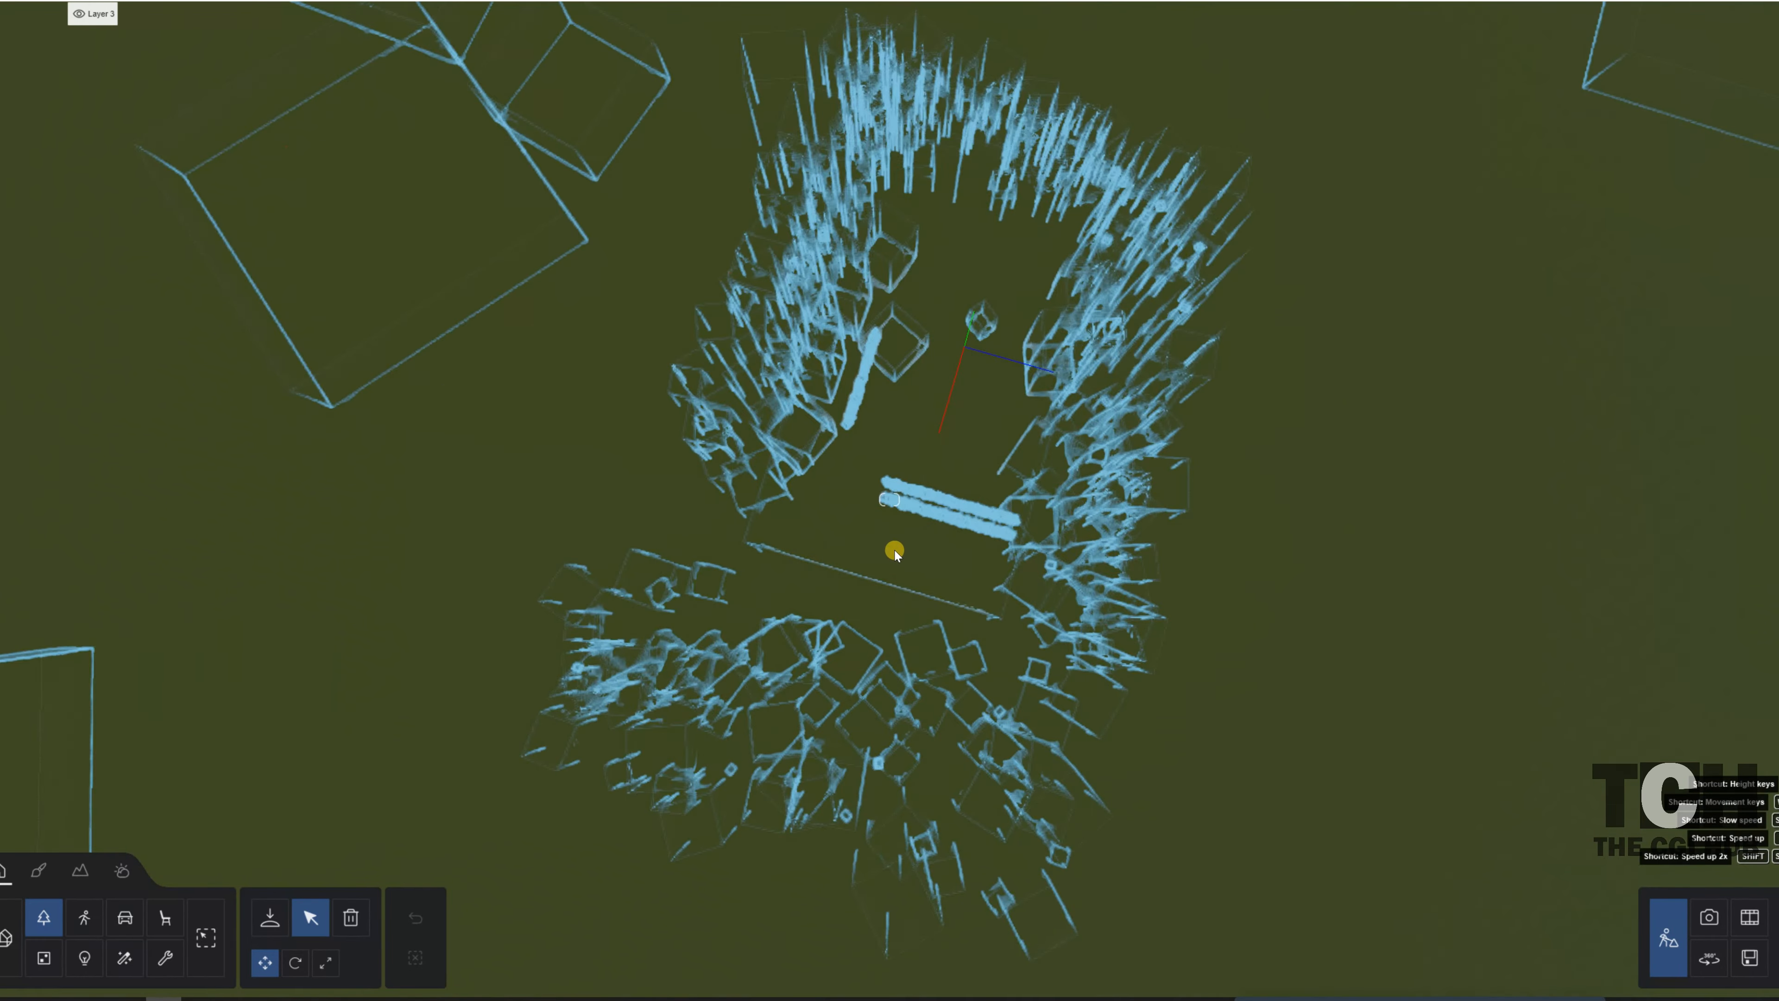